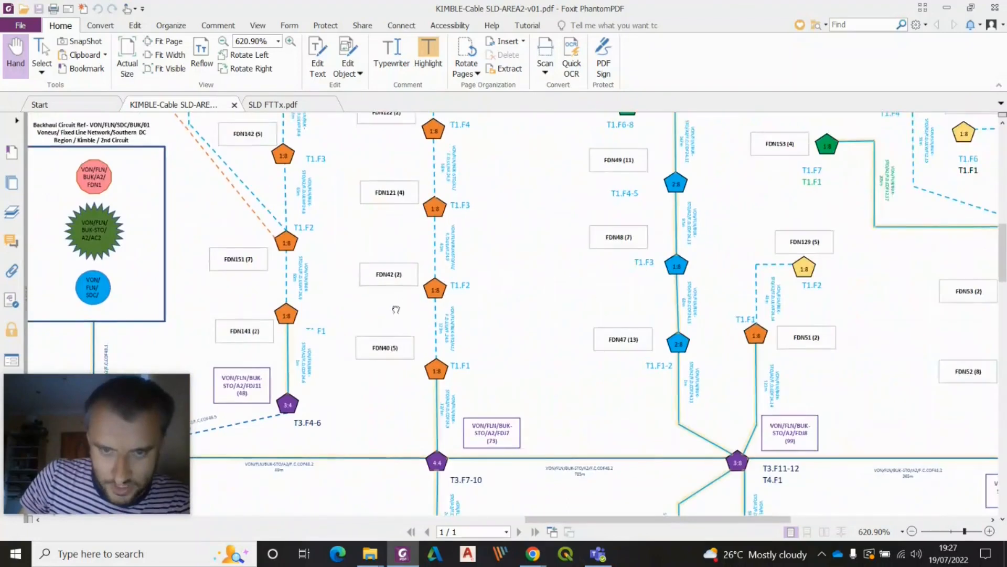
Pan around the KIMBLE cable schematic diagram to examine its node and cable layout
left_click_drag(743, 339, 548, 364)
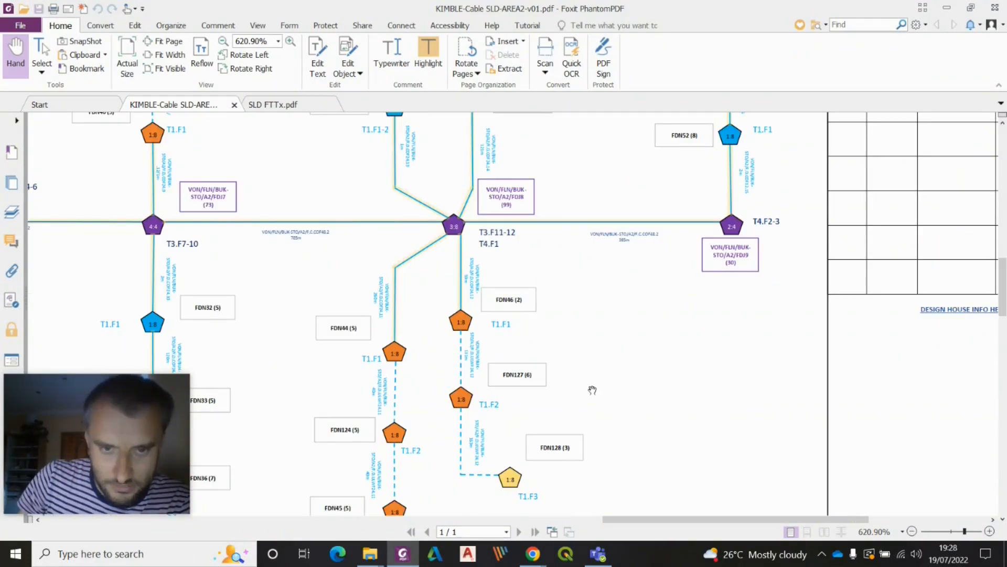
left_click_drag(592, 390, 603, 321)
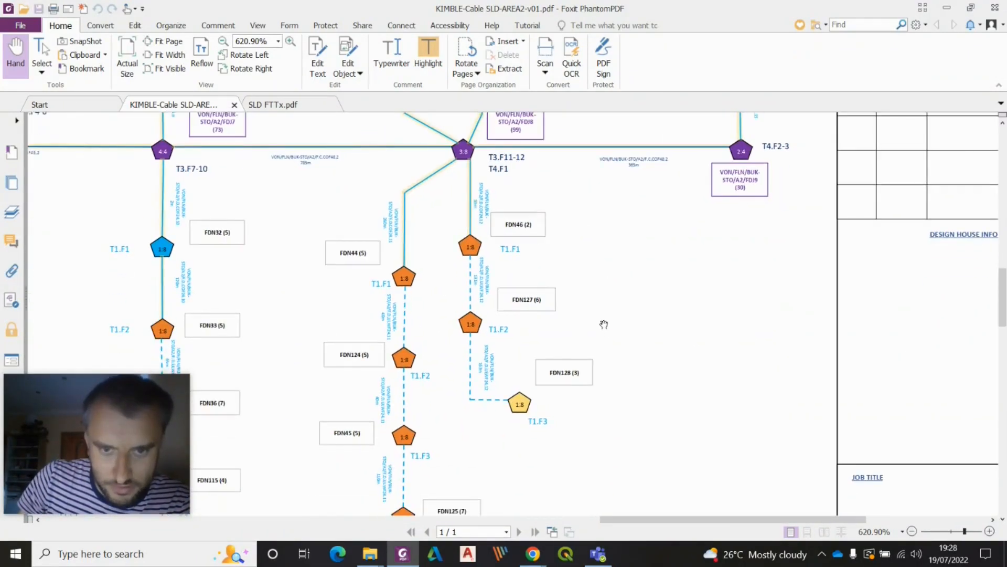
left_click_drag(436, 270, 675, 290)
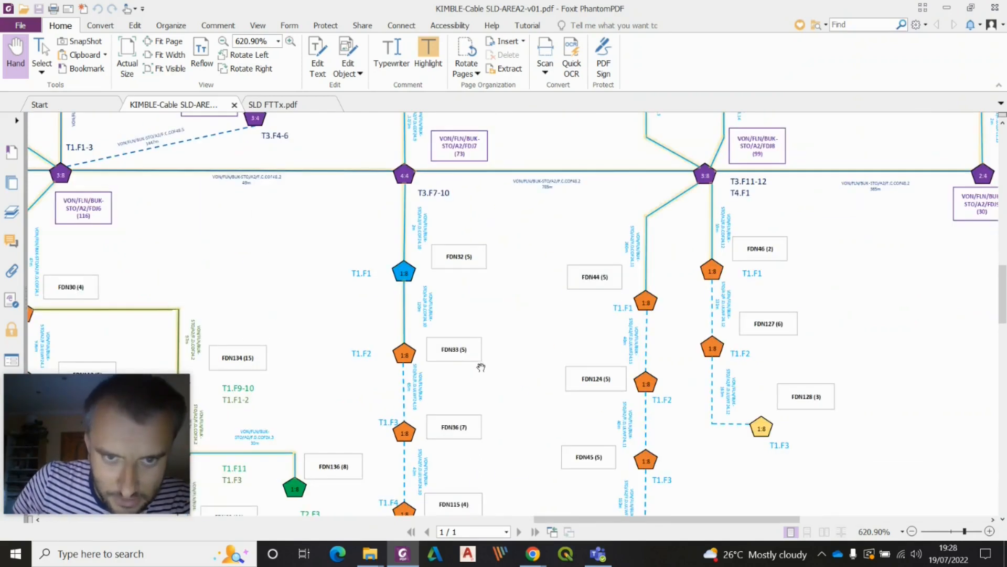
left_click_drag(464, 397, 522, 313)
left_click_drag(453, 407, 547, 332)
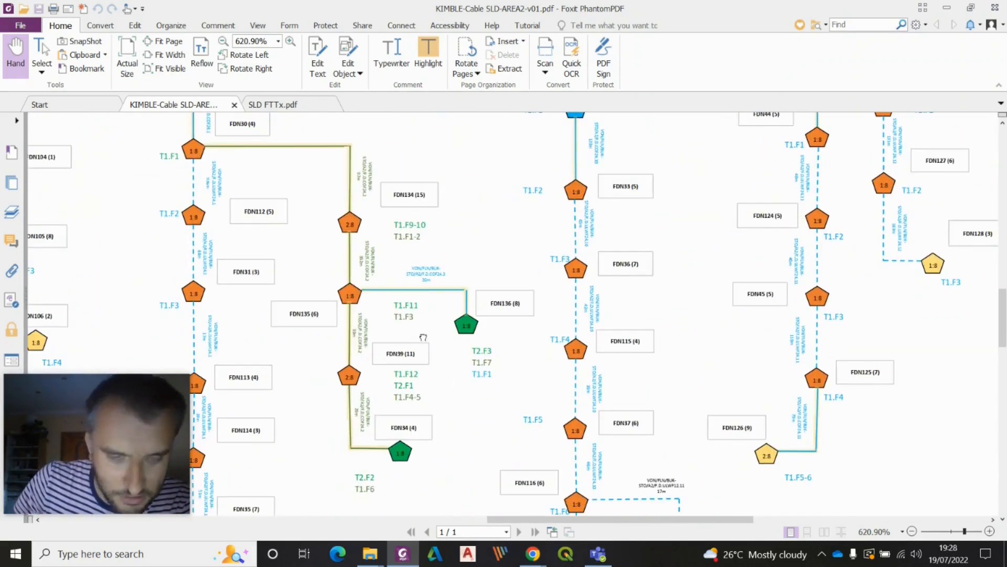
left_click_drag(423, 338, 667, 335)
left_click_drag(357, 320, 531, 349)
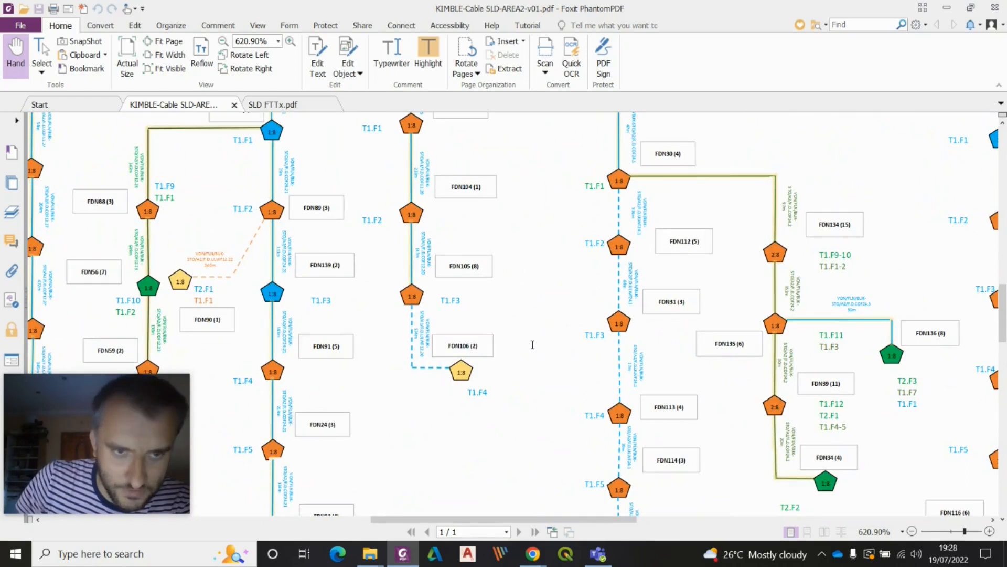
Switch to the SLD FTTx schematic and zoom in to examine its nodes and cable labels
left_click(276, 105)
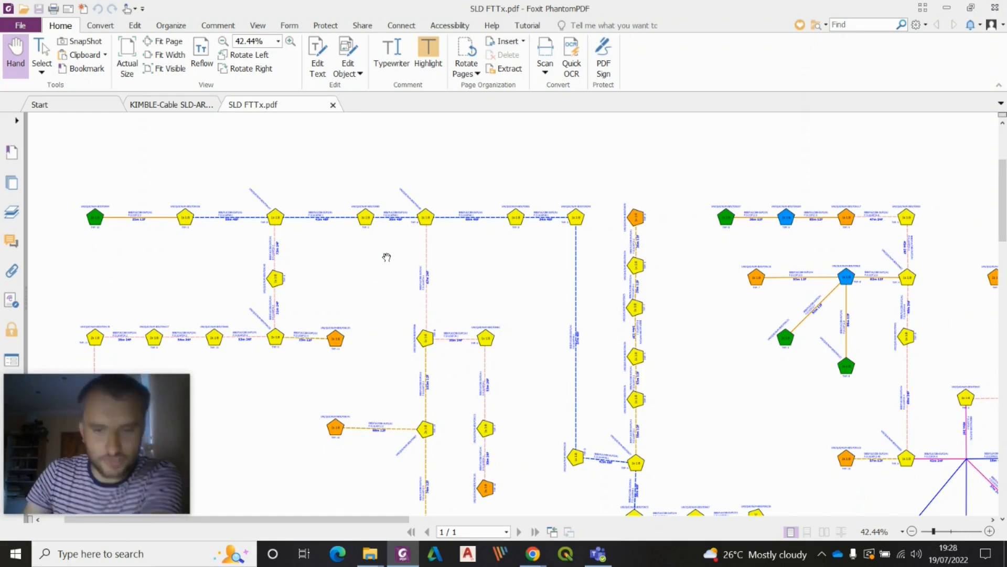
left_click(989, 531)
left_click(989, 531)
left_click(990, 531)
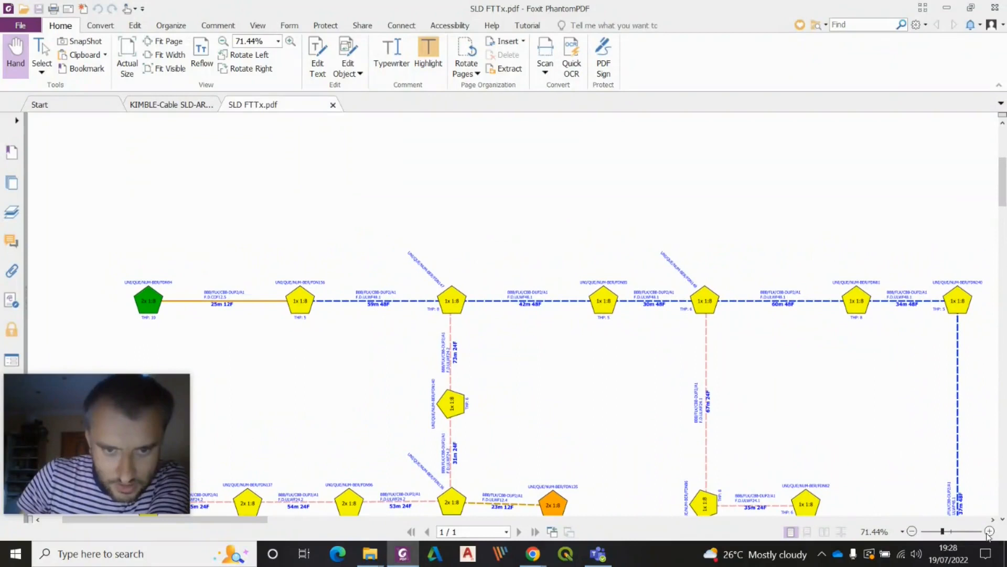
left_click_drag(598, 443, 607, 357)
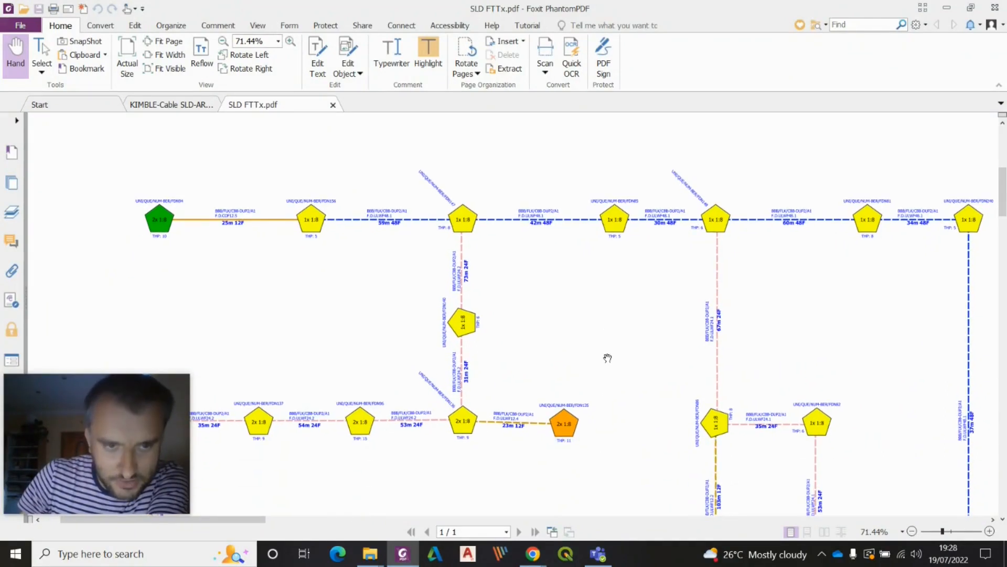
Compare the two schematic documents by switching between them and panning the SLD FTTx diagram
left_click(172, 107)
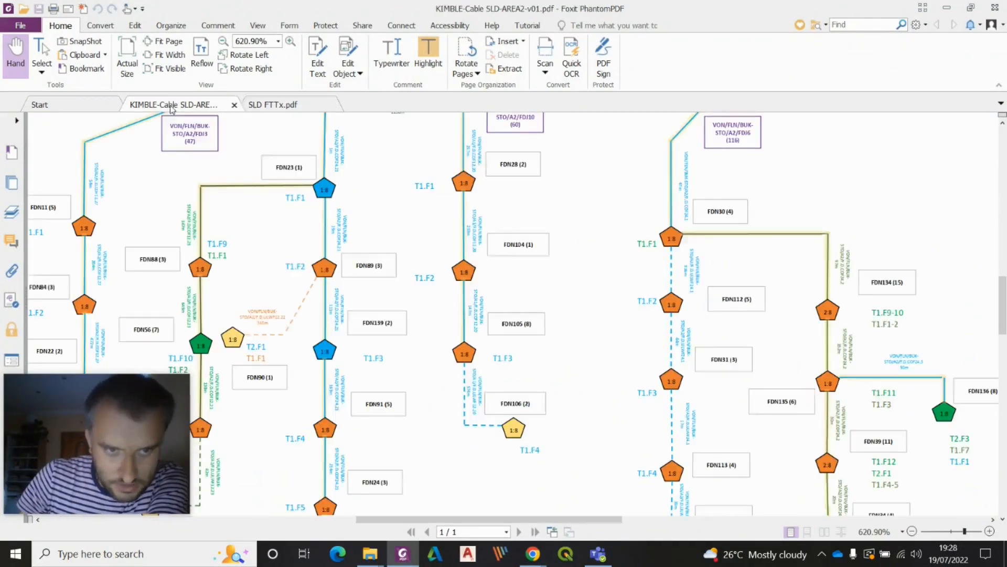
left_click(279, 108)
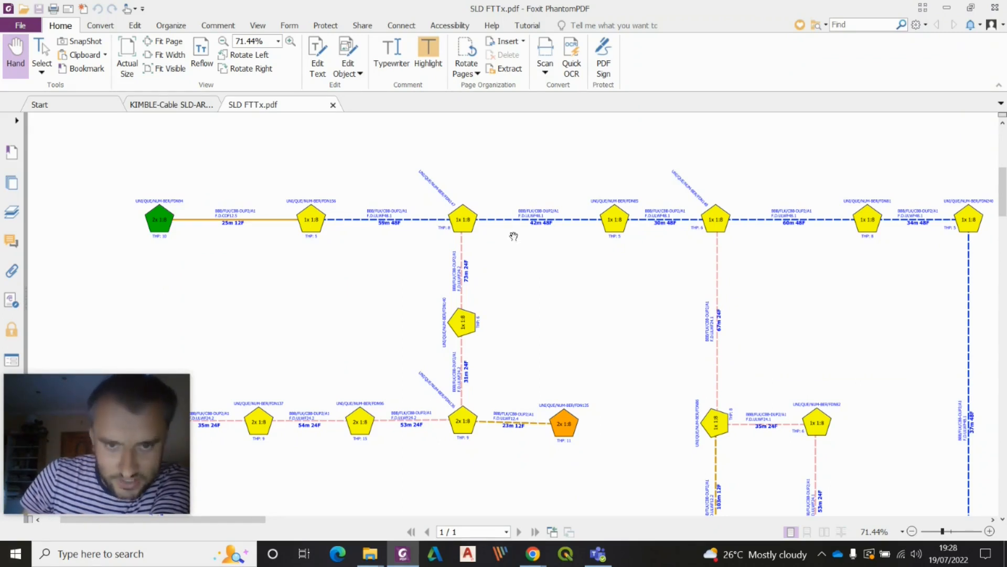
mouse_move(603, 285)
left_mouse_down()
mouse_move(274, 269)
mouse_move(434, 258)
left_mouse_up()
mouse_move(551, 429)
left_mouse_down()
mouse_move(490, 327)
mouse_move(537, 285)
left_mouse_up()
left_click_drag(521, 231, 483, 445)
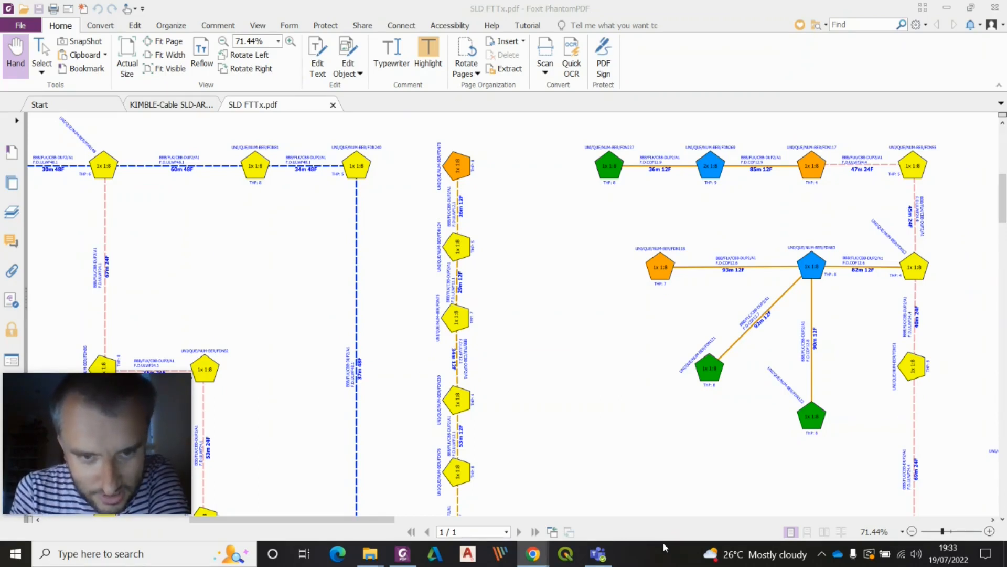
Pan across the SLD FTTx schematic to inspect its branches, closures and fibre counts
left_click_drag(404, 283, 590, 326)
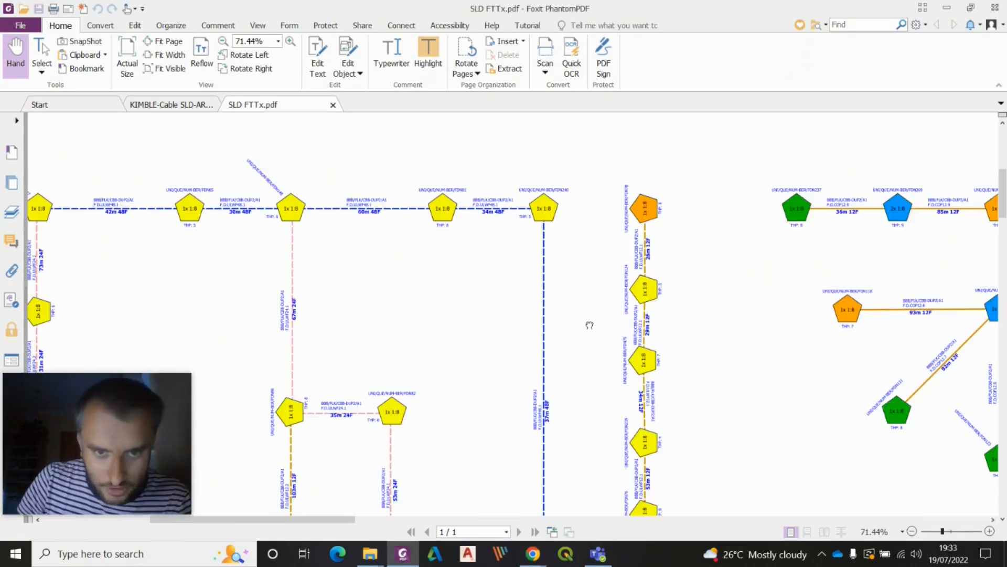
left_click_drag(367, 339, 771, 276)
left_click_drag(453, 281, 556, 334)
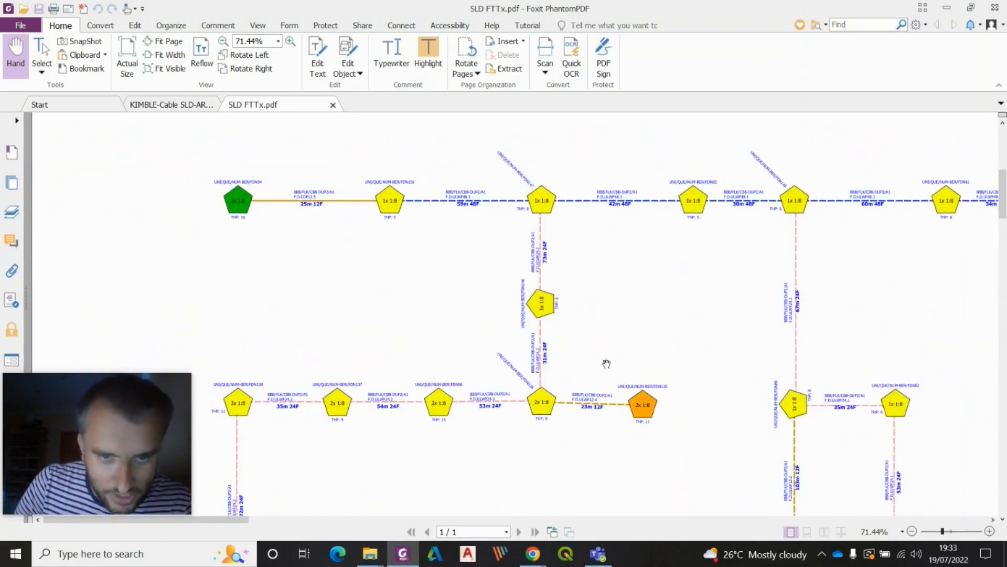
left_click_drag(634, 422, 504, 321)
left_click_drag(732, 393, 455, 294)
left_click_drag(587, 198, 369, 407)
left_click_drag(602, 297, 93, 266)
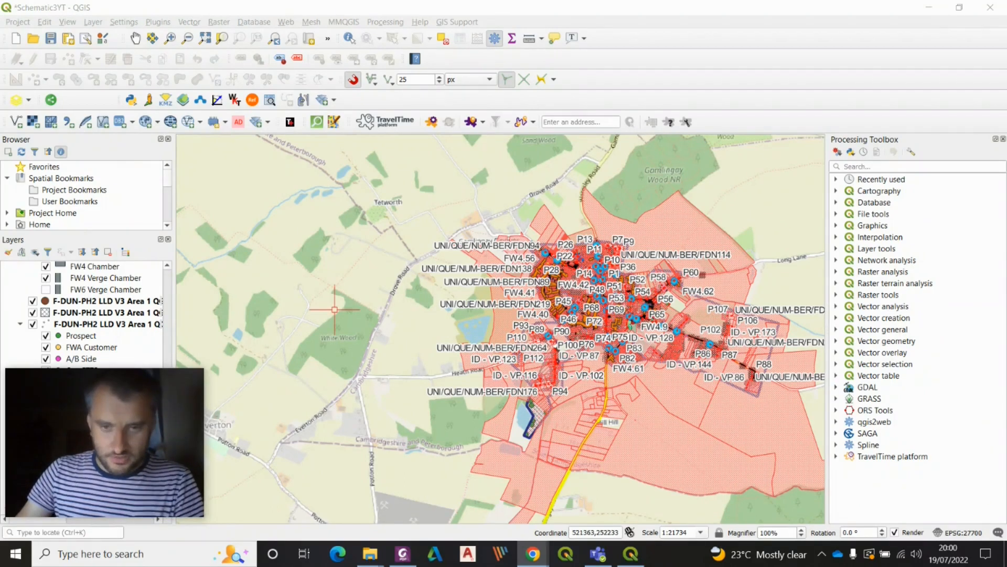
mouse_move(35, 387)
left_click_drag(49, 390, 834, 380)
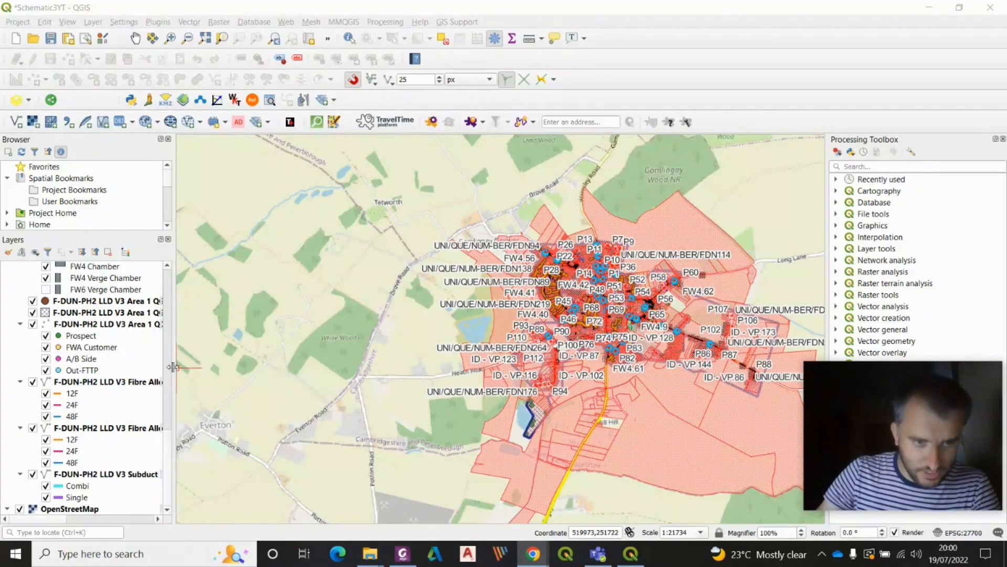
left_click(204, 366)
left_click_drag(203, 365, 210, 367)
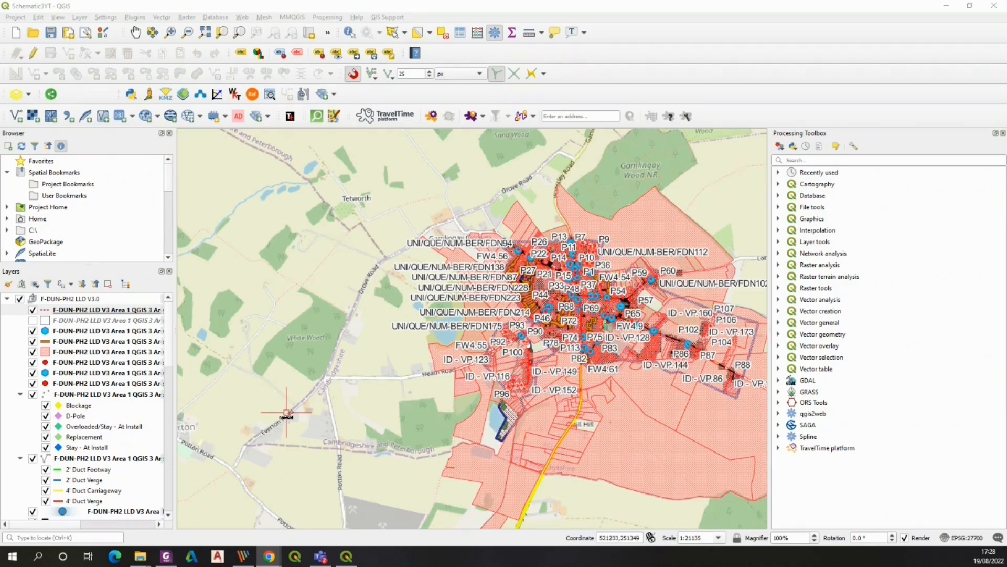
Review the SLD small schematic in the PDF viewer, then close the viewer with all its tabs
key("alt+Tab")
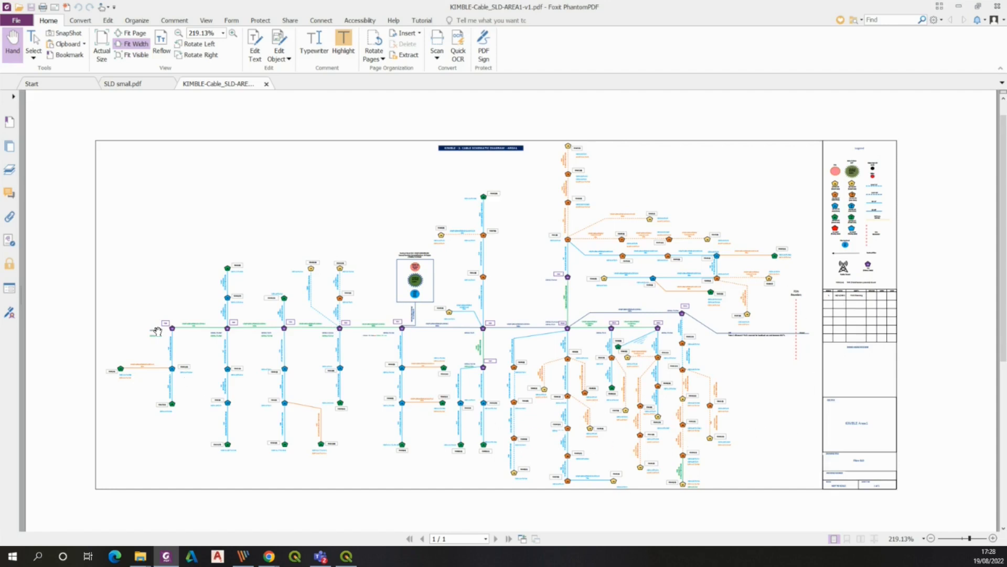
left_click(135, 86)
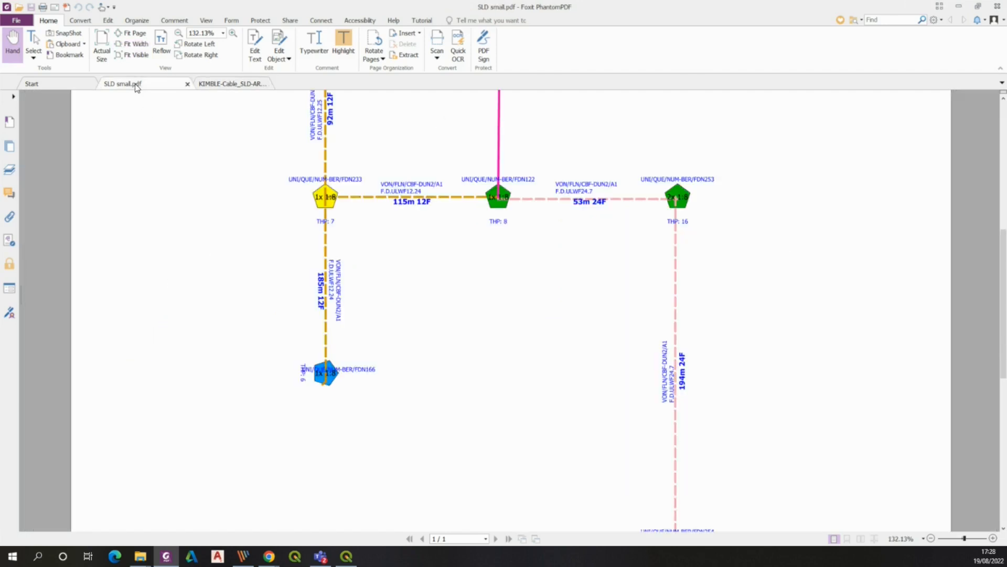
scroll(458, 333, "up", 4)
scroll(459, 333, "down", 5)
left_click(998, 6)
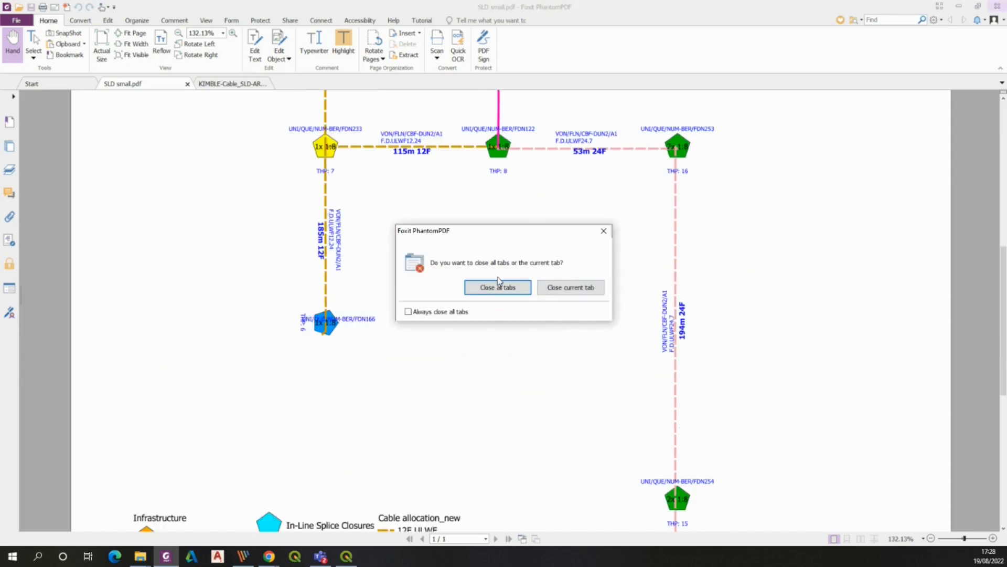
left_click(498, 285)
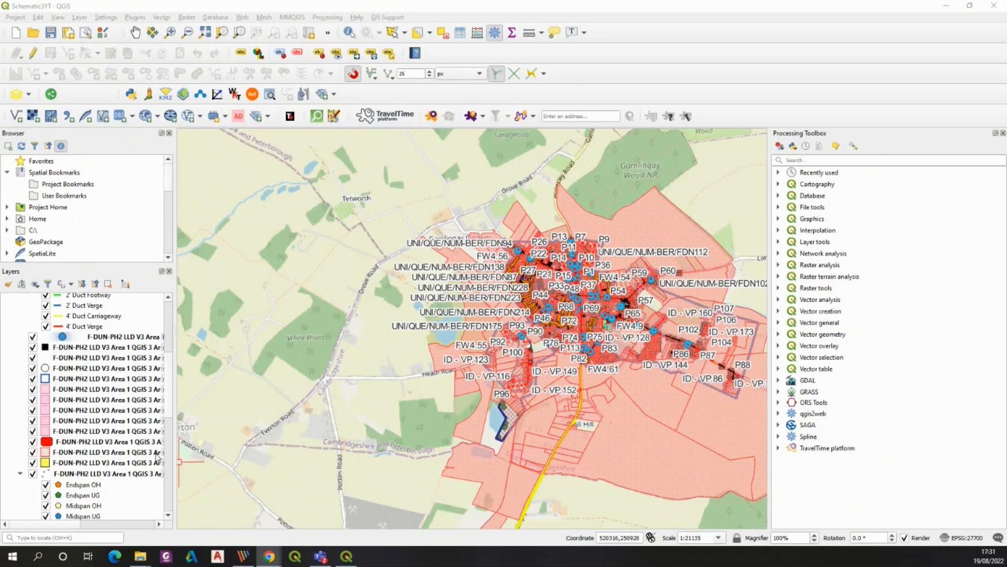
Browse the Layers panel, selecting individual layers to inspect the project's layer list
mouse_move(169, 375)
left_mouse_down()
mouse_move(167, 427)
mouse_move(170, 382)
left_mouse_up()
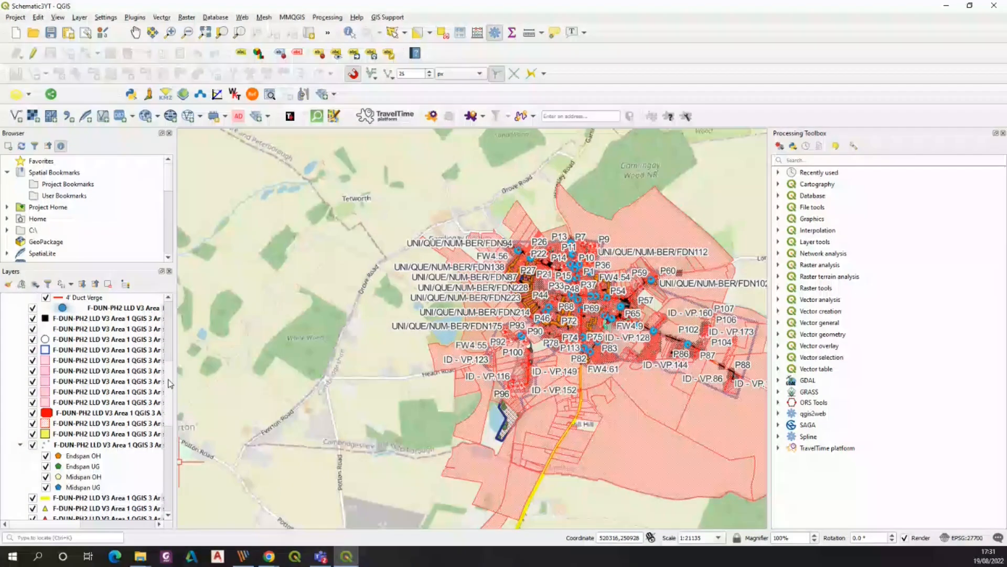
left_click_drag(169, 377, 163, 405)
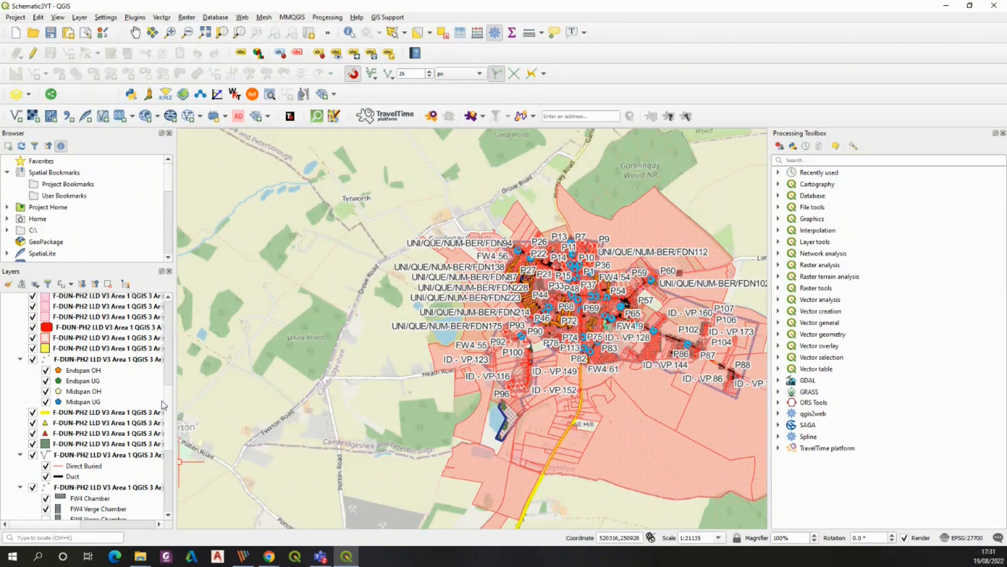
mouse_move(168, 411)
left_mouse_down()
mouse_move(176, 323)
mouse_move(163, 395)
left_mouse_up()
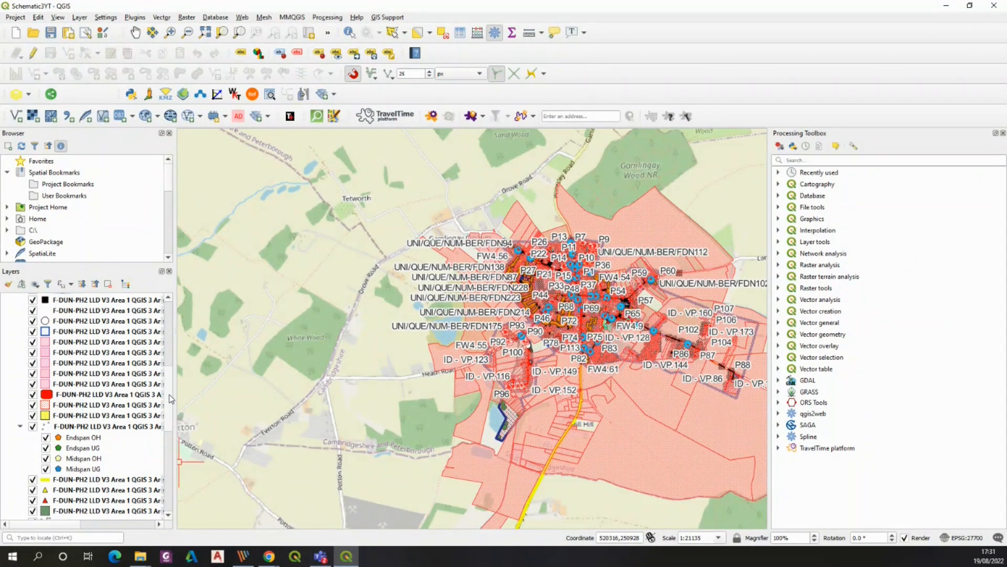
left_click_drag(167, 404, 186, 340)
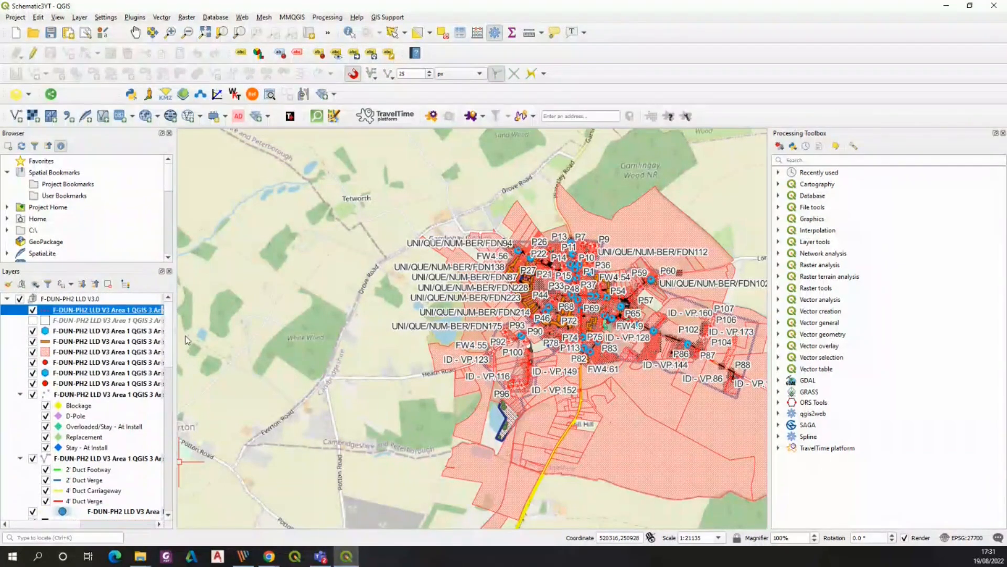
left_click(95, 332)
left_click(95, 374)
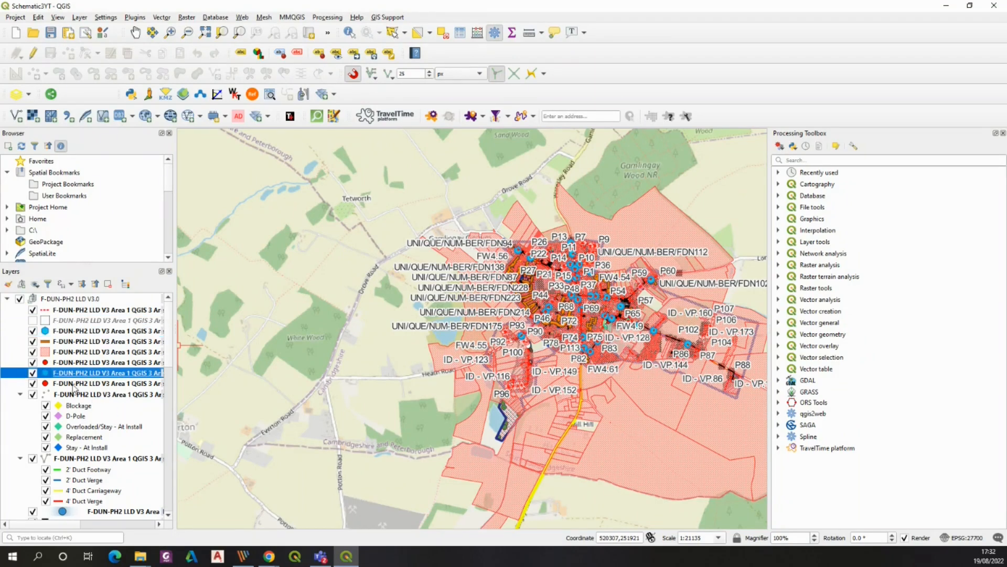
left_click_drag(168, 347, 169, 382)
left_click(85, 350)
left_click(85, 340)
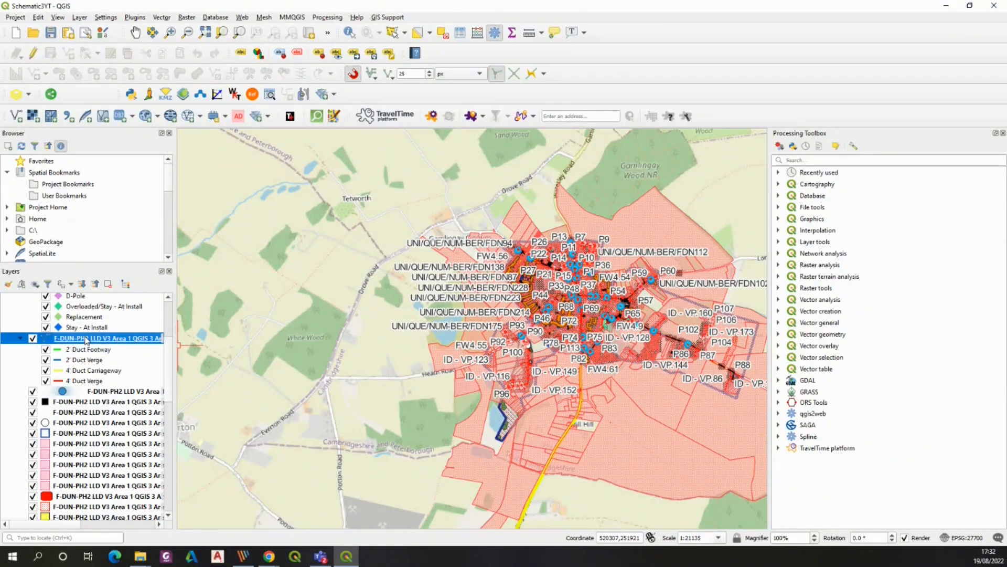
left_click_drag(169, 374, 173, 447)
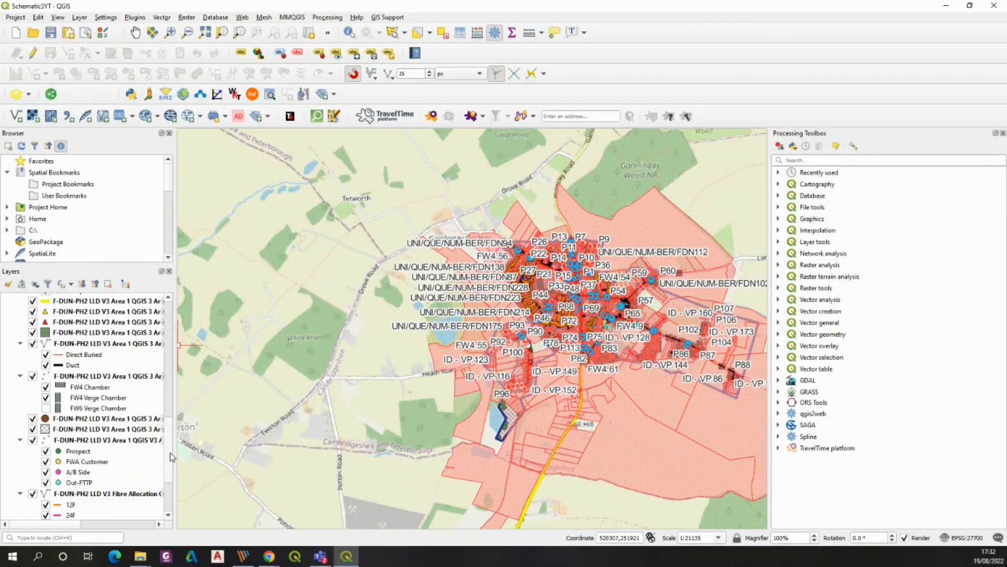
Widen the Layers panel so the full layer names are readable
scroll(171, 450, "up", 3)
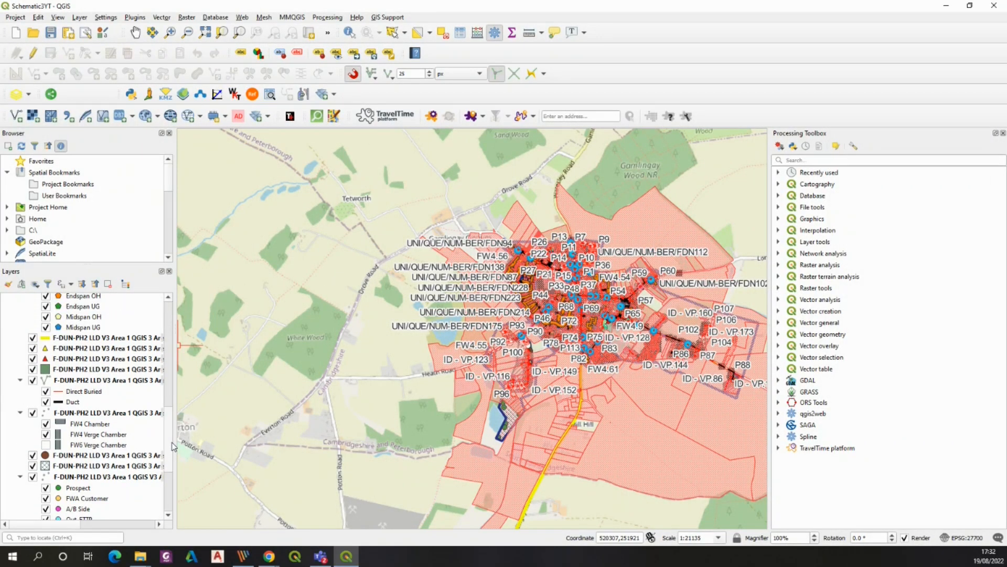
scroll(173, 446, "up", 5)
left_click_drag(180, 373, 180, 374)
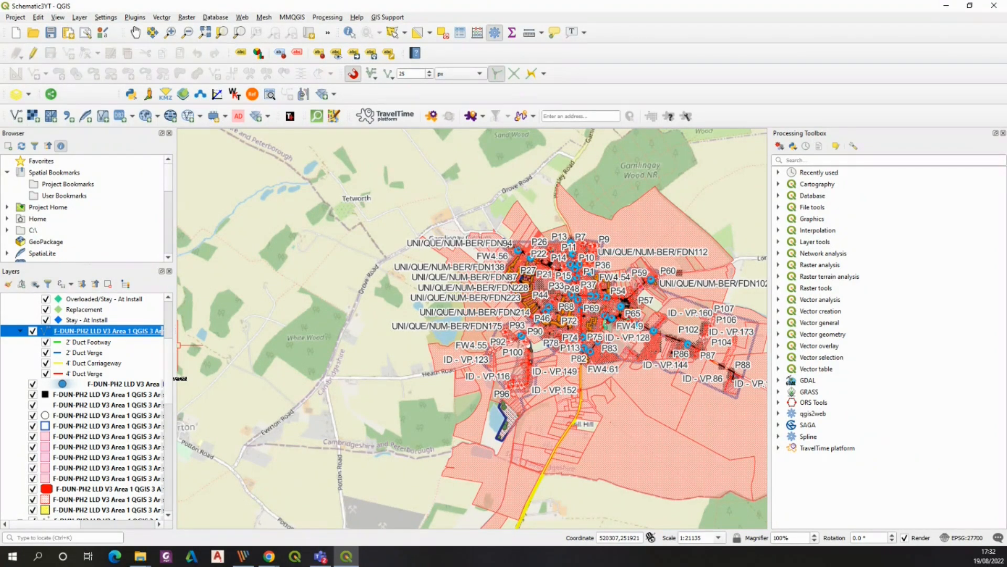
scroll(175, 341, "up", 4)
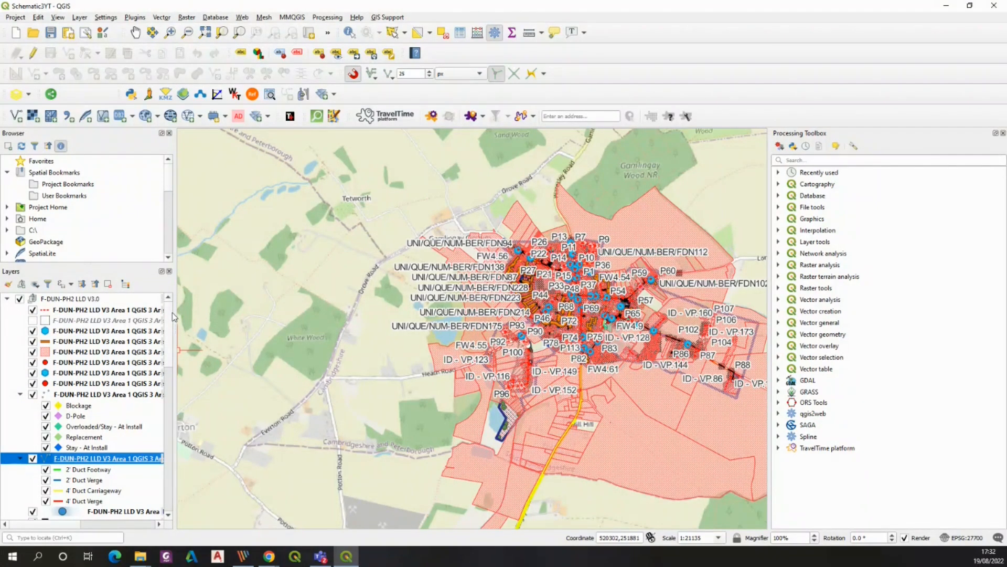
scroll(171, 360, "down", 2)
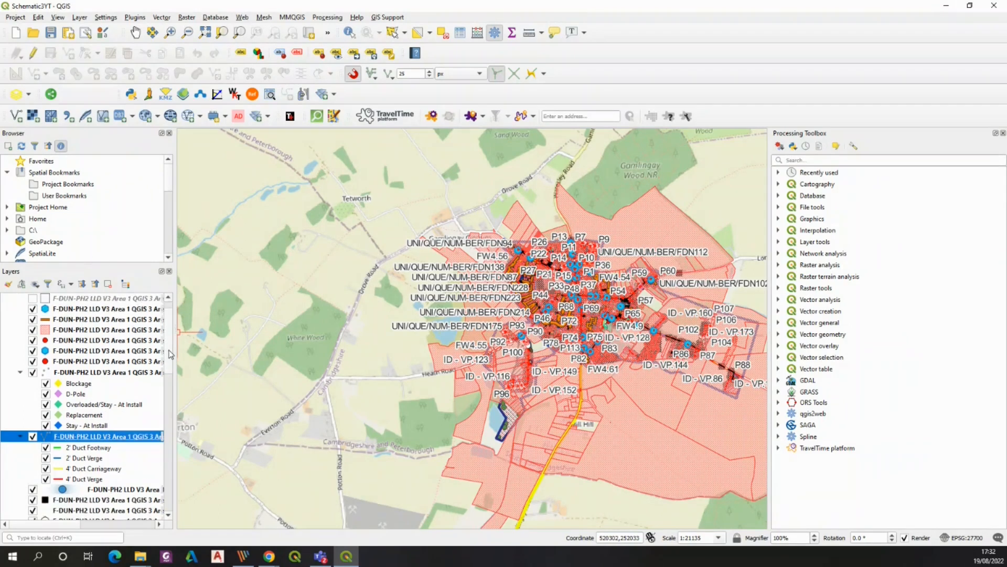
left_click_drag(171, 360, 275, 347)
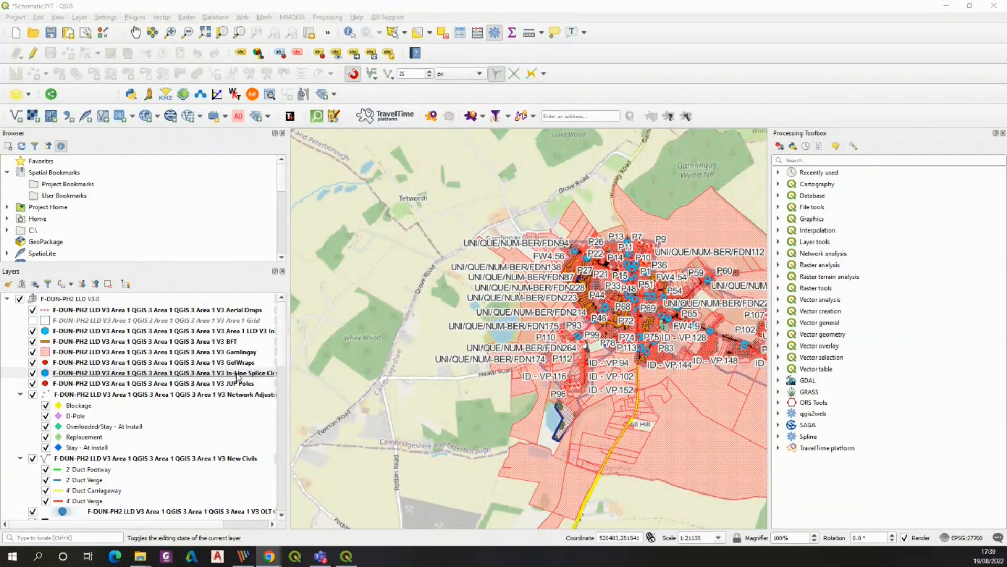
Scroll through the widened layer list, selecting layers to identify the relevant ones
left_click(237, 376)
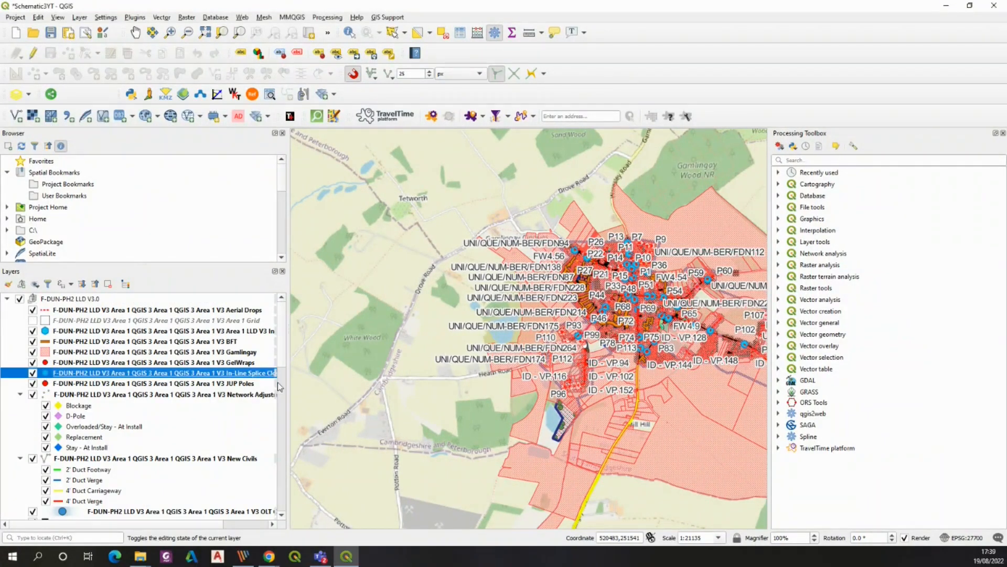
left_click_drag(282, 345, 286, 429)
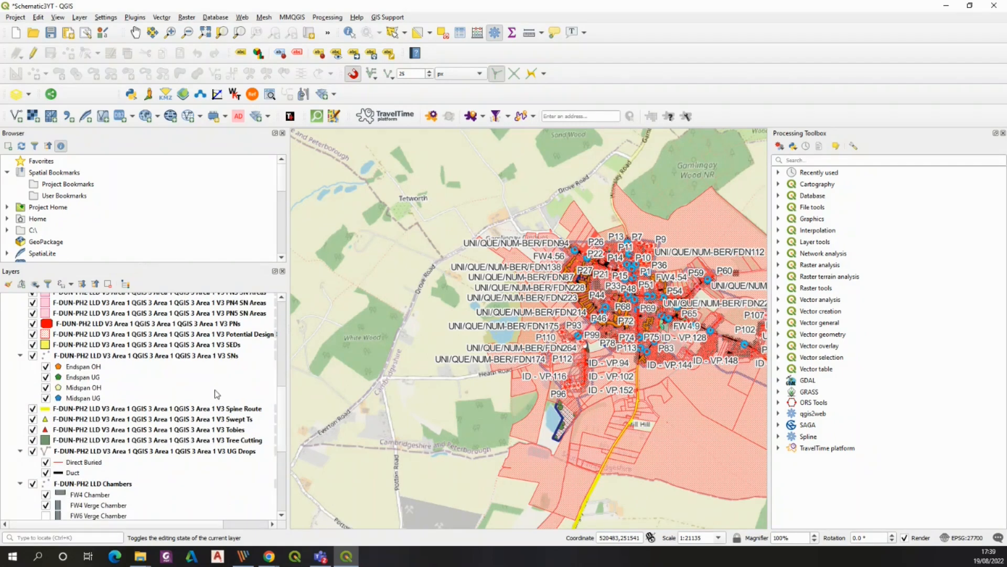
left_click(217, 325)
left_click_drag(282, 423, 272, 482)
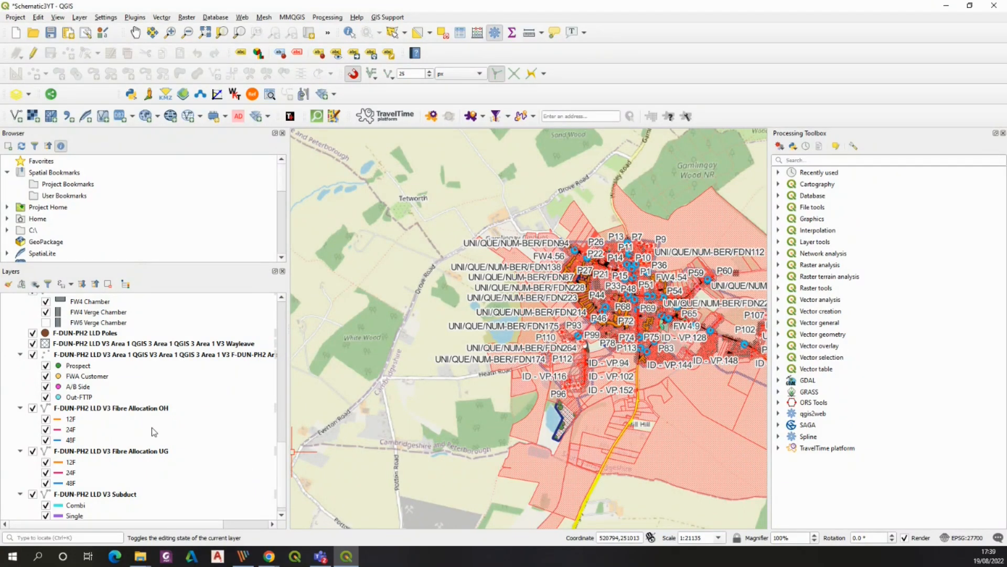
Browse the layer list, selecting the Fibre Allocation OH and UG layers and scrolling through the other layers
left_click(134, 409)
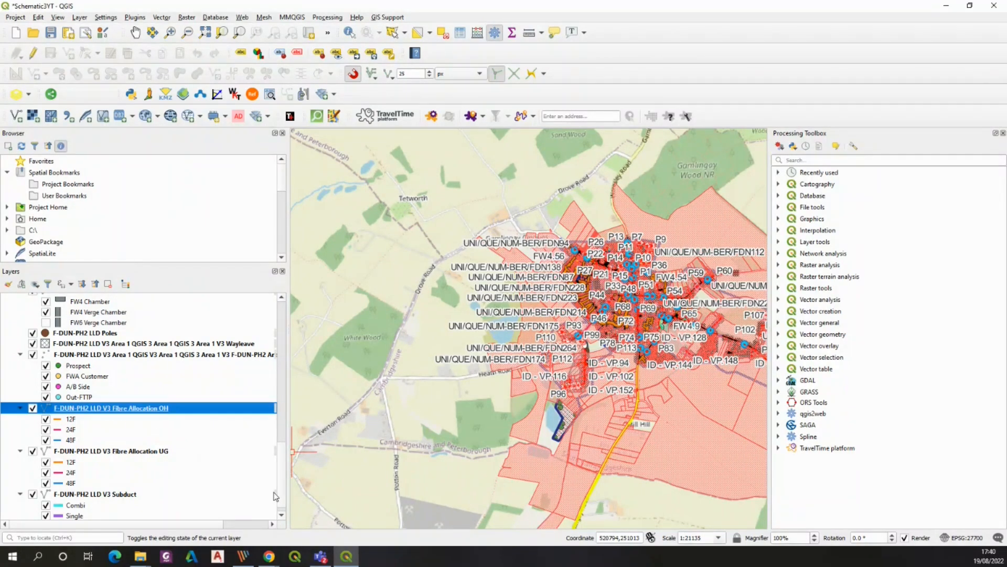
left_click(130, 453)
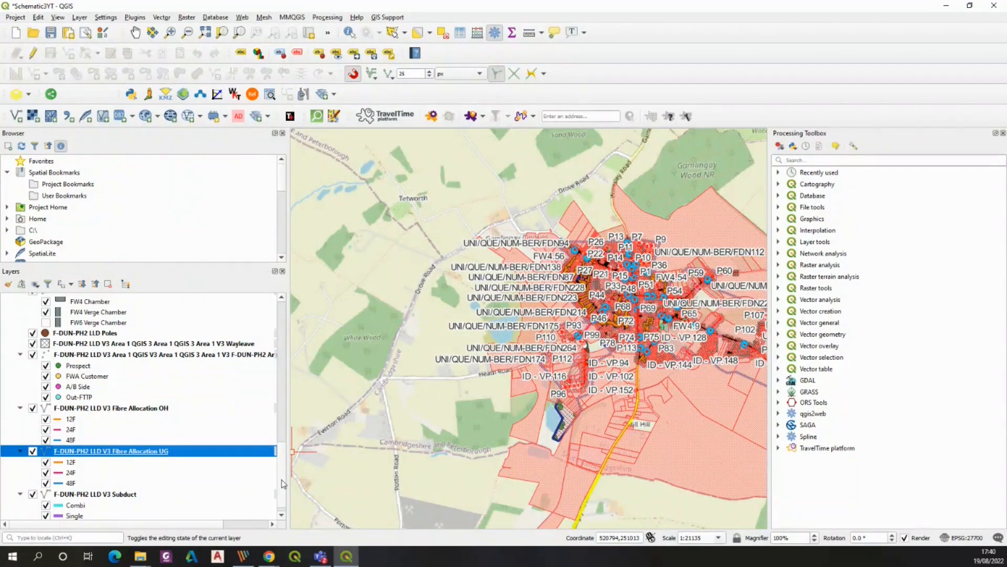
left_click_drag(267, 408, 266, 408)
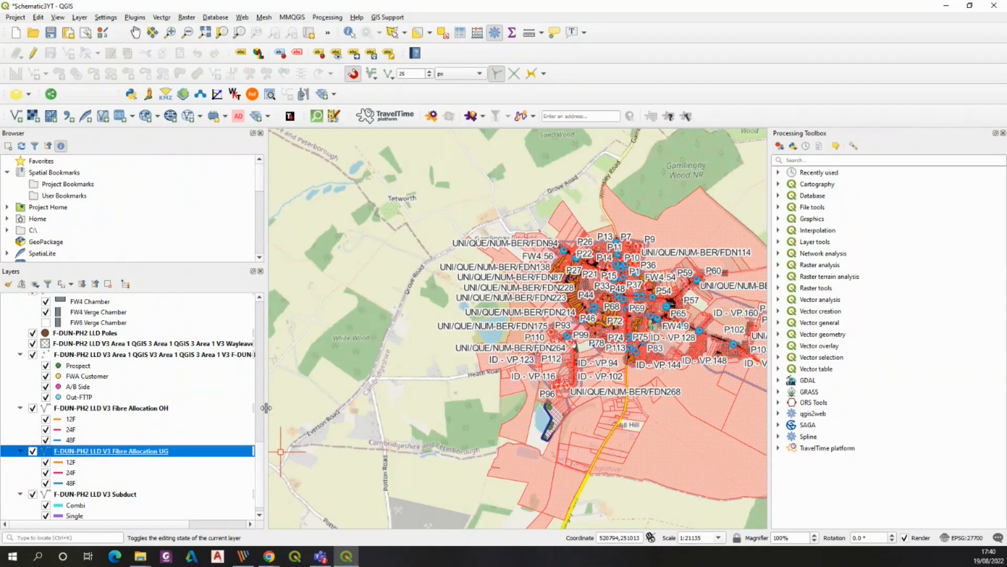
scroll(264, 461, "up", 1)
left_click_drag(264, 460, 259, 301)
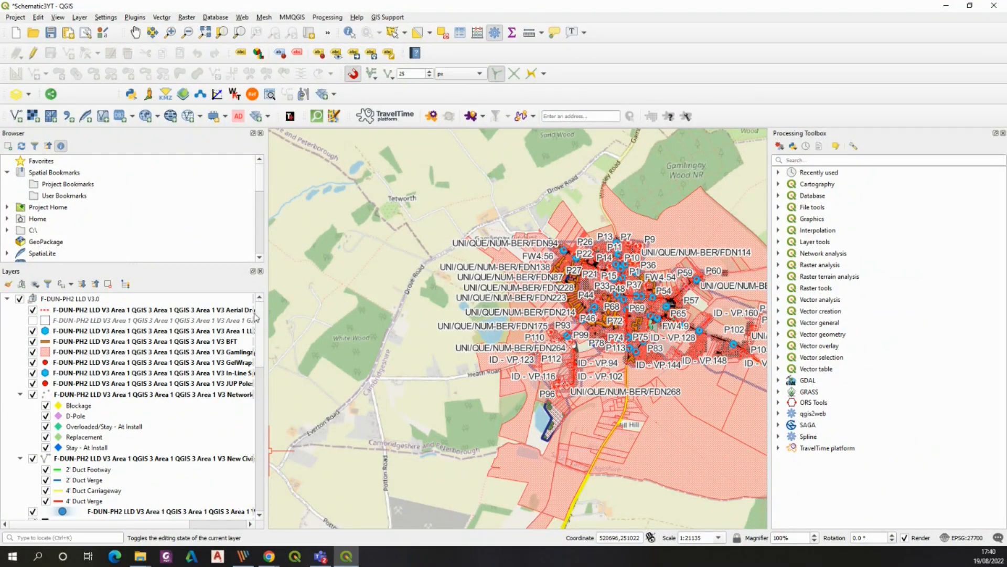
left_click_drag(262, 333, 284, 478)
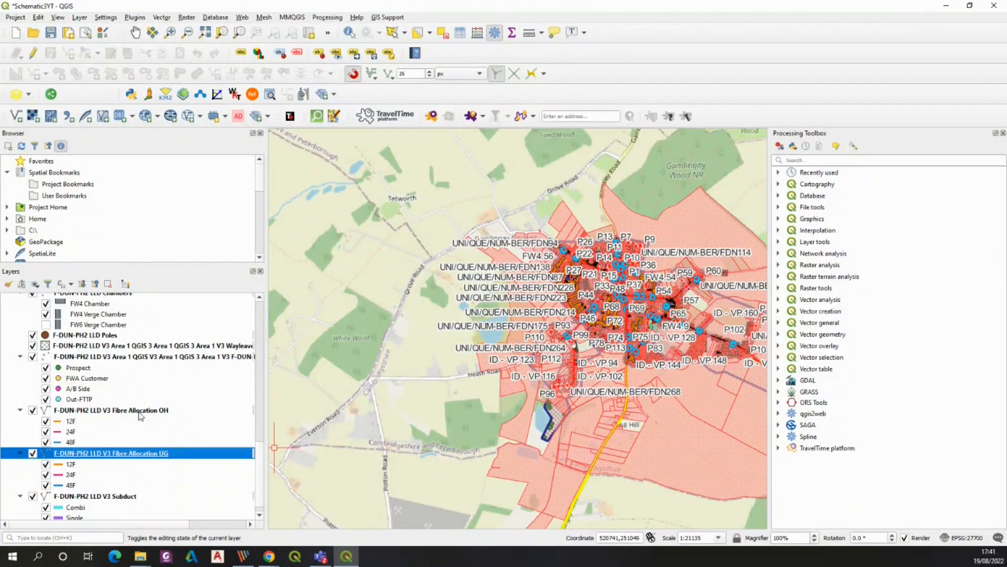
Merge the Fibre Allocation OH and UG layers into a temporary layer with destination CRS EPSG:4326 - WGS 84
left_click(162, 18)
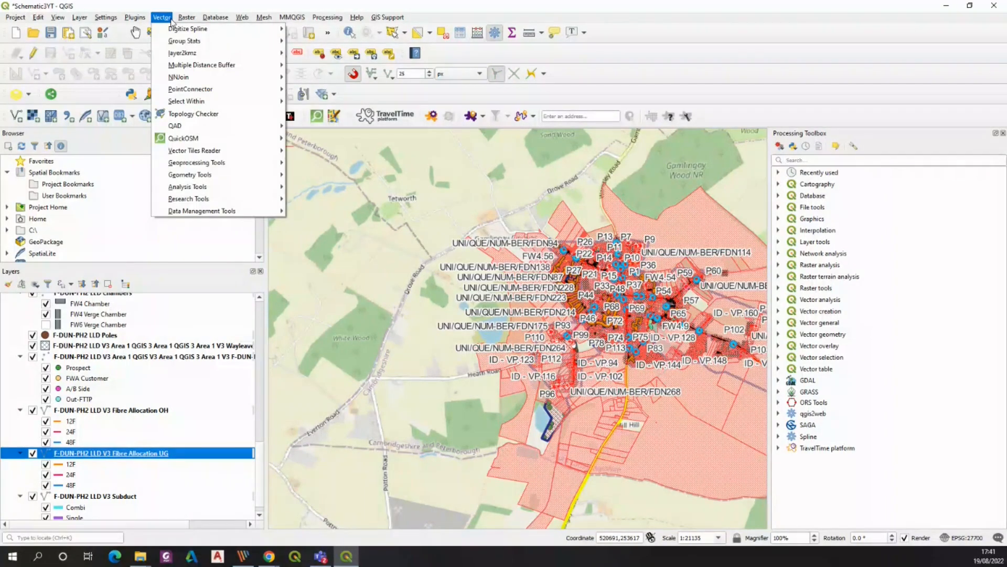
mouse_move(239, 210)
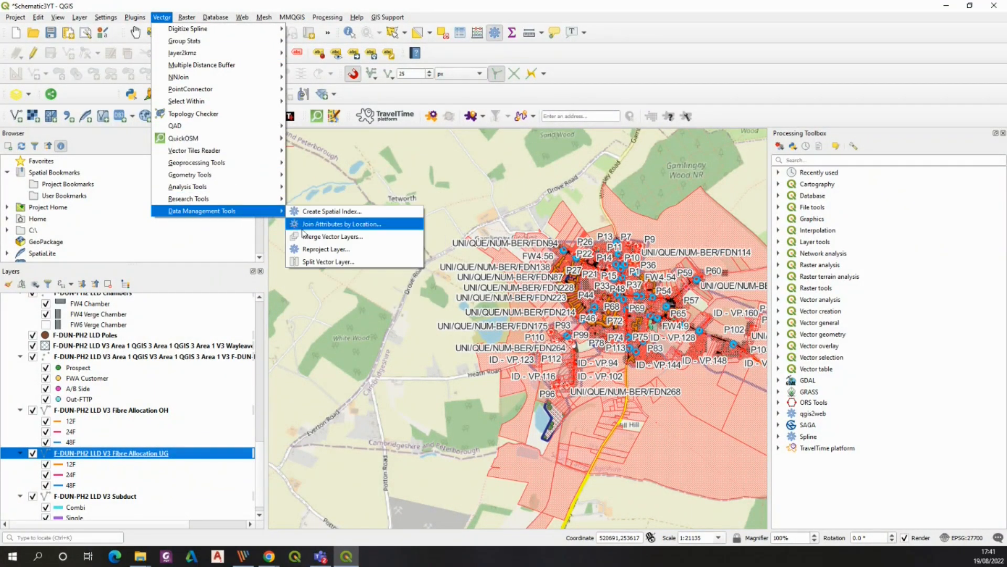
left_click(318, 236)
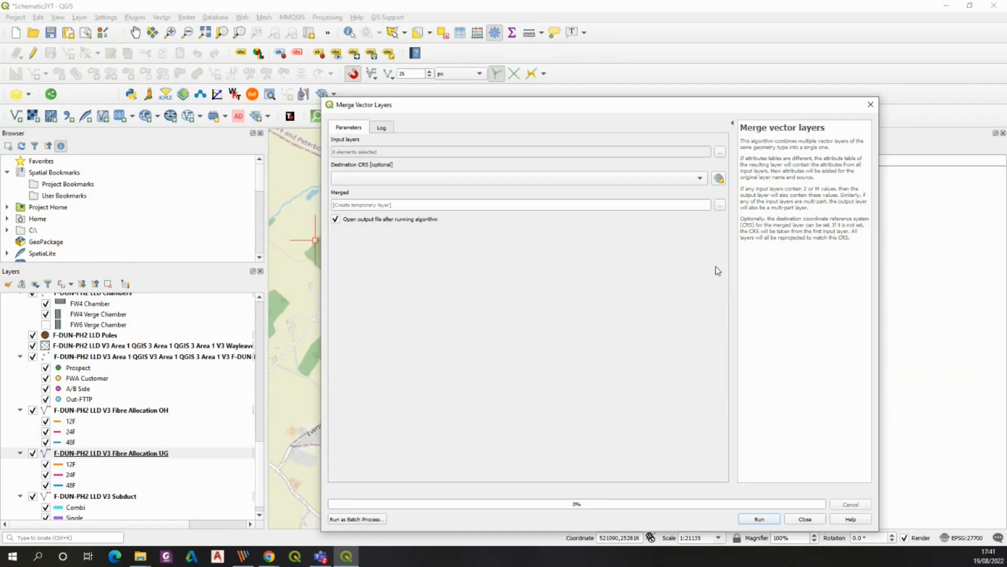
left_click(647, 144)
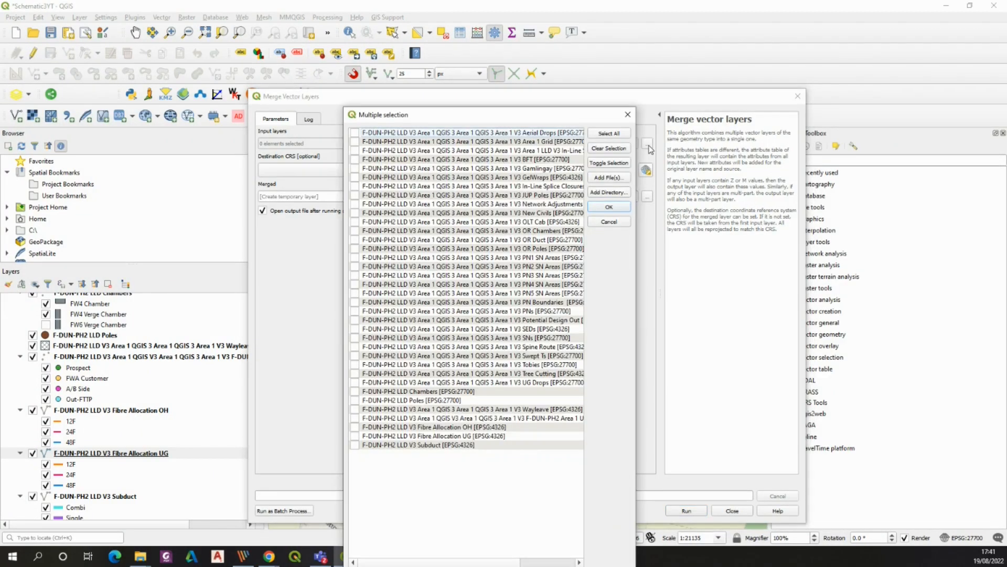
left_click(355, 435)
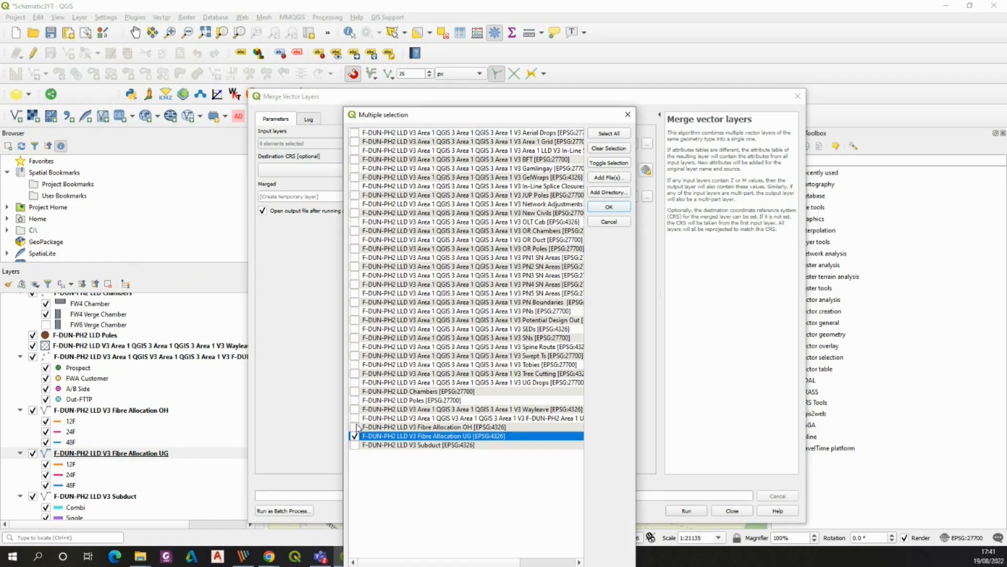
left_click(355, 426)
left_click(608, 207)
left_click(621, 170)
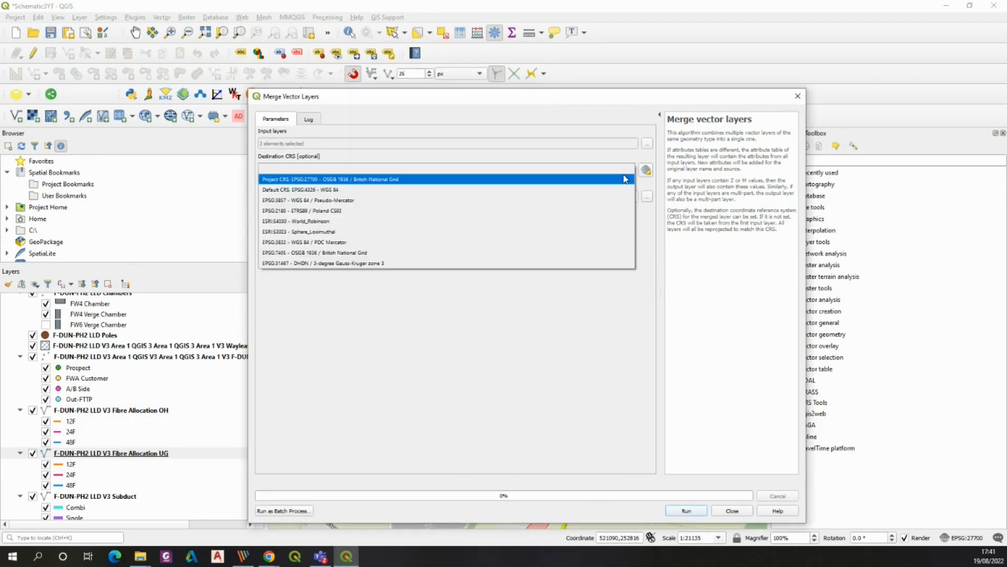
left_click(401, 189)
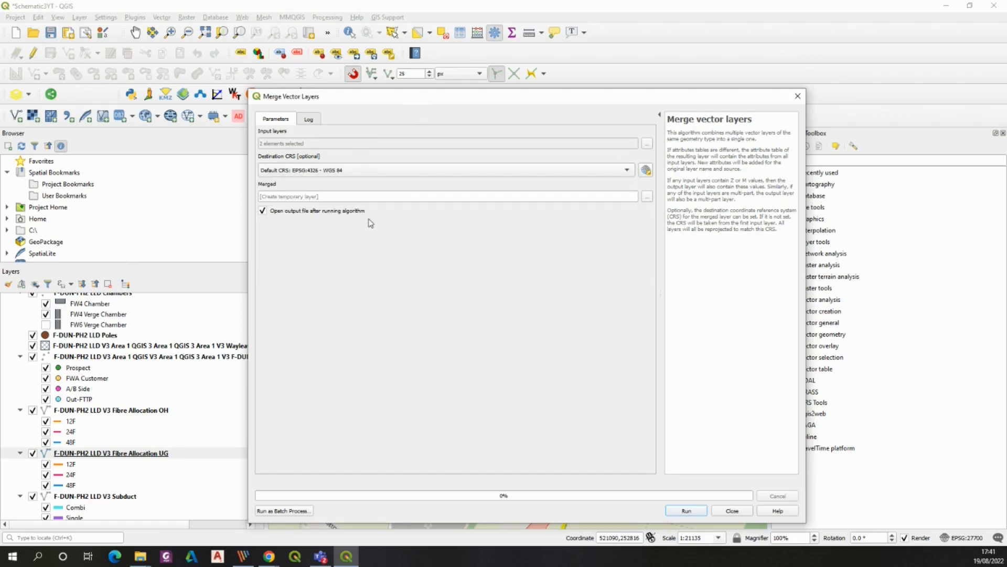
left_click(686, 510)
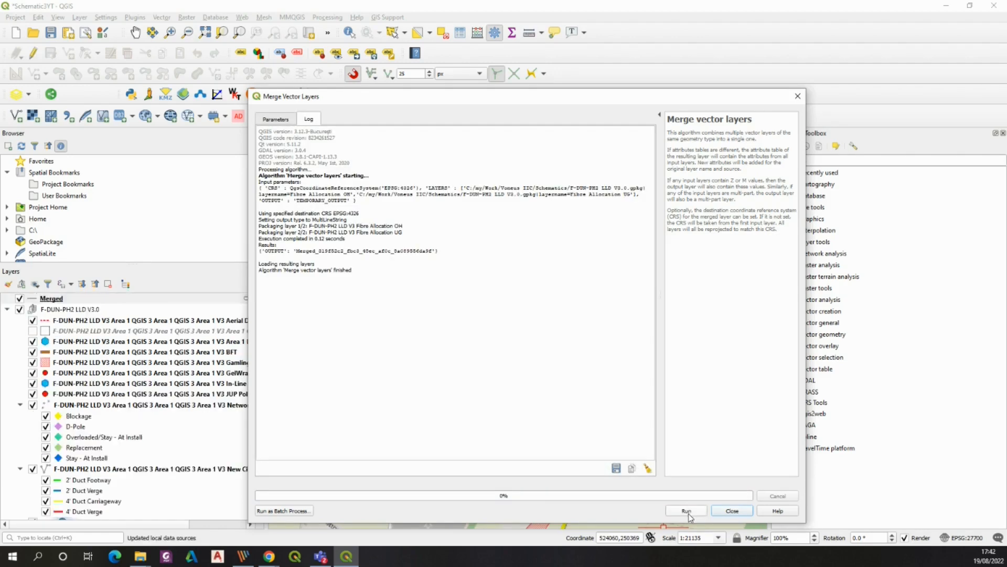
left_click(797, 96)
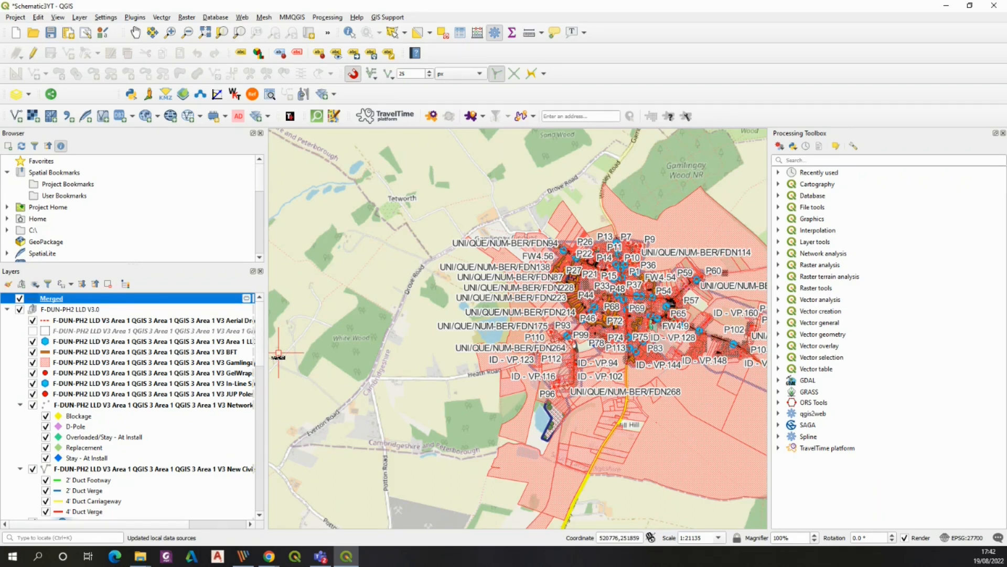
Scroll through the layer list, selecting several layers to identify the node layers to combine
left_click_drag(261, 334, 274, 406)
left_click(220, 367)
left_click(246, 399)
left_click_drag(262, 406, 282, 412)
left_click(220, 331)
Try to merge the In-Line Splice Closures, OLT Cab, PNs and SNs layers using the project CRS EPSG:27700
left_click(161, 17)
mouse_move(223, 212)
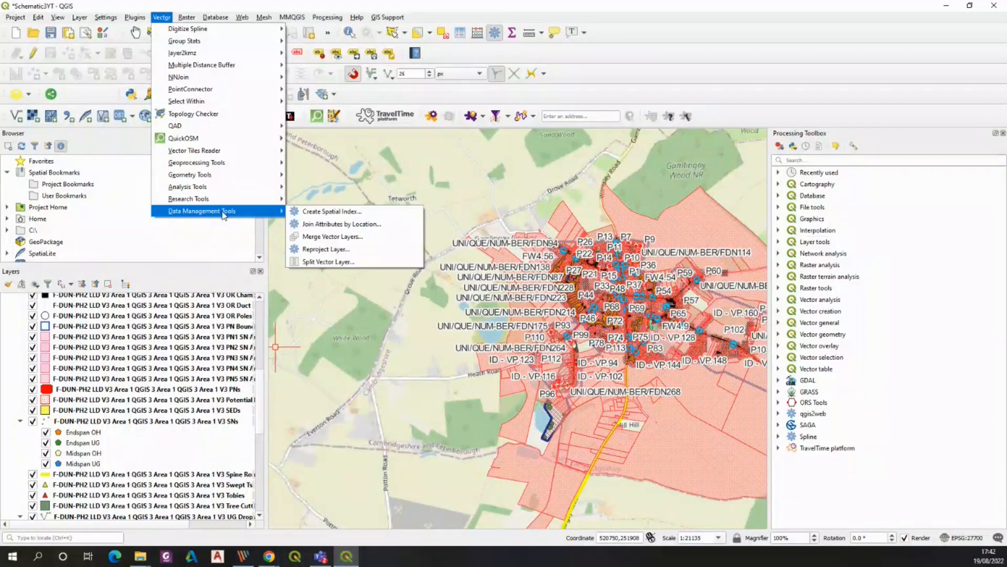
left_click(323, 237)
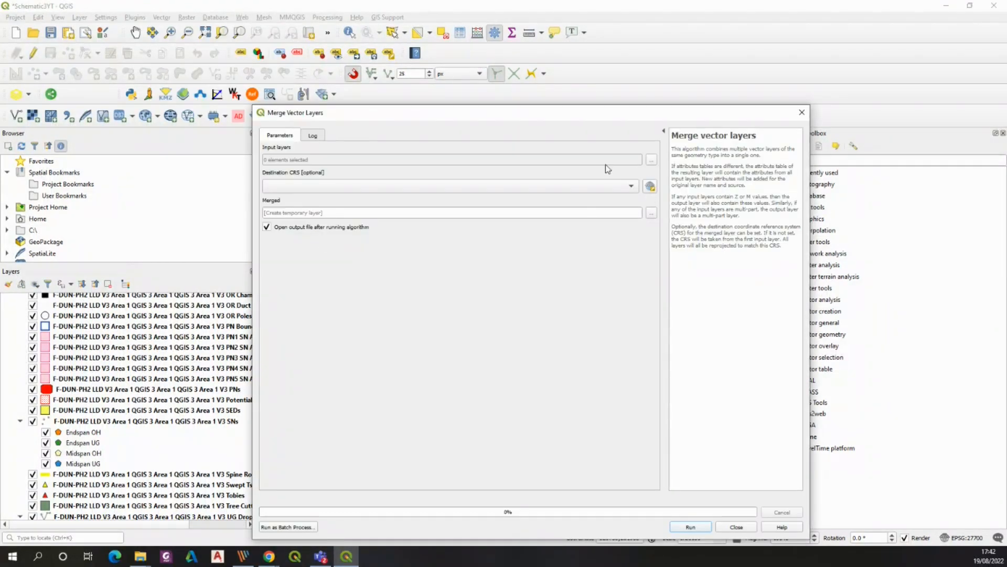
left_click(651, 159)
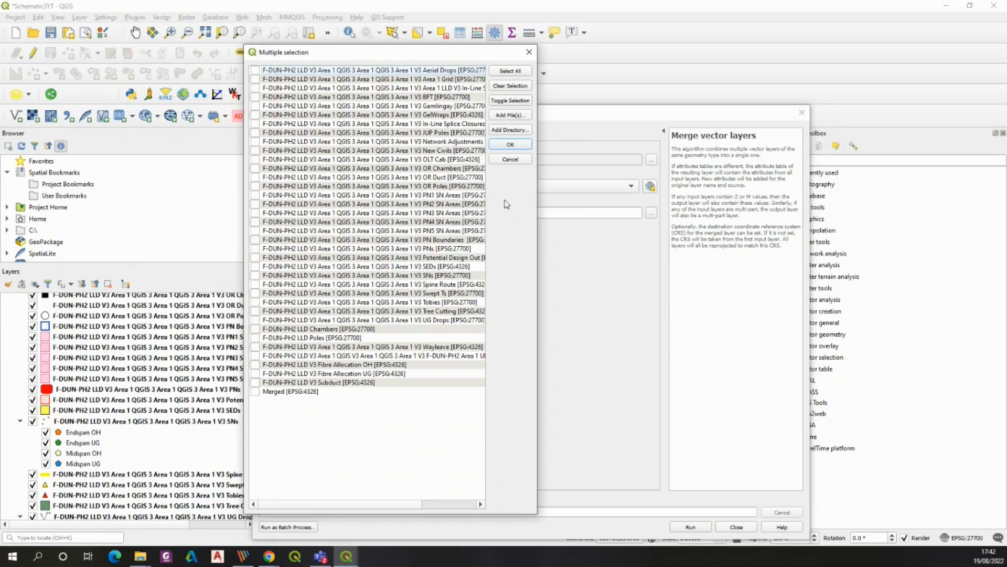
left_click_drag(537, 204, 737, 207)
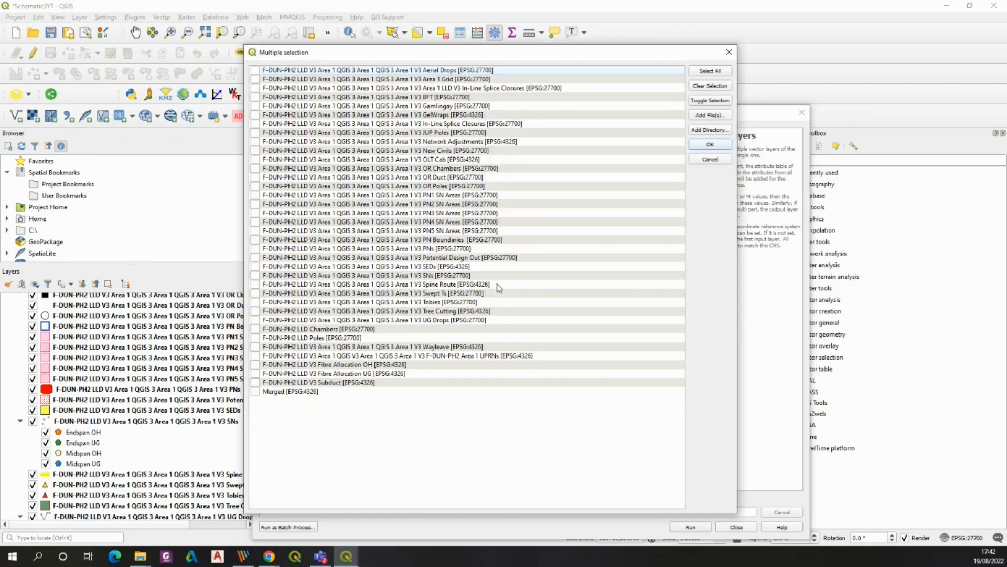
left_click(255, 124)
left_click(254, 159)
left_click(256, 249)
left_click(256, 276)
left_click(705, 145)
left_click(472, 191)
left_click(419, 192)
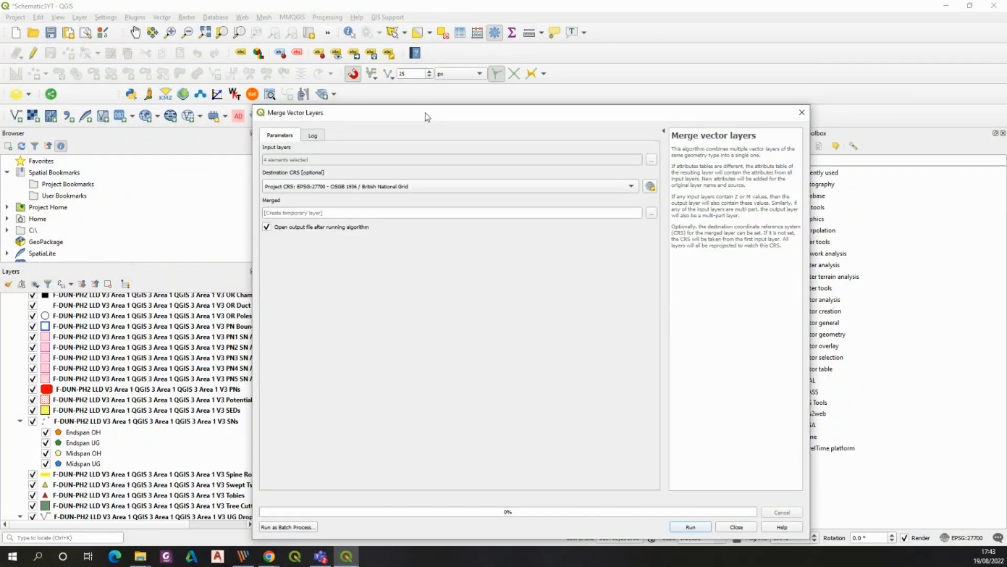
left_click_drag(428, 116, 335, 48)
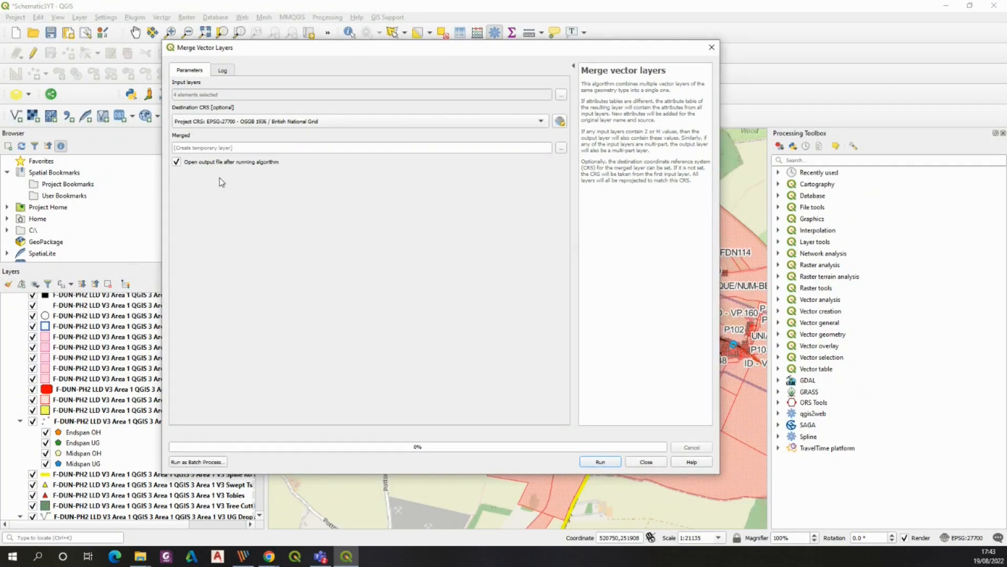
left_click(598, 461)
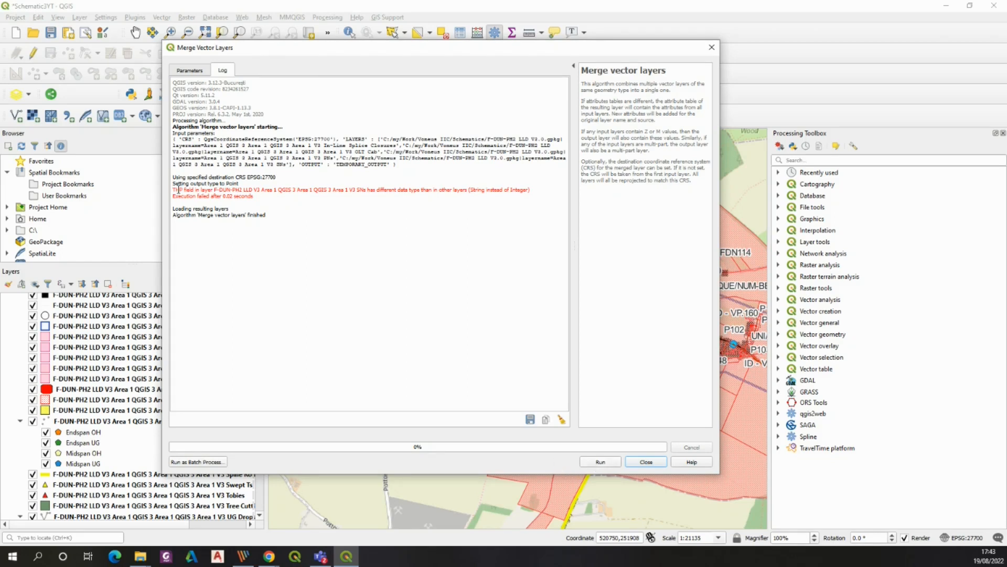
left_click_drag(175, 190, 364, 189)
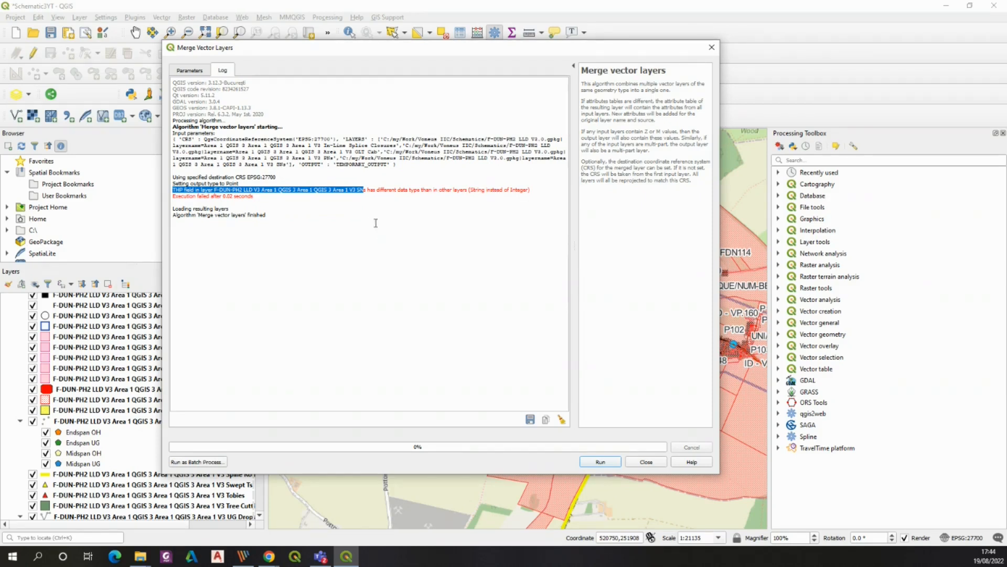
left_click(711, 48)
Refactor the fields of the SNs layer, changing the THP field type to Integer, into a temporary layer
left_click(804, 161)
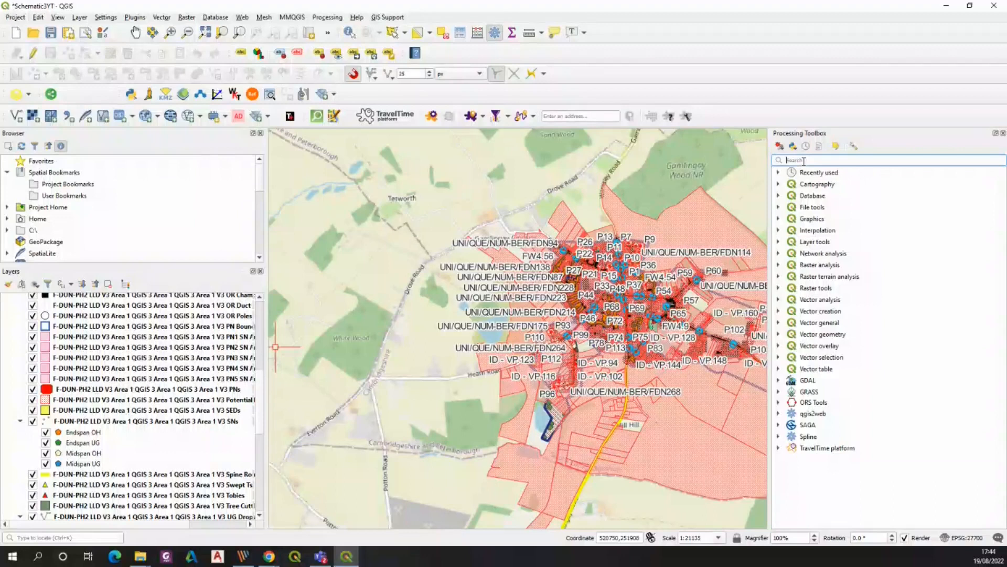
type("ref")
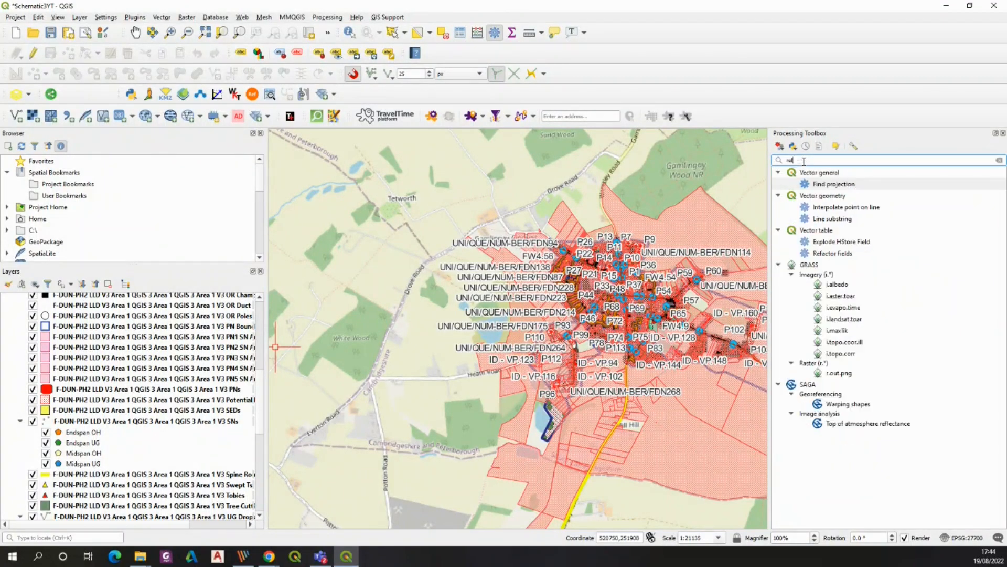
left_click(832, 253)
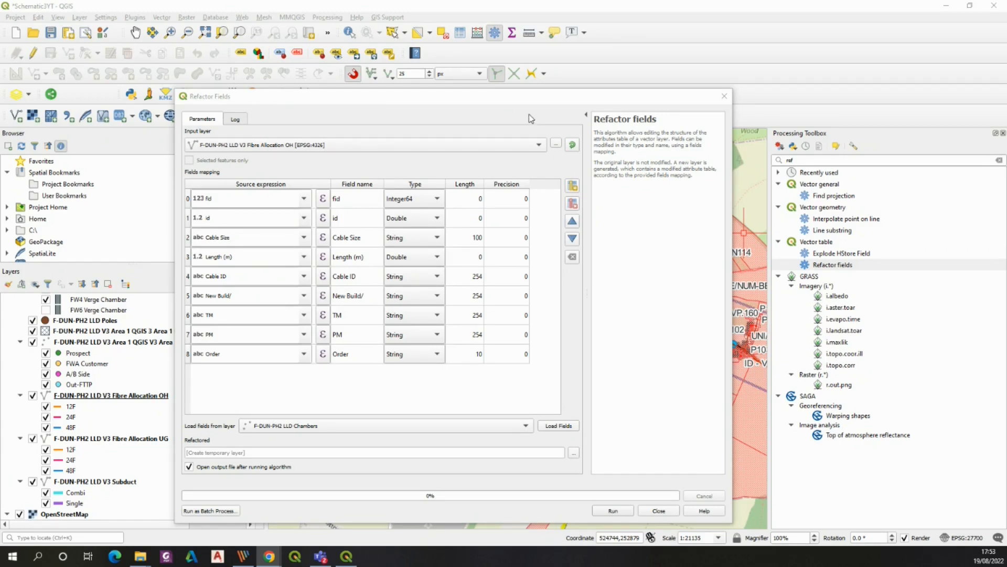
left_click(540, 145)
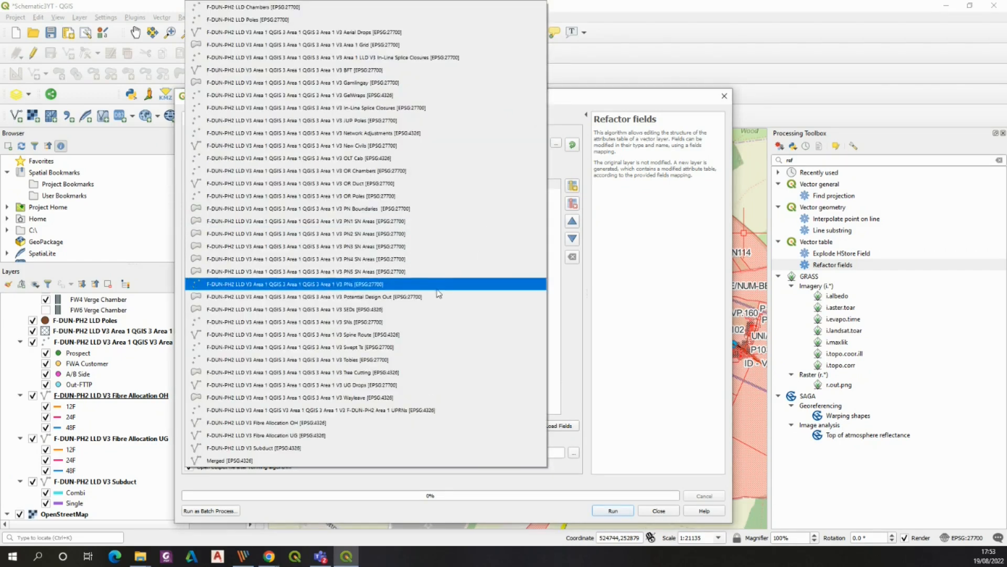
left_click(362, 322)
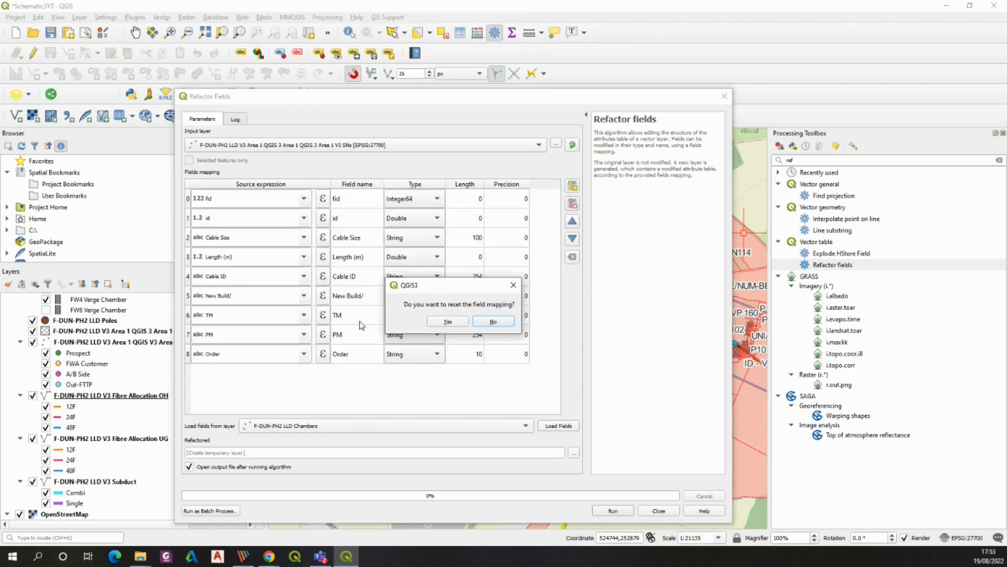
left_click(453, 320)
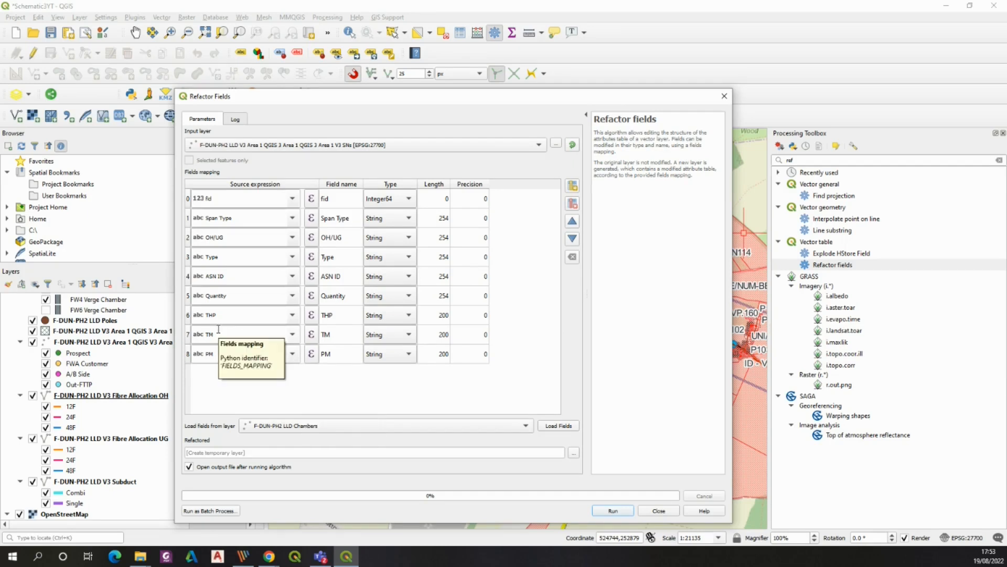
left_click(410, 316)
left_click(393, 295)
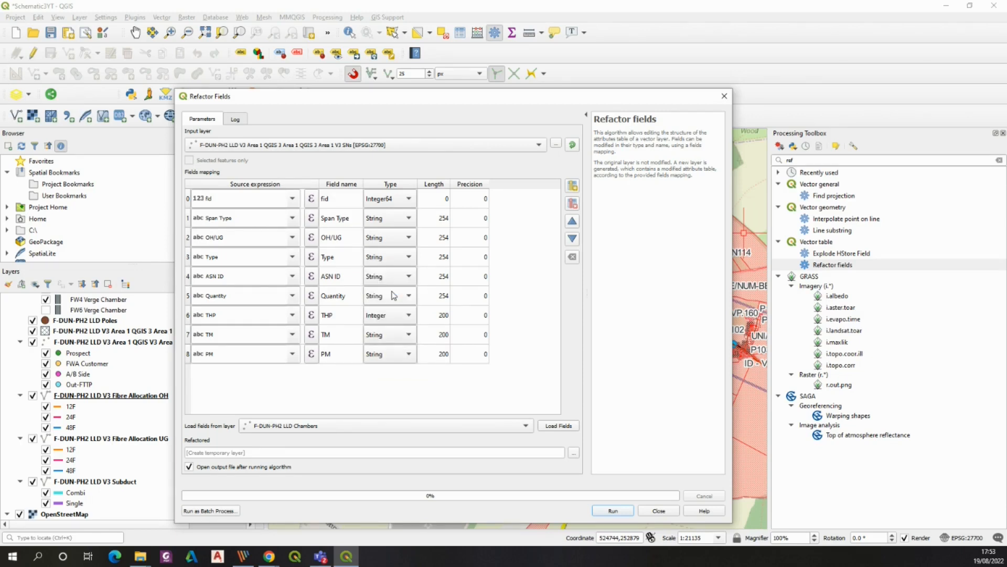
left_click(612, 511)
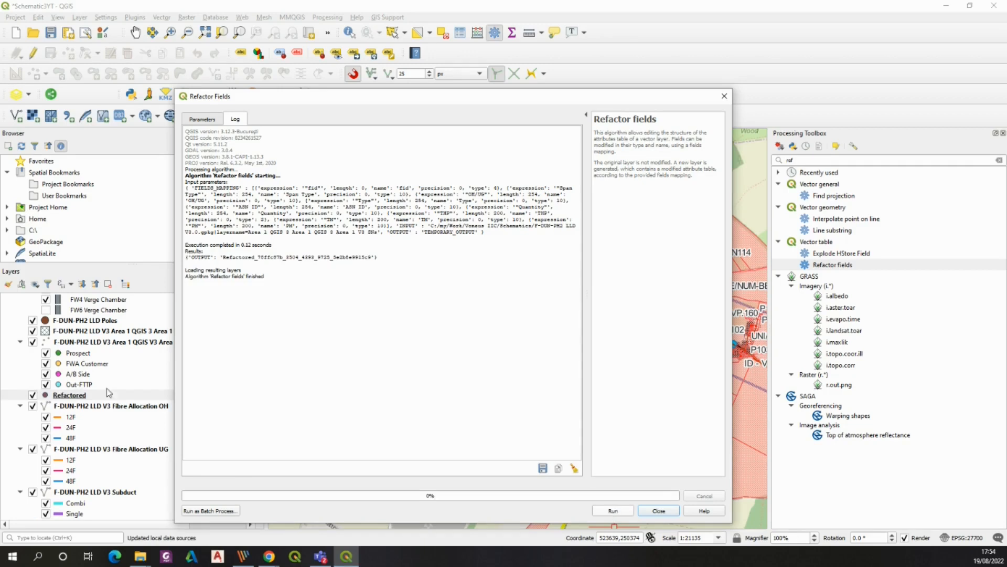
left_click(724, 96)
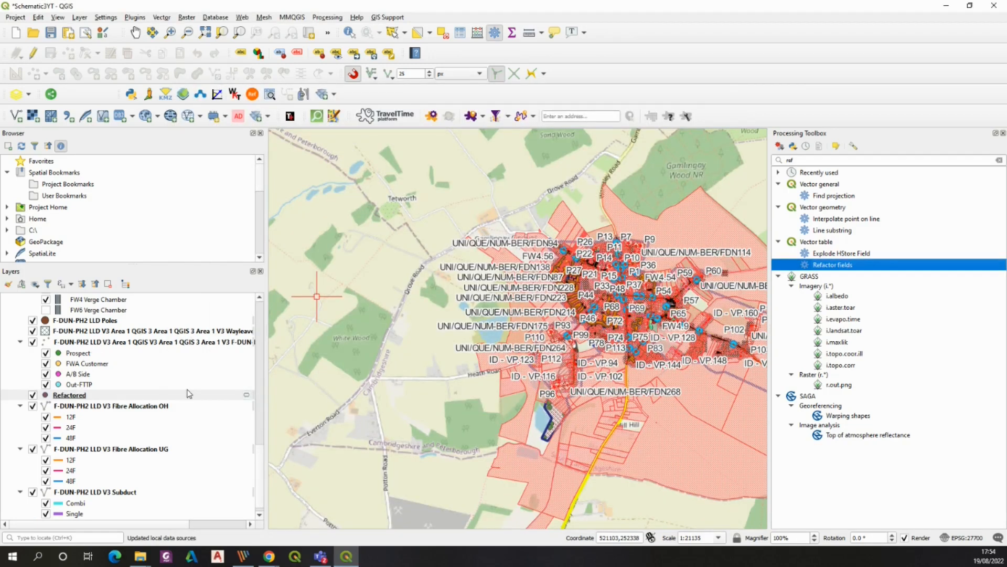
Merge the In-Line Splice Closures, OLT Cab, PNs and Refactored layers into a temporary layer using project CRS EPSG:27700
left_click(156, 19)
mouse_move(234, 210)
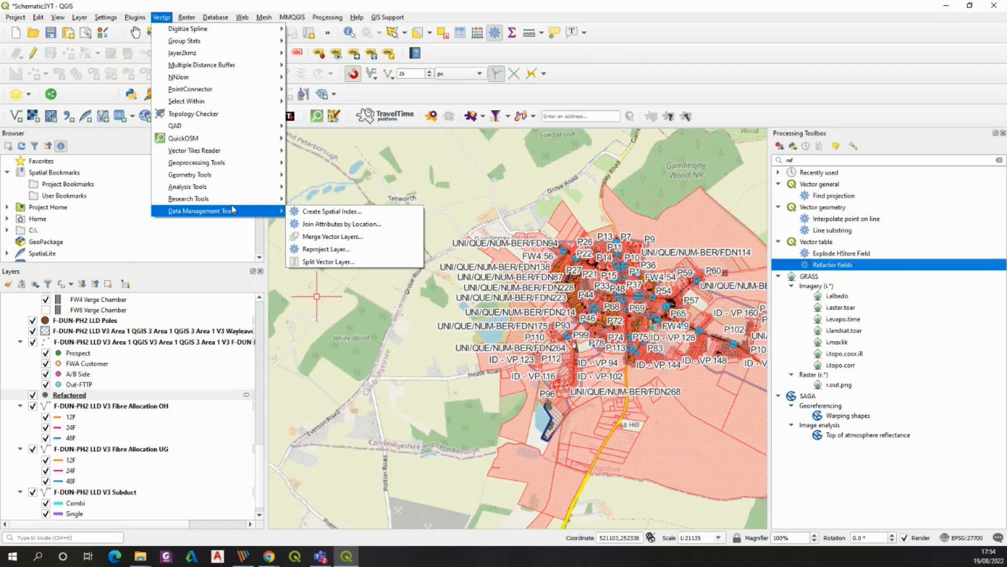
left_click(325, 237)
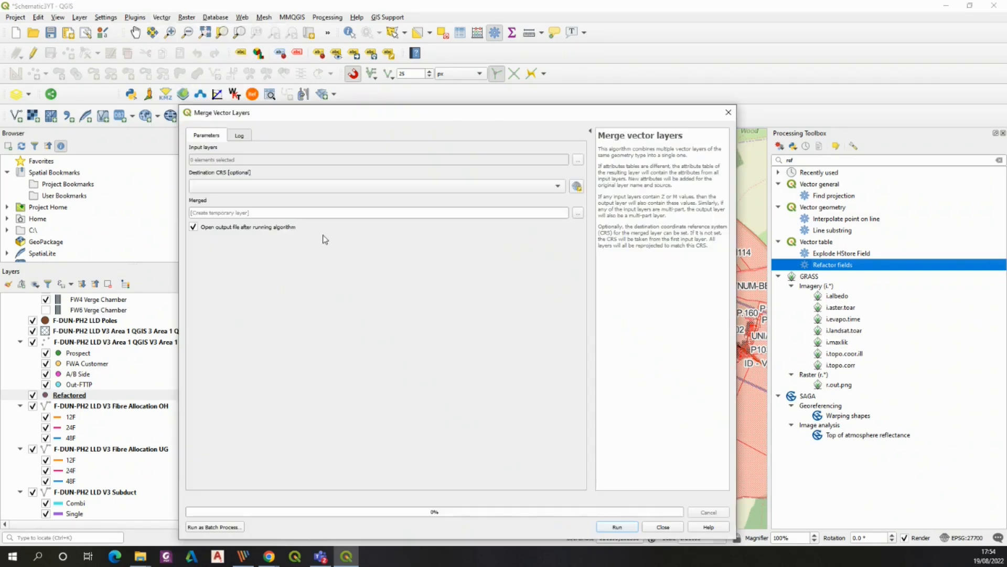
left_click(685, 128)
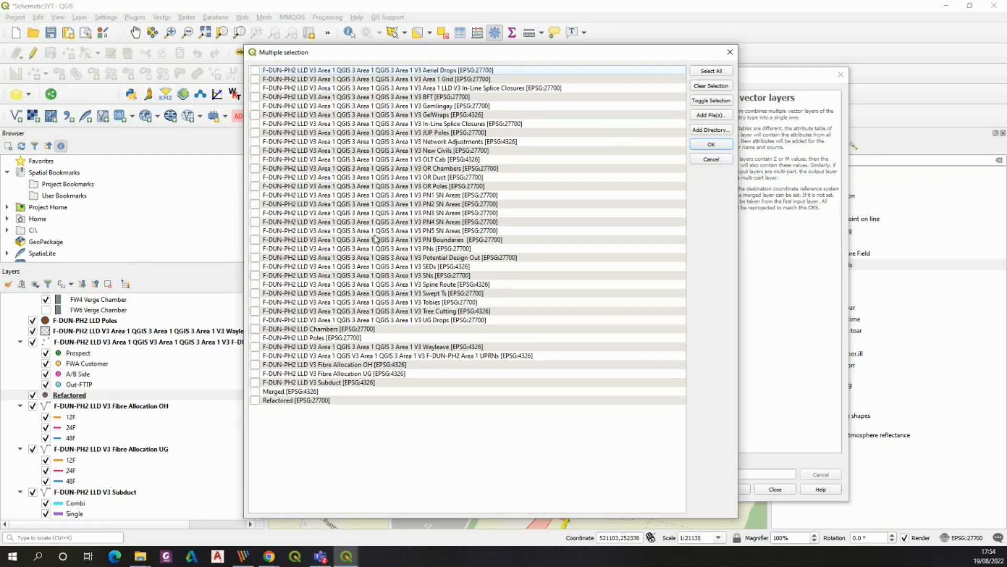
left_click(255, 401)
left_click(255, 248)
left_click(255, 159)
left_click(255, 125)
left_click(711, 145)
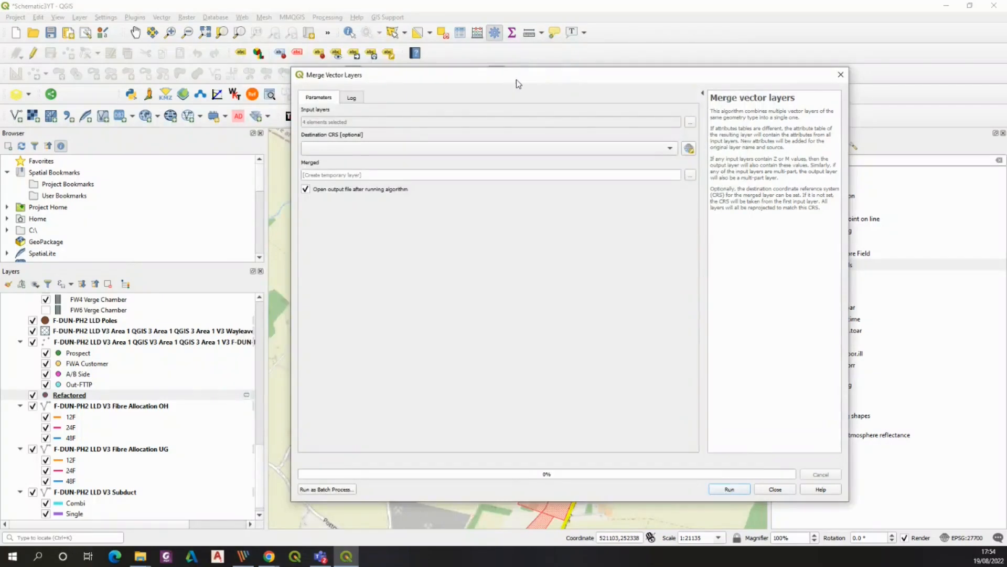
left_click_drag(516, 78, 383, 33)
left_click(331, 100)
left_click(330, 112)
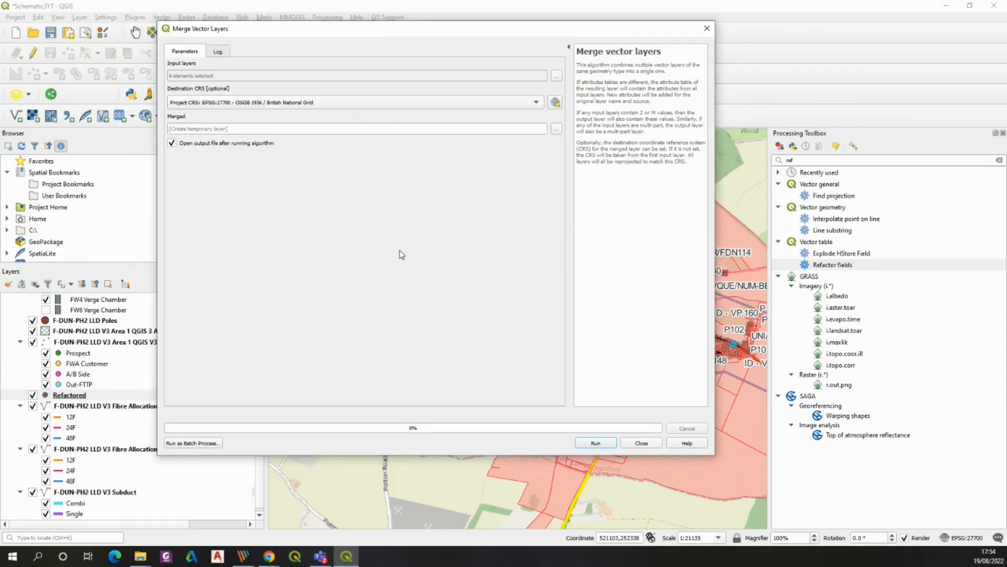
left_click(596, 444)
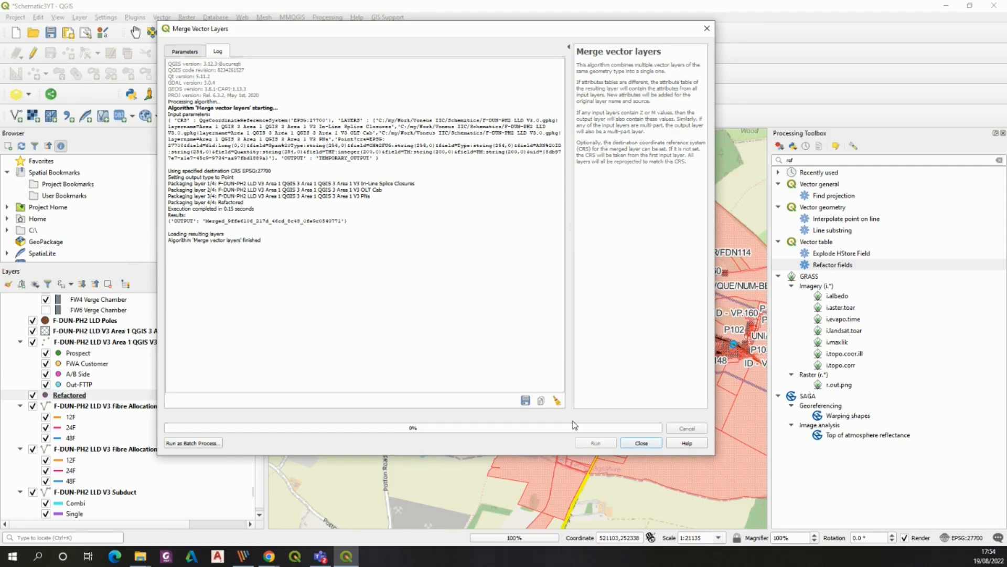
left_click(707, 28)
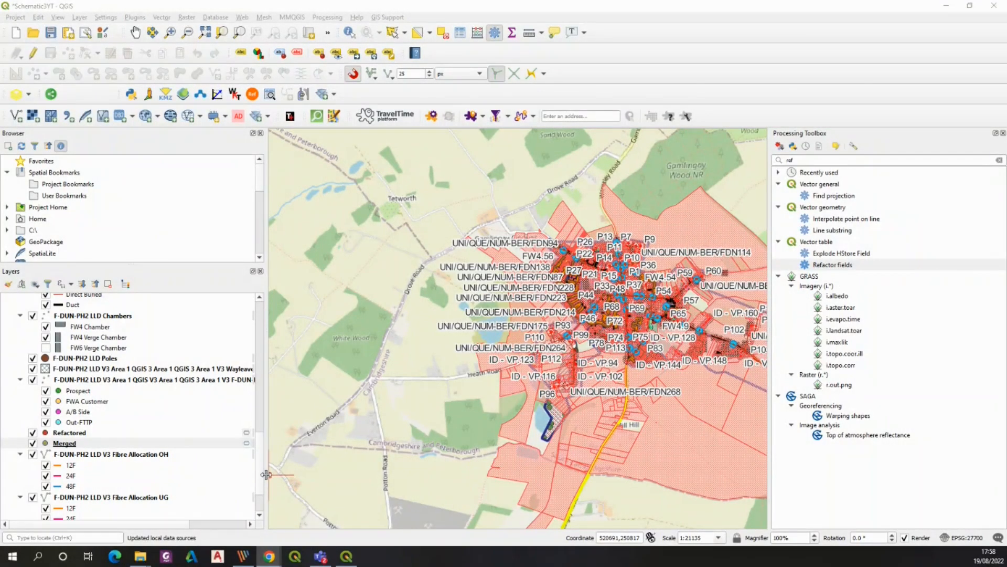
Move the new Merged point layer to the top of the layer list and out of its group
left_click_drag(262, 474, 264, 294)
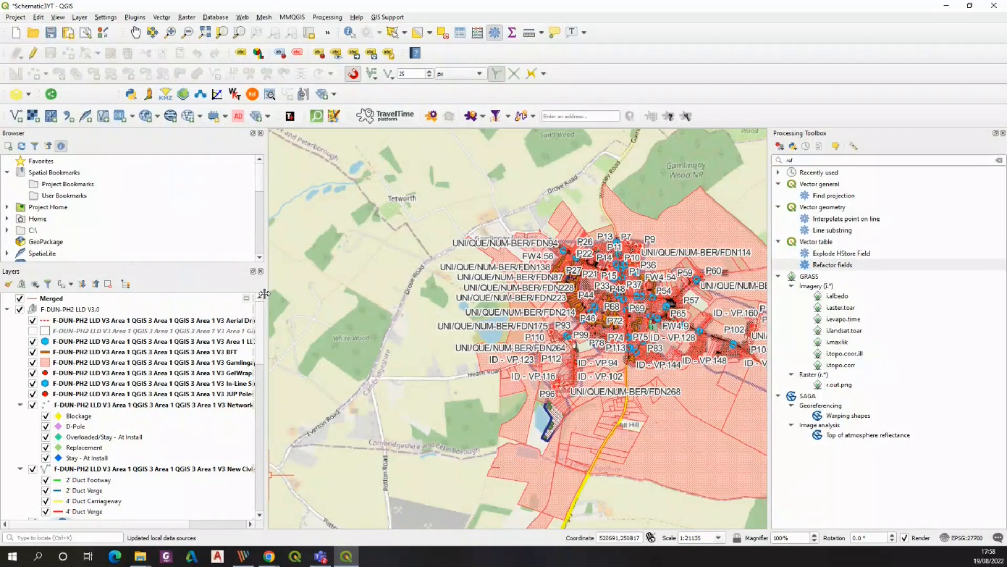
left_click_drag(261, 414, 264, 505)
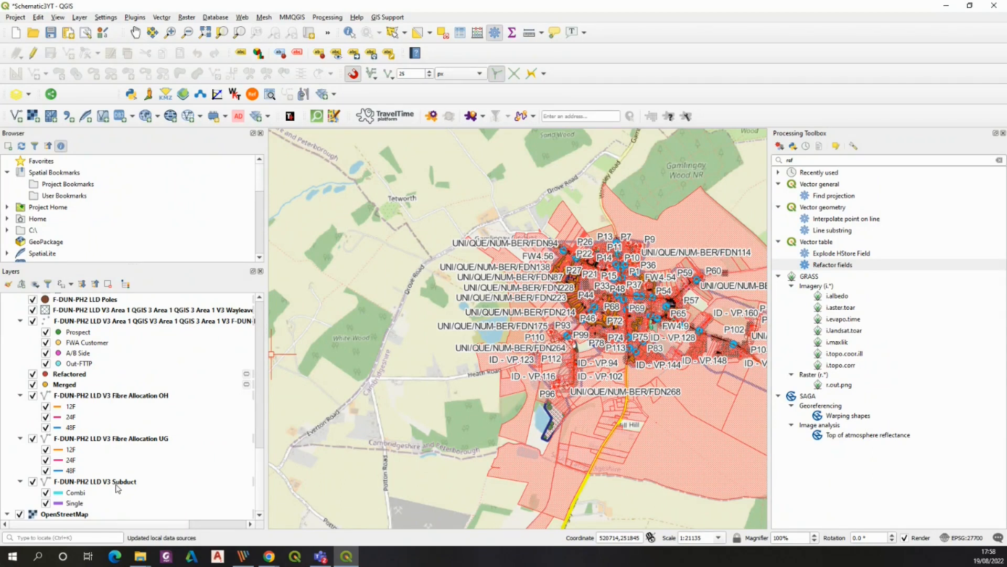
left_click(42, 384)
right_click(64, 390)
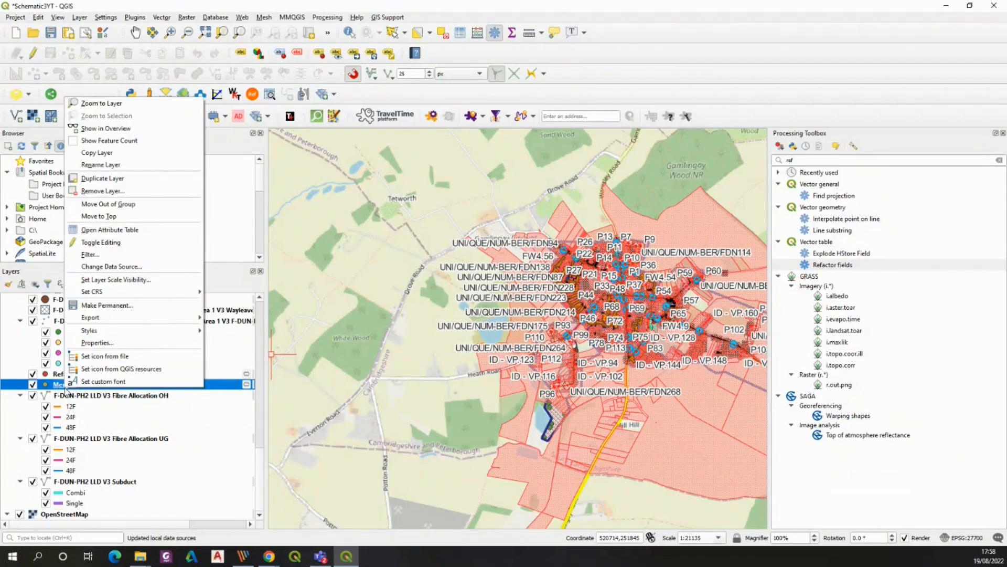
left_click(101, 215)
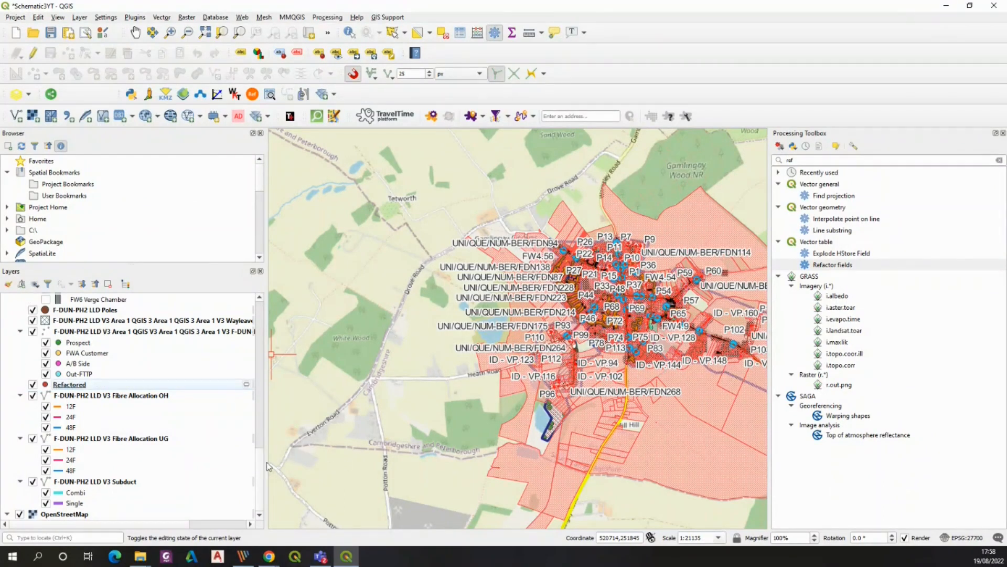
left_click_drag(259, 311, 272, 332)
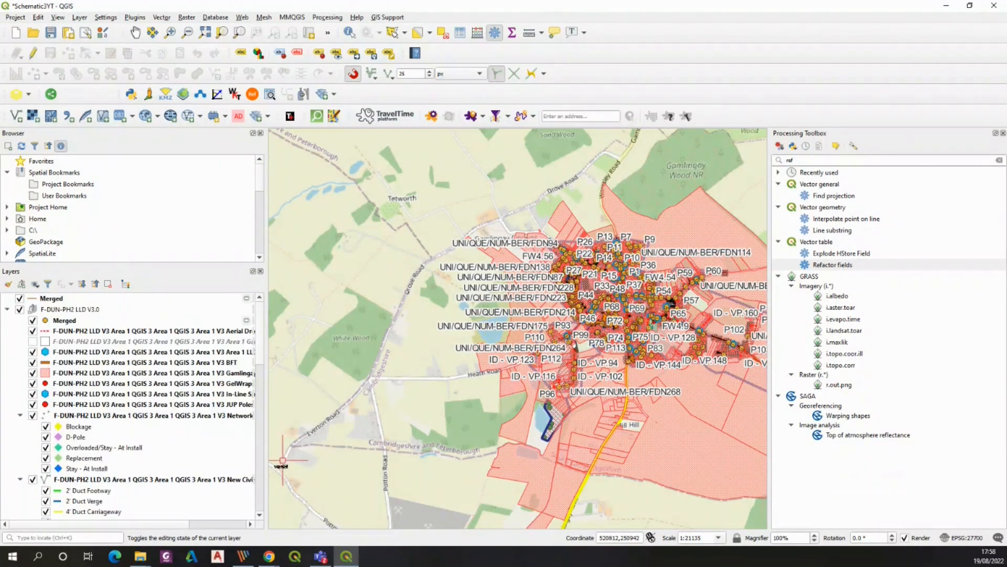
right_click(66, 321)
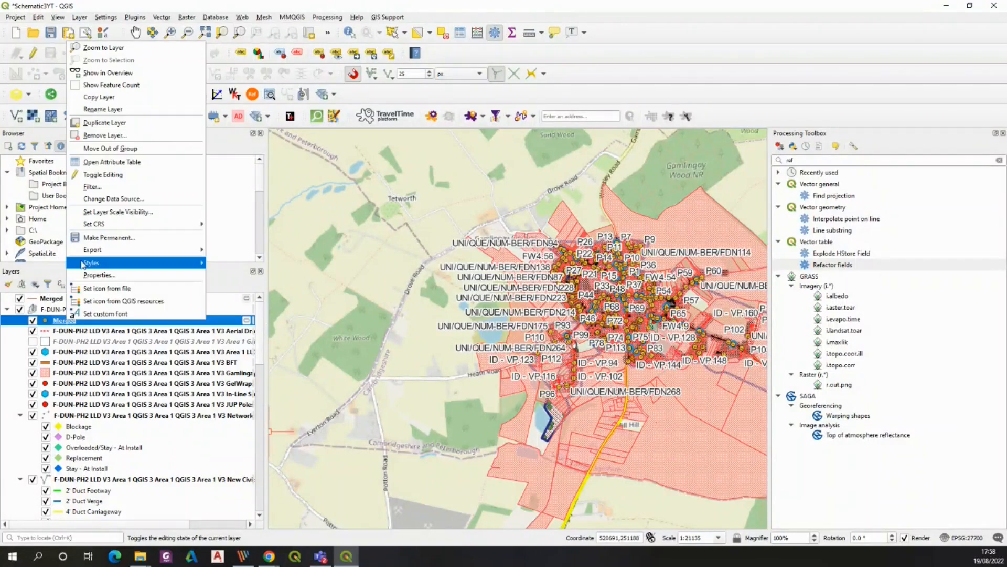
left_click(122, 151)
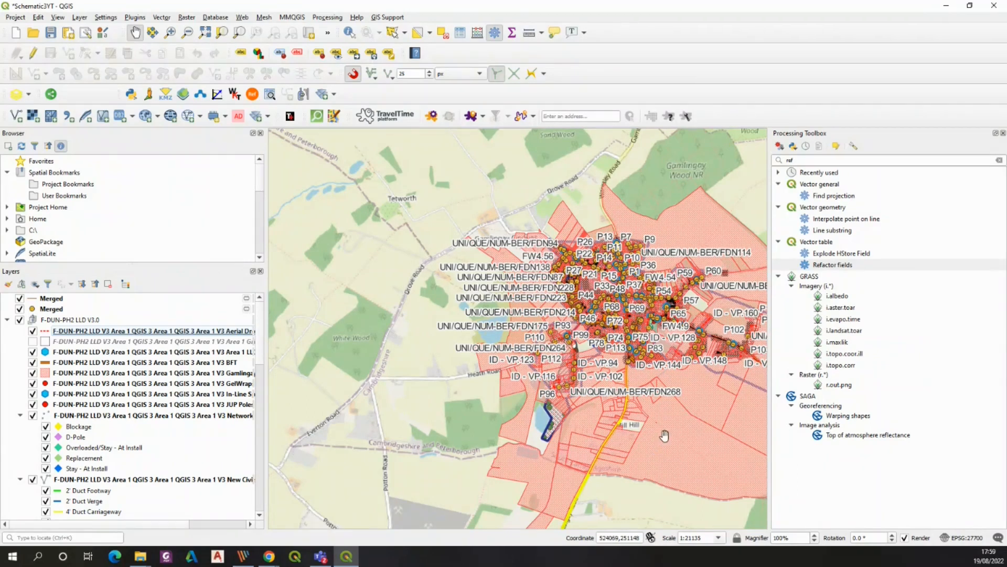
Hide all layers, then display only the two Merged layers on the map
left_click_drag(660, 440, 502, 434)
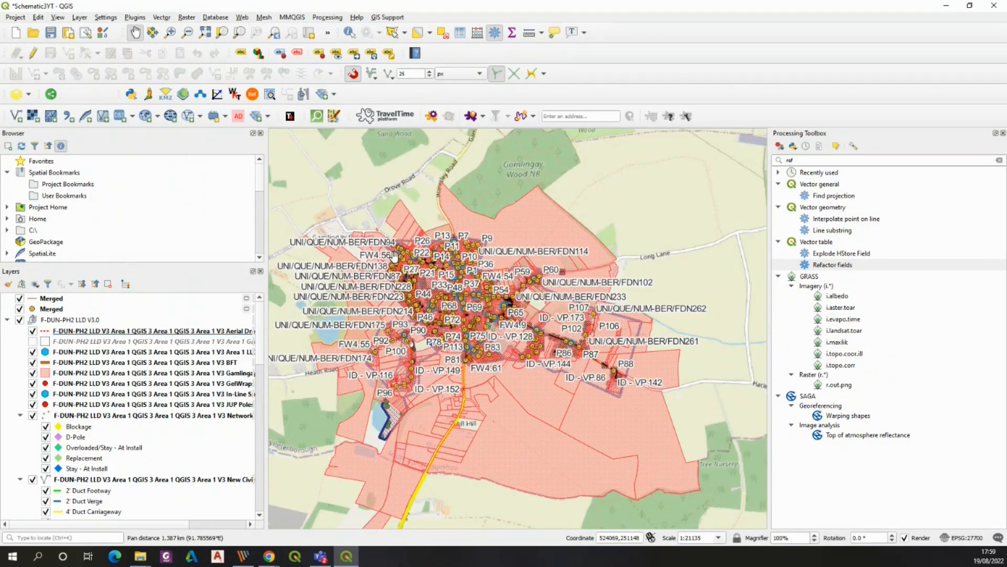
left_click_drag(422, 206, 463, 212)
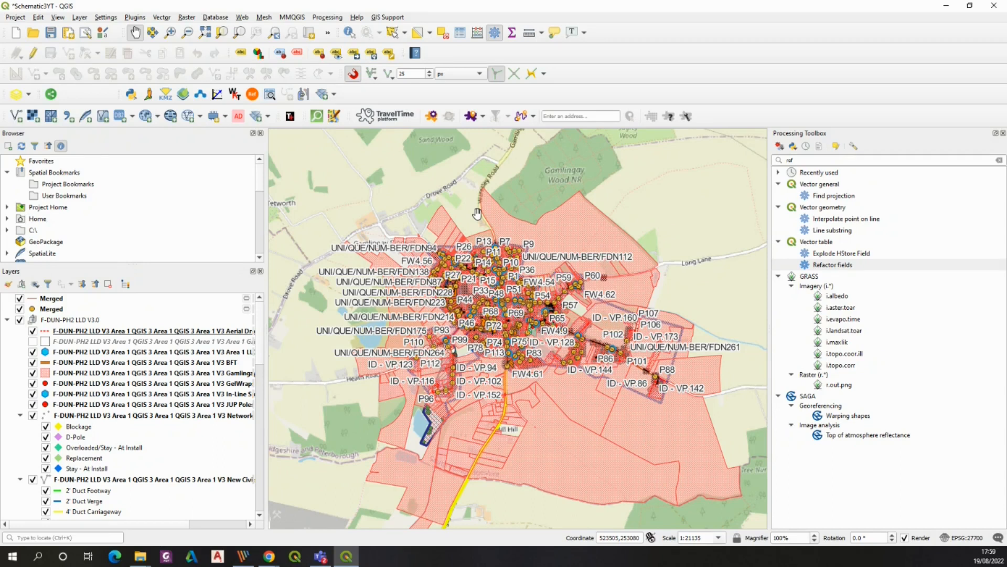
scroll(262, 330, "down", 4)
scroll(265, 336, "up", 4)
left_click(56, 320)
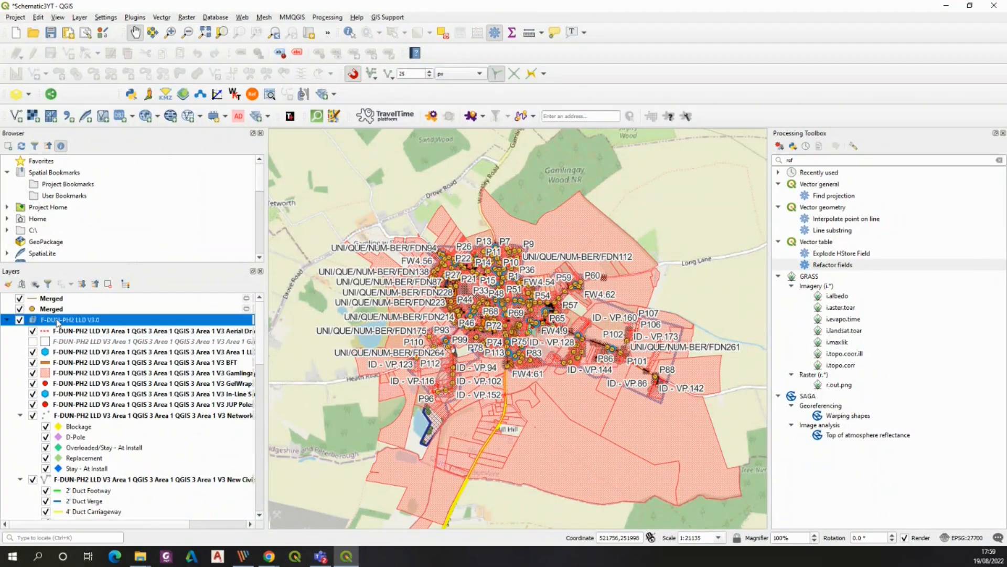
mouse_move(257, 320)
left_mouse_down()
mouse_move(256, 364)
mouse_move(258, 306)
left_mouse_up()
left_click(37, 287)
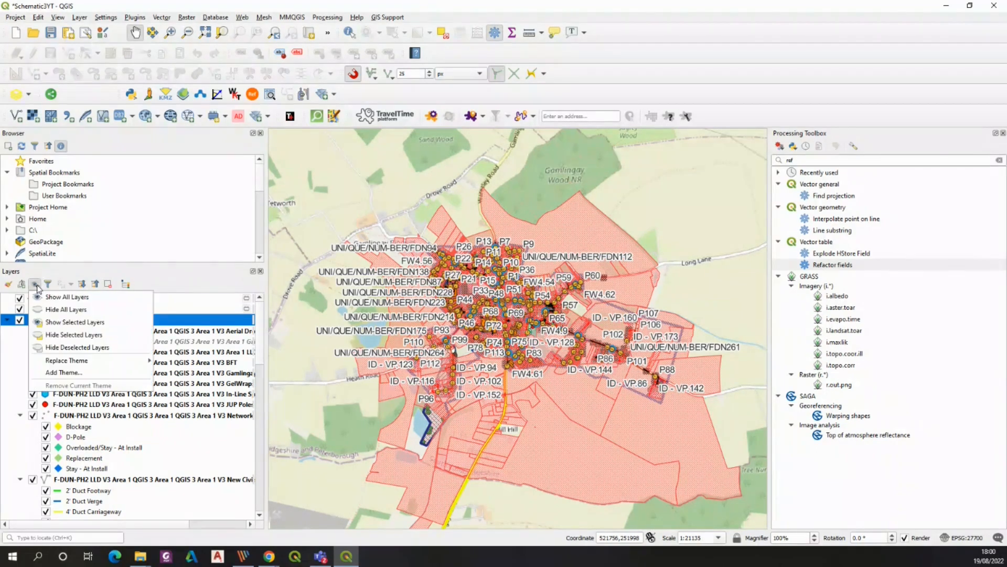
left_click(45, 311)
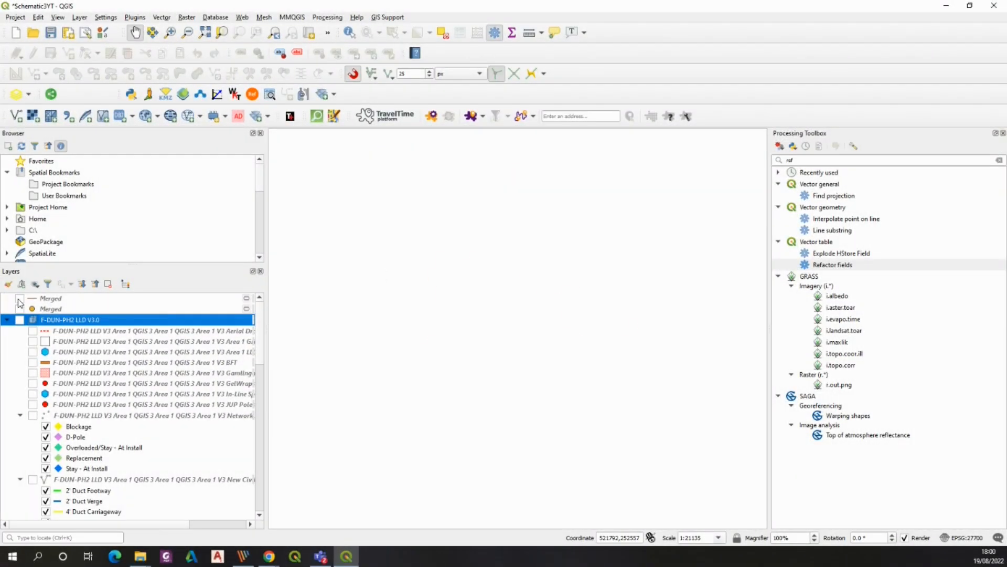
left_click(19, 299)
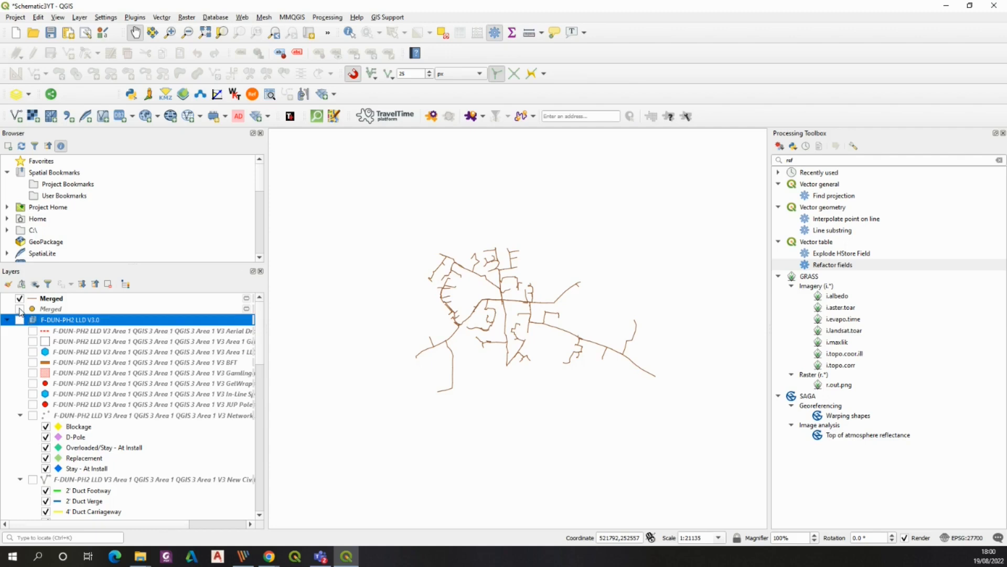
left_click(19, 309)
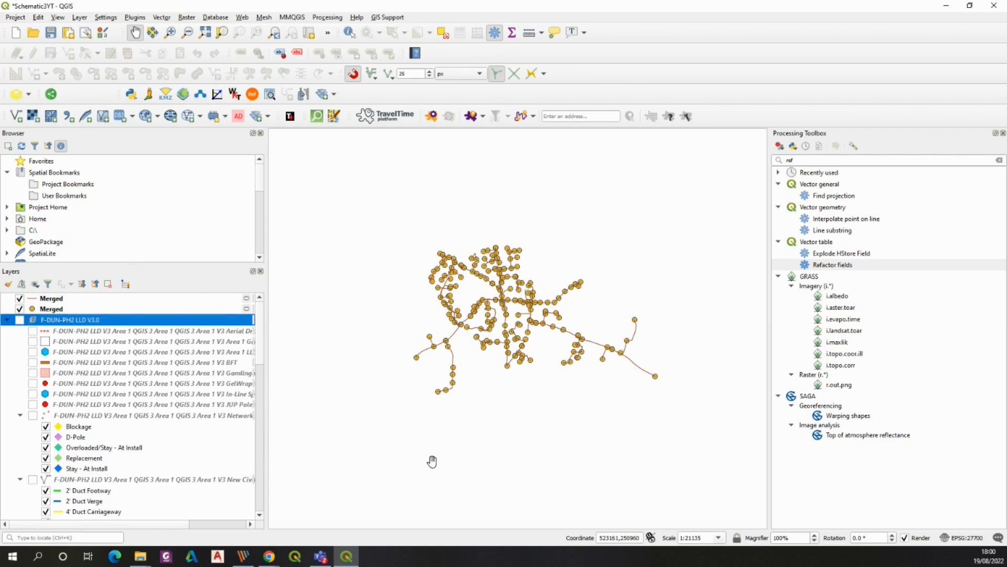
Open the attribute table of the Merged point layer and scroll through its columns
scroll(529, 327, "up", 1)
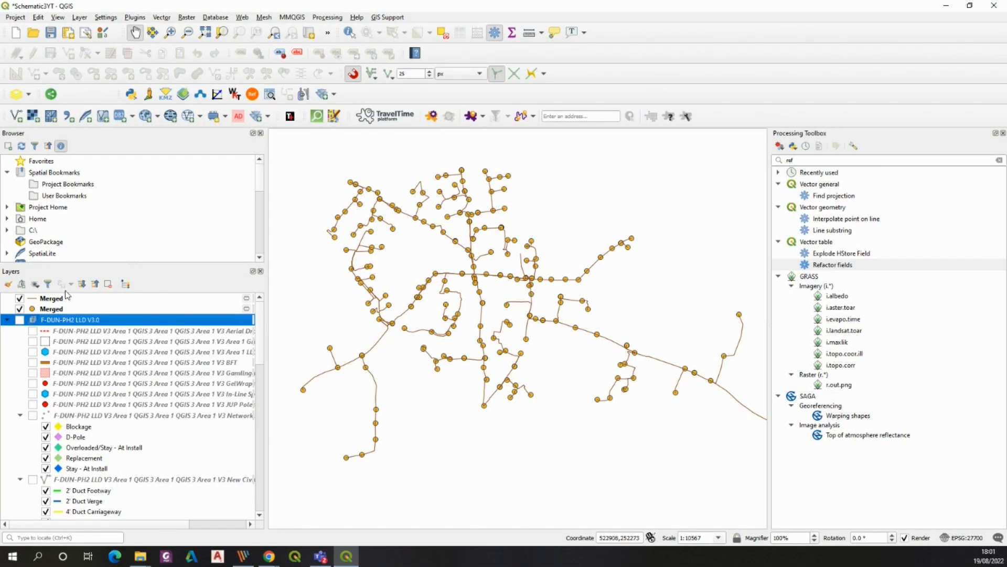
left_click(51, 309)
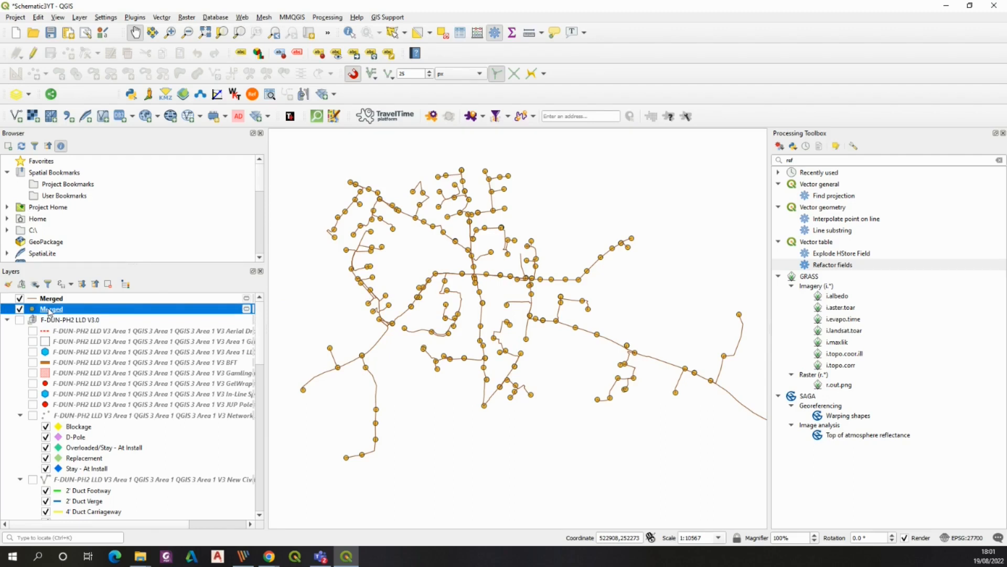
right_click(50, 312)
left_click(86, 150)
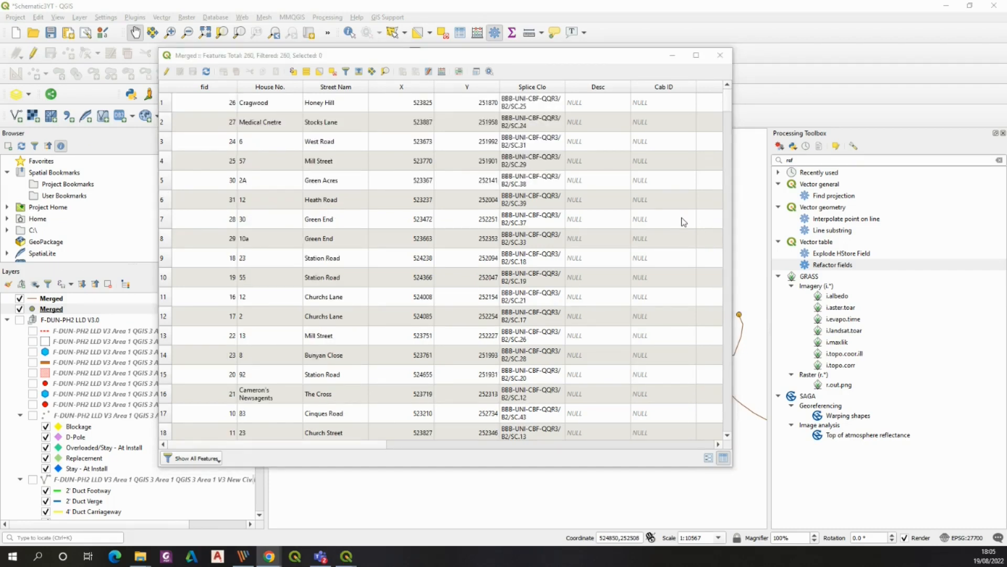
left_click_drag(289, 444, 602, 440)
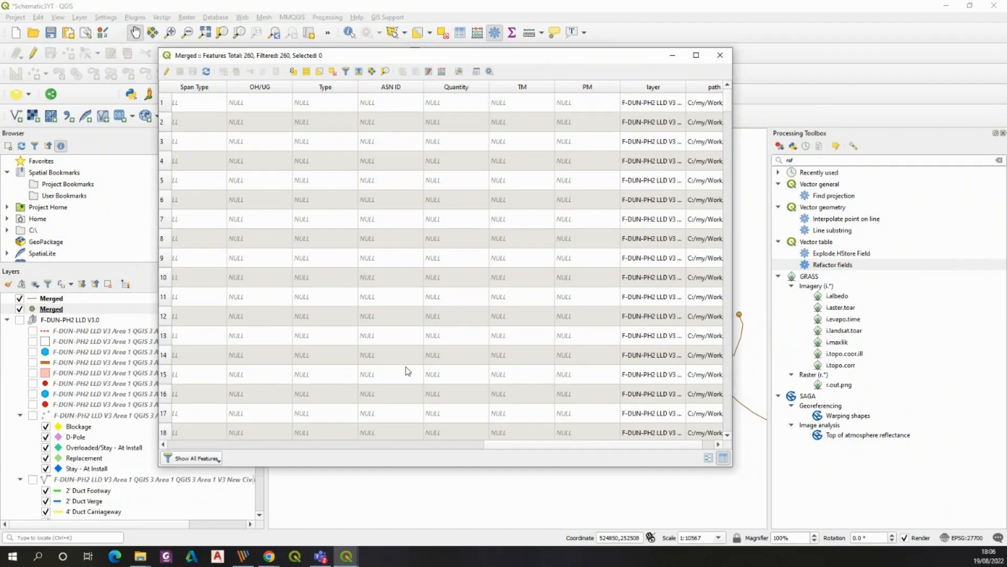
Enable editing on the Merged point layer and delete its path field
left_click(165, 71)
left_click(416, 70)
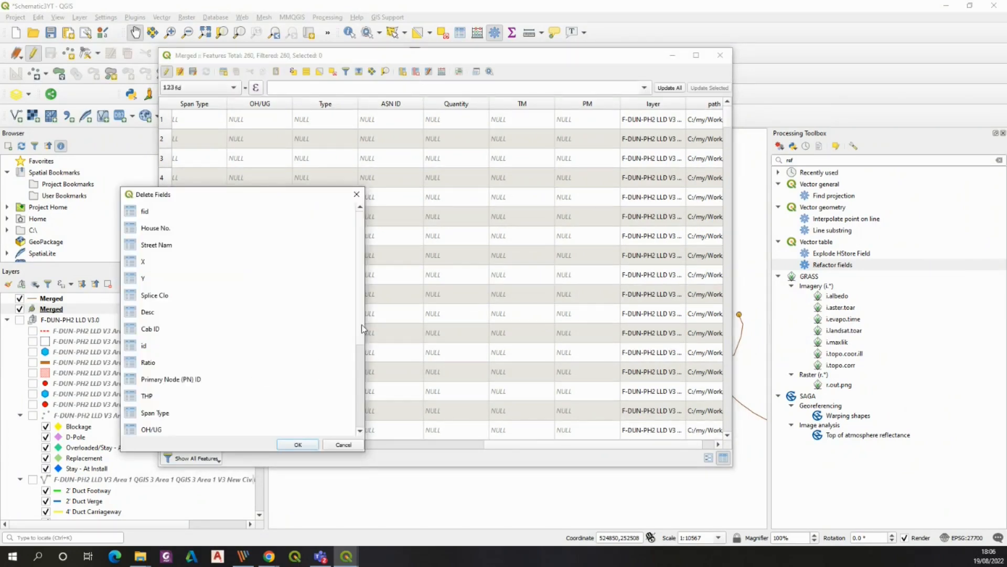
left_click_drag(361, 324, 352, 421)
left_click(138, 420)
left_click(298, 446)
left_click_drag(516, 444, 619, 442)
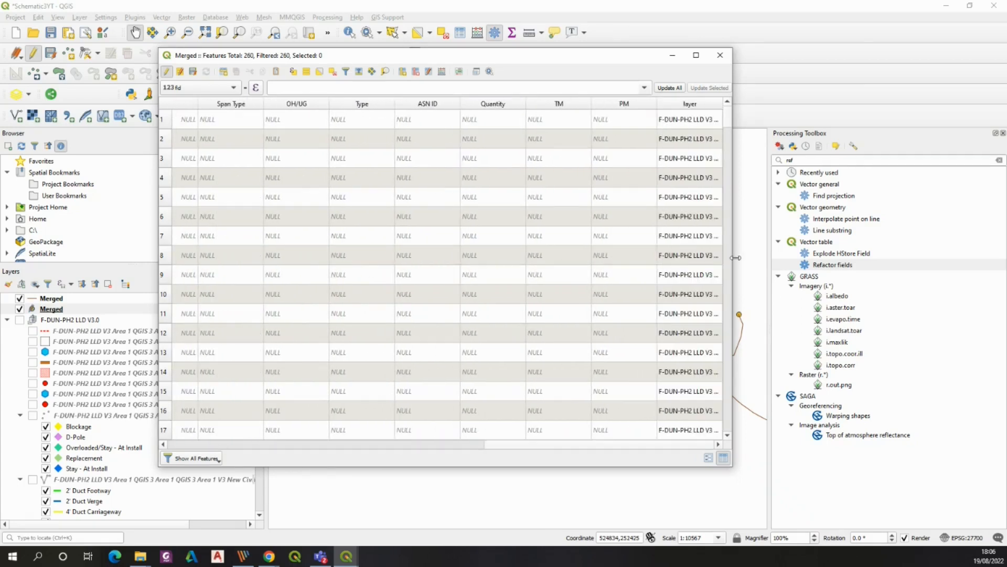
left_click_drag(733, 258, 857, 260)
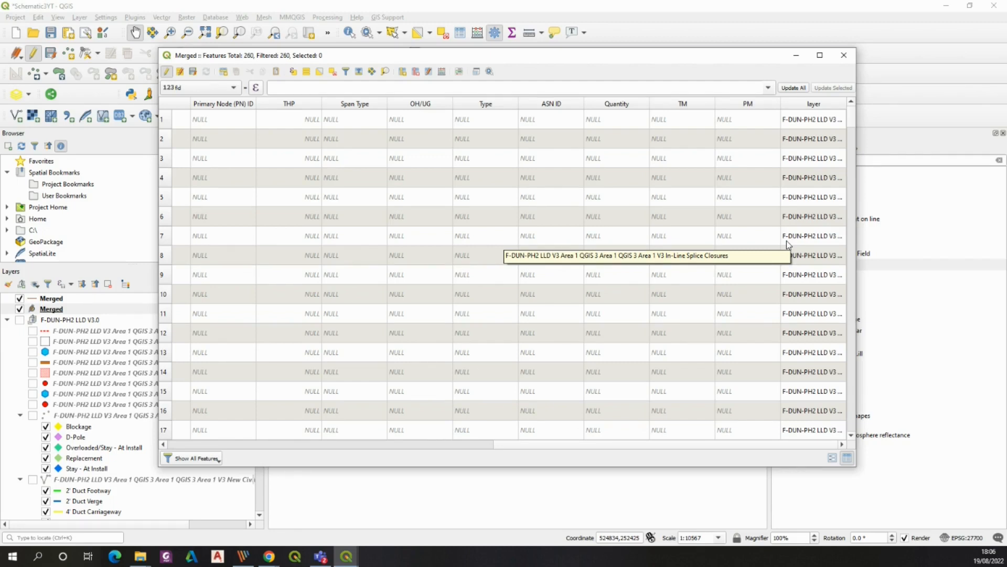
left_click(443, 73)
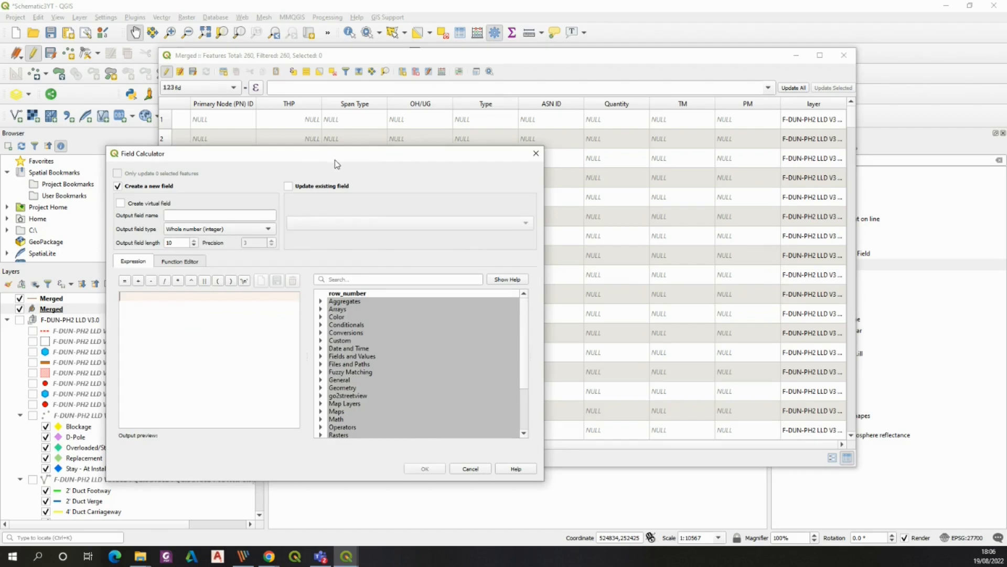
left_click_drag(328, 157, 573, 151)
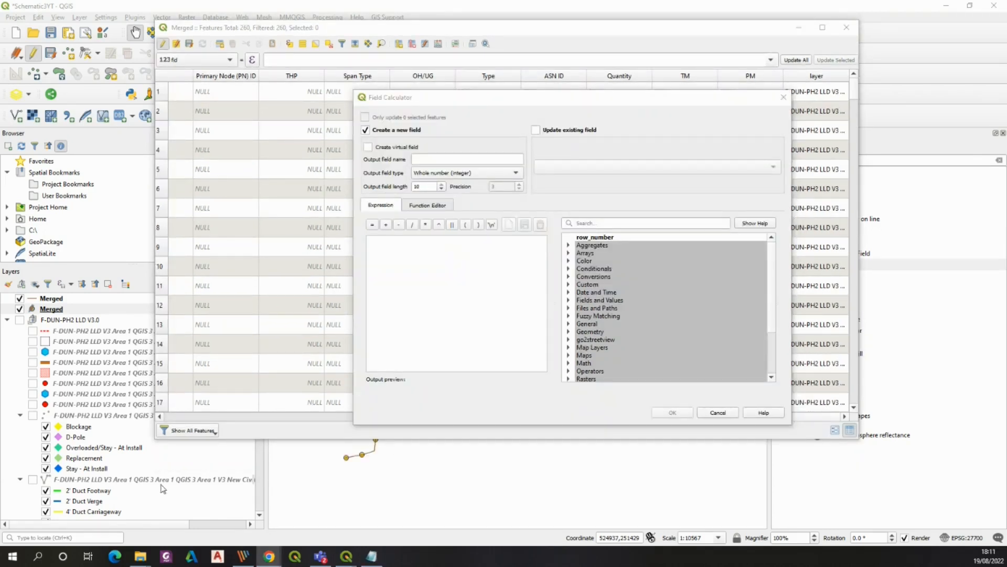
left_click(407, 263)
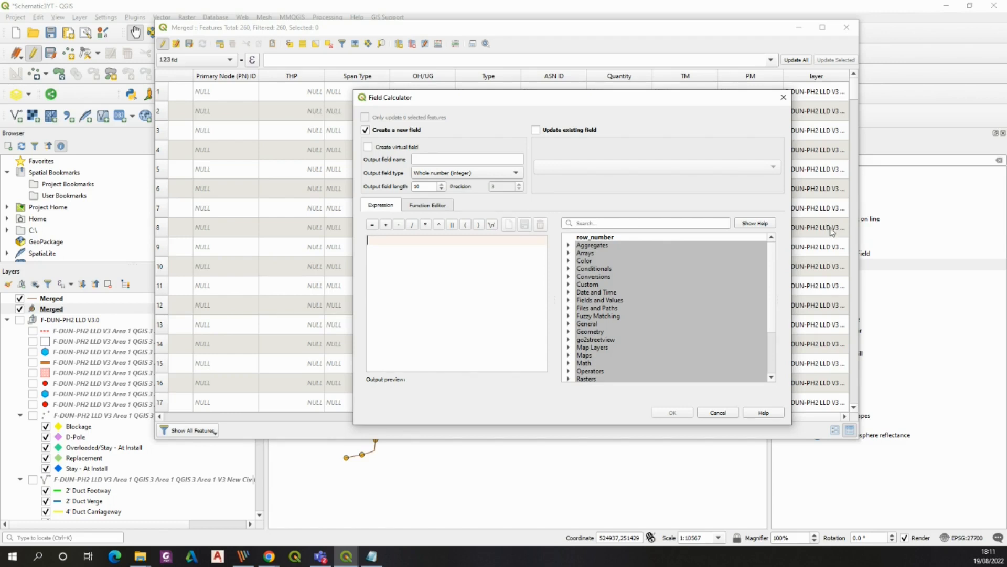
left_click(784, 97)
In the Field Calculator, write replace("layer",'F-DUN-PH2 LLD V3 Area 1 QGIS 3 Area 1 QGIS 3 Area 1 V3','') to strip the layer-name prefix
double_click(816, 227)
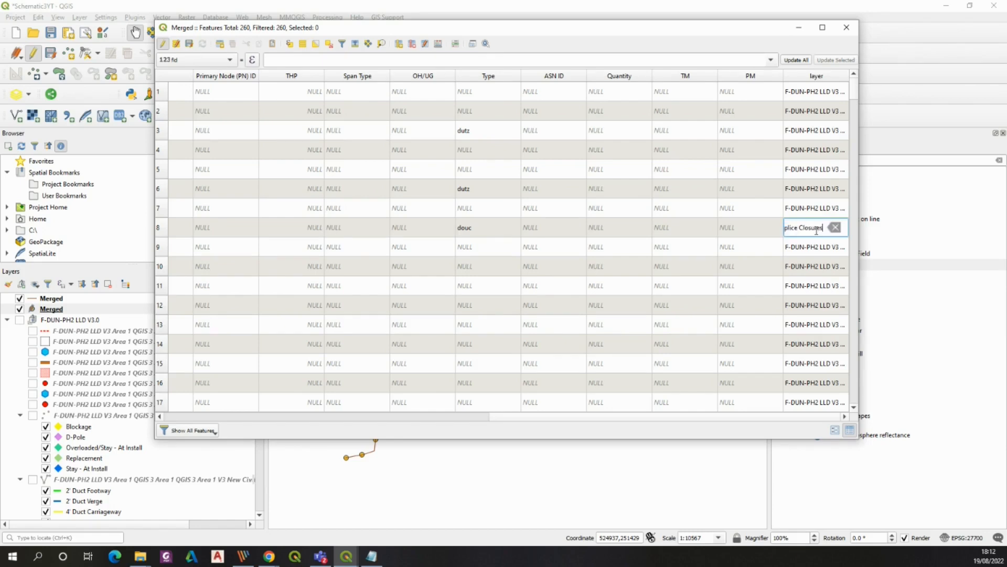
mouse_move(785, 230)
left_mouse_down()
mouse_move(829, 231)
mouse_move(780, 227)
mouse_move(825, 228)
mouse_move(802, 228)
left_mouse_up()
key("ctrl+c")
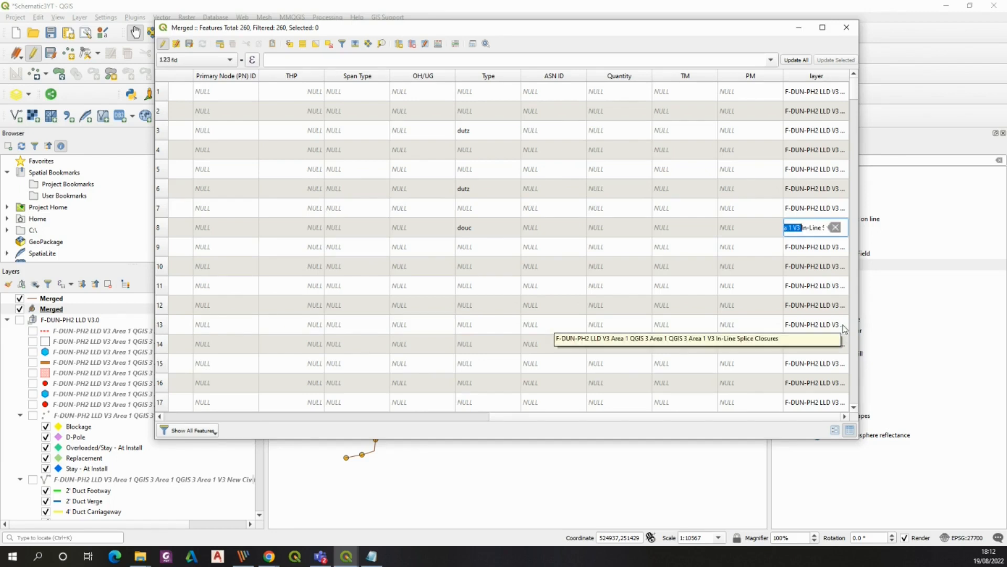
left_click(438, 44)
key("ctrl+v")
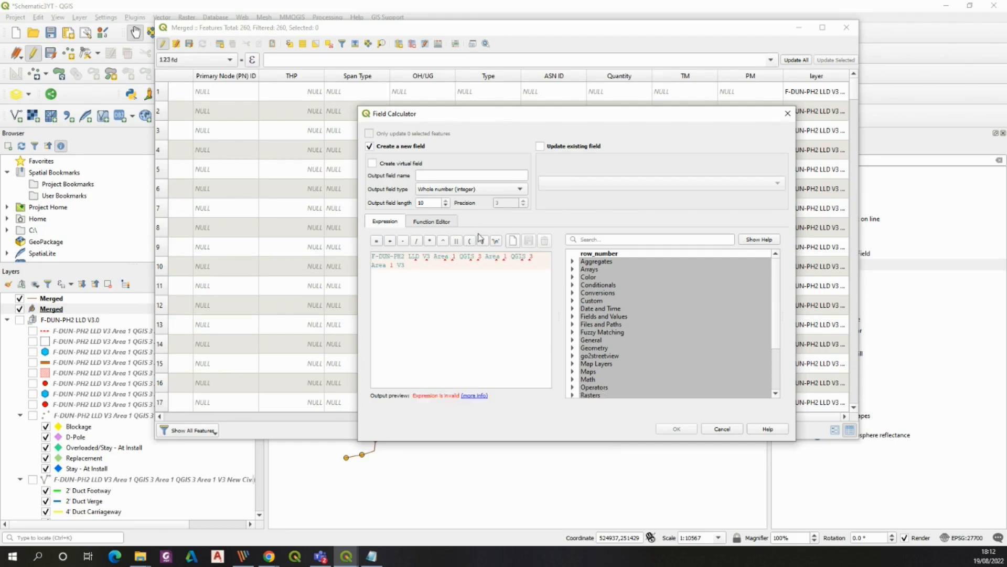
type("replace (")
left_click(438, 268)
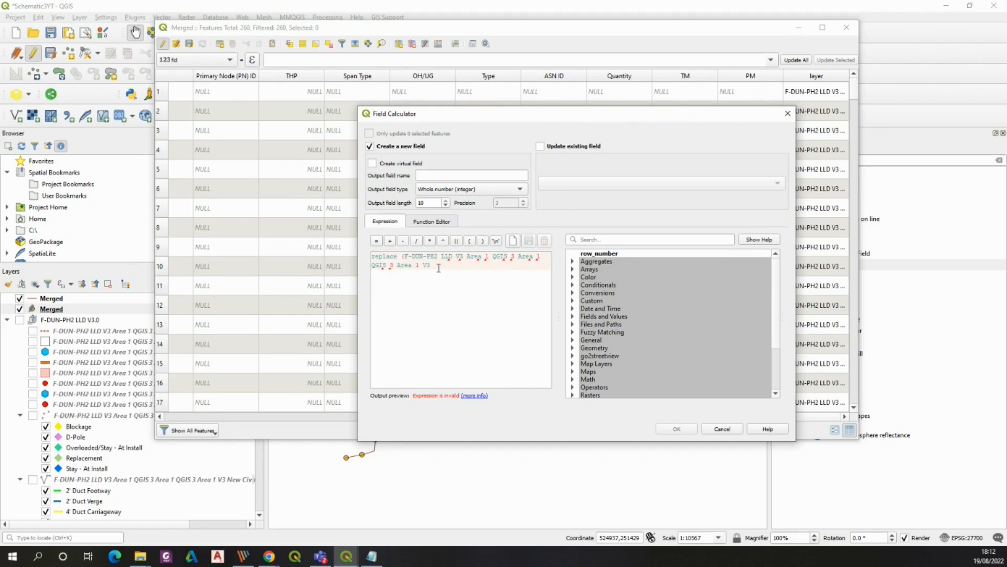
type(")")
type("layer")
key("Escape")
type("\",'")
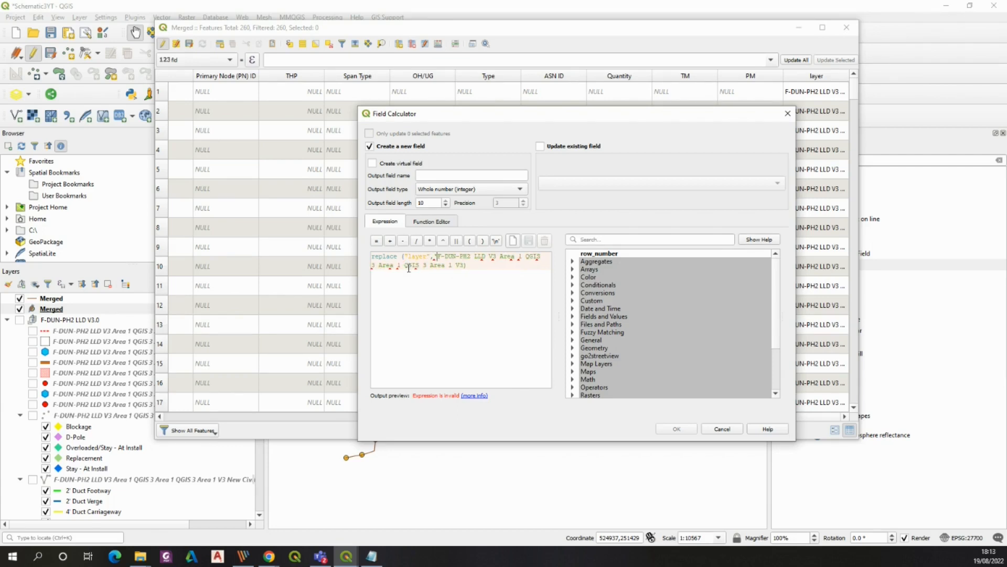
key("End")
key("Left")
type("',")
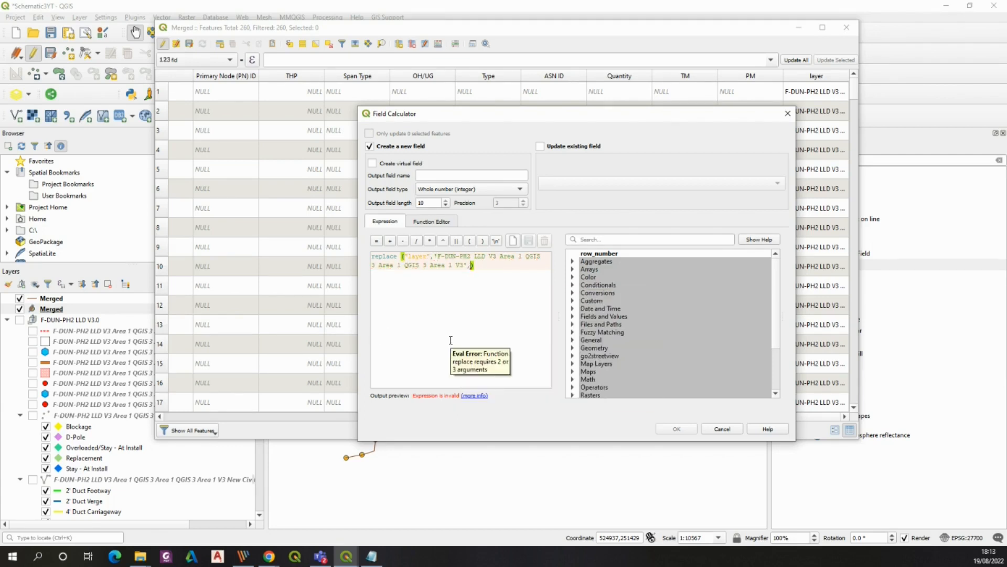
type("''")
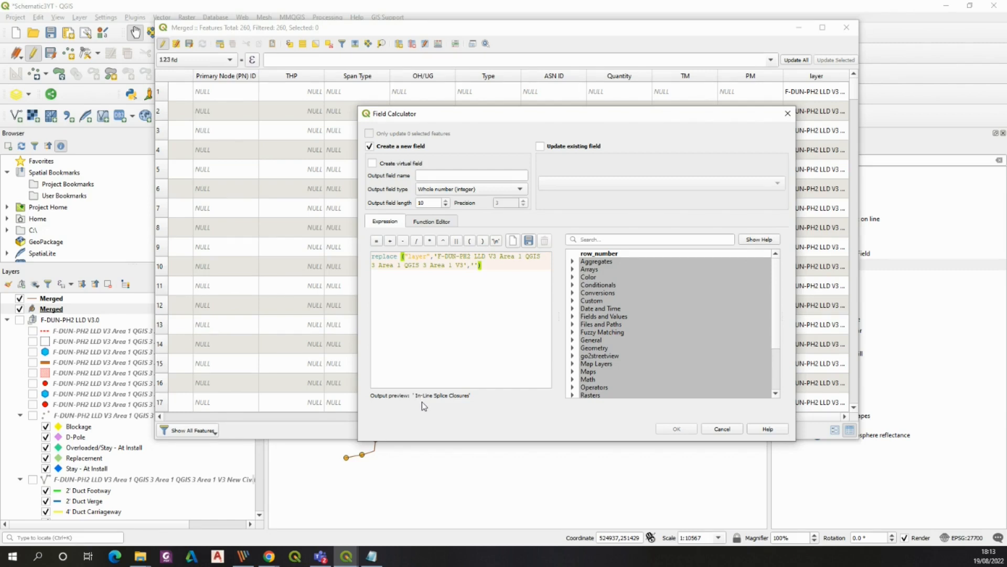
Apply the expression to update the existing layer field of the Merged point layer
left_click(540, 146)
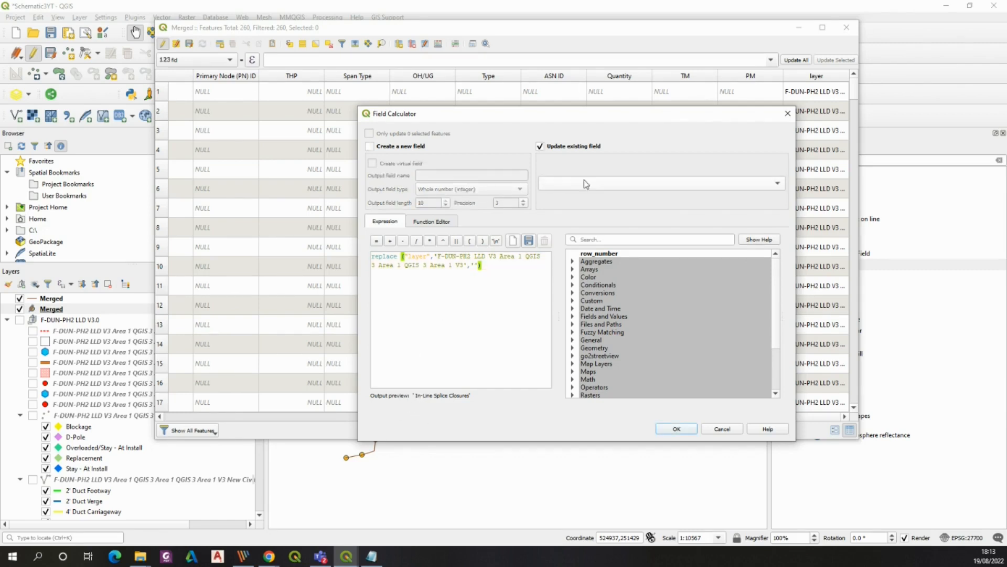
left_click(590, 184)
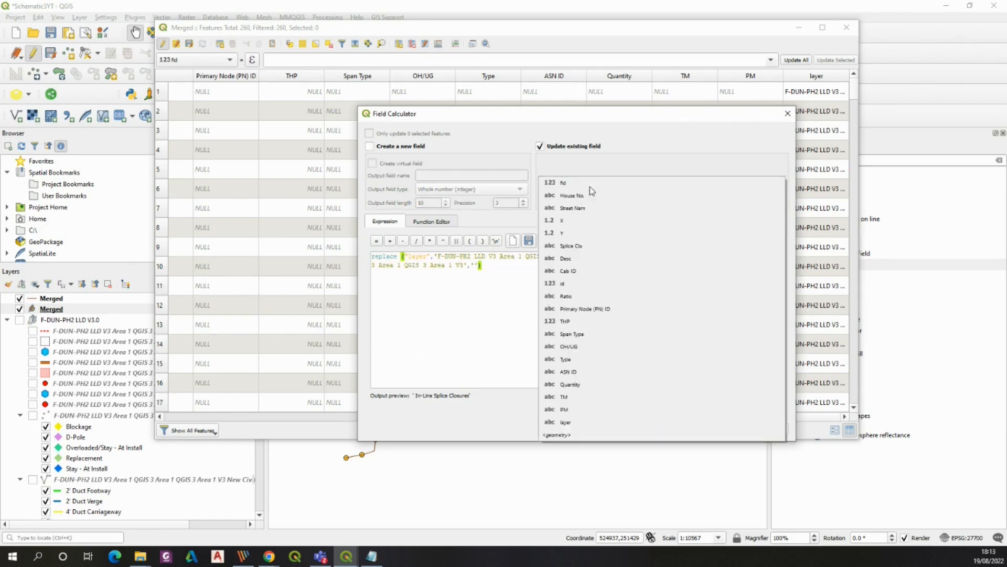
left_click(606, 423)
left_click(670, 429)
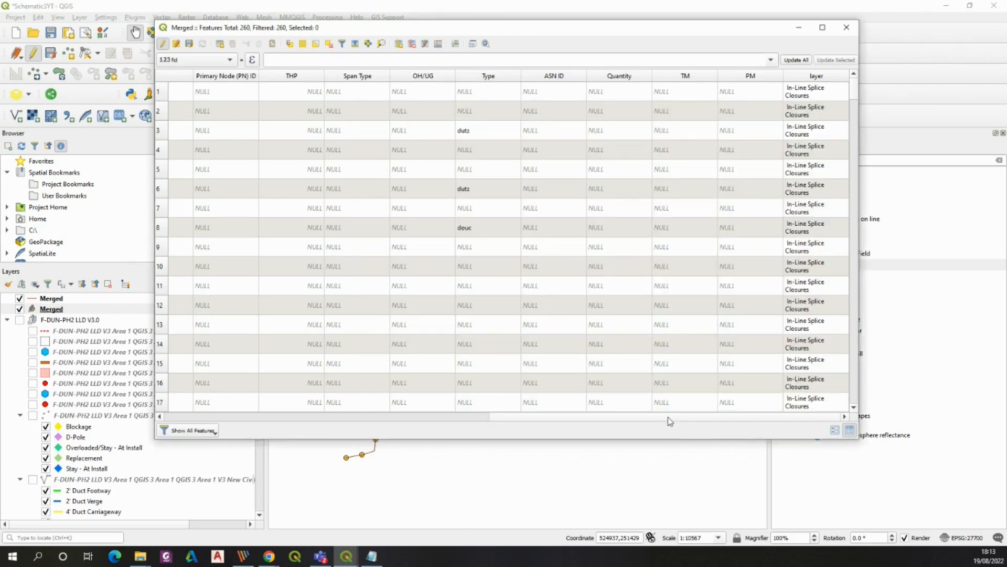
Select by expression all point features where "OH/UG" is not null
left_click_drag(854, 90, 802, 222)
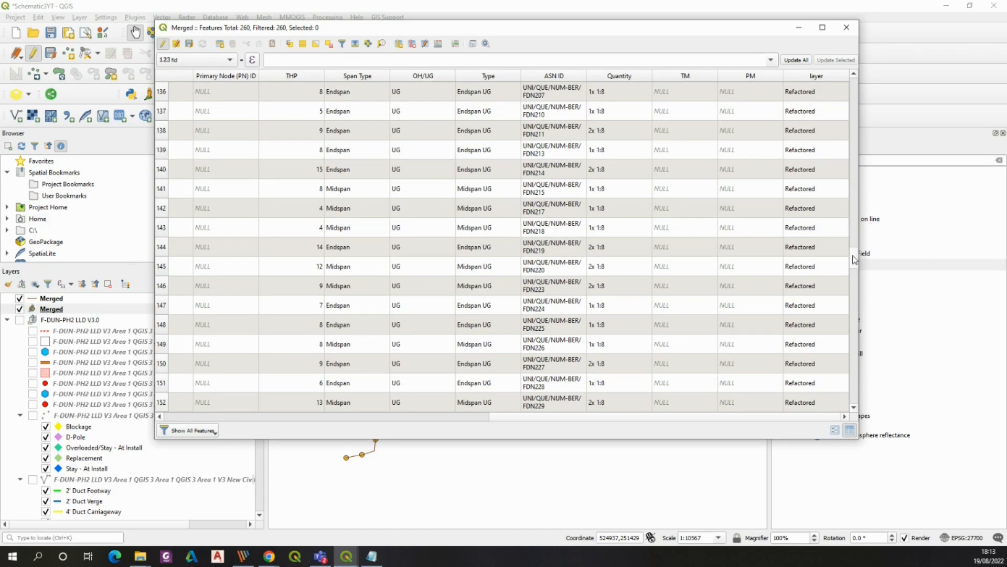
scroll(855, 259, "up", 5)
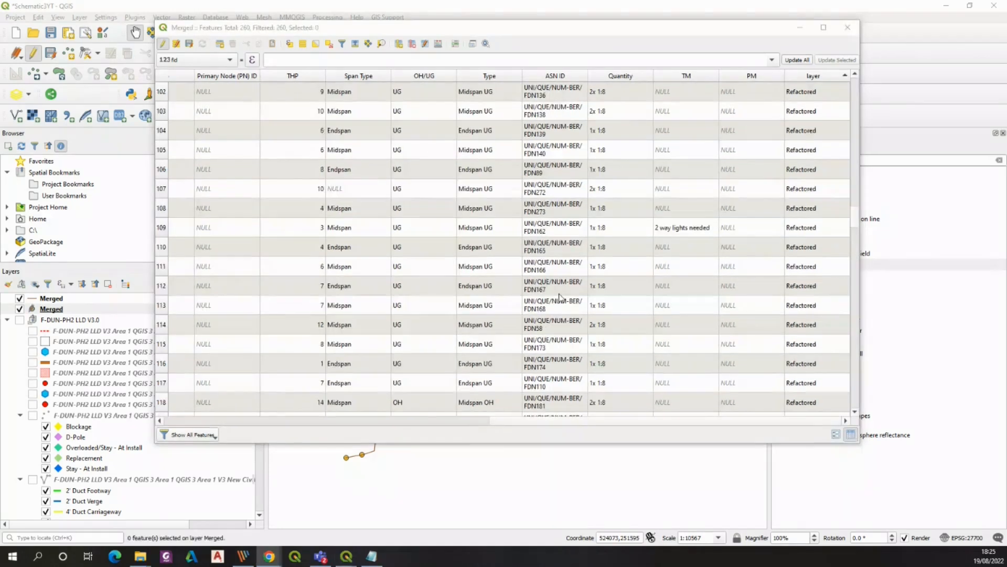
left_click(289, 45)
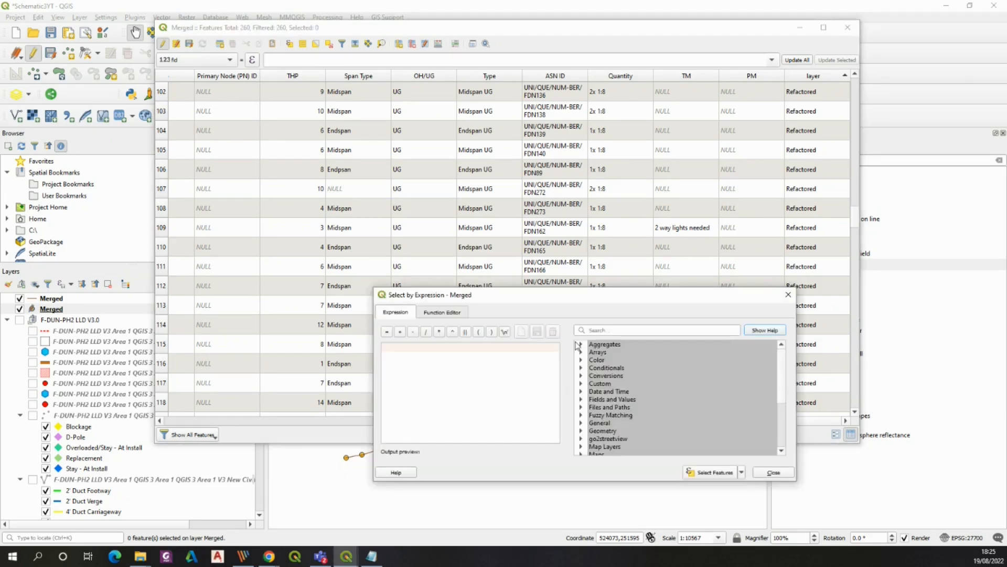
type("\"OH")
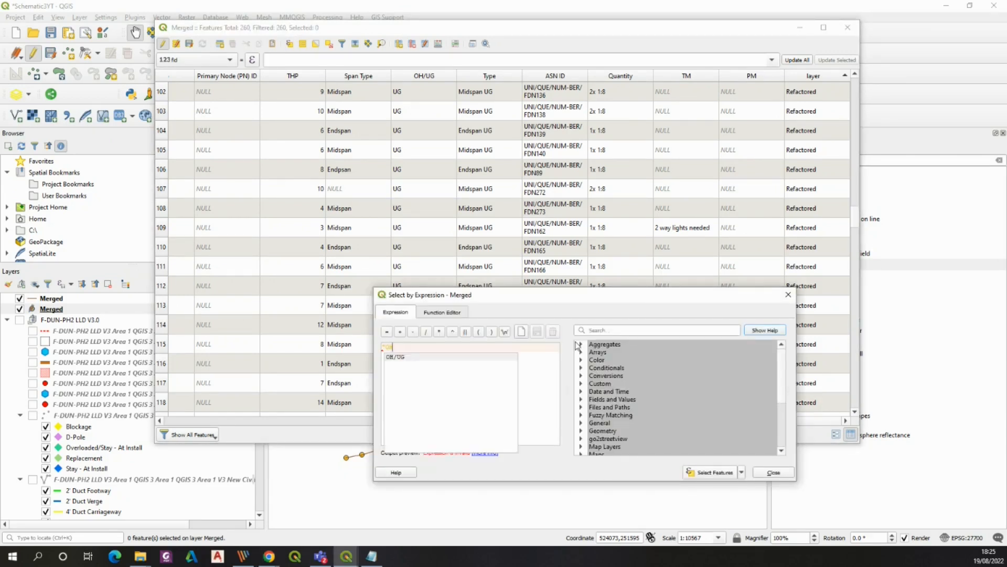
type("/UG\" is not null")
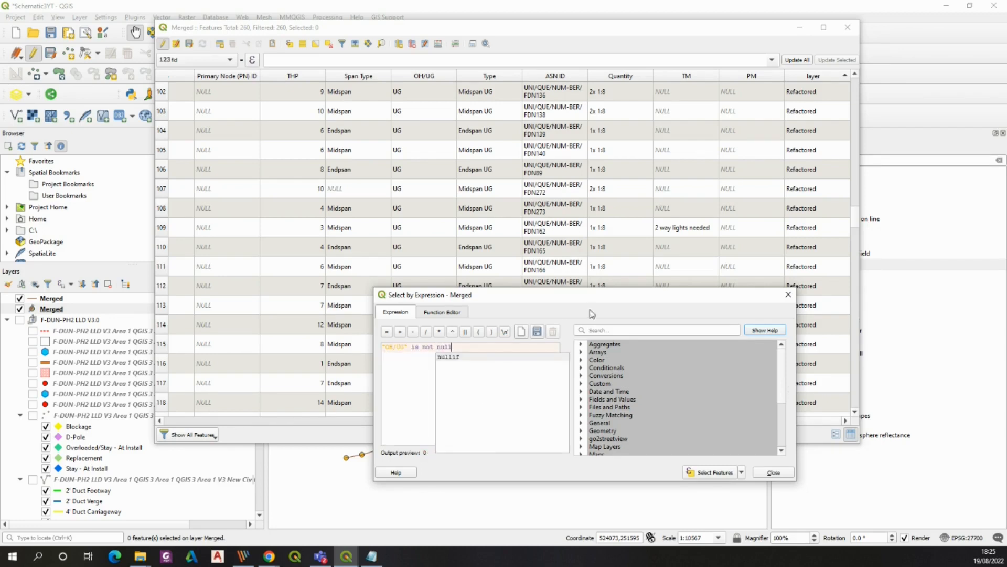
left_click(717, 472)
left_click(788, 294)
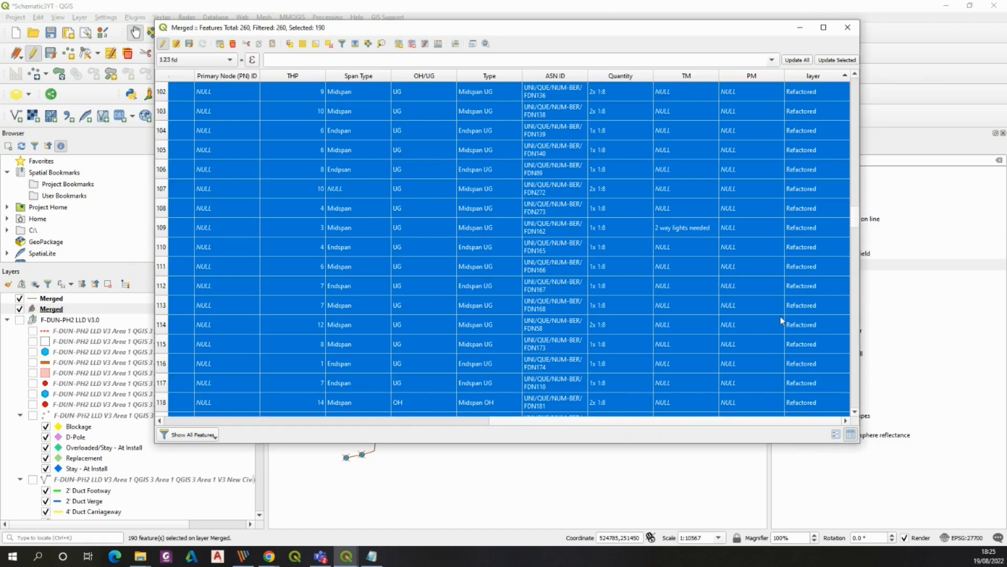
Invert the selection so only the node features without an OH/UG value are selected
scroll(831, 317, "up", 2)
scroll(831, 316, "down", 20)
scroll(829, 314, "up", 20)
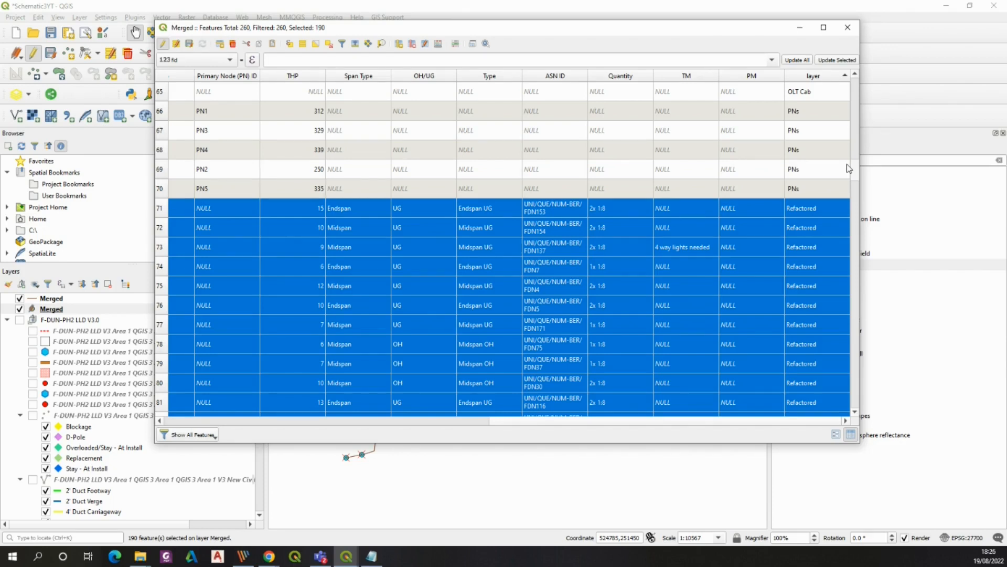
scroll(855, 92, "up", 16)
left_click_drag(855, 108, 857, 160)
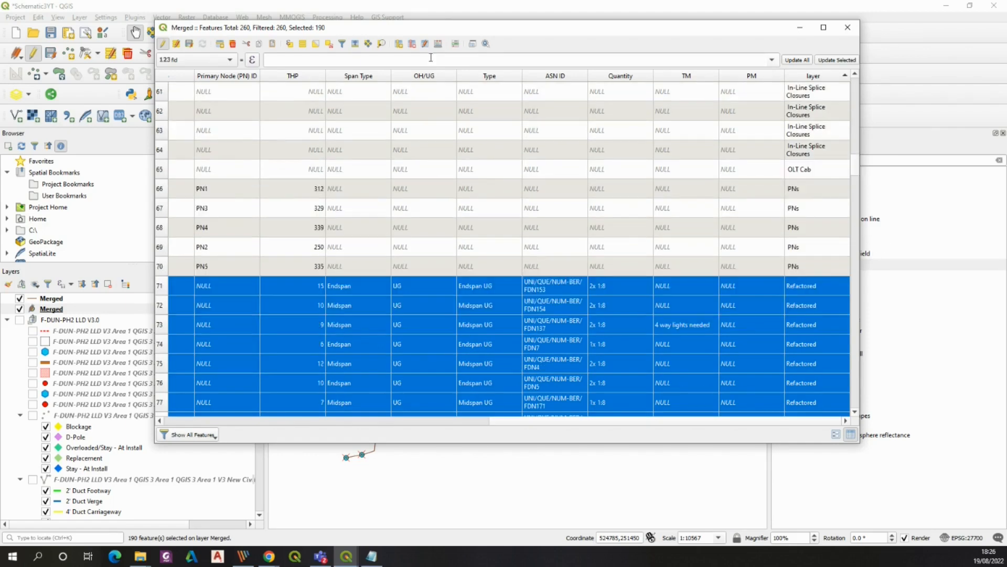
left_click(316, 44)
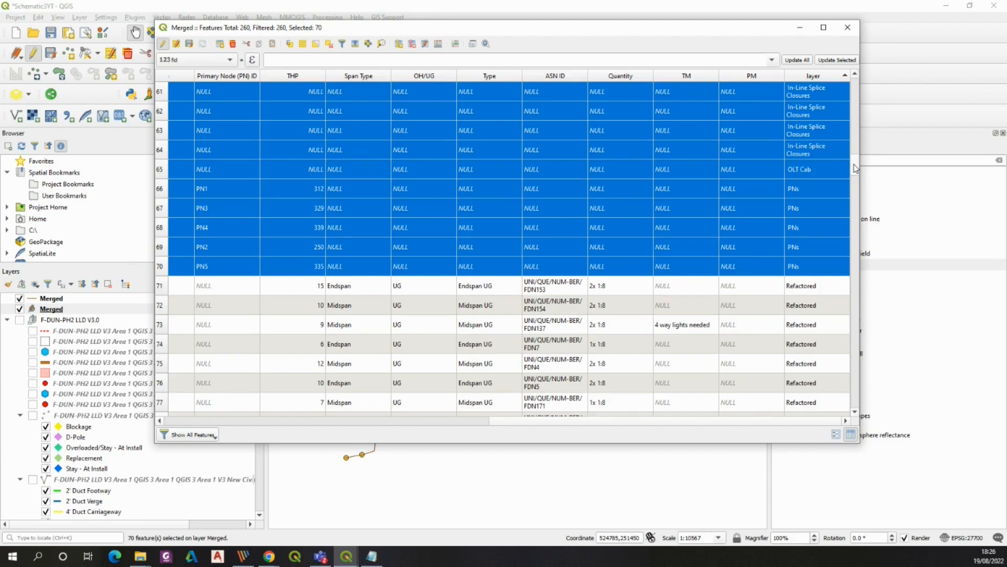
Update the Type field of the selected features with the value of the "layer" field
scroll(856, 169, "up", 16)
scroll(857, 108, "down", 2)
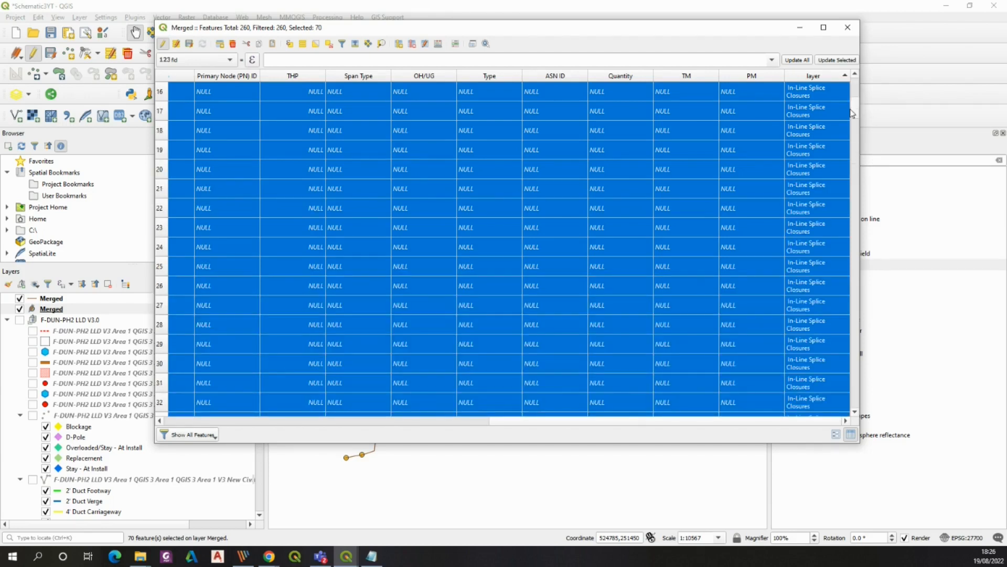
scroll(855, 100, "up", 5)
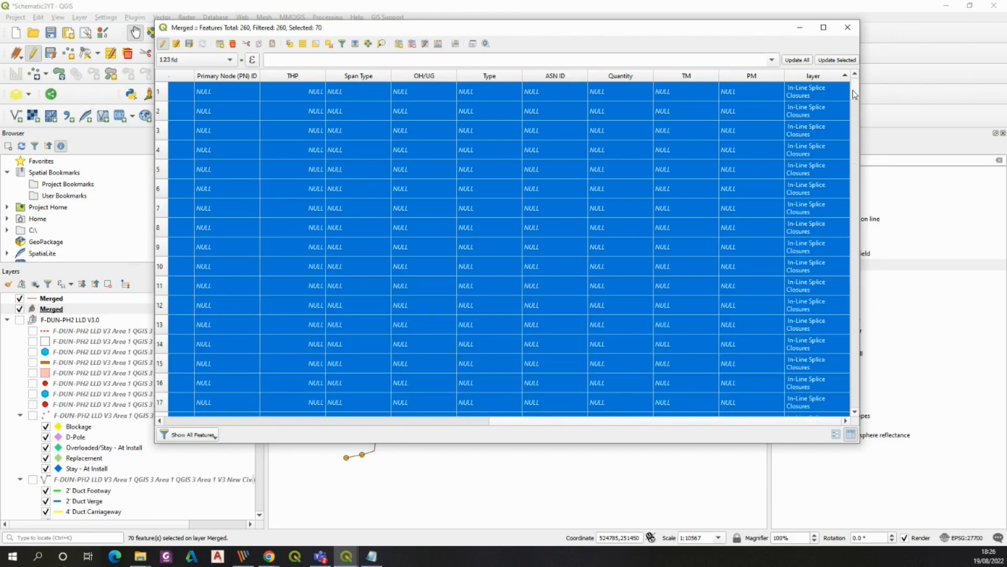
left_click(437, 45)
left_click_drag(485, 103, 620, 227)
type("\"layer\"")
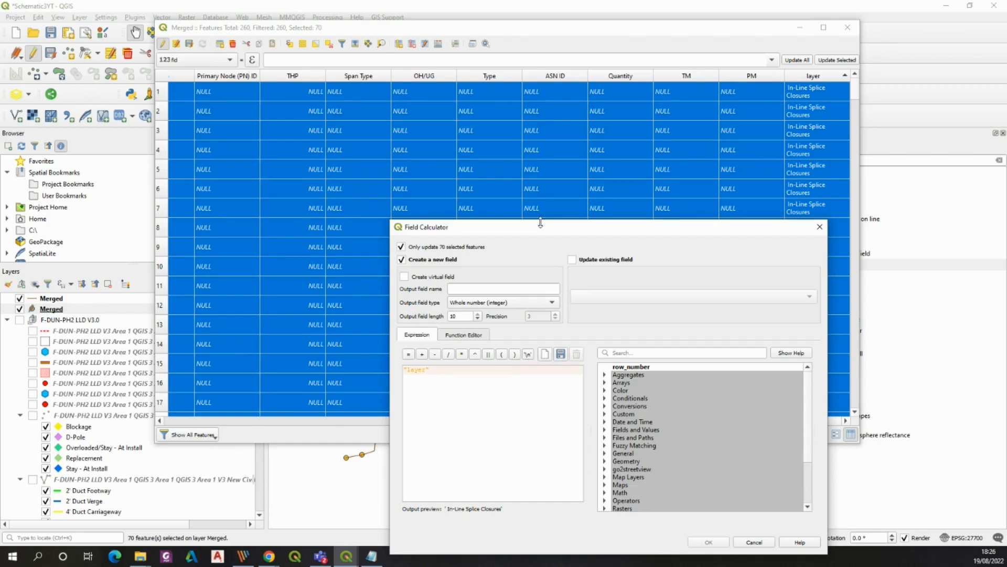
left_click_drag(530, 226, 189, 55)
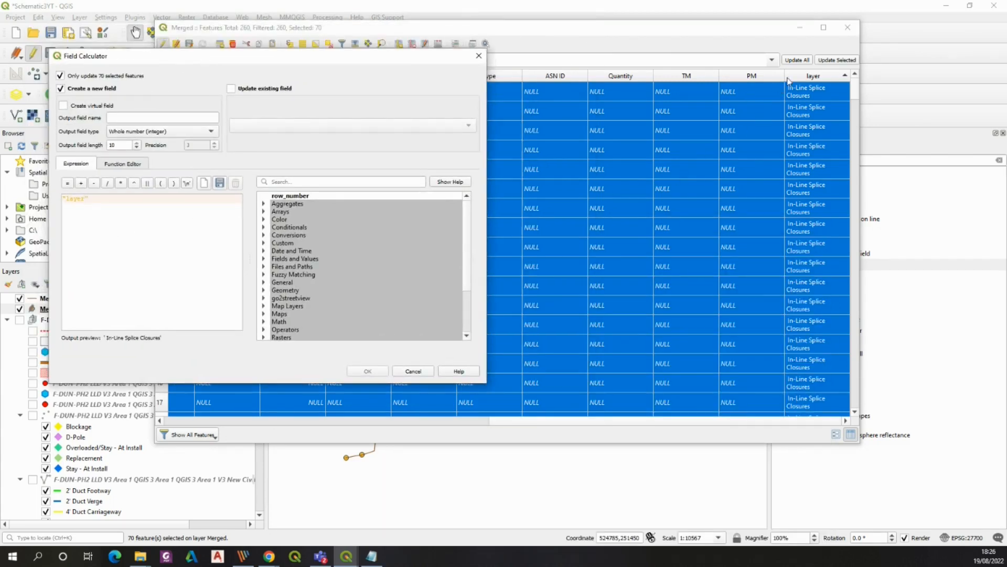
left_click(232, 88)
left_click(303, 126)
left_click(303, 301)
left_click_drag(265, 60, 206, 78)
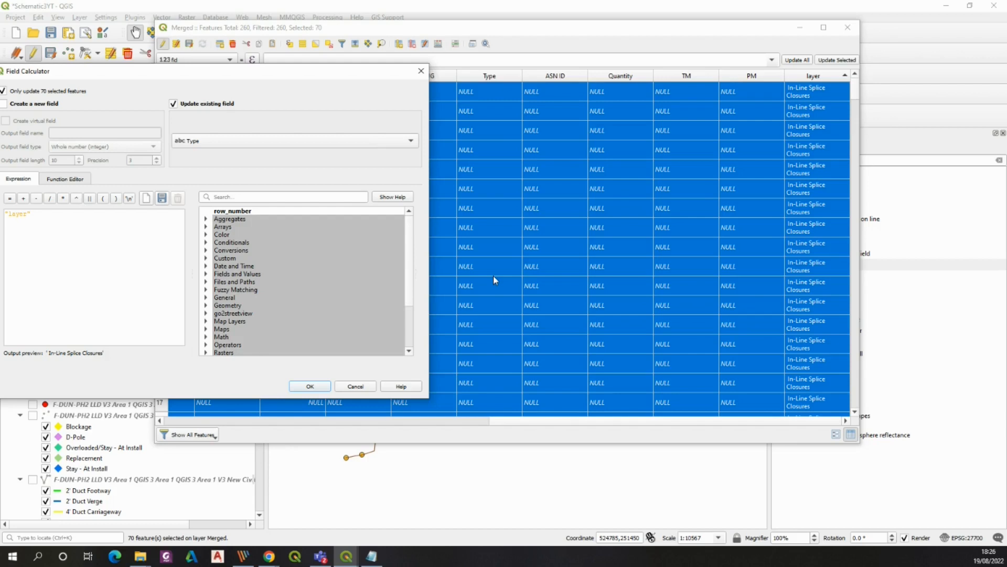
left_click(307, 387)
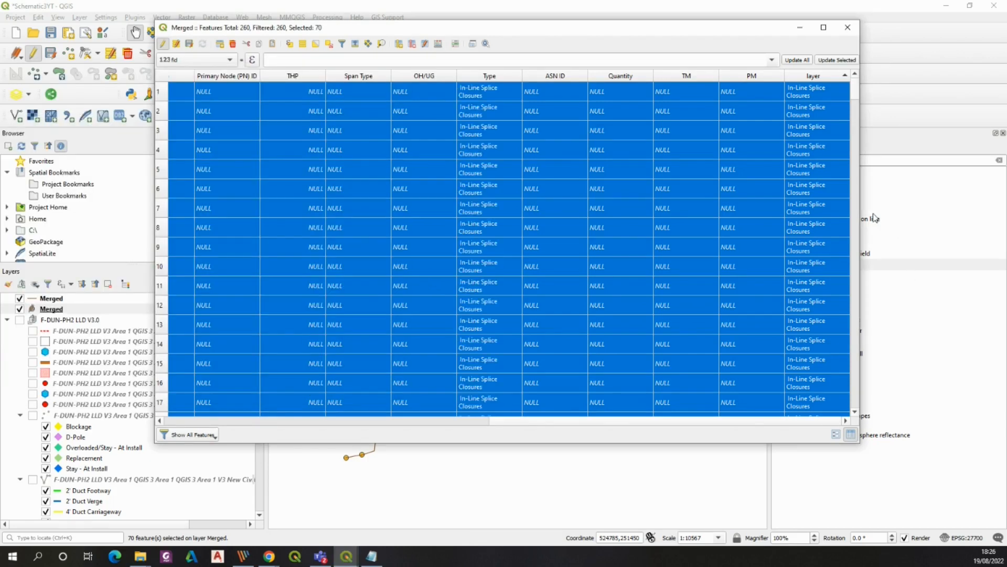
Deselect all features, save the point layer edits and close its attribute table
left_click_drag(866, 125, 884, 360)
left_click(329, 43)
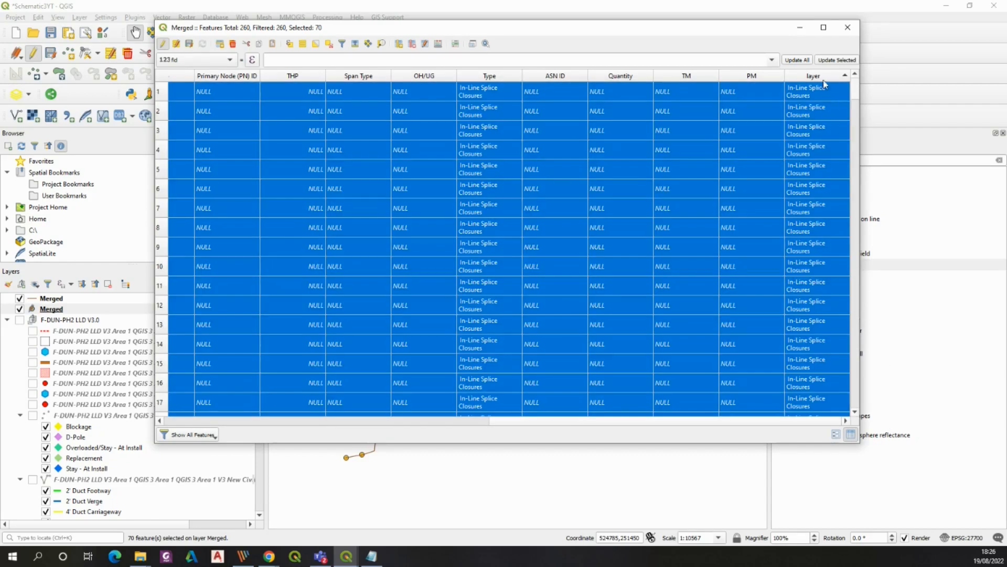
left_click(329, 45)
left_click_drag(855, 95, 859, 237)
left_click(189, 45)
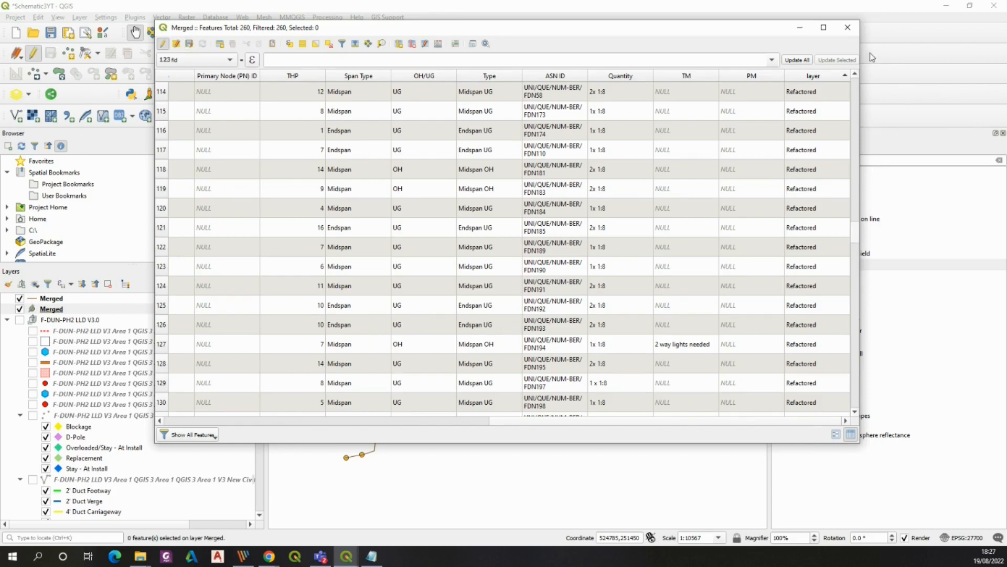
left_click(848, 28)
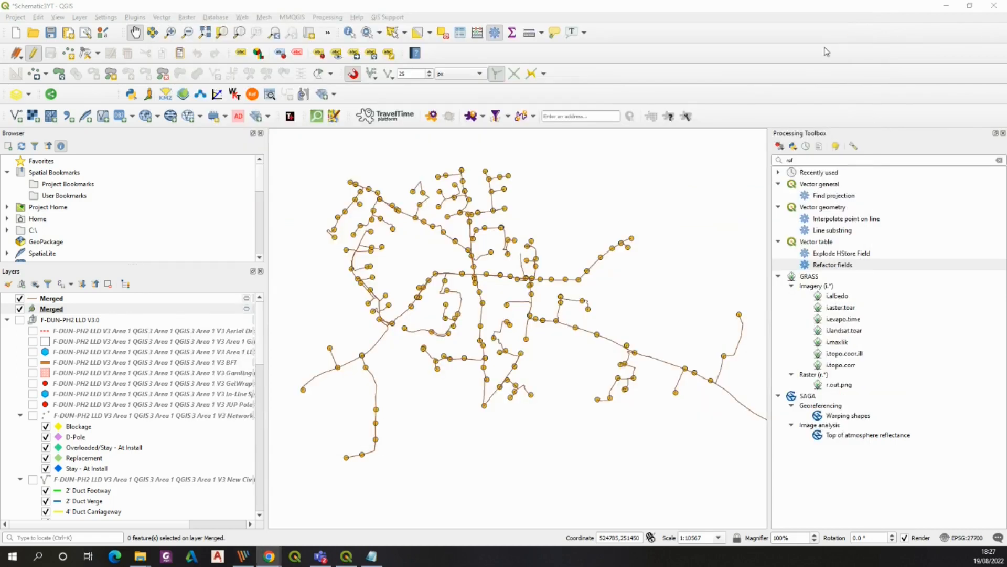
Open the attribute table of the Merged line layer
left_click(55, 299)
right_click(55, 299)
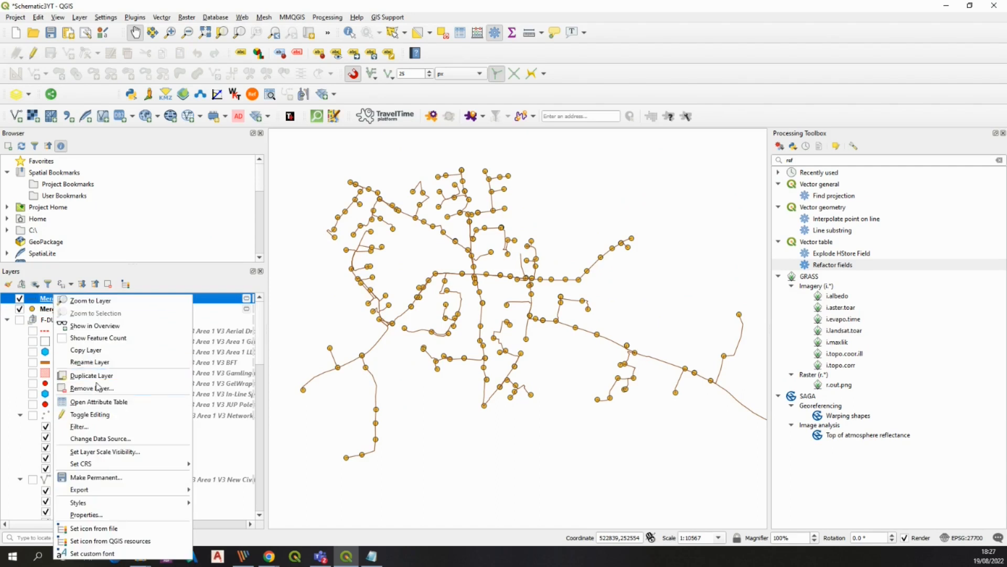
left_click(86, 400)
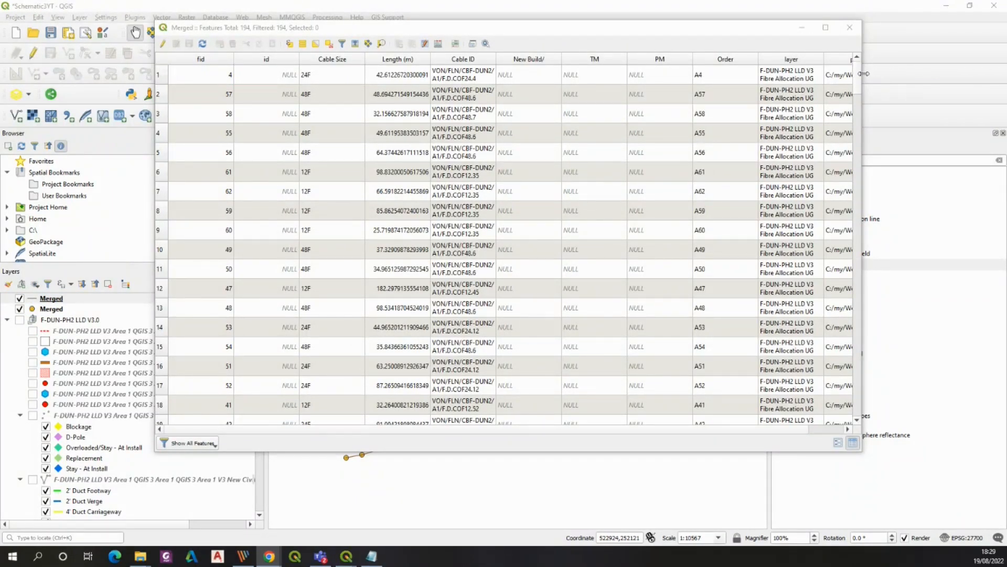
left_click_drag(862, 73, 873, 74)
left_click_drag(868, 73, 864, 74)
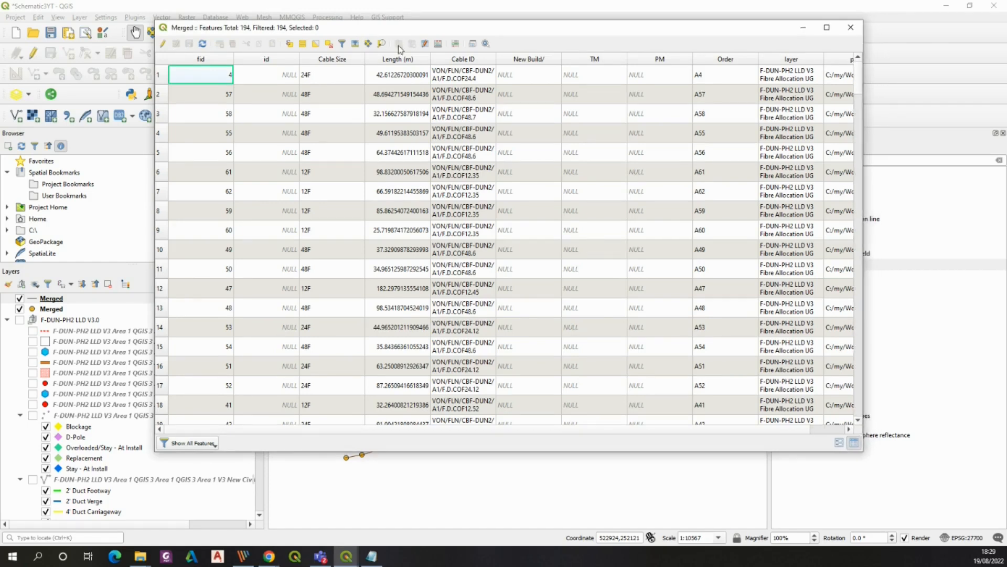
Enable editing on the Merged line layer and delete its path field
key("ctrl+e")
left_click(412, 44)
left_click(147, 379)
left_click(311, 446)
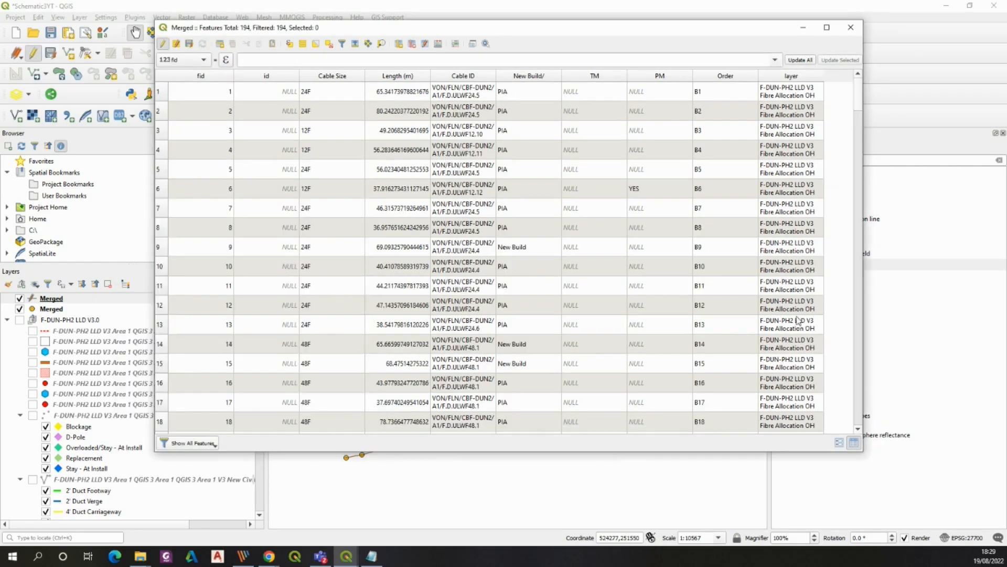
Copy the 'F-DUN-PH2 LLD V3' prefix from the first line feature's layer value
left_click_drag(864, 177, 856, 178)
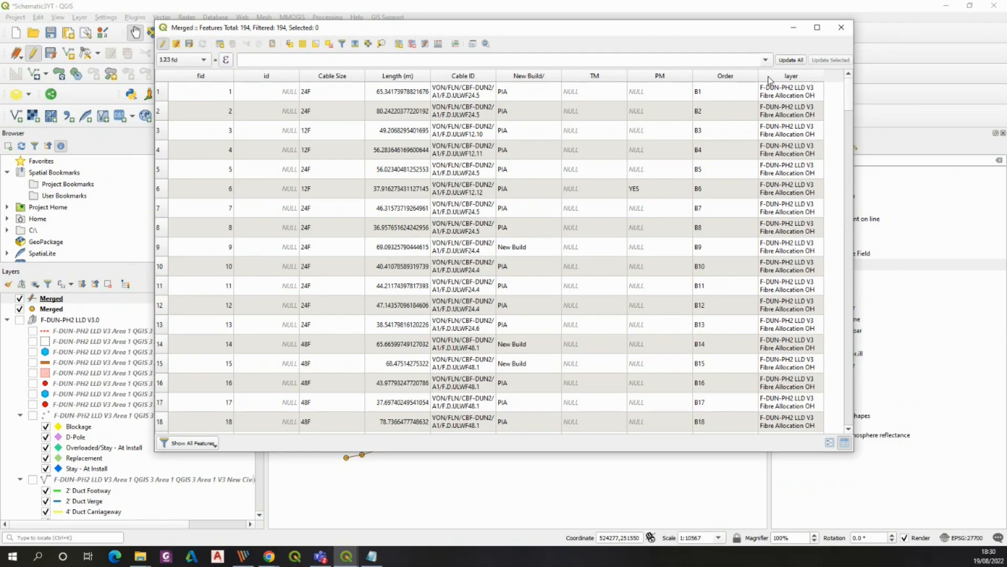
double_click(784, 92)
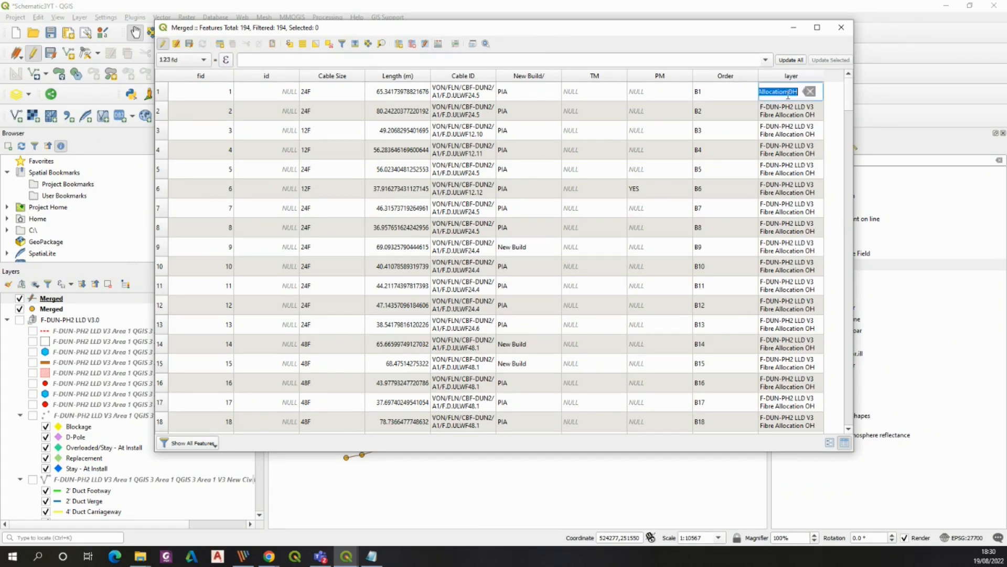
left_click(784, 92)
key("Left")
key("Left")
key("Left")
key("Left")
key("Left")
key("Left")
key("Left")
key("Left")
key("Left")
In the Field Calculator, write the expression replace ("layer",'F-DUN-PH2 LLD V3 ','') using the copied prefix
left_click(438, 43)
left_click_drag(418, 112, 434, 115)
type("F-DUN-PH2 LLD V3")
left_click(311, 256)
type("replace (")
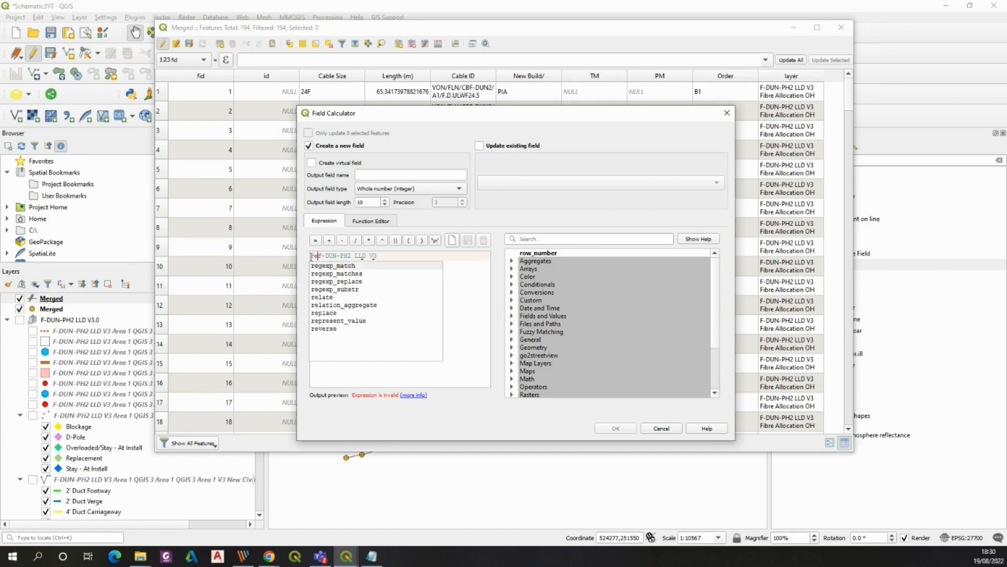
type("\"layer\",'")
left_click(442, 301)
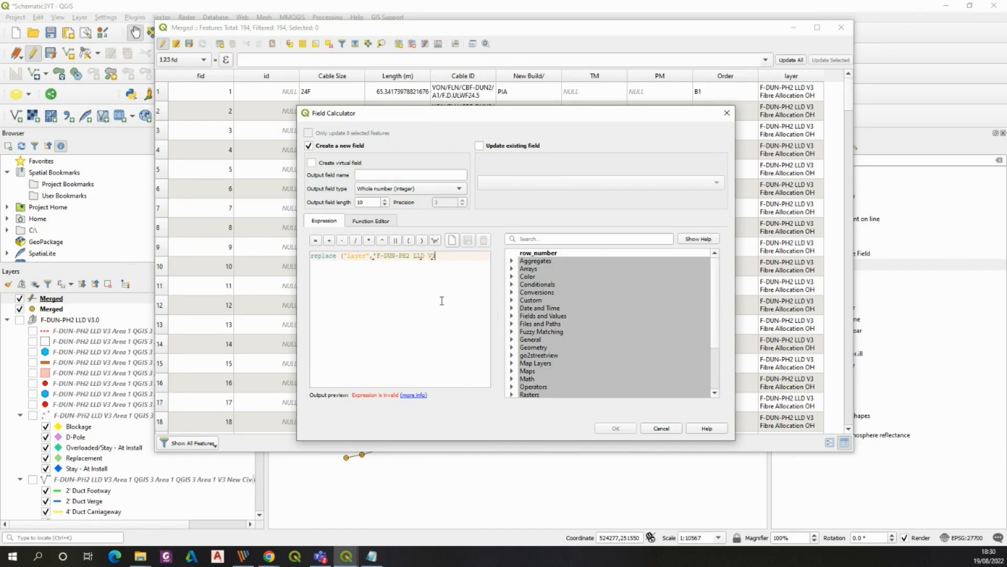
type("','")
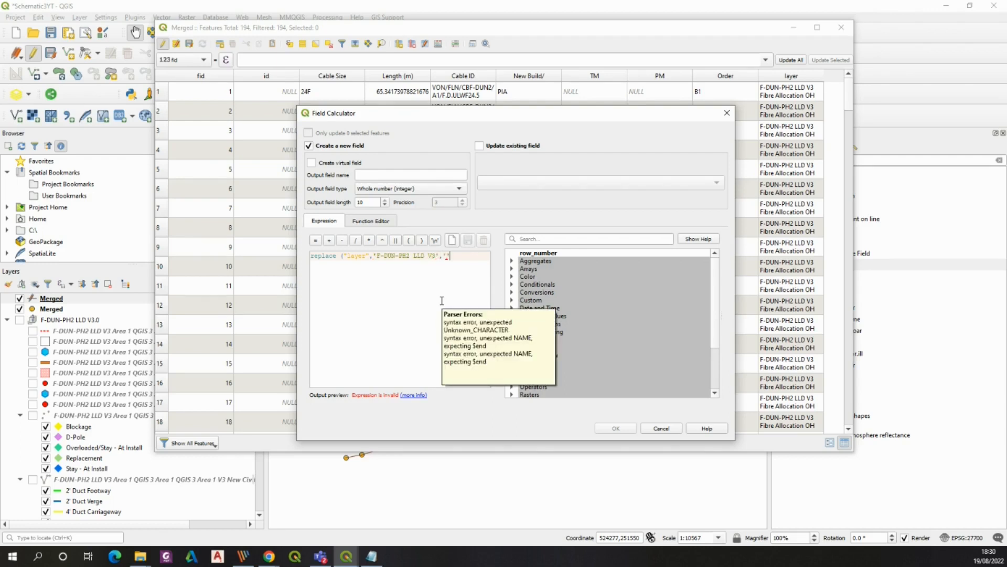
type("')")
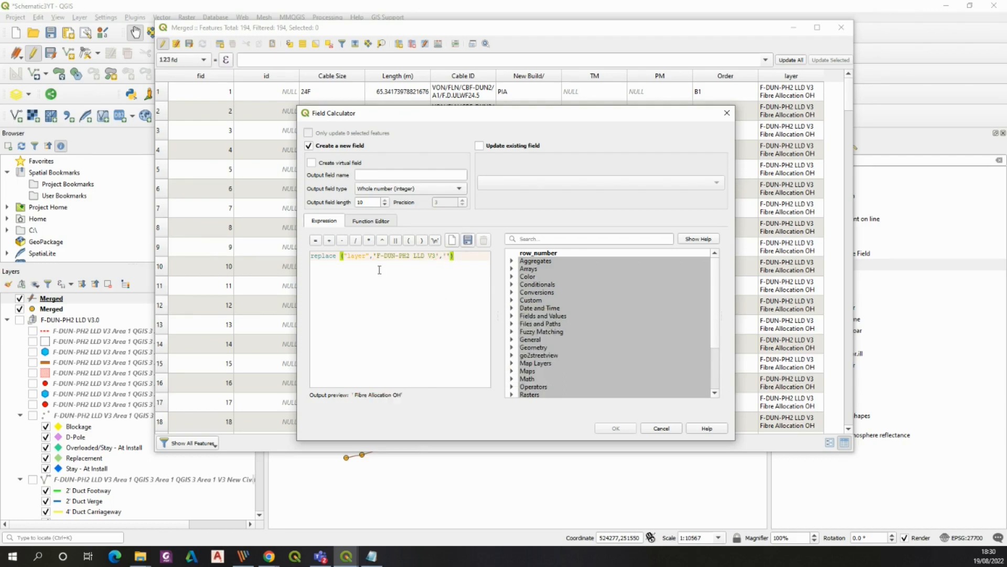
Apply the expression to update the existing layer field of the Merged line layer
left_click(476, 146)
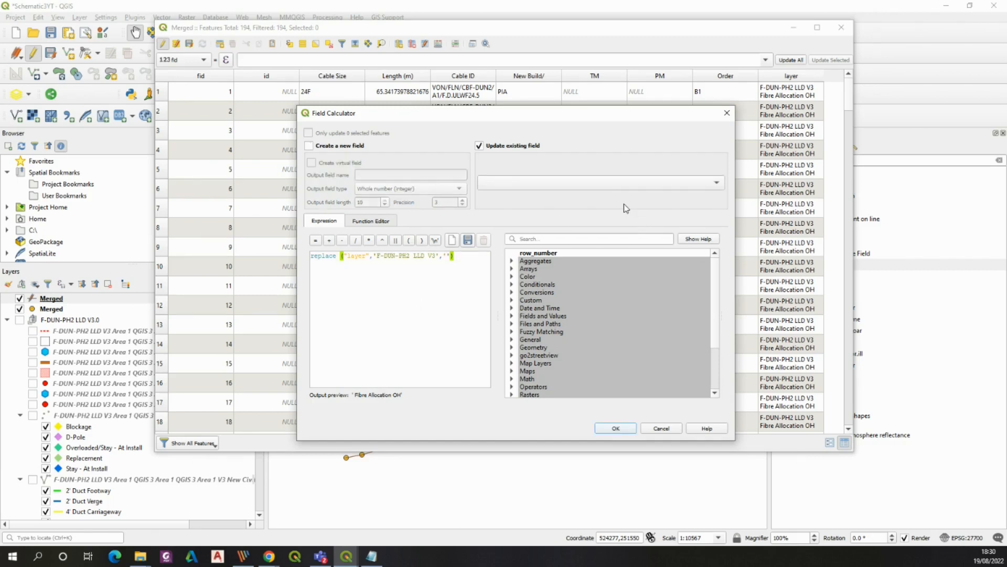
left_click(624, 184)
left_click(541, 296)
left_click(620, 429)
Save the line layer edits and close its attribute table
left_click_drag(848, 101, 806, 144)
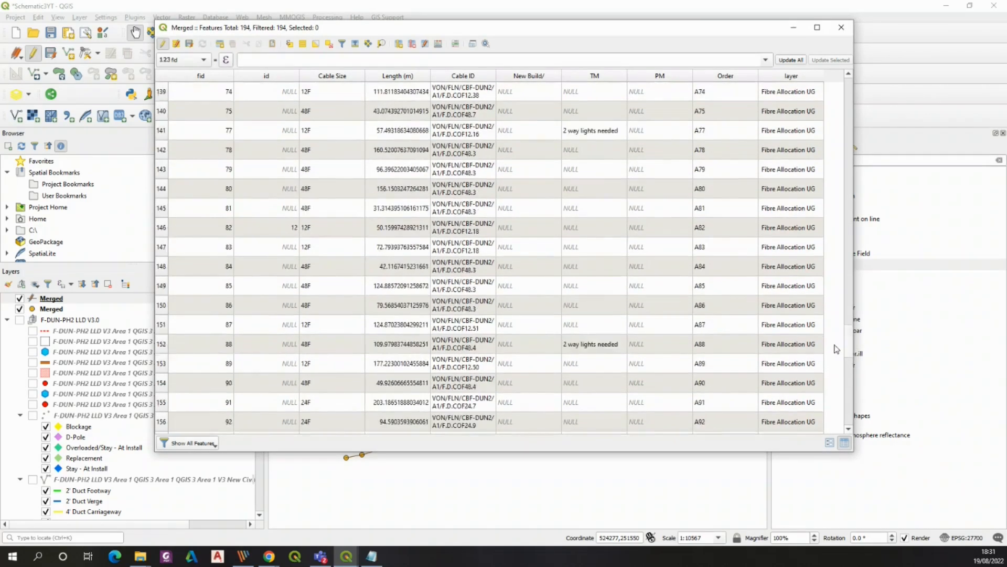
scroll(806, 144, "down", 3)
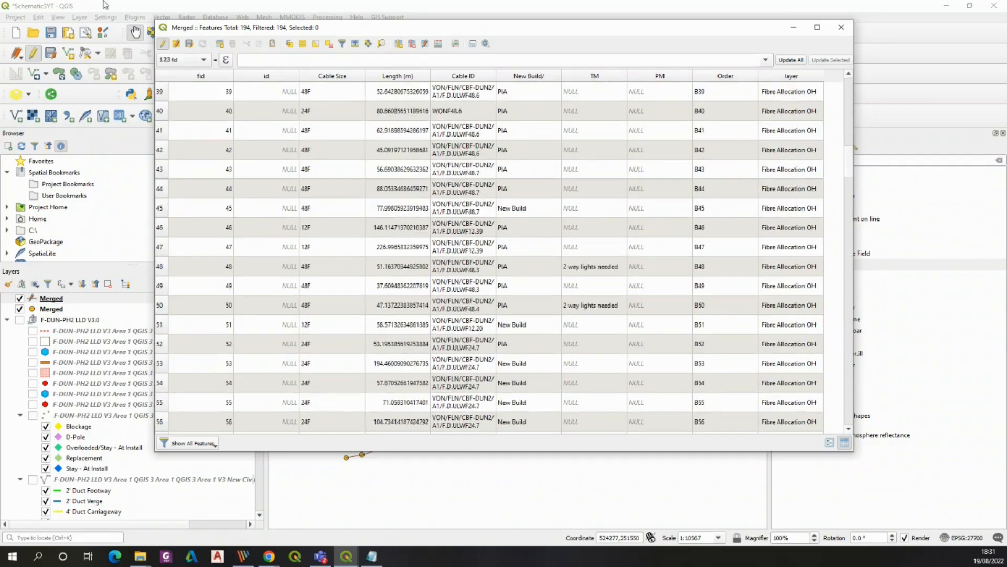
left_click(189, 44)
left_click(841, 28)
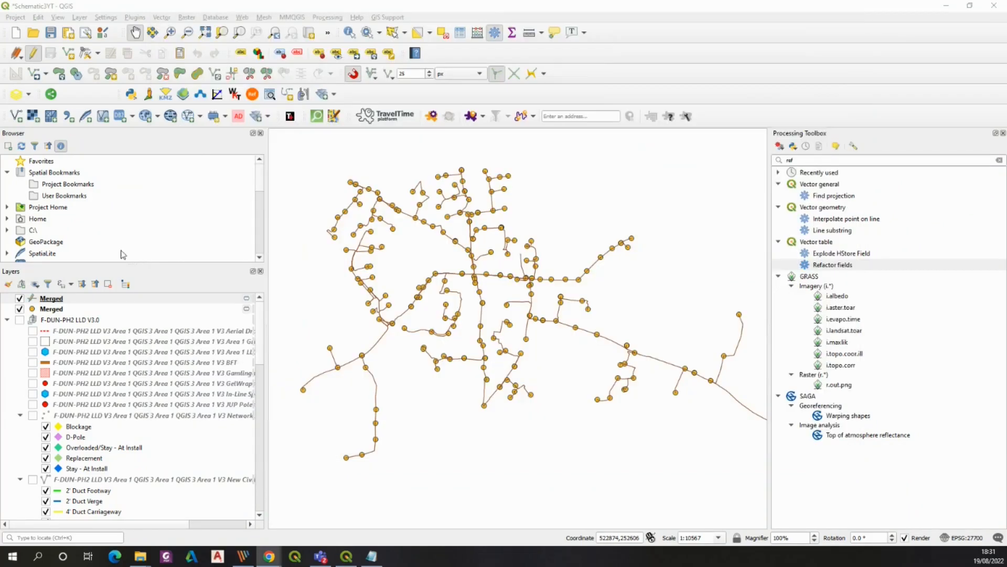
Open the attribute table of the Merged point layer
left_click(42, 298)
left_click(61, 309)
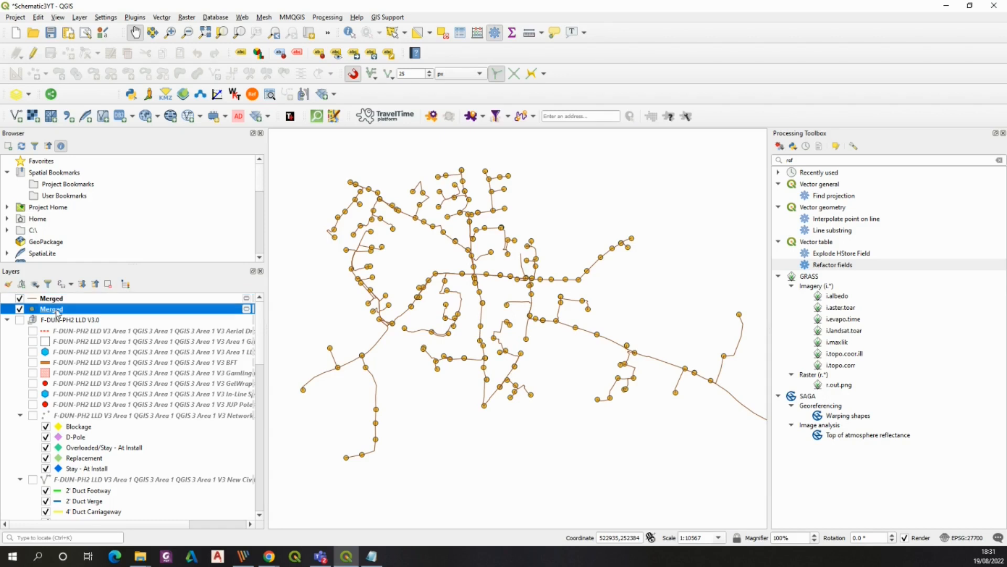
right_click(61, 308)
left_click(84, 152)
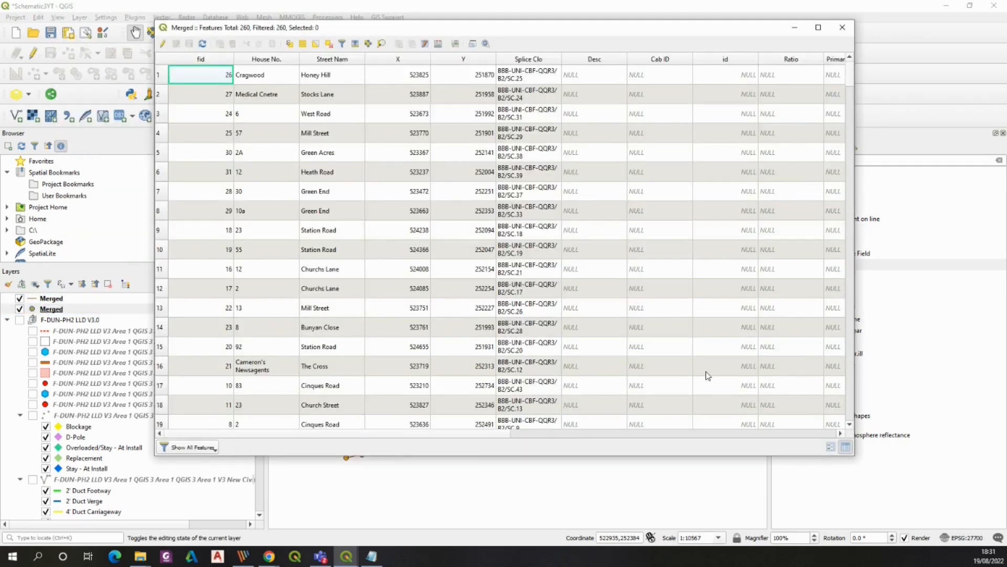
left_click_drag(850, 75, 852, 162)
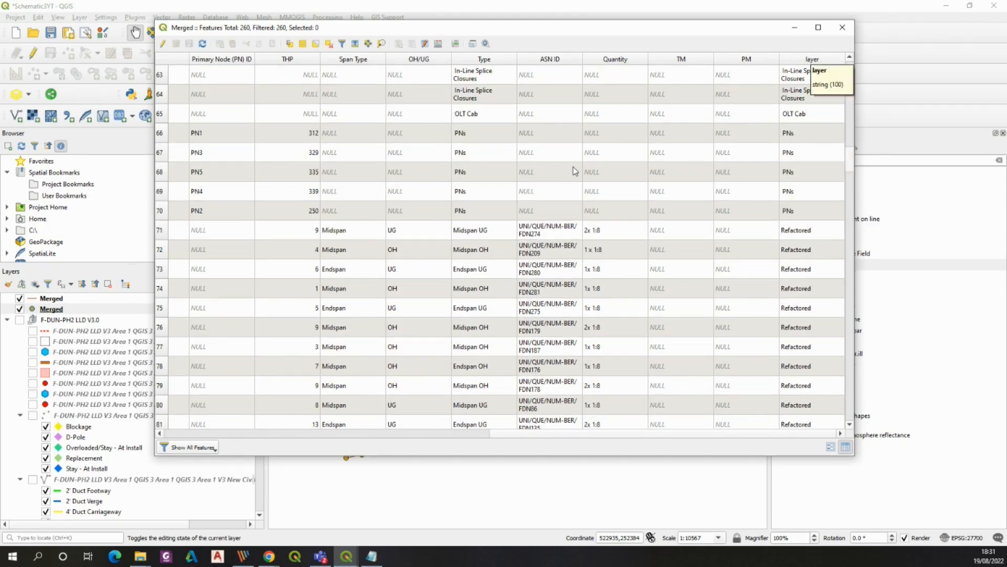
Select the point features whose layer equals 'Refactored' using the expression "layer" = 'Refactored'
left_click(303, 44)
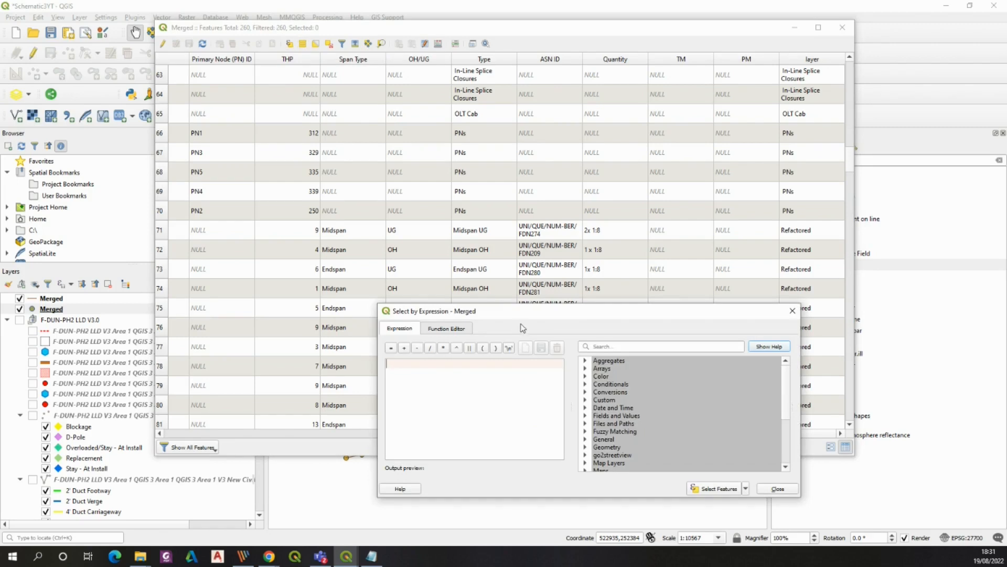
type("\"layer\" = 'Refactored'")
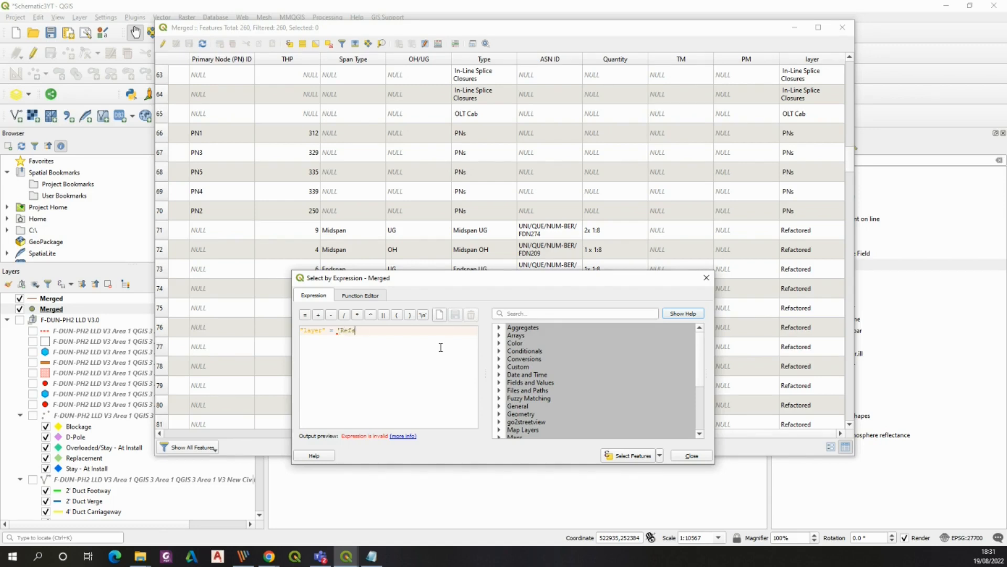
left_click(619, 457)
left_click(706, 278)
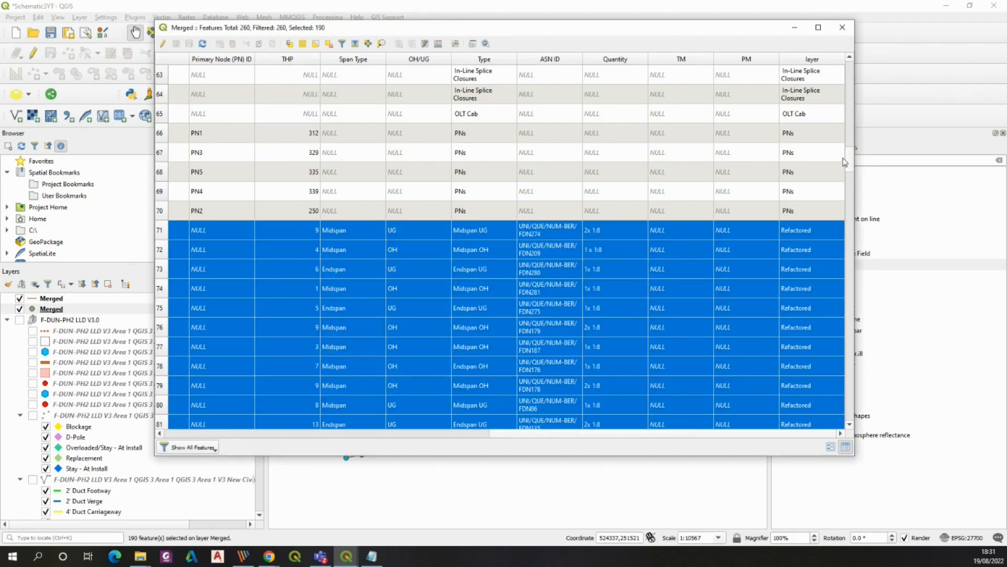
Update the layer field of the selected point features with the value of the "Type" field
scroll(849, 163, "down", 2)
left_click(438, 43)
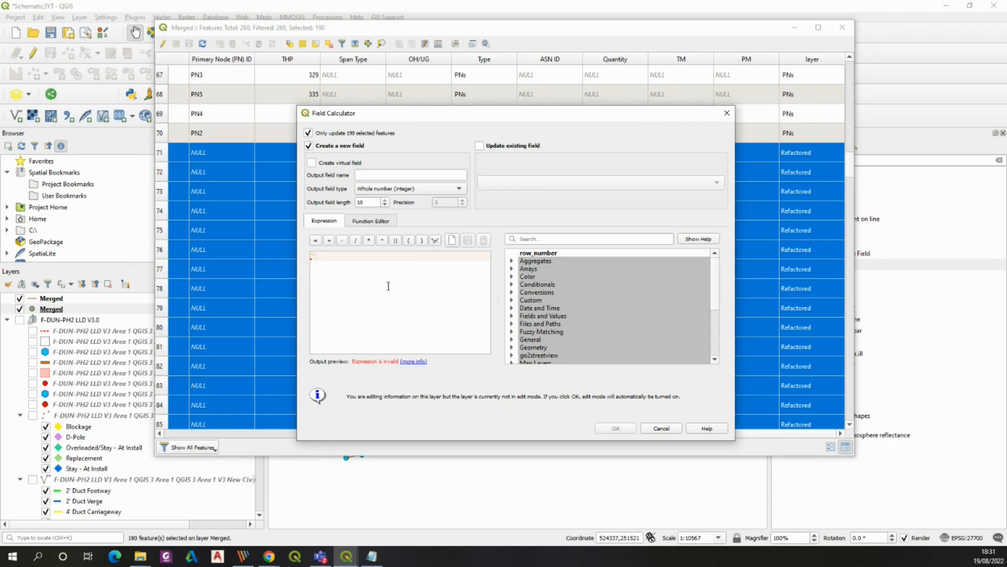
type("\"Type\"")
left_click(479, 145)
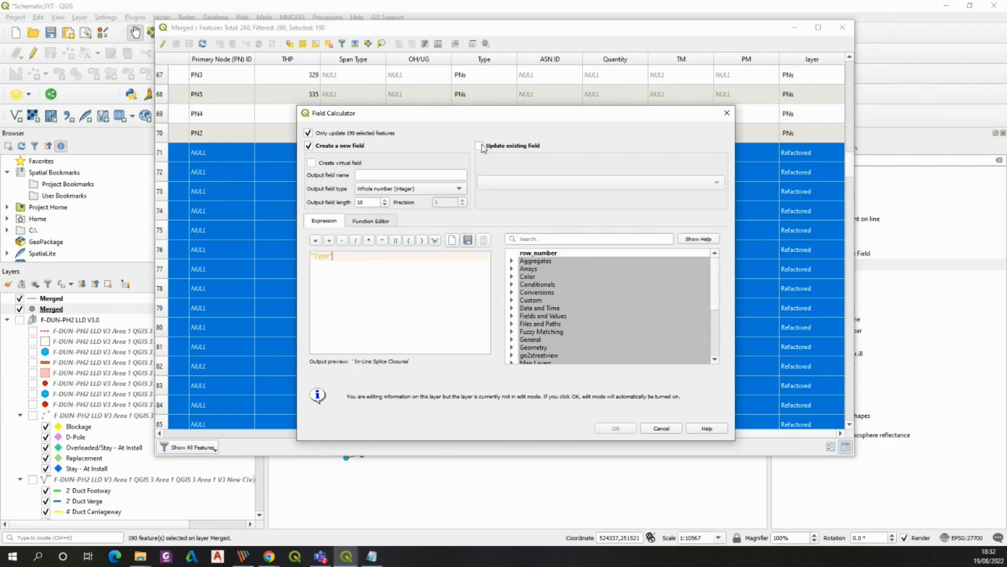
left_click(577, 183)
left_click(577, 181)
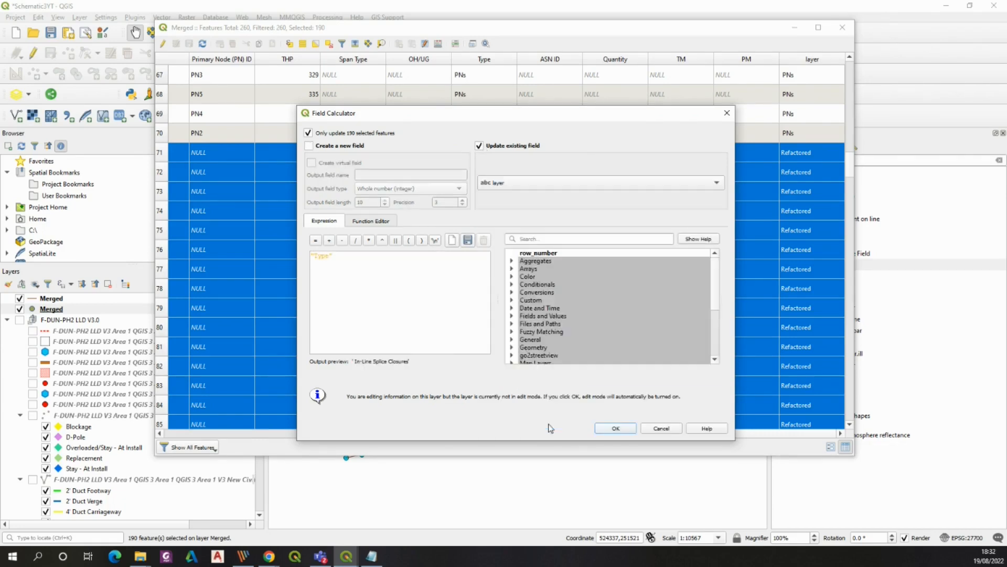
left_click(614, 429)
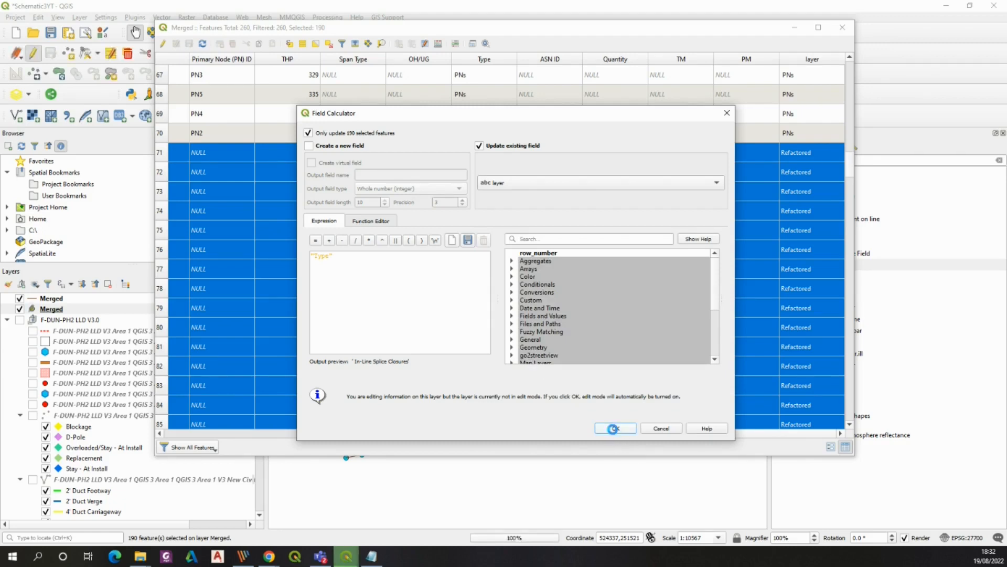
Deselect all features, close the point attribute table and save the layer edits
left_click_drag(850, 177, 563, 44)
left_click(716, 188)
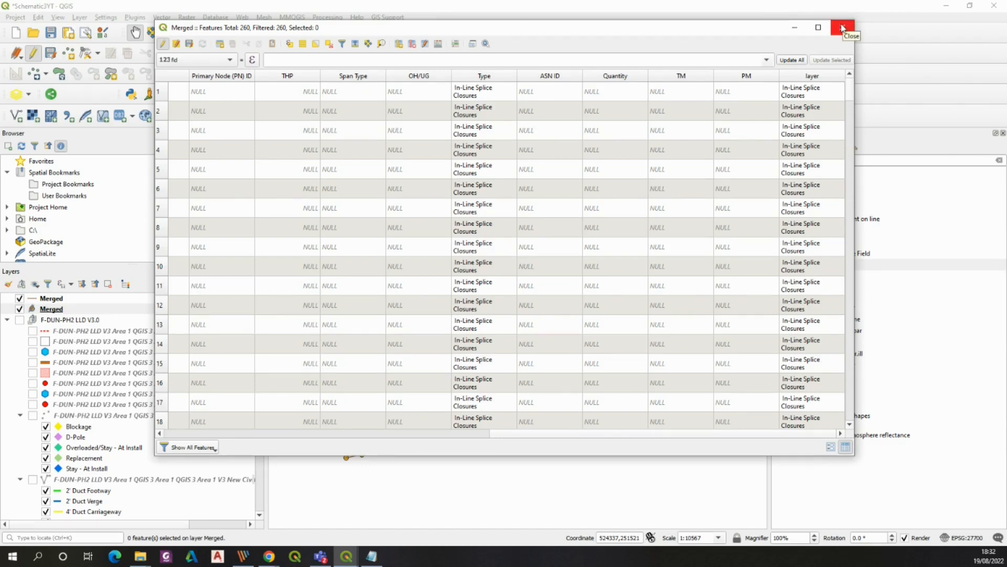
left_click(844, 26)
left_click(34, 54)
left_click(475, 286)
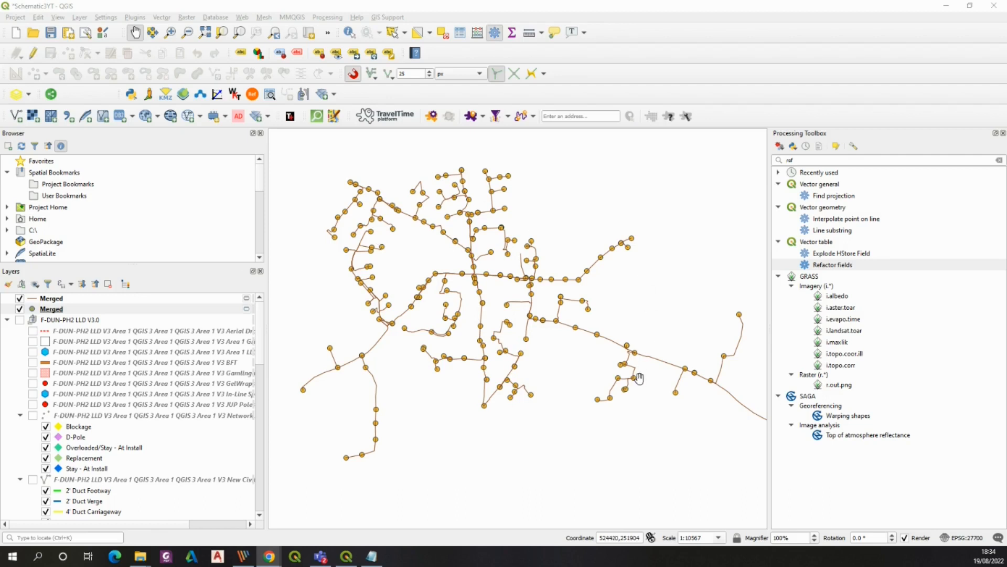
scroll(394, 262, "up", 4)
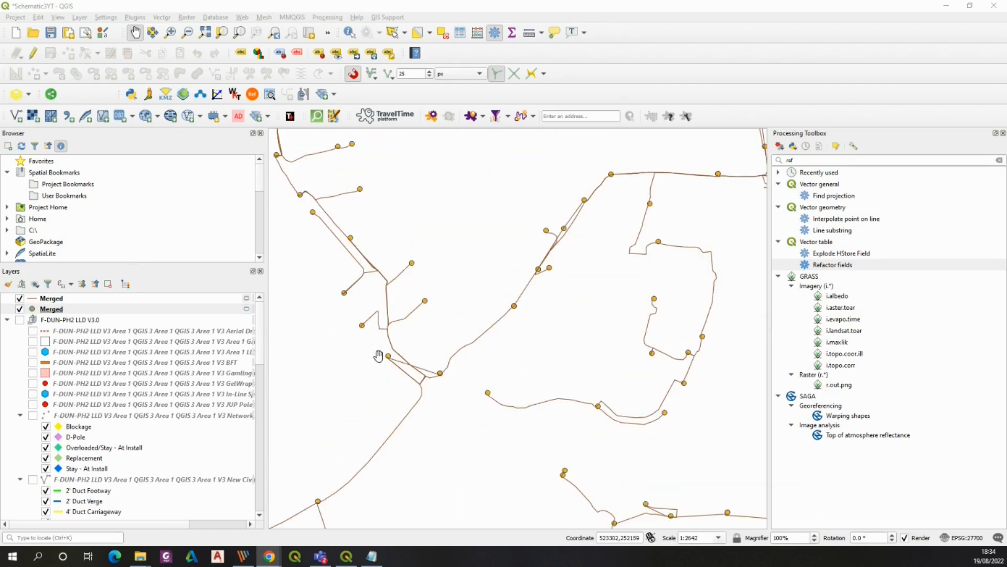
scroll(431, 358, "down", 4)
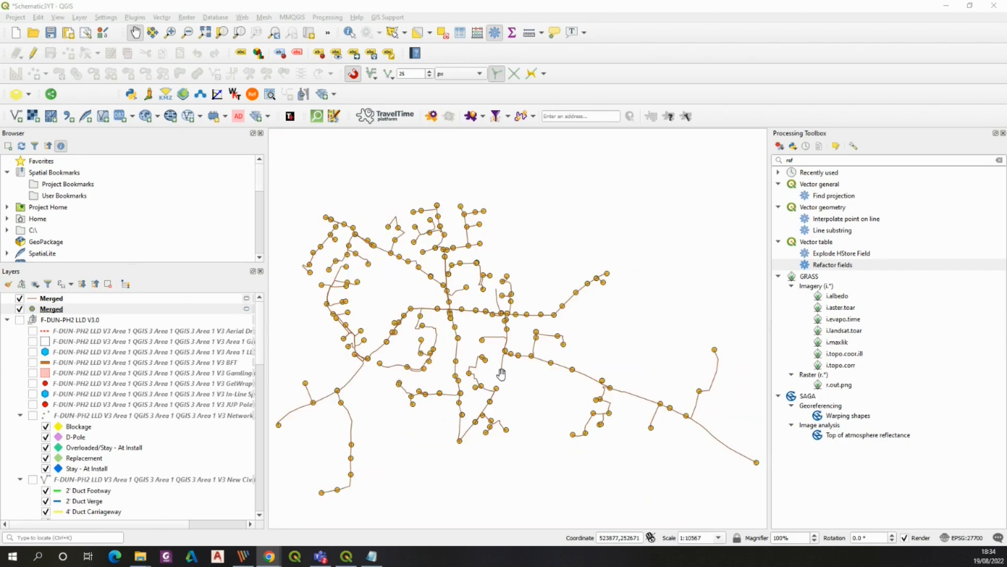
left_click(159, 17)
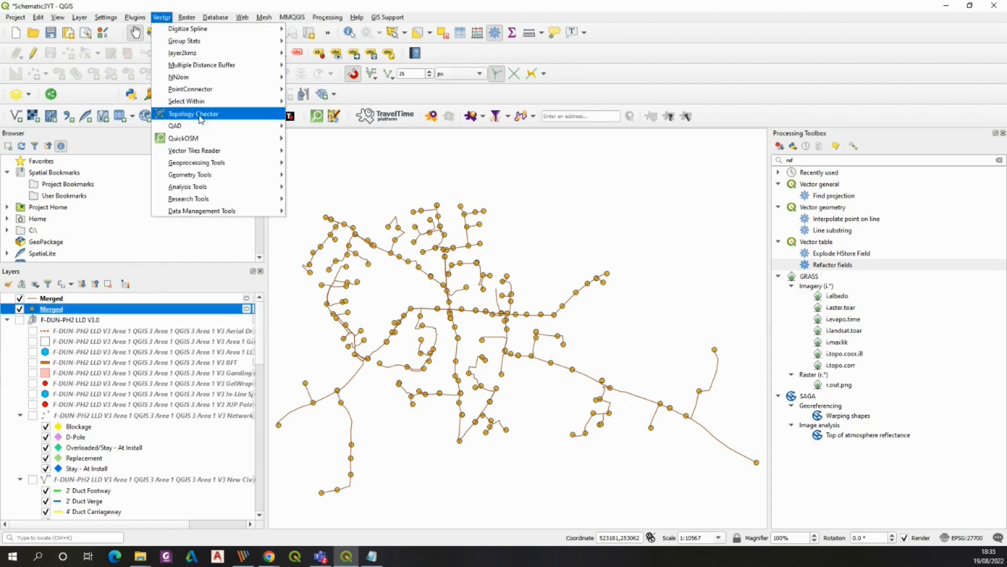
mouse_move(214, 179)
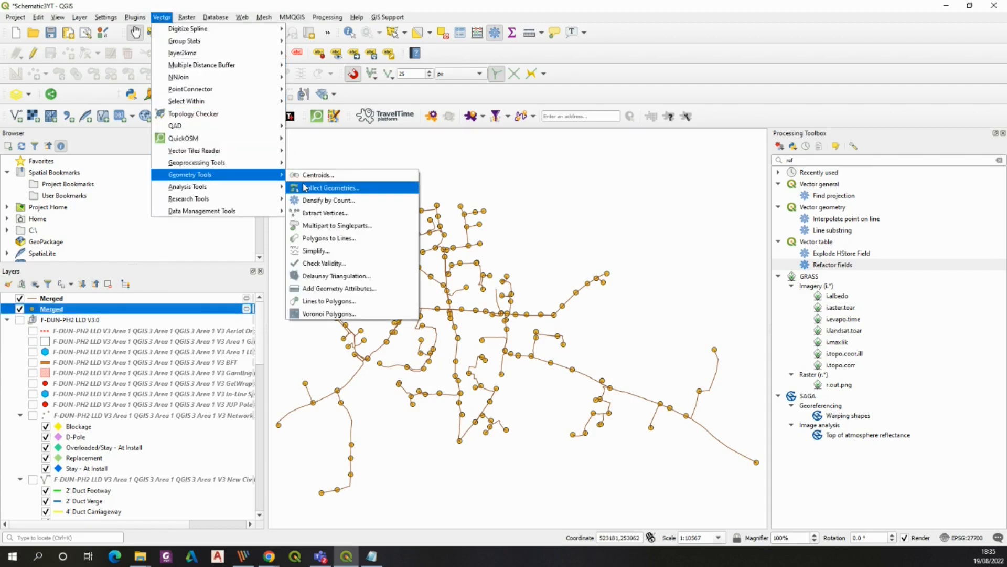
left_click(317, 251)
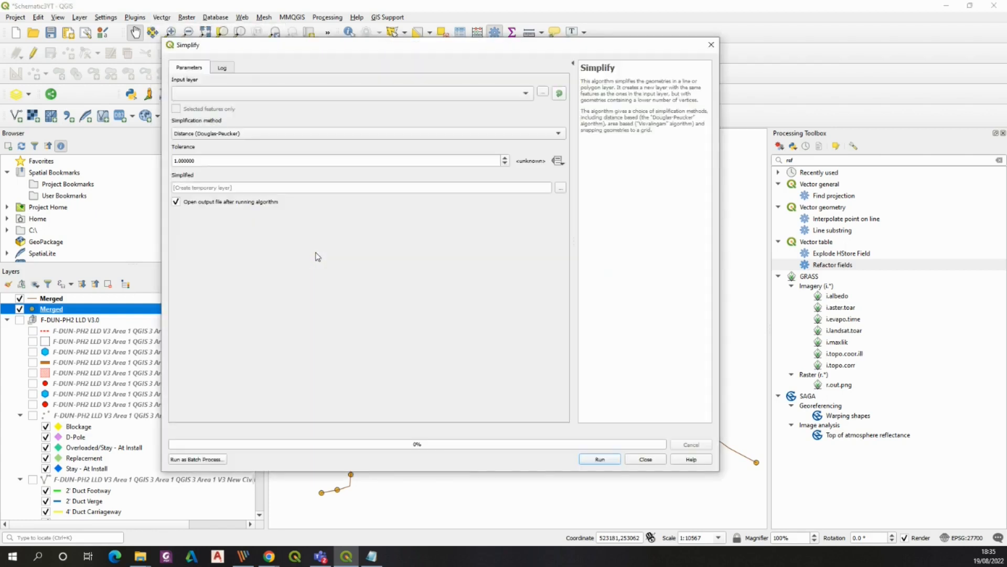
left_click(467, 95)
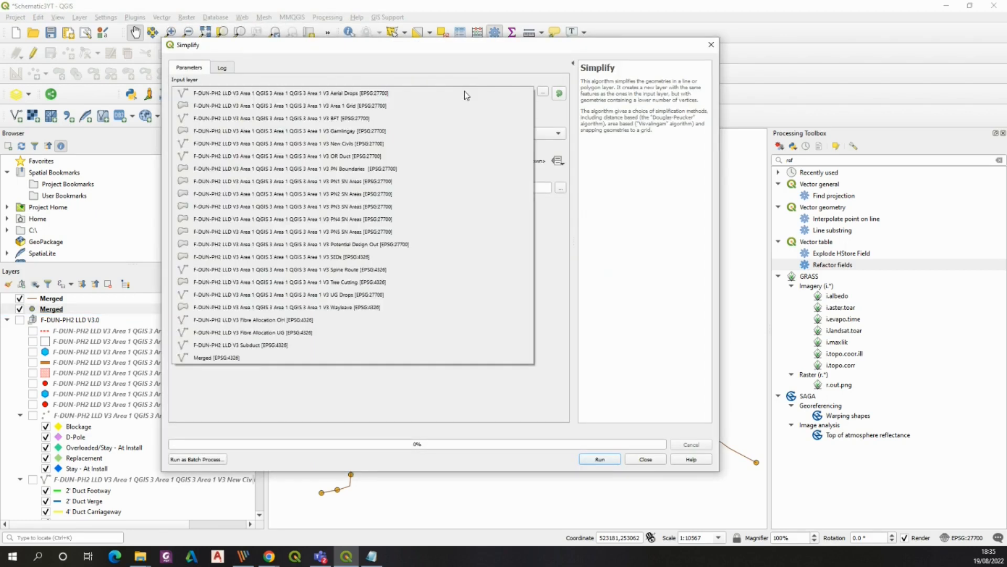
left_click(234, 357)
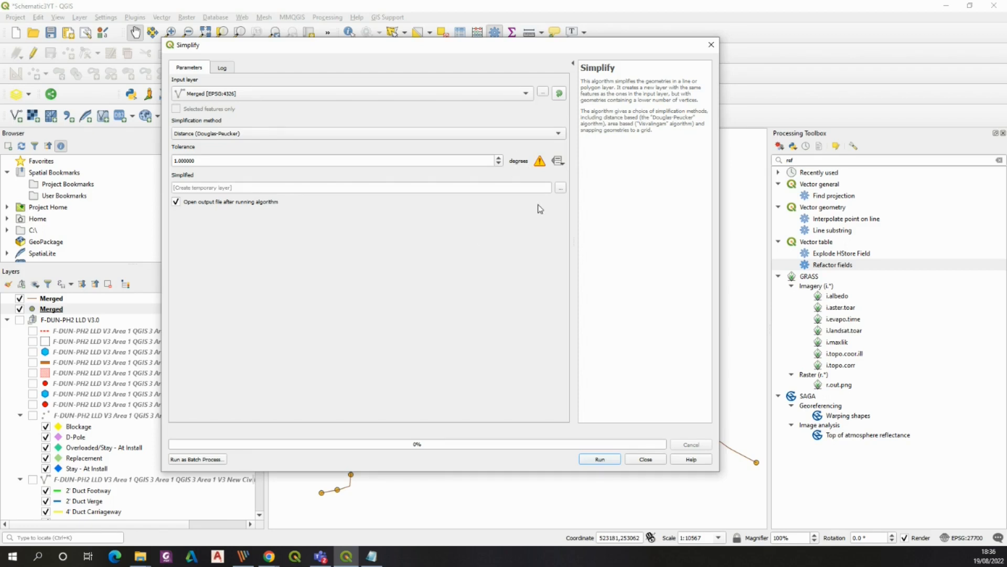
left_click(711, 44)
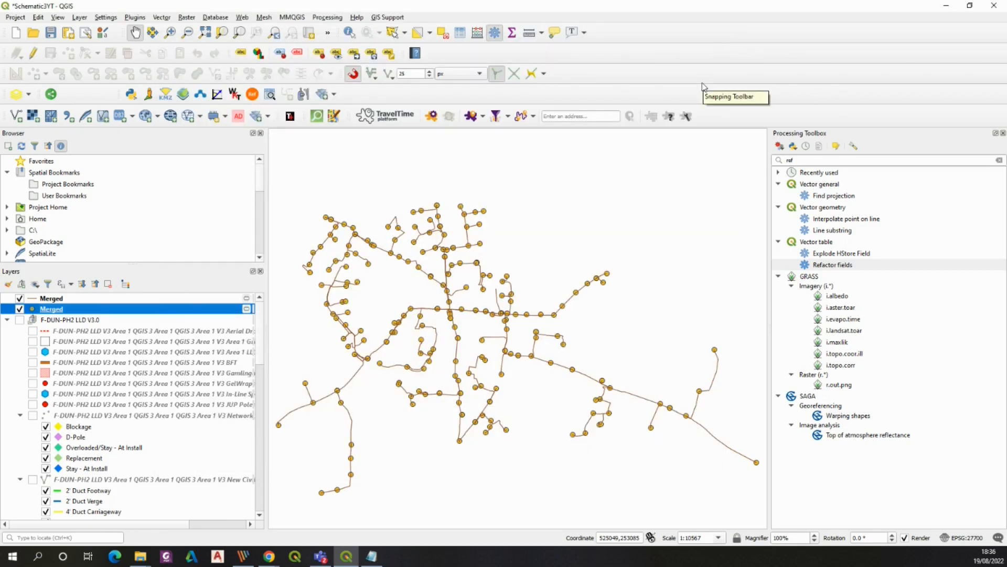
Export the merged line layer as an ESRI Shapefile named Cable route in Project CRS EPSG:27700 - OSGB 1936 / British National Grid
left_click(55, 299)
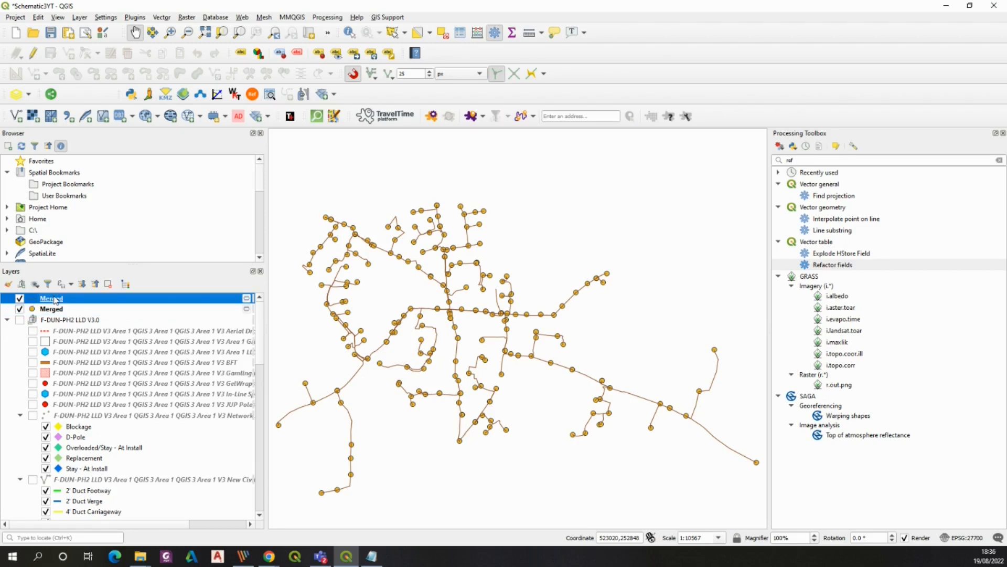
right_click(55, 299)
left_click(239, 496)
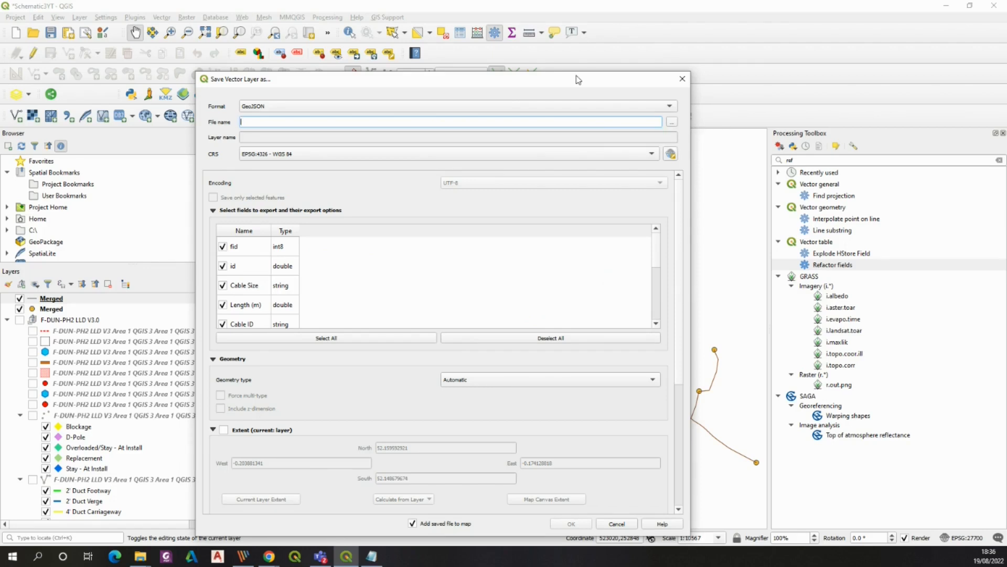
left_click(657, 105)
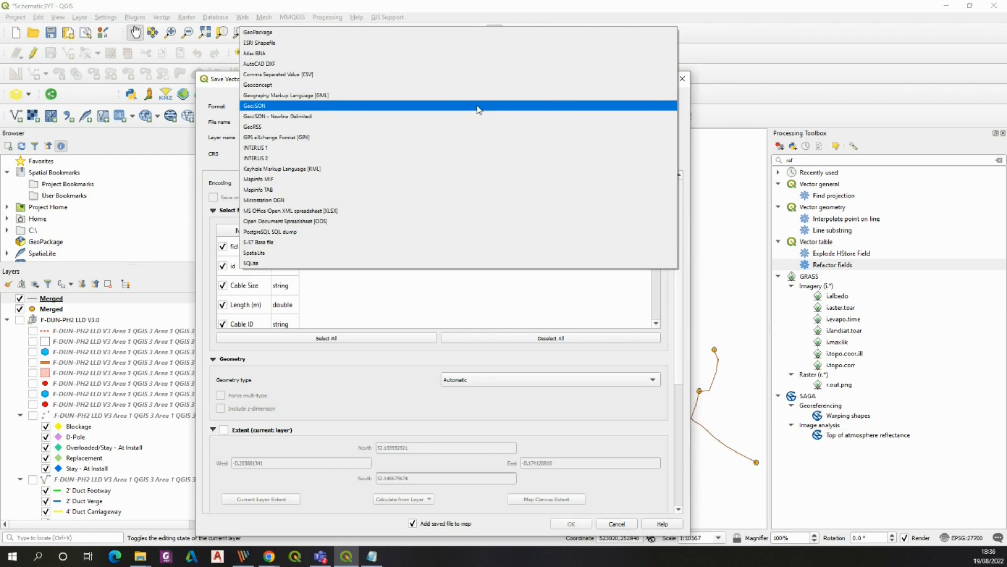
left_click(291, 43)
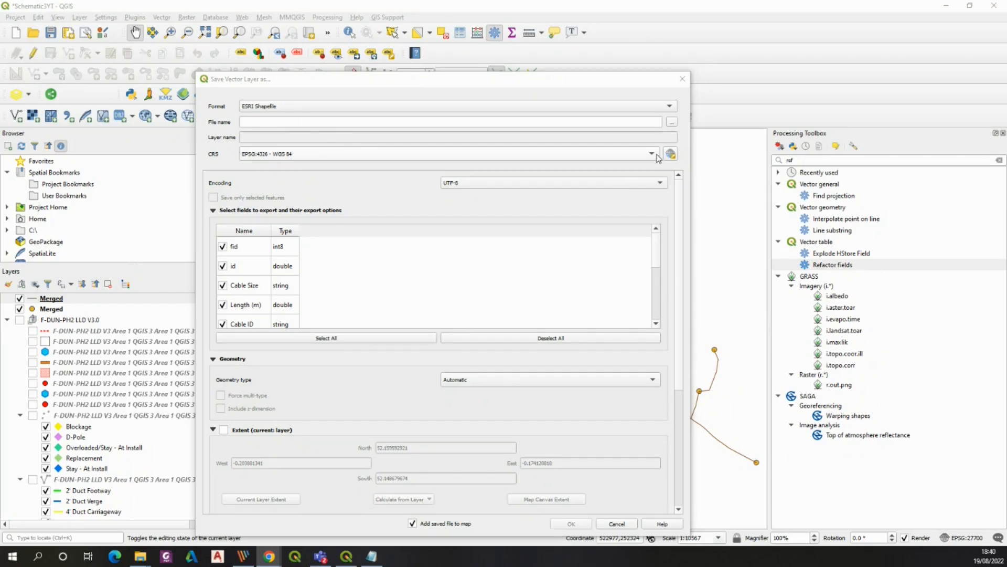
left_click(652, 154)
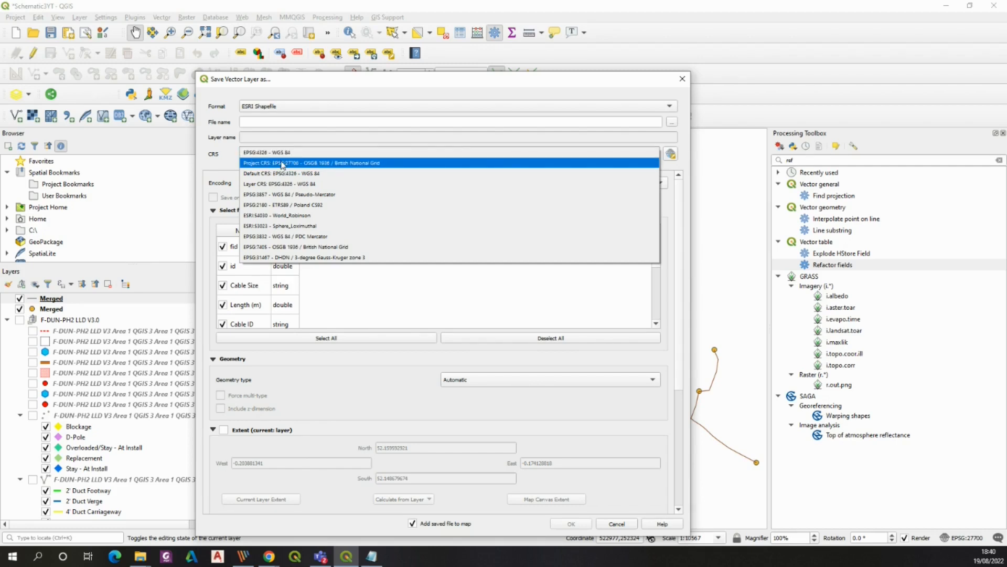
left_click(284, 163)
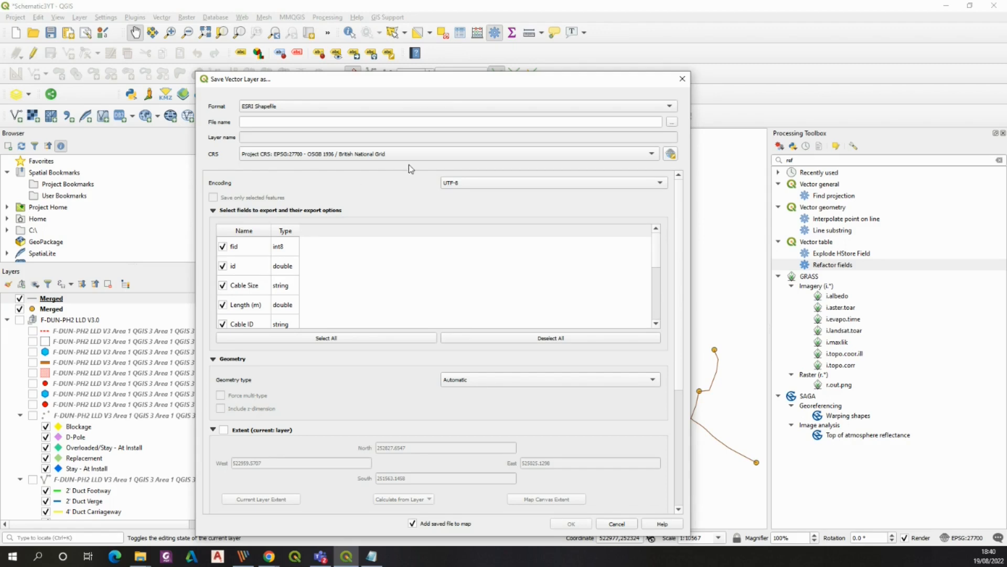
left_click(672, 122)
left_click(412, 195)
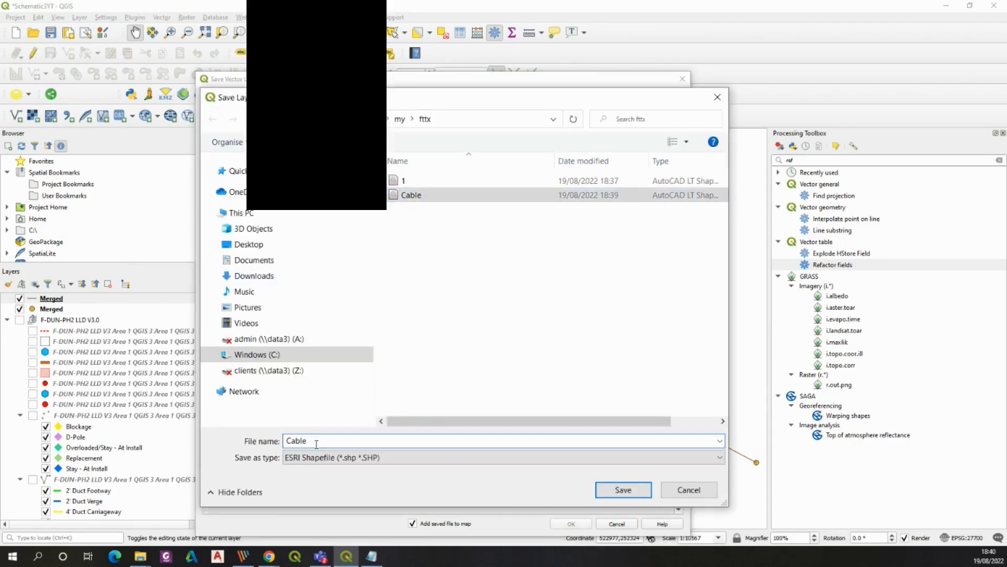
type("route")
left_click(634, 489)
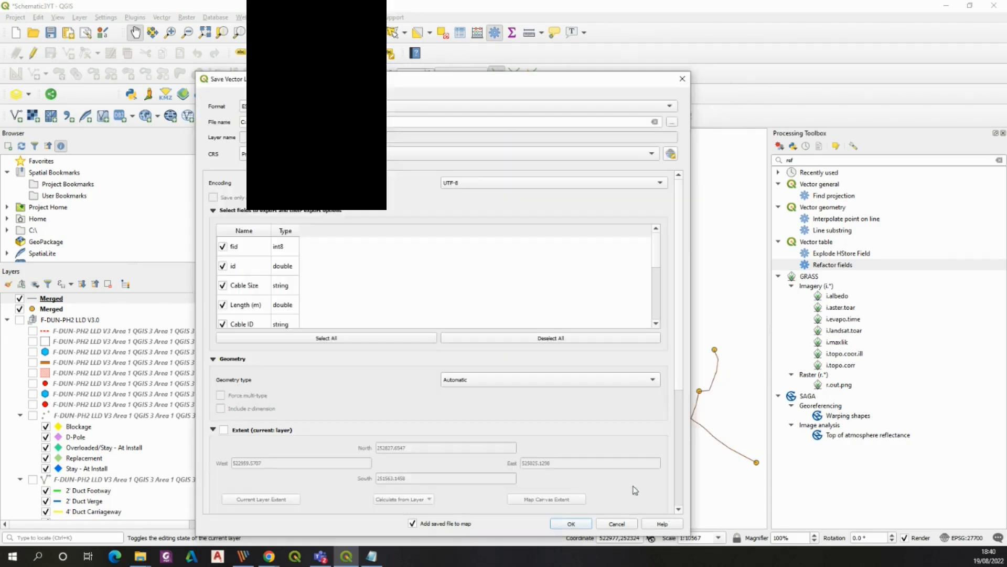
left_click(573, 524)
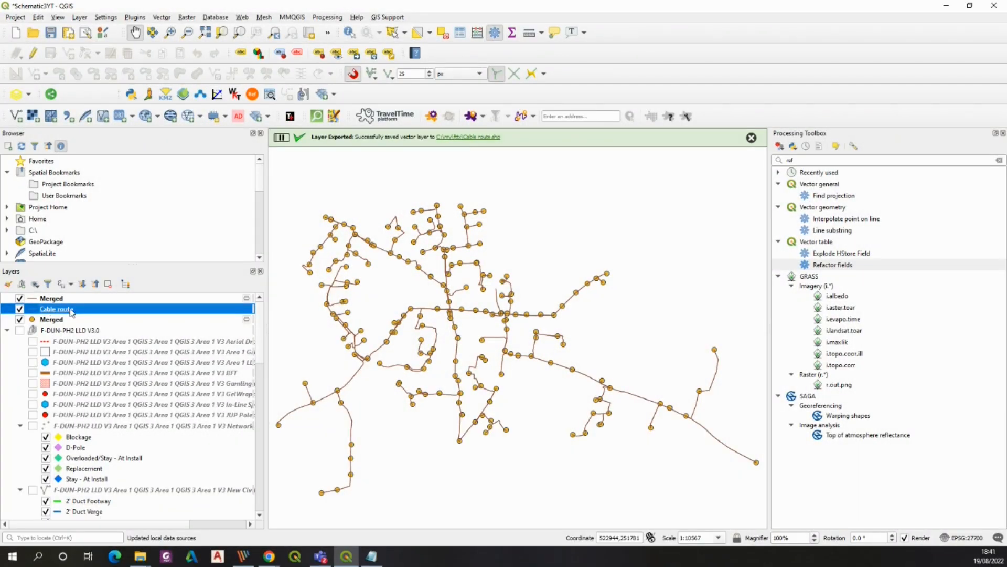
Simplify the Cable route layer with the Douglas-Peucker method and a tolerance of 25 meters
left_click(162, 17)
mouse_move(252, 171)
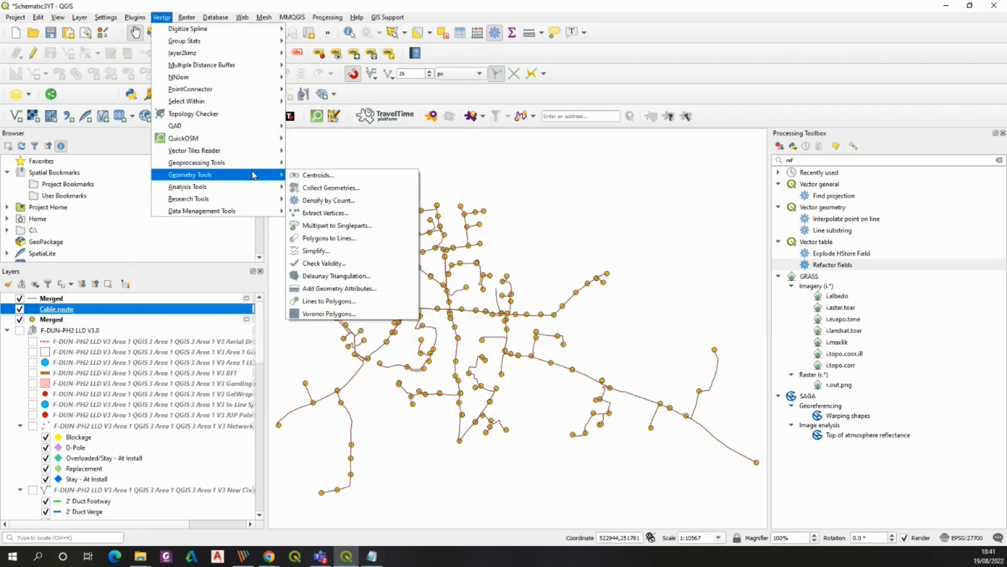
left_click(329, 251)
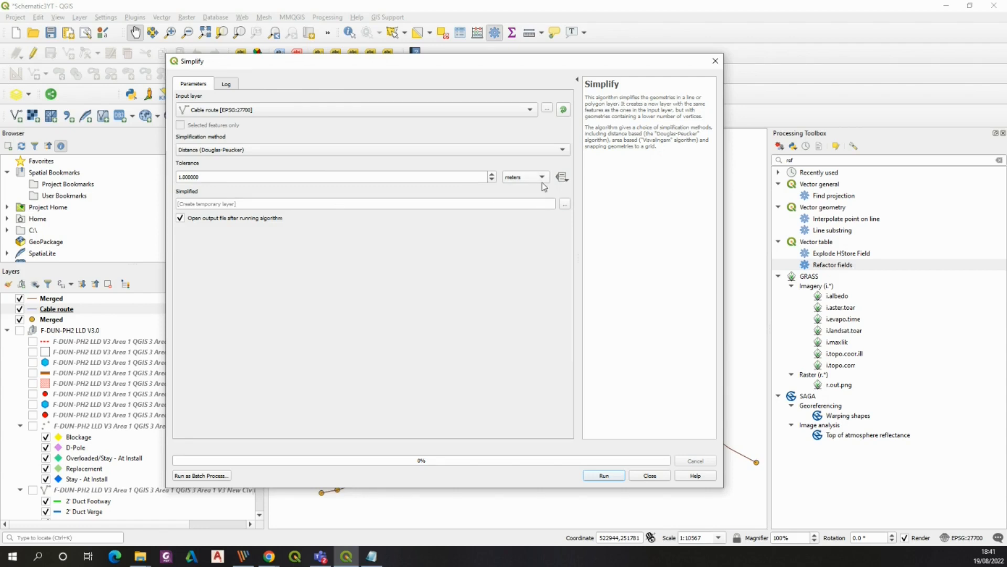
left_click(198, 176)
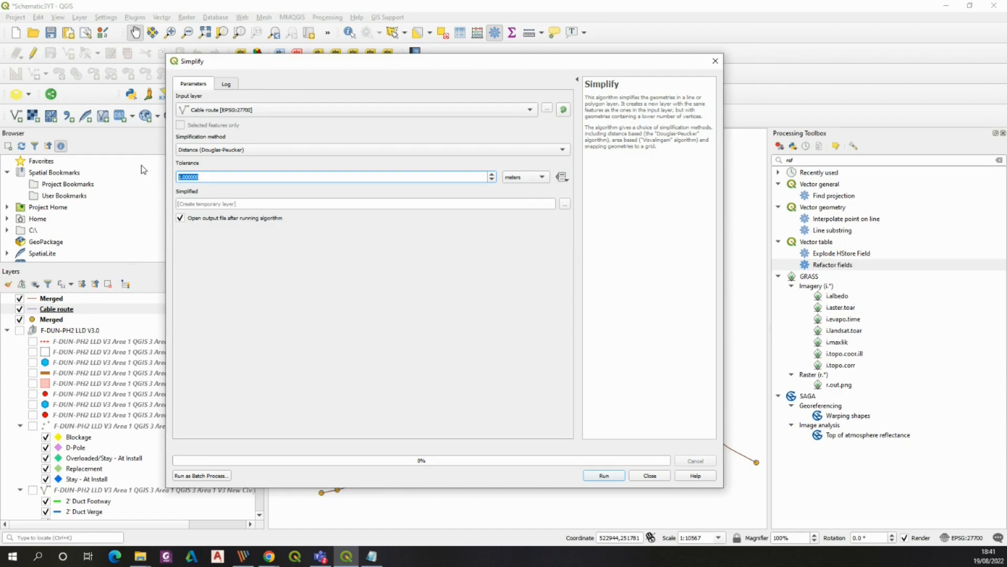
type("25")
left_click(607, 475)
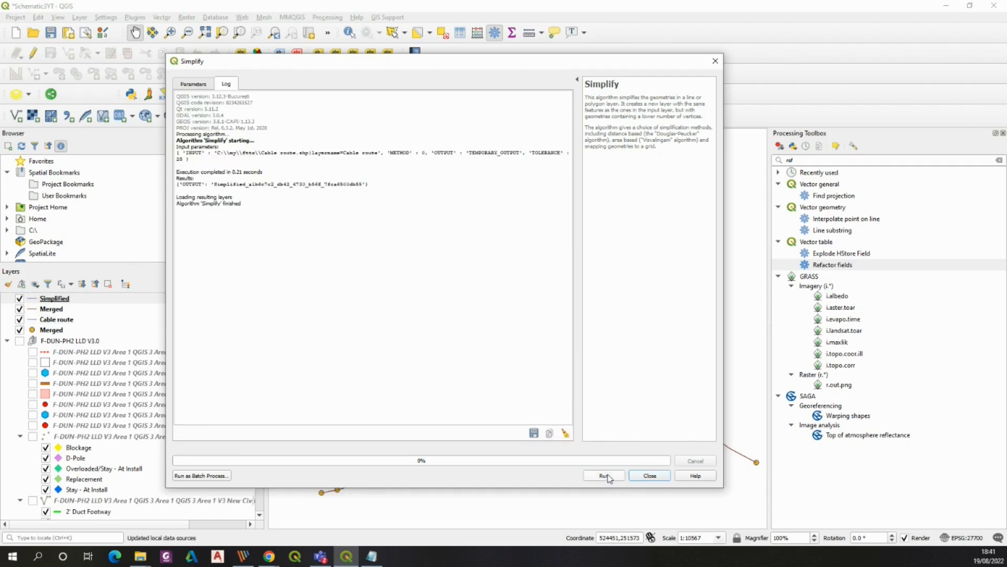
left_click(715, 61)
Open the Simplified layer's attribute table and scroll through its cable features
scroll(436, 302, "up", 1)
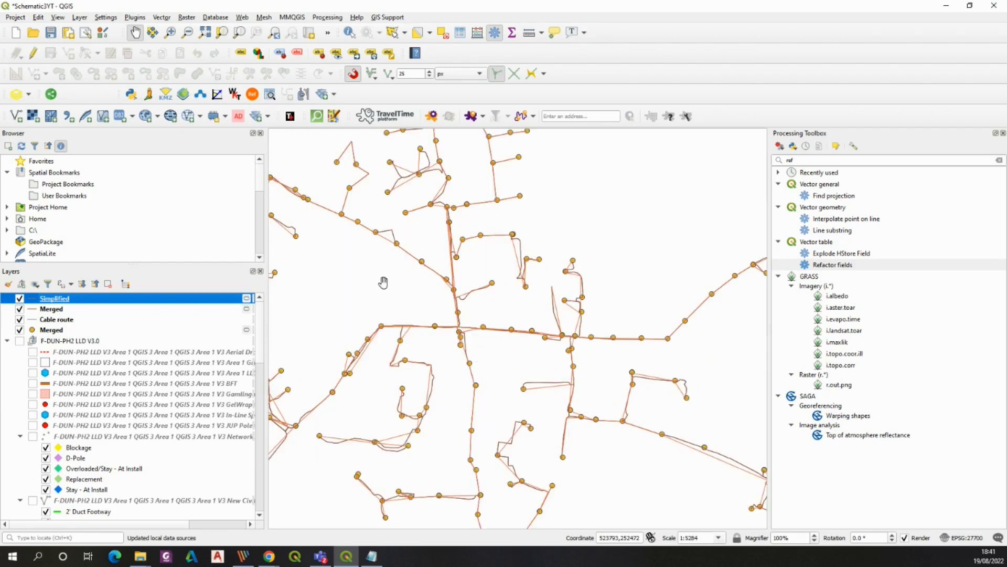
left_click_drag(422, 195, 383, 283)
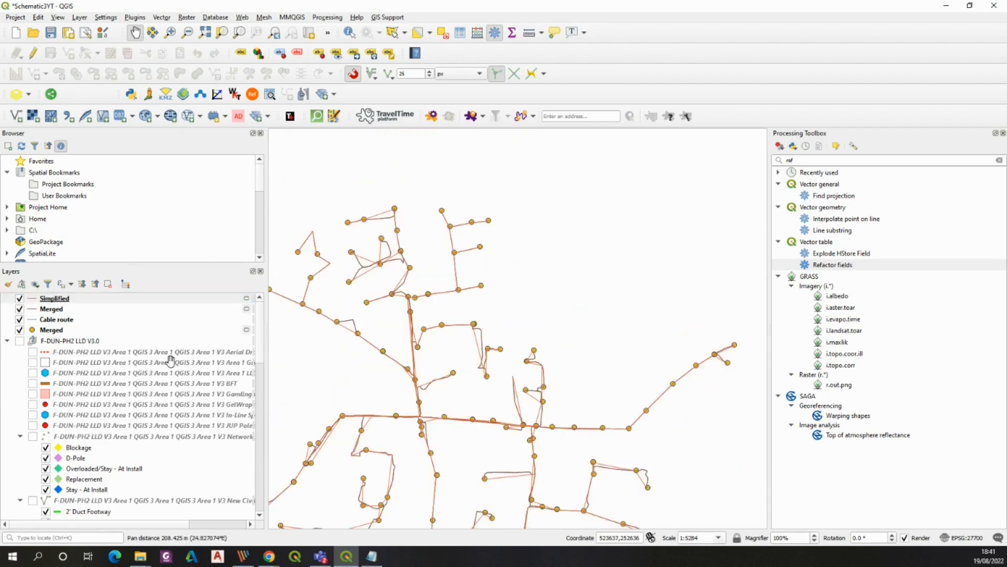
right_click(63, 299)
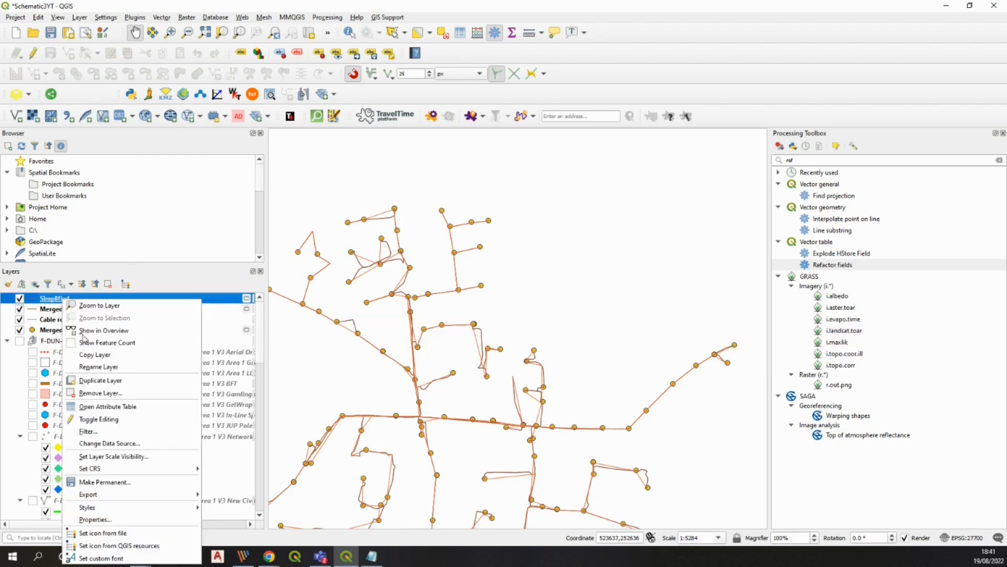
left_click(107, 406)
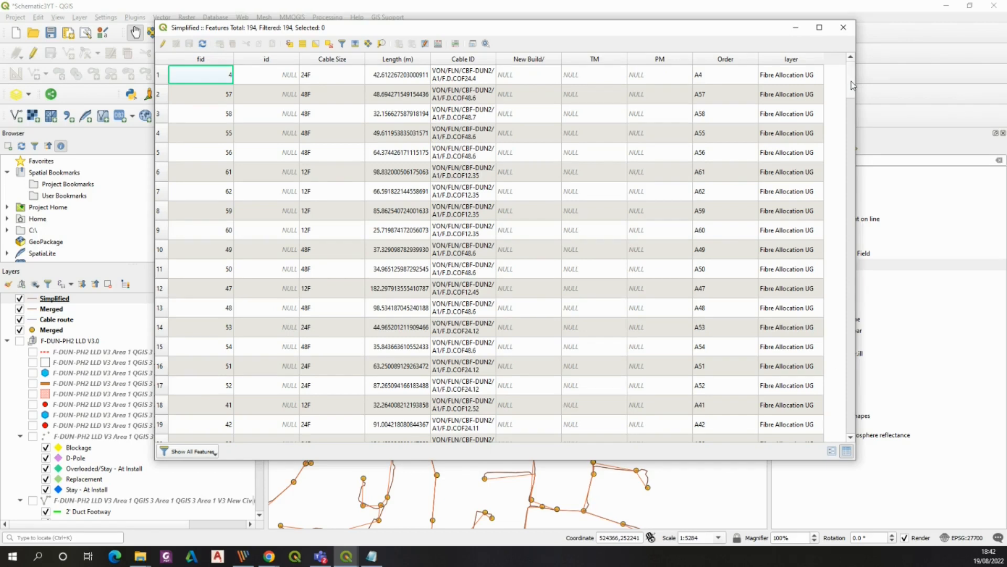
left_click_drag(852, 86, 835, 446)
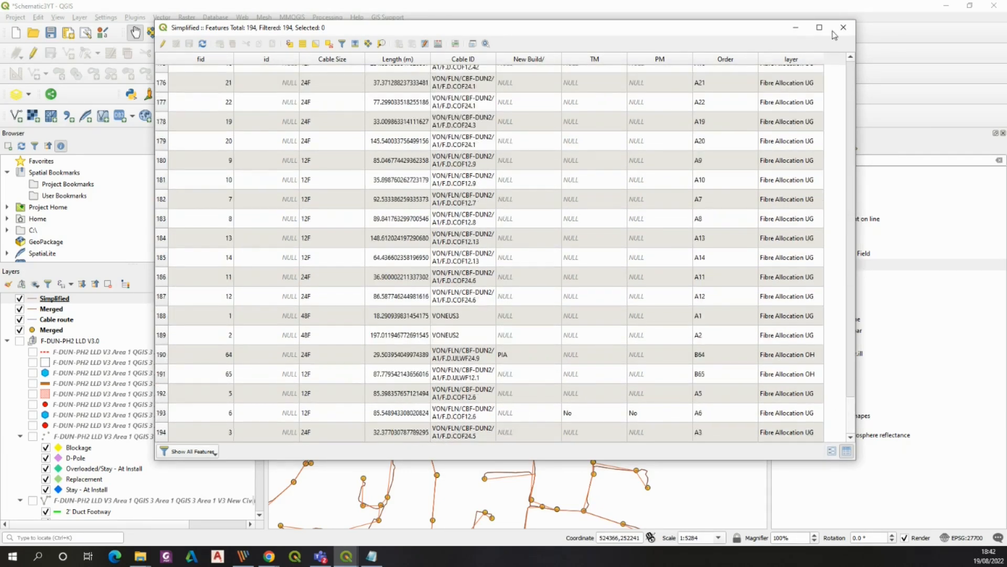
left_click(841, 29)
Remove the merged line layer from the project
left_click(52, 309)
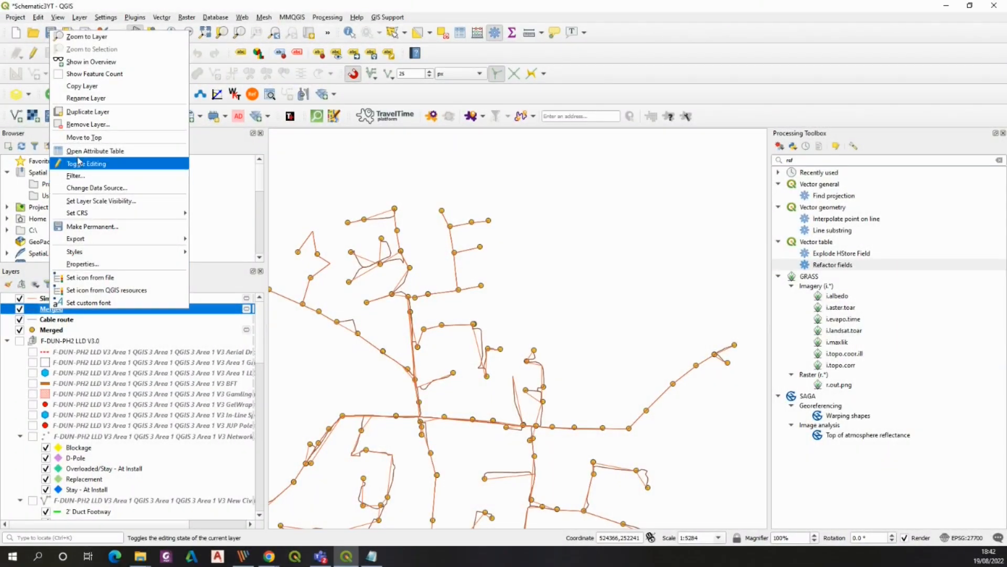
left_click(84, 124)
left_click(488, 292)
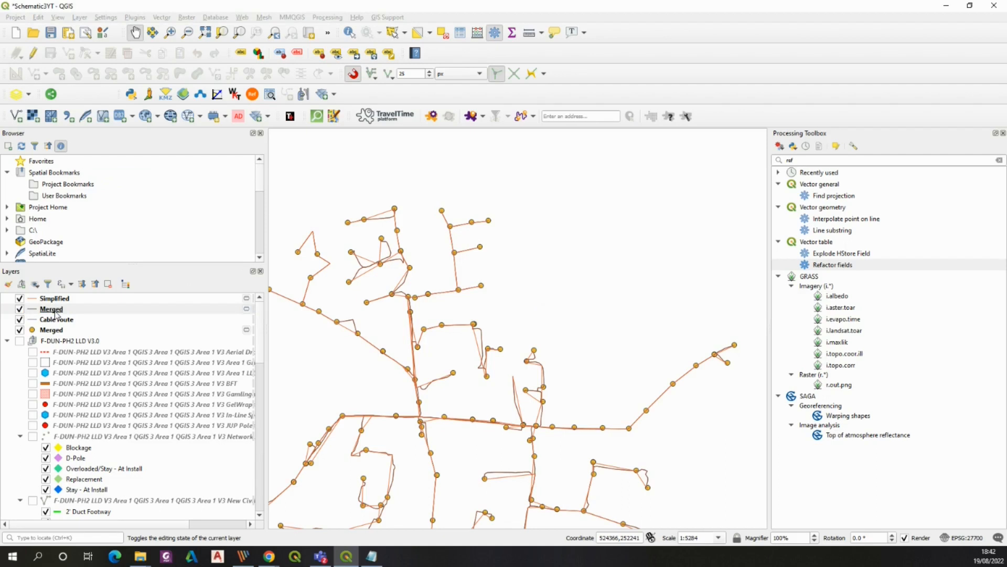
right_click(55, 310)
left_click(77, 167)
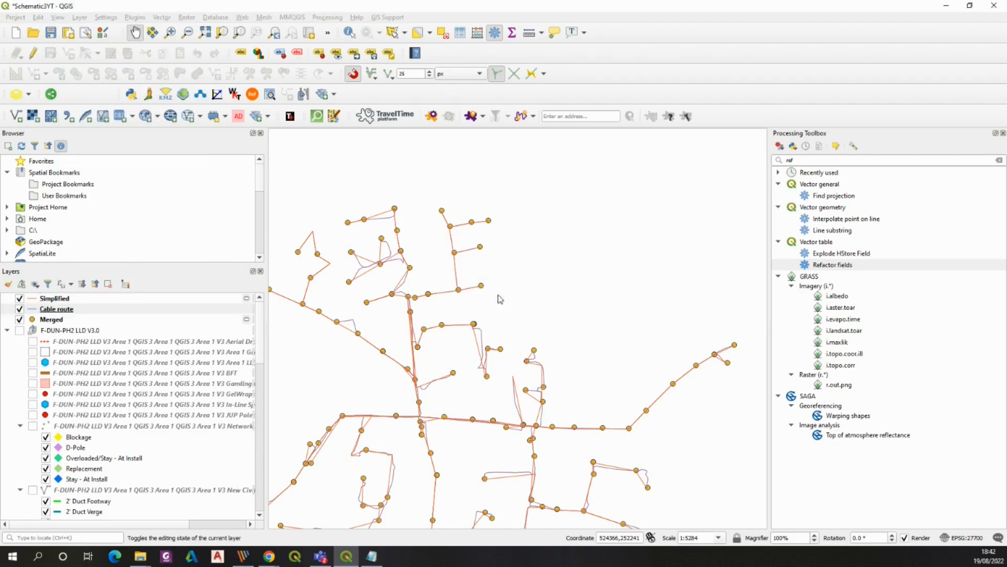
Make the Simplified layer permanent as an ESRI Shapefile named Cable_route_final
left_click_drag(523, 322, 645, 311)
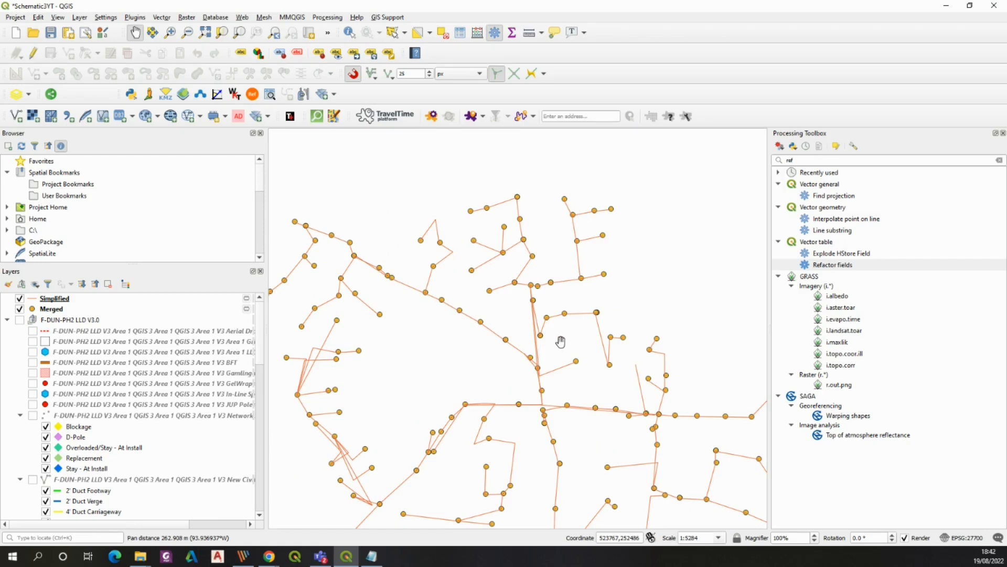
left_click_drag(560, 342, 618, 289)
right_click(58, 301)
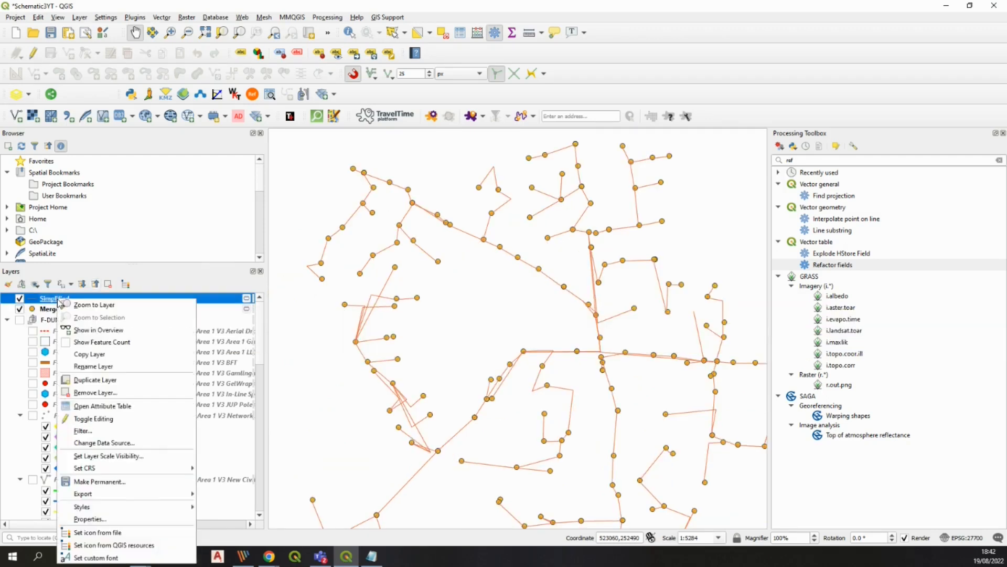
left_click(99, 481)
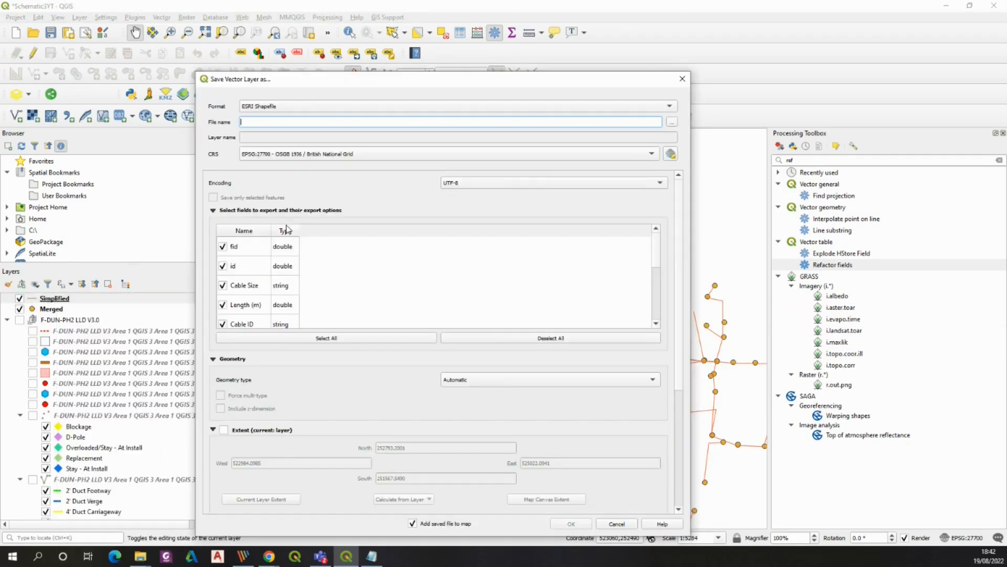
left_click(672, 122)
type("Cable_route_final")
key("Return")
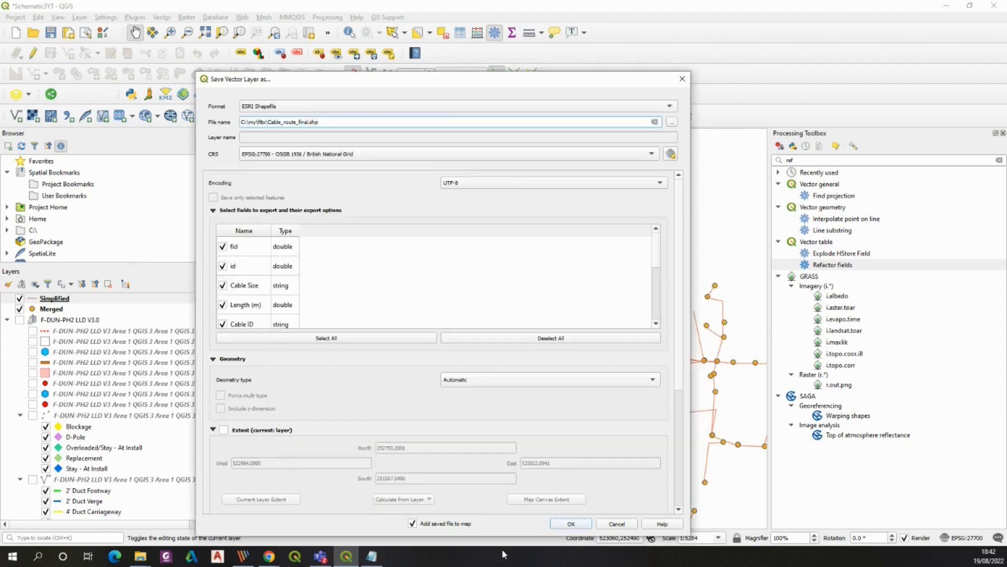
key("Return")
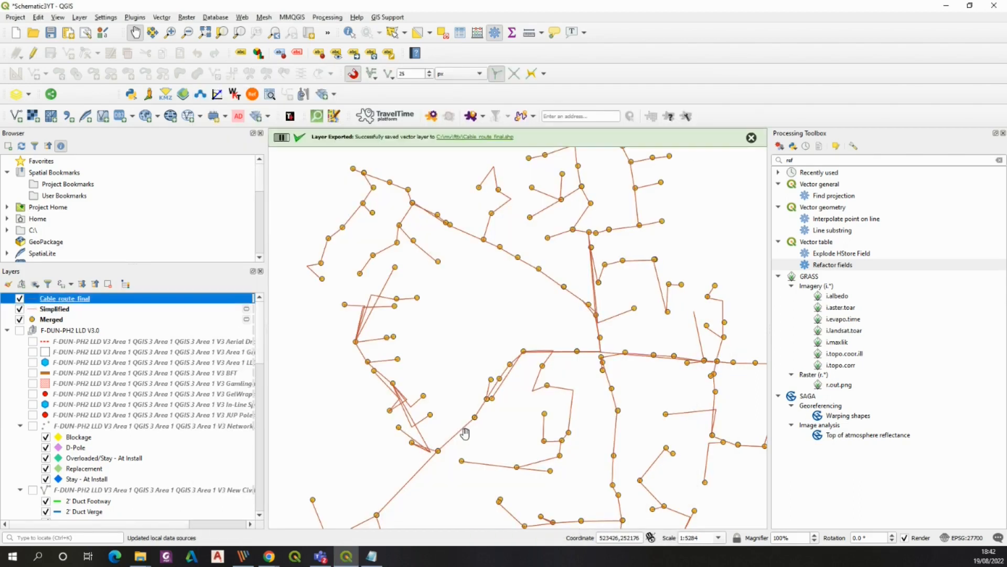
Remove the temporary Simplified layer from the project
right_click(54, 311)
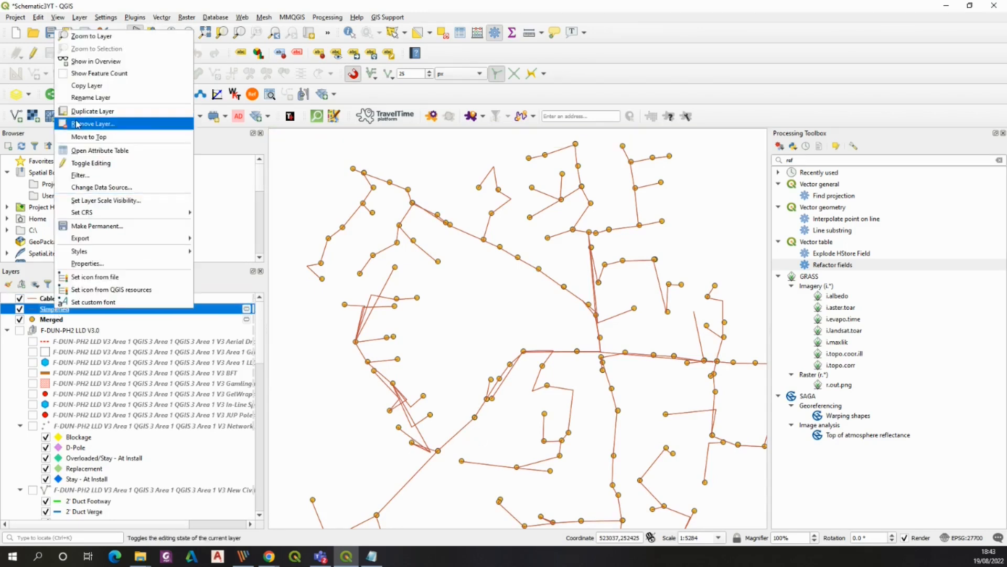
left_click(82, 124)
left_click(486, 297)
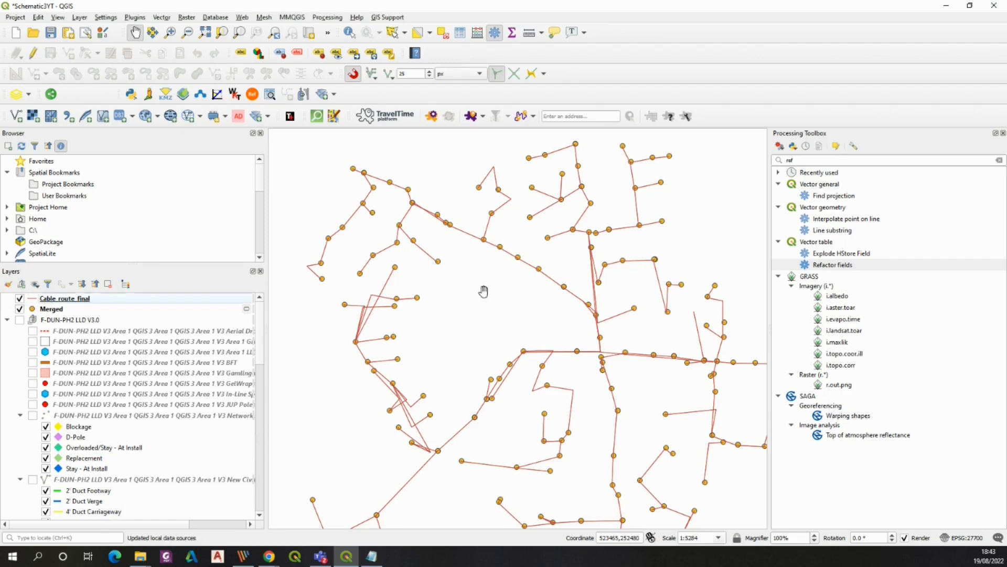
Save the merged point layer as an ESRI Shapefile named Infrastructure in EPSG:27700 British National Grid
left_click(83, 309)
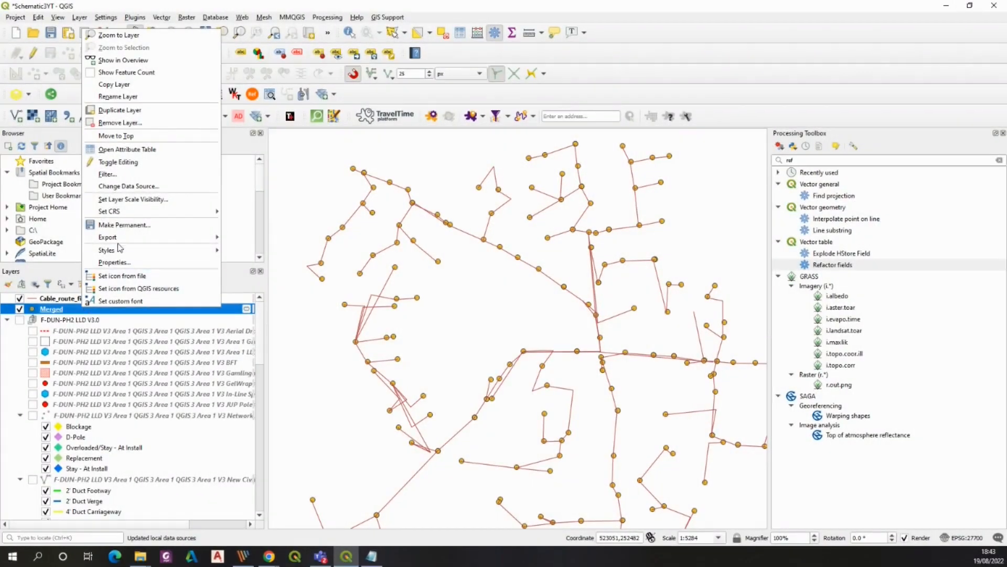
mouse_move(120, 245)
left_click(262, 237)
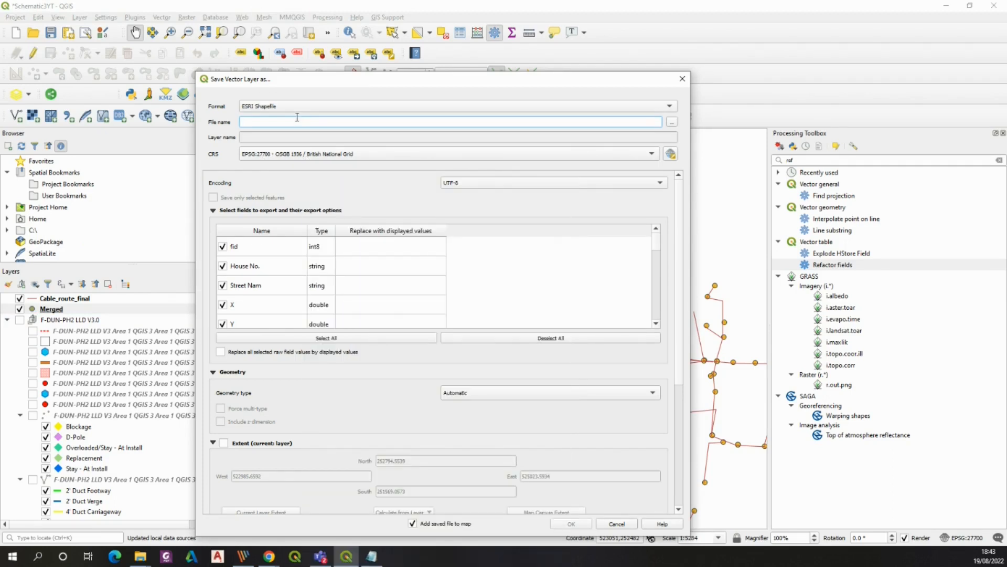
type("Infrastructure")
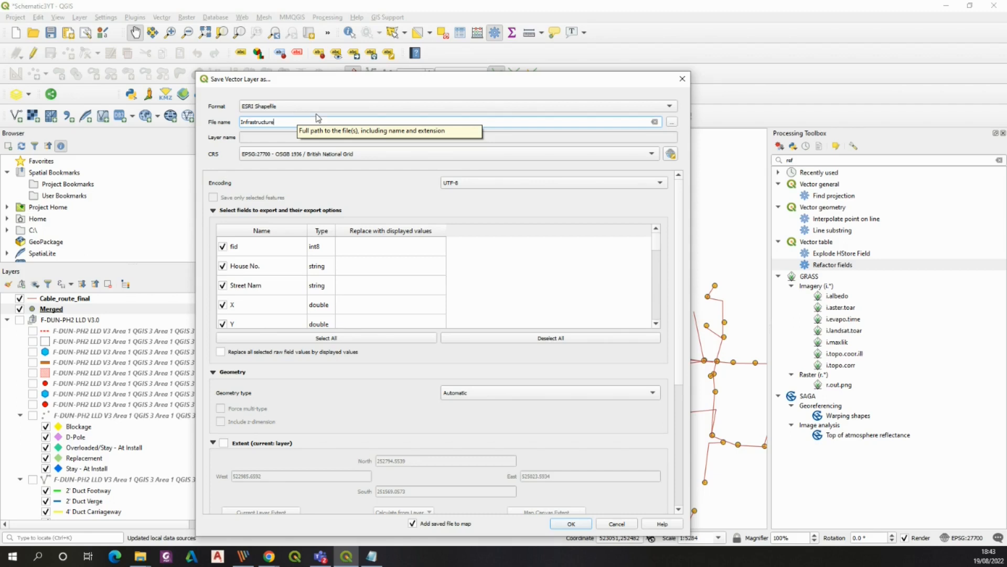
left_click(552, 525)
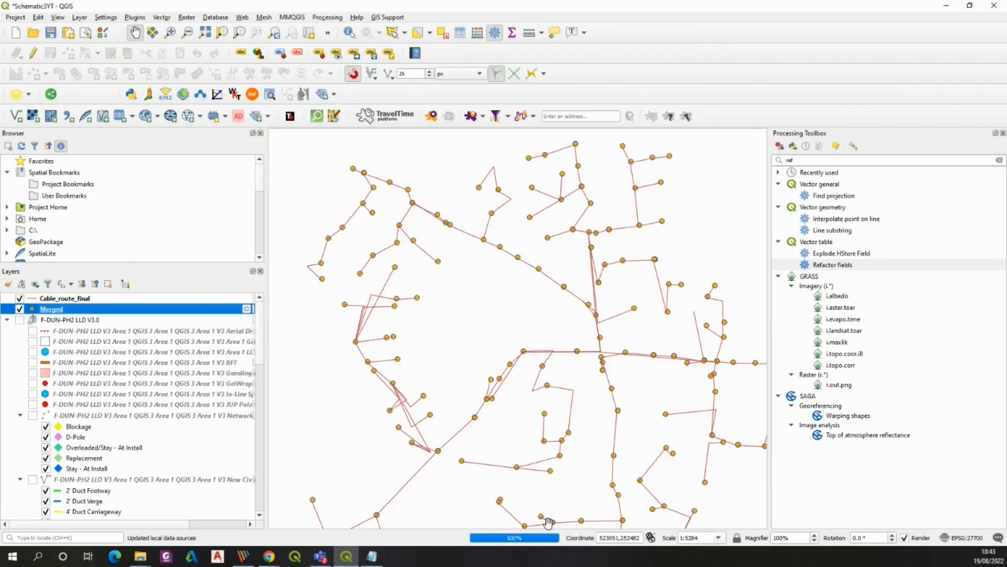
Open the Infrastructure layer's attribute table and scroll across its fields
right_click(58, 298)
left_click(115, 407)
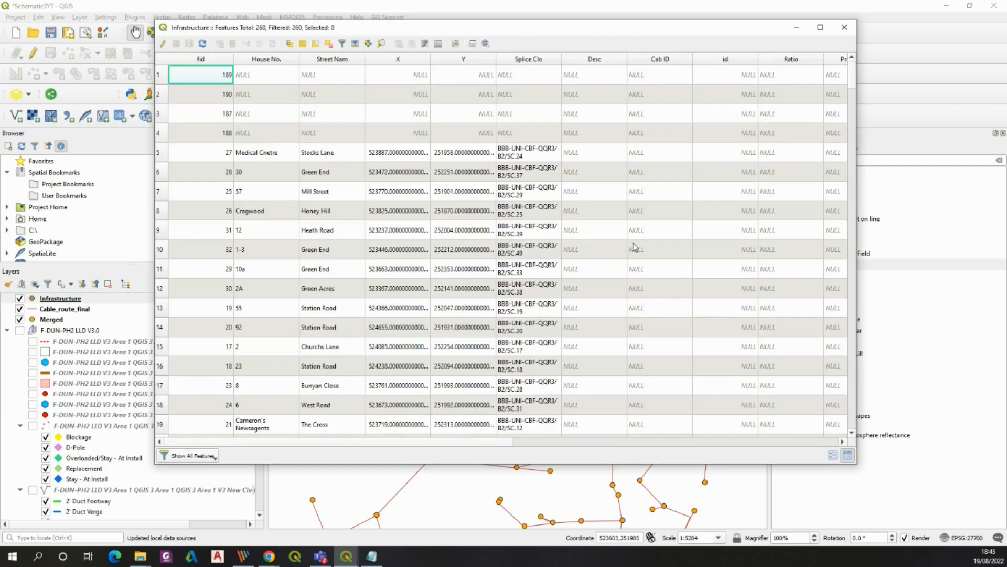
left_click_drag(855, 72, 824, 110)
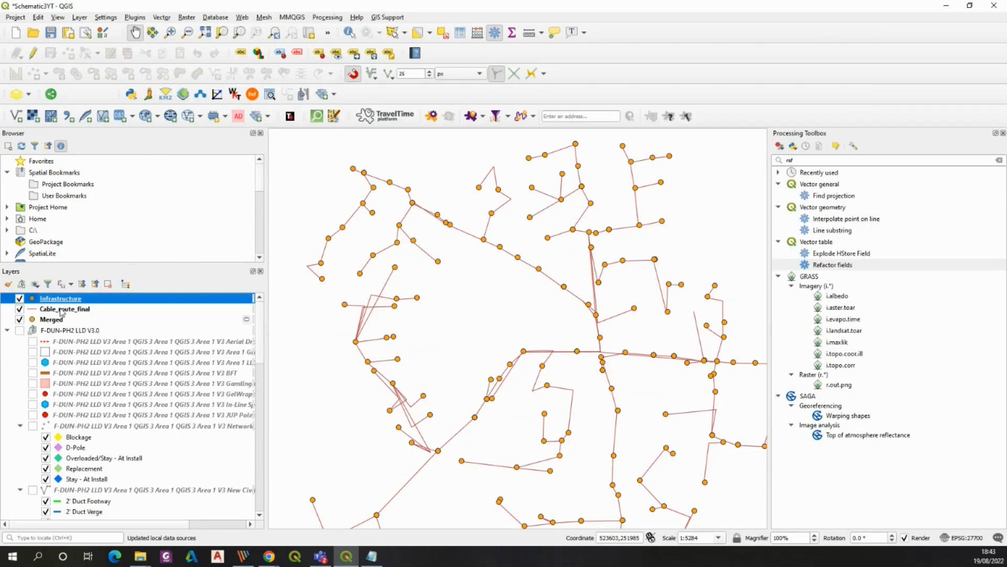
Open the Cable_route_final layer's attribute table and scroll through its records
left_click(62, 309)
right_click(62, 309)
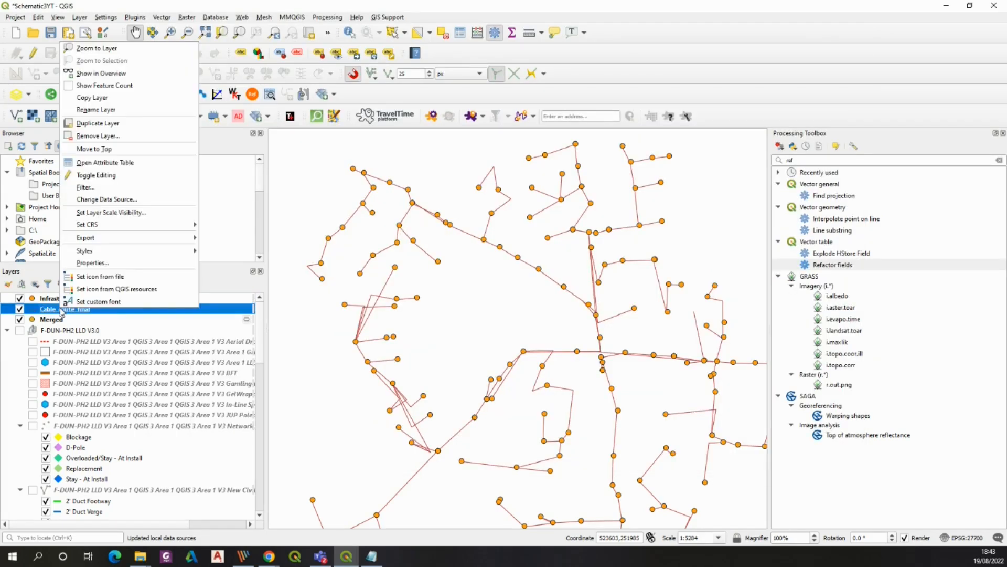
left_click(128, 161)
left_click_drag(856, 81, 846, 414)
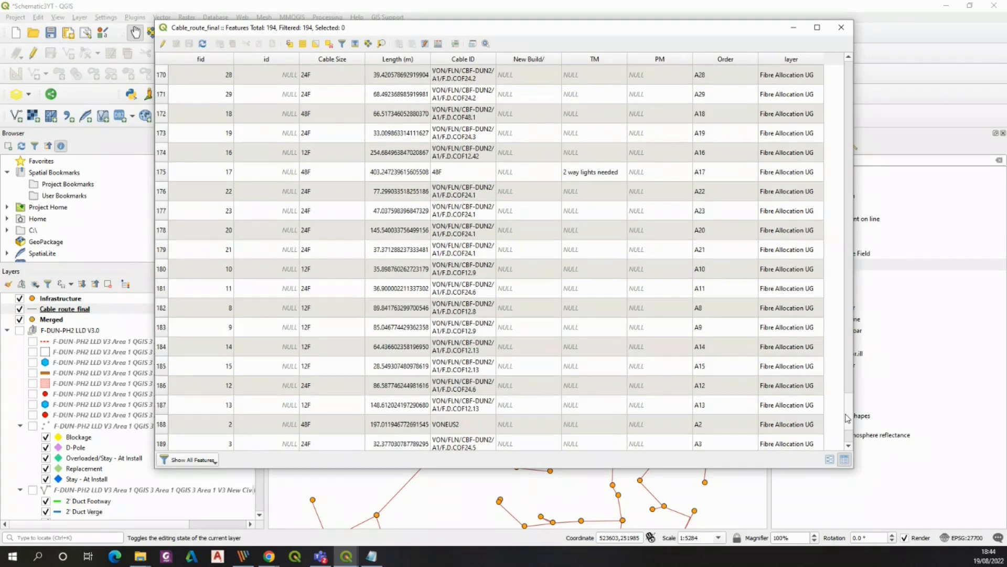
left_click(842, 27)
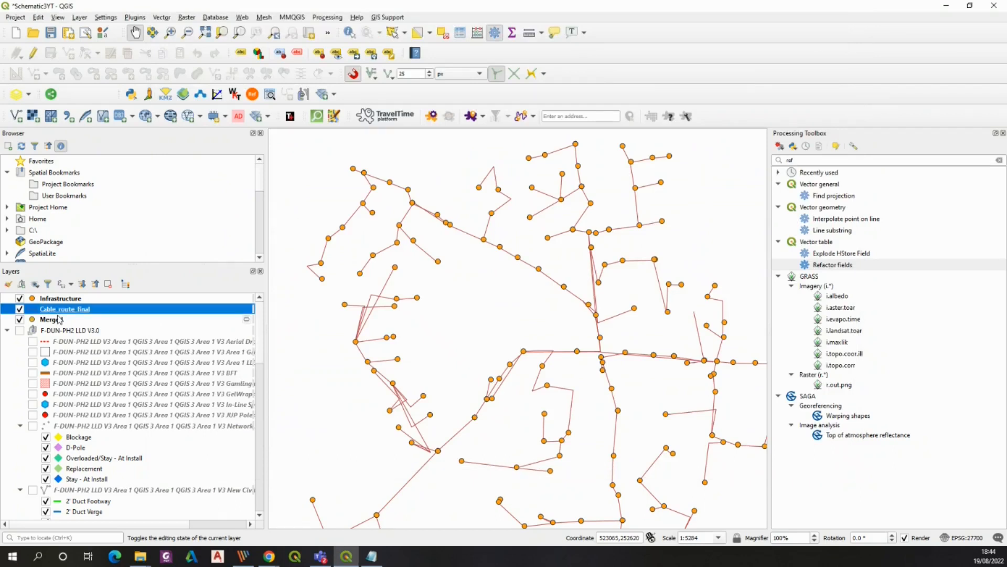
Remove the Merged layer from the project and save the project
right_click(59, 318)
left_click(83, 135)
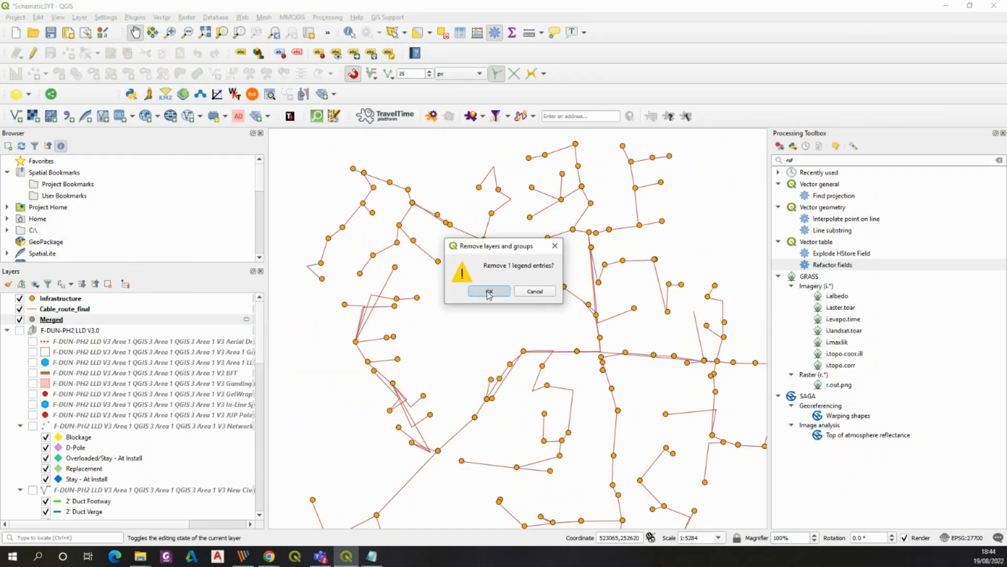
left_click(489, 291)
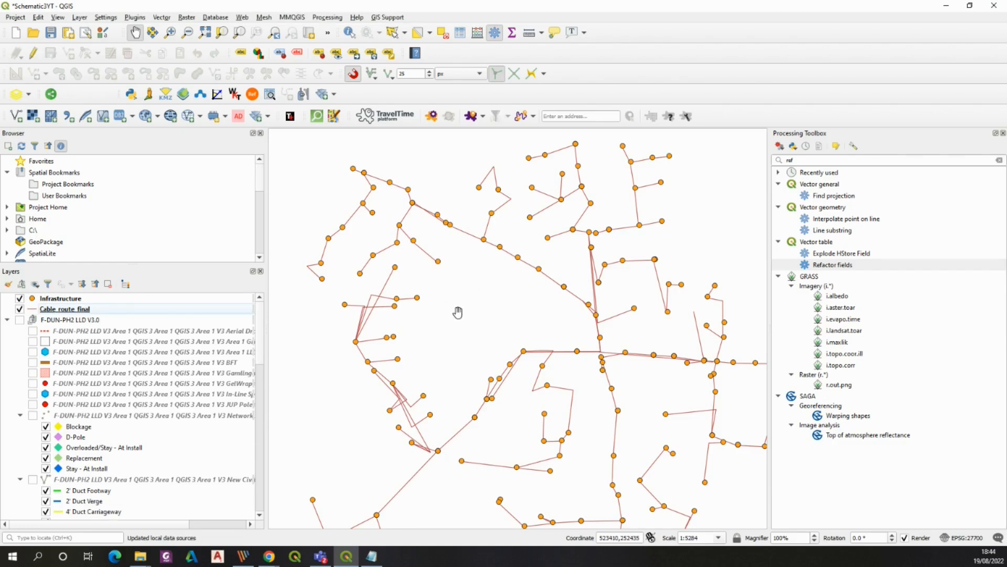
left_click(51, 34)
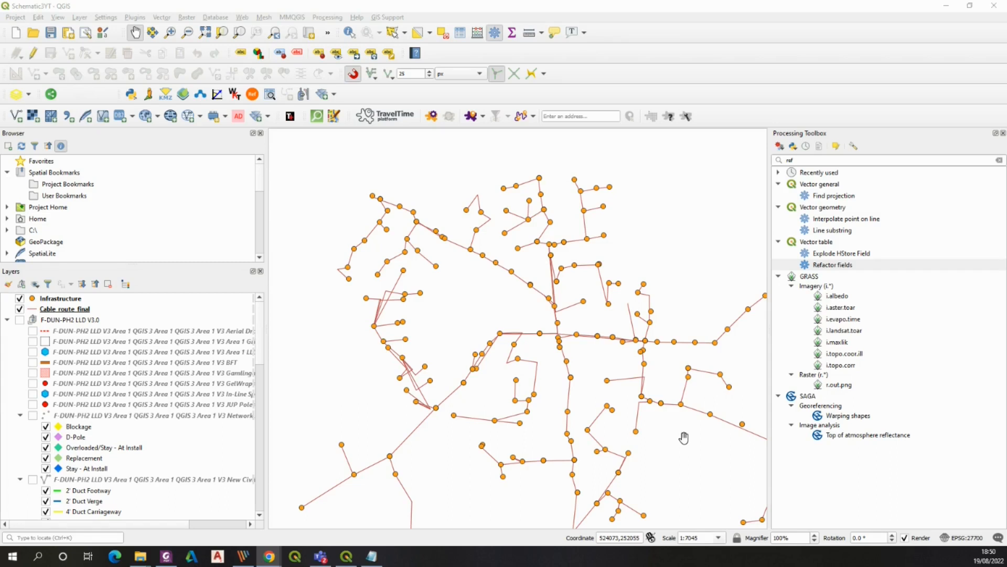
Switch to the PDF viewer and examine the reference cable schematic diagrams, zooming and panning across them
left_click(167, 556)
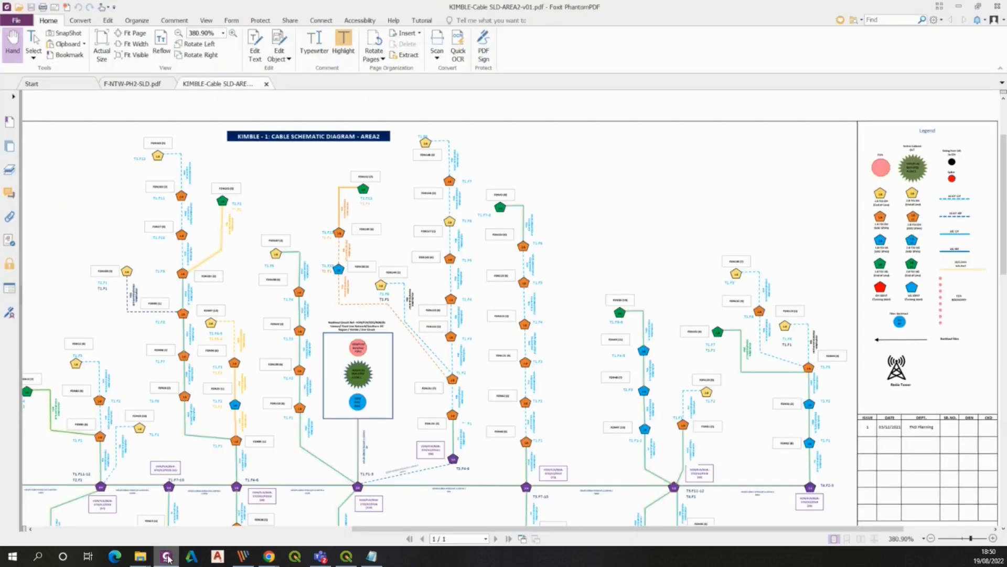
left_click_drag(211, 378, 307, 342)
left_click_drag(304, 391, 327, 386)
left_click_drag(251, 349, 416, 381)
left_click_drag(318, 430, 441, 399)
left_click_drag(386, 467, 435, 407)
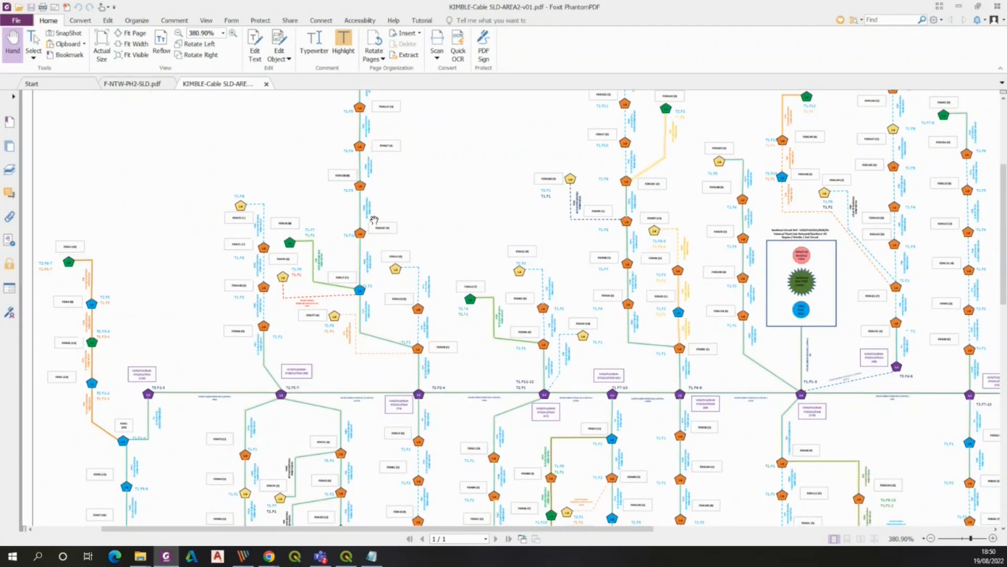
left_click_drag(374, 219, 379, 275)
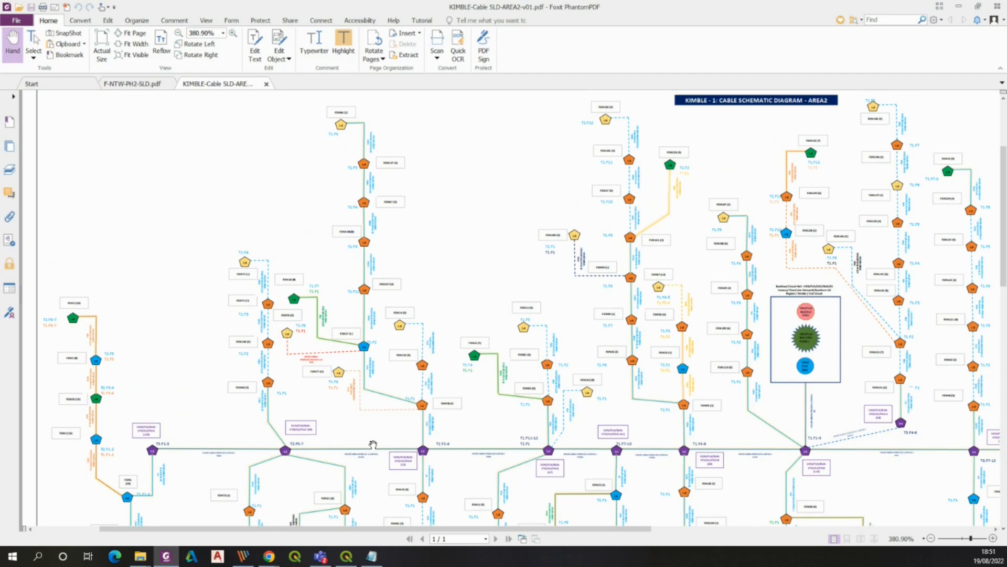
left_click(124, 84)
left_click(992, 538)
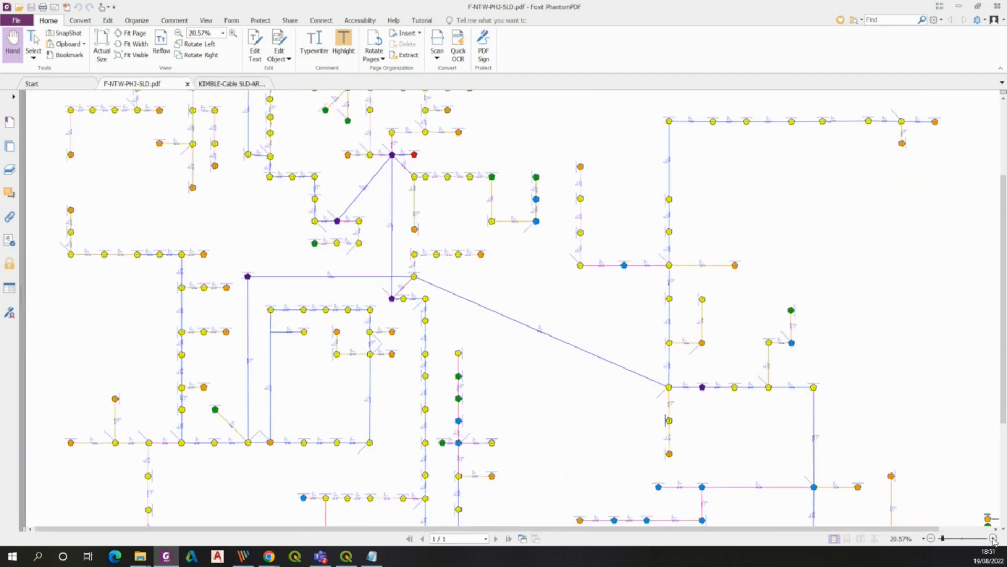
left_click(993, 538)
left_click(992, 538)
left_click(992, 538)
left_click(992, 538)
left_click(993, 539)
left_click(992, 538)
left_click(993, 539)
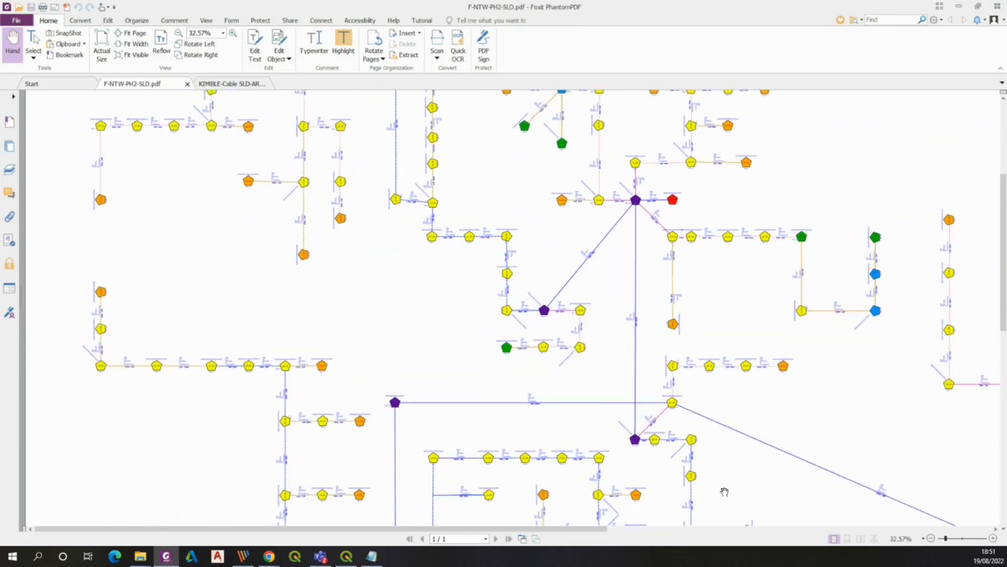
left_click_drag(555, 396, 372, 299)
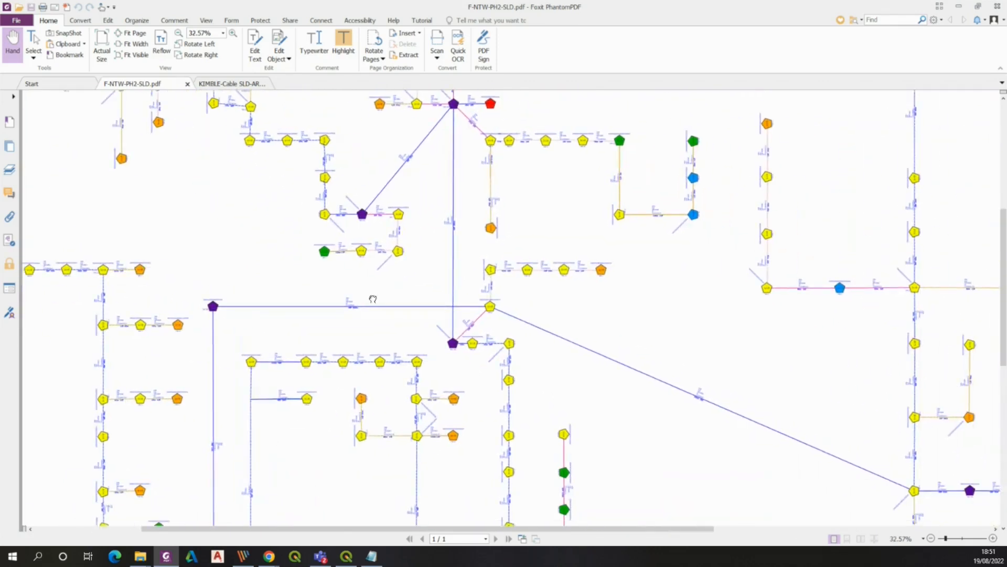
left_click(958, 7)
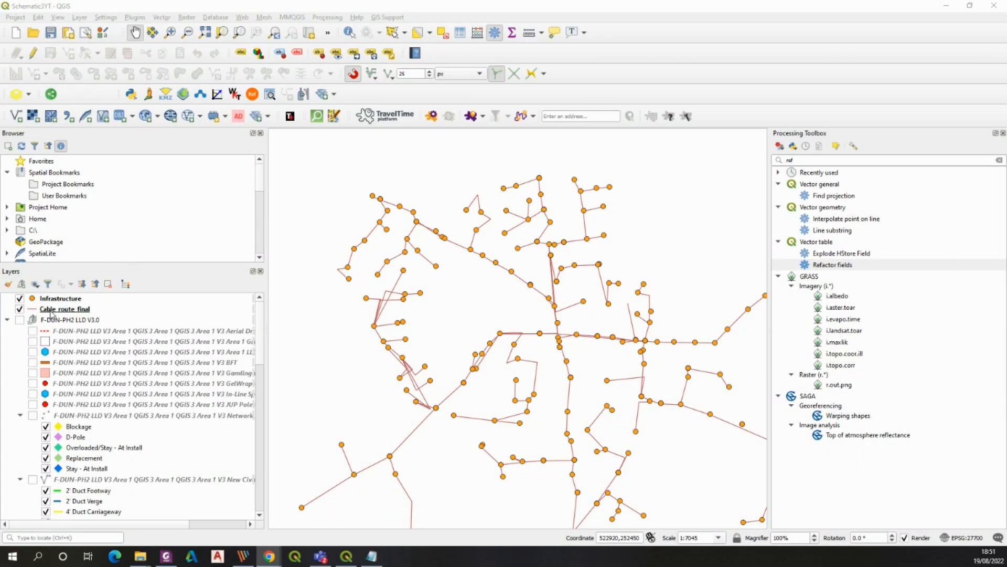
Open the Infrastructure layer's properties and switch its symbology to Categorized
left_click(59, 298)
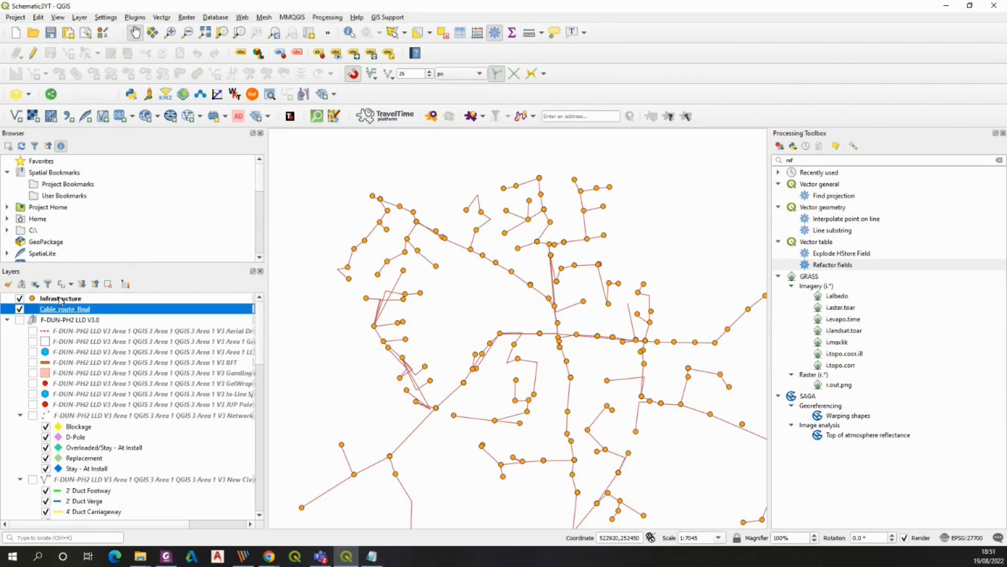
right_click(61, 299)
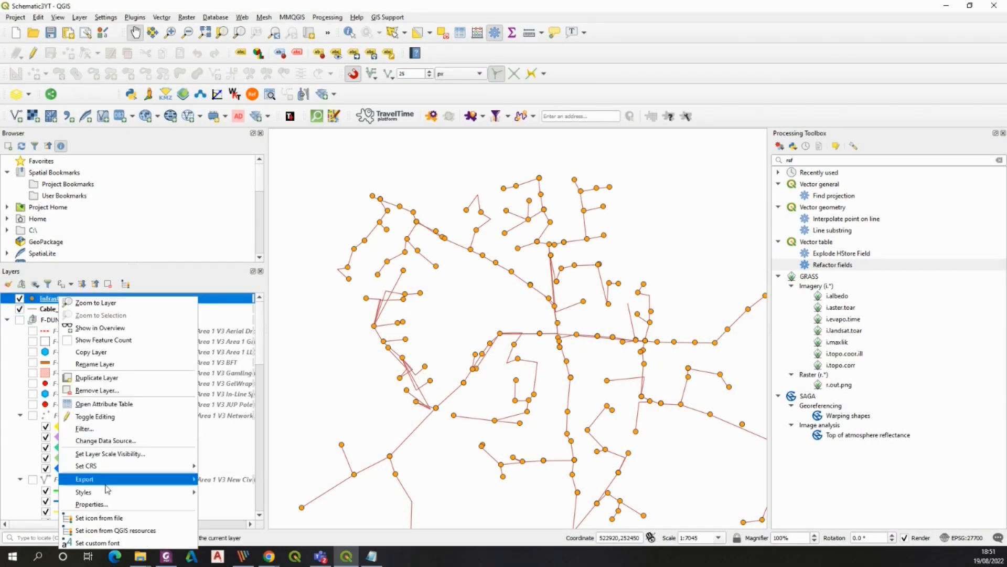
left_click(105, 504)
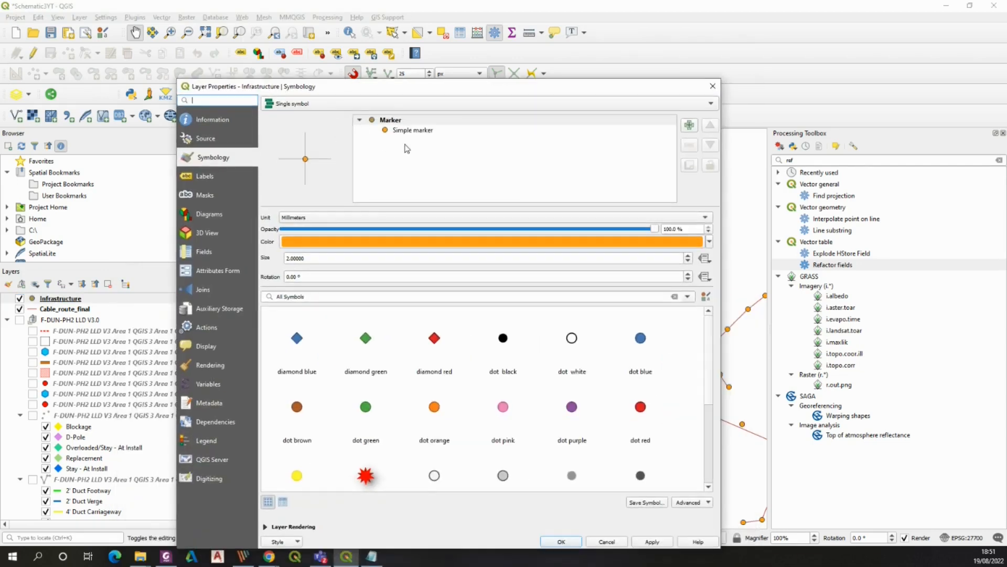
left_click(679, 105)
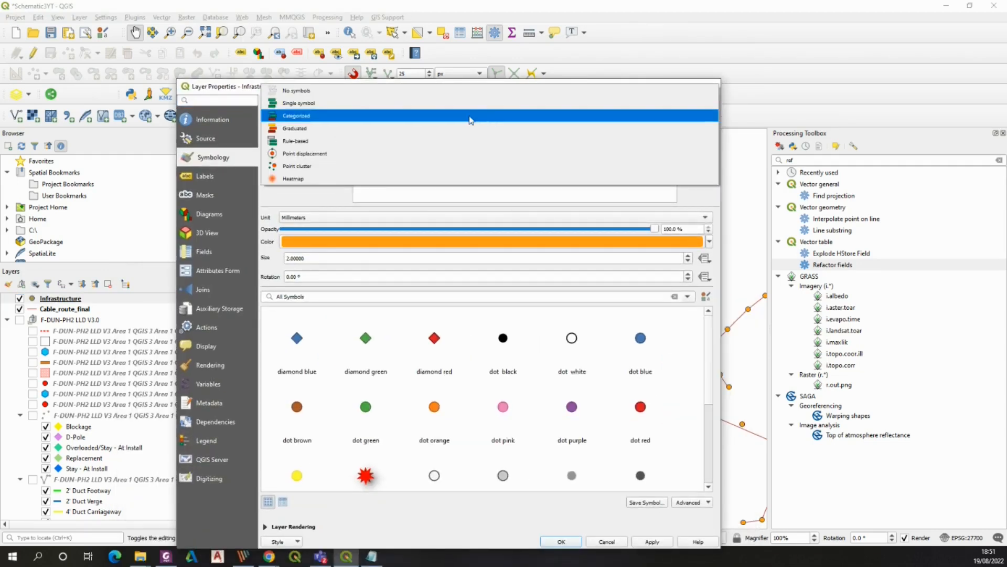
left_click(471, 116)
Set the categorization field to layer
left_click(692, 121)
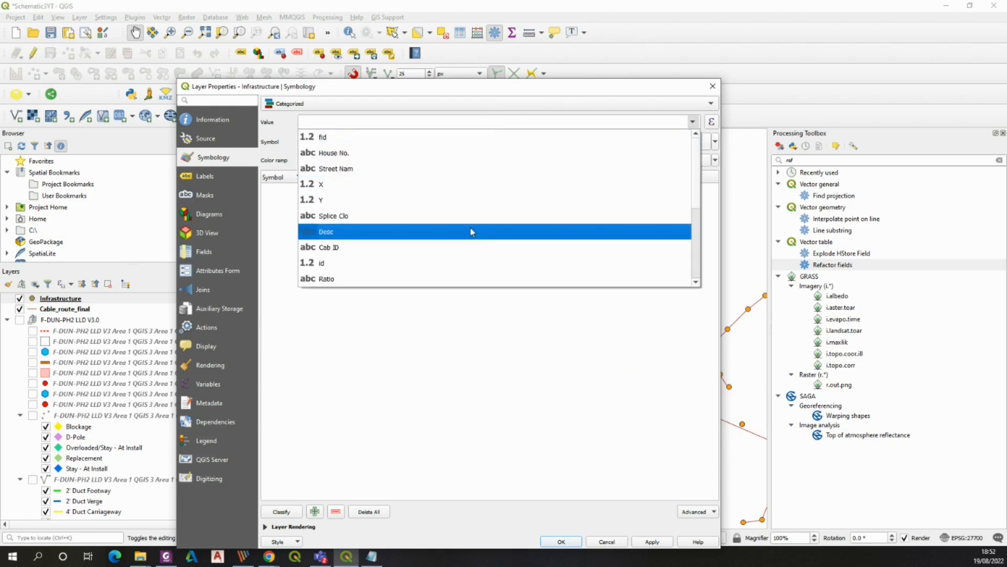
scroll(479, 217, "down", 3)
left_click(354, 278)
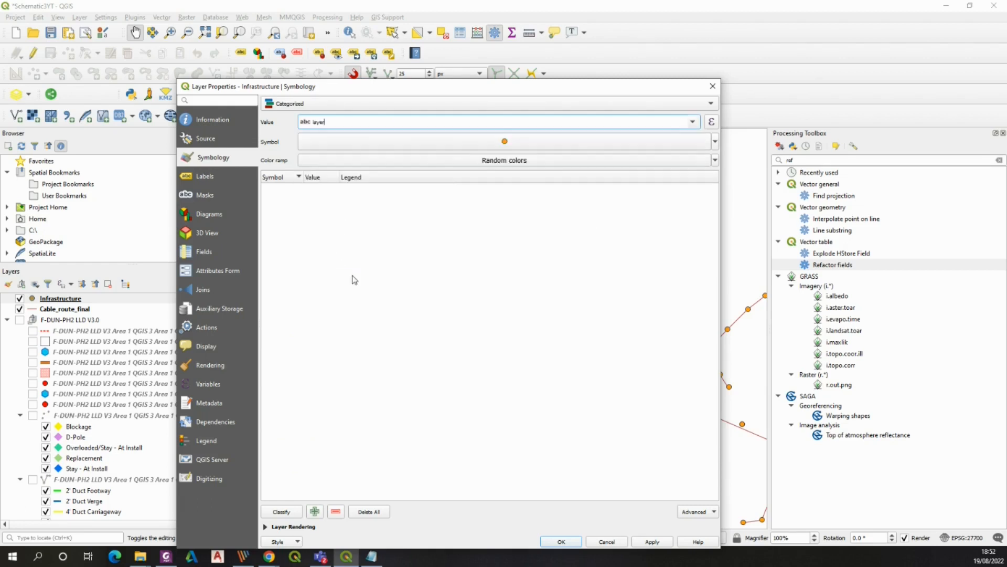
Change the base marker symbol's shape to a pentagon
left_click(505, 141)
left_click(367, 144)
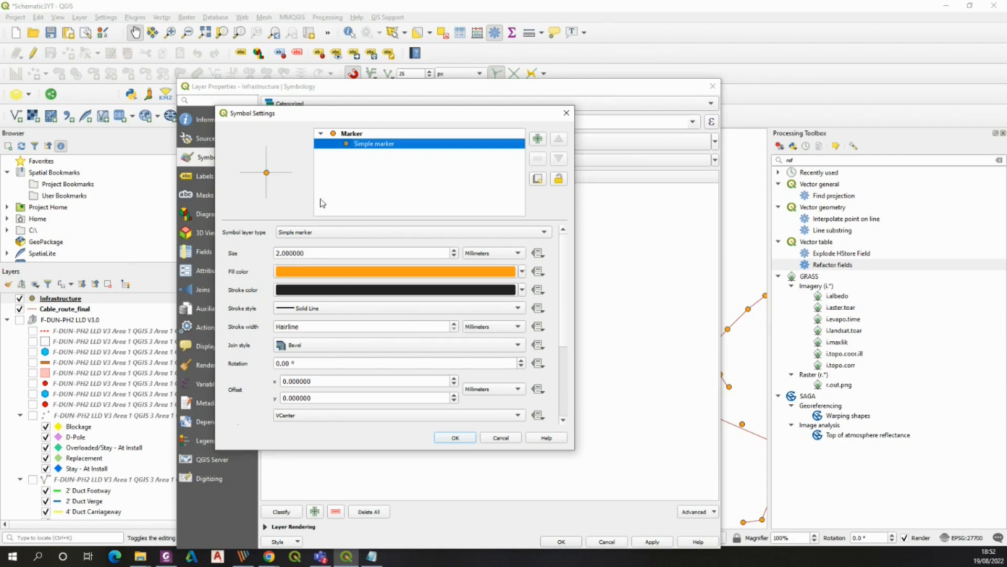
scroll(571, 301, "down", 5)
left_click(285, 337)
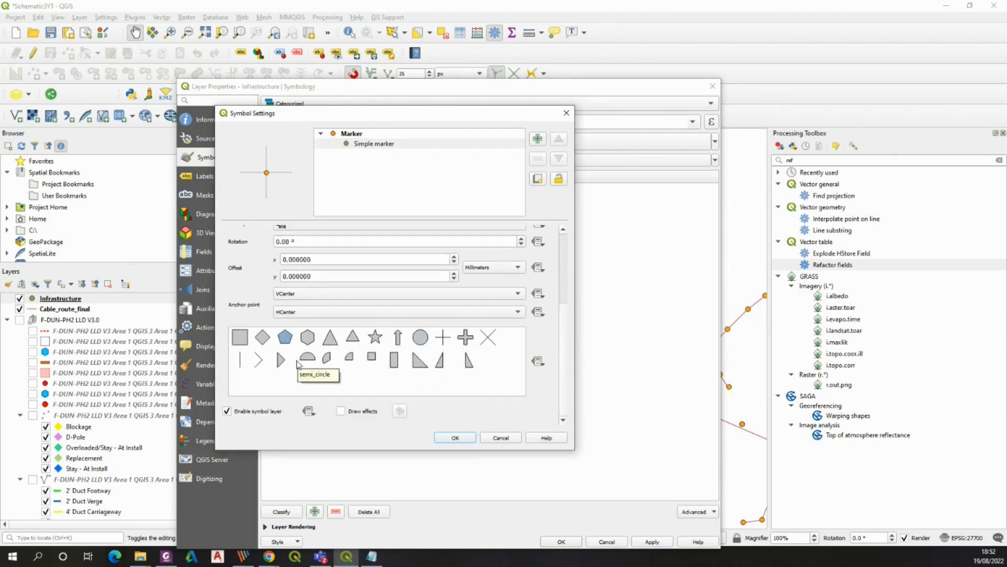
left_click(455, 437)
Classify the categories and remove the all-other-values category
left_click(281, 512)
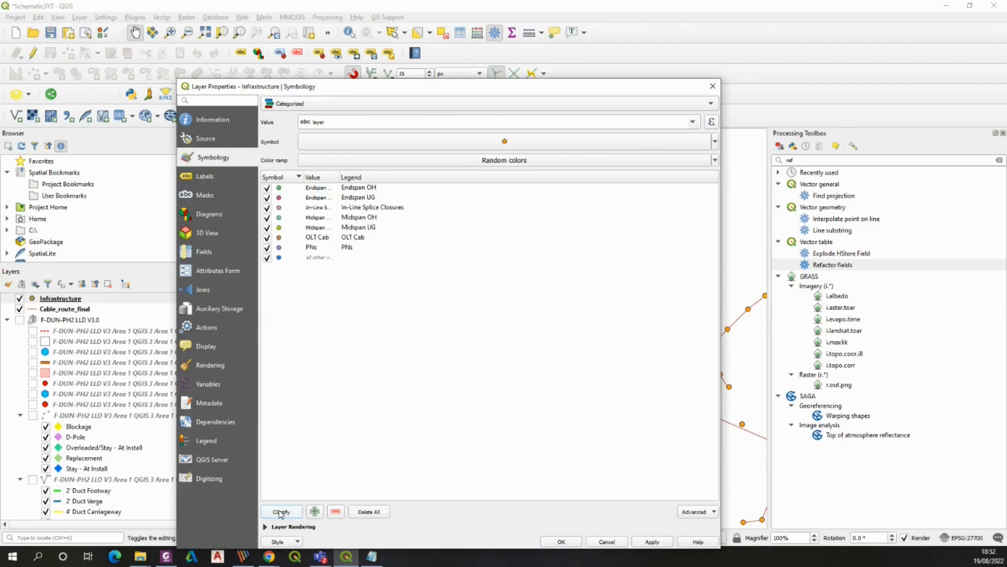
left_click(321, 257)
right_click(321, 259)
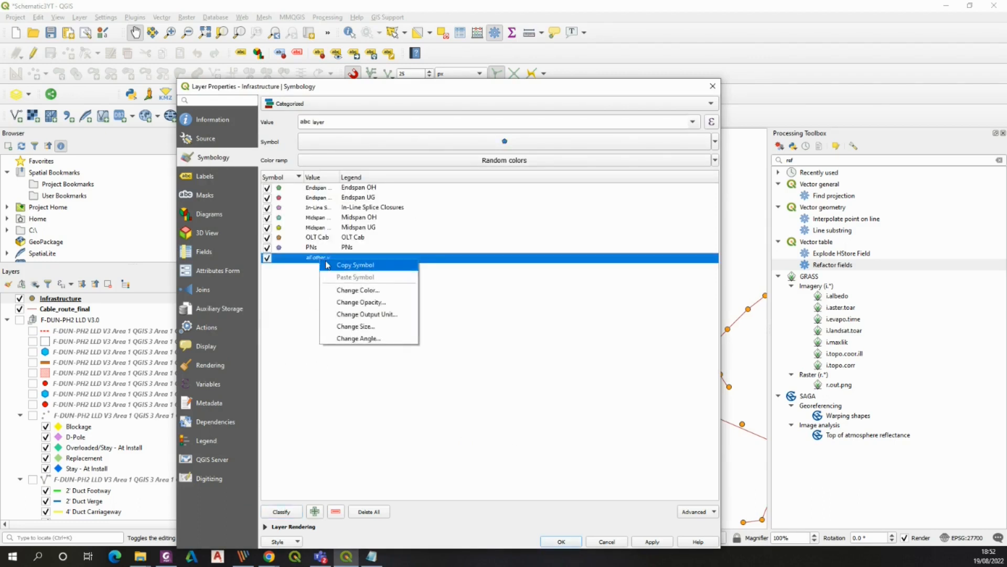
left_click(352, 490)
left_click(313, 259)
left_click(336, 512)
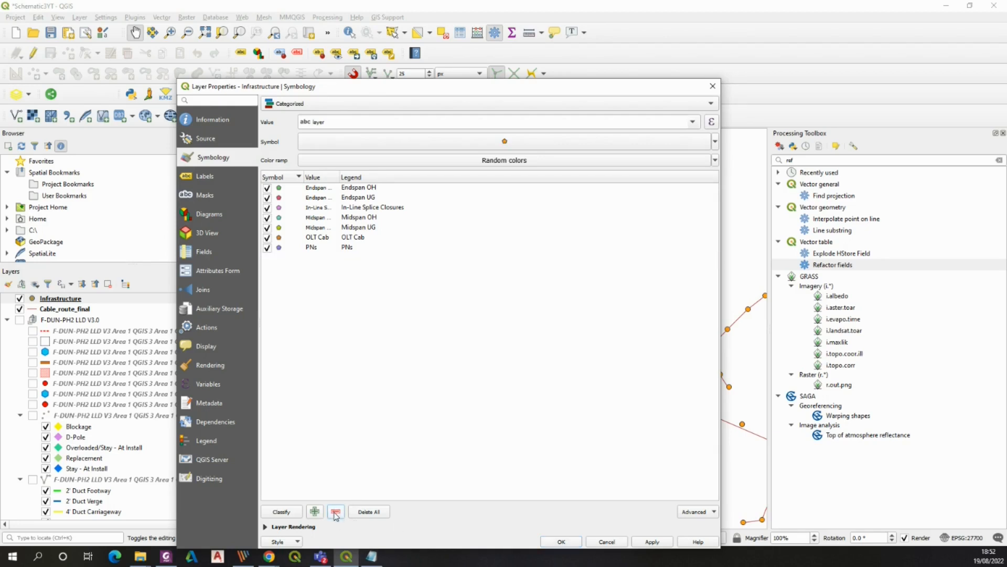
Widen the Value column, review the base symbol, and apply the categorized symbology
left_click_drag(339, 177, 382, 190)
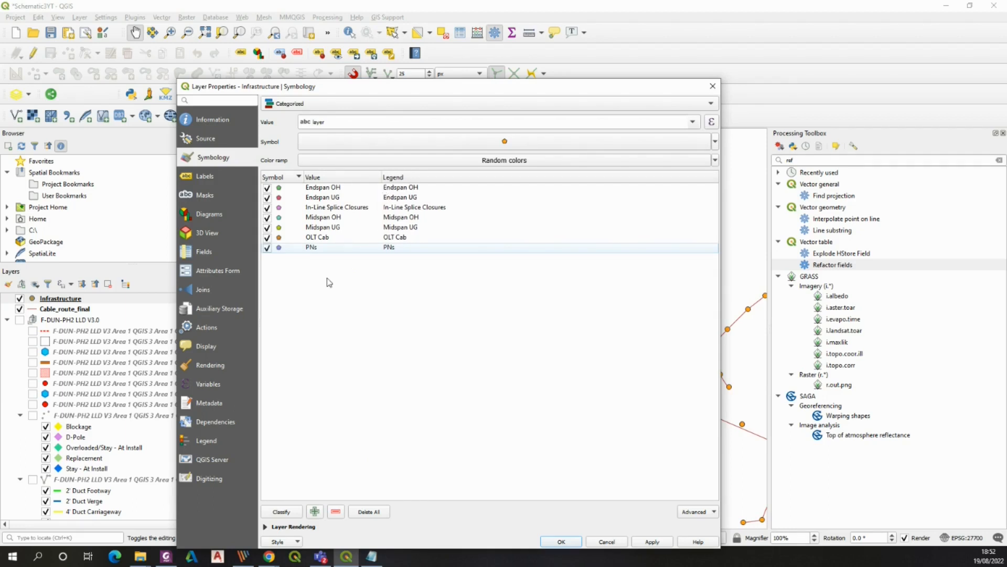
left_click(477, 143)
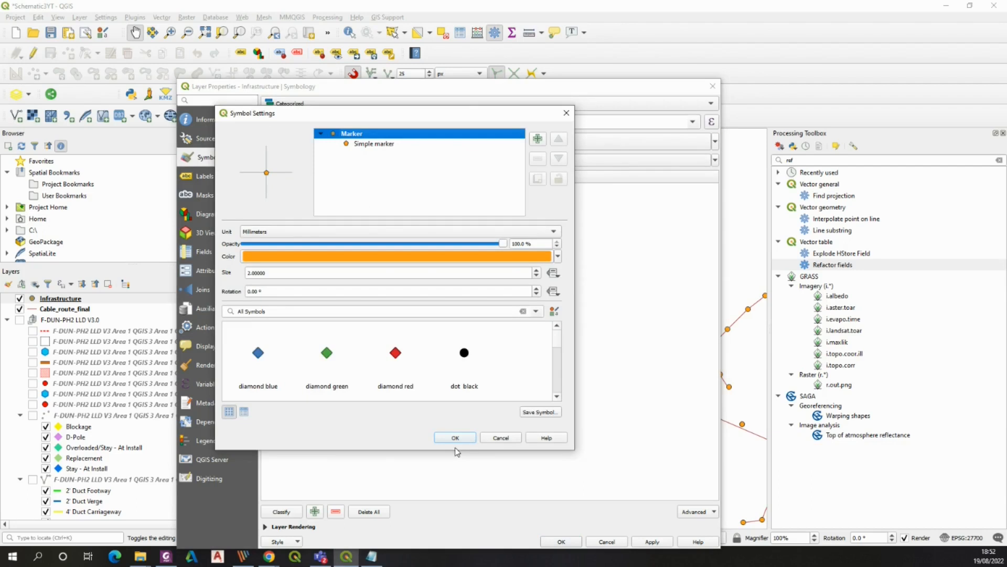
left_click(445, 436)
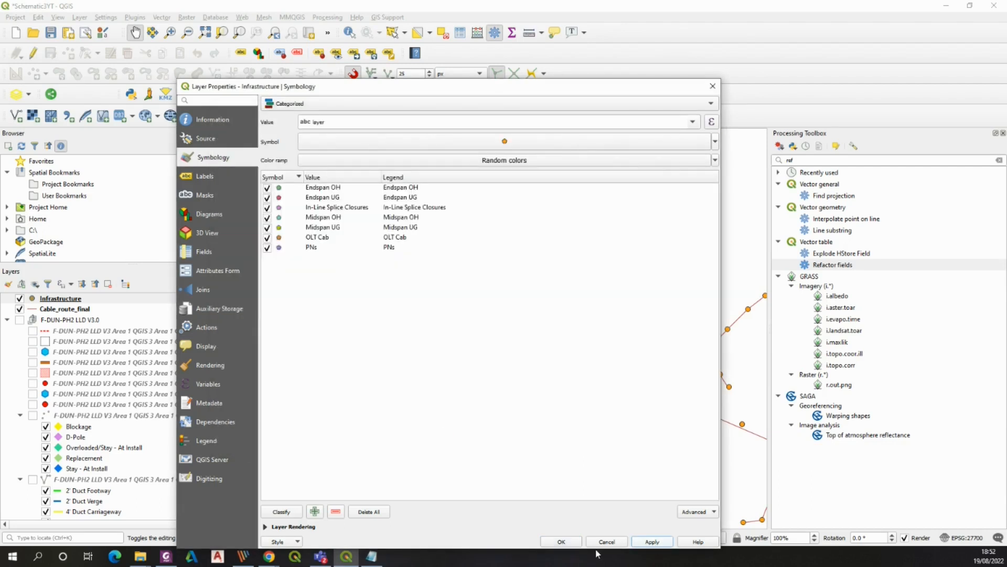
left_click(565, 545)
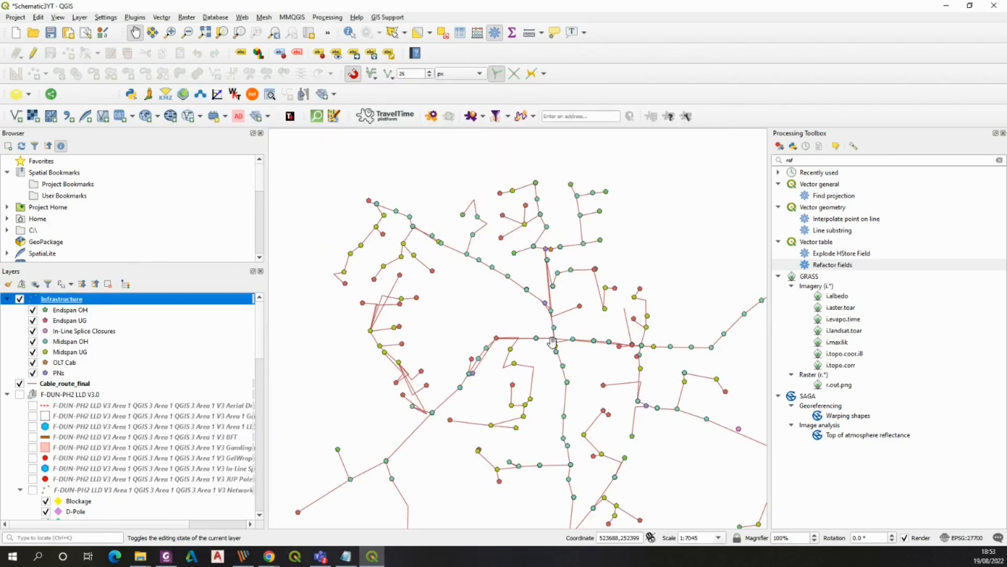
Set the Infrastructure layer's base marker unit to Map Units and apply the categorized symbology
scroll(553, 342, "up", 2)
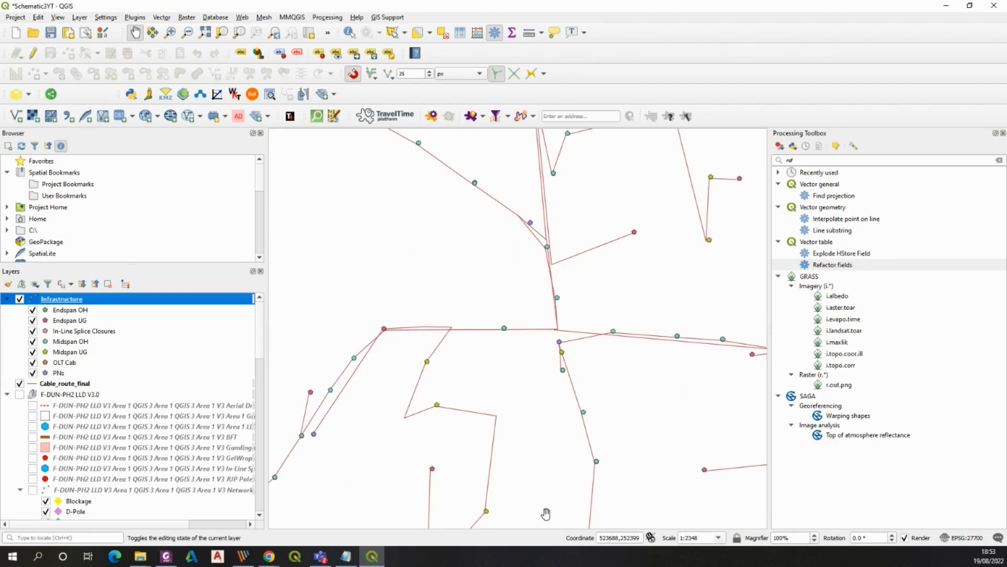
scroll(546, 514, "down", 1)
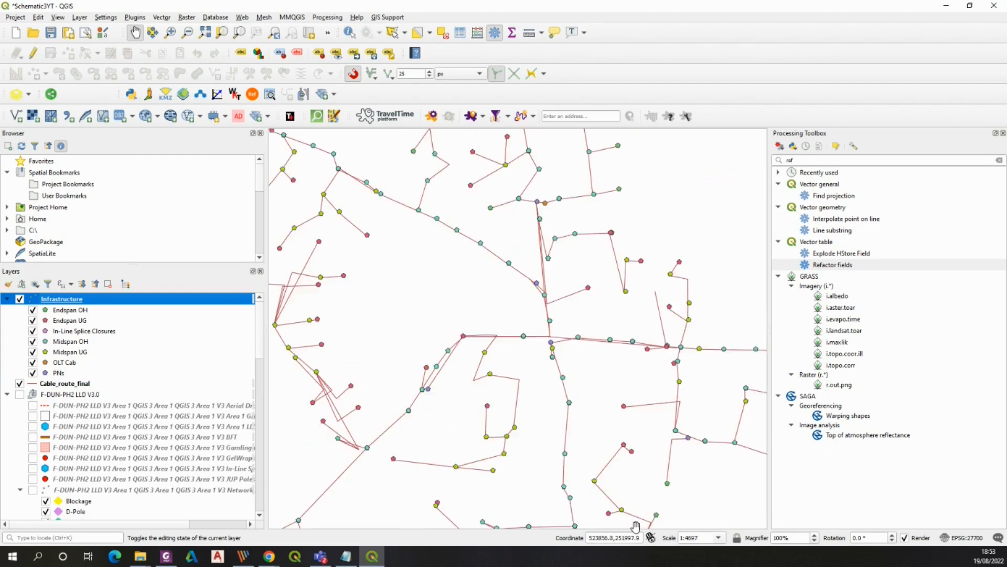
double_click(692, 537)
type("700")
key("Return")
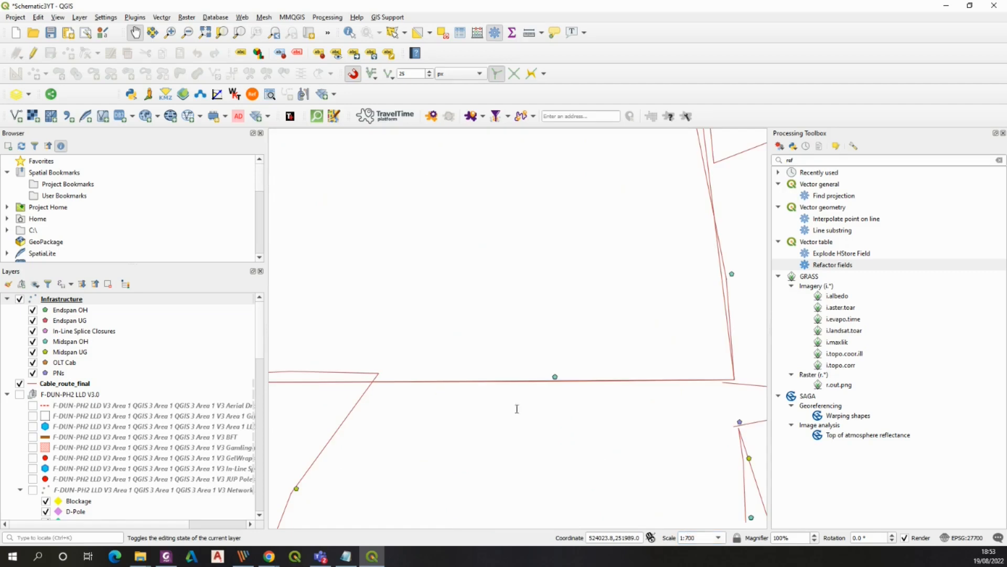
right_click(76, 299)
left_click(133, 510)
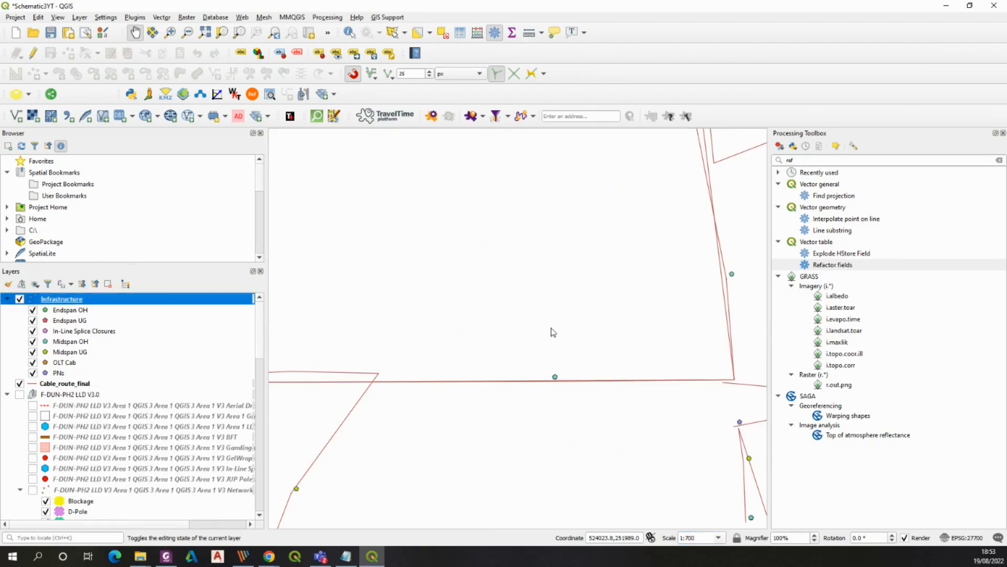
left_click(481, 145)
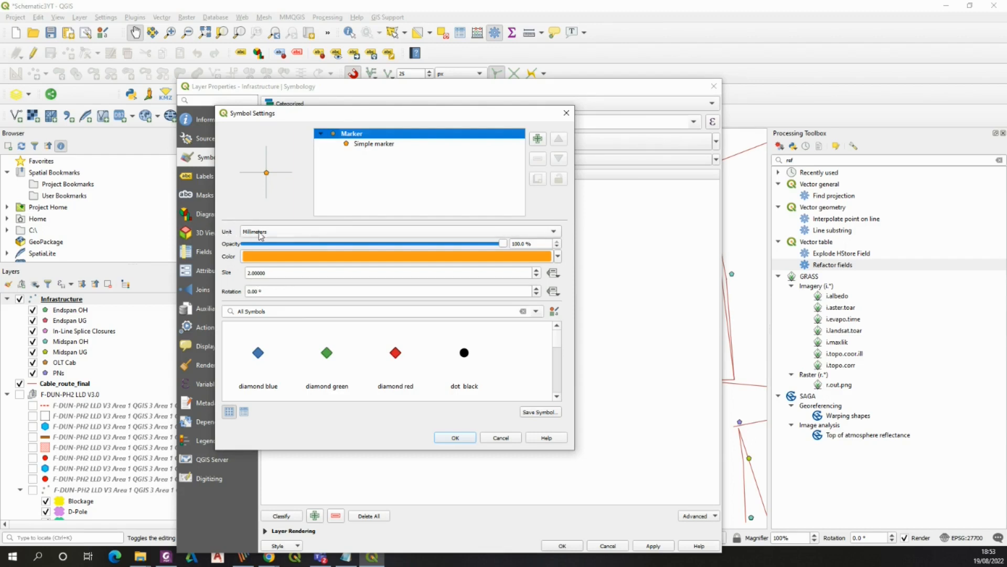
left_click(327, 235)
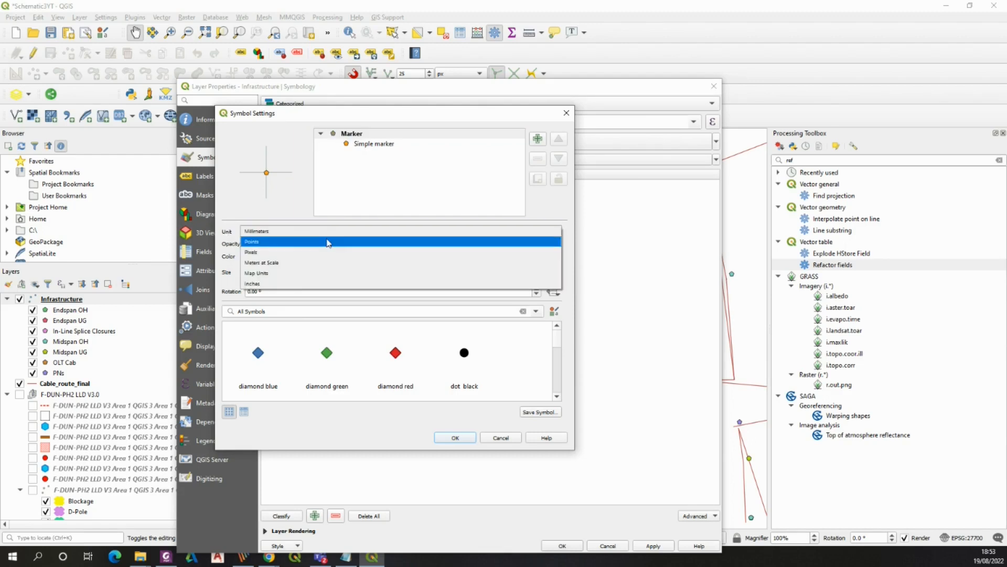
left_click(292, 273)
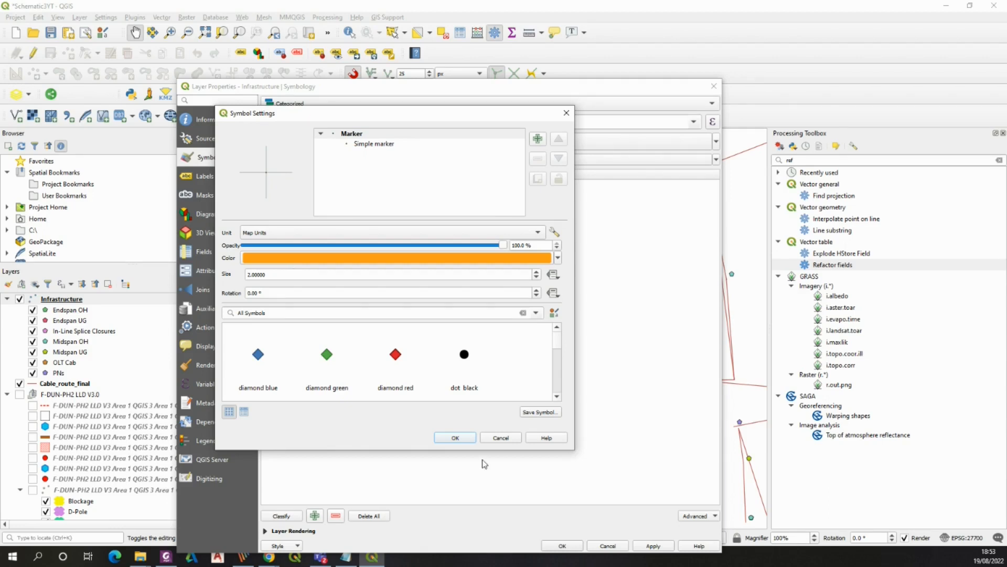
left_click(455, 437)
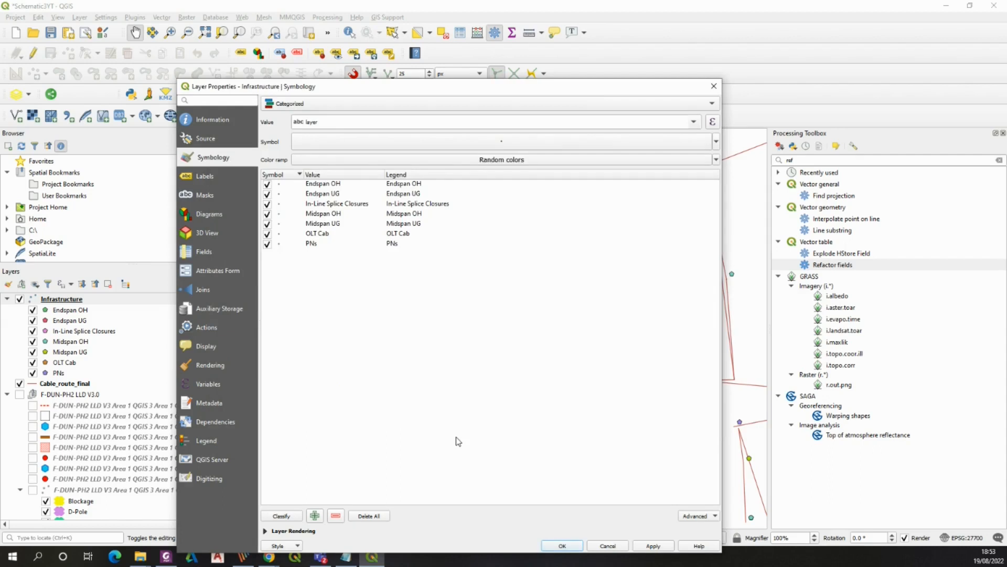
left_click(573, 544)
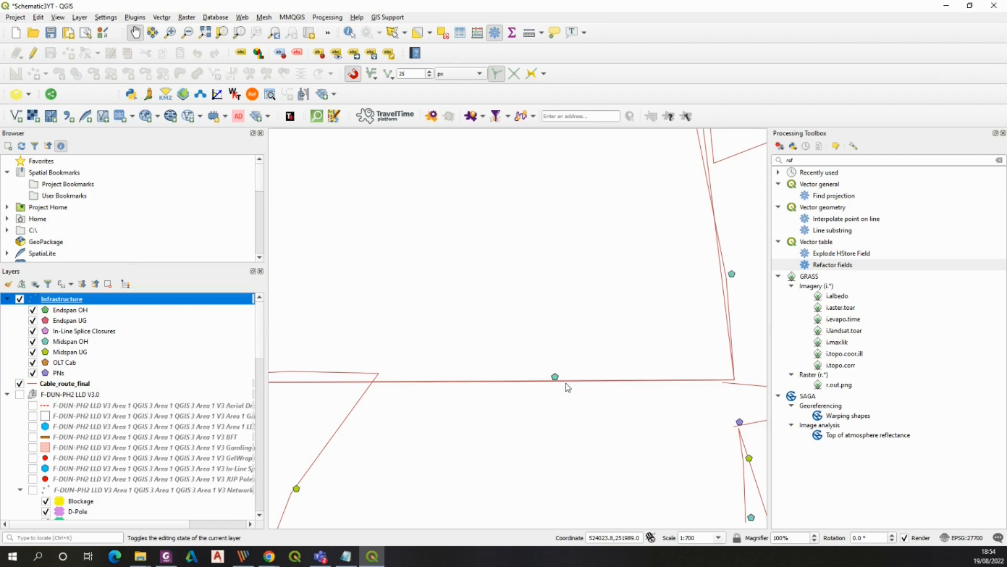
Enlarge the Infrastructure base marker size and apply the symbology
scroll(564, 380, "up", 2)
right_click(65, 300)
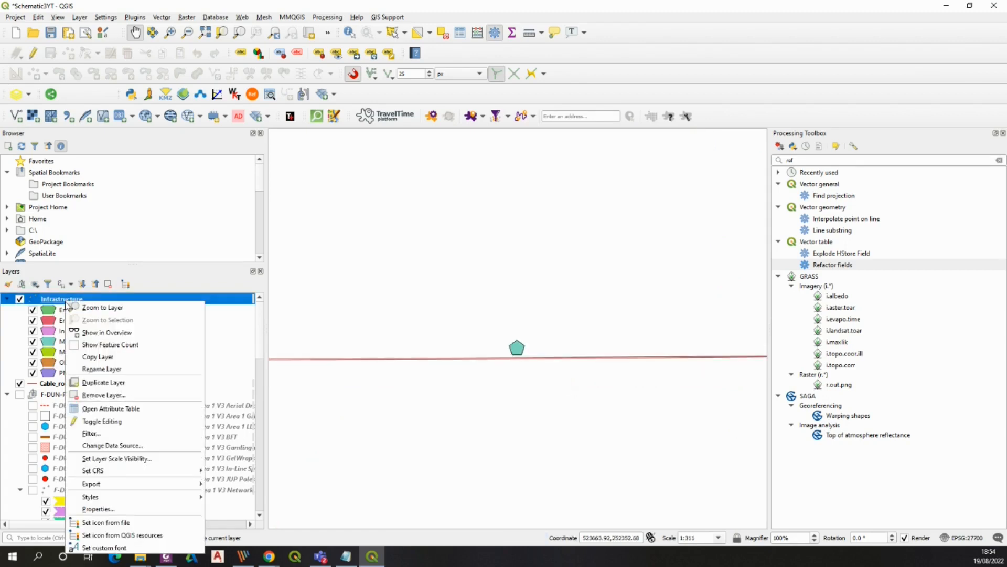
left_click(97, 509)
left_click(252, 274)
left_click_drag(252, 274, 241, 277)
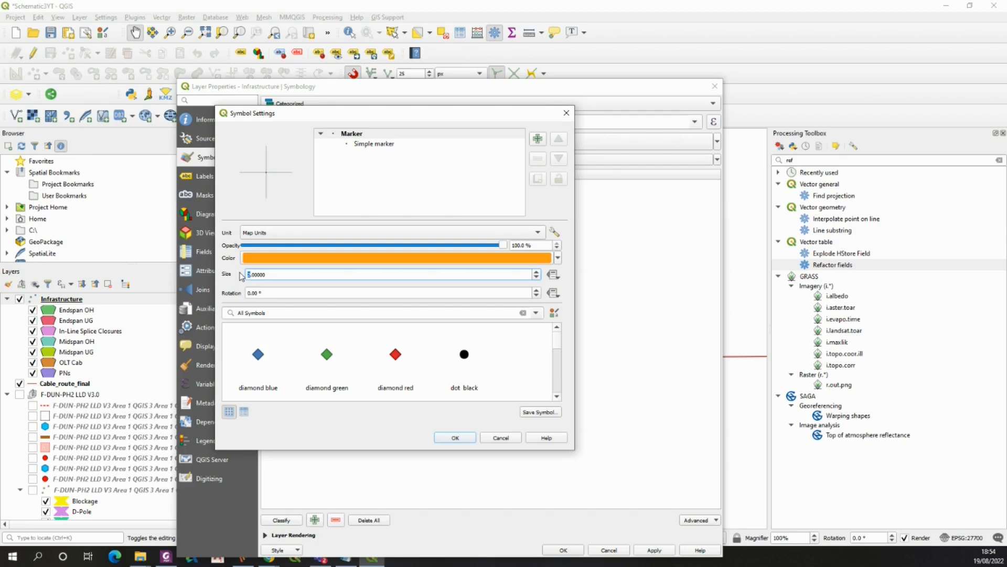
left_click(455, 437)
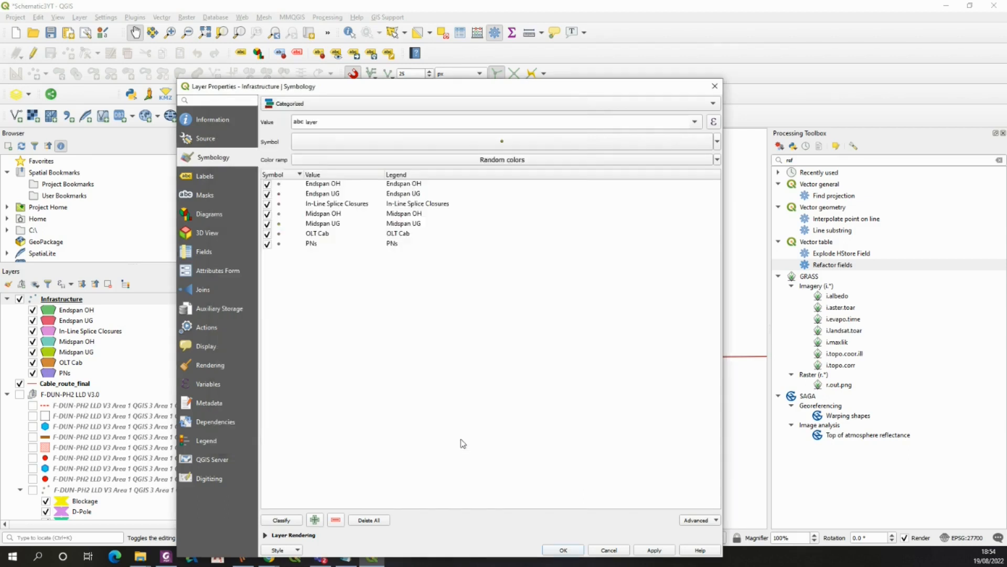
left_click(572, 550)
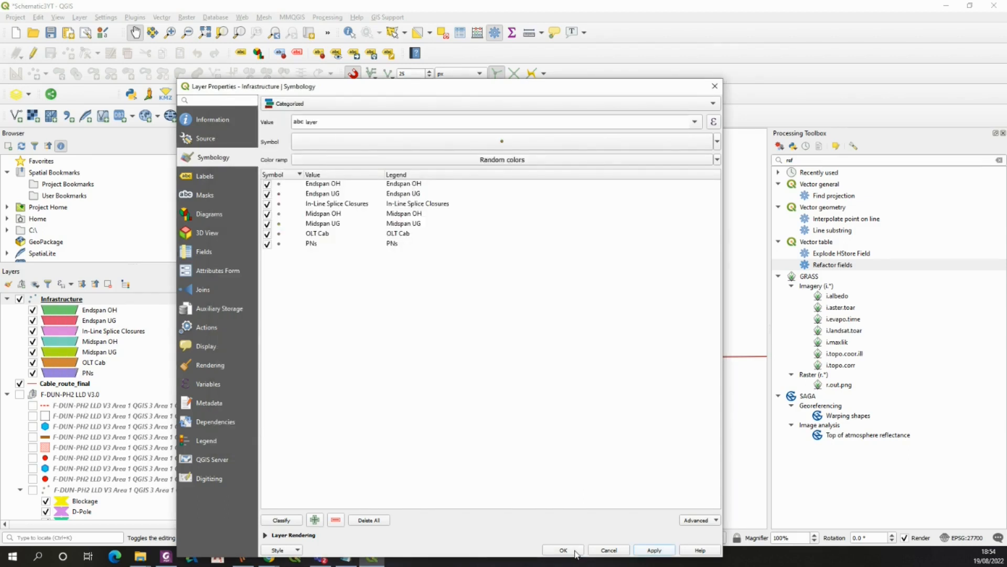
left_click(575, 550)
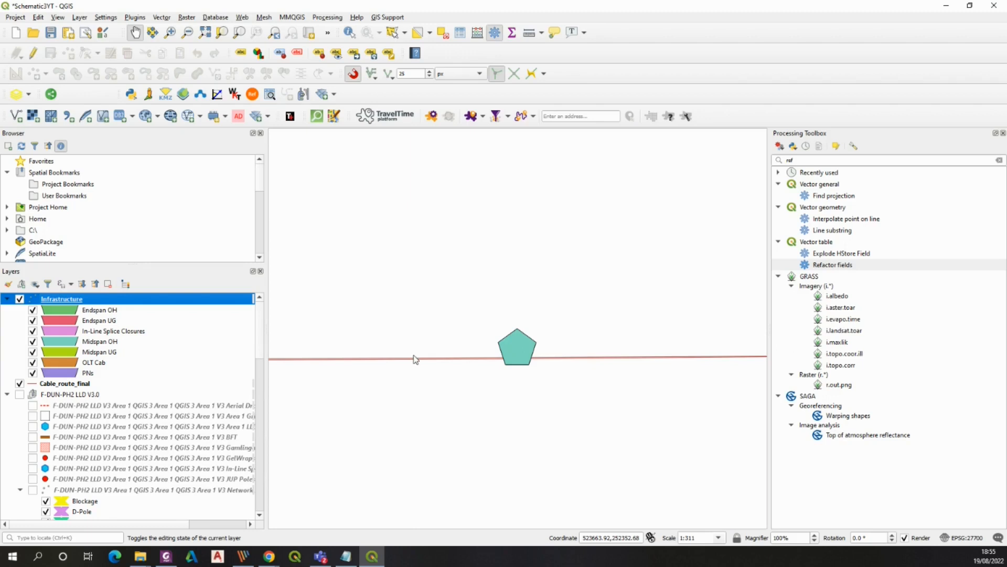
Search the Processing Toolbox for sty and open the Set layer style tool
scroll(414, 357, "down", 2)
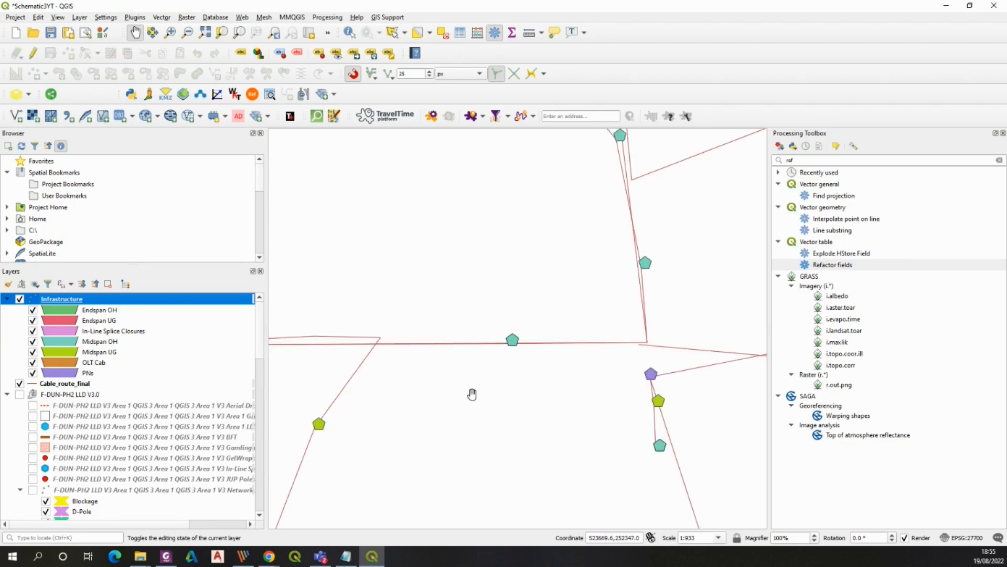
left_click(802, 162)
left_click_drag(803, 163, 784, 163)
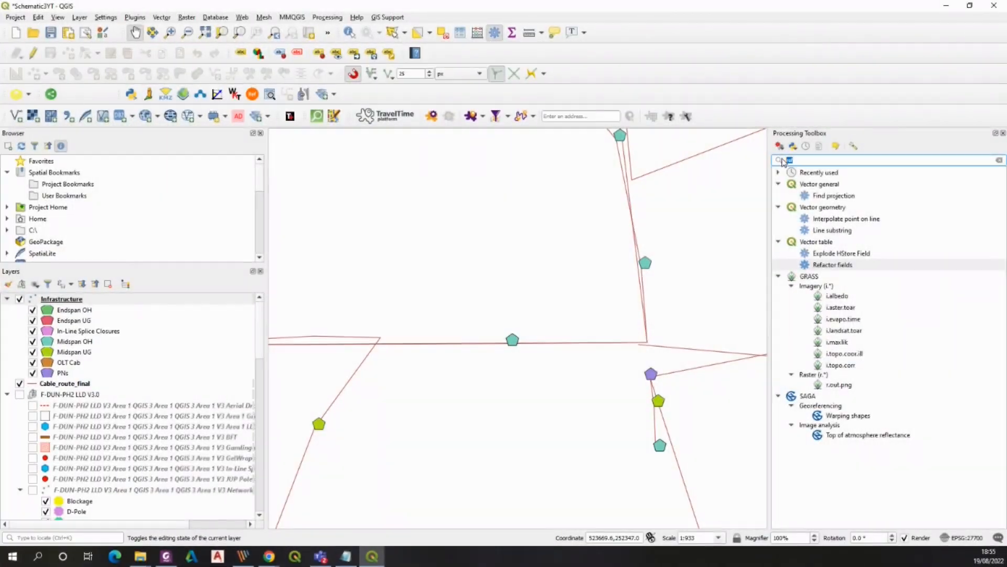
type("y")
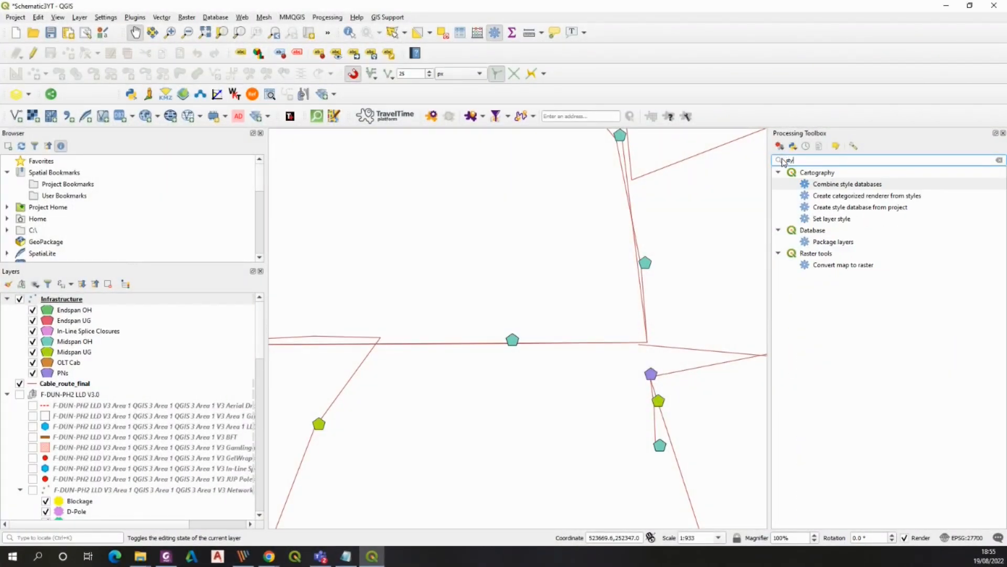
double_click(836, 219)
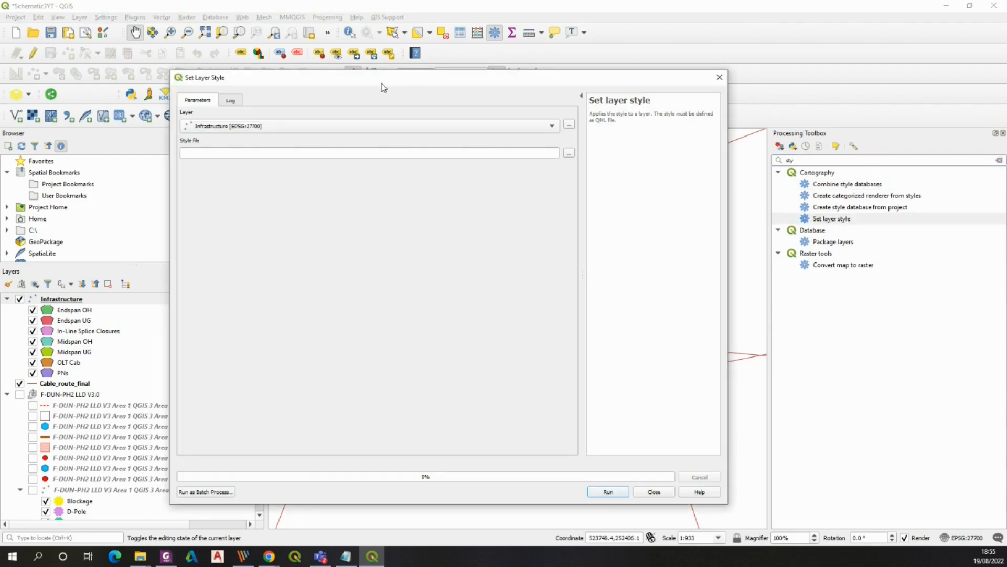
left_click_drag(378, 80, 530, 97)
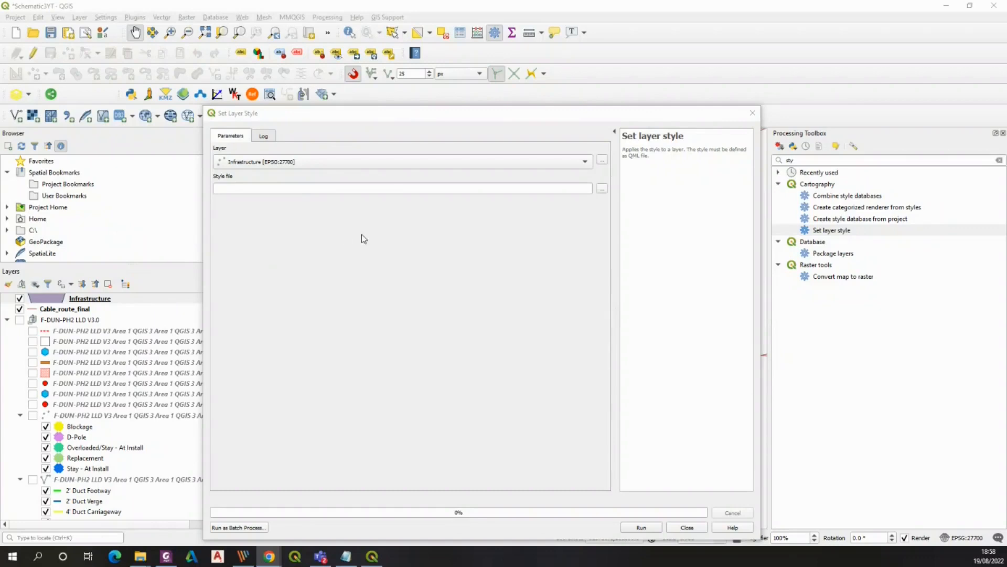
Run Set layer style on Infrastructure with the SLD - PNs v3 QML style file, then close the tool
left_click(601, 189)
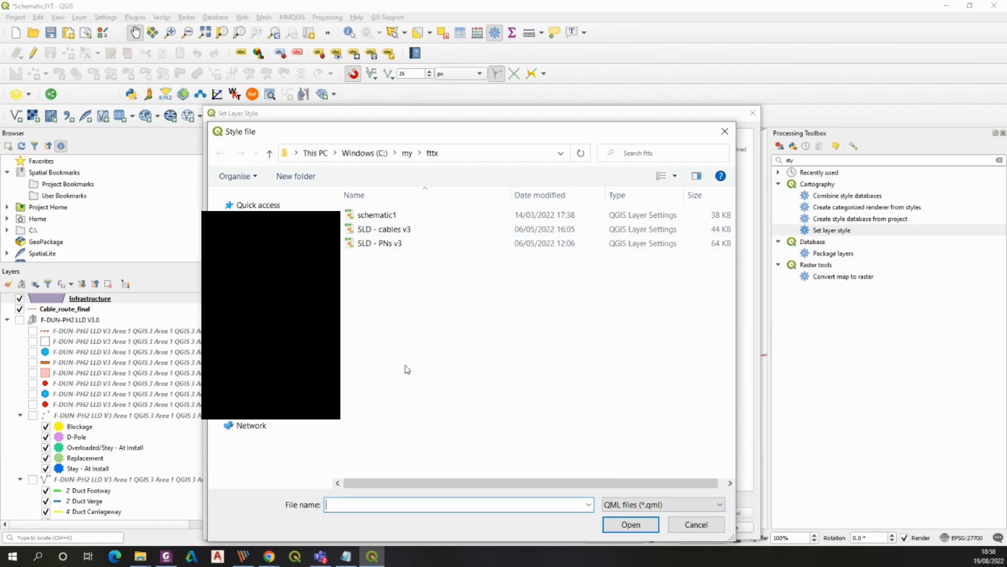
left_click(376, 246)
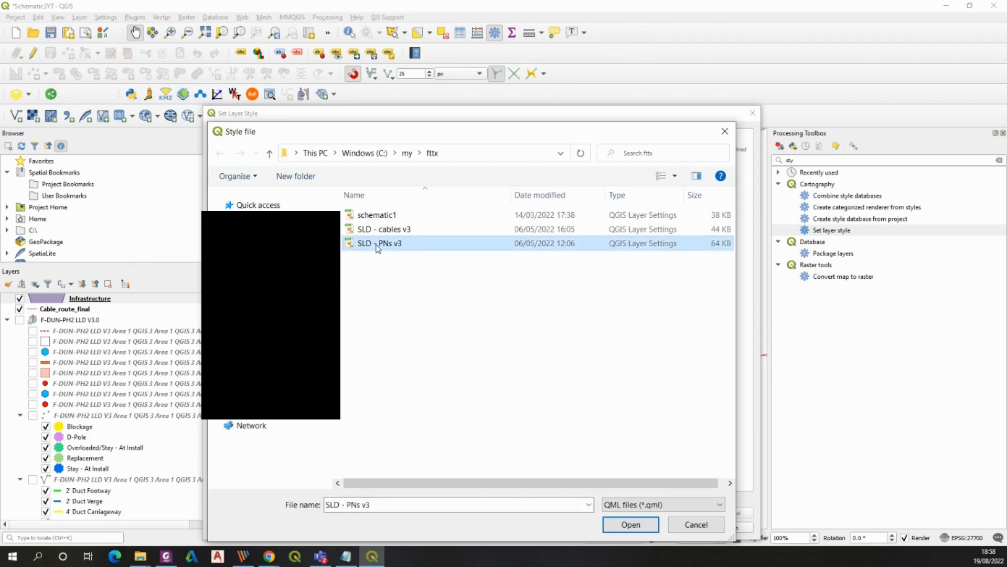
left_click(631, 524)
left_click(643, 528)
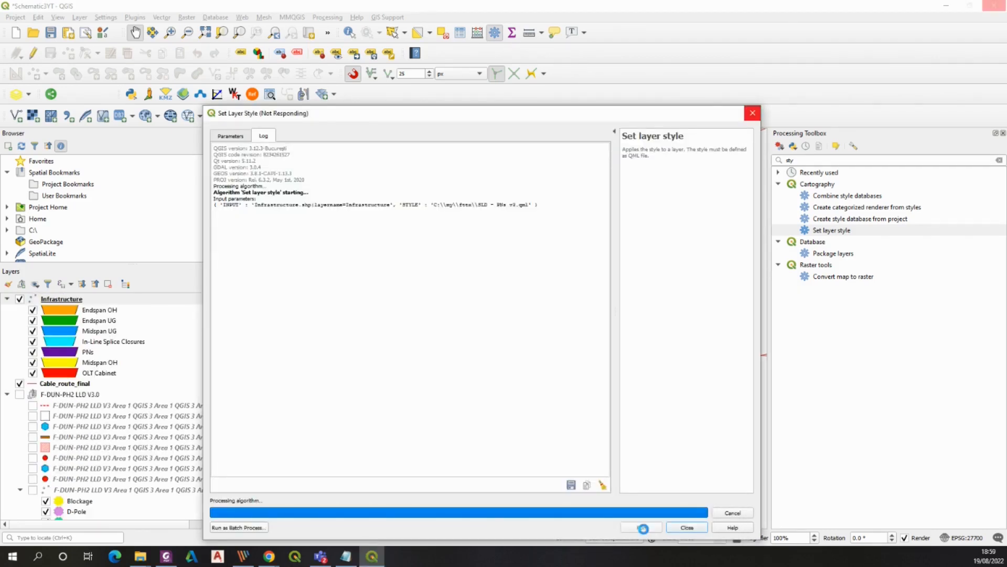
left_click(752, 113)
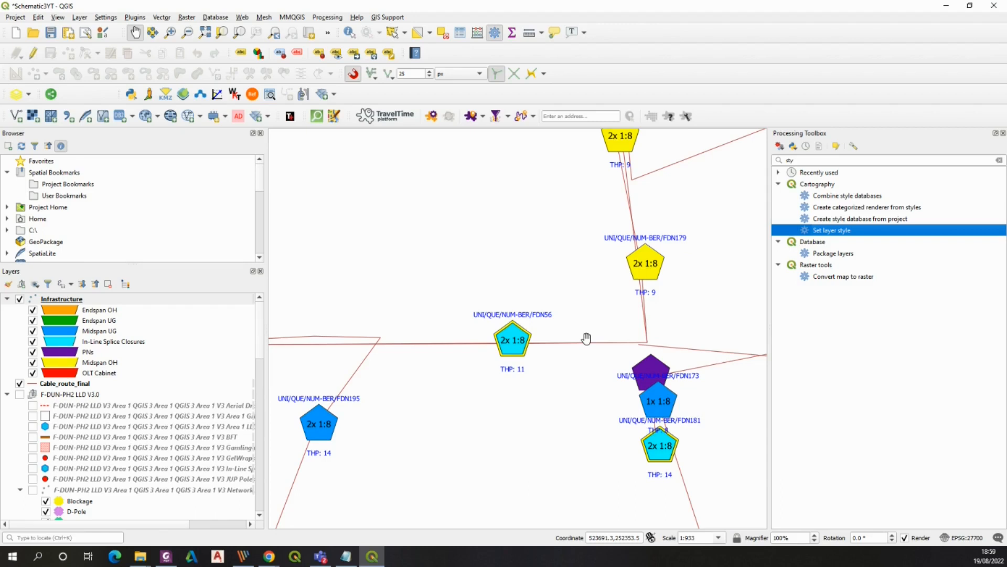
Review the loaded marker settings and rule-based labels in the Infrastructure layer properties
right_click(88, 302)
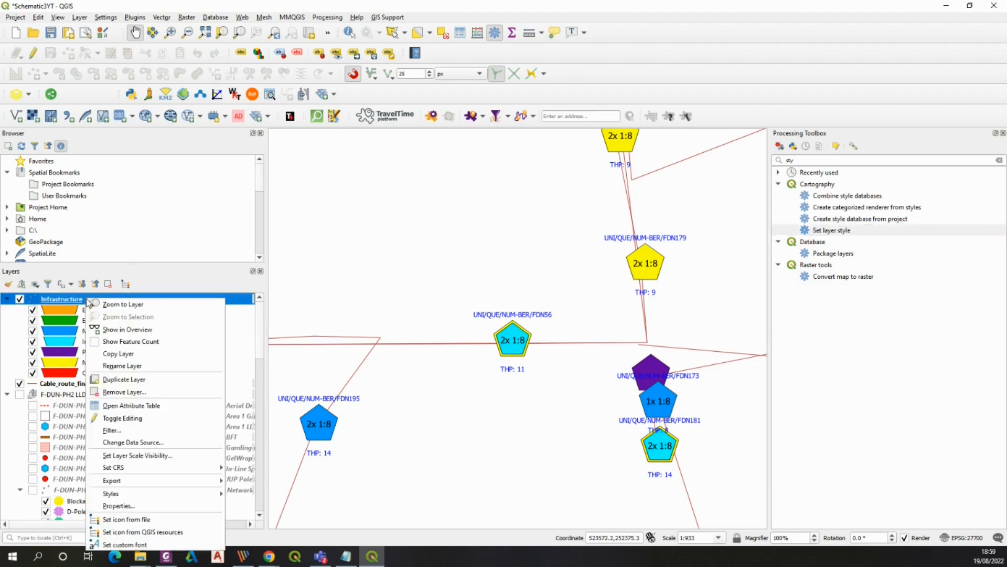
left_click(119, 505)
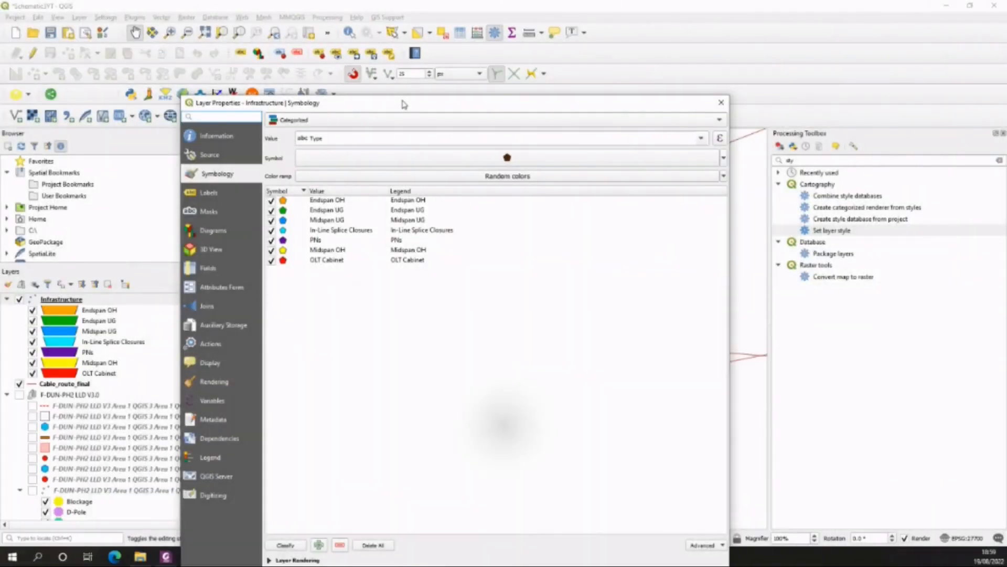
left_click_drag(405, 103, 423, 66)
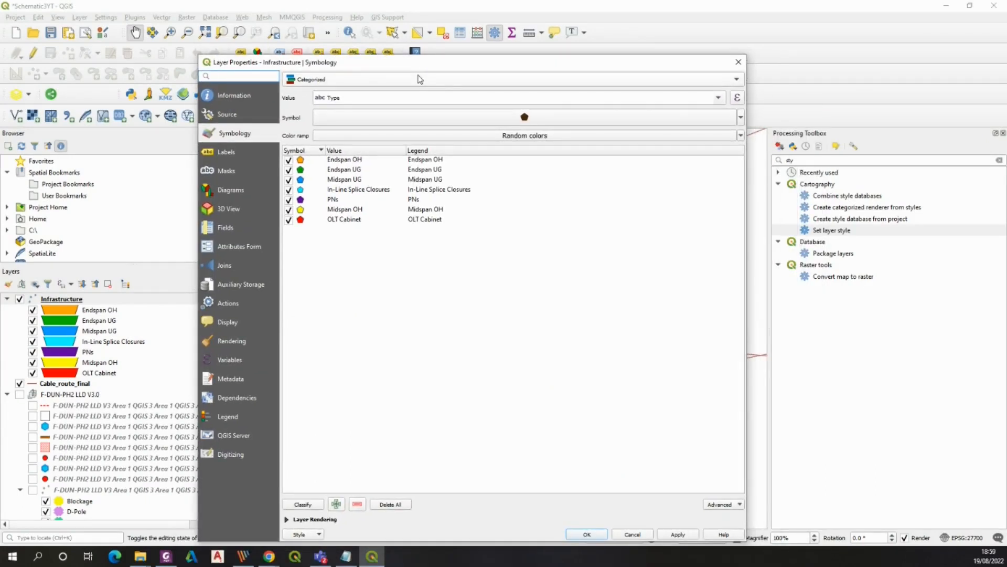
left_click(391, 124)
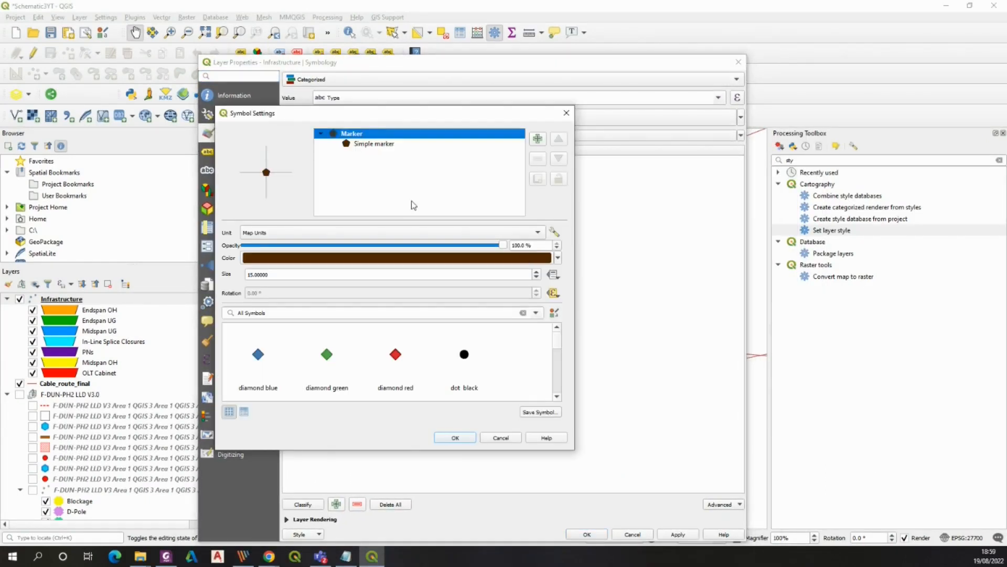
left_click(256, 275)
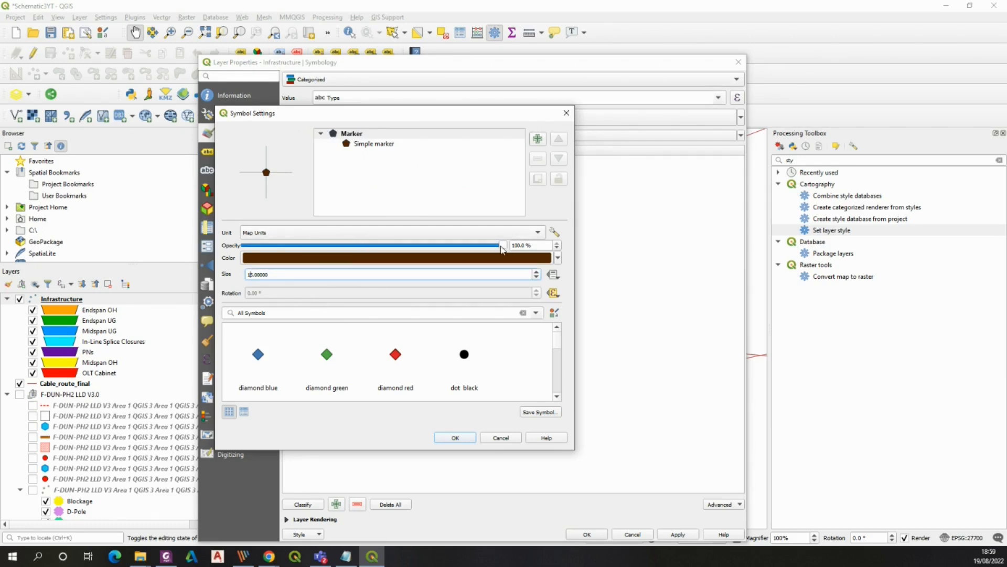
left_click(566, 113)
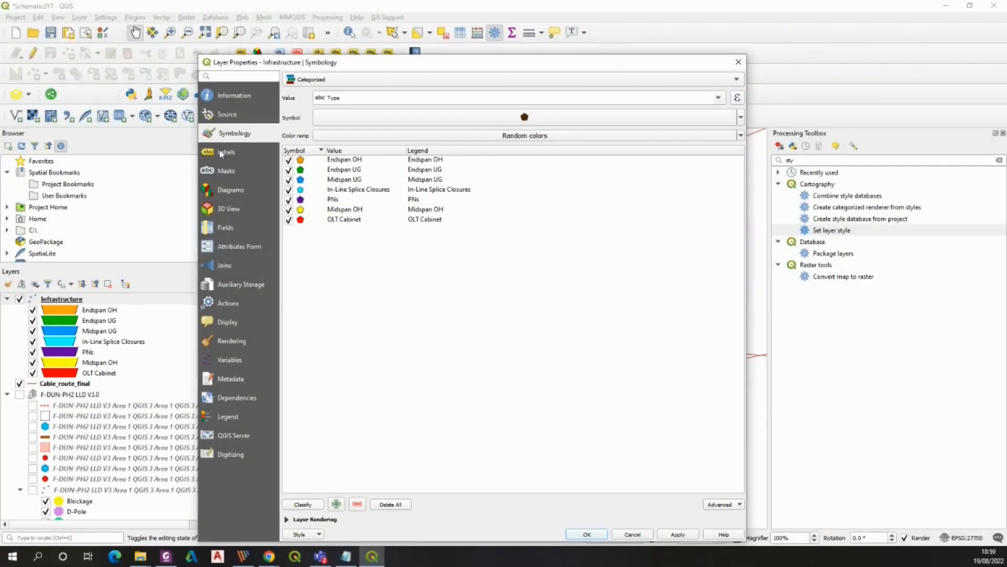
left_click(220, 153)
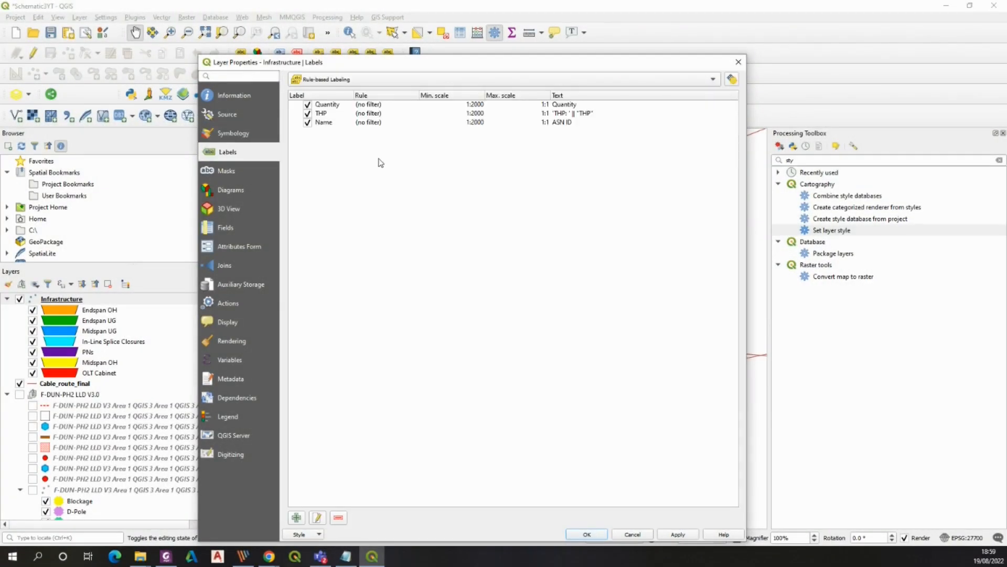
left_click(738, 62)
Close the layer properties and inspect the styled, labelled Infrastructure nodes on the map
left_click_drag(540, 294, 563, 326)
left_click_drag(558, 396, 492, 400)
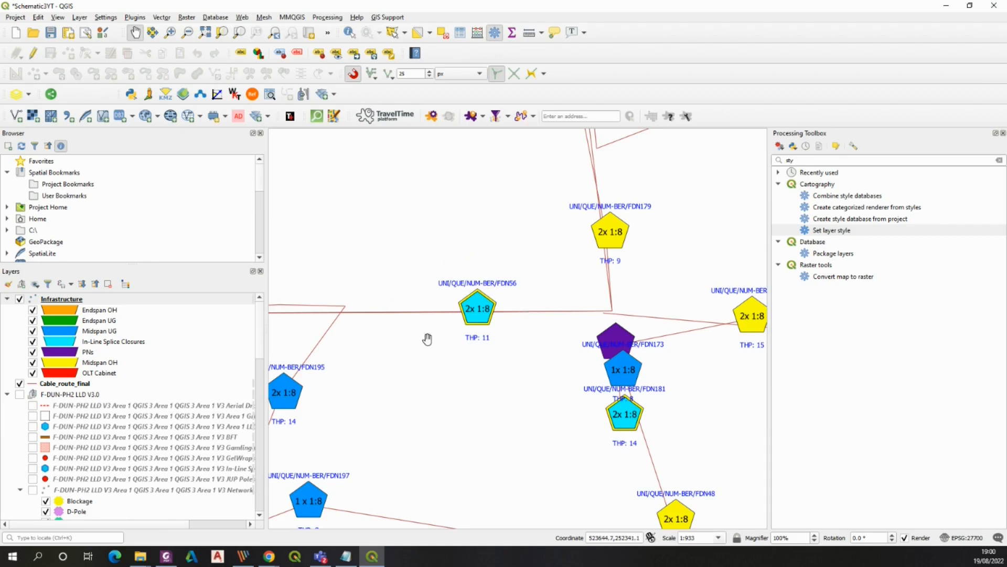
left_click_drag(552, 328, 488, 344)
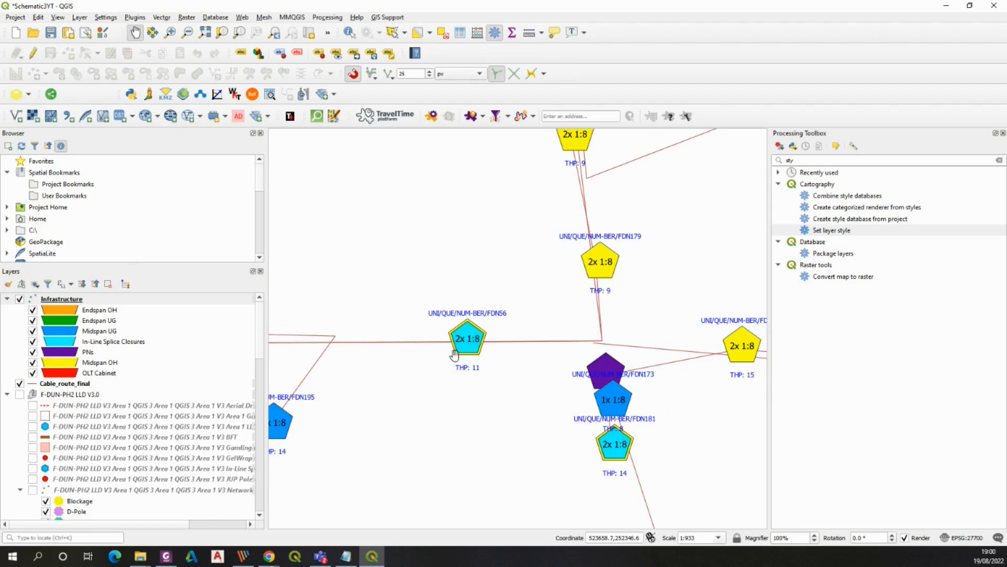
Reopen the Infrastructure layer properties and examine the text settings of the Quantity label rule
right_click(74, 300)
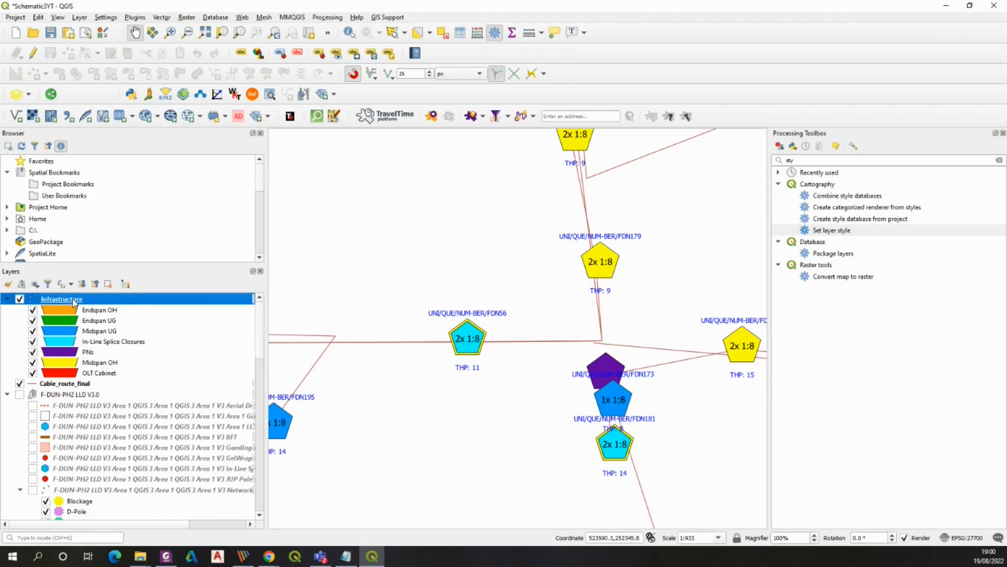
left_click(110, 506)
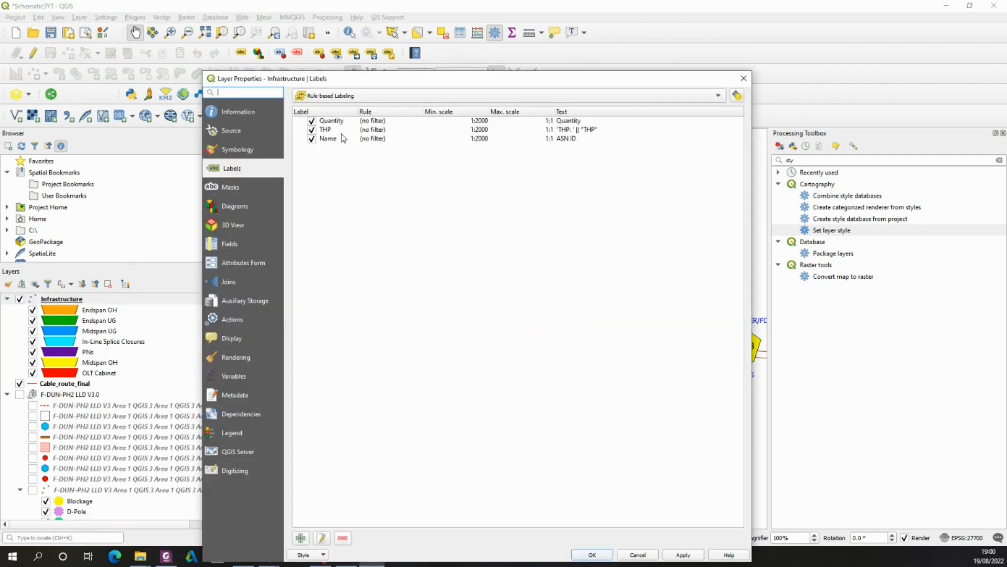
left_click(349, 121)
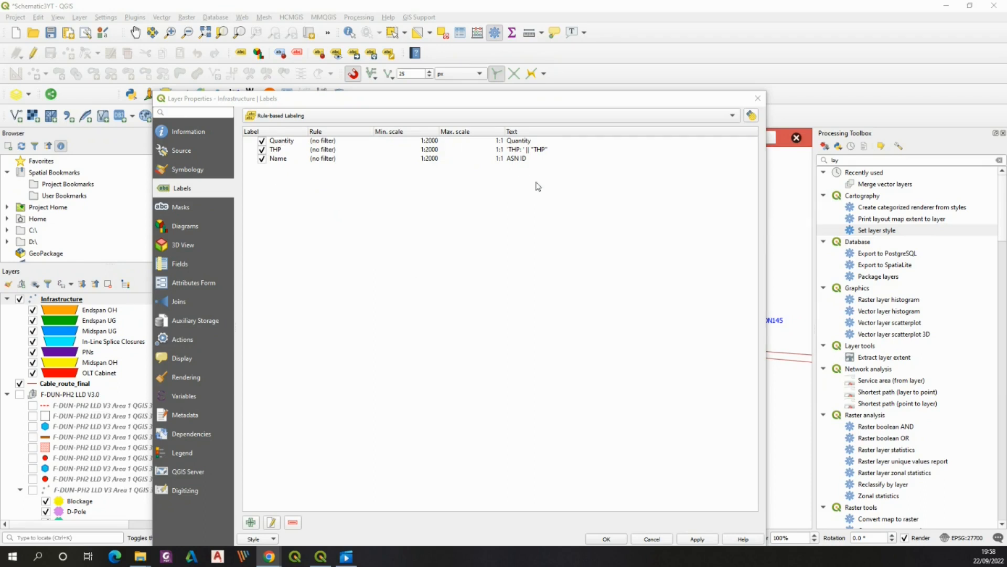
double_click(297, 142)
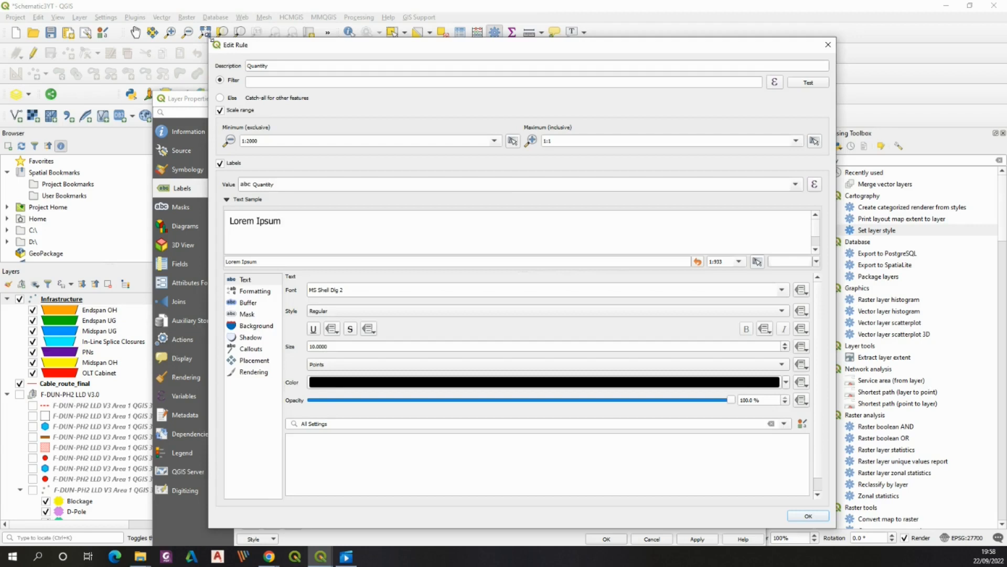
left_click_drag(211, 39, 243, 79)
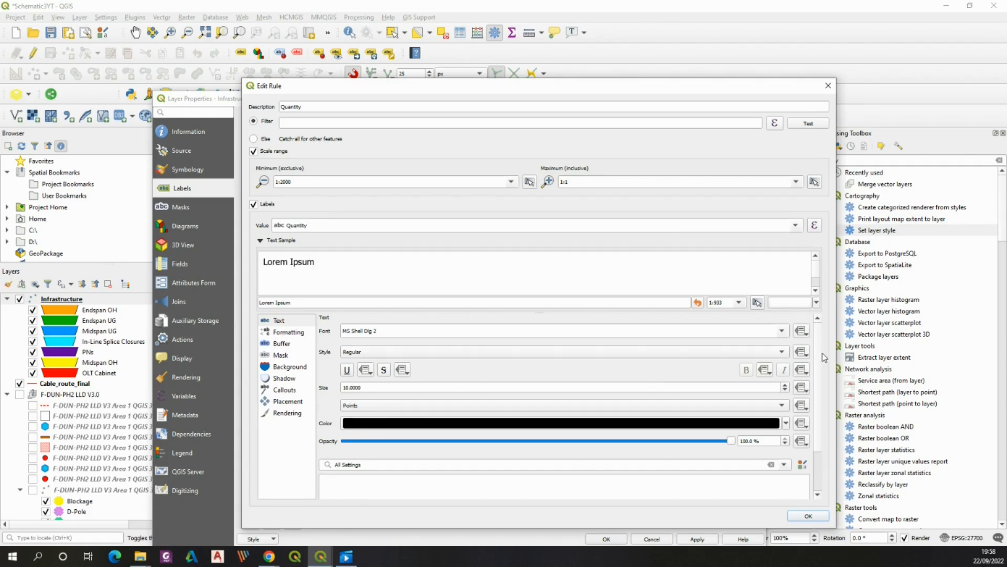
scroll(485, 313, "down", 2)
left_click(828, 86)
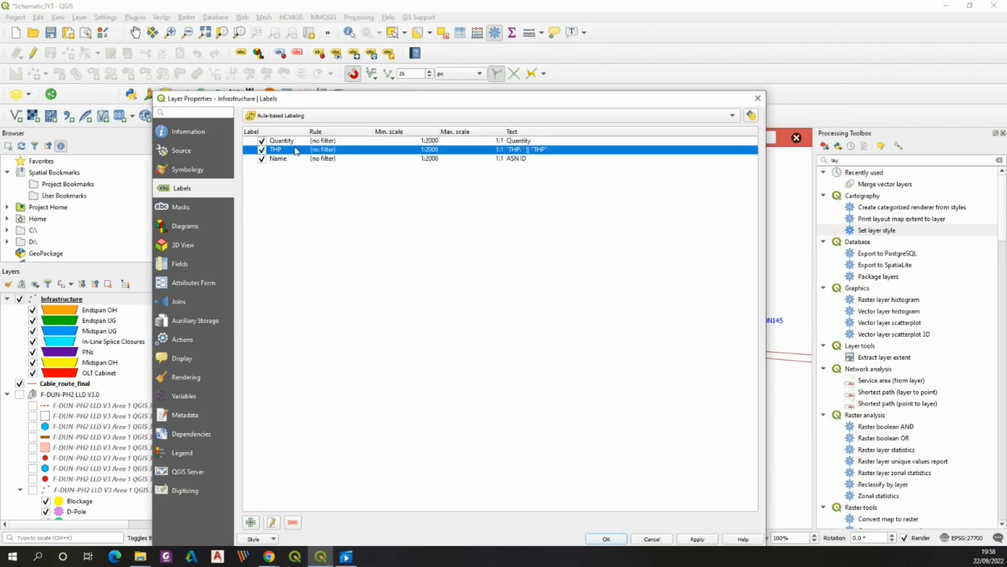
Examine the text settings of the THP and Name label rules, then close the layer properties
double_click(294, 150)
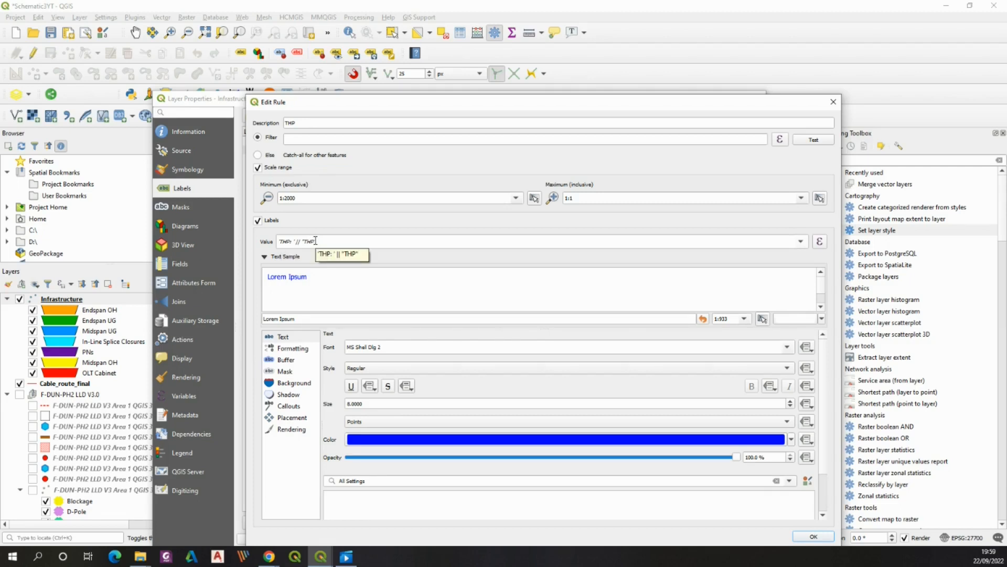
left_click(834, 105)
double_click(282, 159)
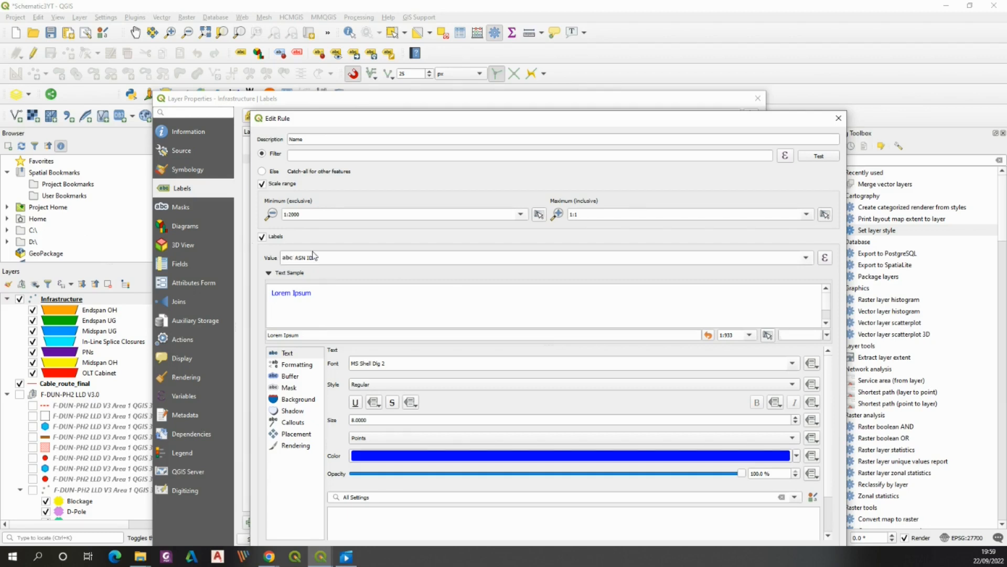
left_click_drag(828, 373, 838, 414)
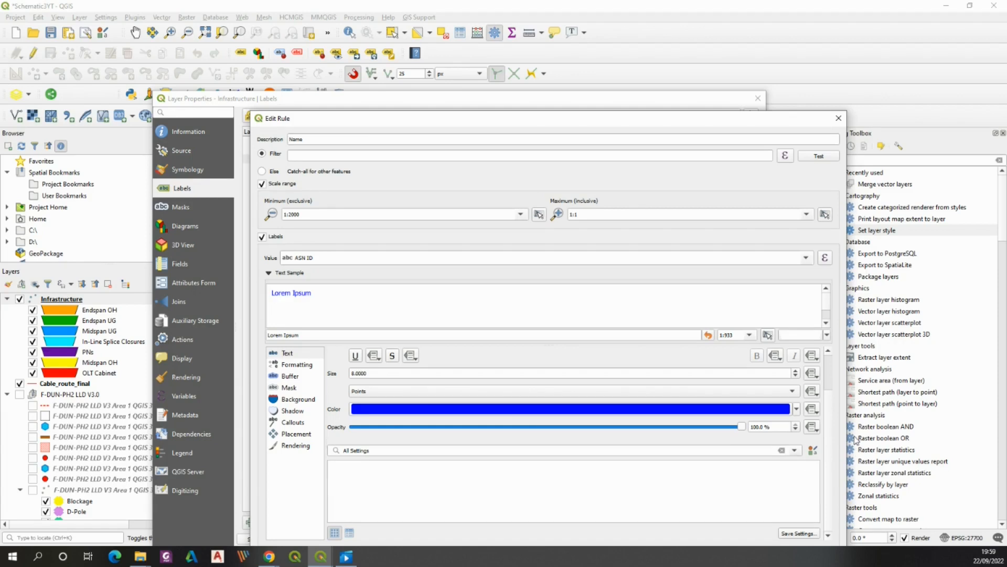
scroll(838, 438, "up", 2)
left_click(838, 118)
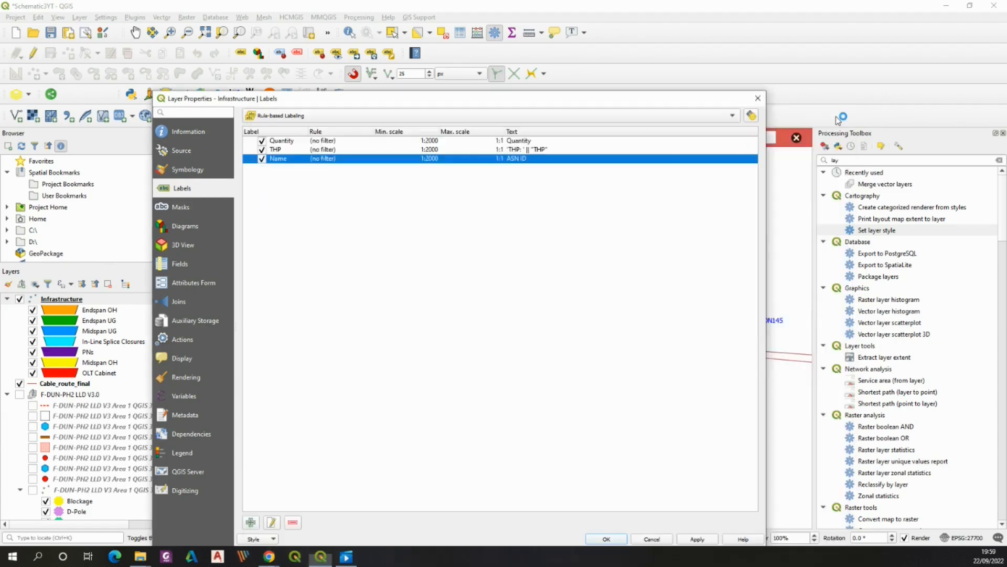
left_click(758, 98)
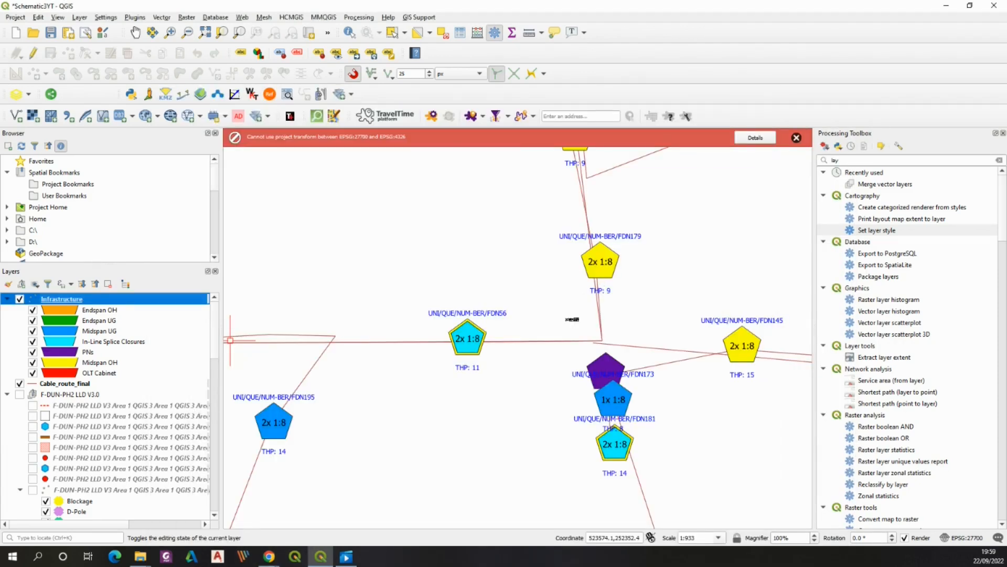
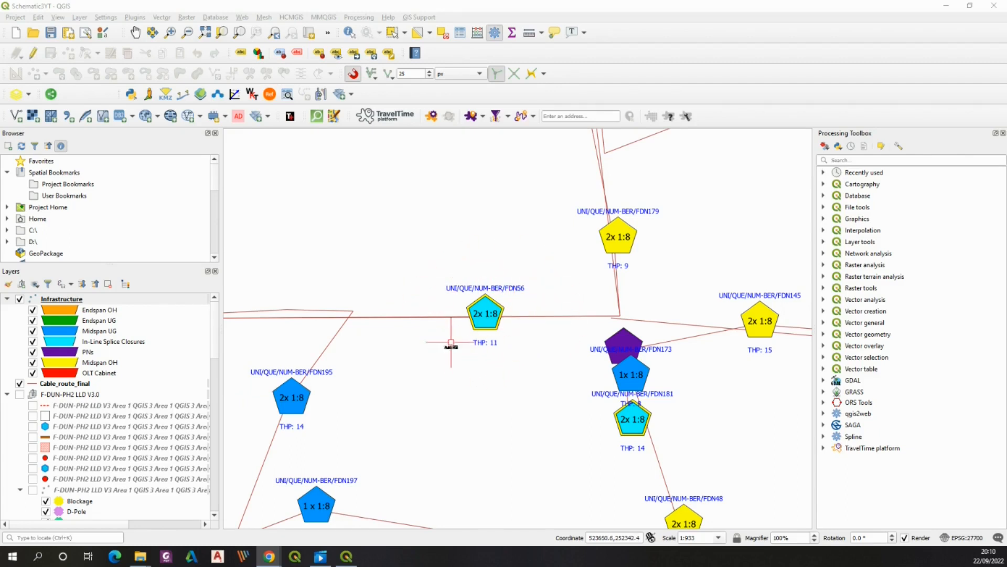
Open the Infrastructure layer properties and inspect its symbol levels settings
scroll(492, 317, "up", 1)
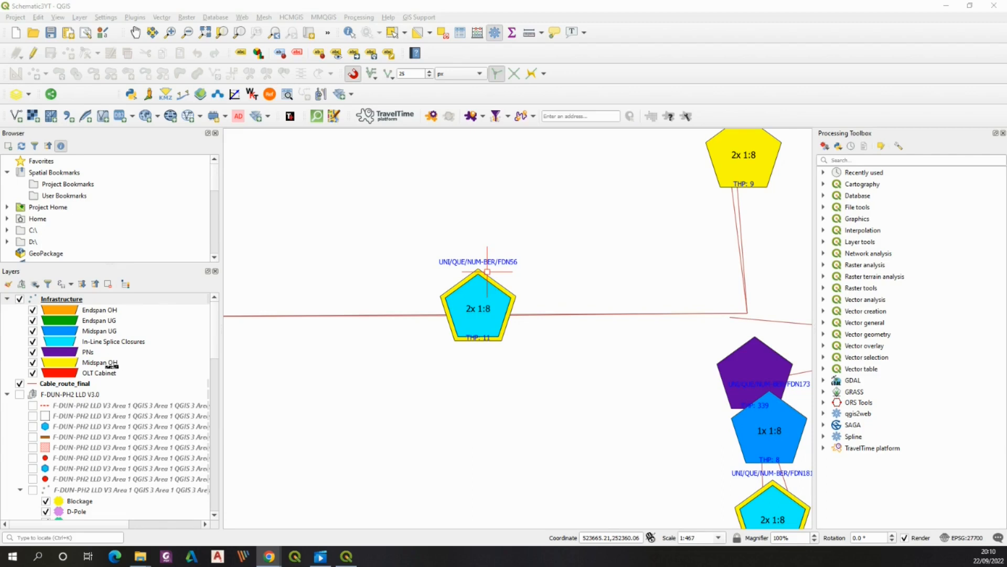
scroll(455, 331, "down", 1)
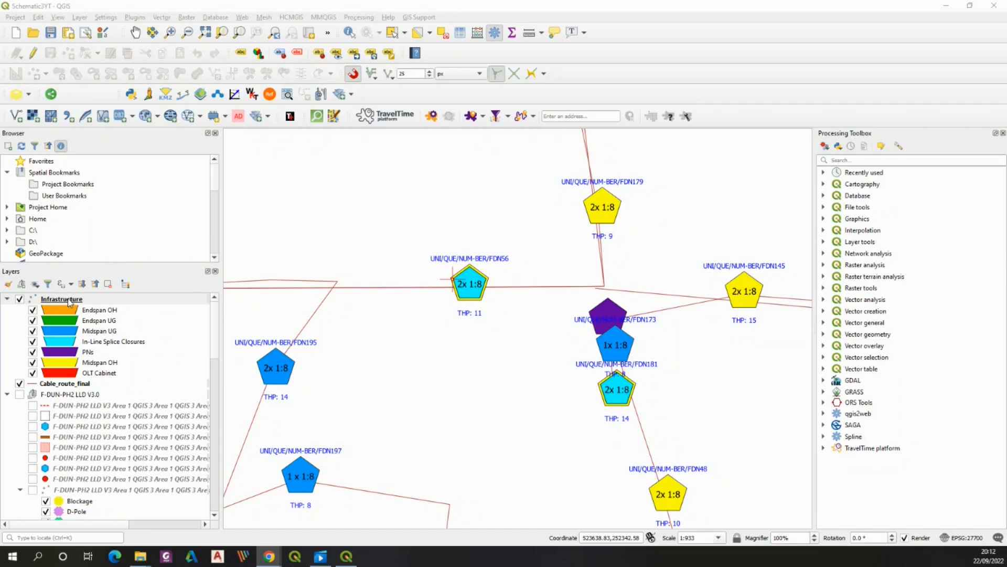
right_click(69, 300)
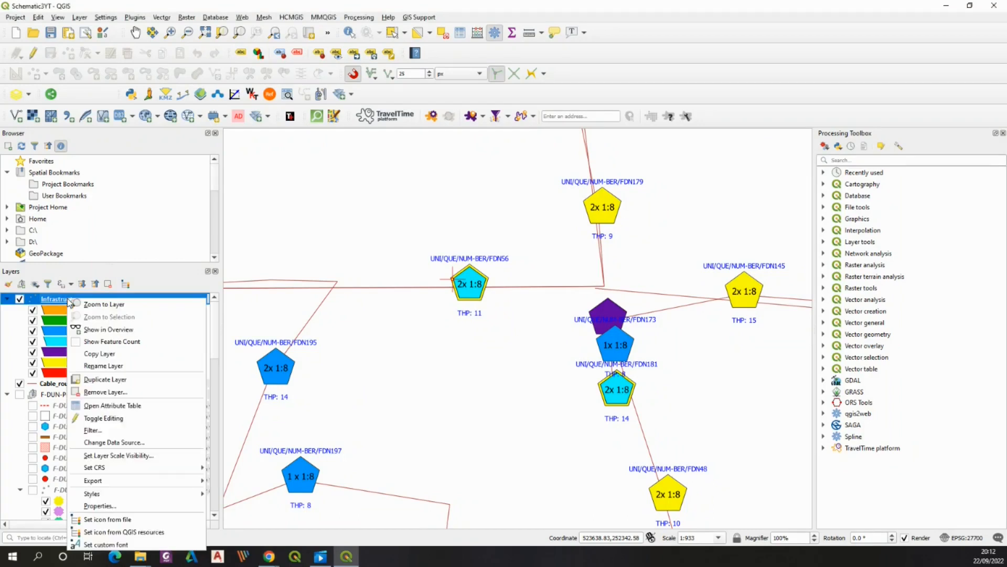
left_click(111, 505)
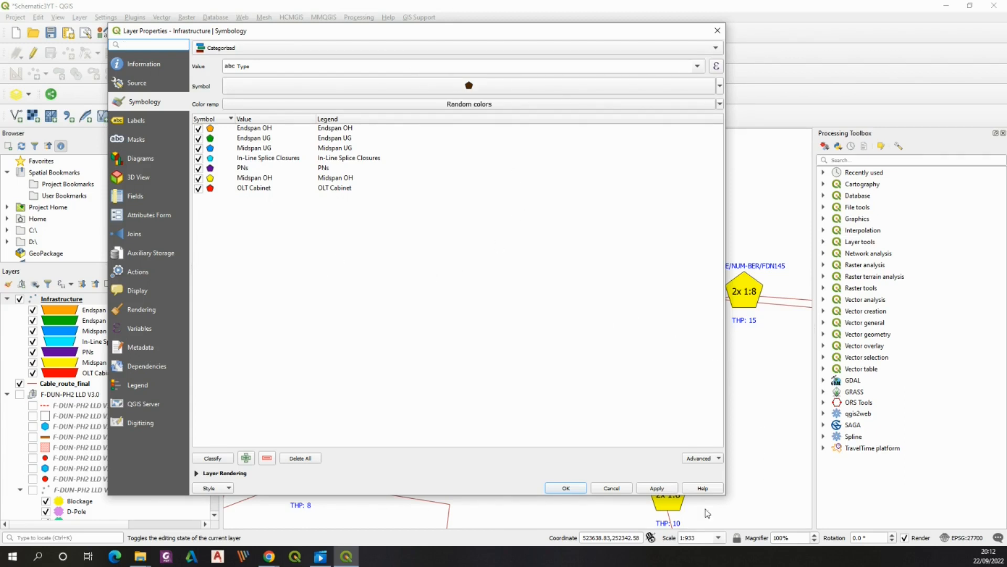
left_click_drag(386, 495, 372, 293)
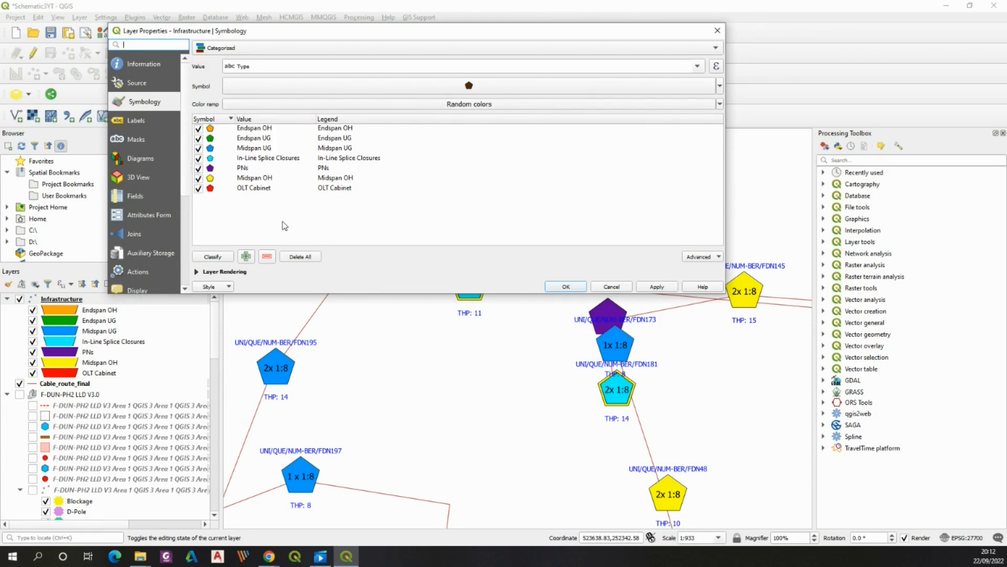
left_click(717, 257)
left_click(703, 291)
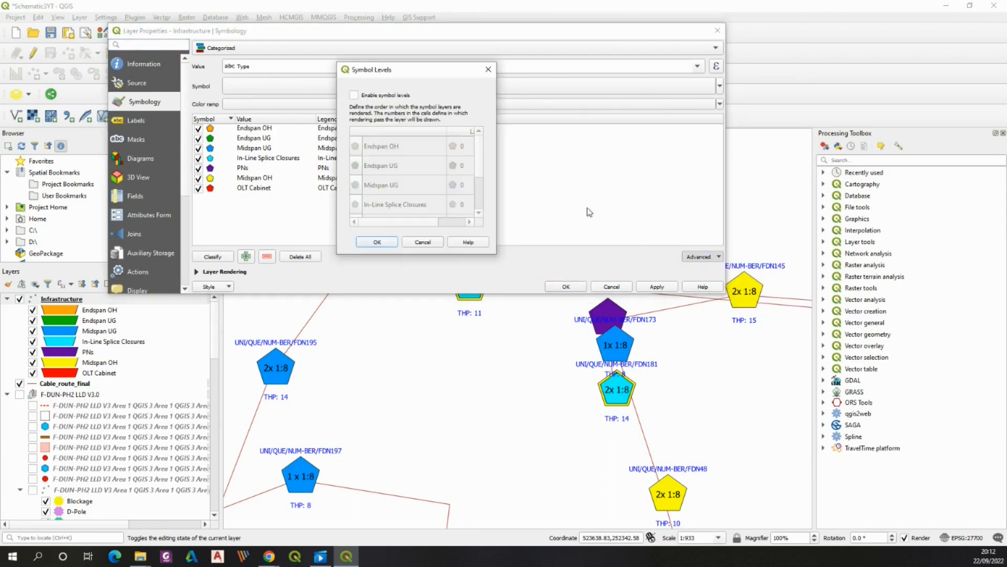
left_click(488, 69)
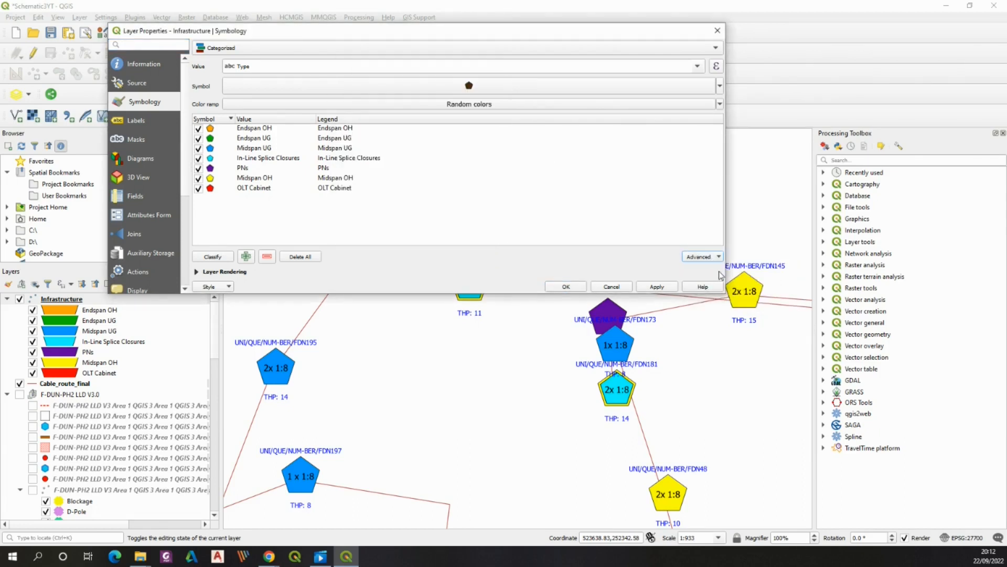
Review the Infrastructure layer's feature rendering order by Type, then close the layer properties
left_click(198, 273)
left_click_drag(395, 295, 599, 393)
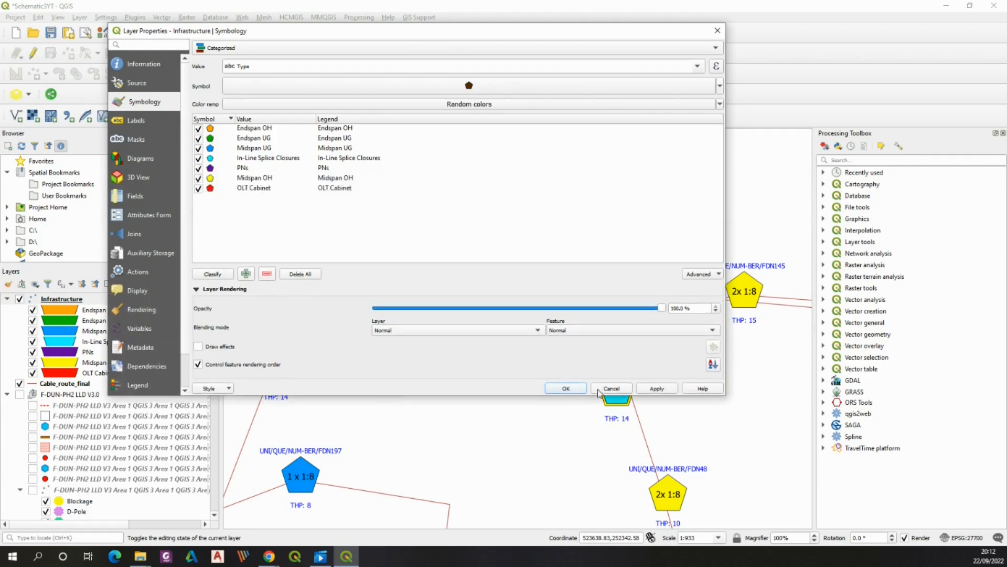
left_click(713, 366)
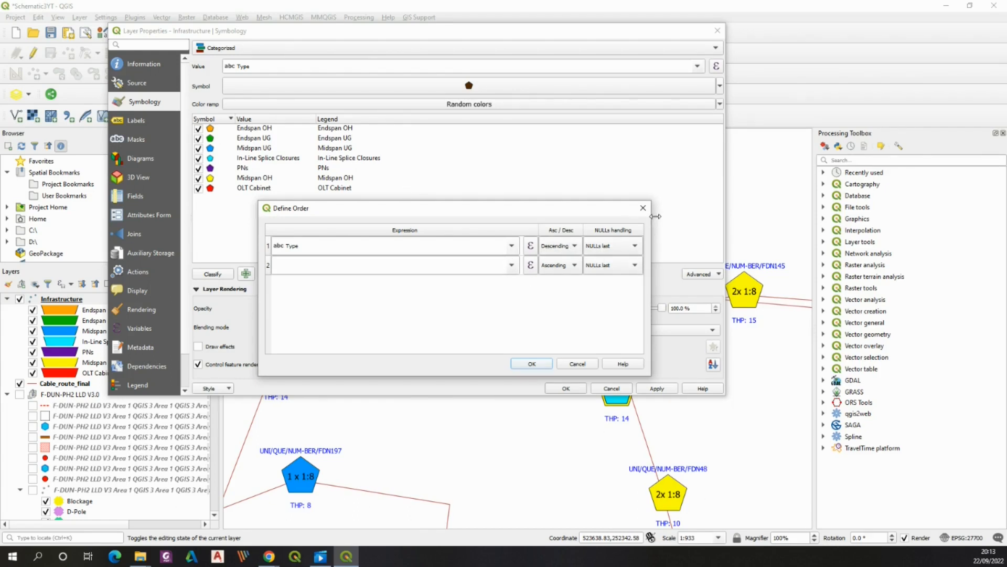
left_click_drag(654, 201, 627, 261)
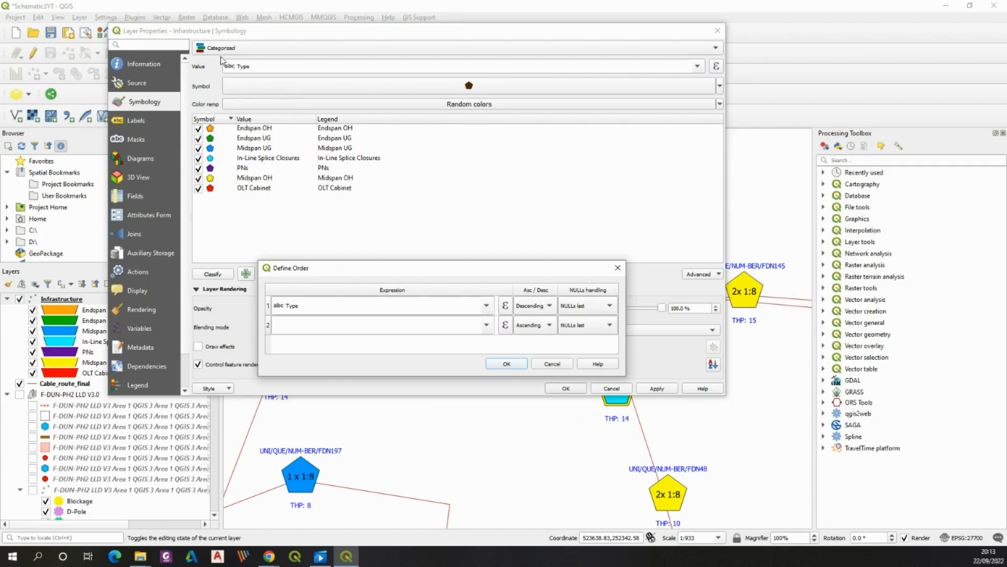
left_click(507, 363)
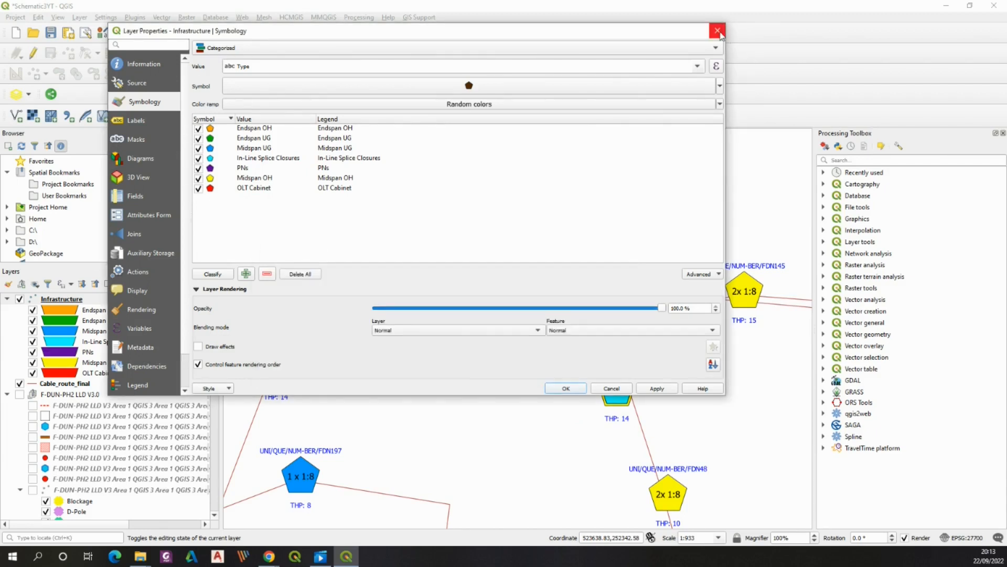
left_click(718, 32)
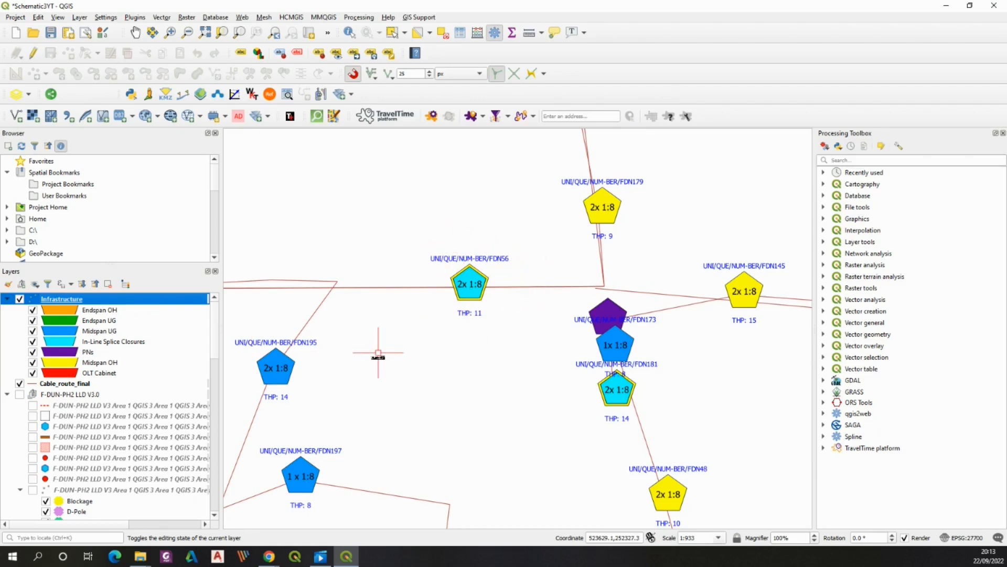
Open the Cable_route_final attribute table, review its cable fields, then close it
scroll(386, 332, "down", 2)
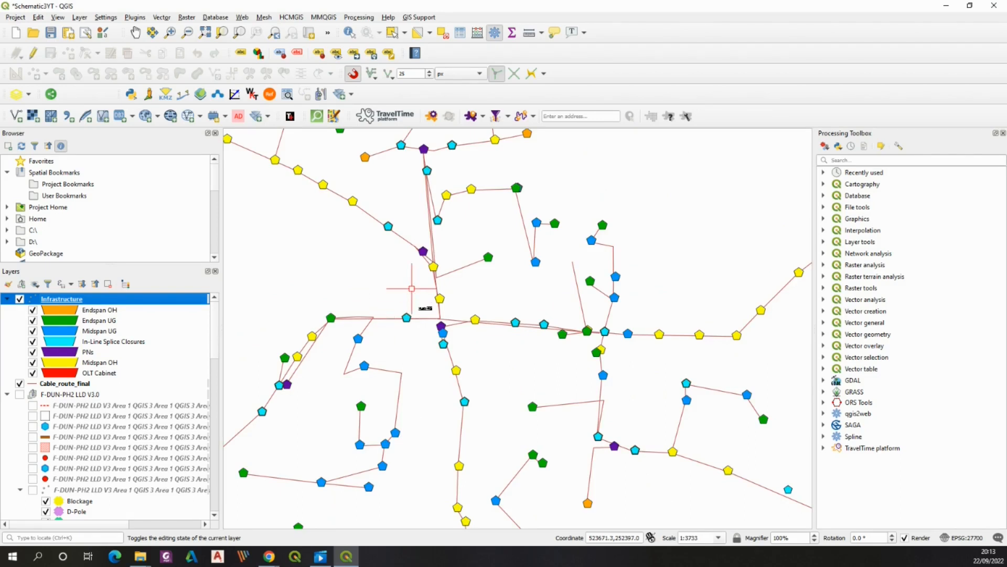
scroll(425, 308, "up", 1)
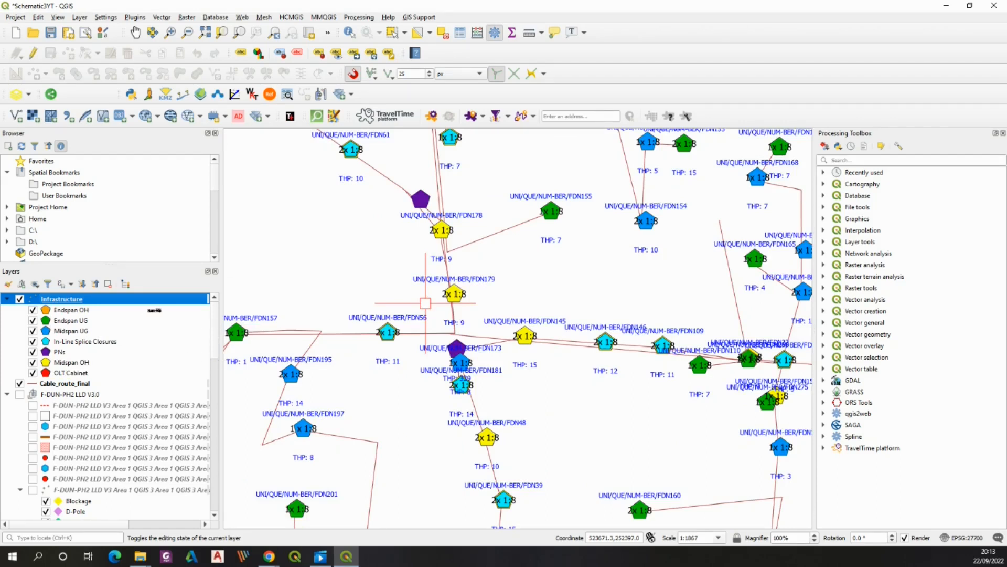
left_click(73, 384)
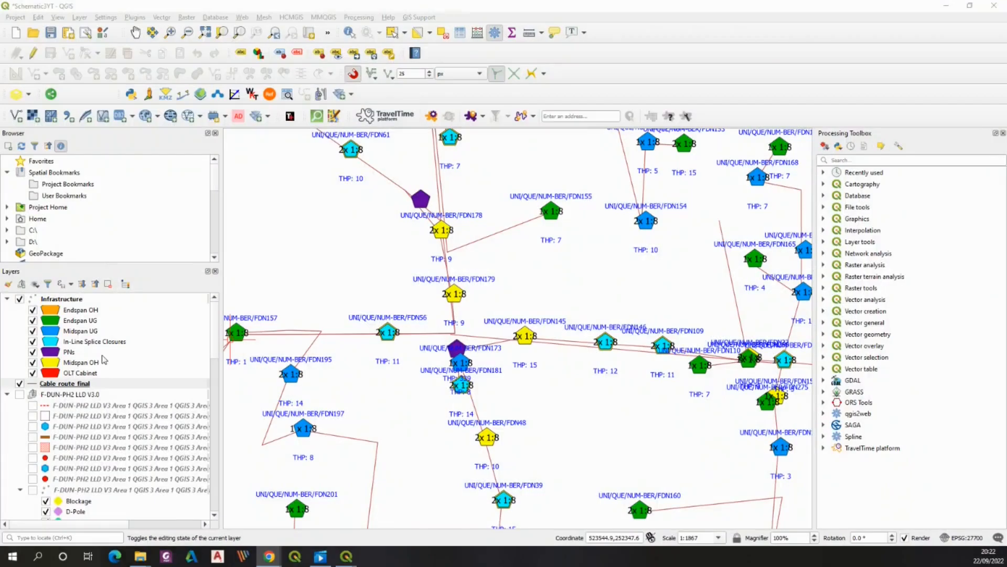
right_click(77, 385)
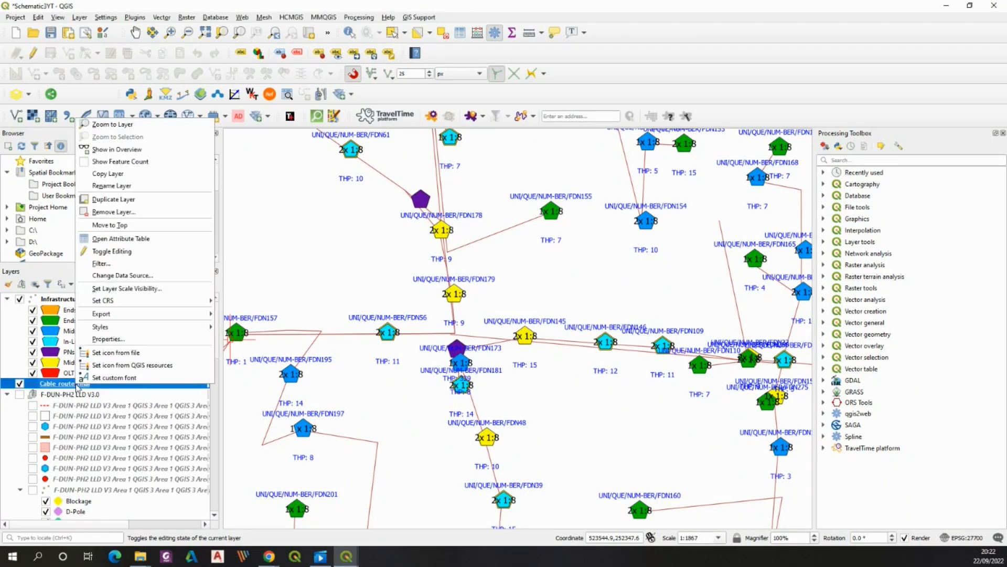
left_click(110, 240)
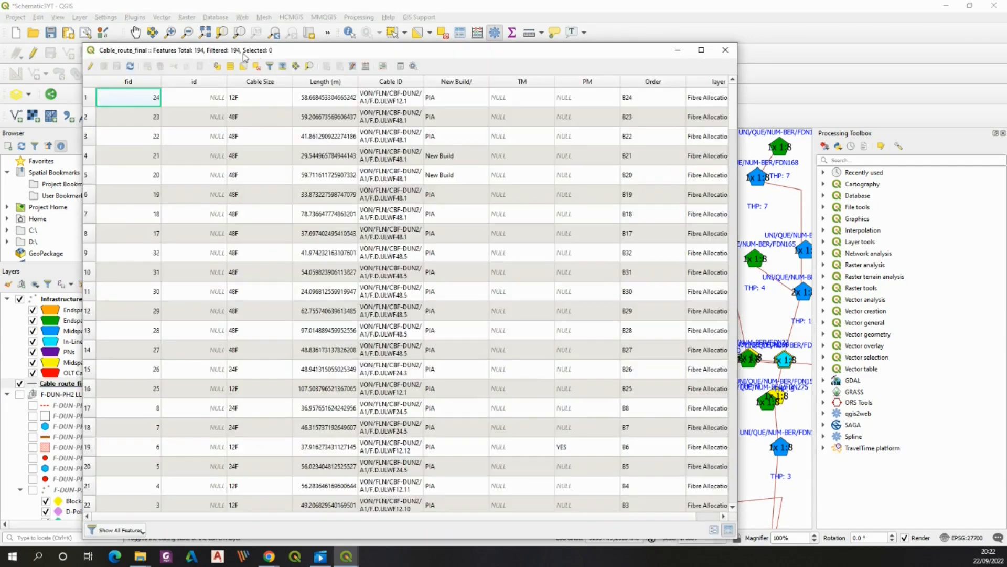
left_click_drag(737, 173, 796, 173)
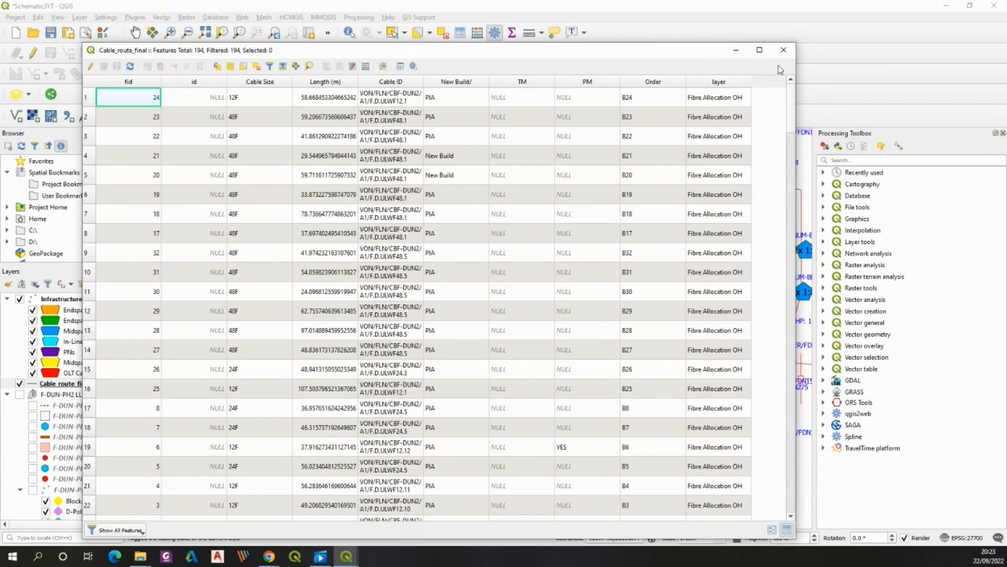
left_click(784, 50)
Open the Cable_route_final layer properties and switch its symbology to Rule-based
right_click(84, 386)
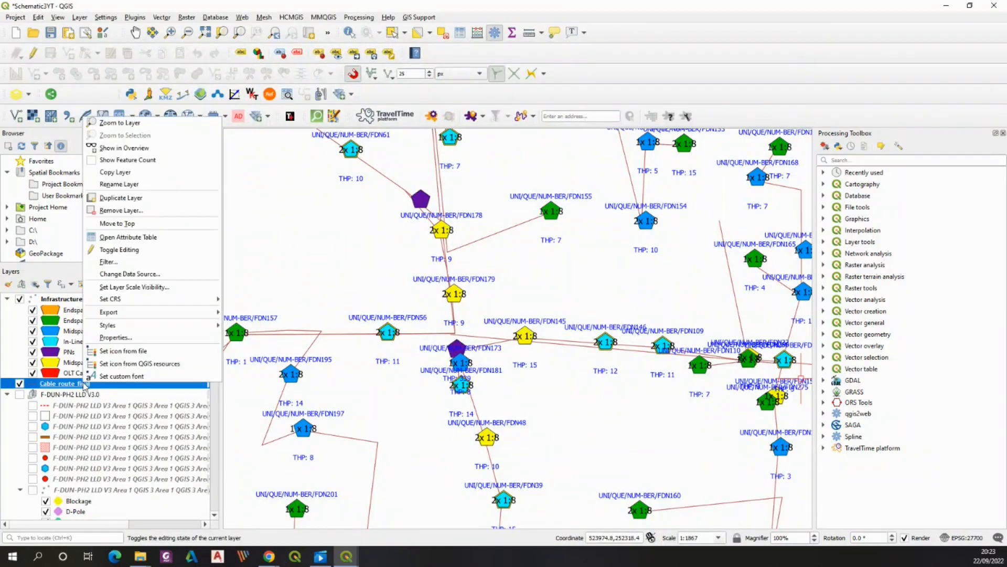
left_click(110, 340)
left_click(344, 117)
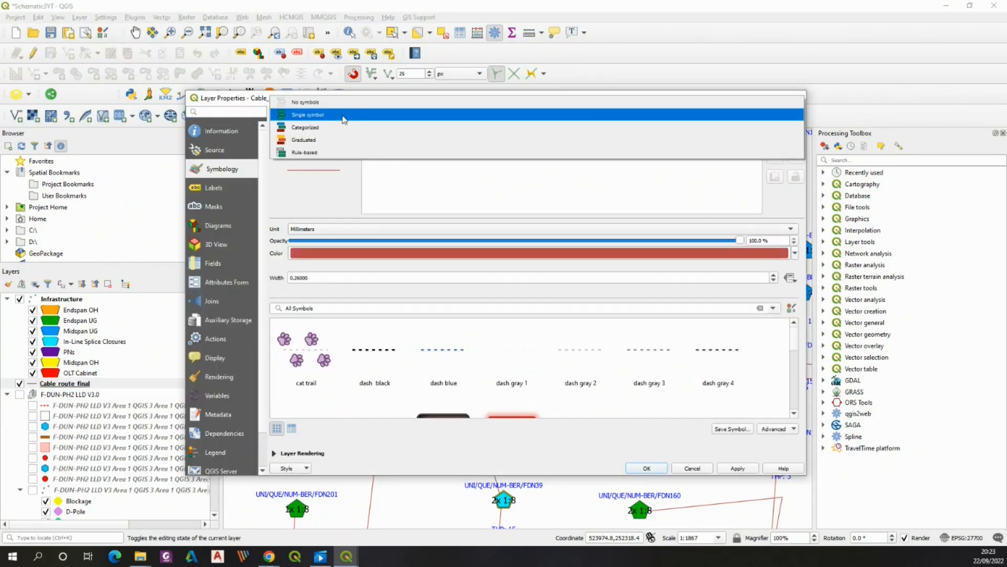
left_click(324, 152)
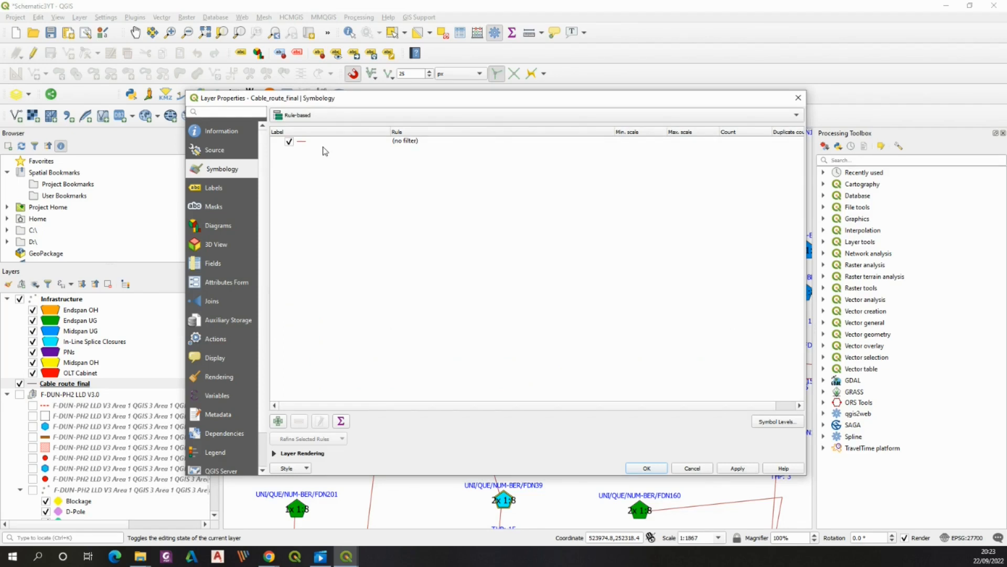
Edit the default rule and set its label to 12F ULWF
left_click(343, 142)
left_click(340, 143)
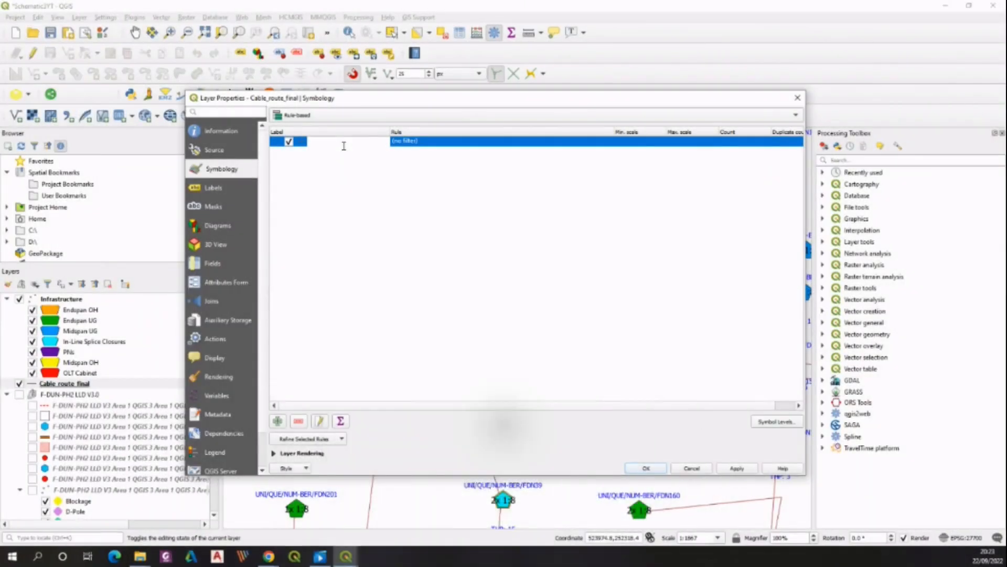
double_click(324, 139)
left_click(323, 122)
type("12F ULWF")
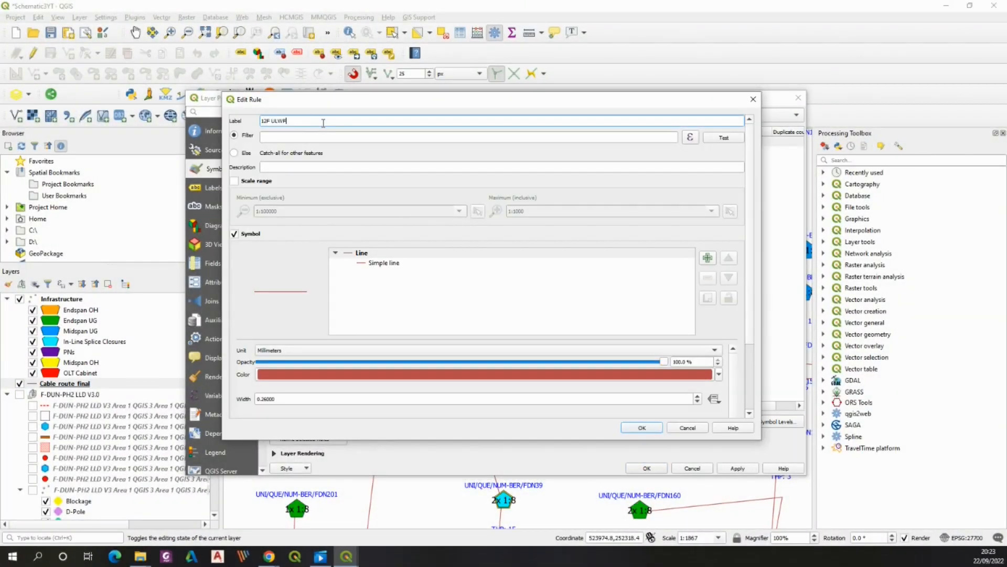
Set the rule filter expression to "Cable Size" = '12F' AND "layer" LIKE '%OH'
left_click(690, 138)
type("\"Cable_Size\" =")
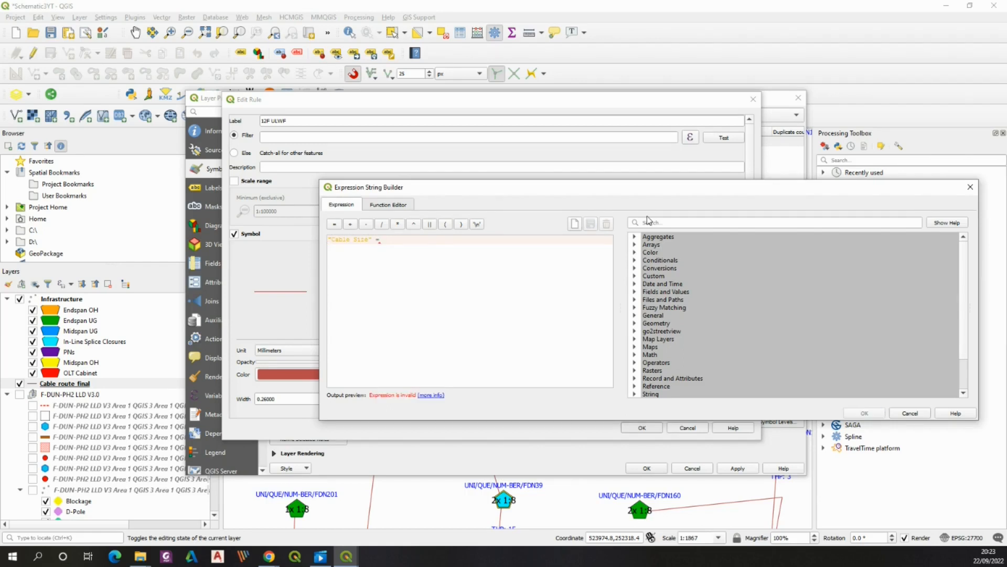
type(" '12F' AND \"layer")
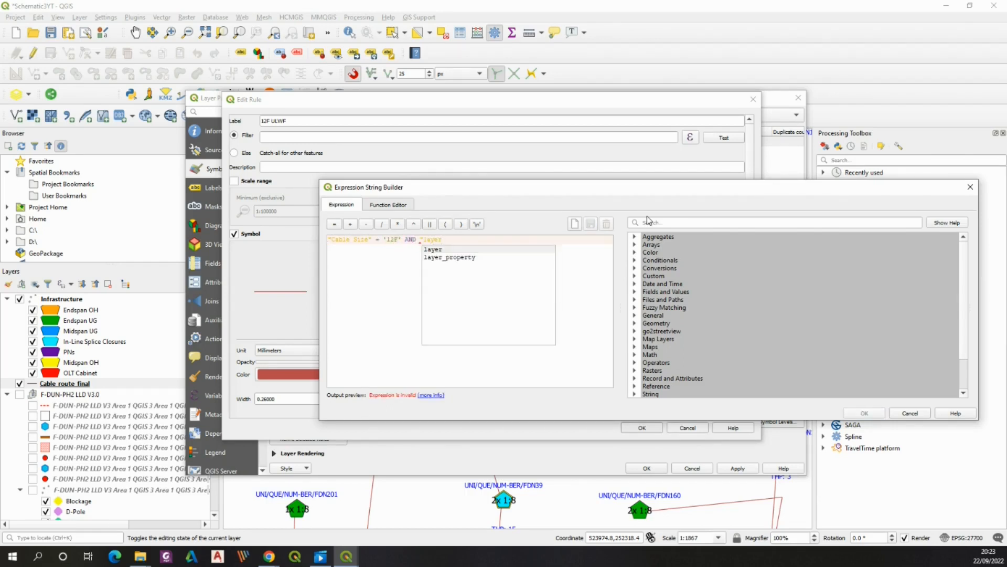
type("\" LIKE '%OH'")
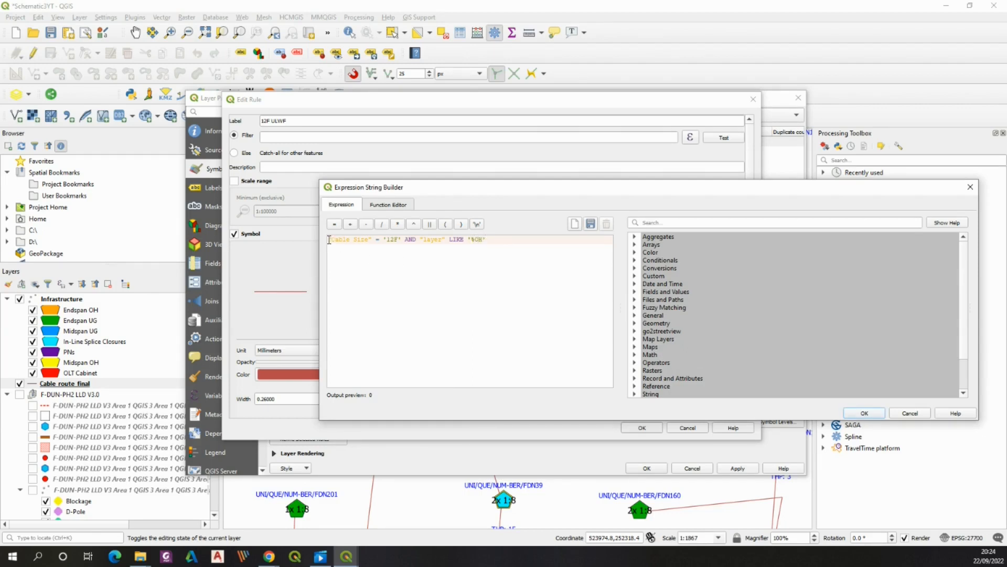
left_click_drag(329, 240, 400, 237)
left_click_drag(329, 239, 401, 240)
left_click(353, 242)
double_click(352, 240)
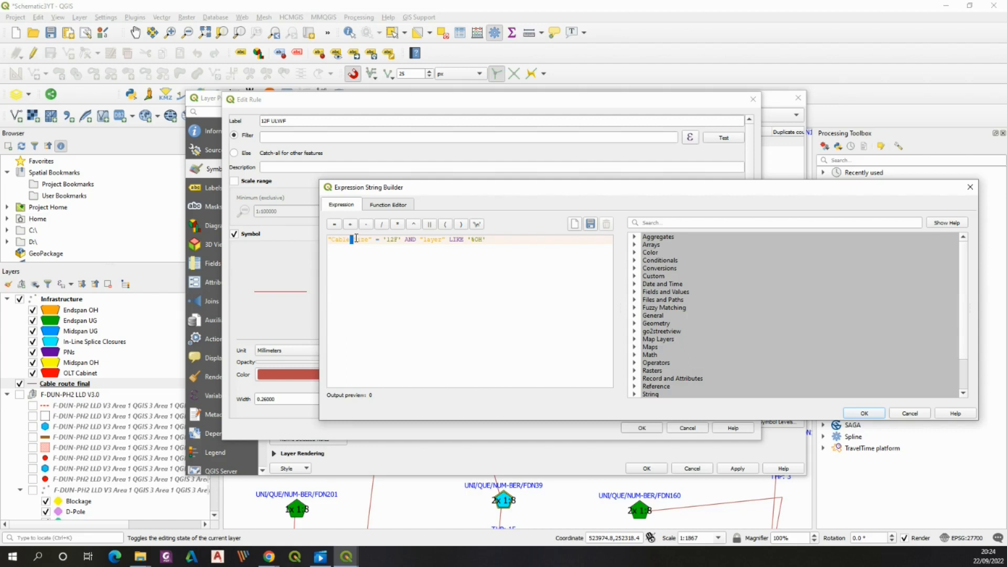
left_click(329, 239)
left_click_drag(329, 239, 417, 242)
left_click_drag(476, 242, 485, 245)
left_click(470, 240)
left_click(864, 413)
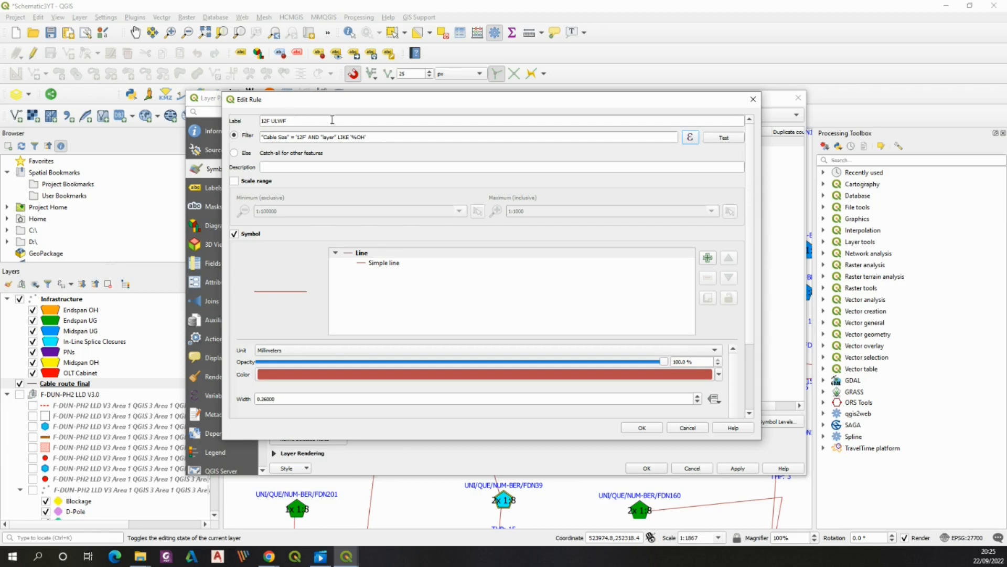
Set the rule's line colour to orange #e65800
left_click_drag(374, 101, 391, 47)
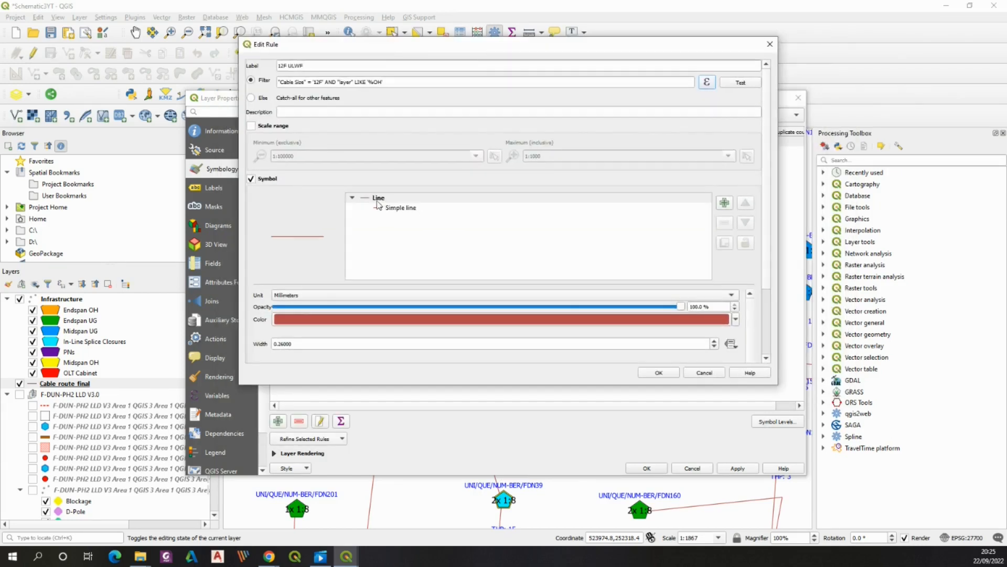
left_click(389, 318)
left_click_drag(387, 244, 448, 204)
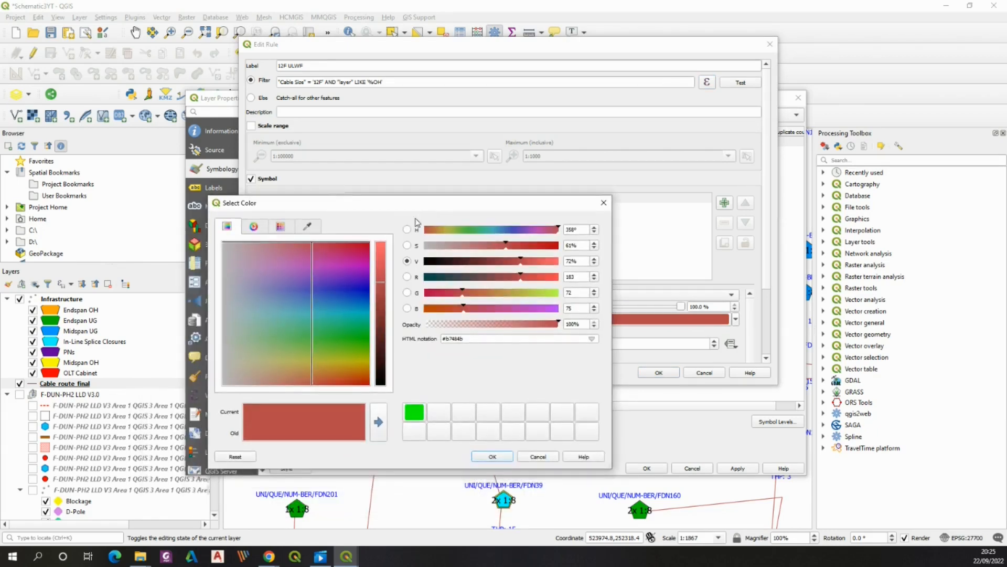
left_click_drag(464, 308, 380, 256)
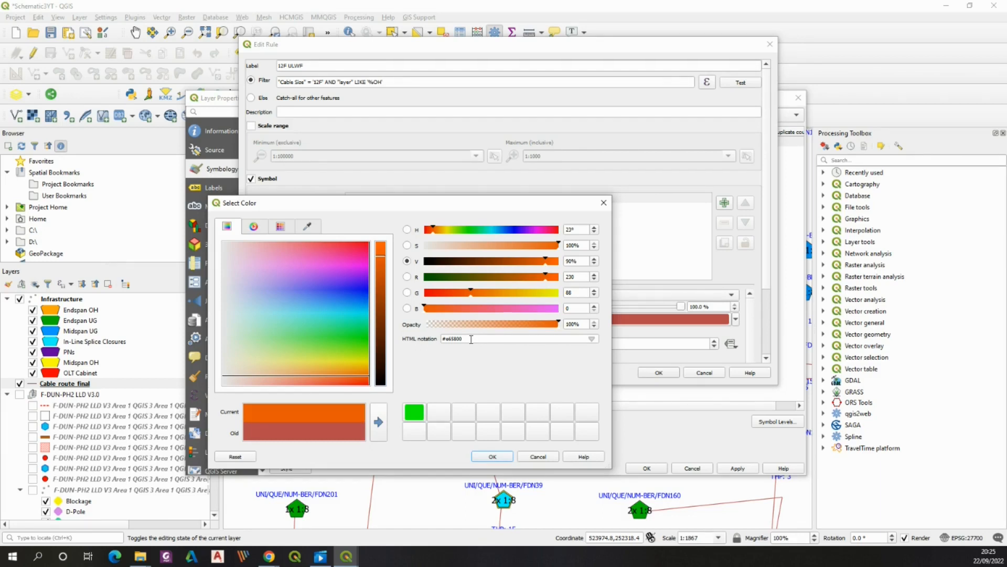
left_click_drag(471, 339, 439, 340)
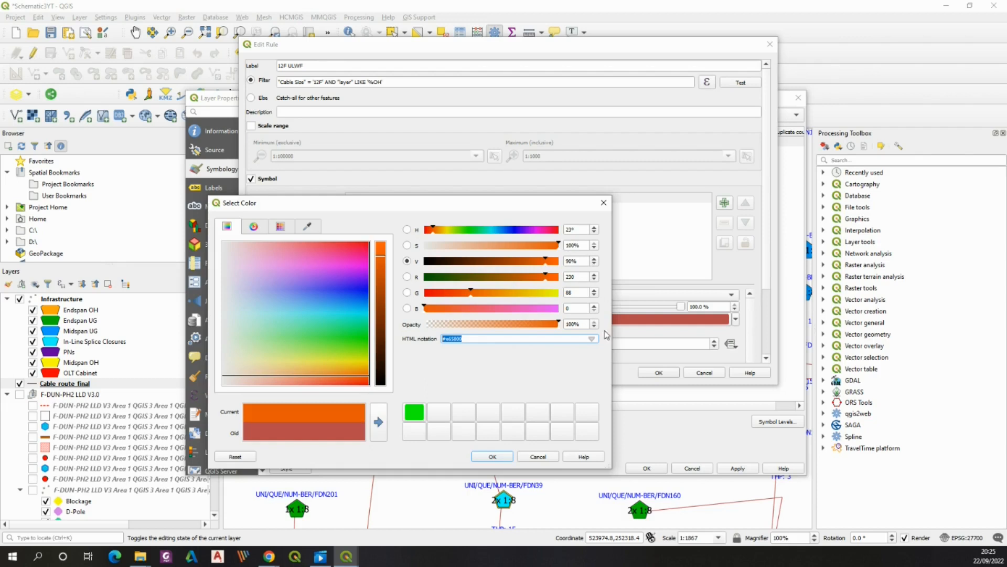
left_click(492, 456)
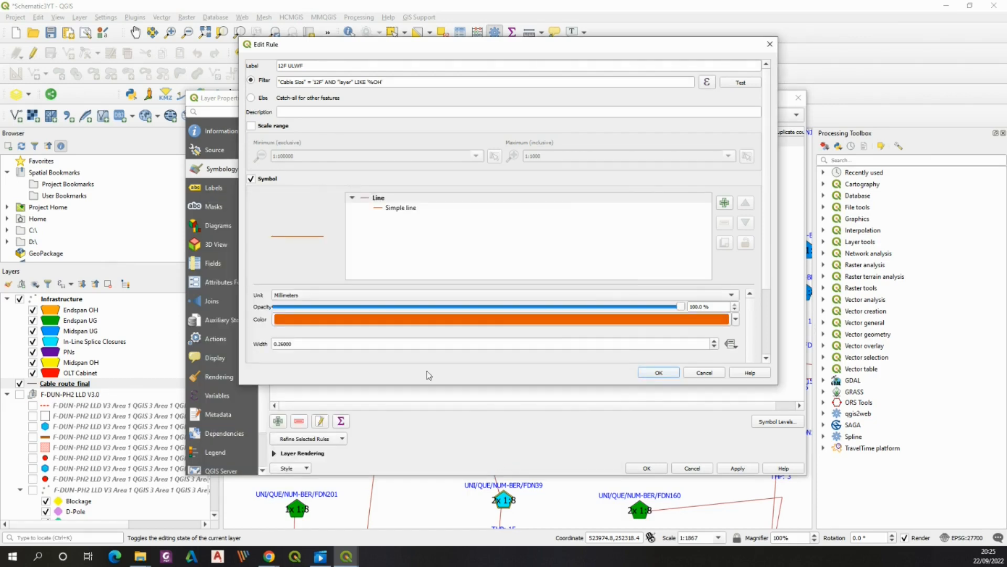
Set the simple line's stroke width to 0.7 millimetres and confirm the rule
left_click(383, 210)
left_click_drag(766, 278, 764, 328)
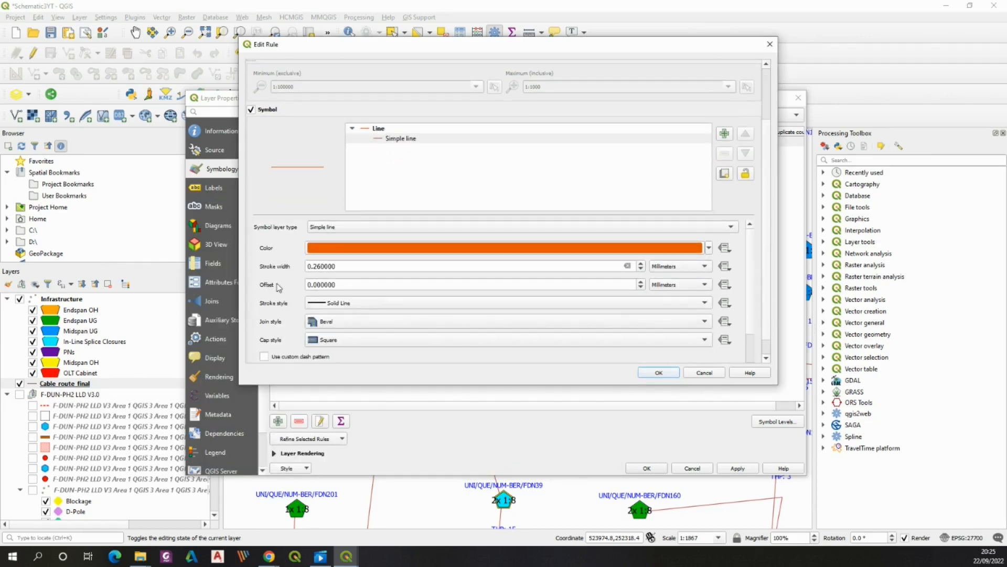
double_click(315, 267)
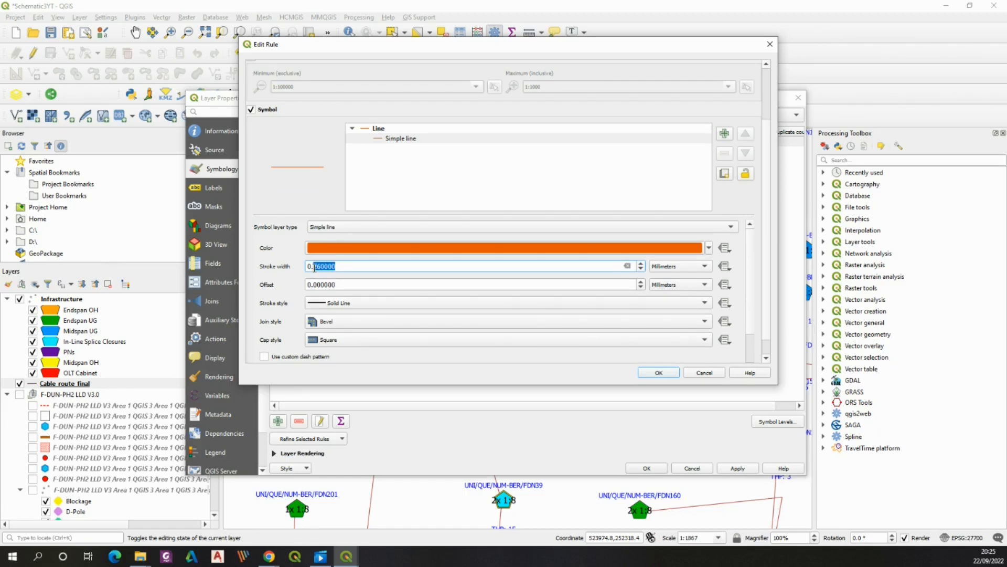
type("75")
left_click(670, 372)
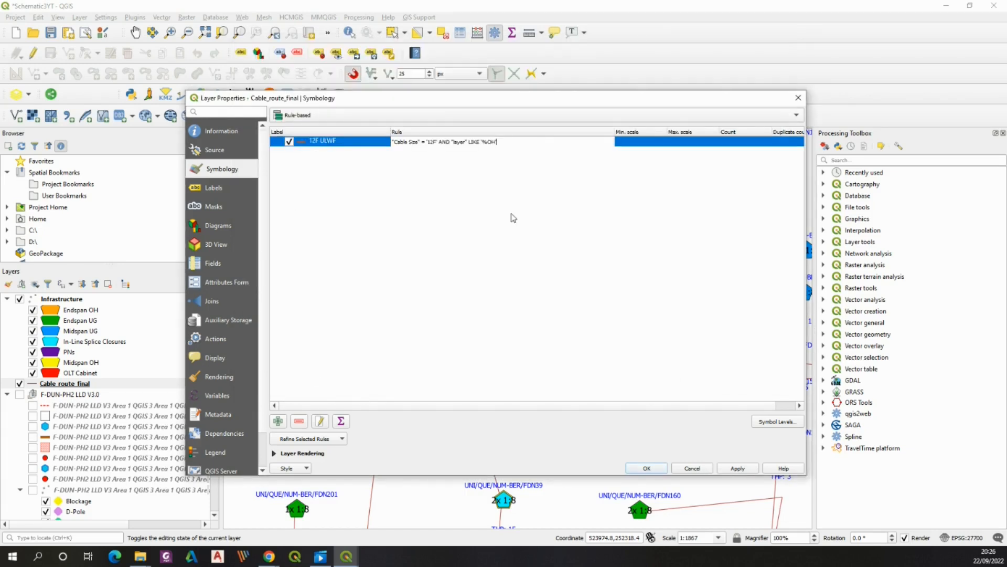
Add a new rule labelled 24F ULWF with filter "Cable Size" = '24F' AND "layer" LIKE '%OH'
left_click(278, 421)
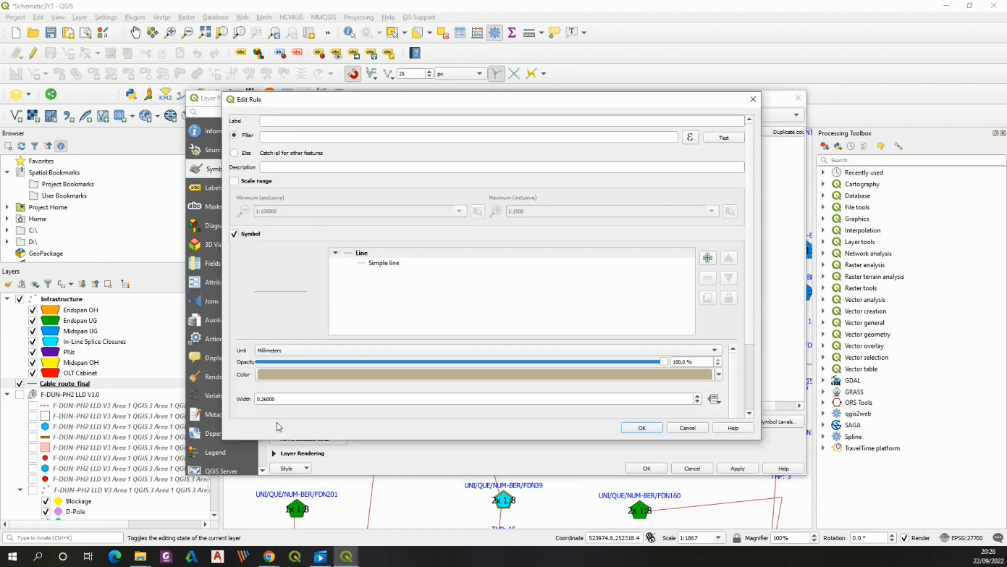
type("24f ULWF")
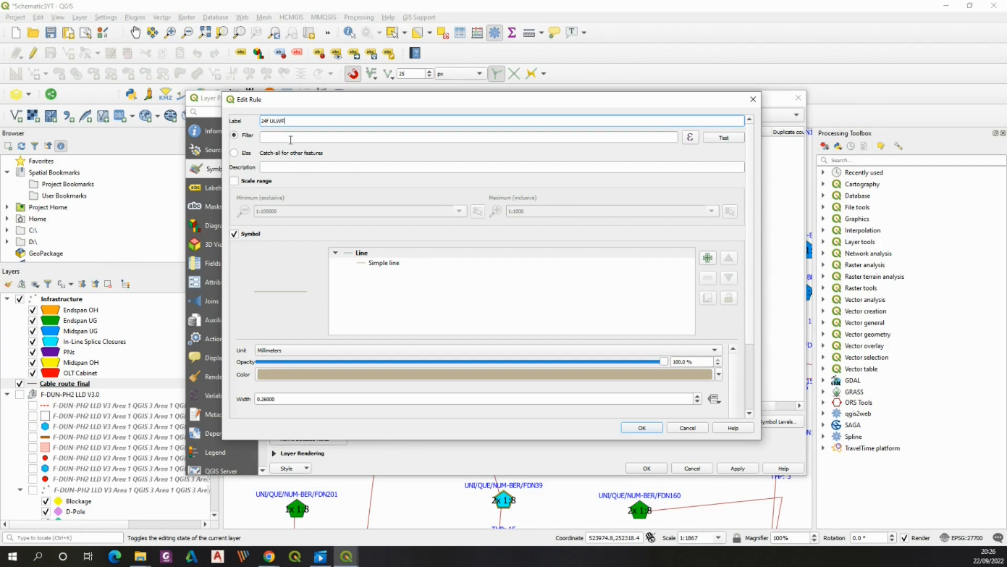
left_click(245, 137)
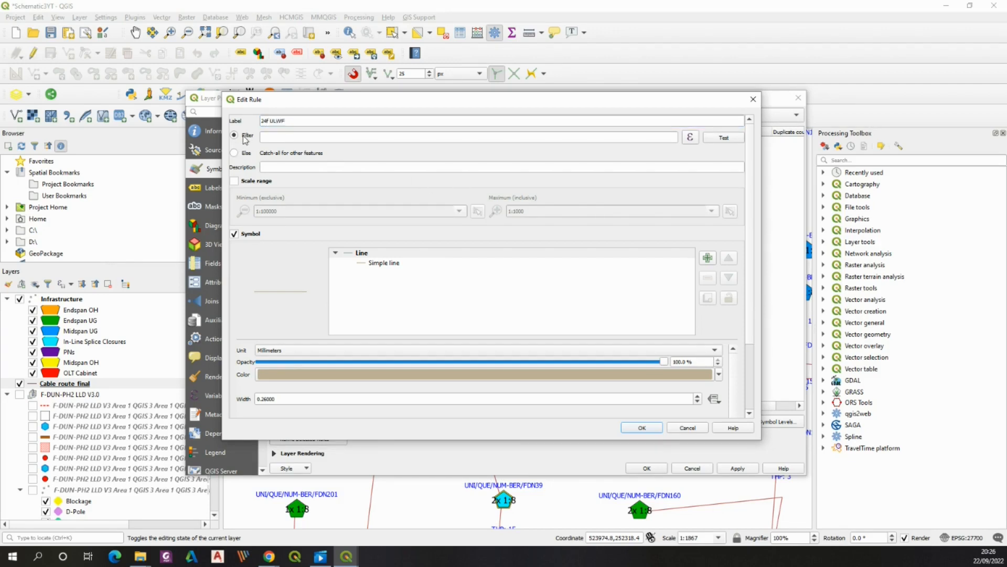
left_click(692, 140)
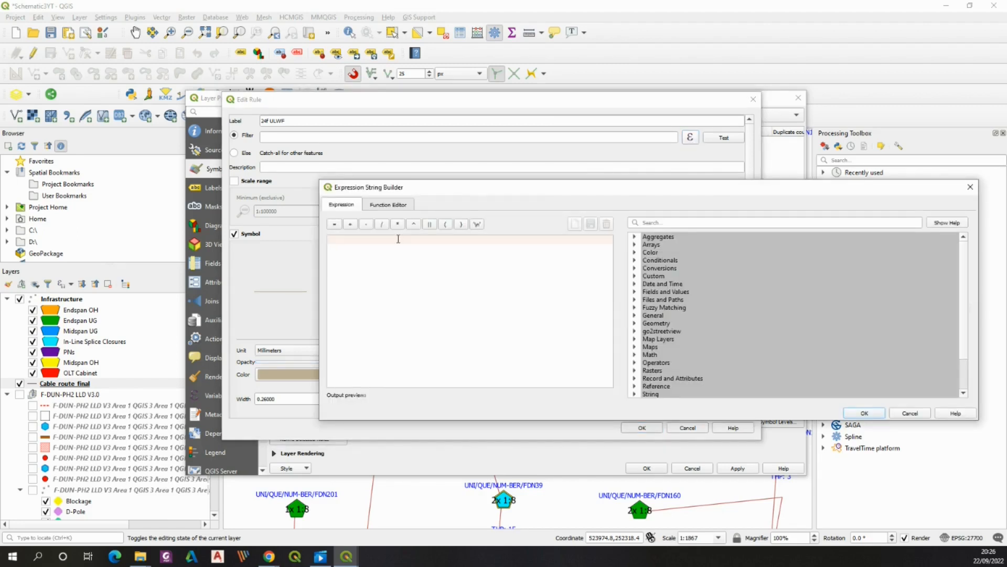
type("\"Cable Size\" = '24F' AND \"layer\" LIKE '%OH'")
left_click(864, 413)
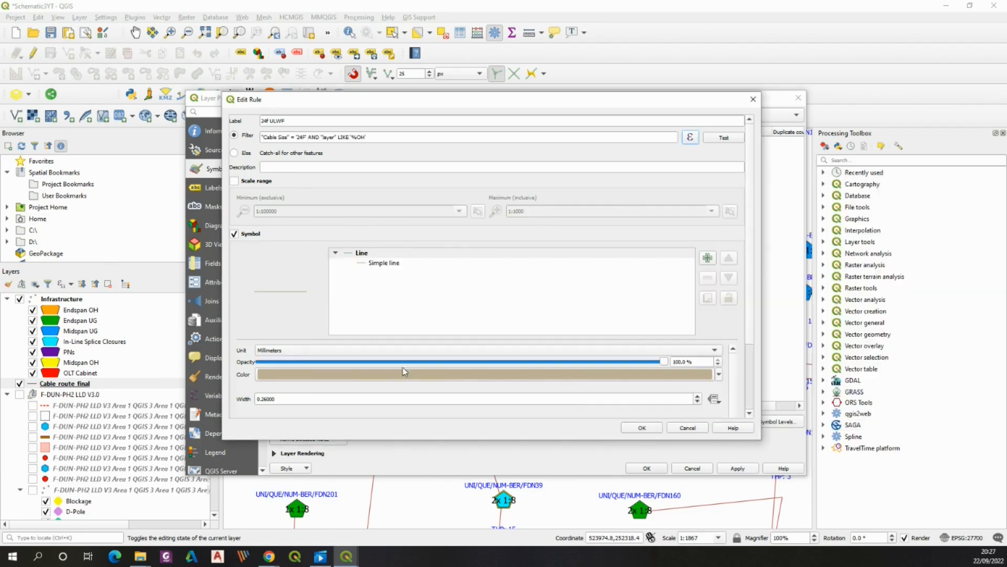
Set the 24F rule's line colour to magenta and its stroke width to 0.75 millimetres, then confirm the rule
left_click(403, 373)
left_click(348, 267)
left_click(492, 456)
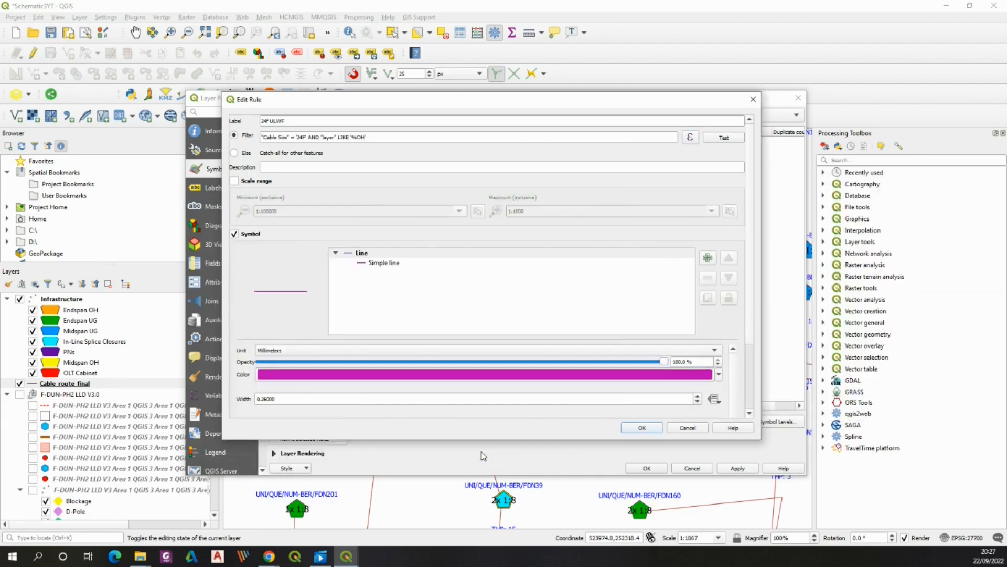
left_click_drag(750, 289, 750, 336)
left_click_drag(279, 334, 261, 334)
type("75")
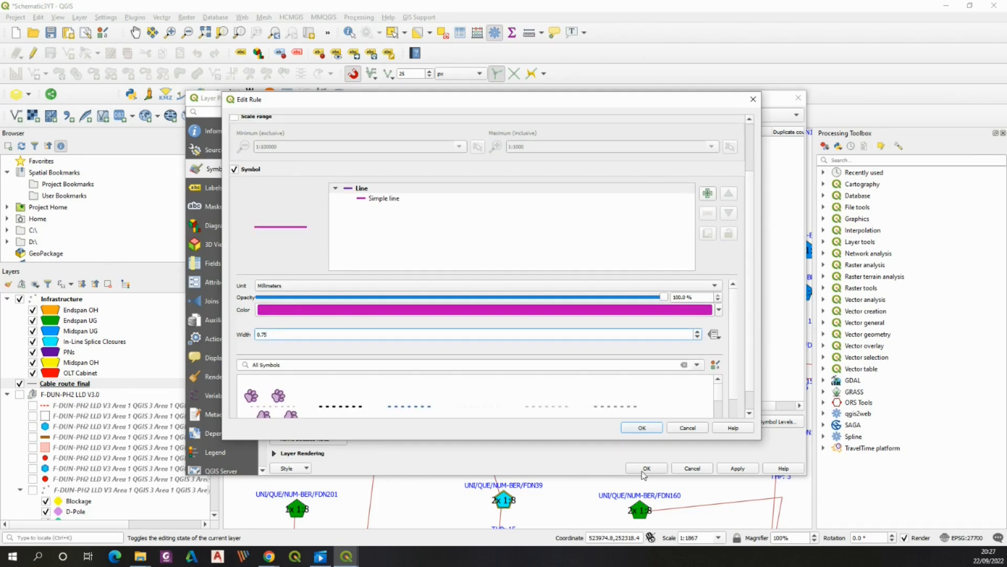
left_click(640, 427)
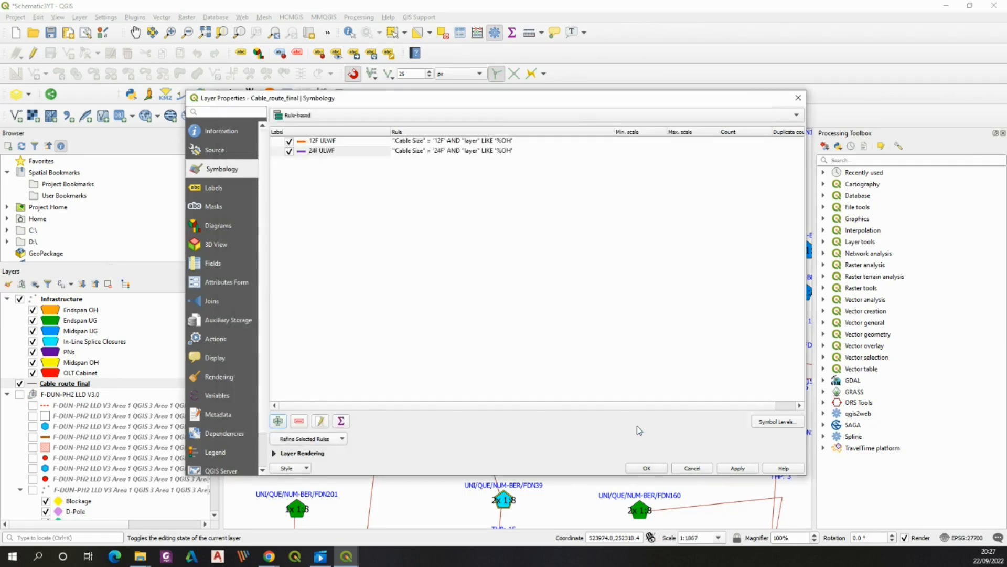
Correct the second rule's label to read 24F ULWF
left_click(316, 151)
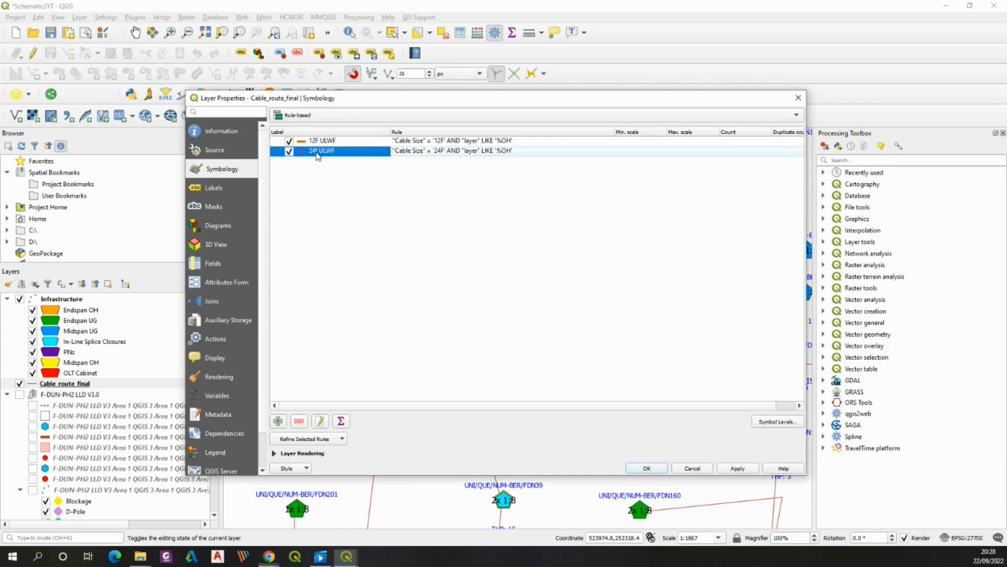
left_click(317, 151)
left_click(316, 152)
key("BackSpace")
type("F")
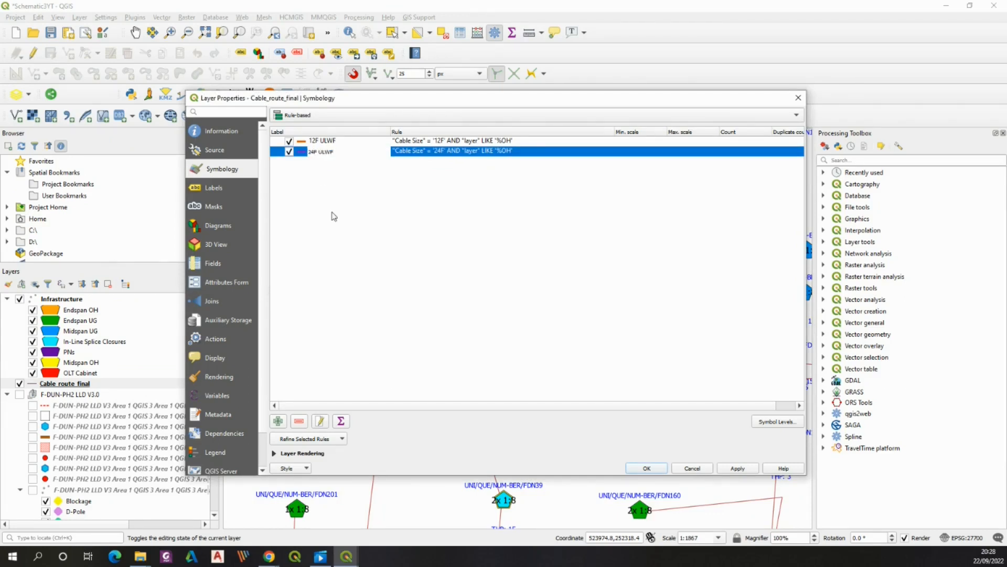
key("Return")
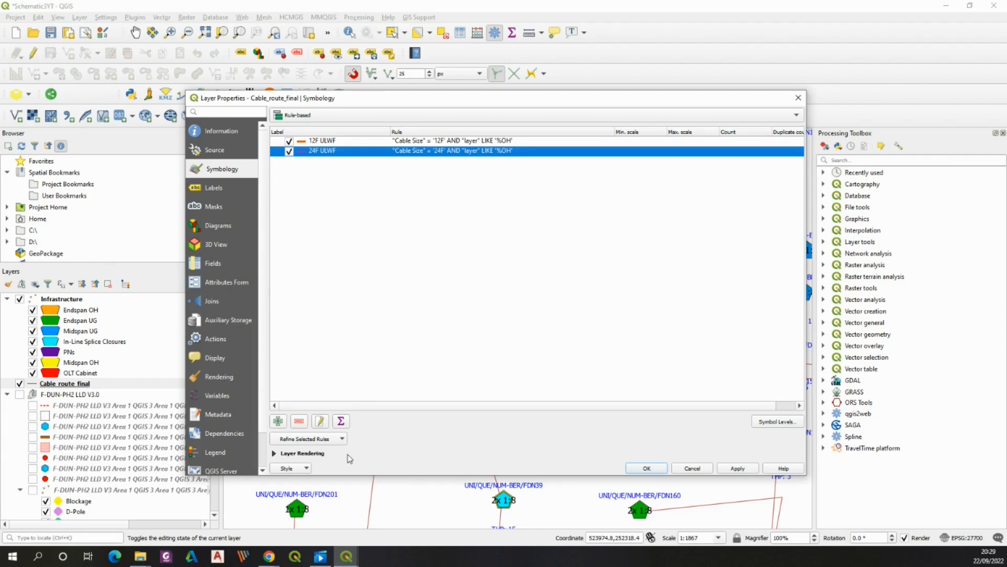
Add a rule labelled 48F ULWF with filter "Cable Size" = '48F' AND "layer" LIKE '%OH'
left_click(279, 422)
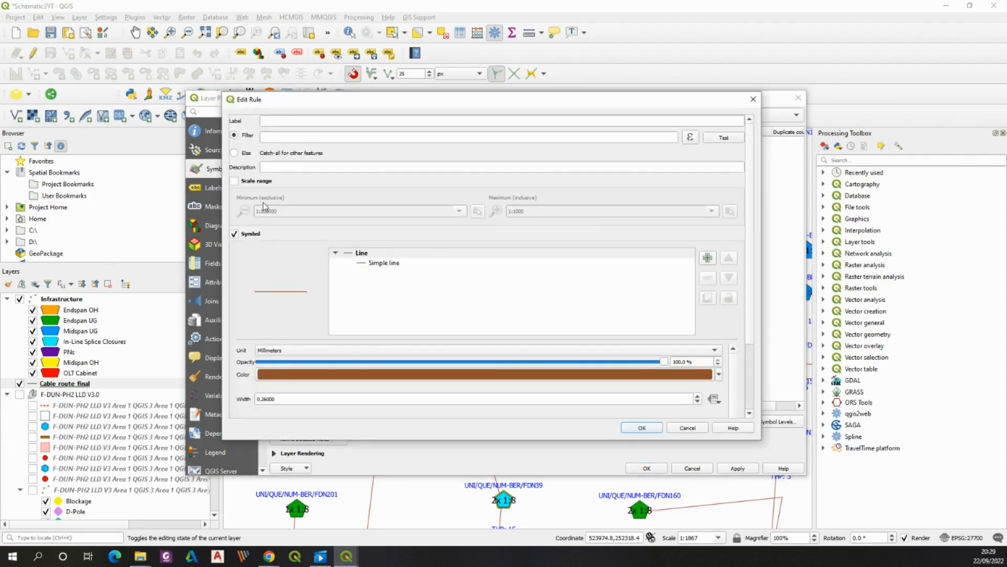
left_click(283, 119)
type("48F ULWF")
left_click(690, 137)
type("Ca")
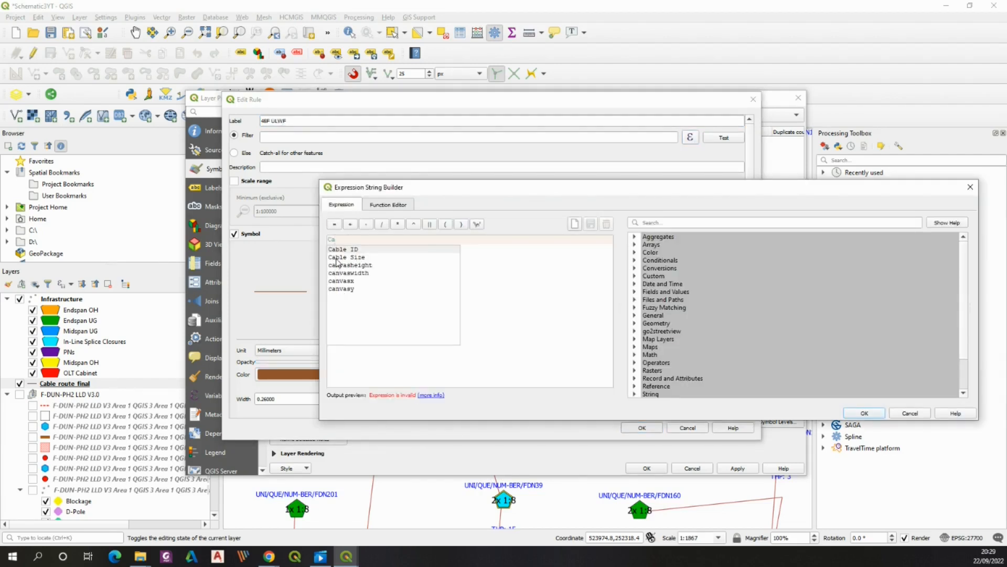
type("ble")
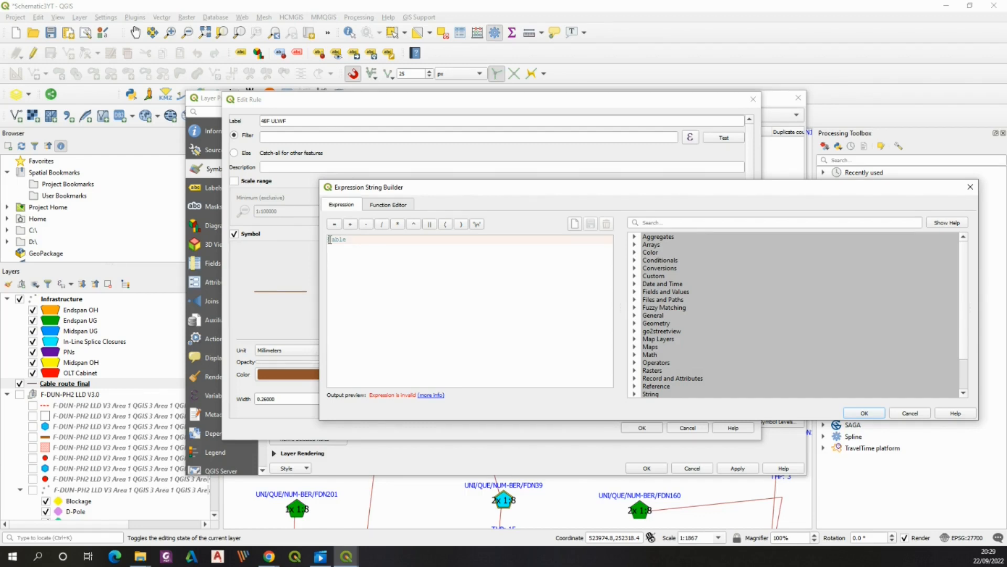
left_click(330, 240)
type("'")
type(" Size\" = '48F' ")
type("AND \"layer\" LIKE ")
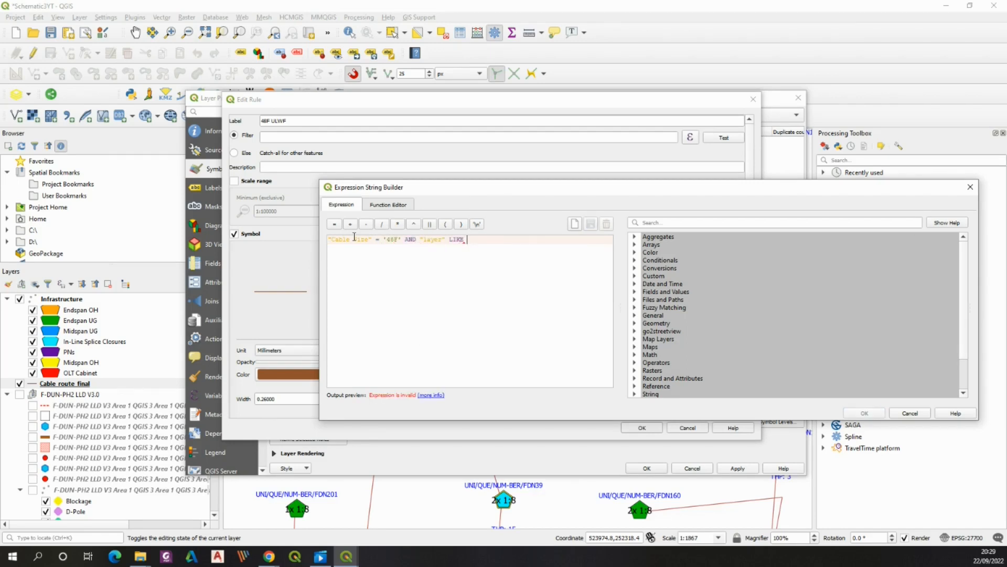
type("'%0B'%OH")
left_click(851, 415)
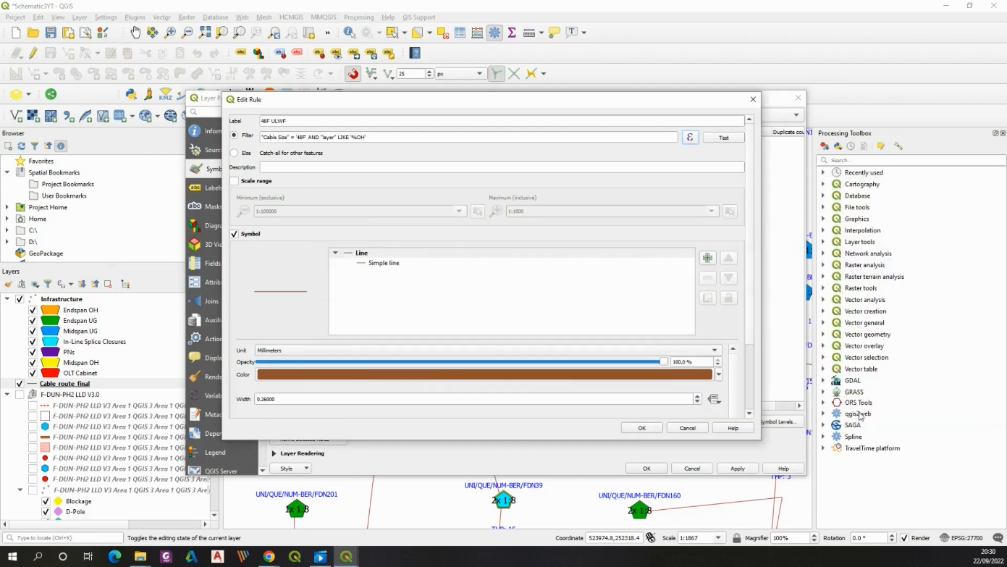
Set the 48F rule's line colour to blue and its stroke width to 0.7 millimetres, then confirm
left_click(360, 375)
left_click(369, 292)
left_click(378, 242)
left_click(494, 457)
left_click_drag(752, 299, 752, 367)
left_click_drag(281, 311, 264, 311)
type("75")
key("Return")
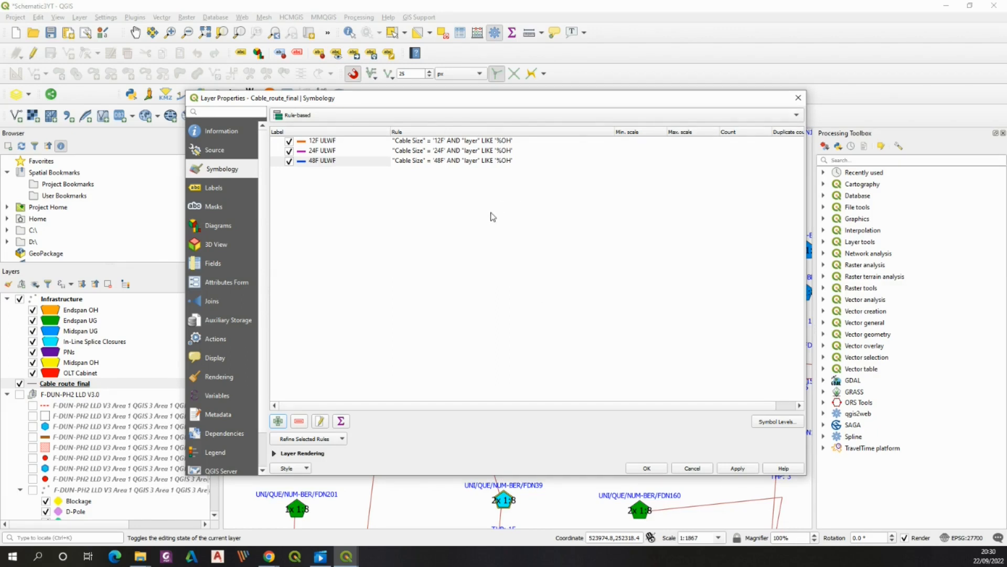
Add a rule labelled 12F UG Cable with filter "Cable Size" = '12F' AND "layer" LIKE '%UG'
left_click(278, 421)
type("12F UG Cable")
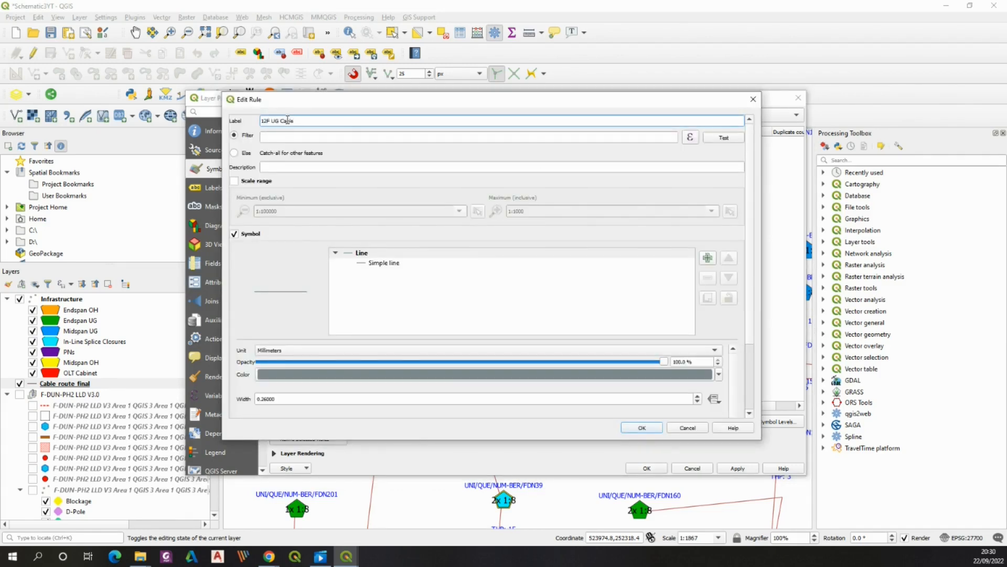
left_click(690, 138)
left_click(364, 242)
type("\"Cable Size\" = '12F' AND \"layer\" LIKE '%UG'")
left_click(864, 412)
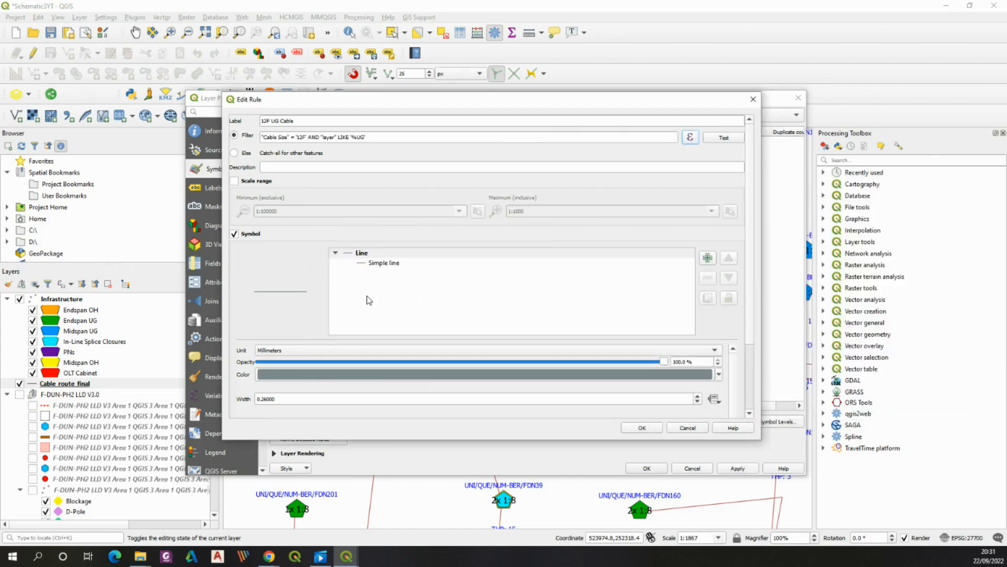
scroll(750, 342, "down", 5)
left_click(643, 428)
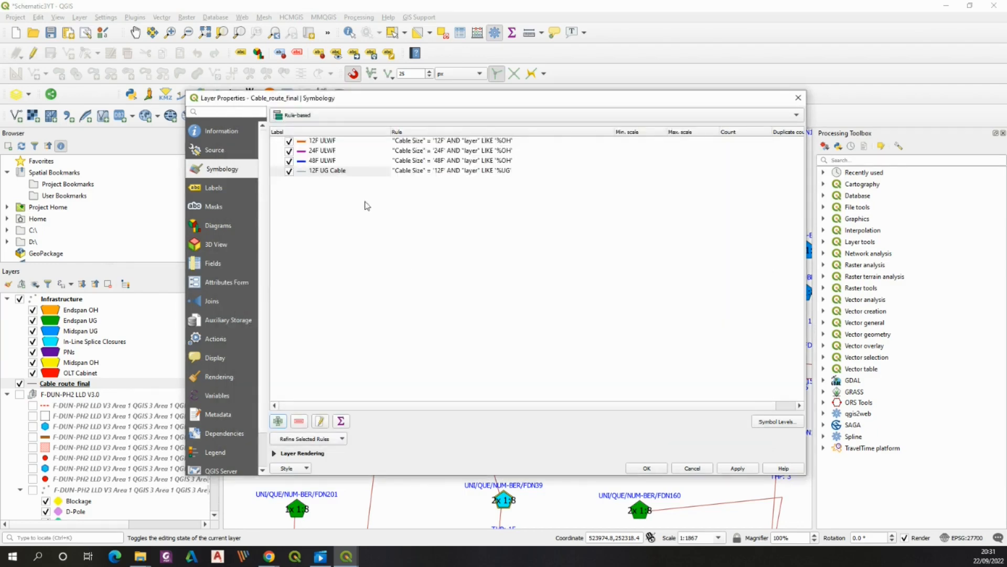
Copy the 12F ULWF symbol and paste it onto the 12F UG Cable rule
left_click(310, 173)
left_click(313, 142)
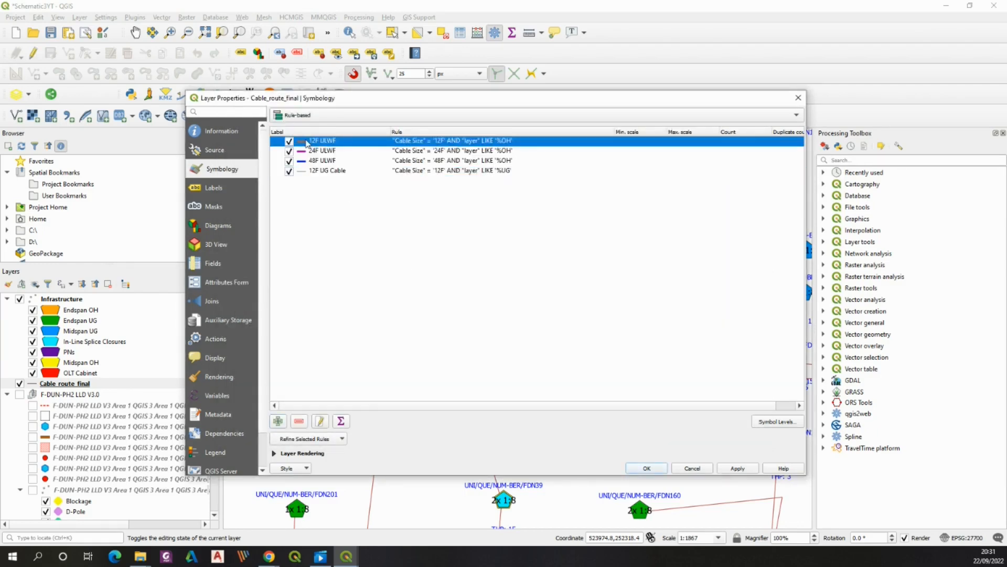
right_click(308, 141)
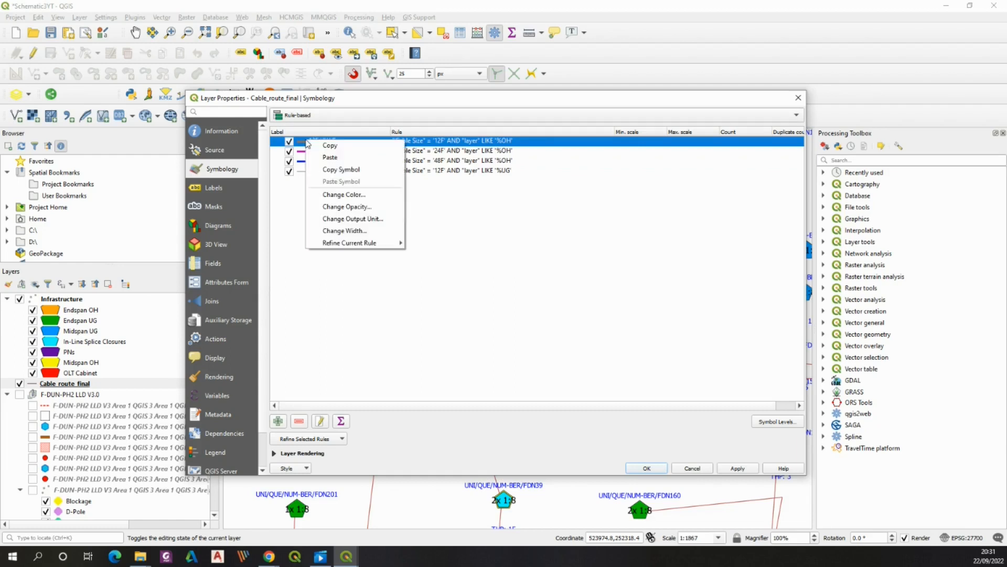
left_click(339, 170)
right_click(301, 172)
left_click(336, 211)
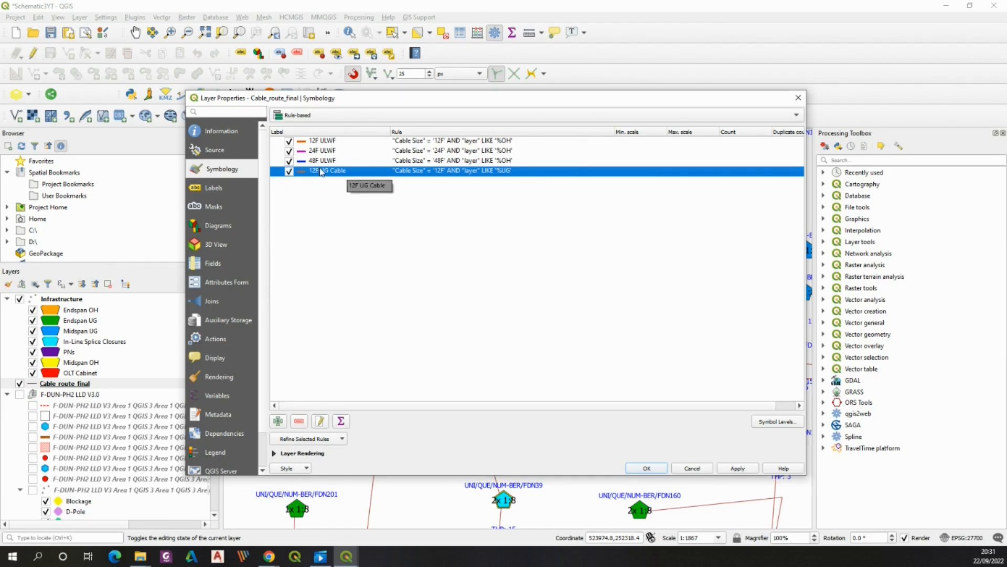
Add a rule labelled 24F UG Cable with filter "Cable Size" = '24F' AND "layer" LIKE '%UG'
left_click(278, 420)
left_click(273, 121)
type("24F UG Cable")
left_click(690, 137)
type("\"Cable Size\" = '24")
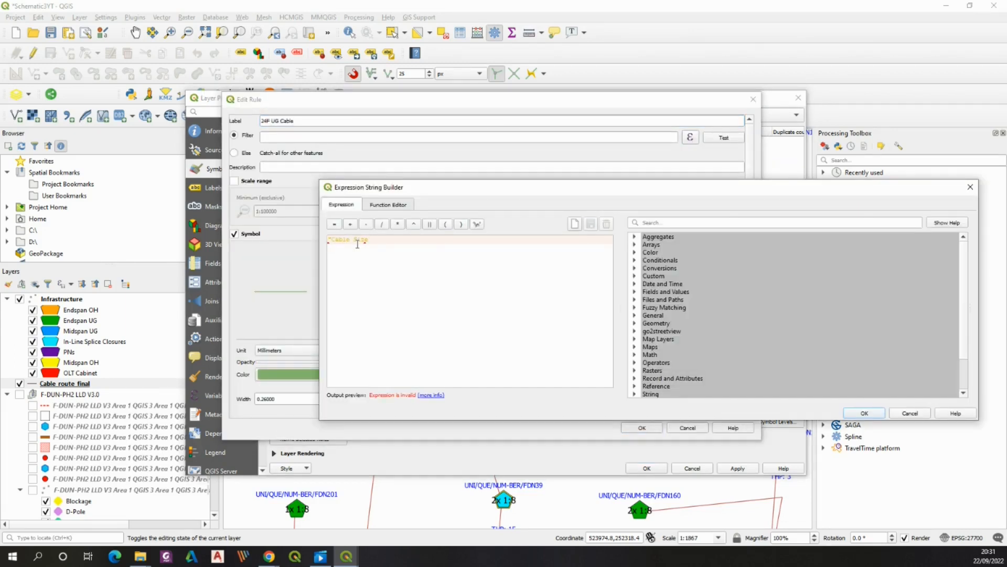
type("F' AND \"layer\" LIKE '%UG'")
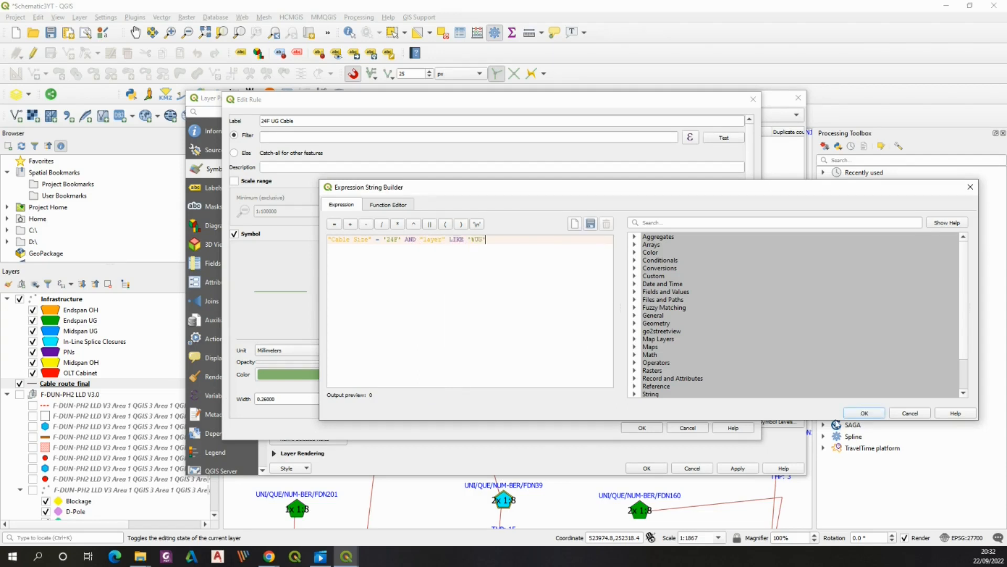
left_click(864, 414)
left_click(642, 427)
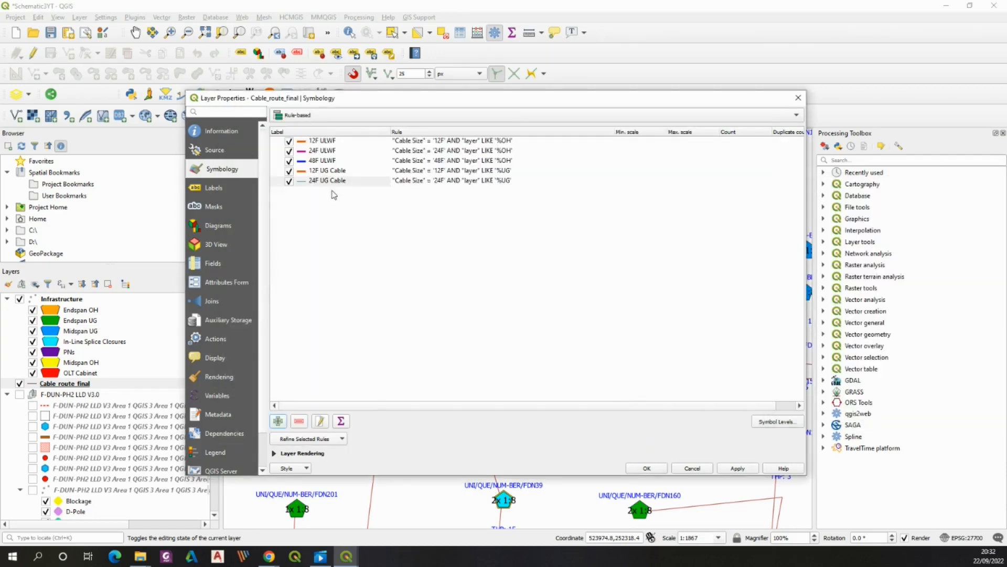
Copy the 24F ULWF symbol and paste it onto the 24F UG Cable rule
left_click(318, 152)
right_click(318, 151)
left_click(335, 181)
left_click(320, 181)
right_click(321, 181)
left_click(343, 221)
Add a rule labelled 48F UG Cable with filter "Cable Size" = '48F' AND "layer" LIKE '%UG'
left_click(278, 420)
left_click(282, 122)
type("48F UG Cable")
left_click(690, 137)
type("cable Size\" = '48F' AND \"layer\" LIKE '%UG'")
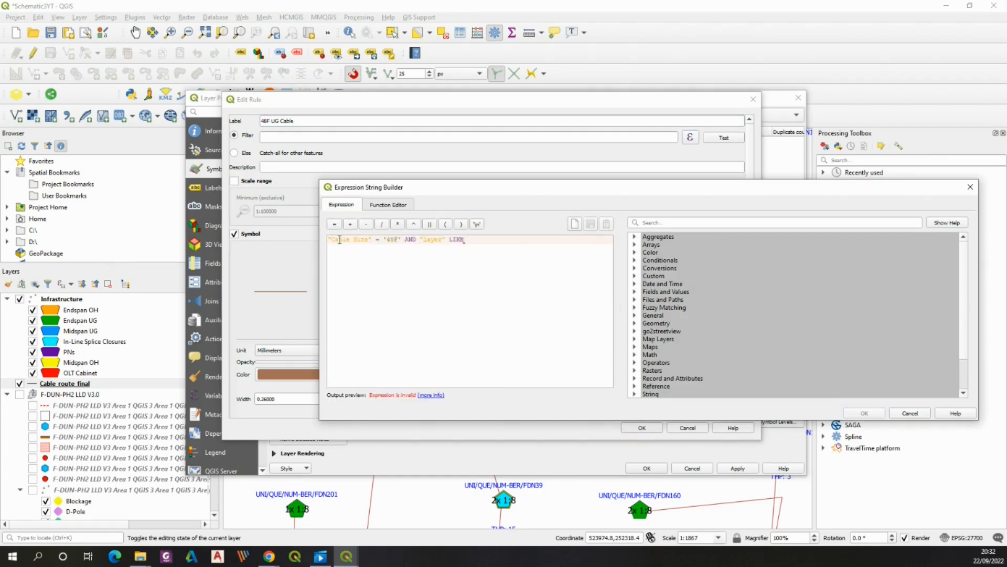
left_click(863, 413)
left_click(640, 428)
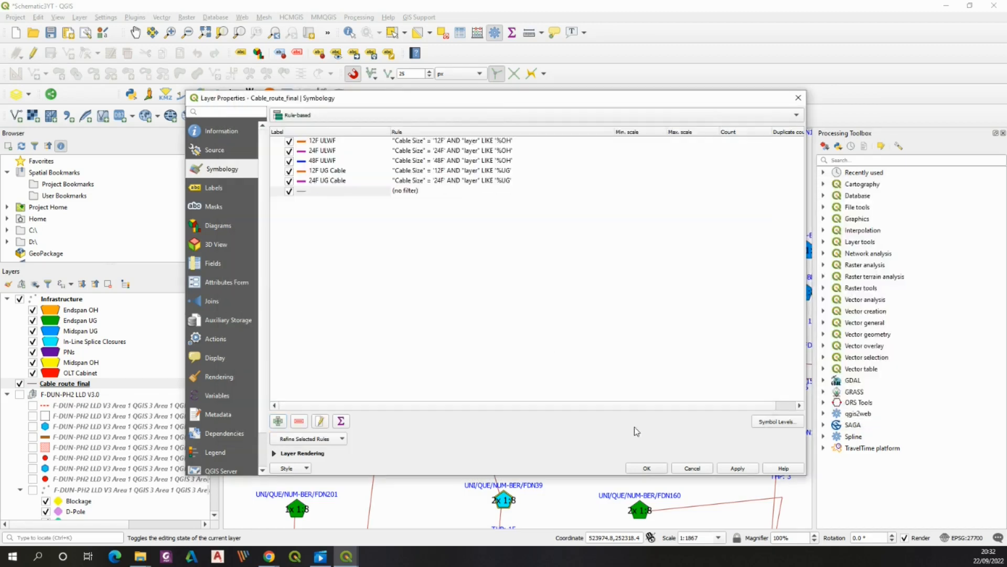
Paste the 48F ULWF symbol onto the 48F UG Cable rule, then apply and close the layer properties
left_click(315, 160)
right_click(315, 160)
left_click(346, 189)
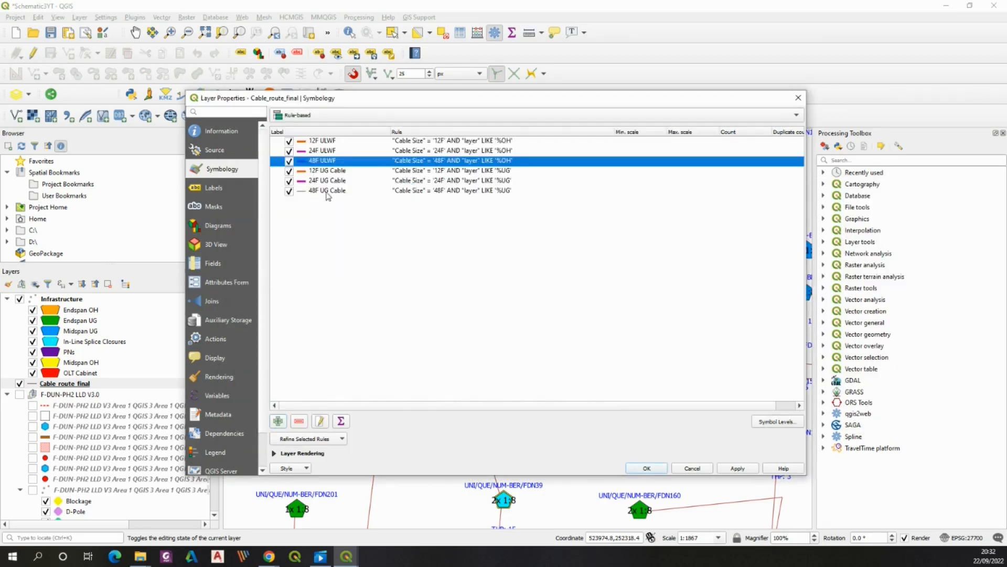
right_click(325, 190)
left_click(346, 231)
left_click(361, 303)
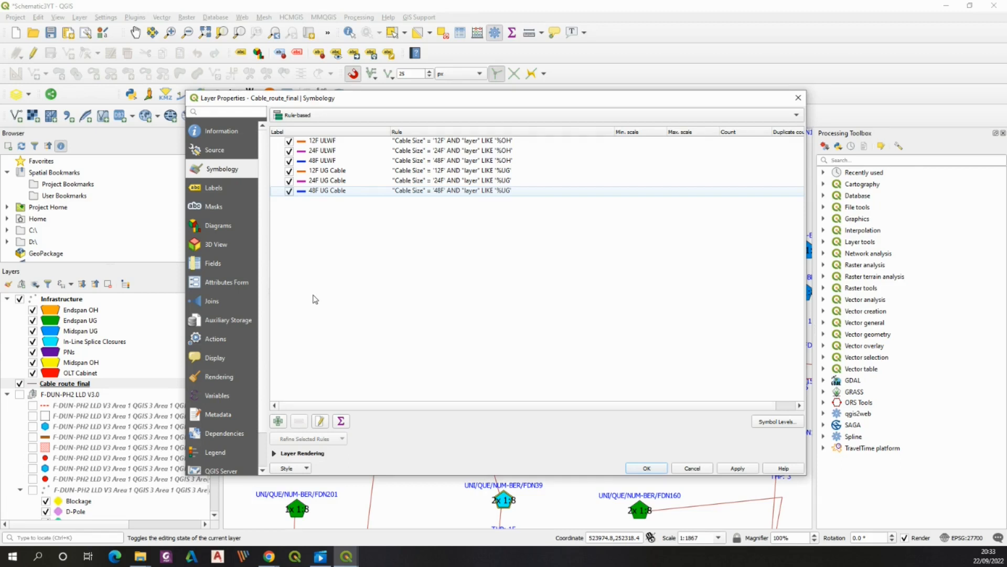
left_click(738, 468)
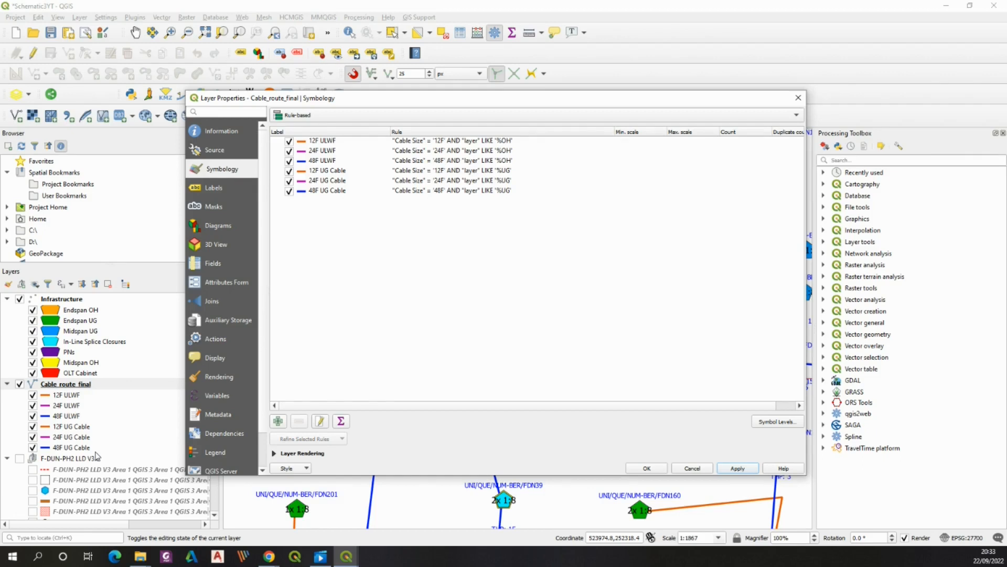
left_click(647, 468)
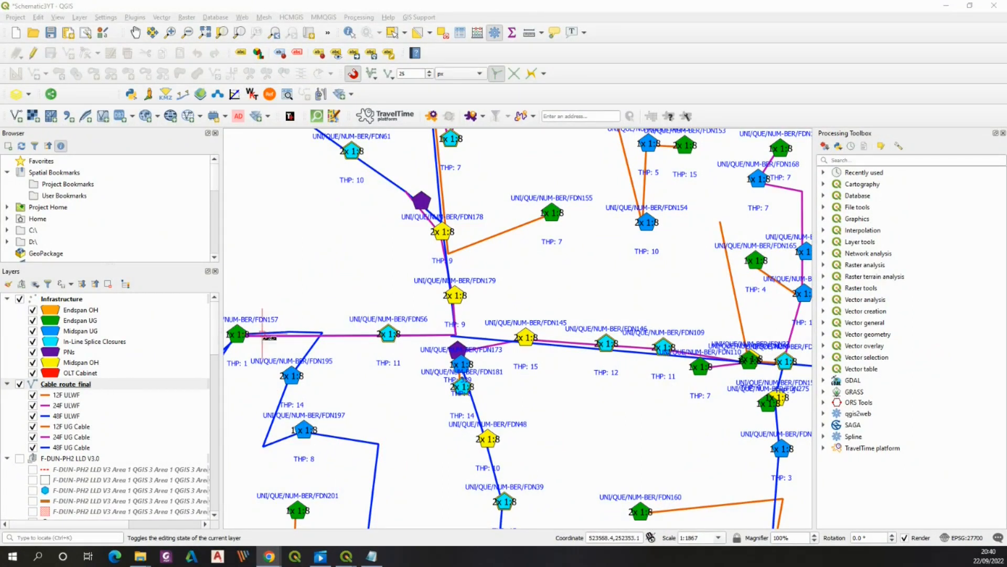
Open the Cable route final layer's properties and switch its labelling to rule-based labeling
scroll(288, 328, "up", 1)
scroll(373, 315, "down", 1)
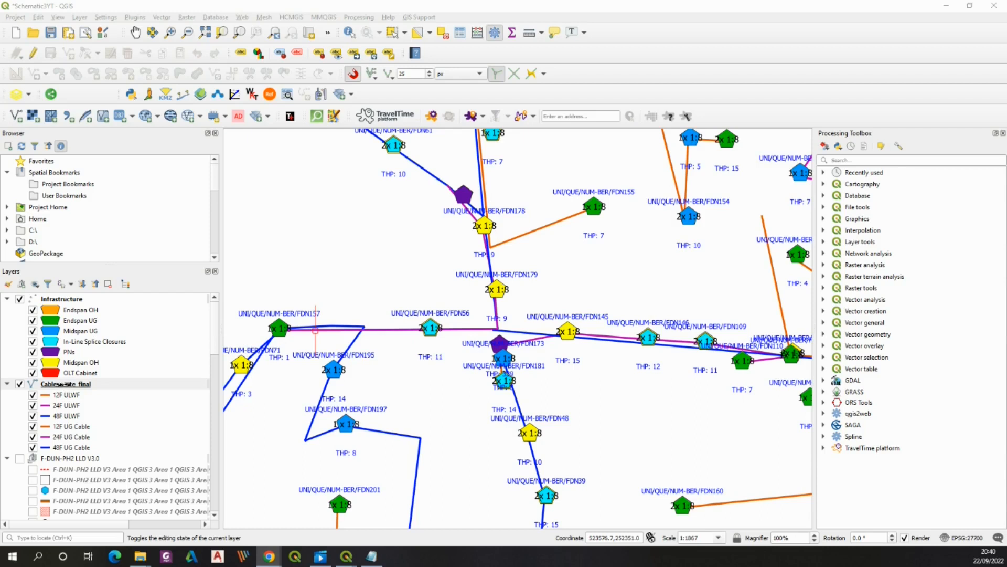
double_click(63, 381)
right_click(62, 382)
left_click(94, 337)
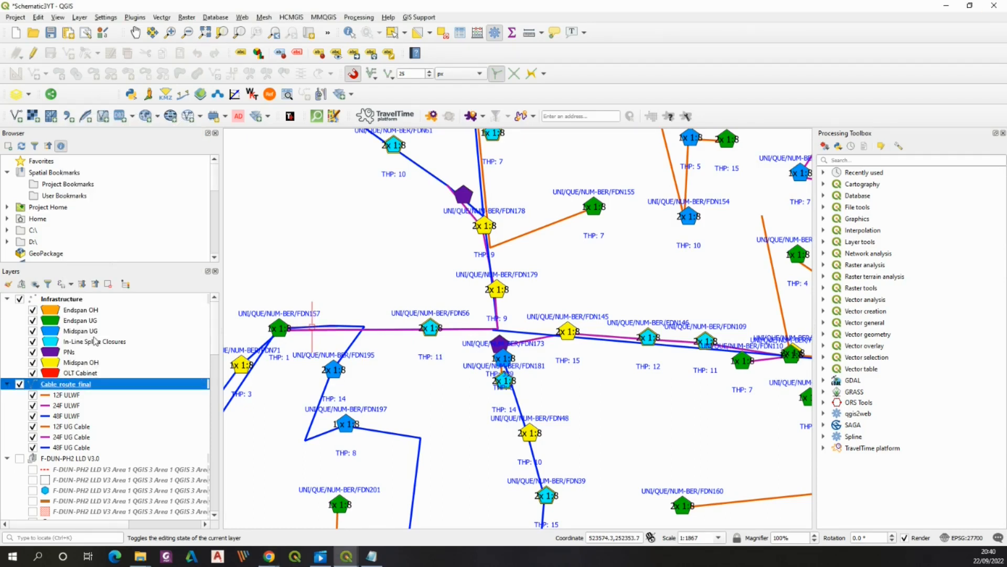
left_click(378, 148)
left_click(360, 173)
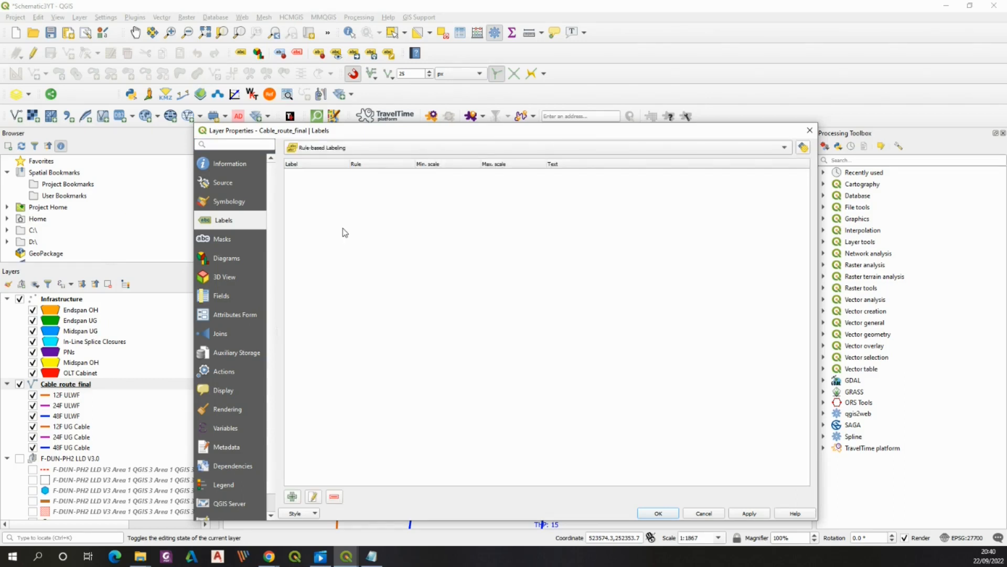
Add a label rule named Cable length whose filter expression is format_number("Length (m)",0) || 'm'
left_click(294, 498)
left_click(321, 125)
type("Cable length")
left_click(776, 140)
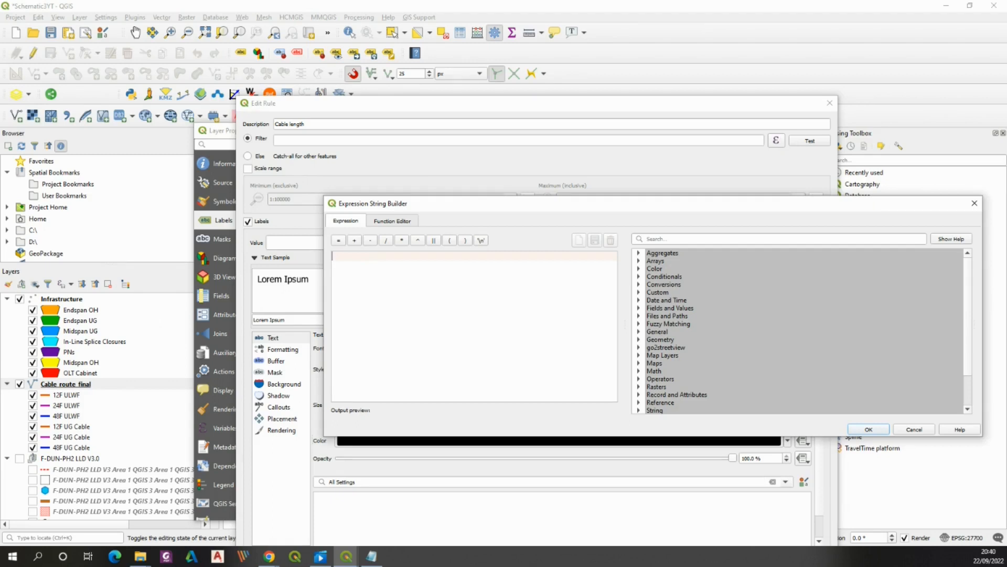
type("format")
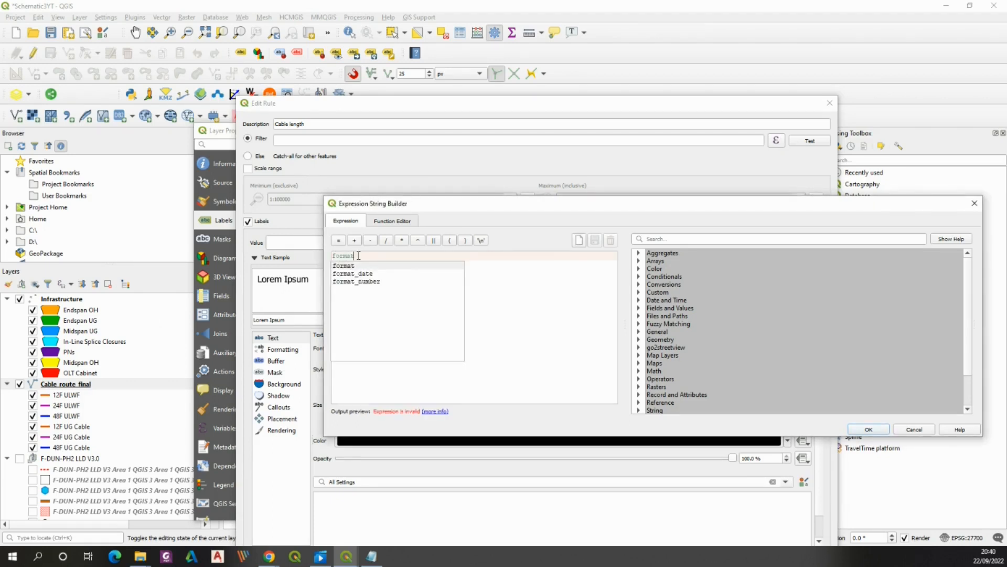
double_click(369, 281)
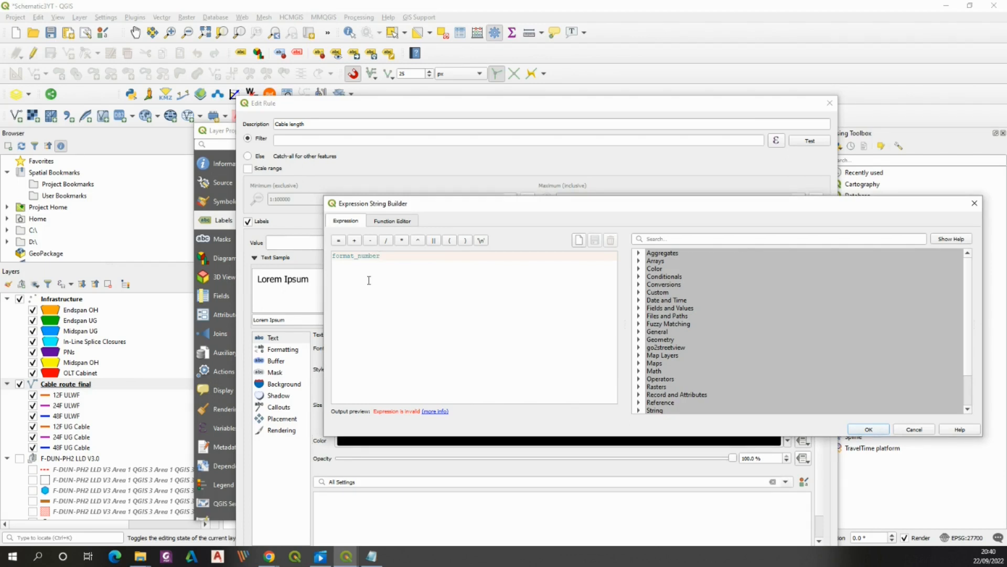
type("(")
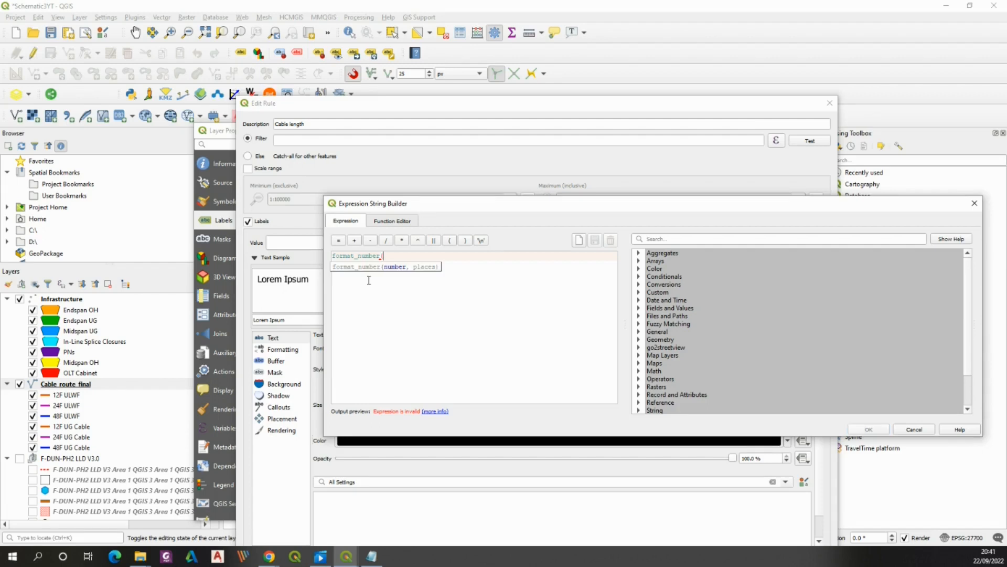
type("\"Length (m)\",0)")
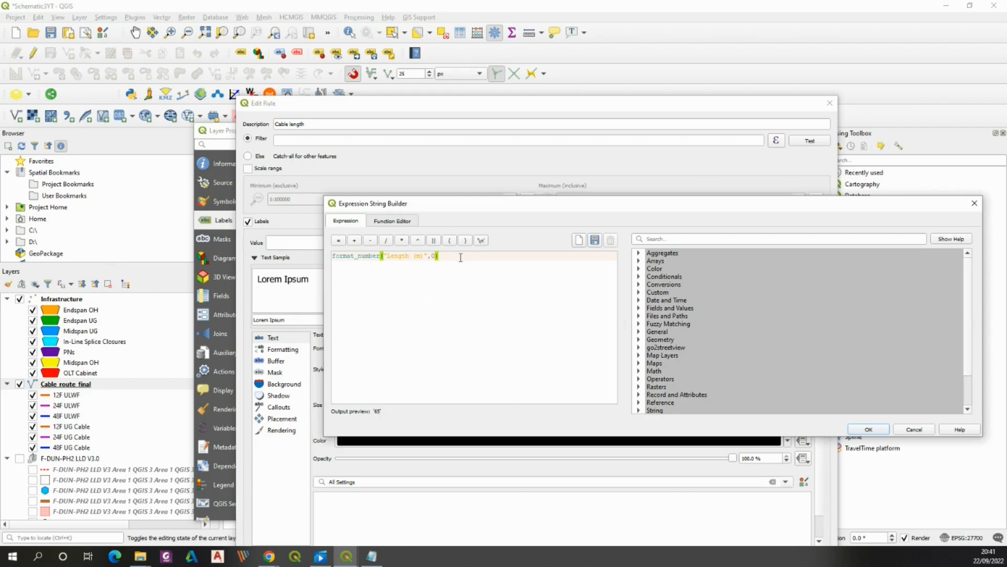
type("||")
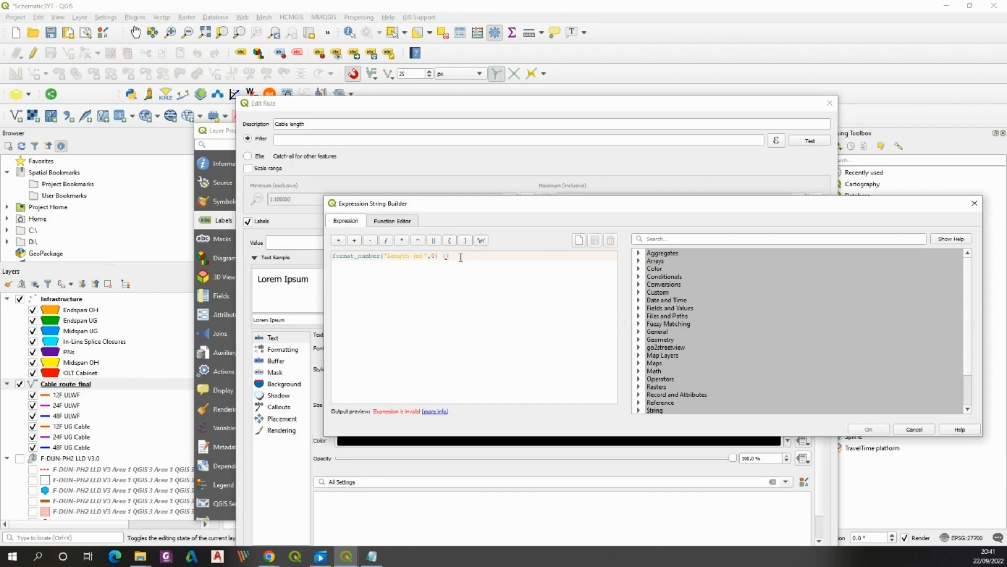
type(" 'm'")
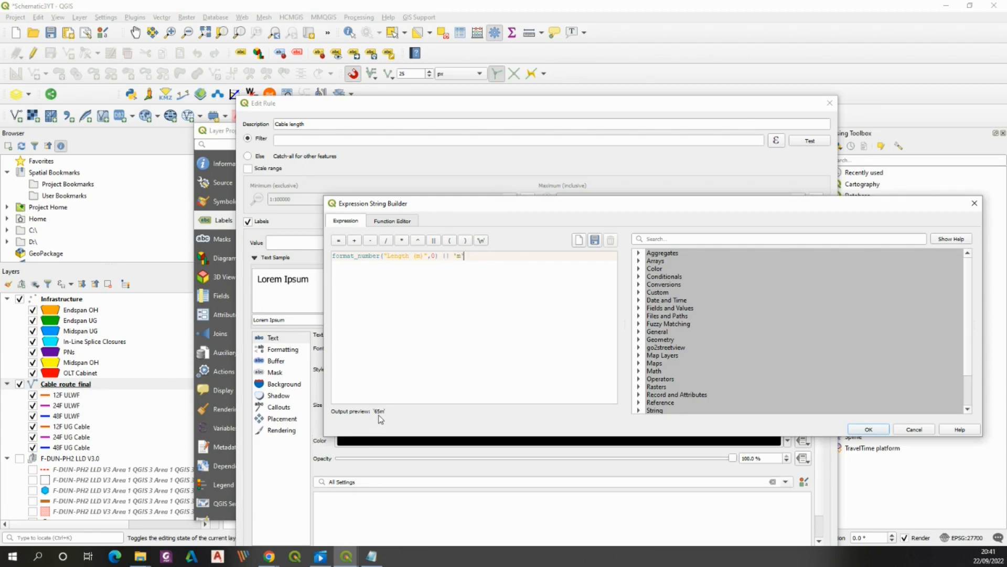
left_click(459, 257)
left_click(868, 429)
Set the Cable length rule's text colour to blue and save the rule
left_click_drag(573, 107, 586, 78)
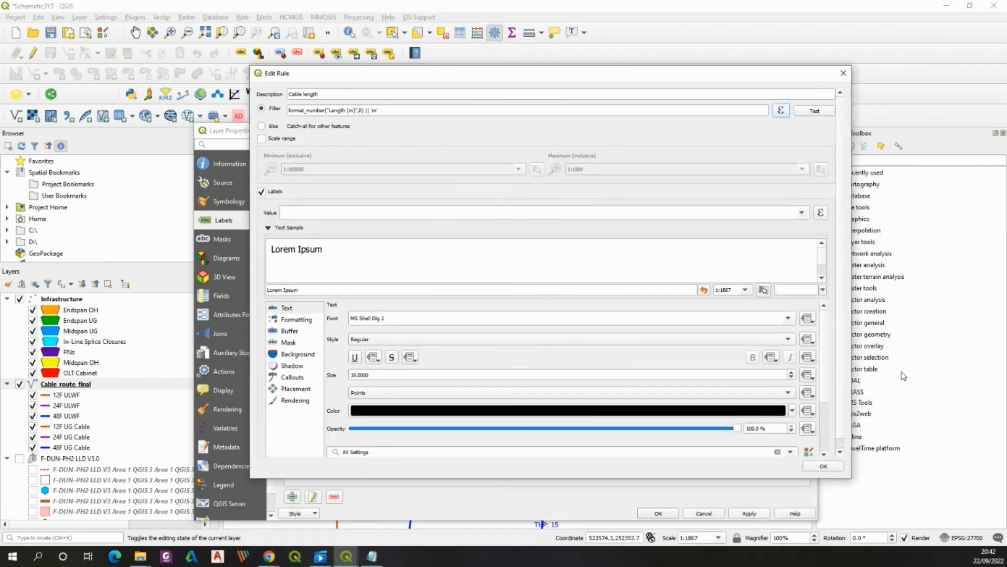
scroll(825, 349, "down", 2)
left_click(423, 371)
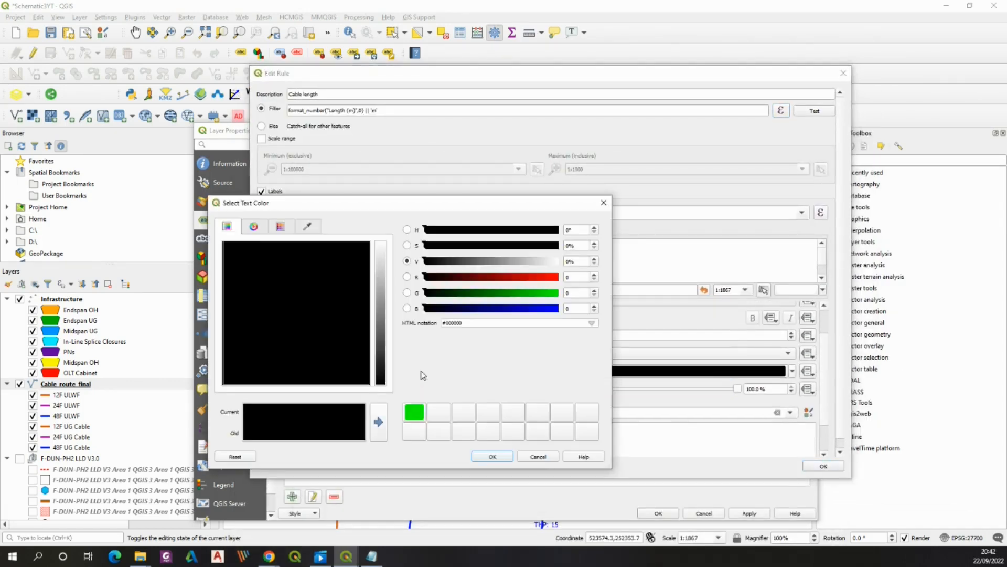
left_click_drag(548, 309, 589, 310)
left_click(493, 457)
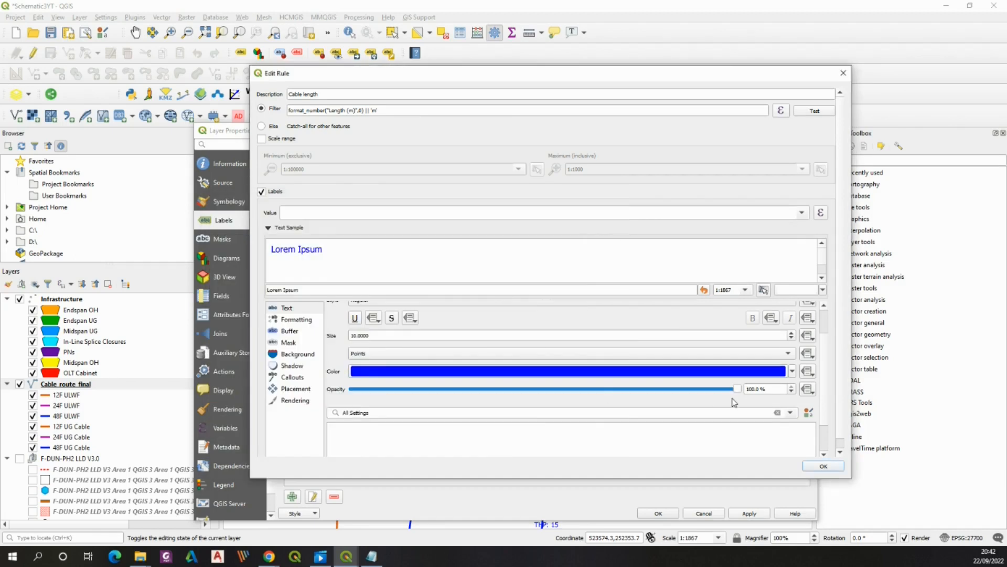
scroll(825, 362, "up", 2)
scroll(829, 371, "down", 1)
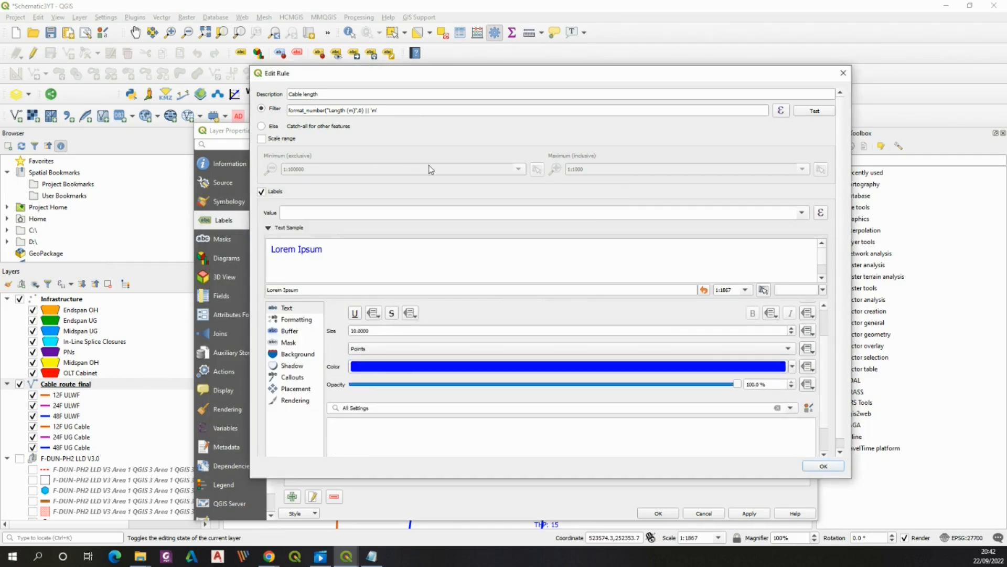
left_click(823, 466)
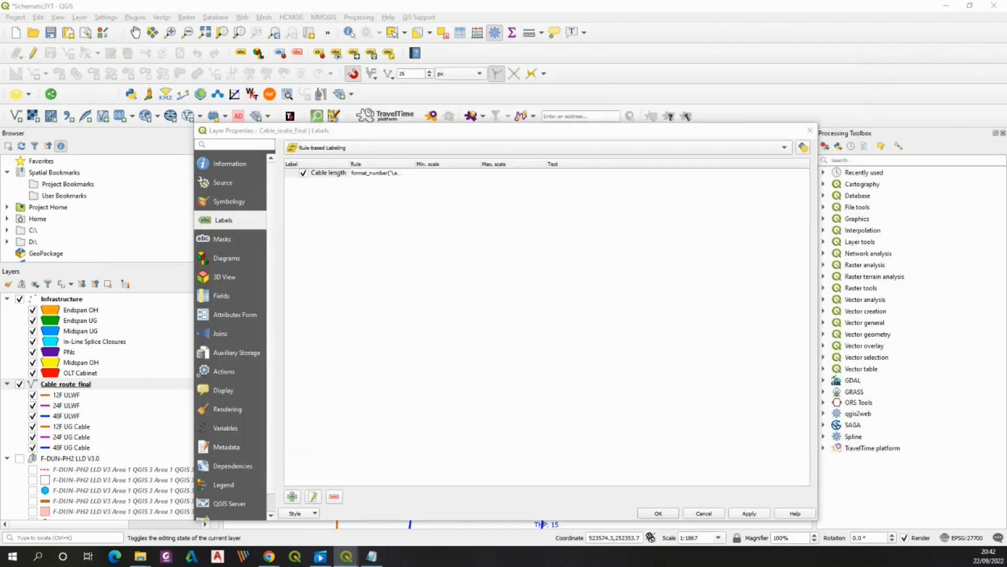
Add a label rule named Cable Size that labels the Cable Size field in blue text
left_click(292, 496)
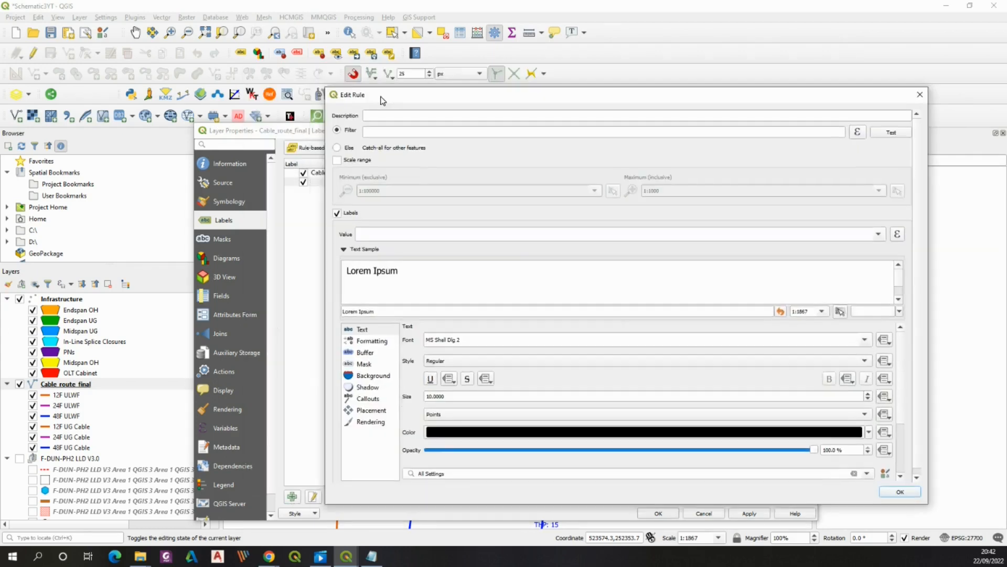
left_click(381, 116)
type("Cable Size")
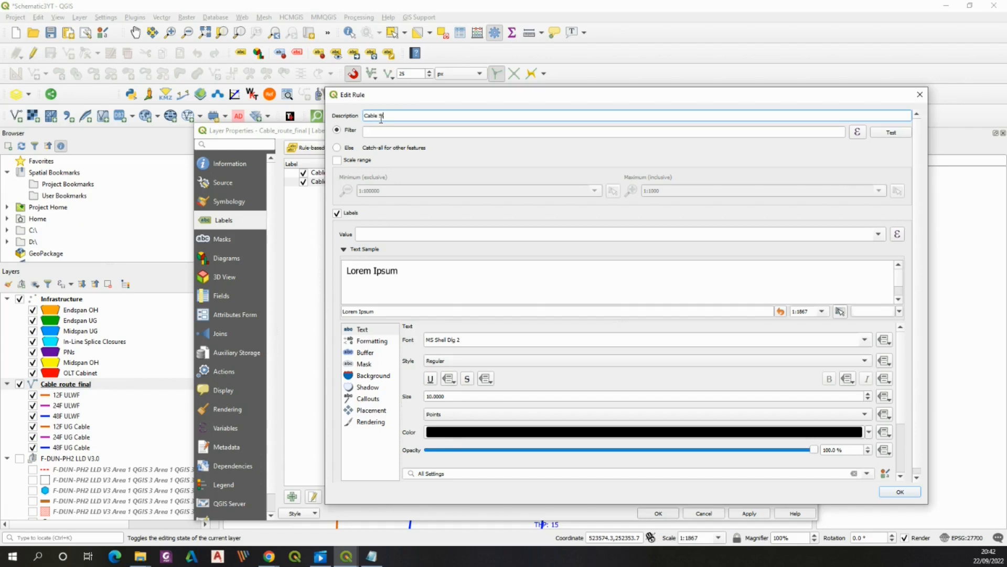
left_click(879, 234)
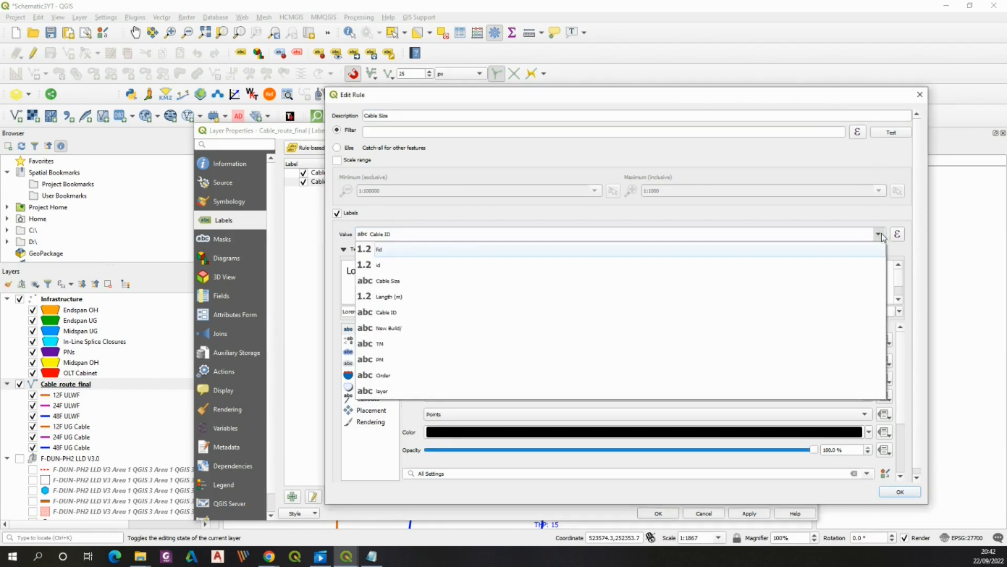
left_click(585, 288)
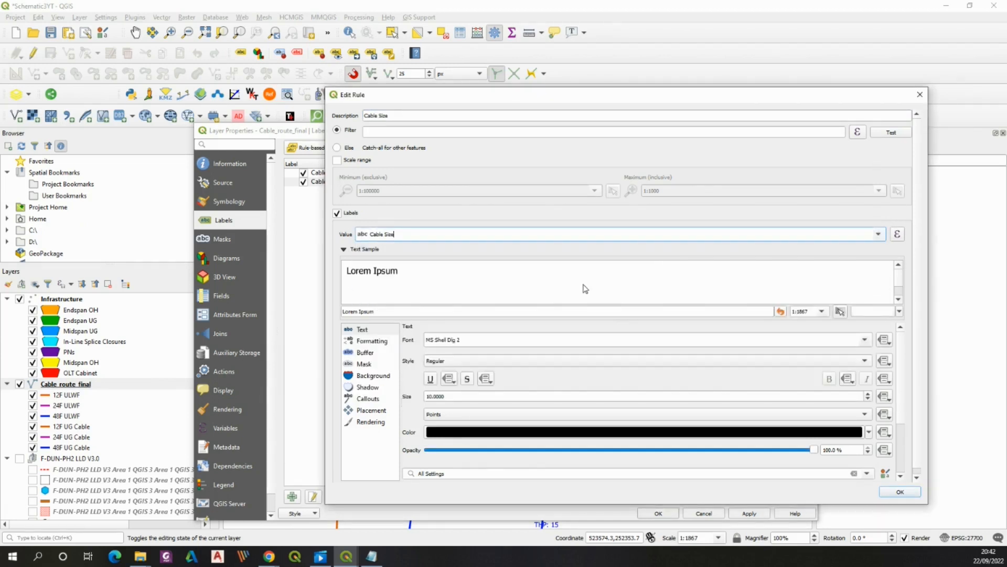
left_click(530, 433)
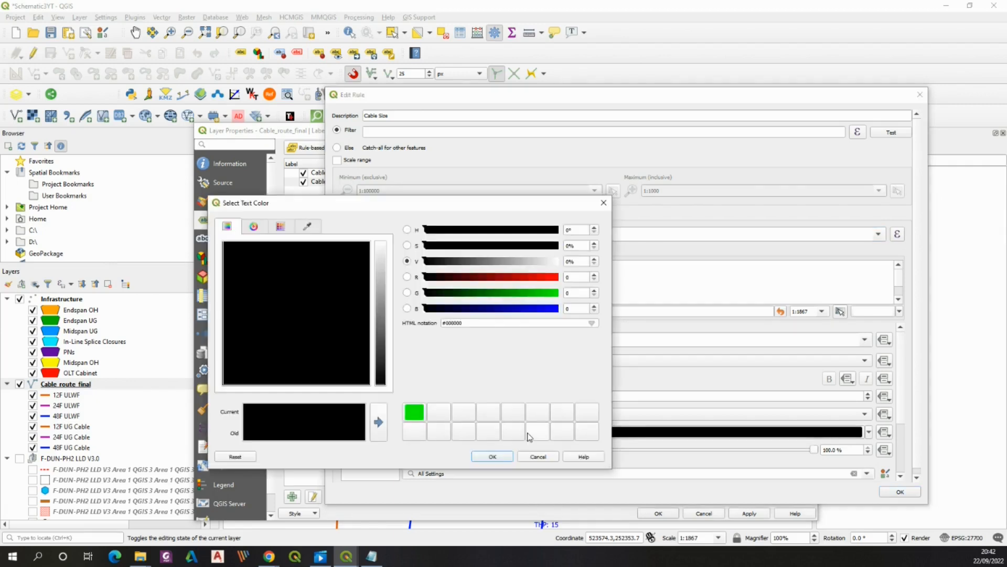
left_click(535, 311)
left_click(486, 456)
left_click(900, 492)
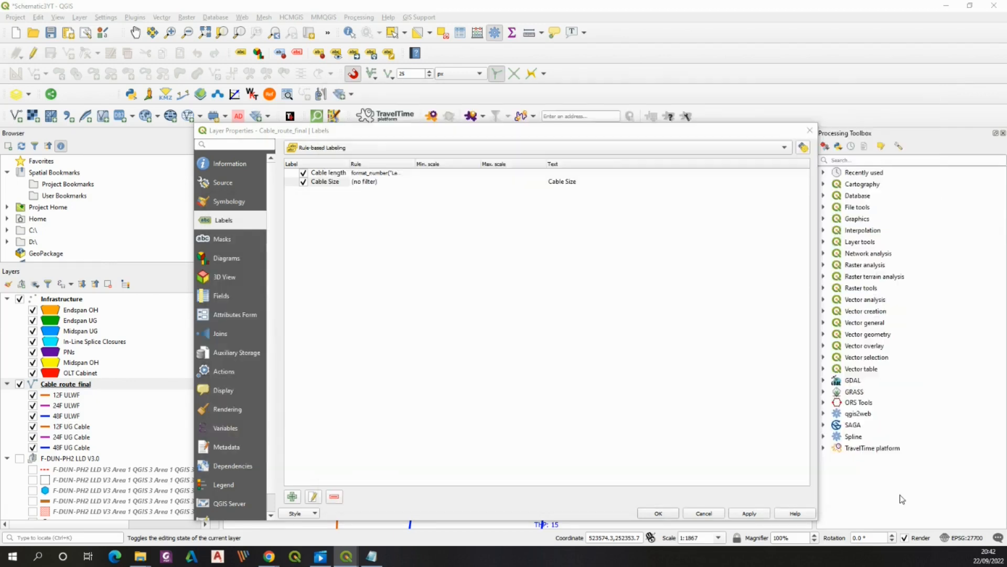
Add a label rule named ID that labels the Cable ID field in blue text, then close the layer properties
left_click(293, 495)
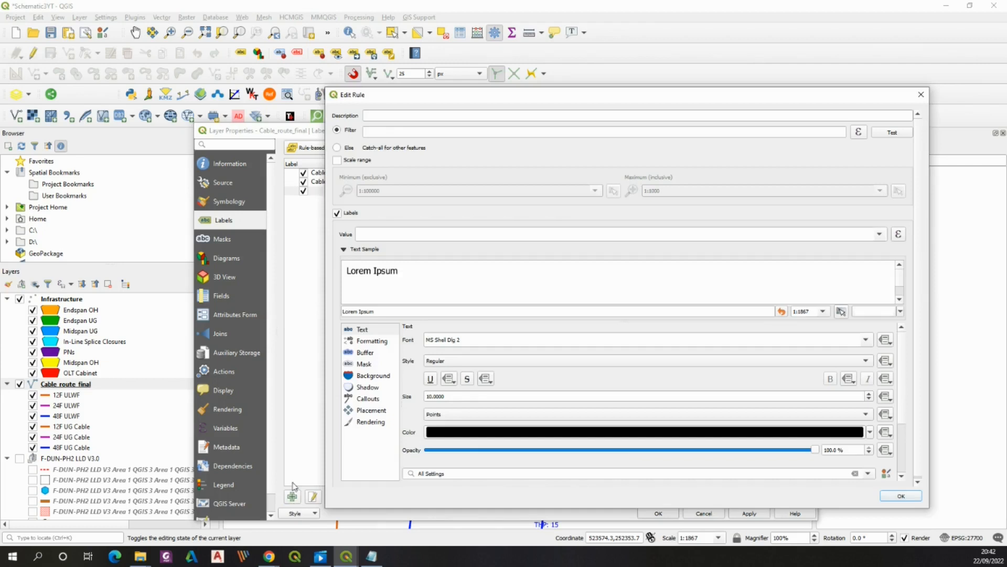
left_click(418, 114)
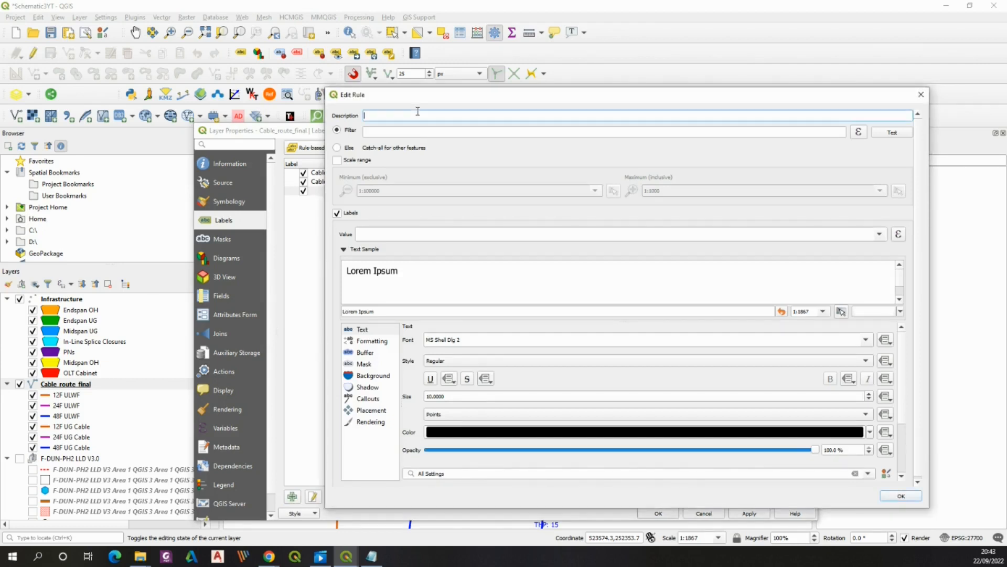
type("ID")
left_click(881, 235)
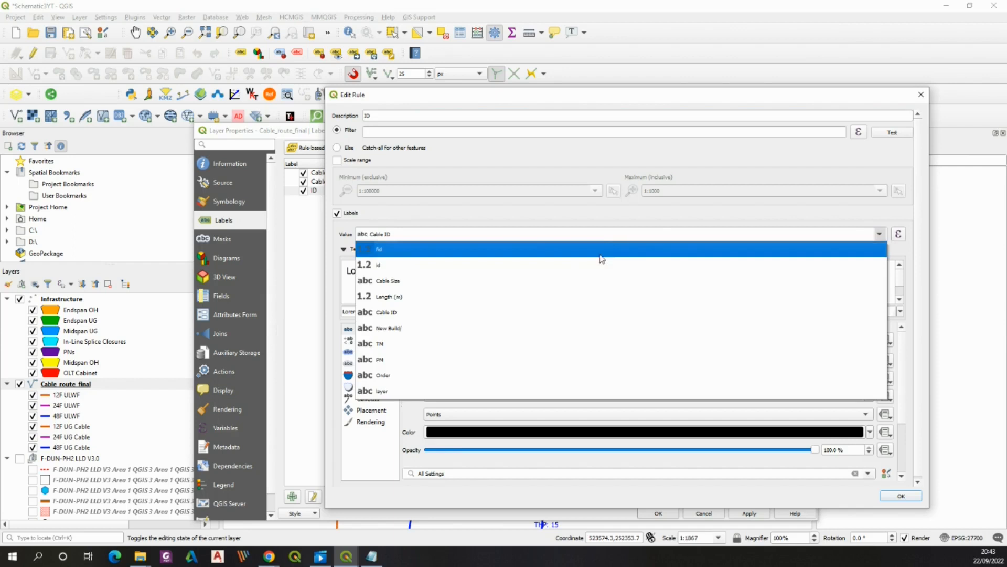
left_click(418, 314)
left_click(459, 432)
left_click(555, 308)
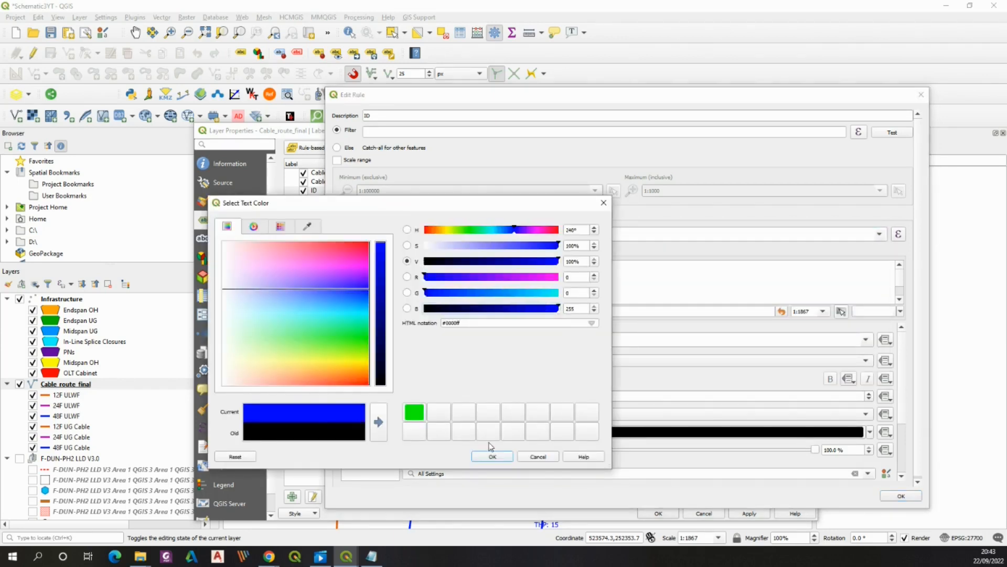
left_click(492, 456)
left_click(901, 496)
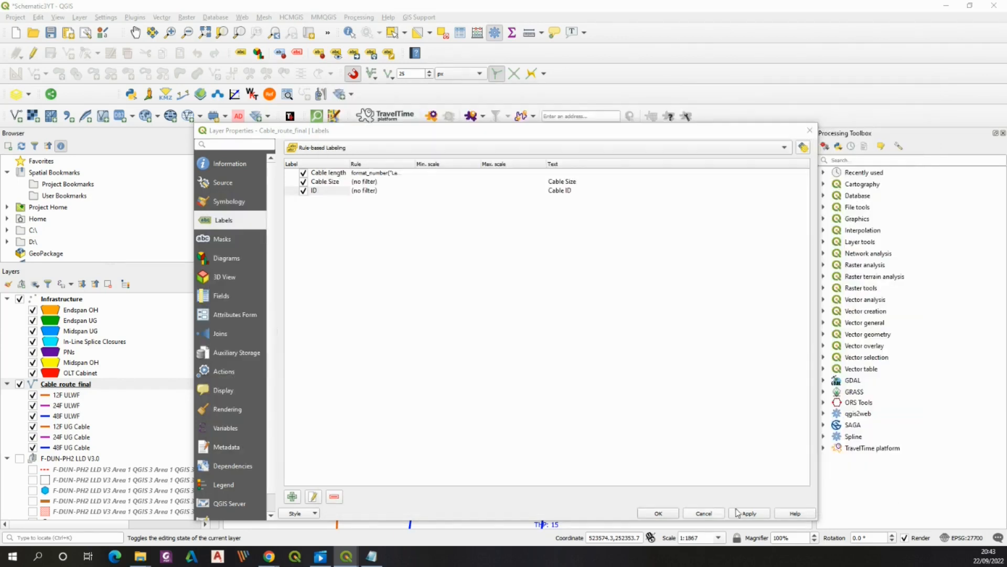
left_click(659, 514)
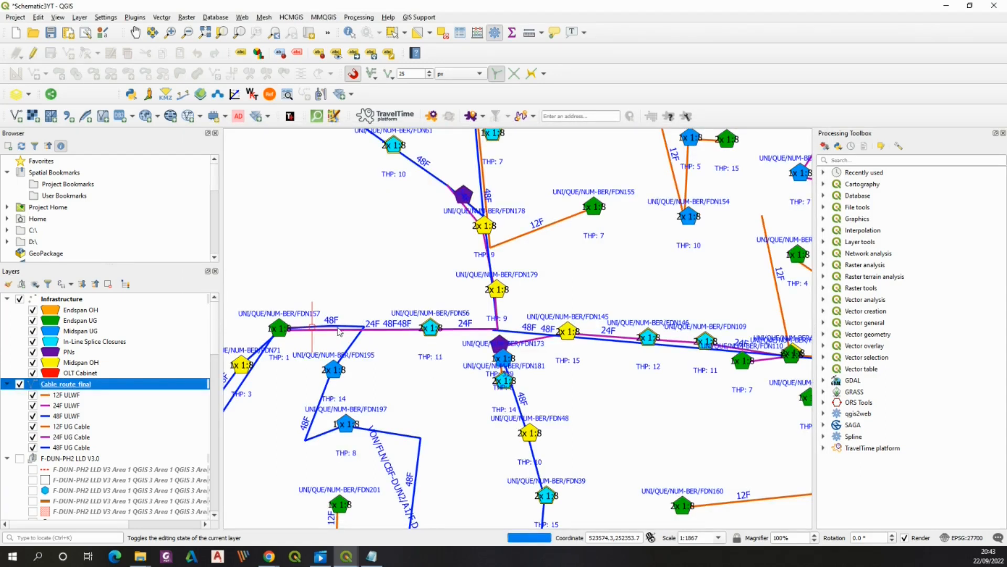
Reopen the cable route layer's labels and limit the Cable length rule to scales between 1:2000 and 1:1
scroll(339, 331, "up", 1)
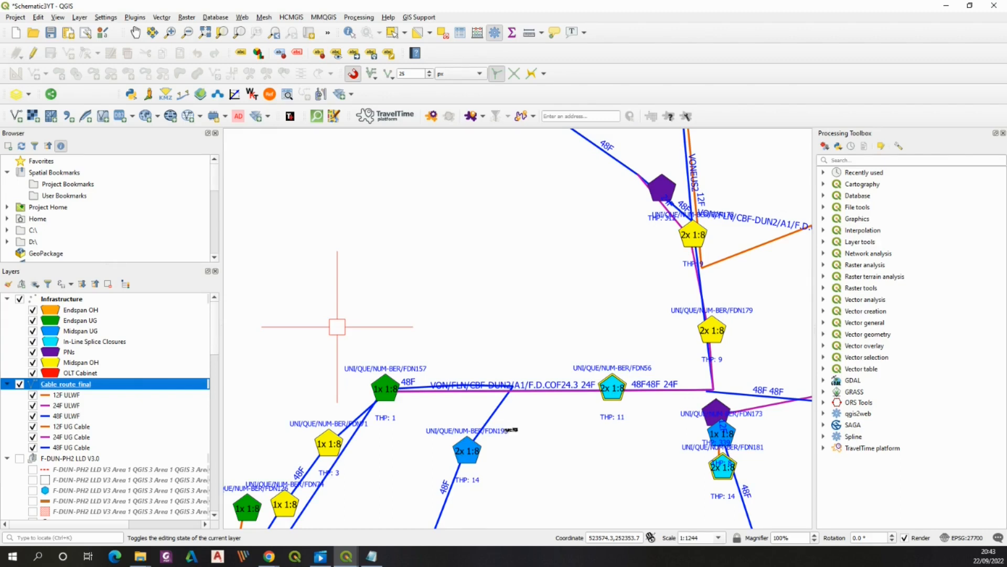
scroll(474, 403, "up", 1)
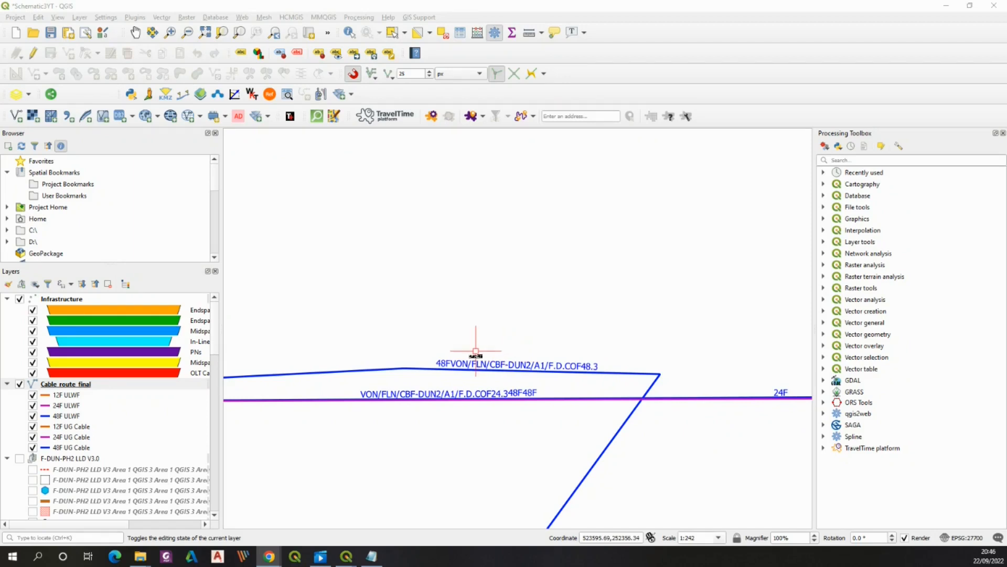
scroll(472, 357, "down", 4)
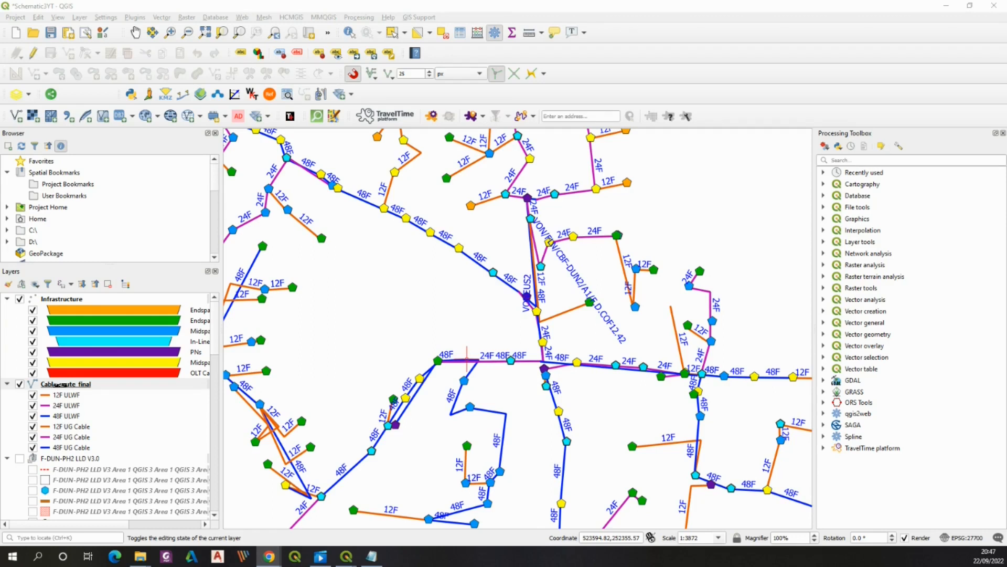
right_click(58, 384)
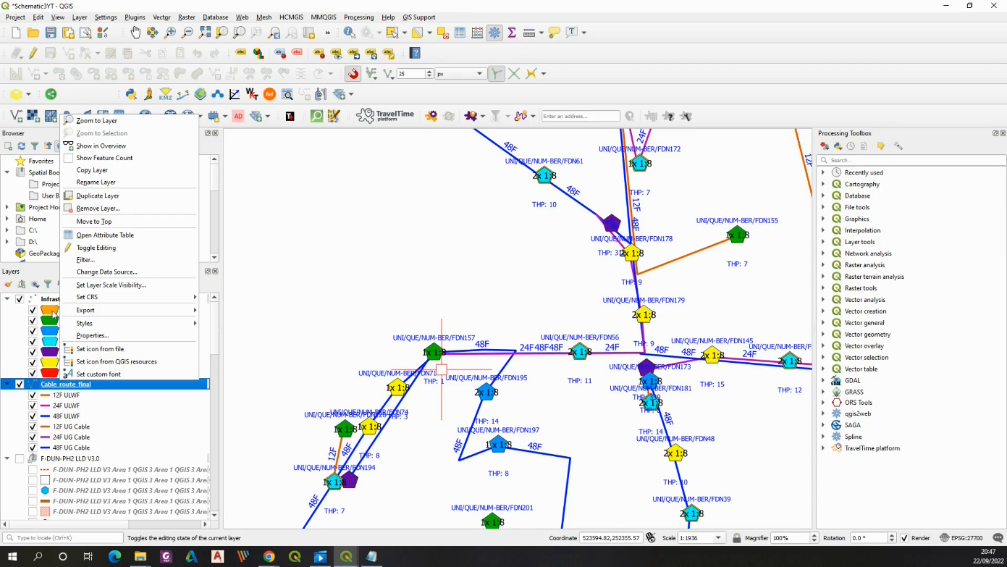
left_click(92, 336)
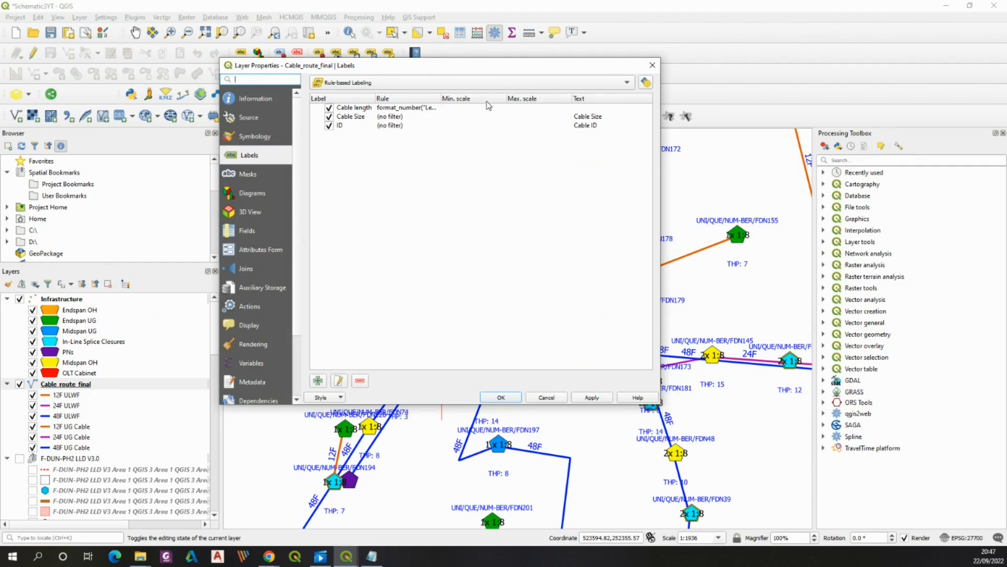
double_click(397, 109)
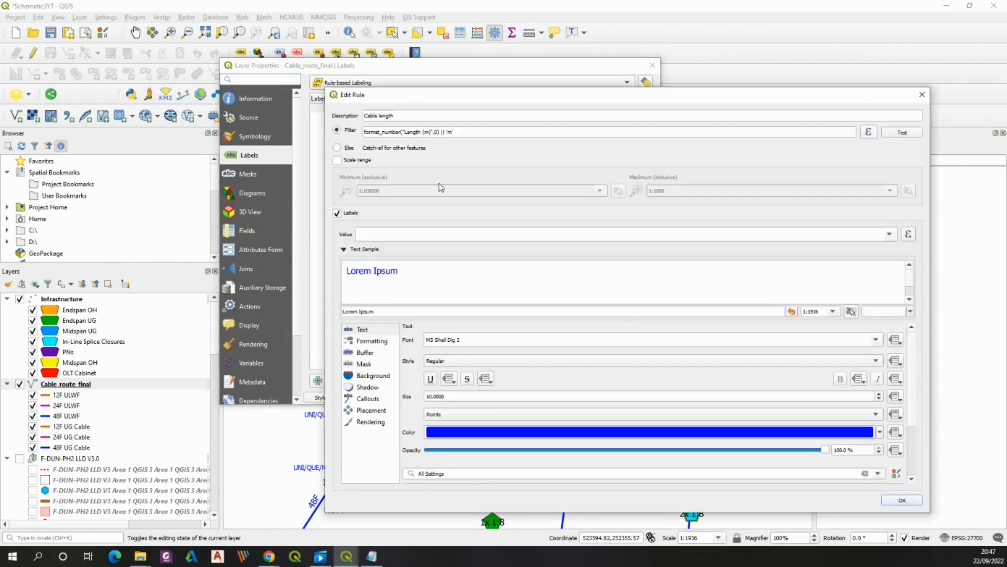
left_click(337, 160)
left_click_drag(410, 190, 364, 193)
type("2000")
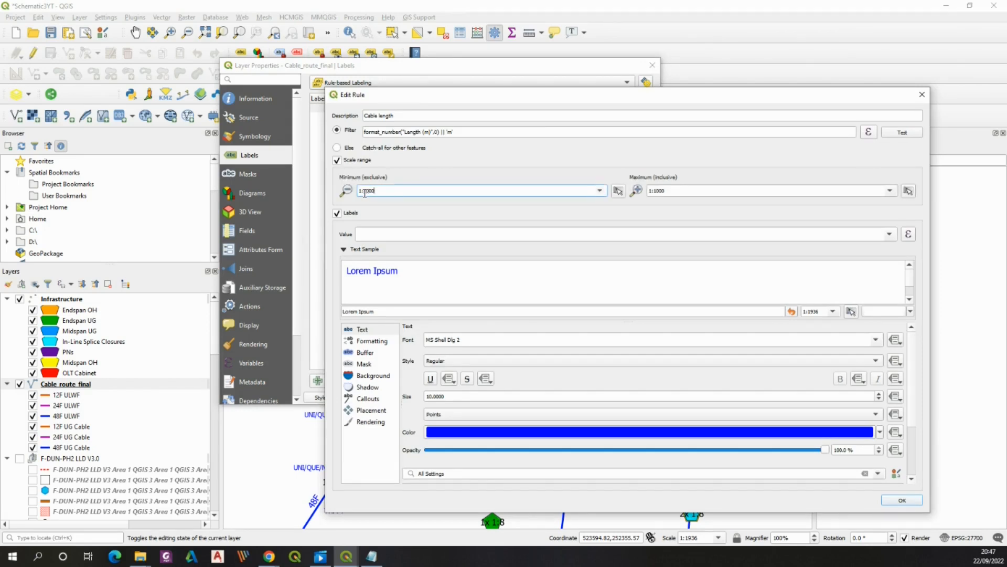
left_click(688, 188)
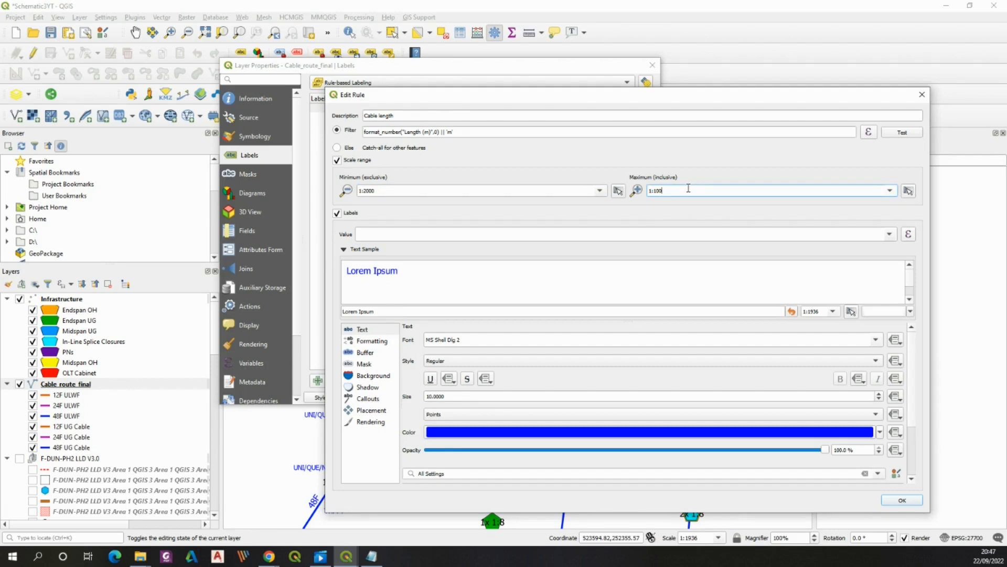
left_click_drag(730, 94, 631, 60)
left_click(799, 465)
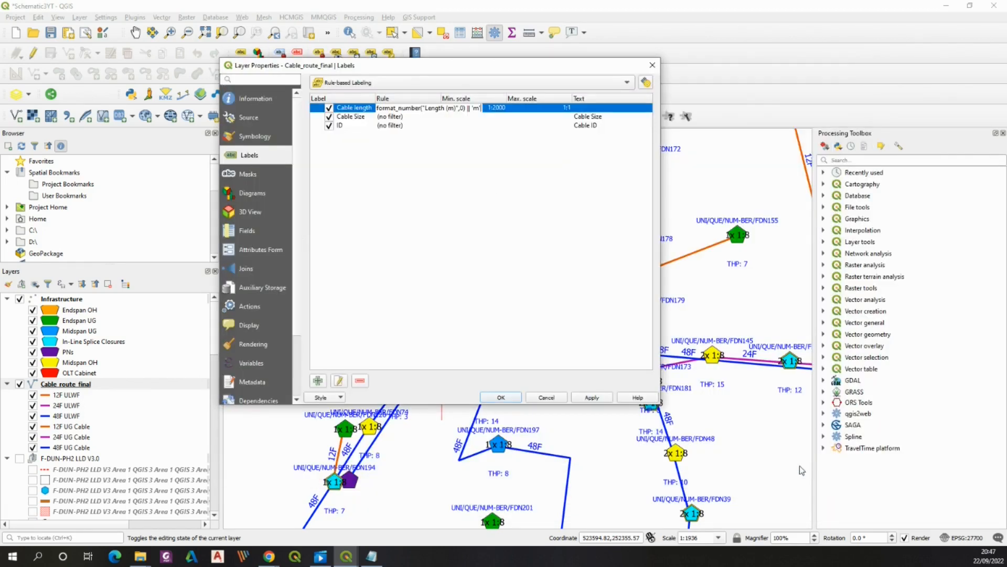
Limit the Cable Size label rule to scales between 1:2000 and 1:1
double_click(420, 120)
left_click_drag(288, 157, 268, 158)
key("BackSpace")
key("BackSpace")
key("BackSpace")
type("2000")
left_click(569, 156)
key("BackSpace")
key("BackSpace")
key("BackSpace")
left_click(794, 474)
Limit the ID label rule to scales between 1:2000 and 1:1 and confirm the layer properties
double_click(344, 127)
left_click(239, 127)
left_click_drag(285, 158, 264, 160)
type("2000")
left_click(564, 157)
key("BackSpace")
key("BackSpace")
key("BackSpace")
left_click(795, 474)
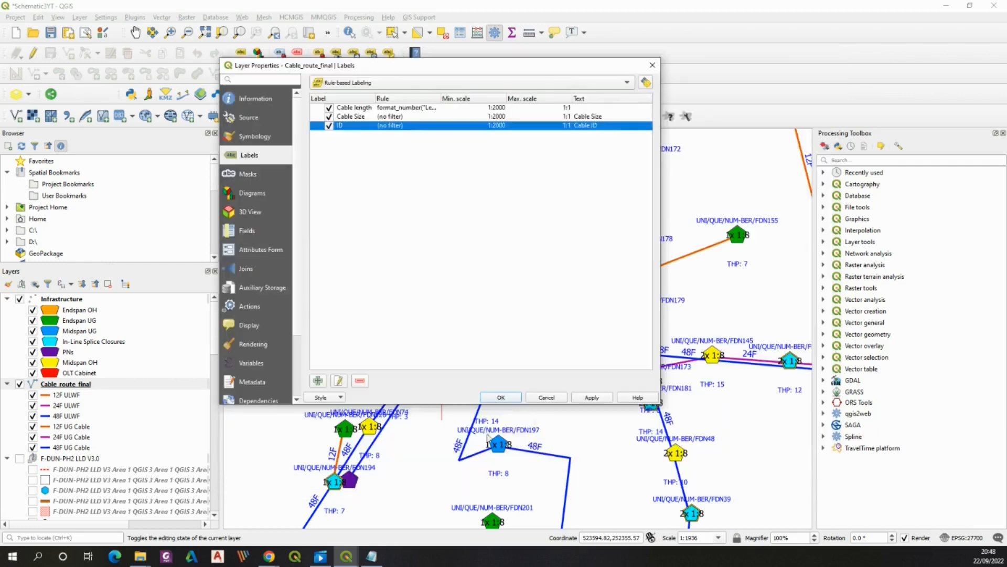
left_click(501, 398)
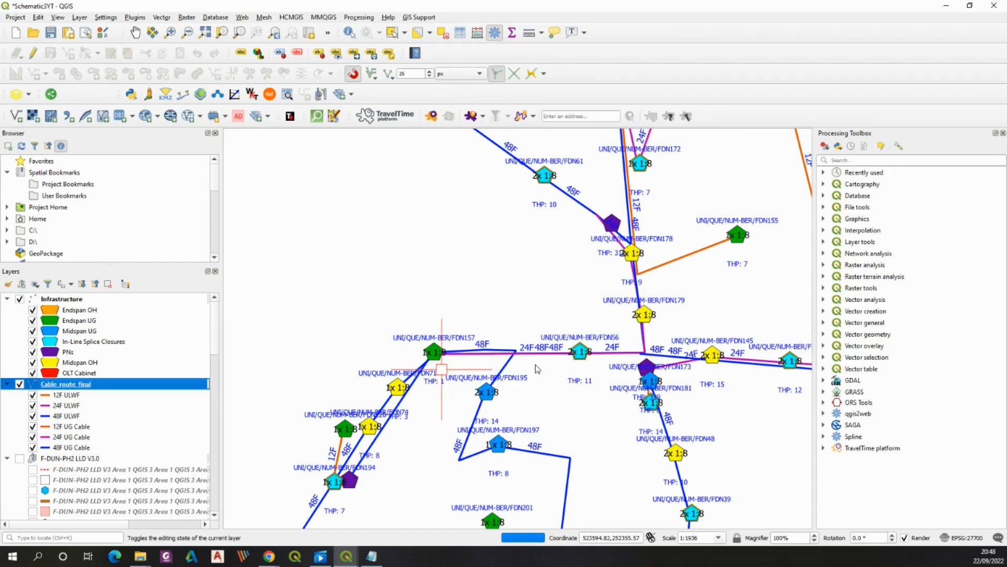
scroll(536, 369, "down", 1)
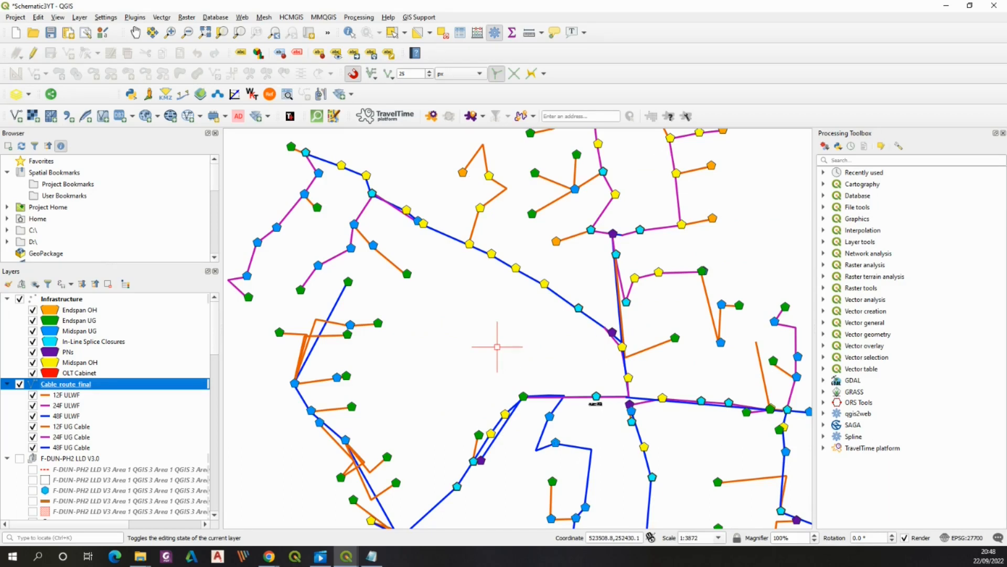
Enable showing all labels, including colliding ones, for the Cable length label rule of the cable route layer
scroll(400, 400, "up", 1)
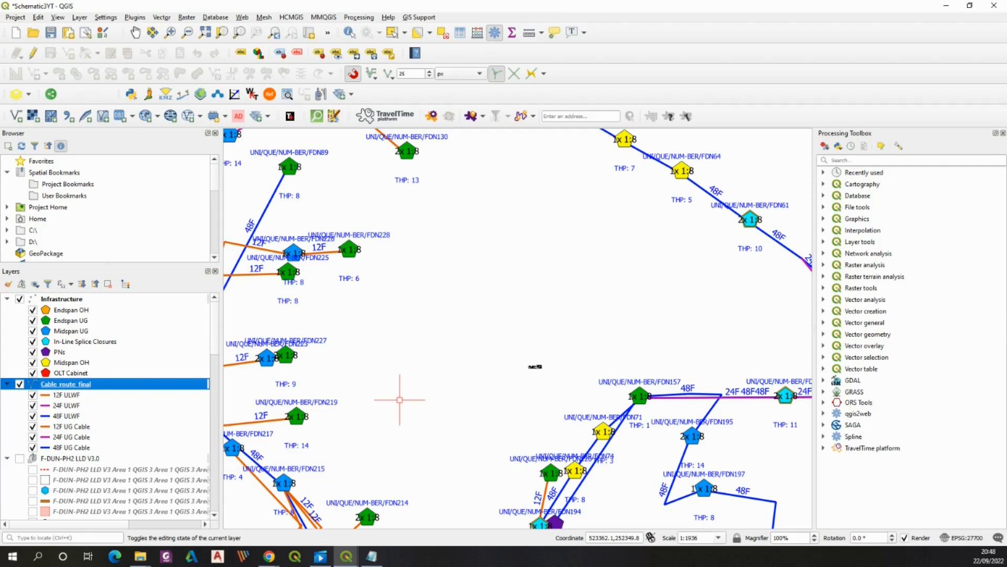
scroll(535, 364, "down", 2)
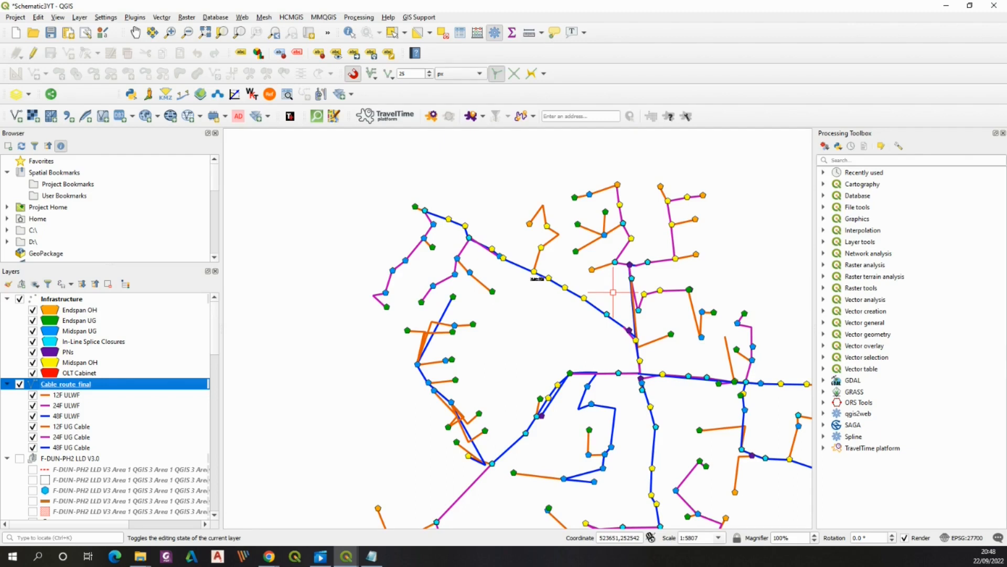
scroll(537, 278, "up", 2)
scroll(579, 343, "up", 4)
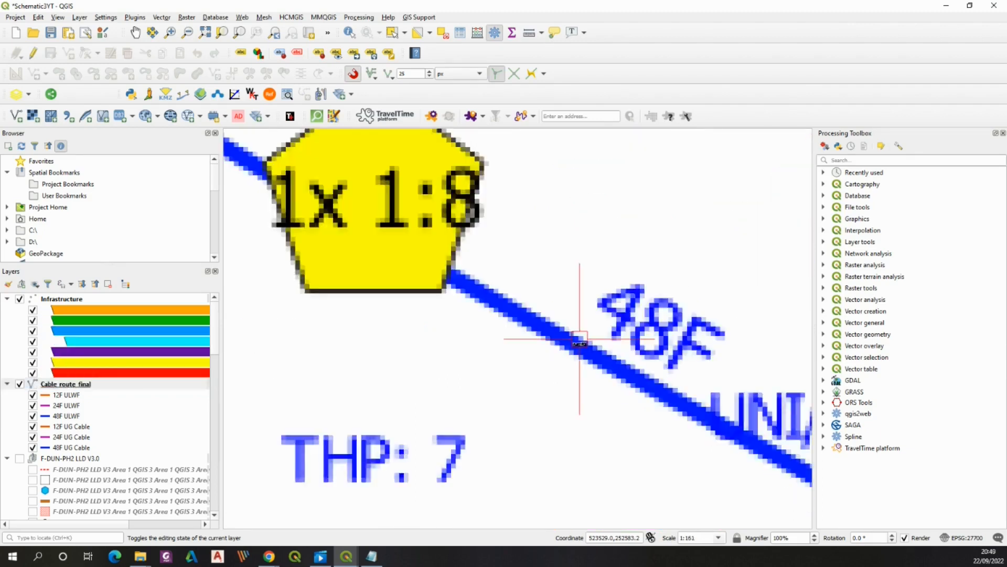
scroll(579, 344, "down", 1)
scroll(553, 317, "down", 1)
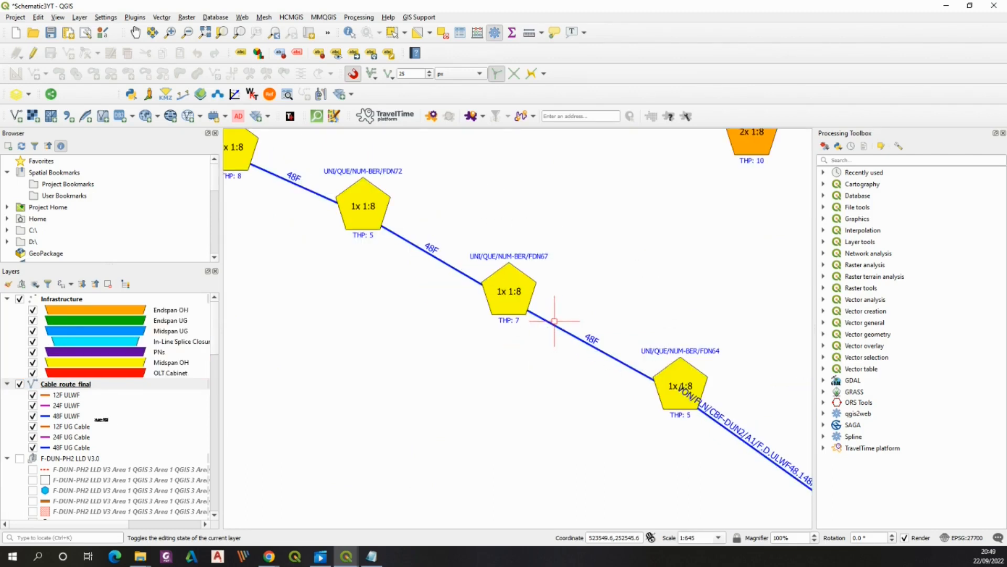
right_click(74, 384)
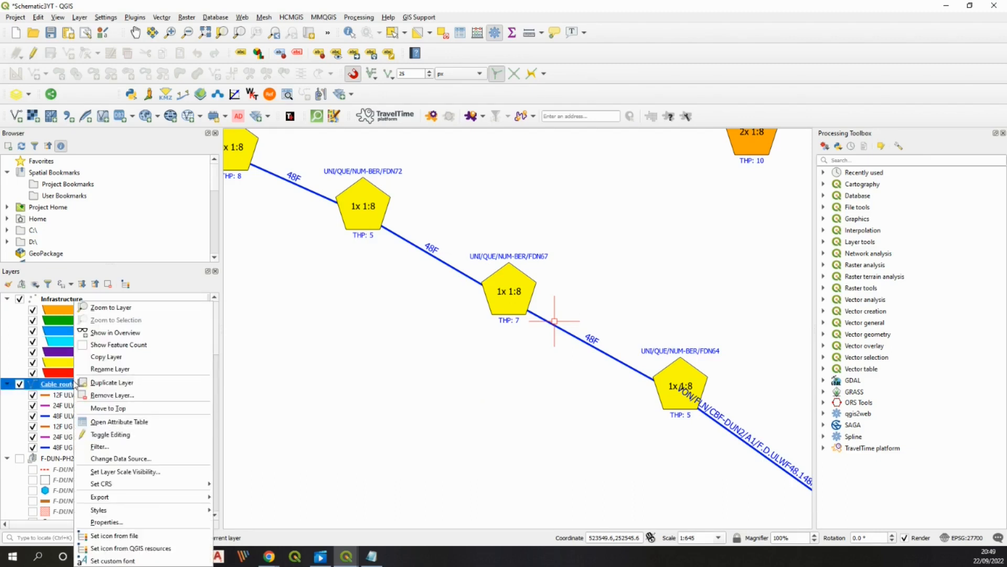
left_click(115, 523)
double_click(376, 113)
left_click(270, 388)
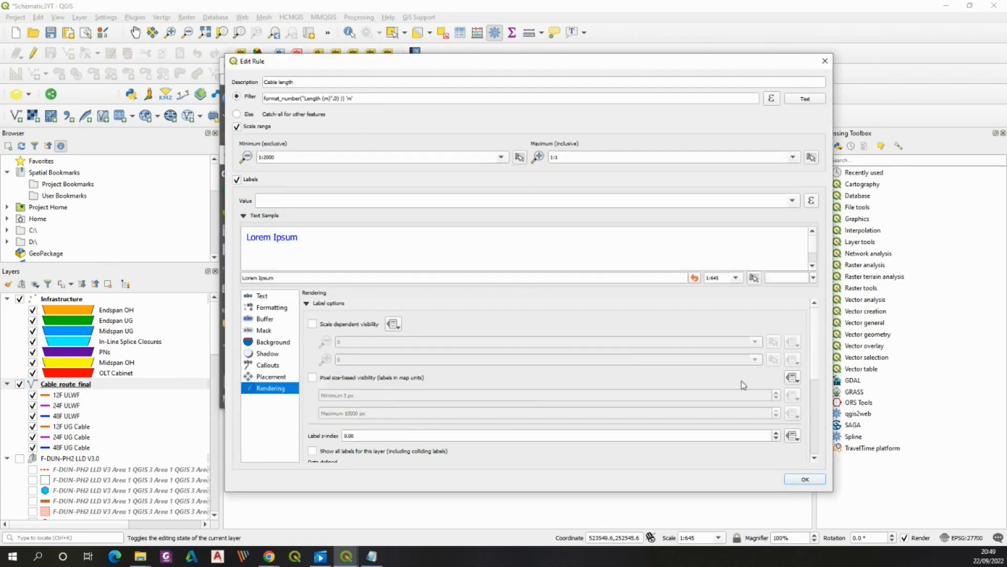
scroll(815, 374, "down", 5)
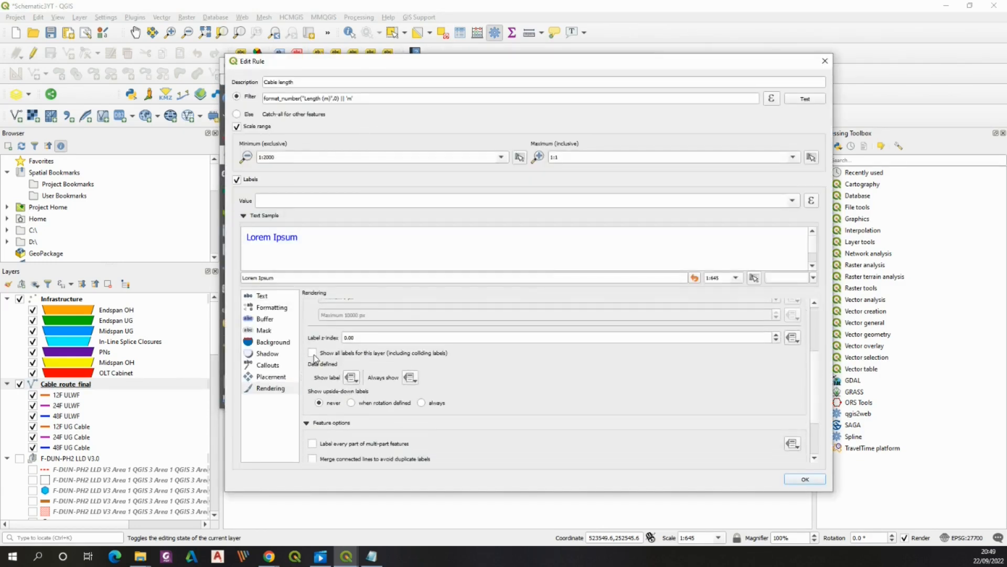
left_click(314, 355)
left_click(816, 479)
Enable showing all labels, including colliding ones, for the Cable Size label rule
left_click(347, 116)
double_click(347, 117)
left_click(268, 387)
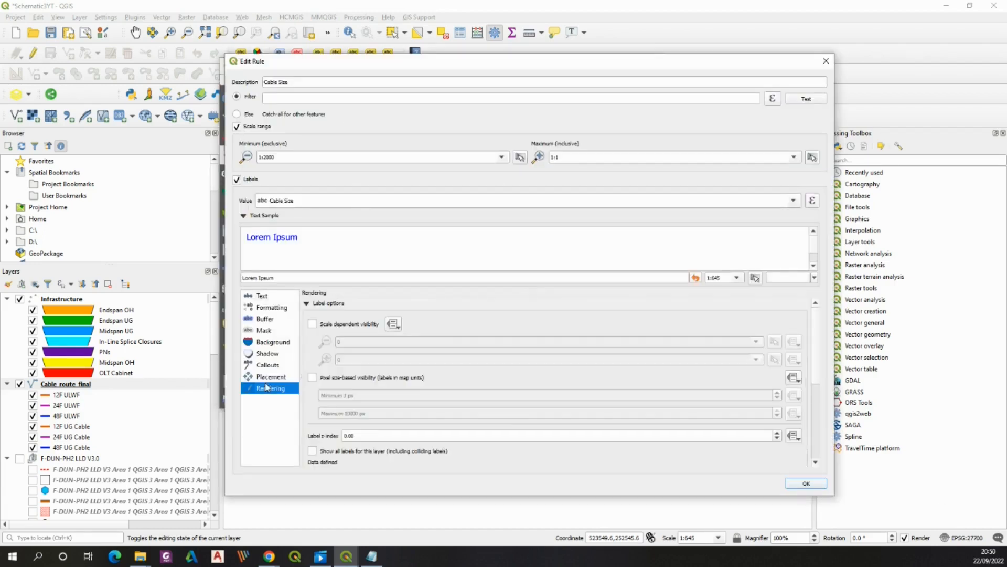
scroll(495, 441, "down", 3)
left_click(313, 329)
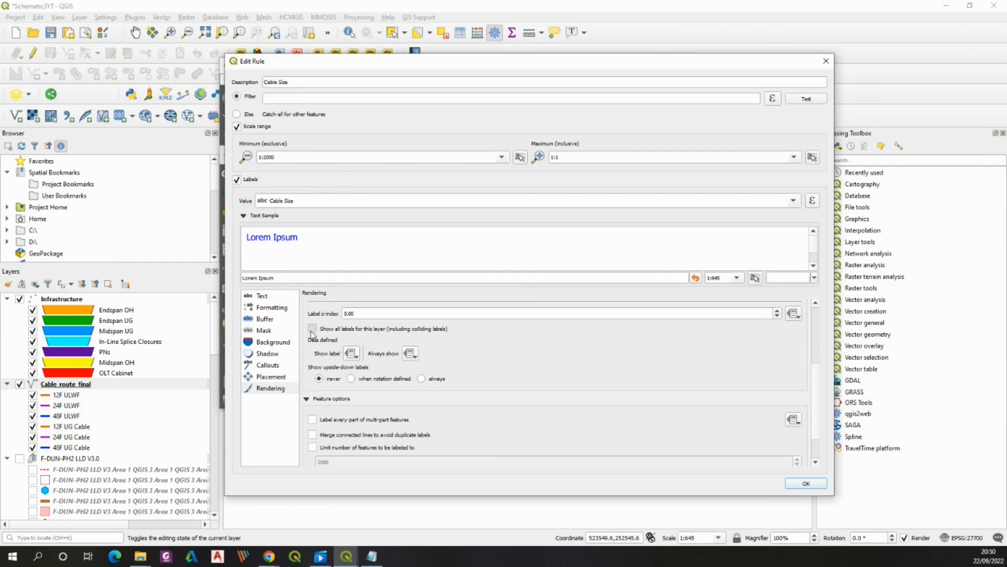
left_click(811, 484)
Enable showing all labels for the ID label rule and confirm the layer properties
left_click(353, 127)
double_click(353, 128)
left_click(269, 387)
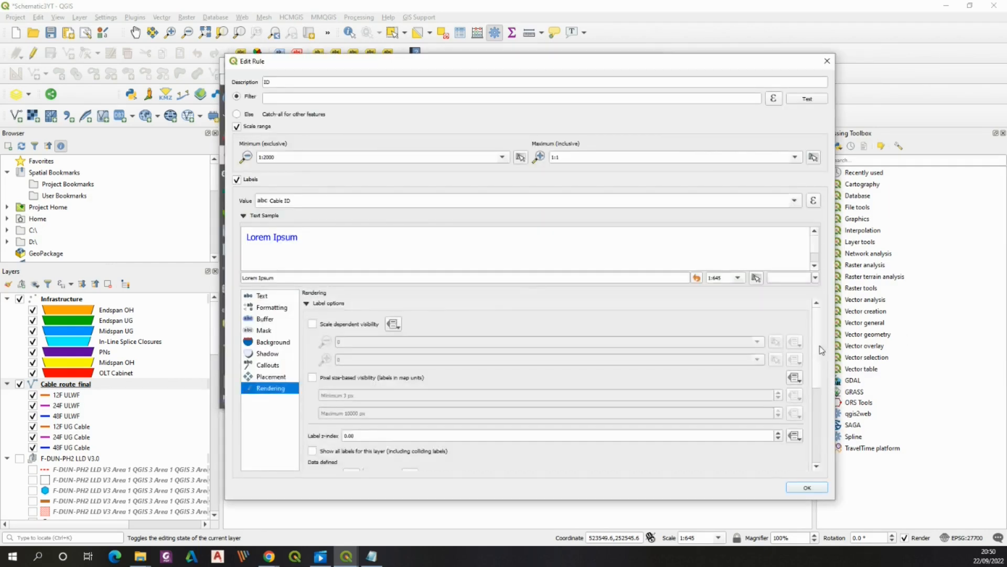
scroll(819, 393, "down", 4)
scroll(818, 393, "up", 1)
left_click(314, 339)
left_click(806, 487)
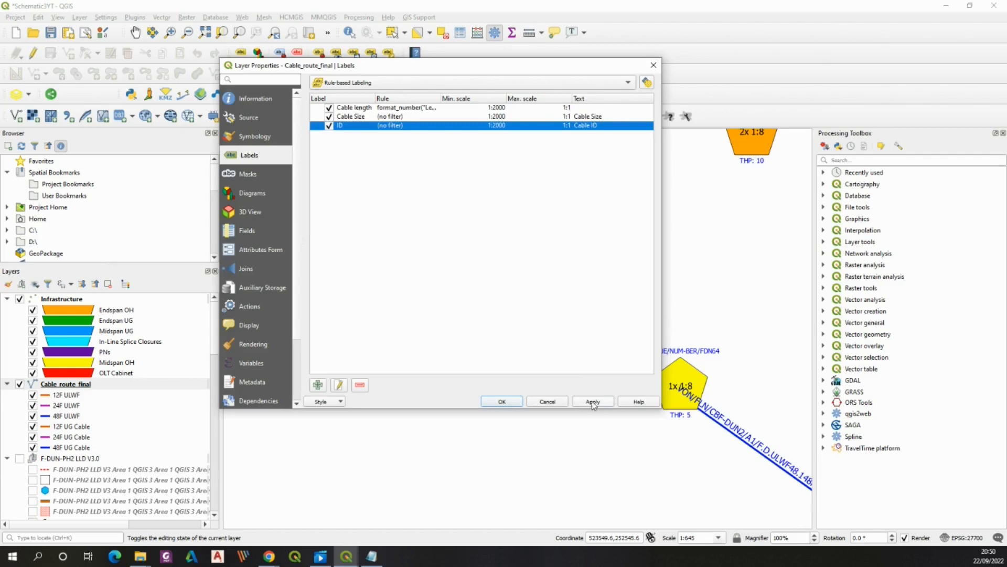
left_click(502, 402)
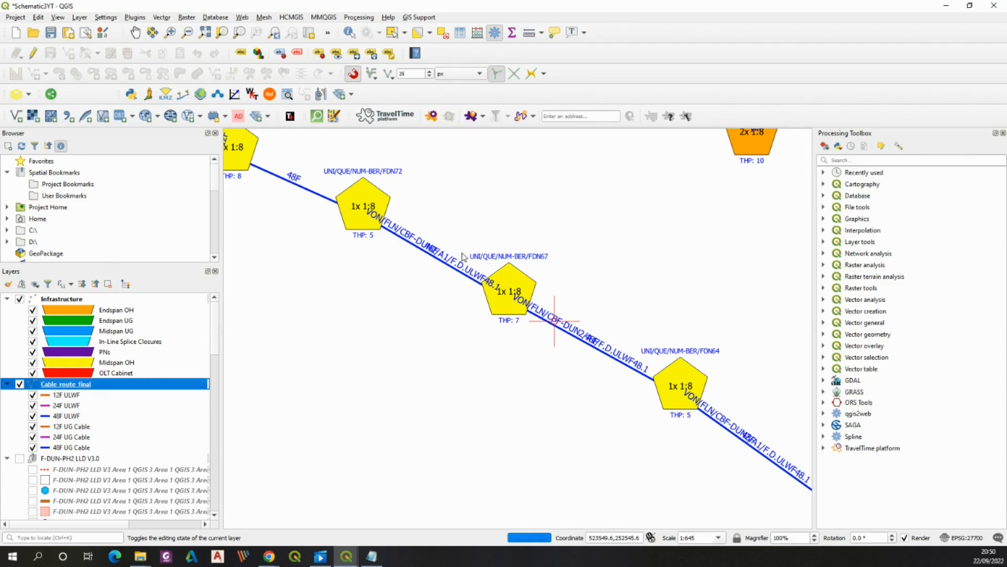
Replace the ID rule's label value with a regexp_replace expression on "Cable ID" that splits the ID at its last slash
scroll(462, 257, "down", 1)
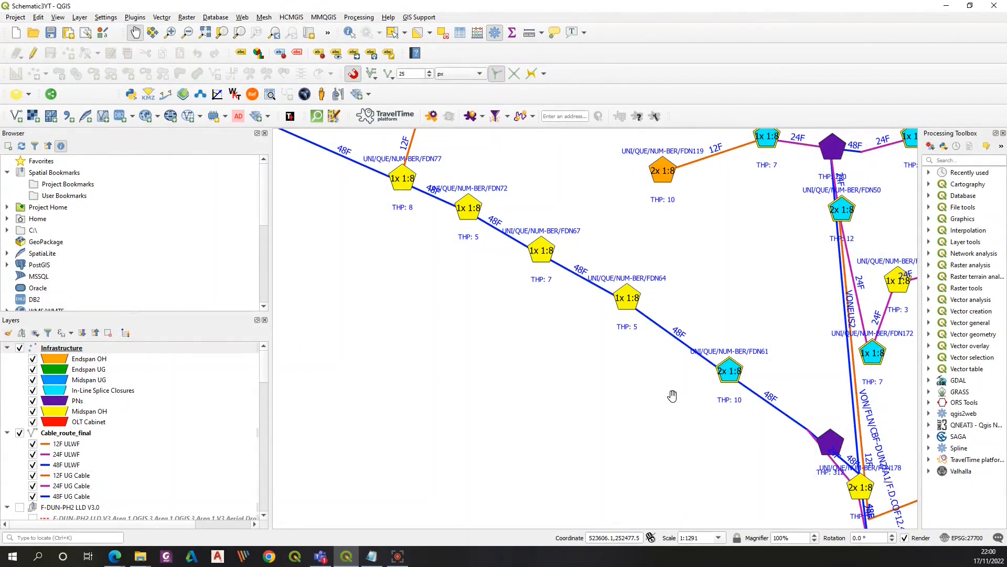
scroll(672, 395, "up", 1)
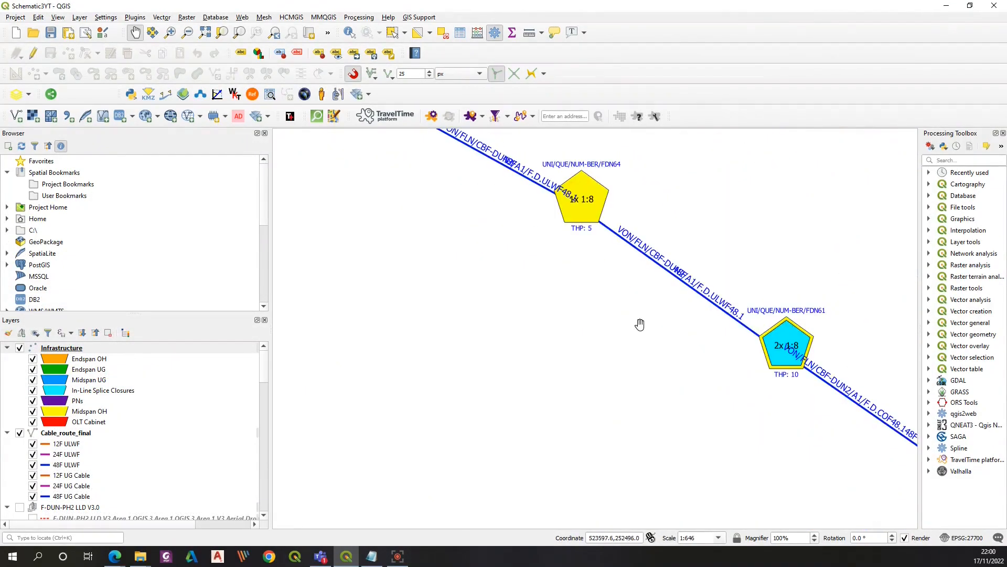
left_click_drag(640, 321, 602, 403)
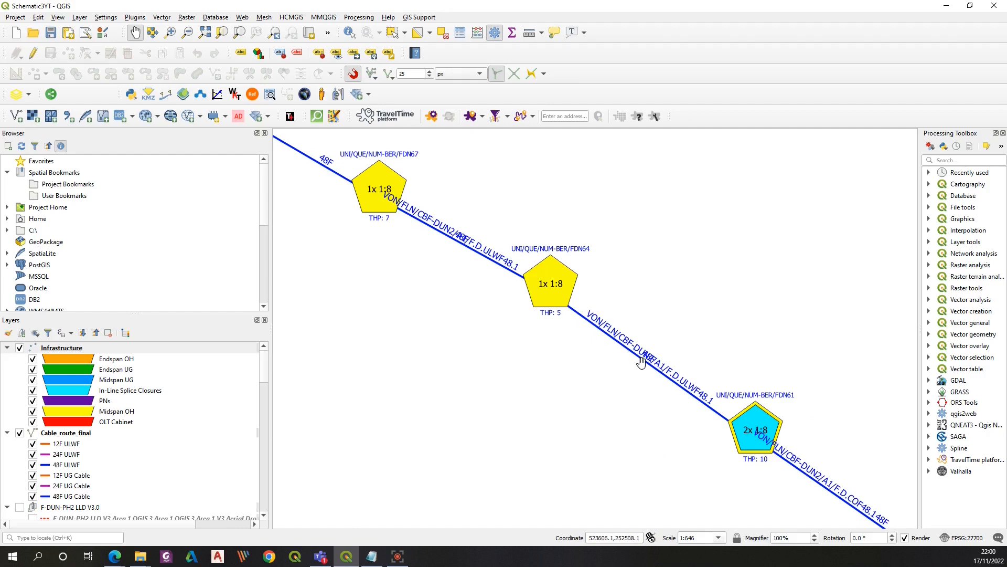
scroll(641, 361, "down", 1)
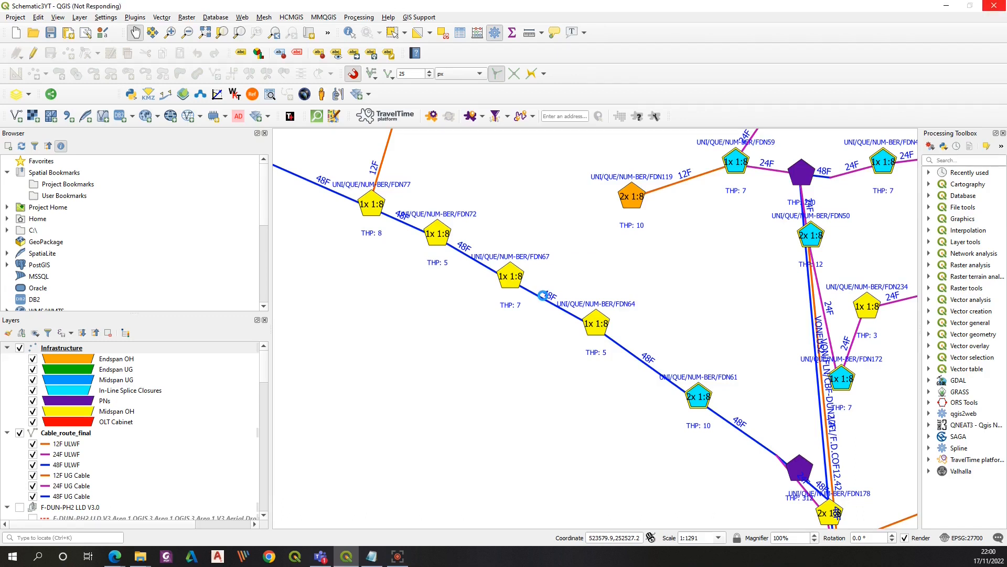
scroll(543, 294, "up", 2)
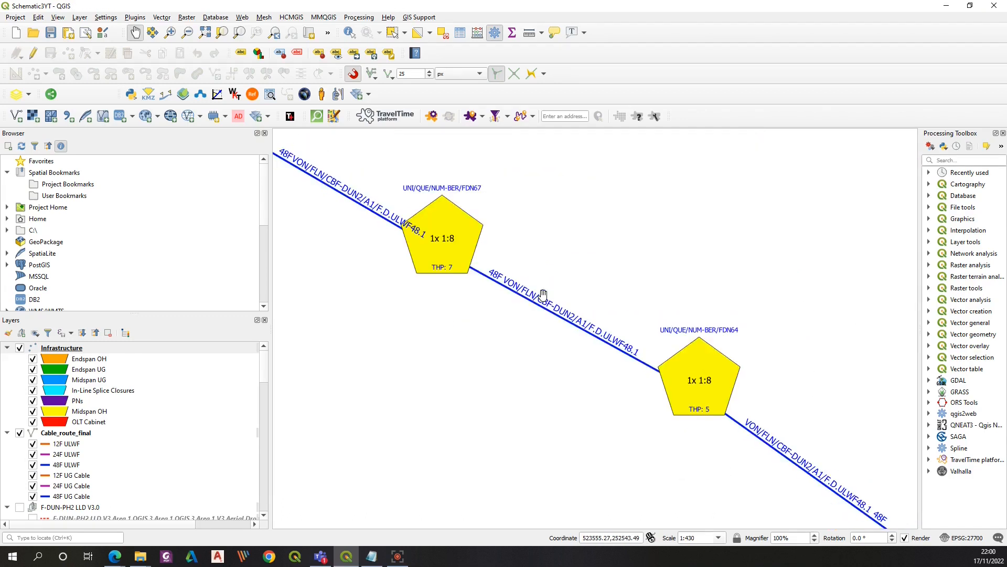
left_click(67, 432)
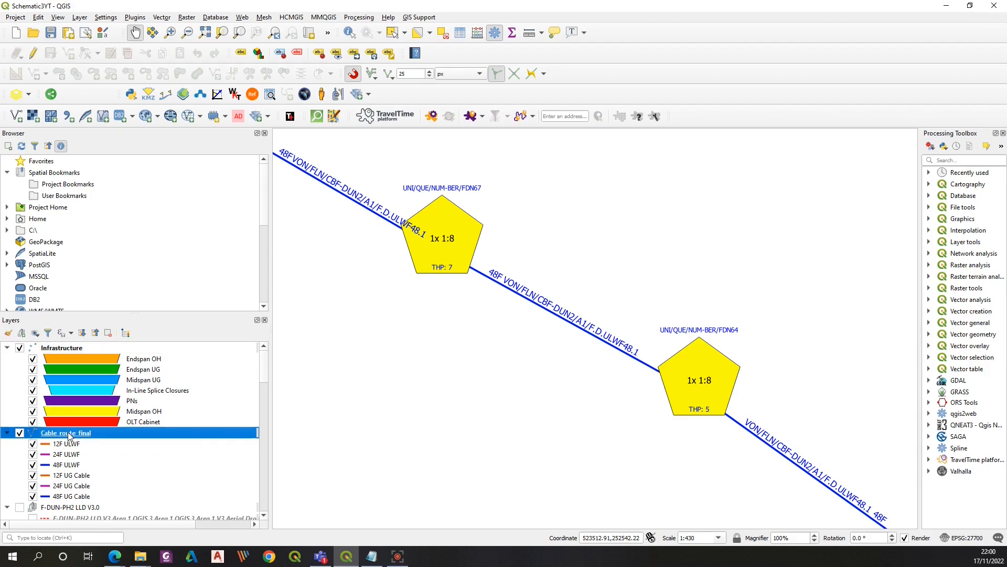
right_click(70, 435)
left_click(92, 393)
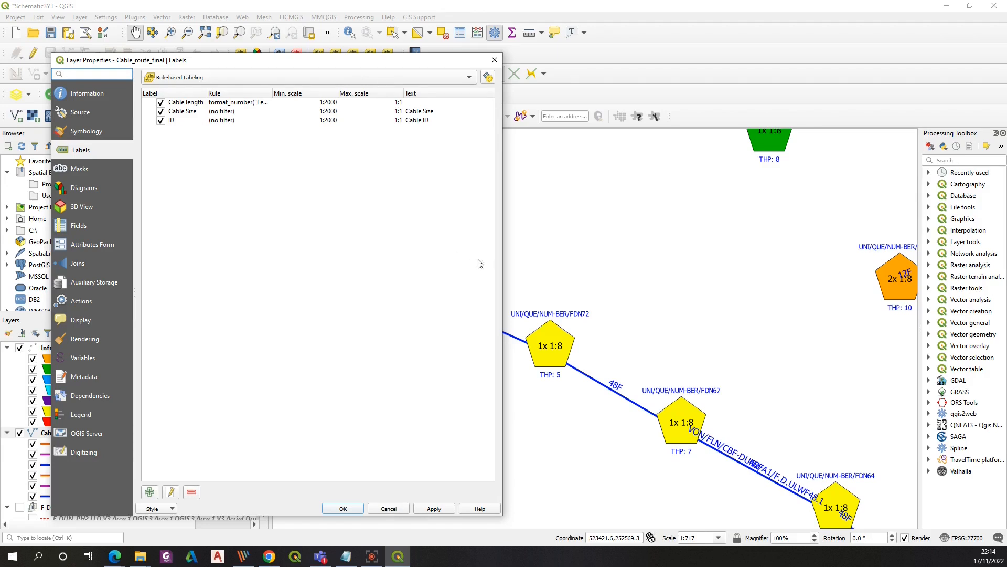
double_click(210, 120)
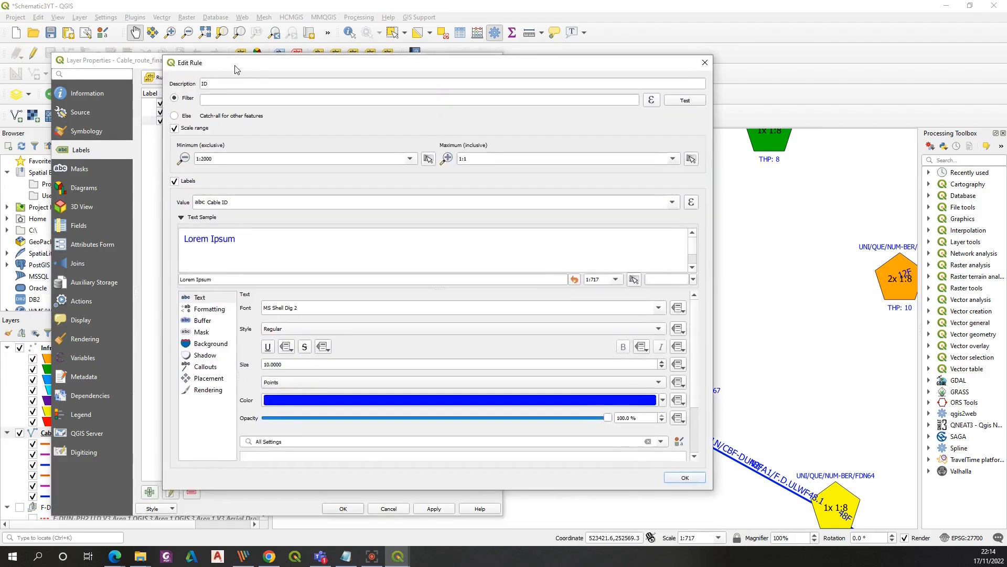
left_click_drag(234, 65, 215, 36)
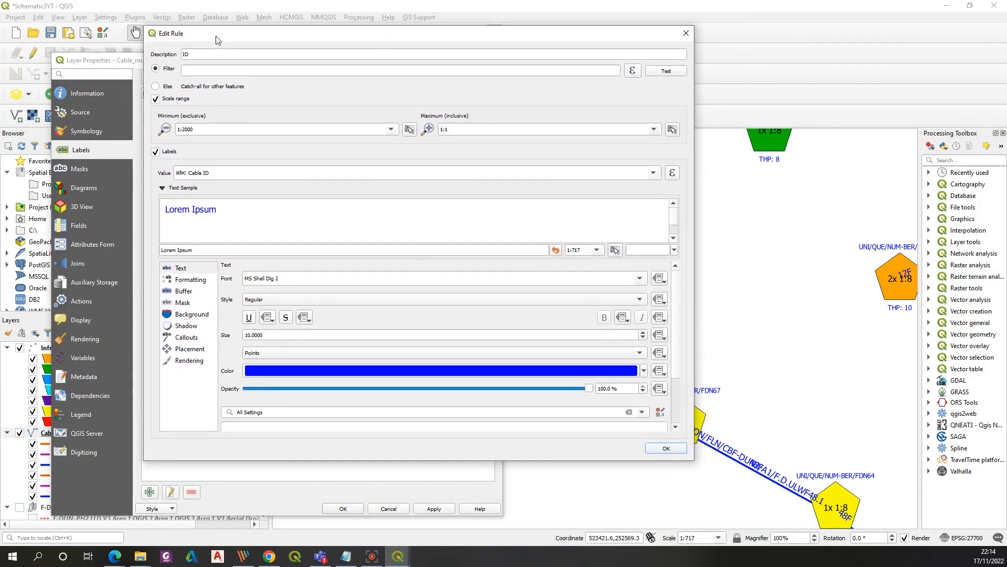
left_click(231, 173)
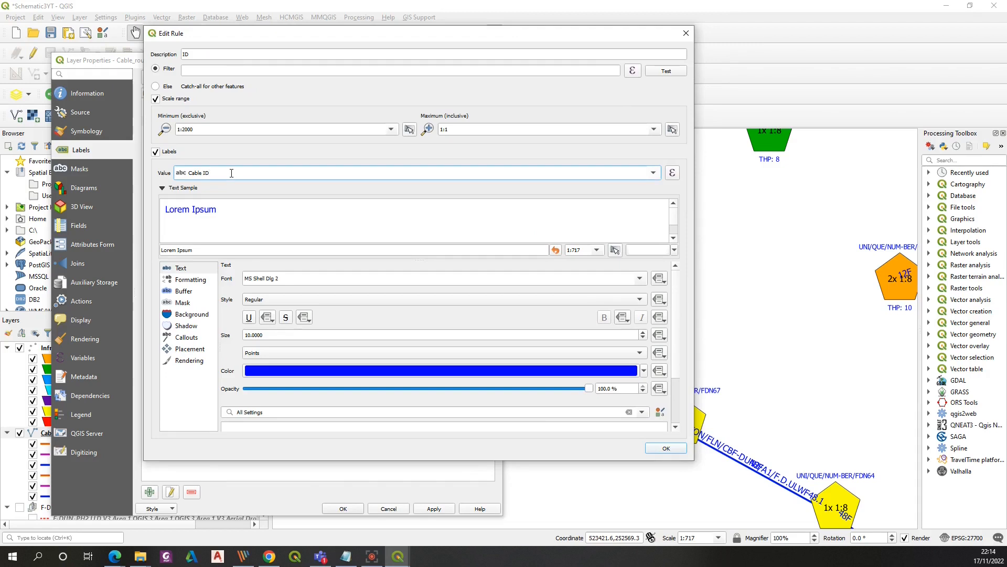
key("alt+Tab")
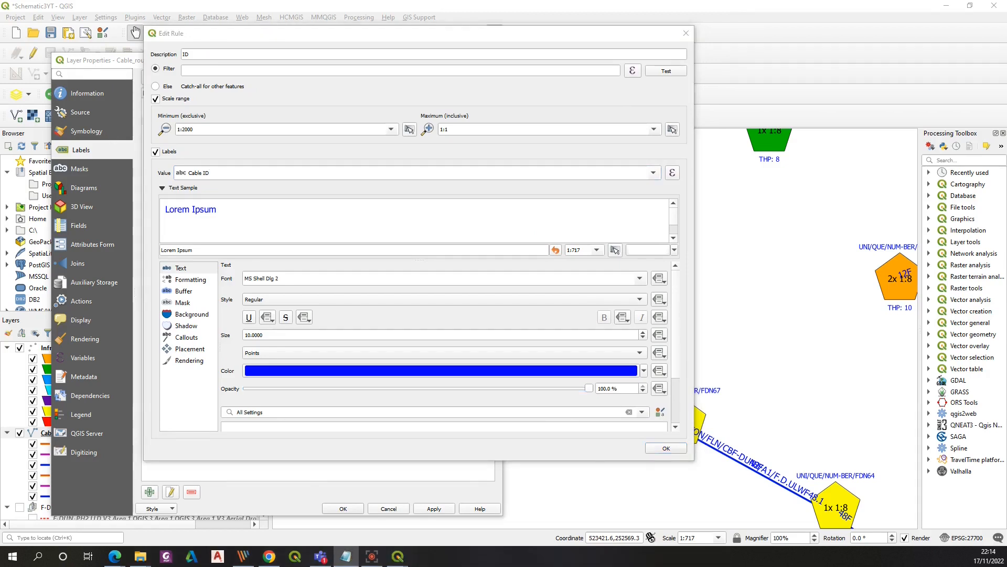
left_click(222, 172)
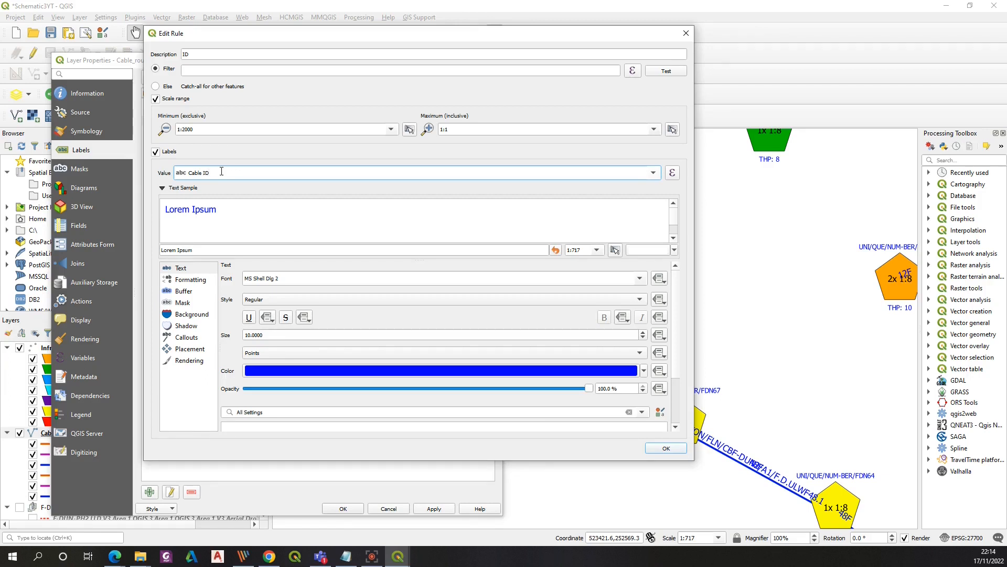
key("ctrl+a")
type("regexp_replace (\"Ca")
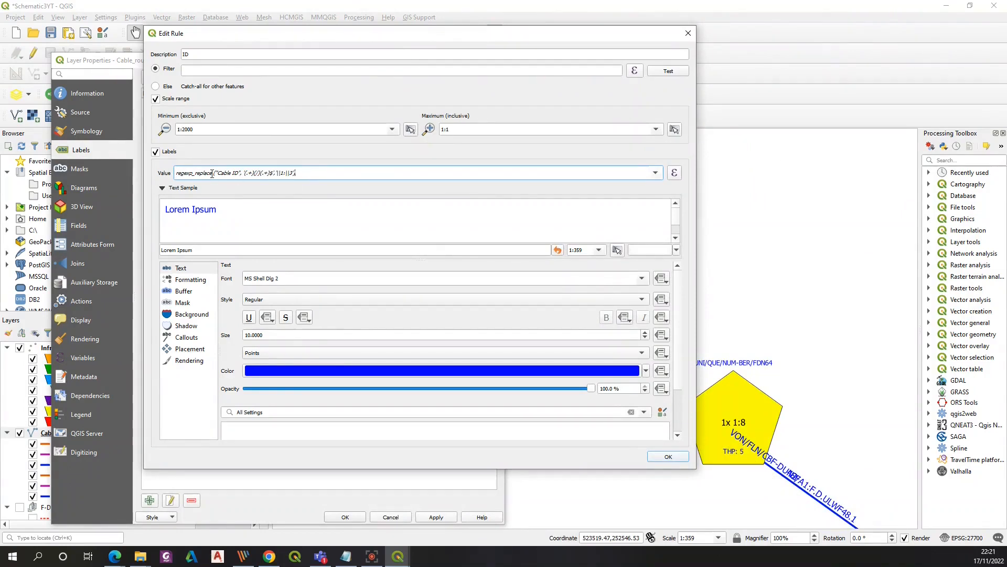
left_click_drag(219, 173, 239, 173)
Set the wrap-on character in the ID rule's label formatting, then confirm the rule and layer properties
left_click(179, 281)
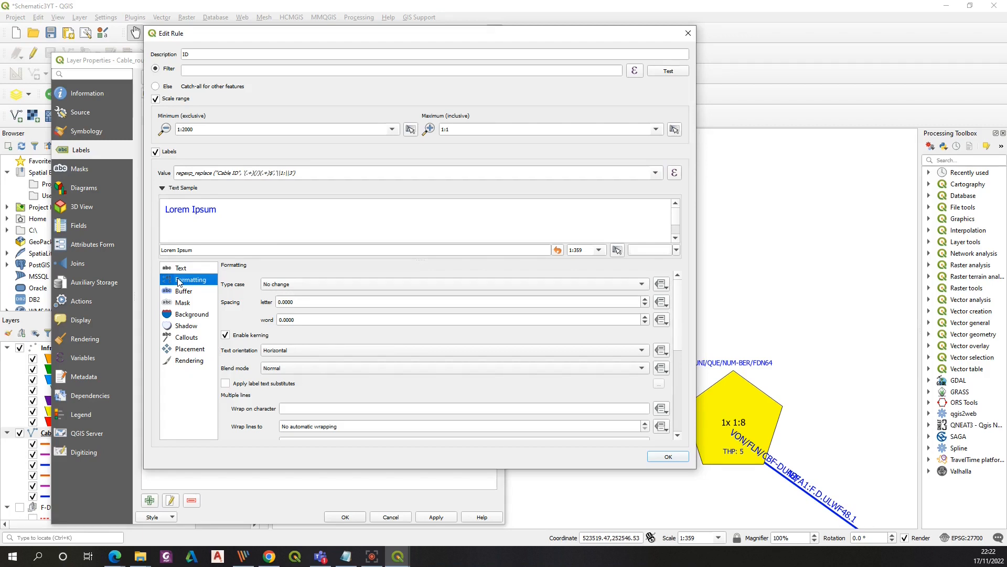
left_click(291, 408)
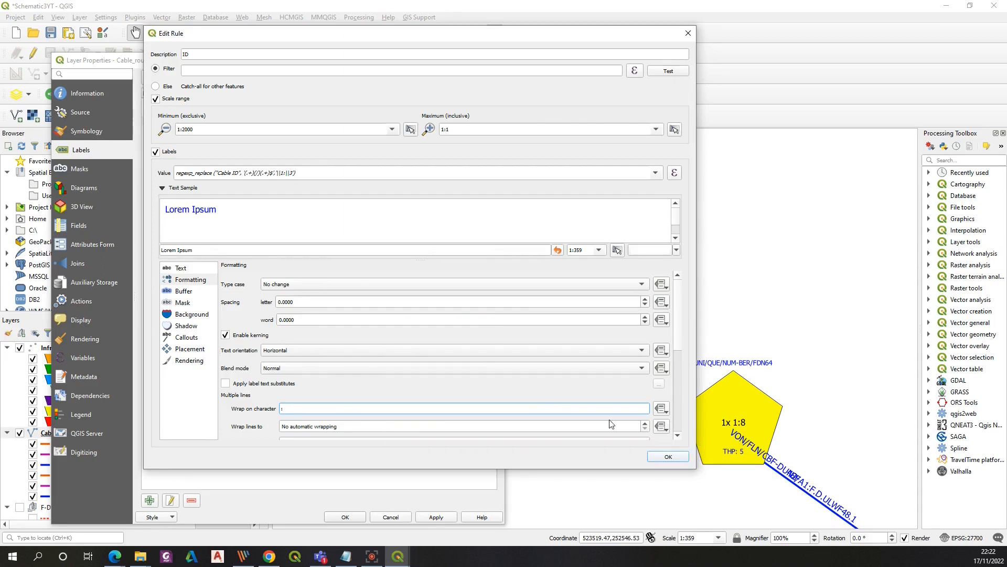
left_click(667, 457)
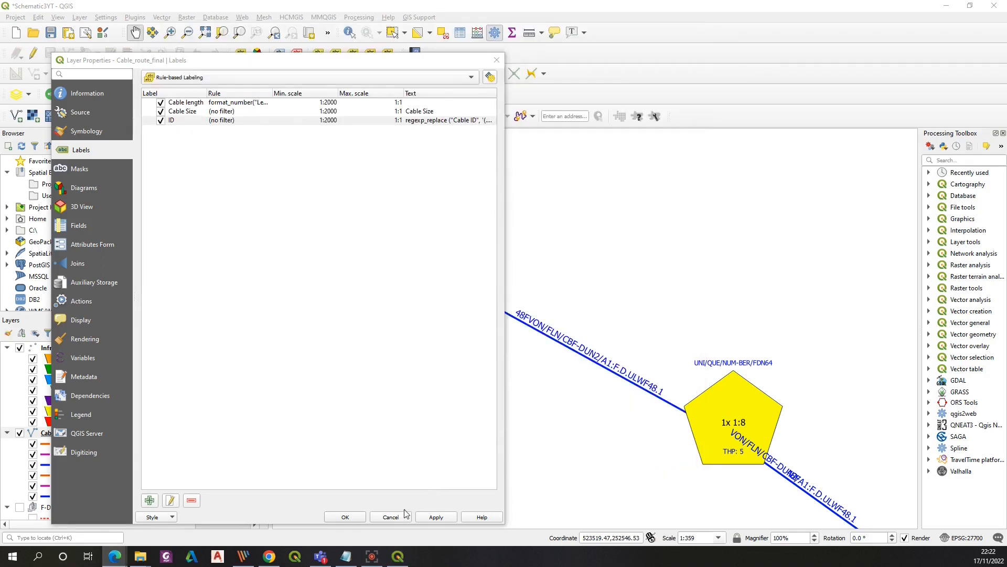
left_click(343, 517)
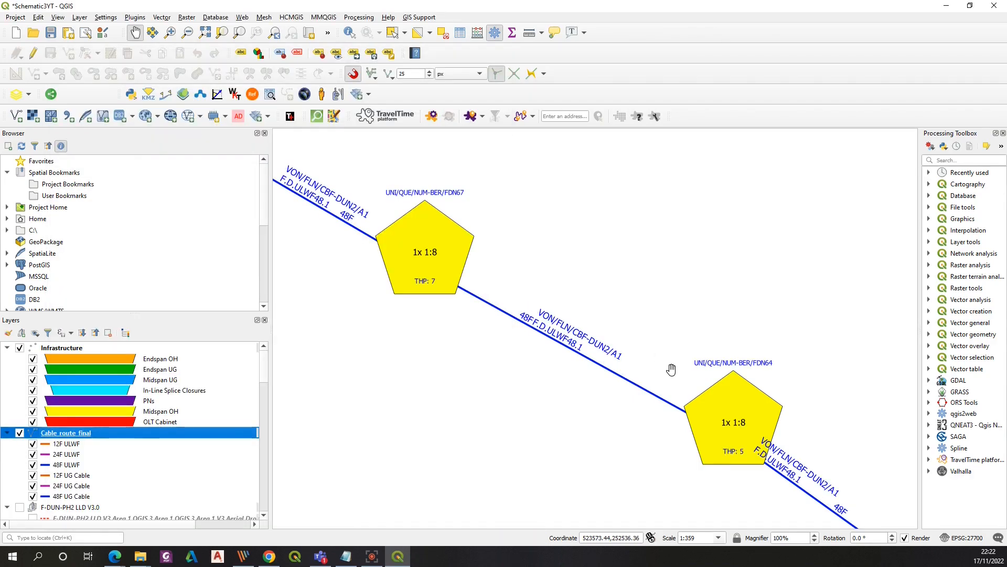
Set the ID rule's wrap-on character to / so cable IDs break at each slash, then apply and confirm the layer properties
scroll(501, 345, "down", 1)
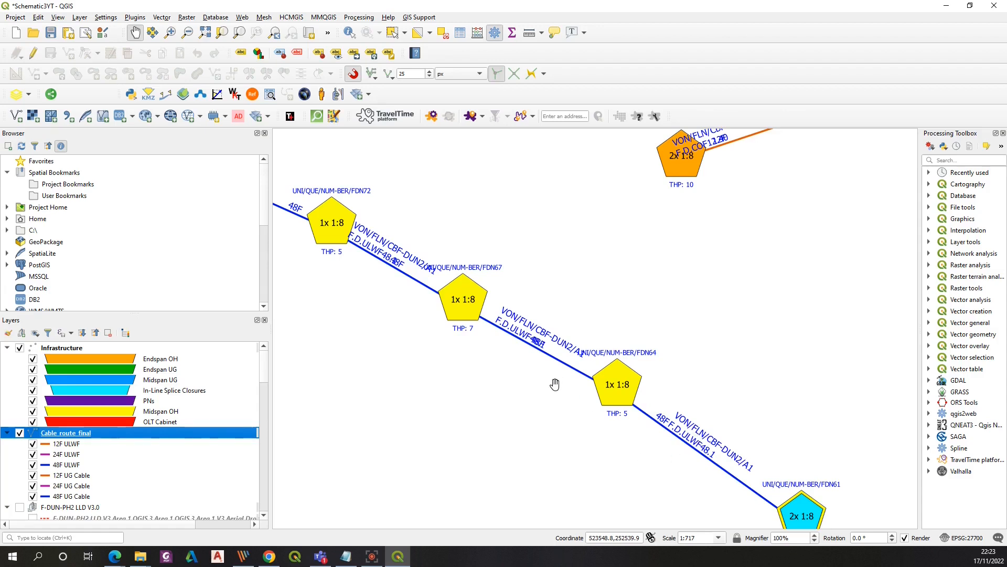
left_click_drag(557, 384, 376, 259)
double_click(61, 433)
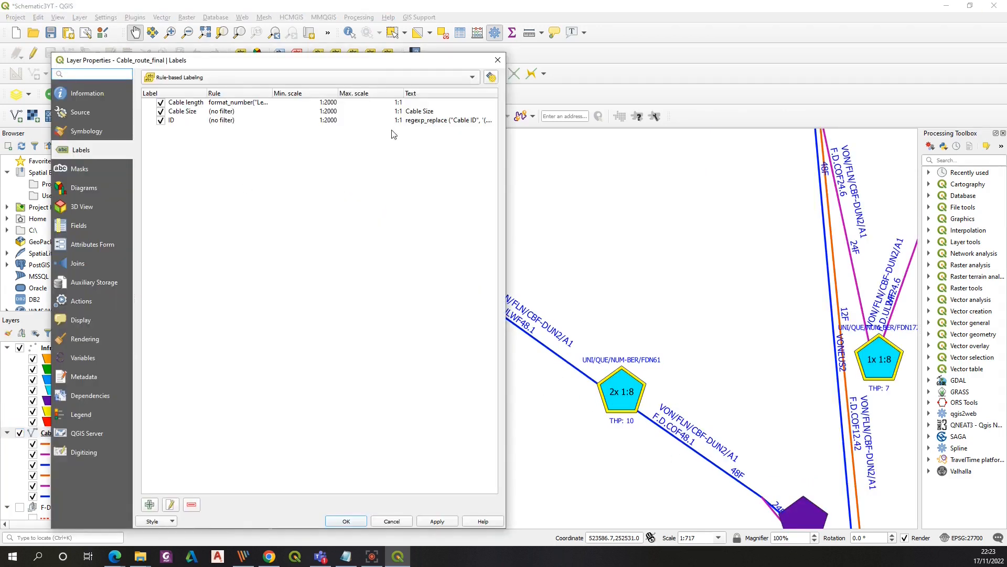
double_click(392, 120)
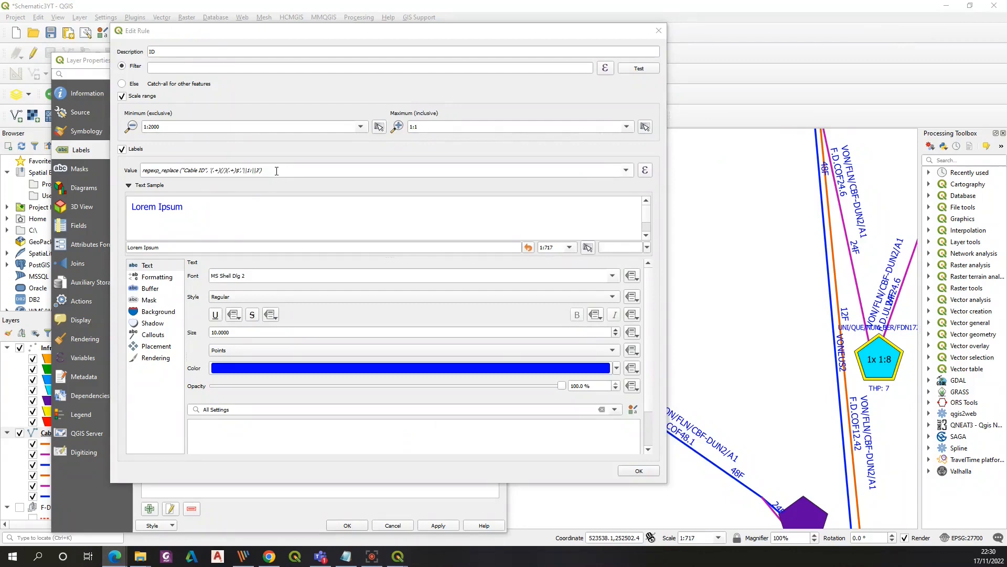
left_click_drag(276, 171, 126, 158)
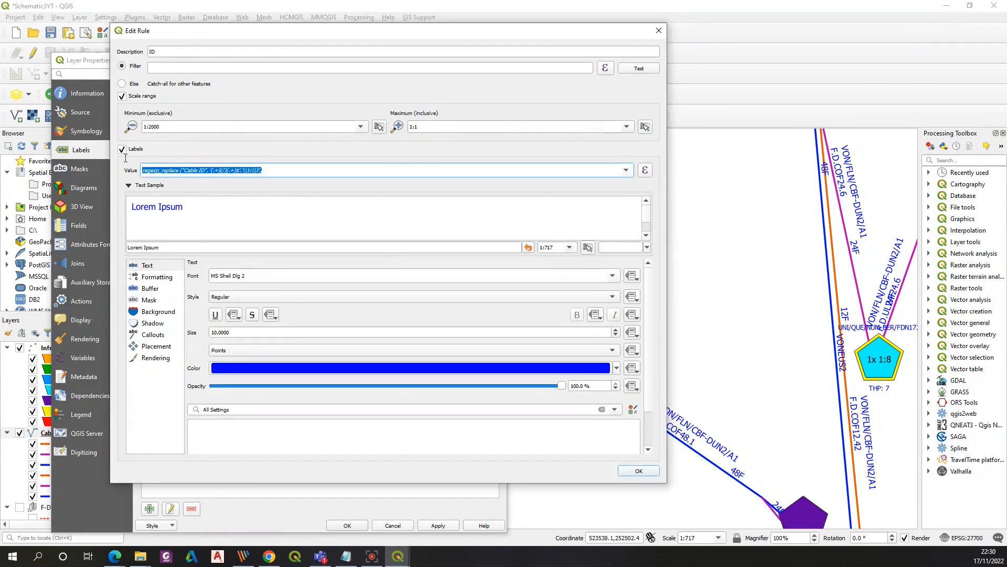
left_click(216, 194)
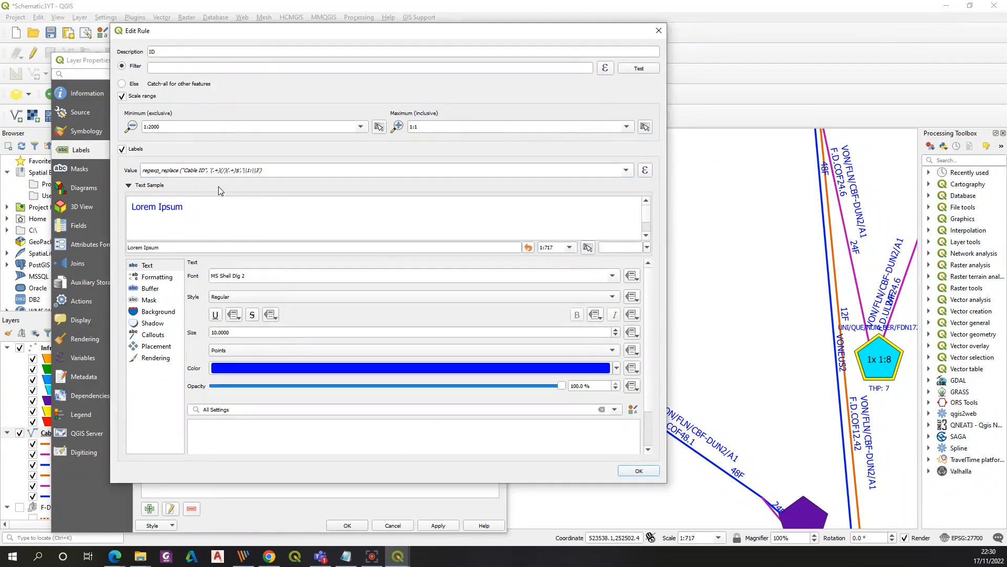
left_click(161, 278)
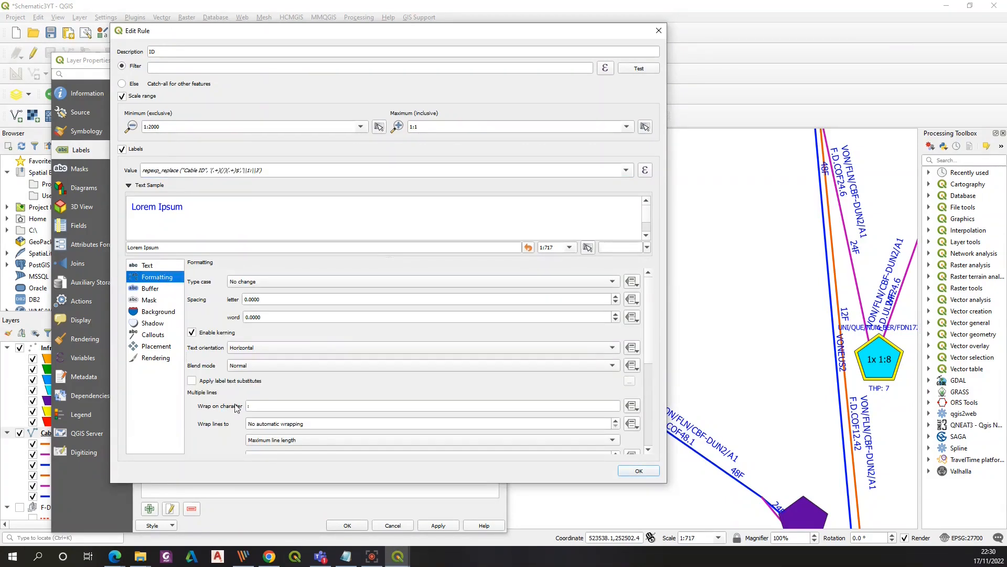
left_click_drag(253, 407, 195, 410)
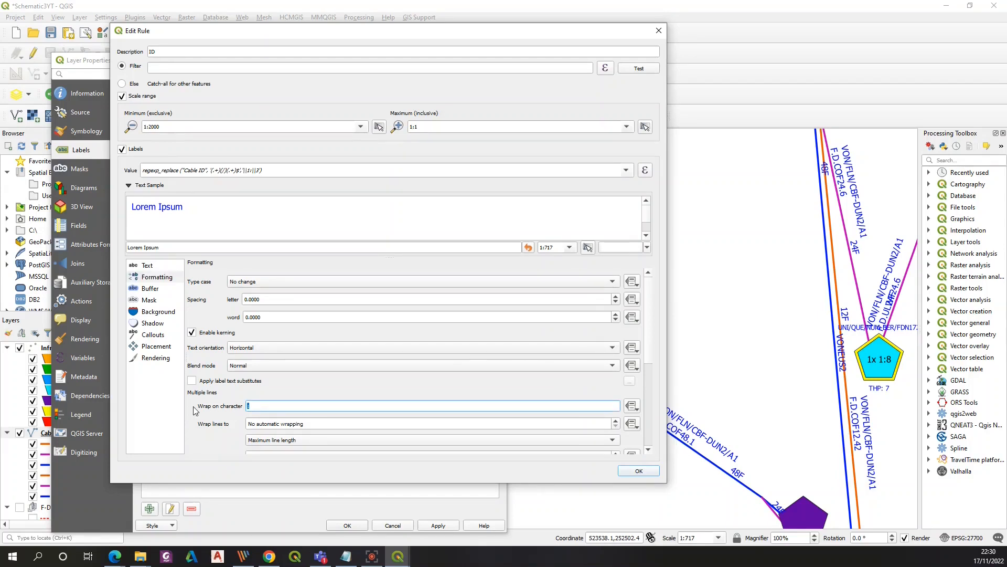
left_click_drag(497, 33, 377, 23)
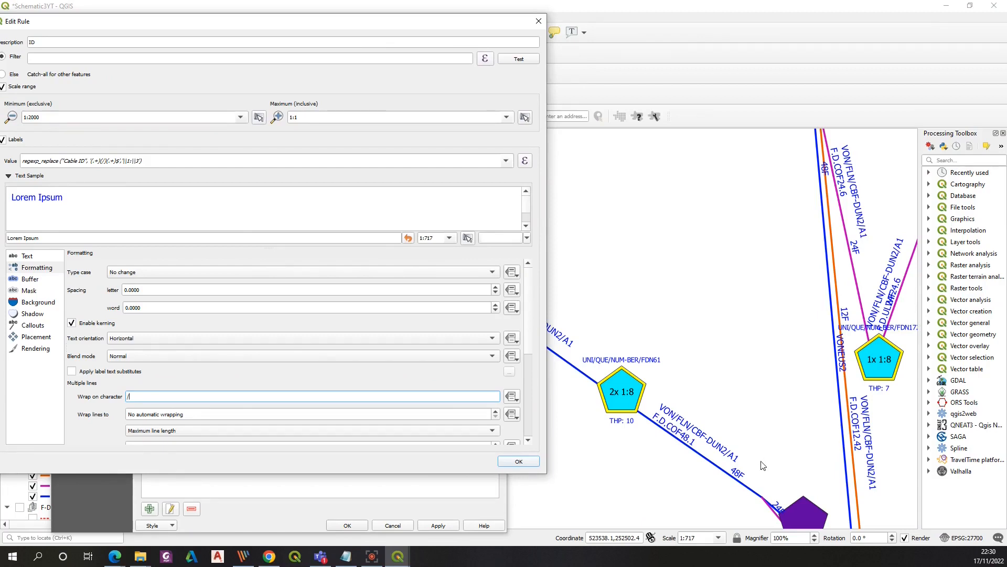
left_click_drag(308, 25, 284, 17)
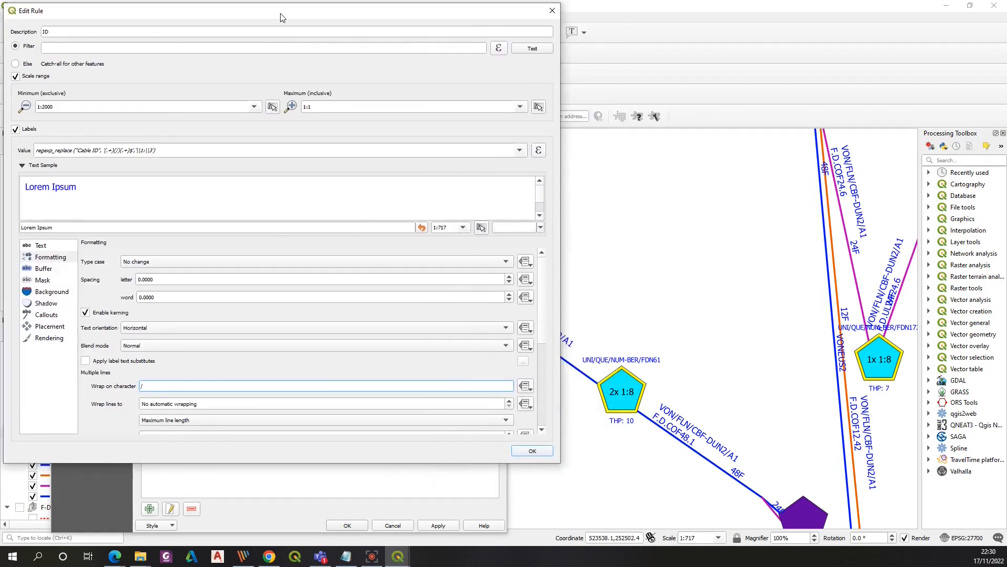
left_click(532, 450)
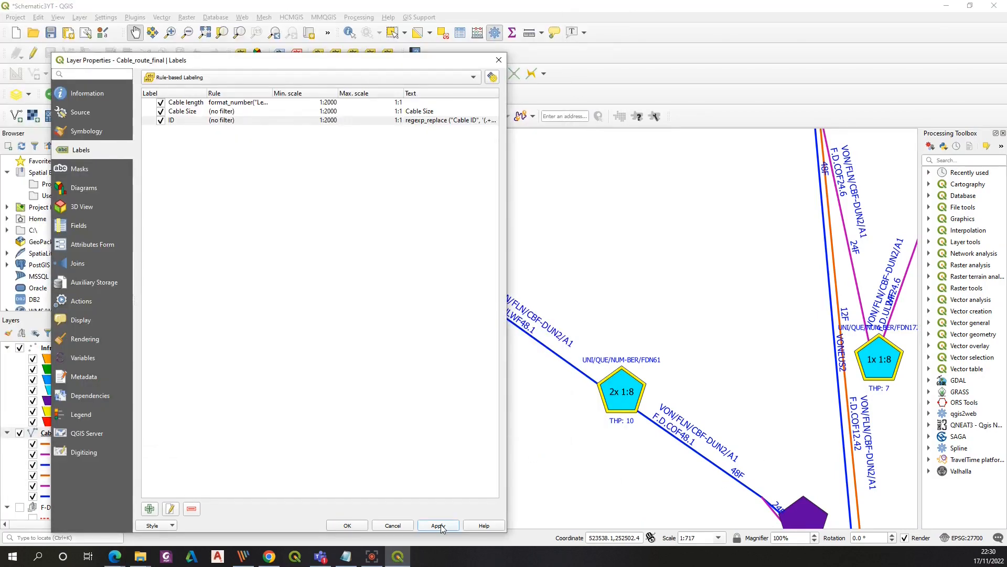
left_click(441, 524)
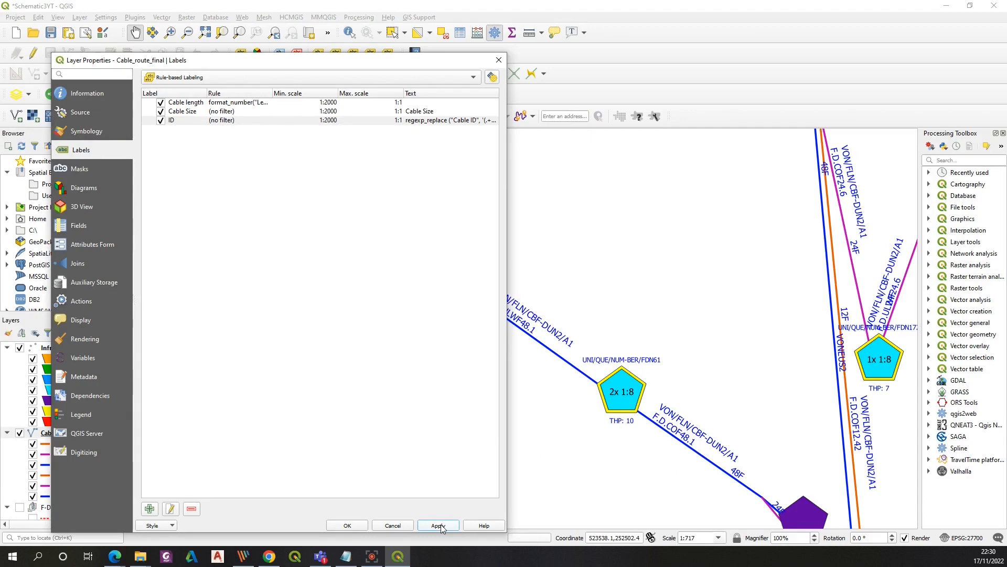
left_click(347, 526)
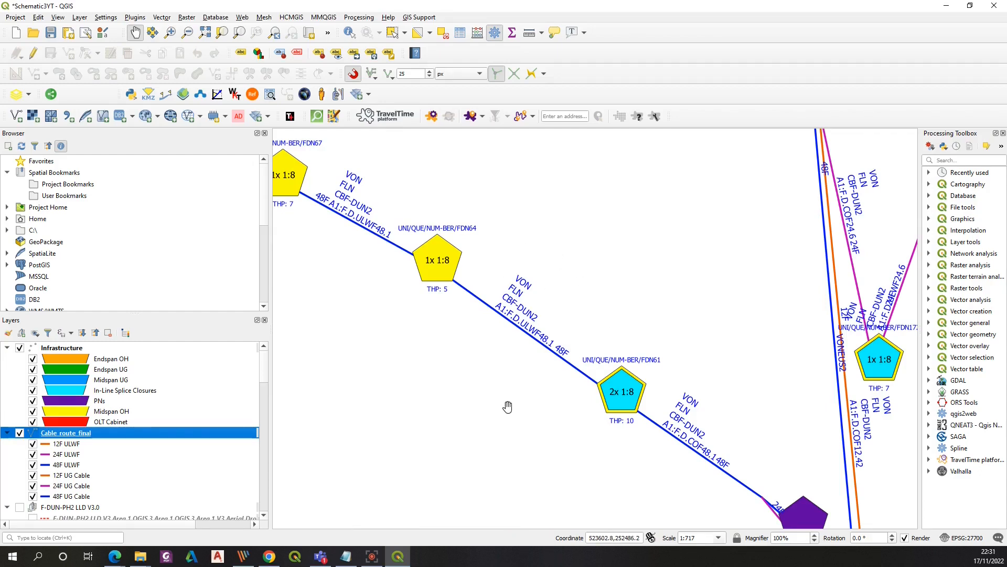
Set the Cable length rule's label value to the "Length (m)" field and confirm the rule and layer properties
scroll(516, 329, "down", 1)
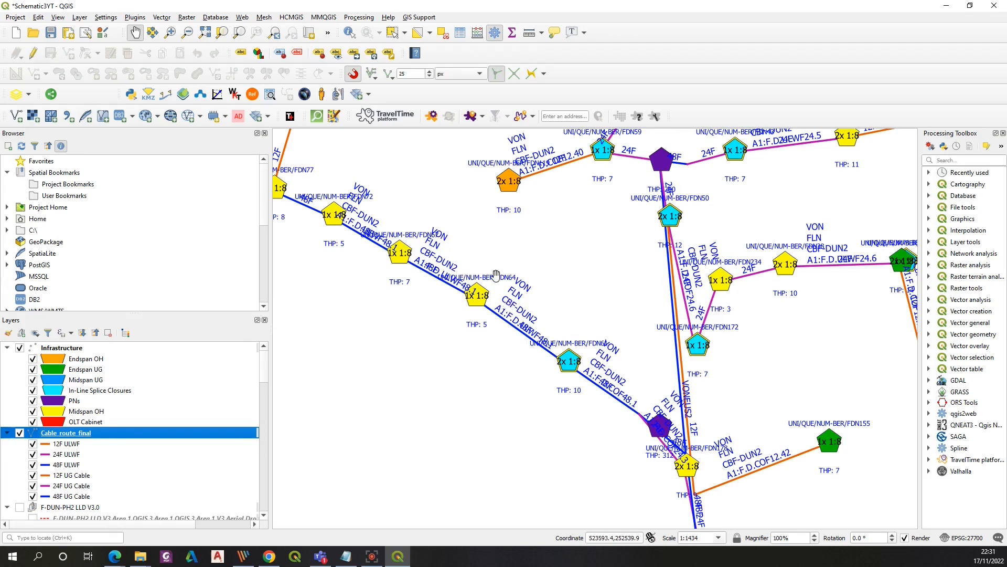
scroll(496, 275, "down", 1)
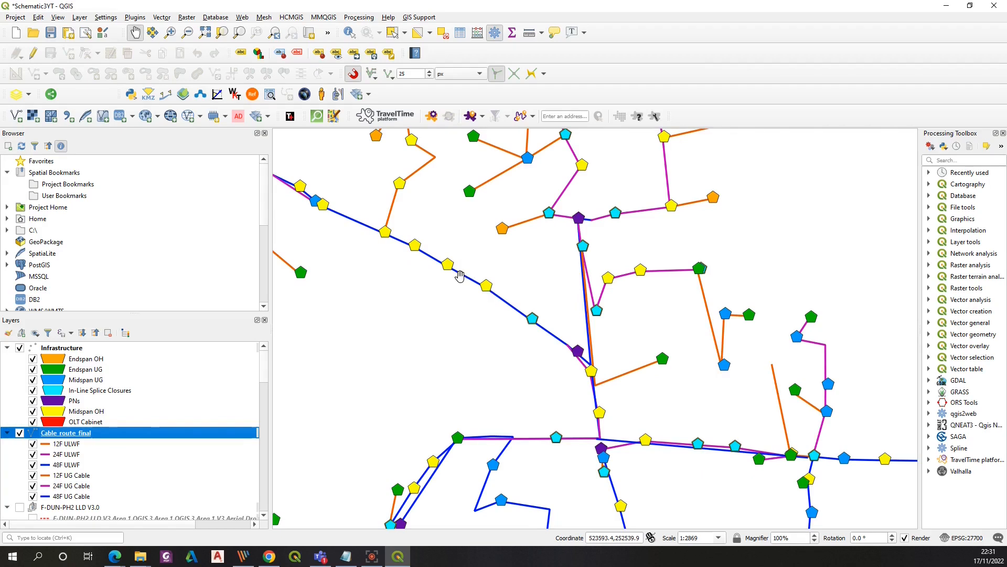
scroll(489, 288, "up", 2)
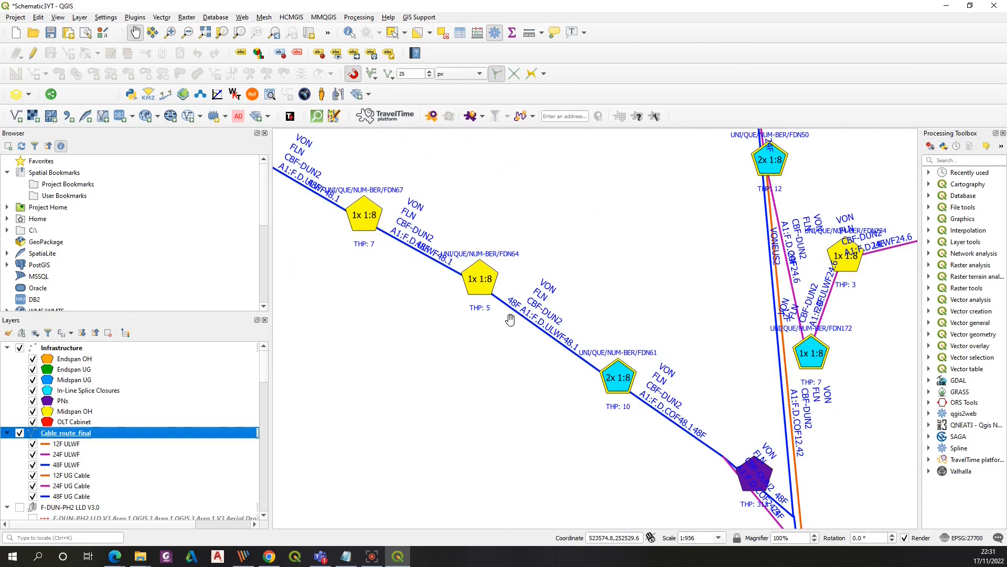
double_click(73, 432)
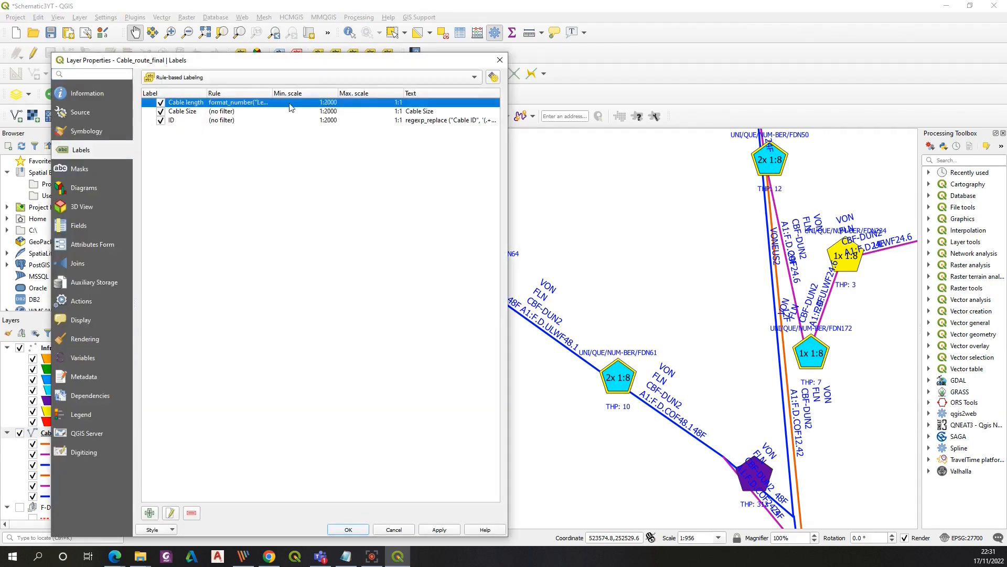
double_click(243, 103)
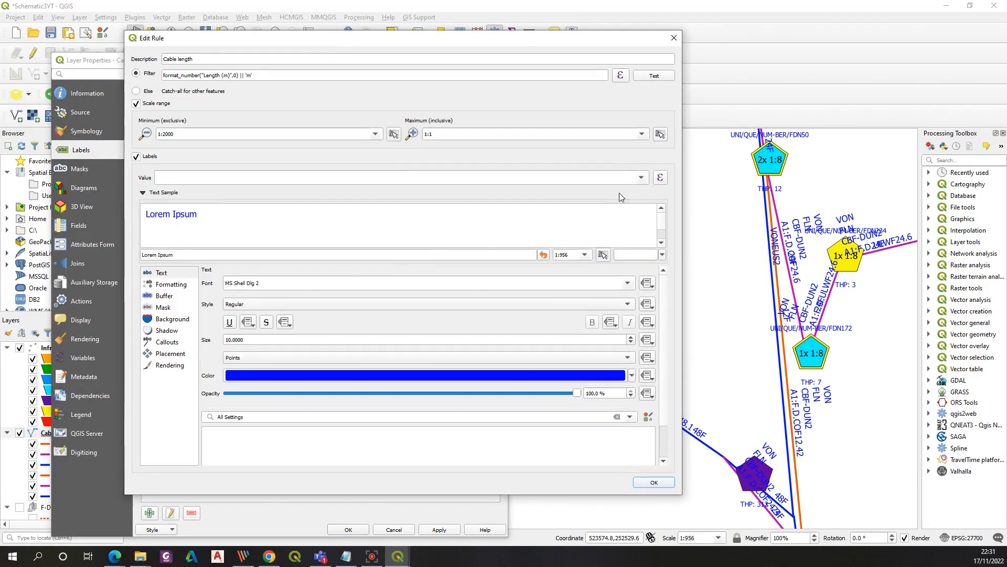
left_click(647, 178)
left_click(322, 239)
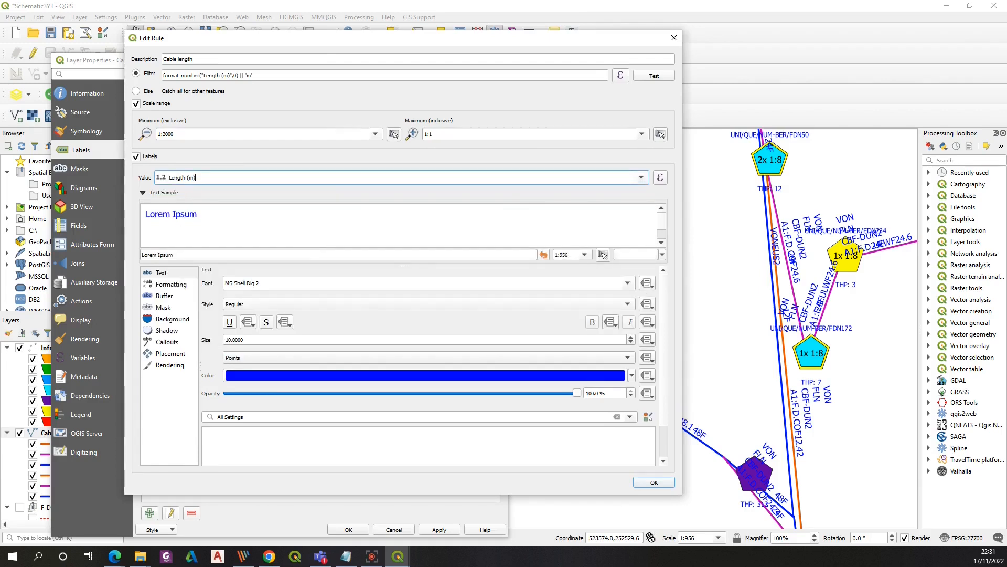
key("alt+Tab")
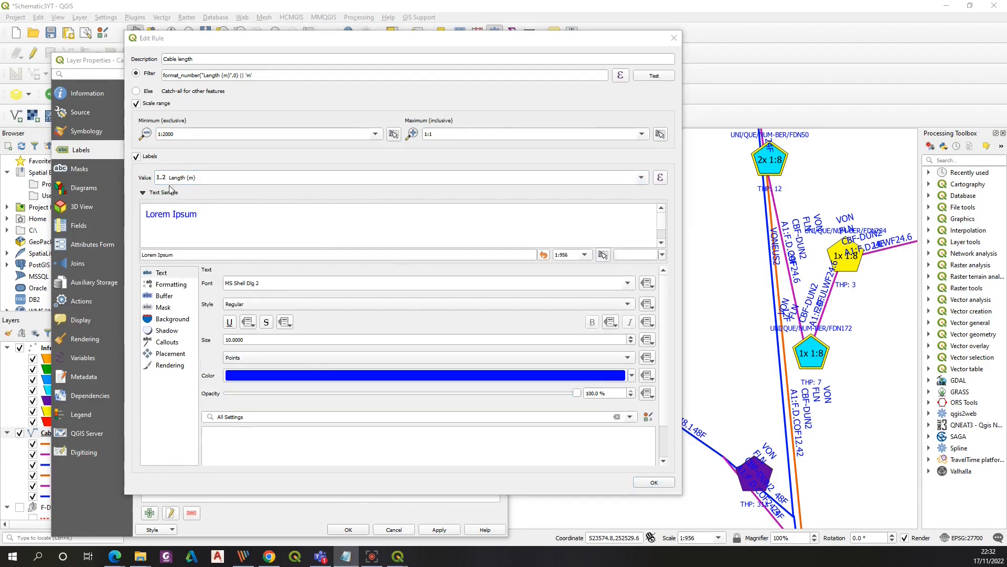
left_click(654, 482)
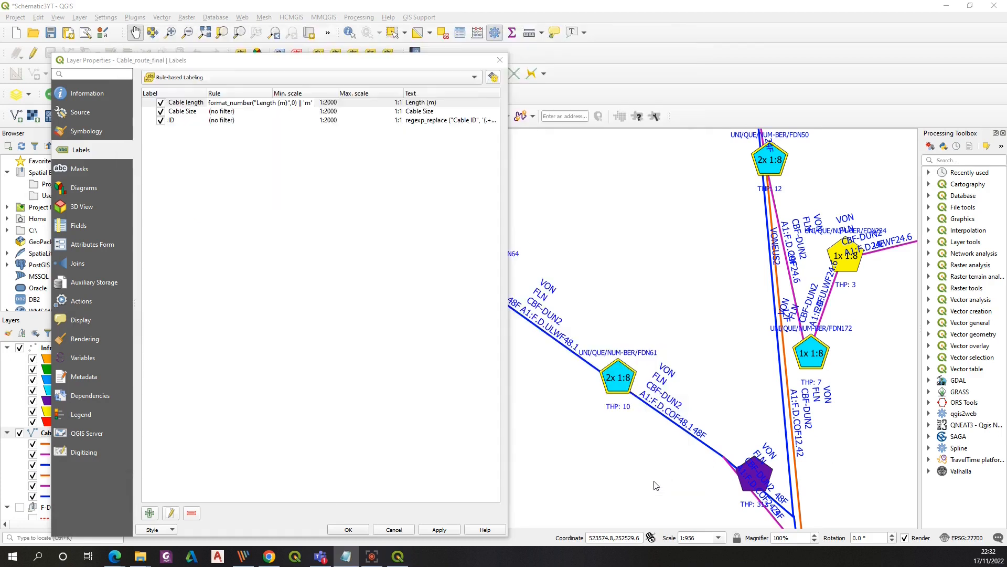
left_click(347, 530)
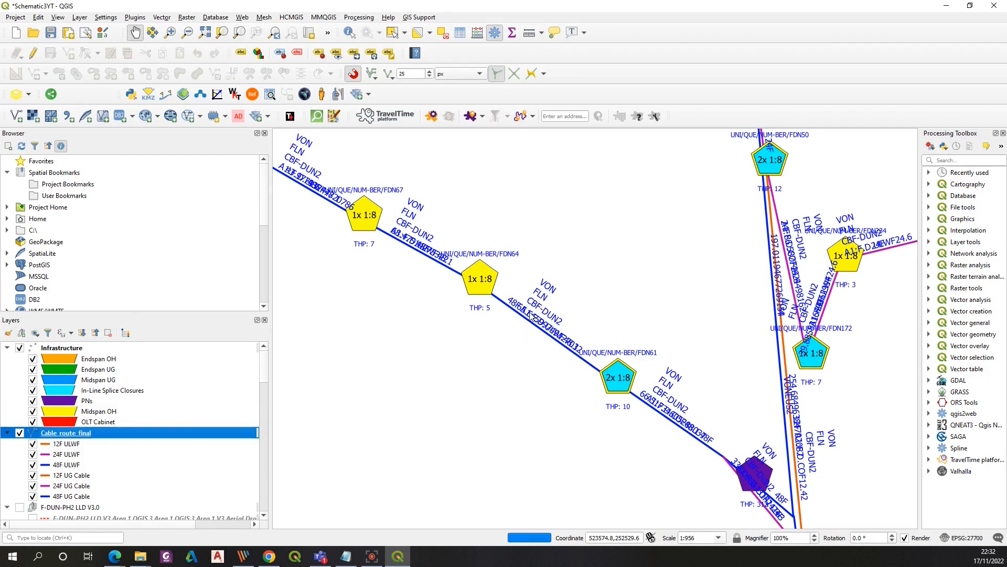
Replace the Cable length rule's label value with the expression format_number("Length (m)", 0) || 'm', then apply and confirm
scroll(533, 318, "up", 3)
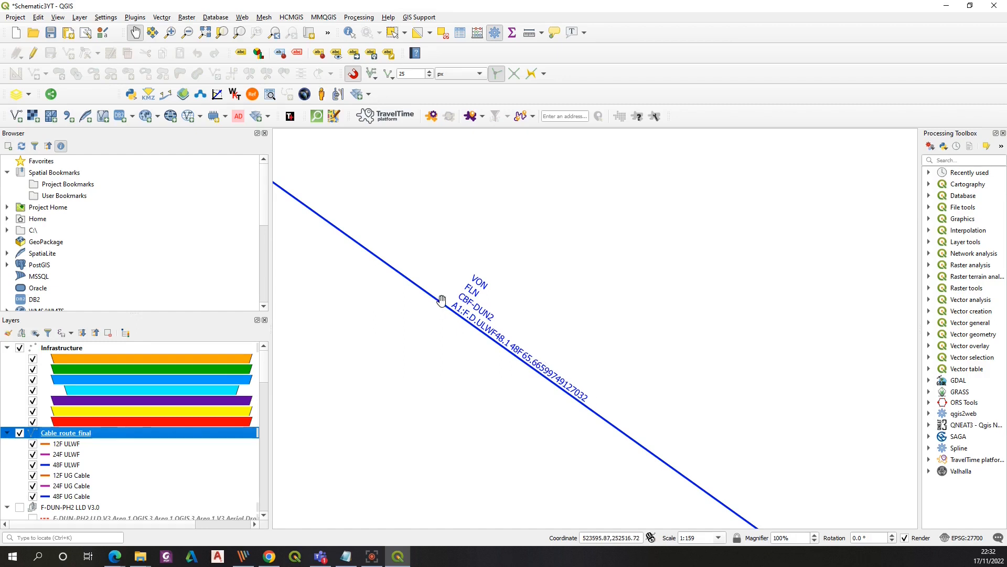
double_click(78, 435)
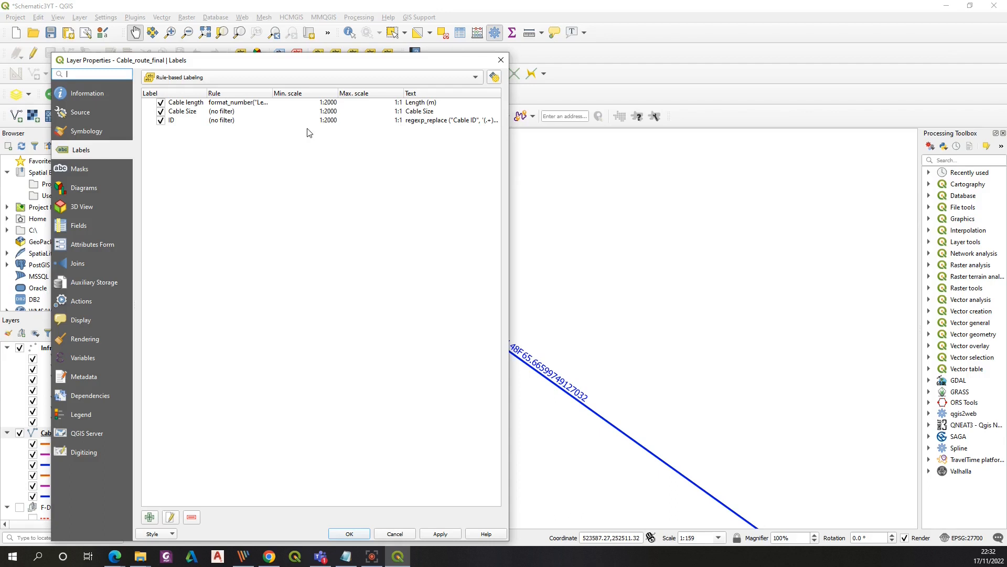
double_click(225, 103)
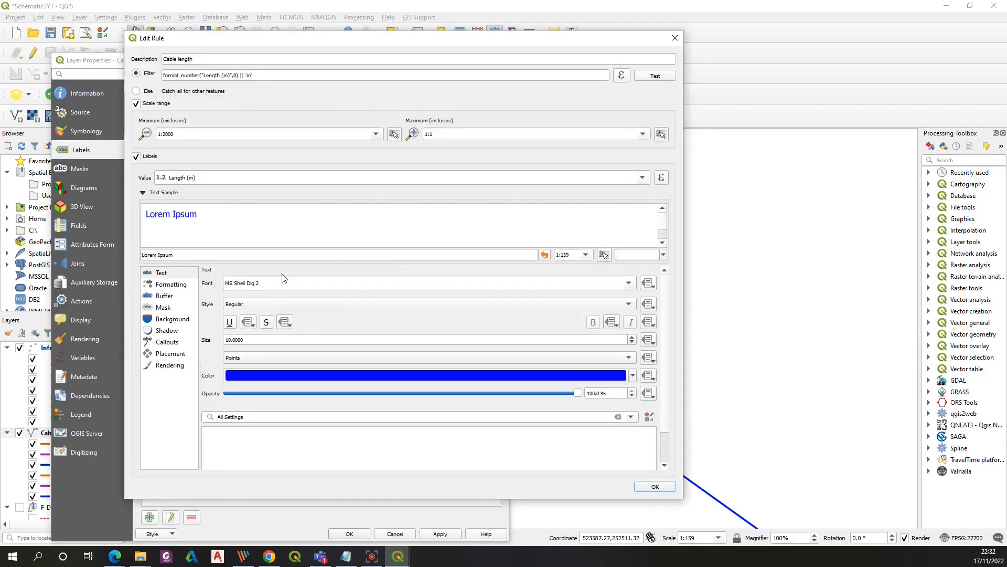
left_click_drag(209, 176, 166, 179)
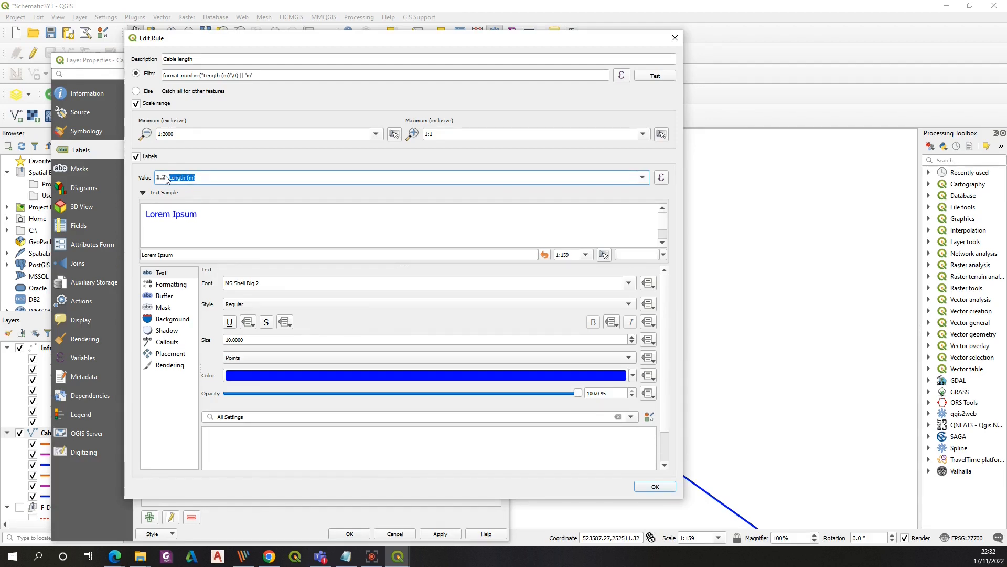
type("format_number(\"Length (m)\", 0) || 'm'")
key("BackSpace")
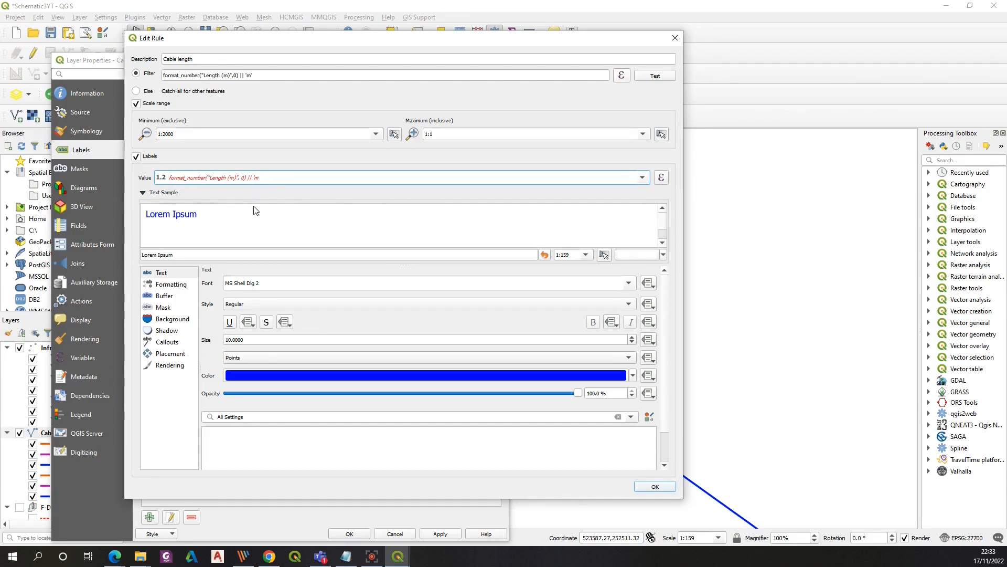
type("'")
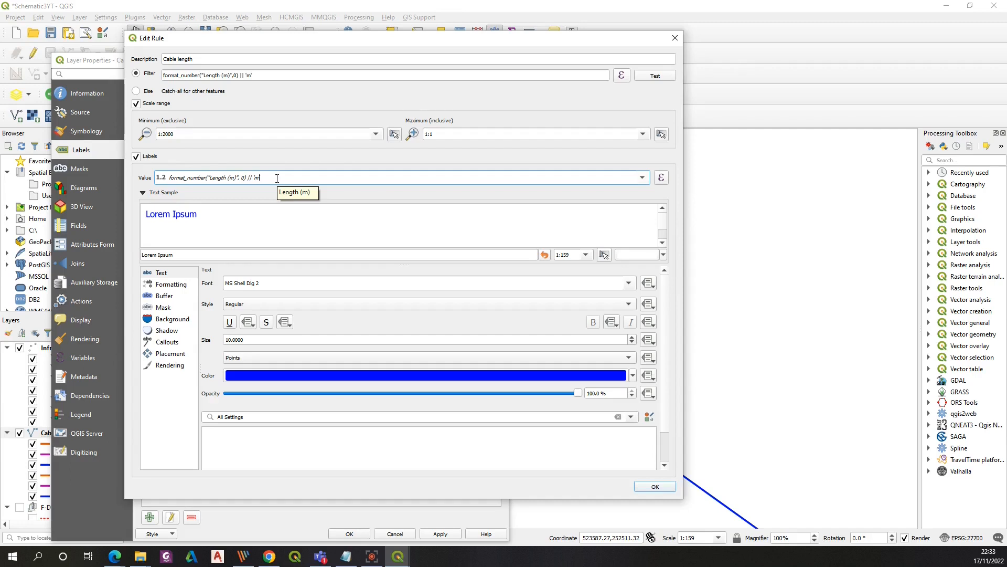
left_click(655, 486)
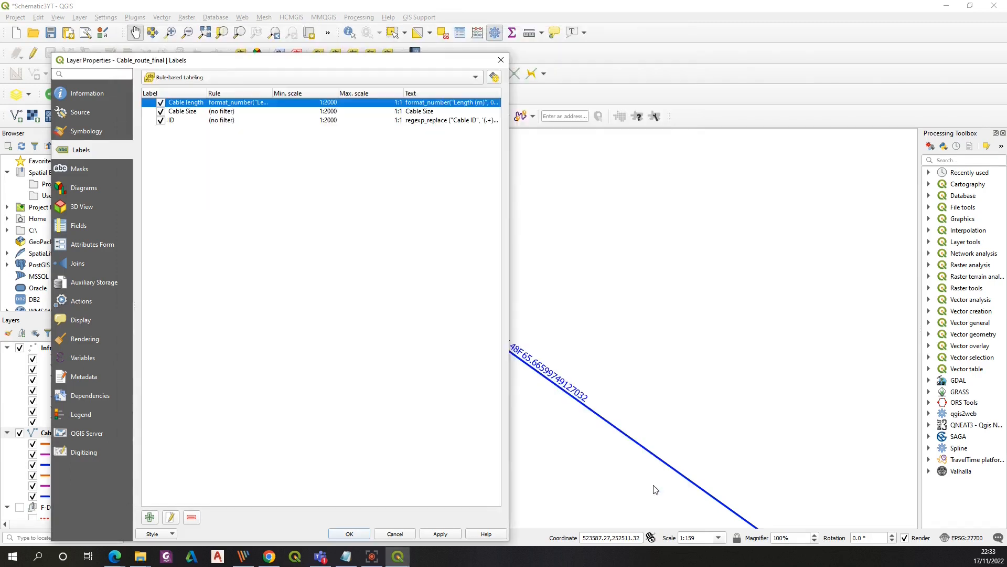
left_click(438, 538)
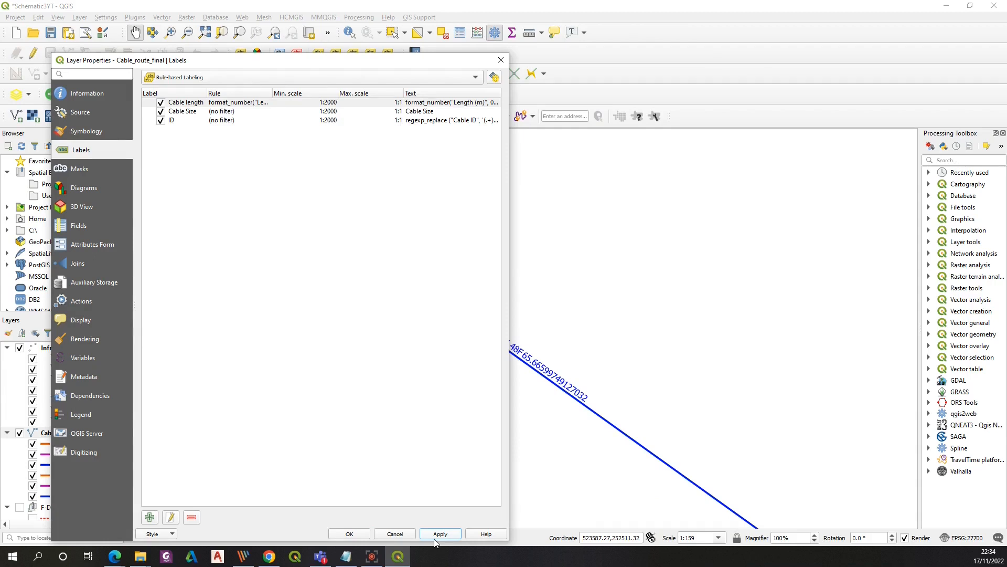
left_click(357, 534)
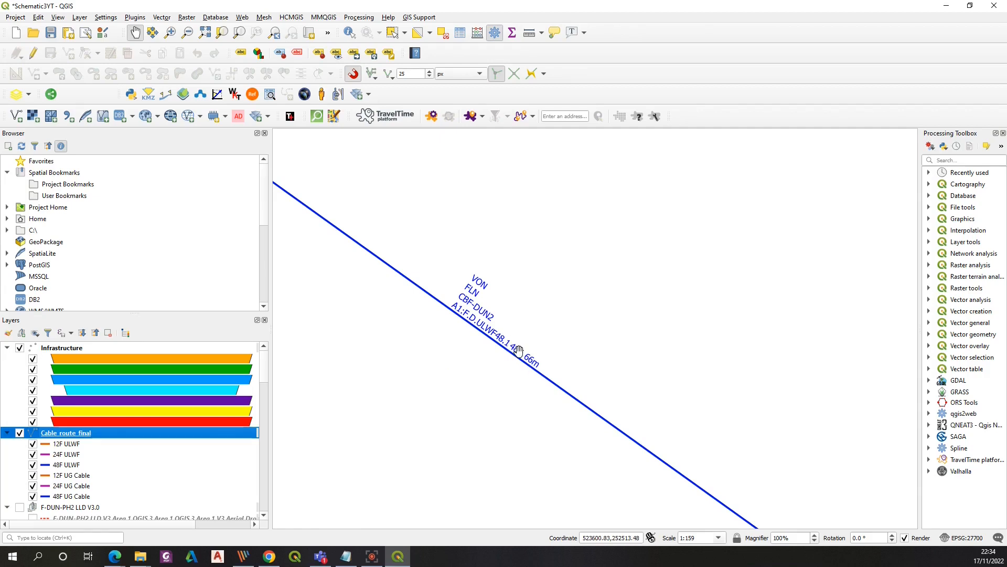
Change the Cable Size rule's allowed placement positions to below line only instead of above line, then apply
scroll(525, 359, "down", 1)
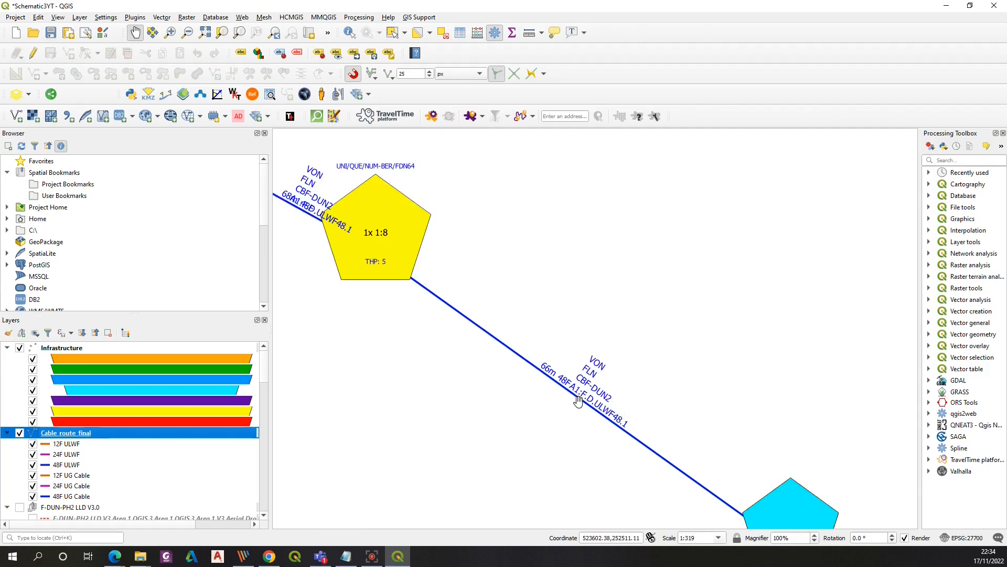
double_click(81, 435)
double_click(188, 176)
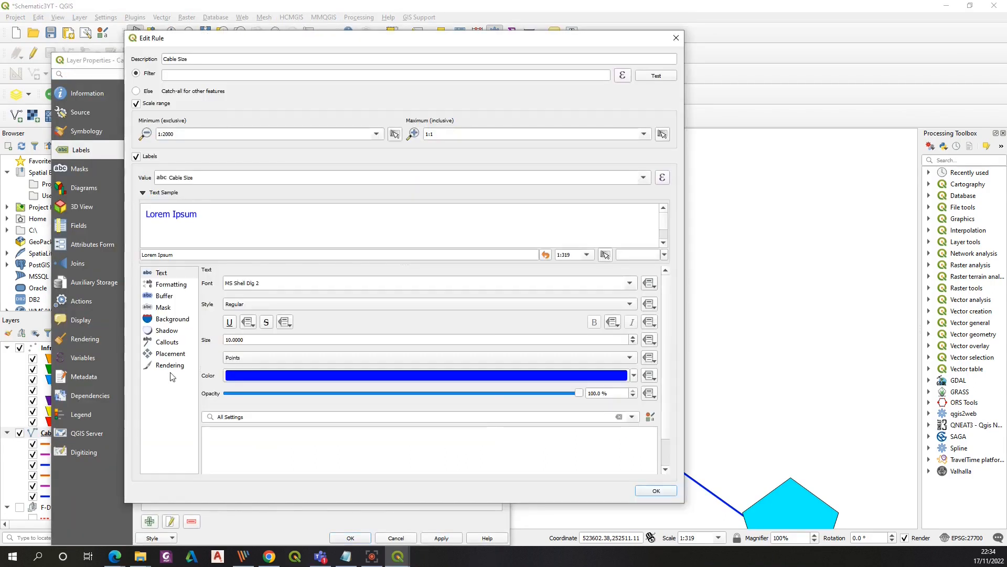
left_click(169, 355)
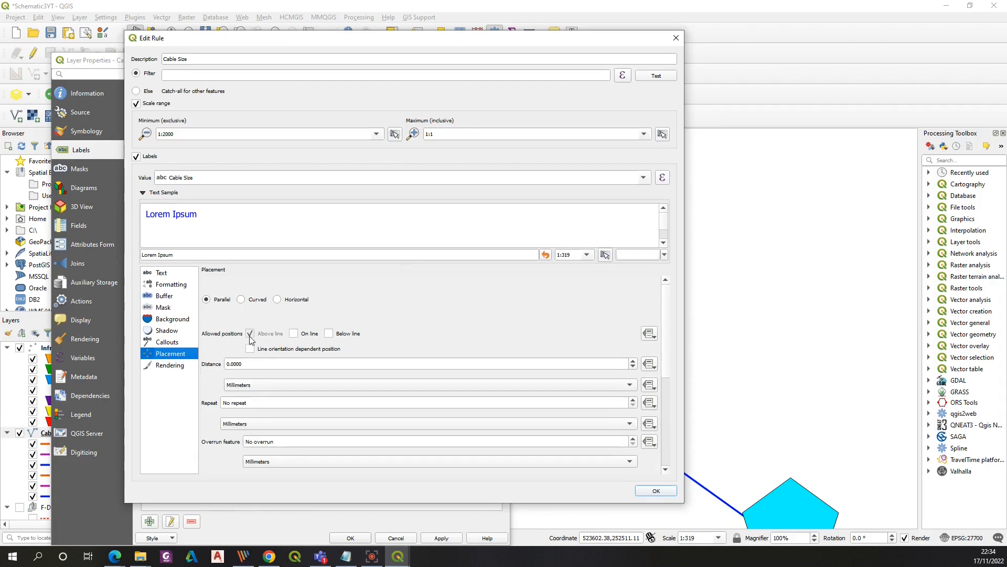
left_click(328, 333)
left_click(253, 334)
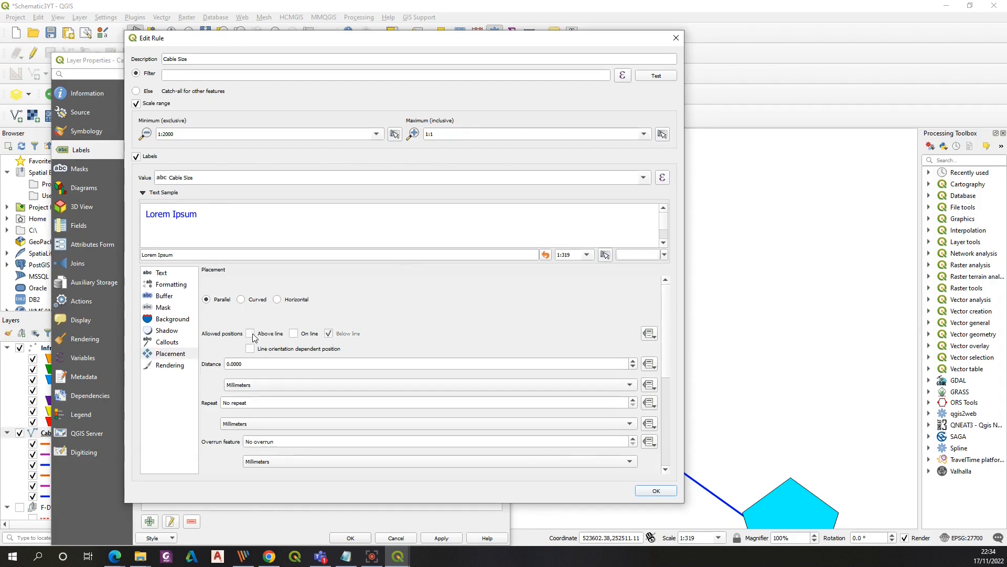
left_click(656, 490)
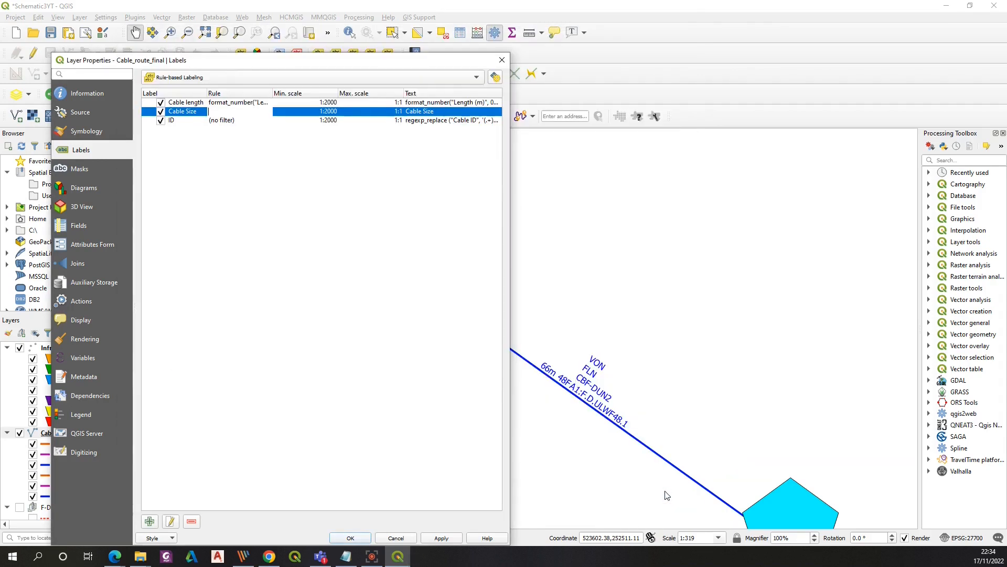
left_click(440, 538)
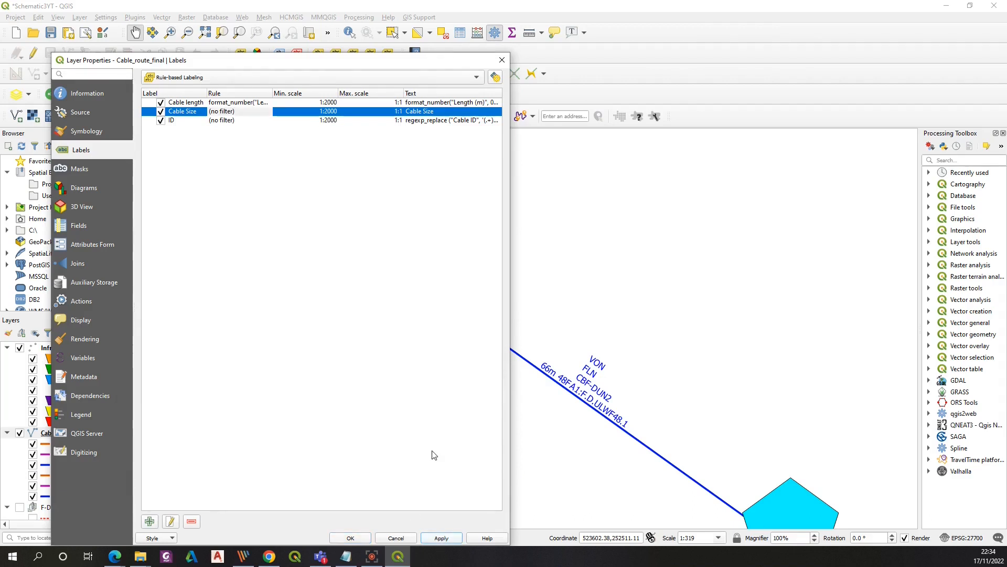
Change the Cable length rule's allowed placement to below line only instead of above line, then apply and confirm the layer properties
left_click(352, 538)
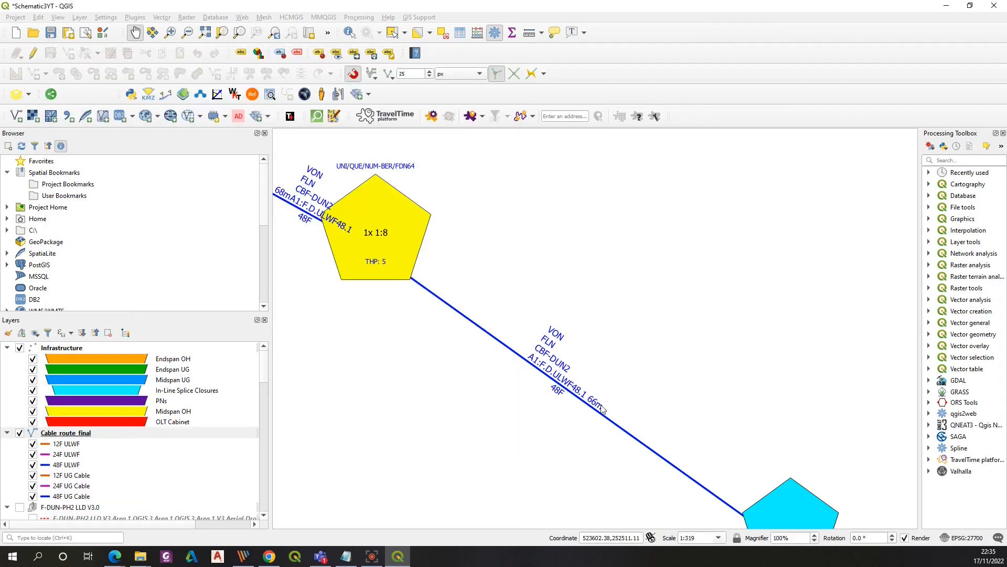
scroll(612, 435, "up", 1)
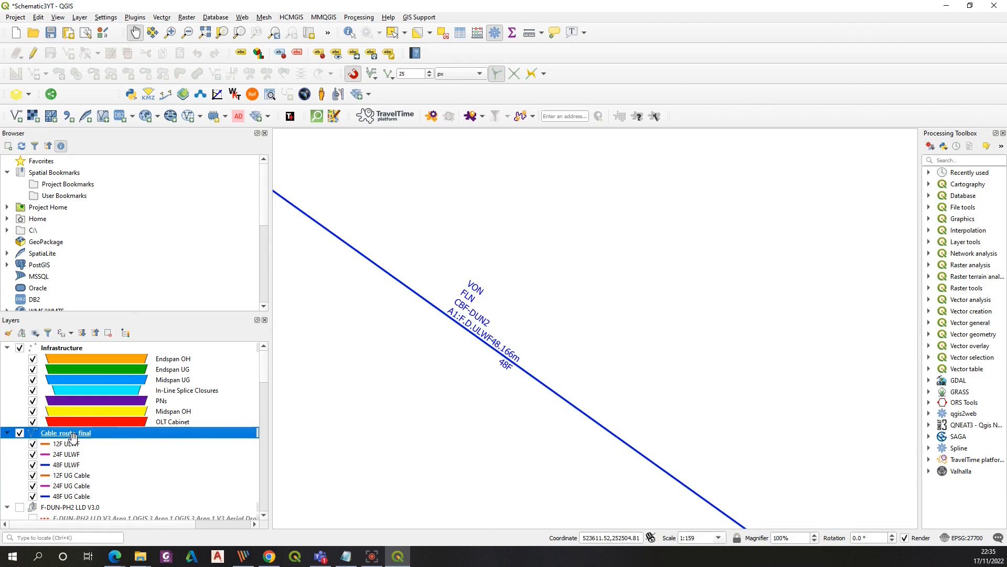
double_click(74, 433)
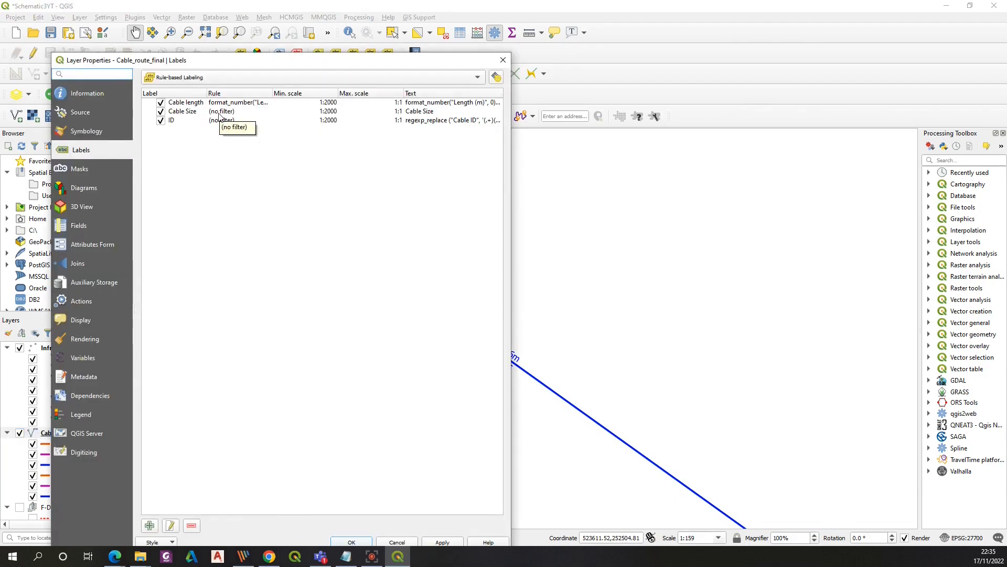
left_click_drag(351, 65, 292, 59)
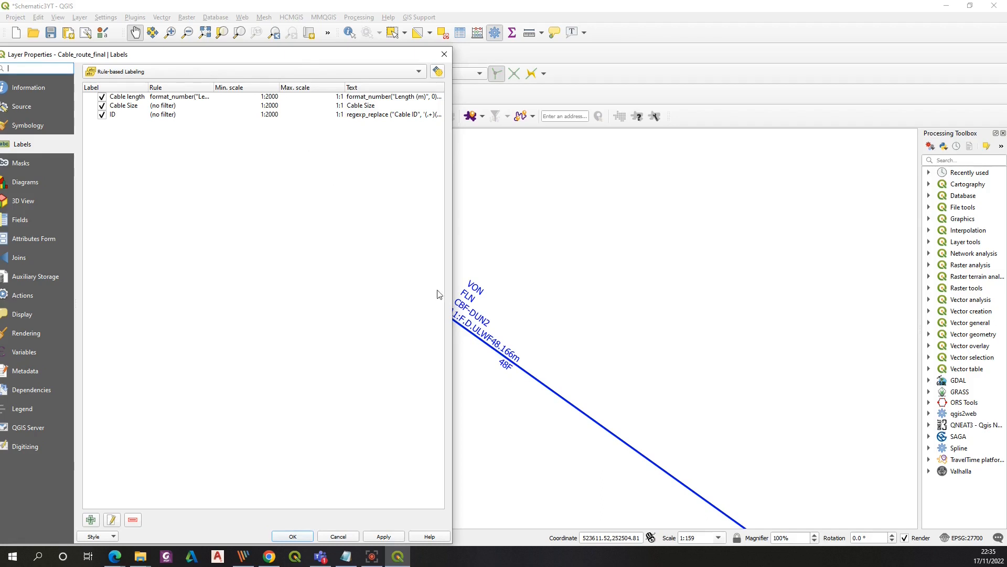
double_click(174, 97)
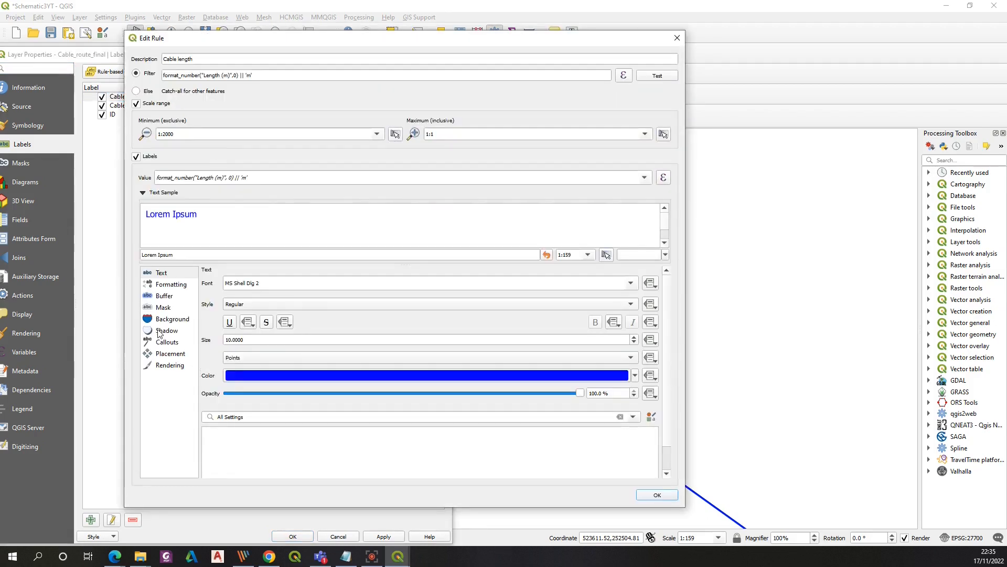
left_click(170, 354)
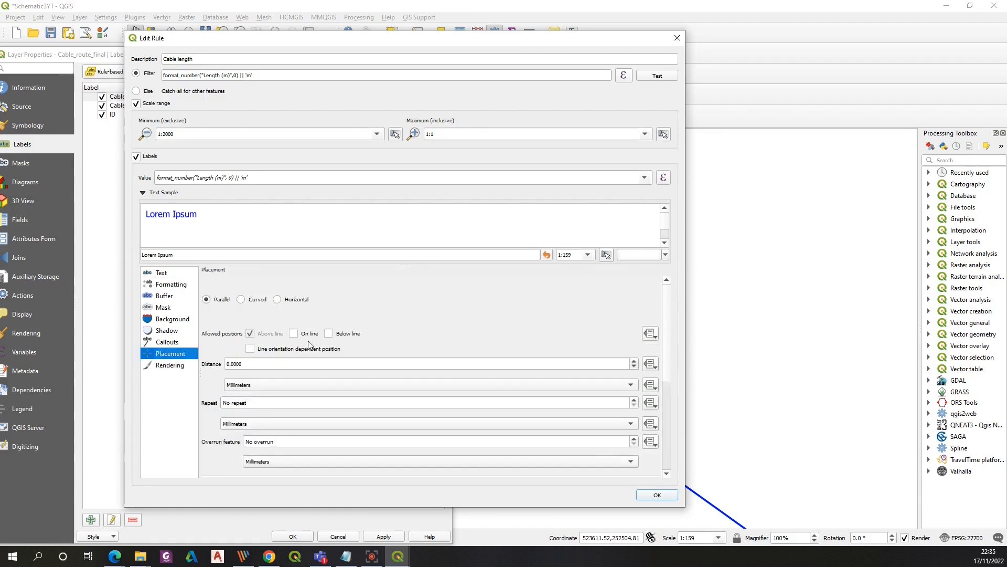
left_click(328, 334)
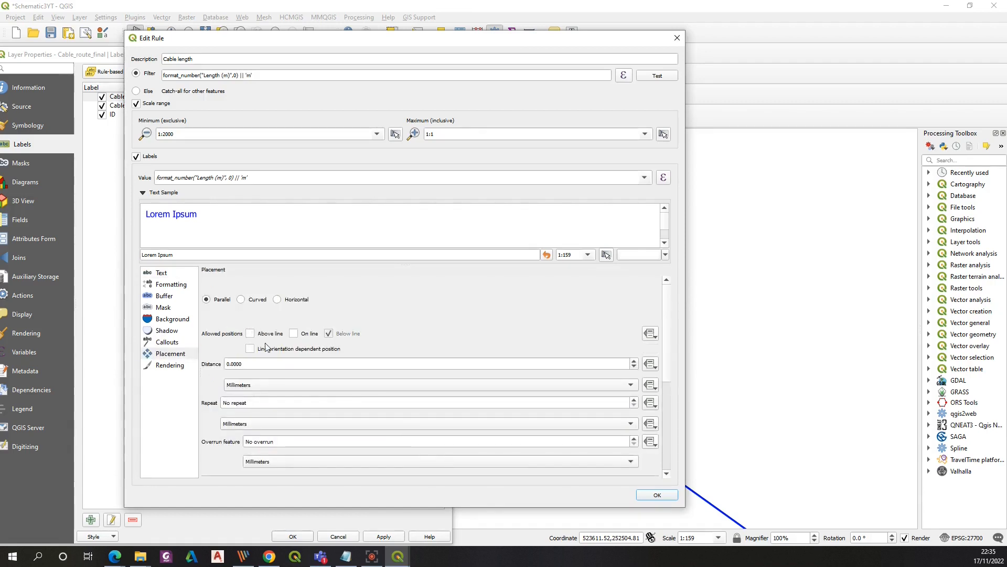
left_click(650, 496)
left_click(382, 536)
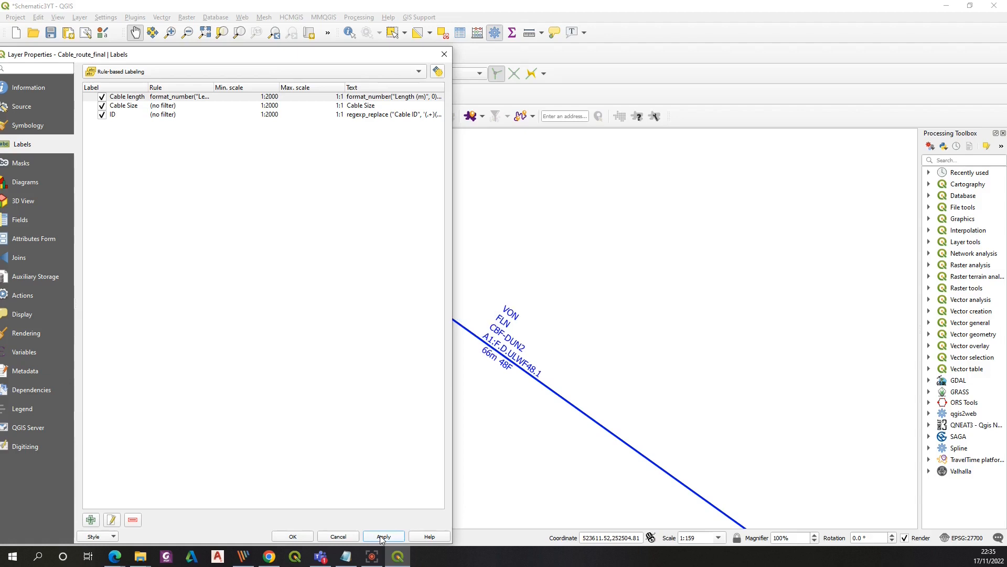
left_click(292, 536)
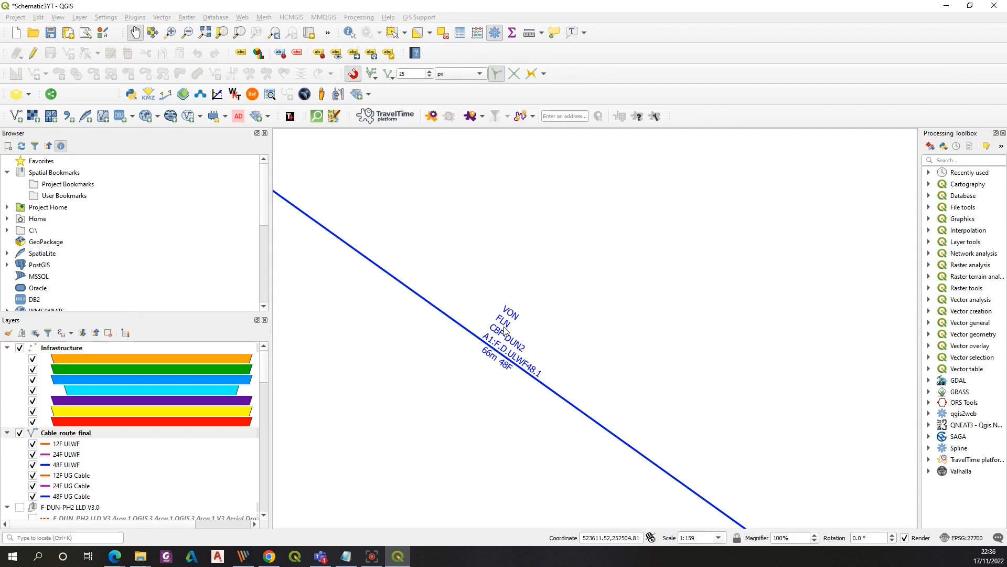
Set the Cable length rule's label font style to Bold
scroll(504, 329, "down", 1)
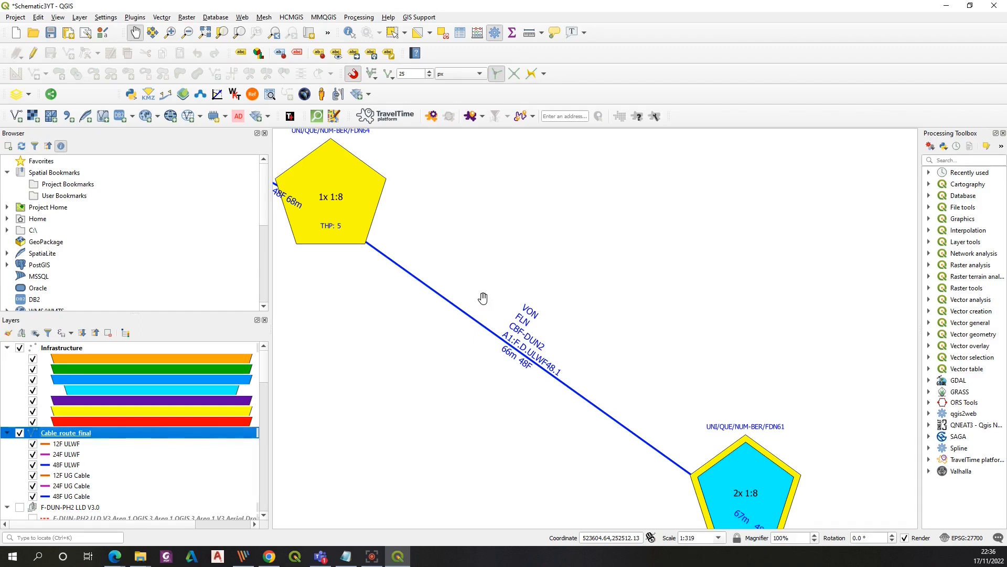
scroll(483, 297, "down", 2)
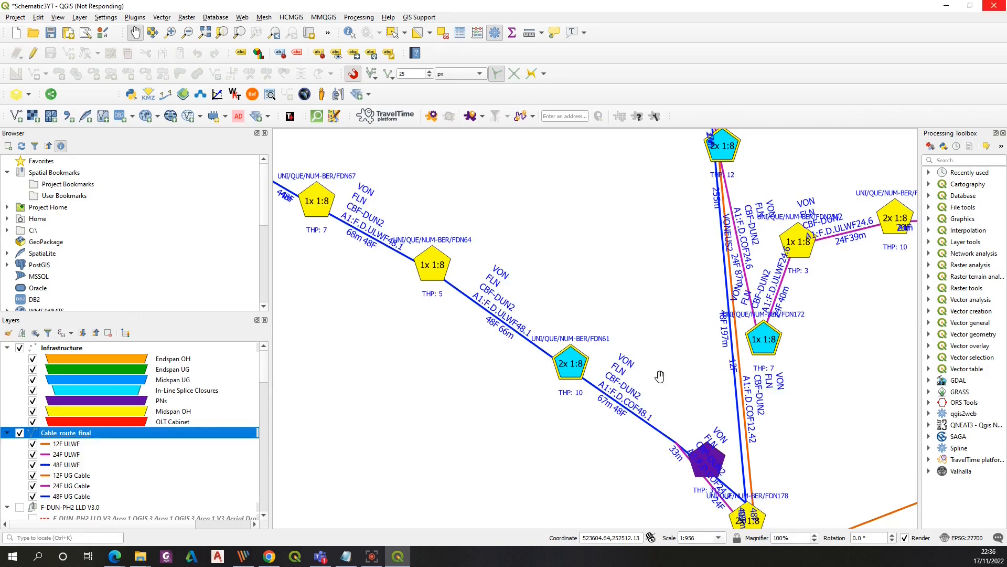
left_click_drag(438, 262, 660, 376)
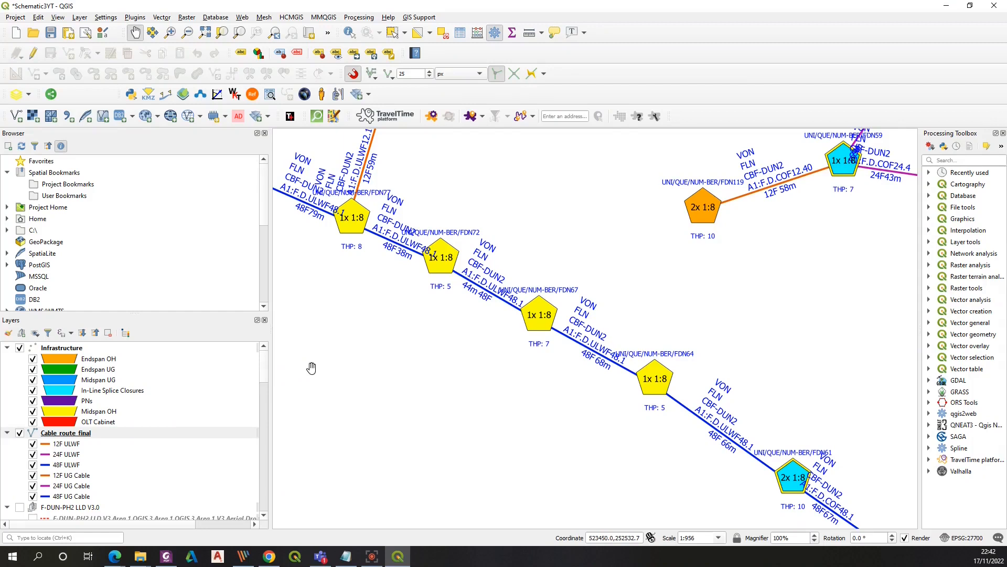
double_click(83, 434)
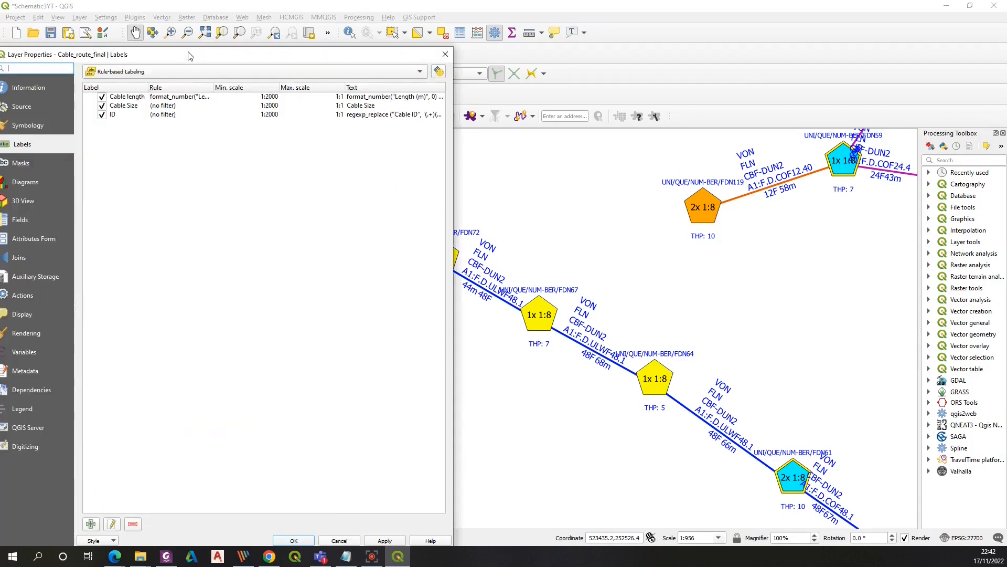
left_click(164, 106)
left_click(173, 97)
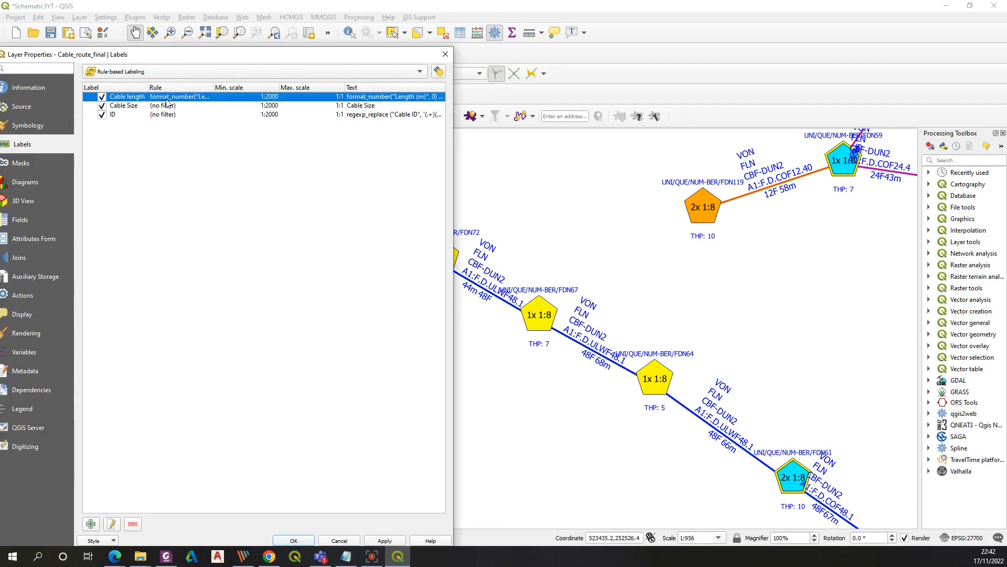
double_click(183, 101)
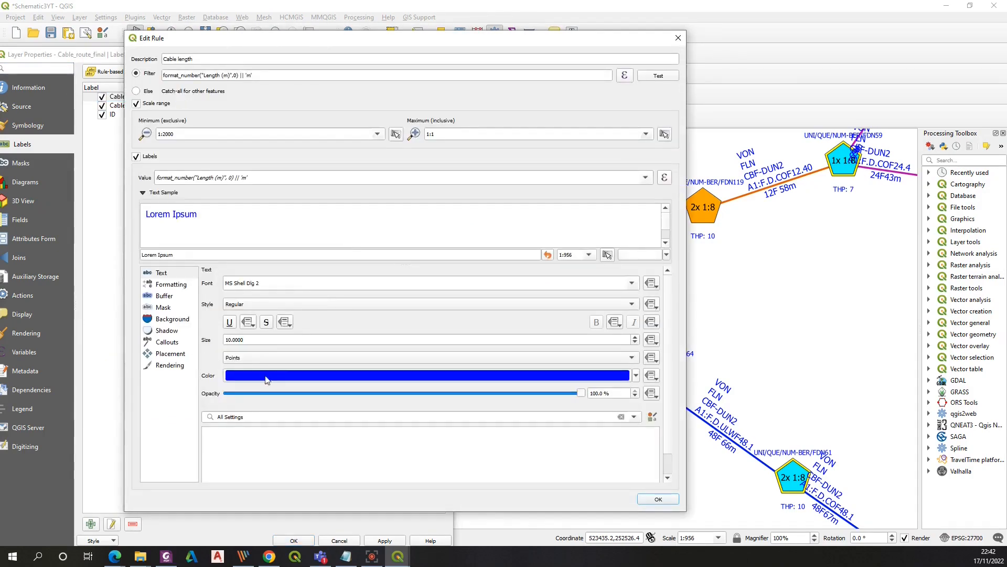
left_click(629, 303)
left_click(269, 315)
left_click(659, 499)
Set the Cable Size rule's label font style to Bold, then apply and confirm the layer properties
double_click(152, 106)
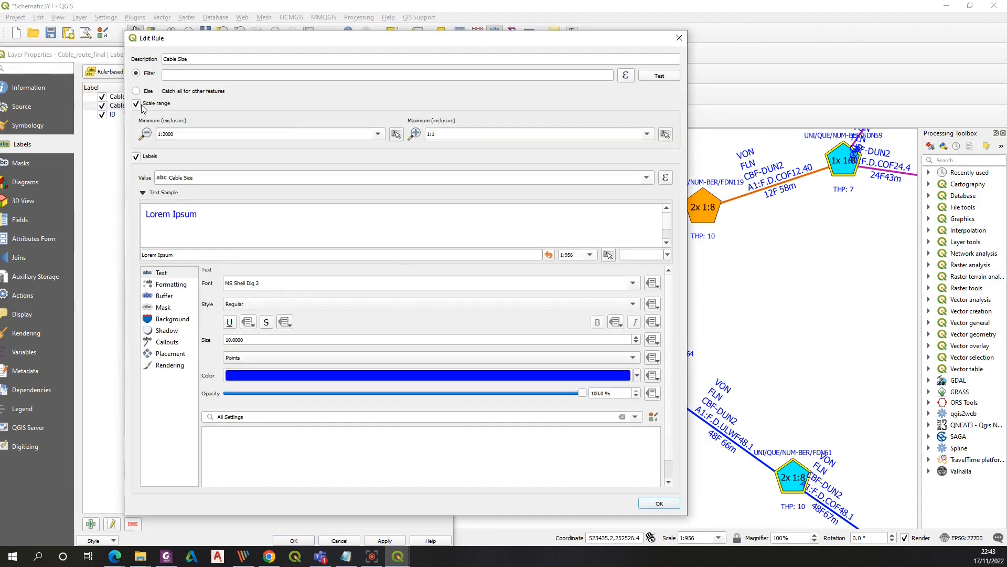
left_click(402, 304)
left_click(401, 315)
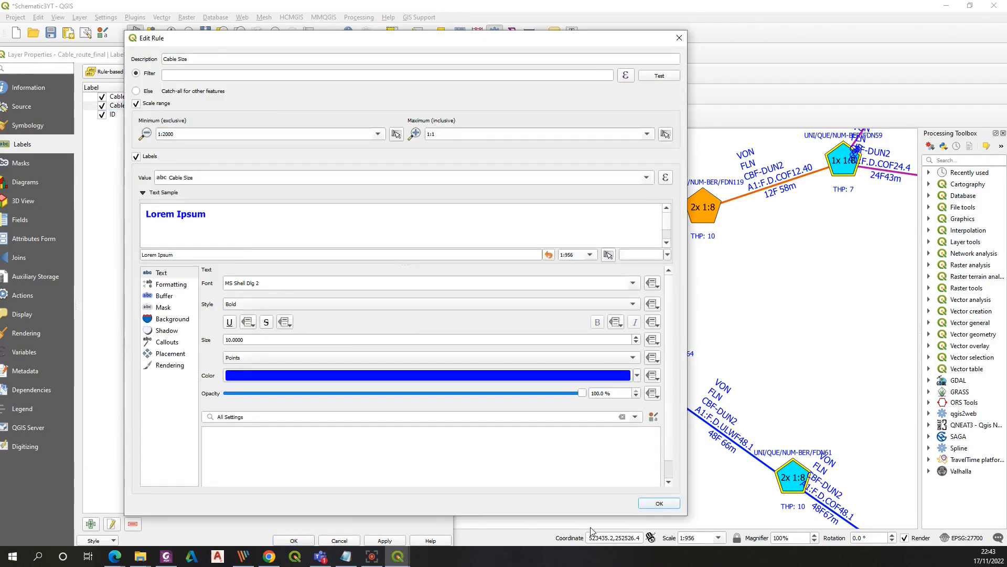
left_click(660, 504)
left_click(387, 540)
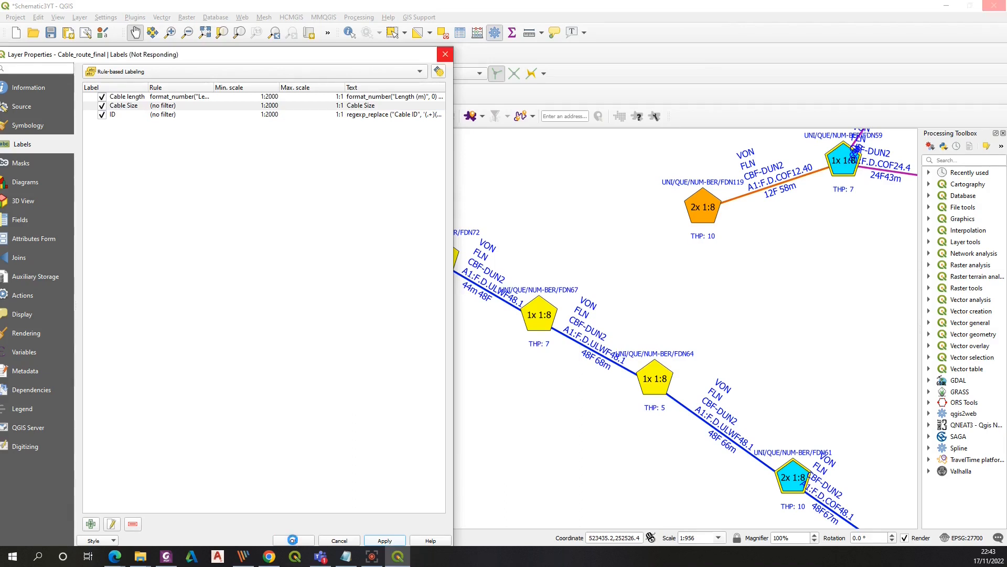
left_click(294, 540)
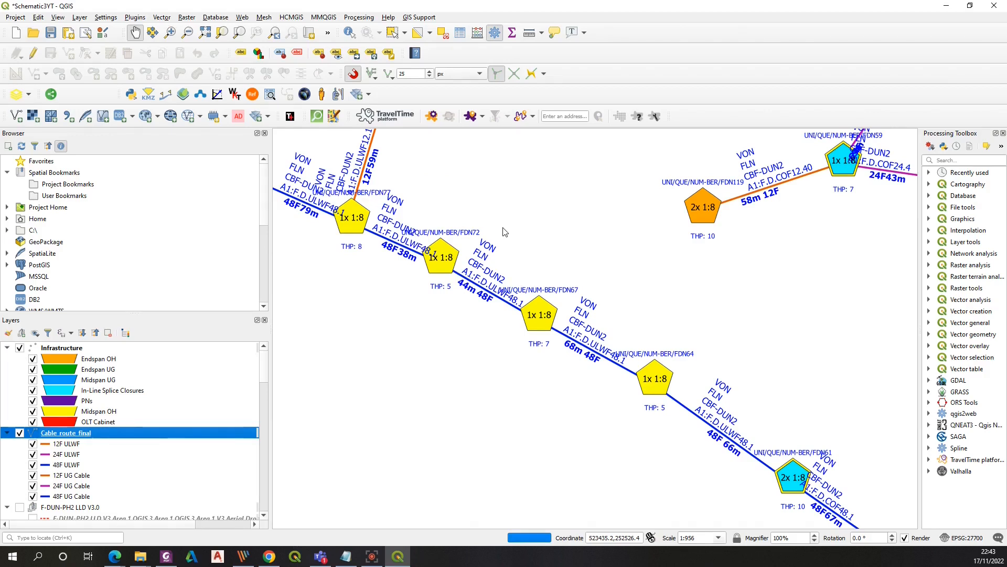
Compare the map with the Area 1 LLD SLD V2 reference PDF in Foxit PhantomPDF, then return to QGIS
scroll(501, 226, "down", 1)
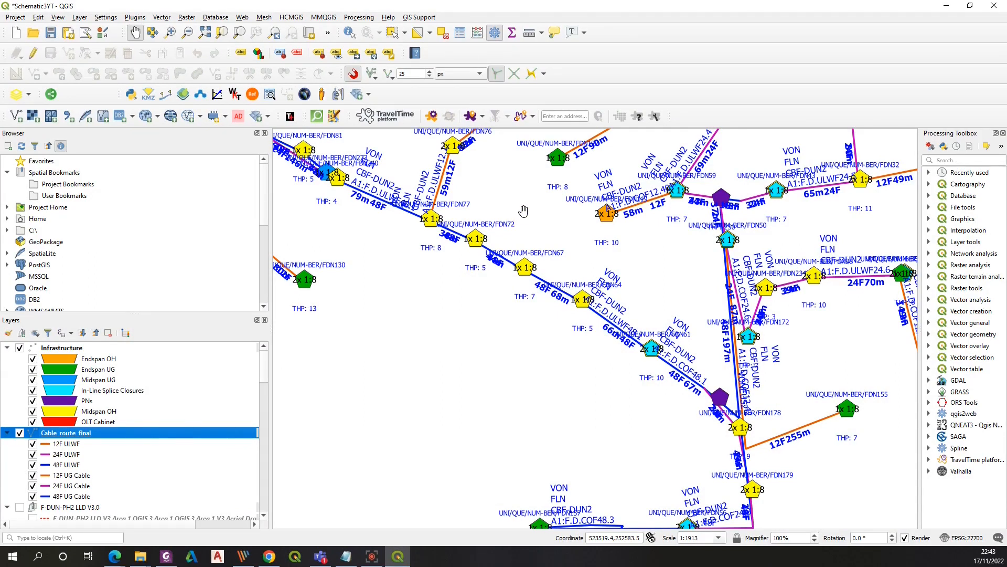
scroll(500, 227, "down", 2)
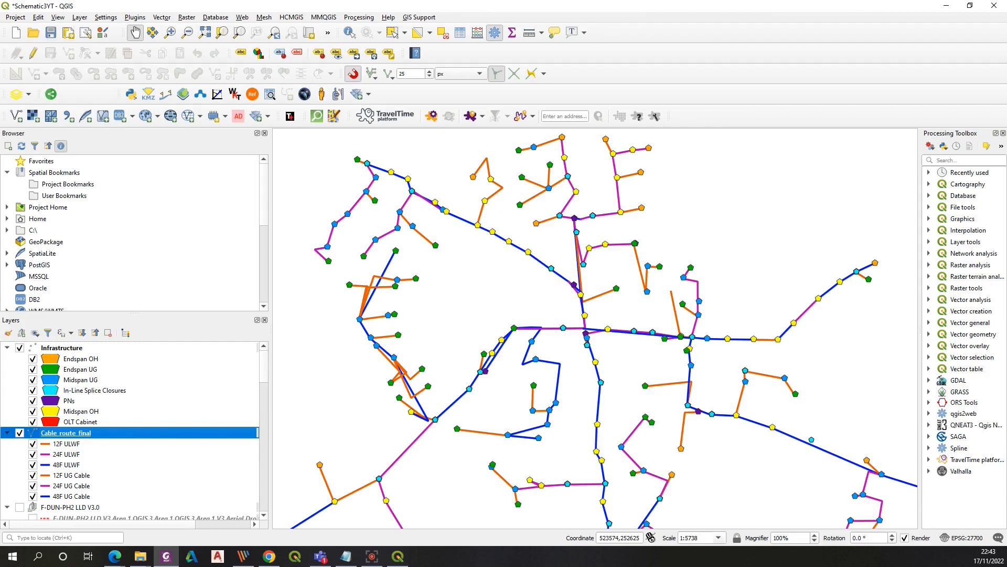
left_click(994, 6)
left_click_drag(295, 89, 534, 100)
left_click(689, 99)
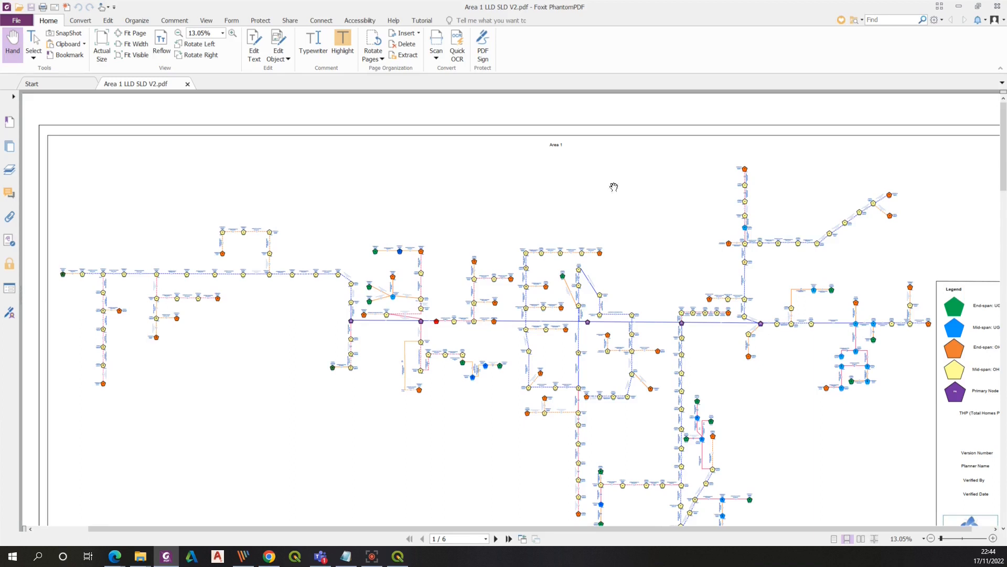
left_click(958, 9)
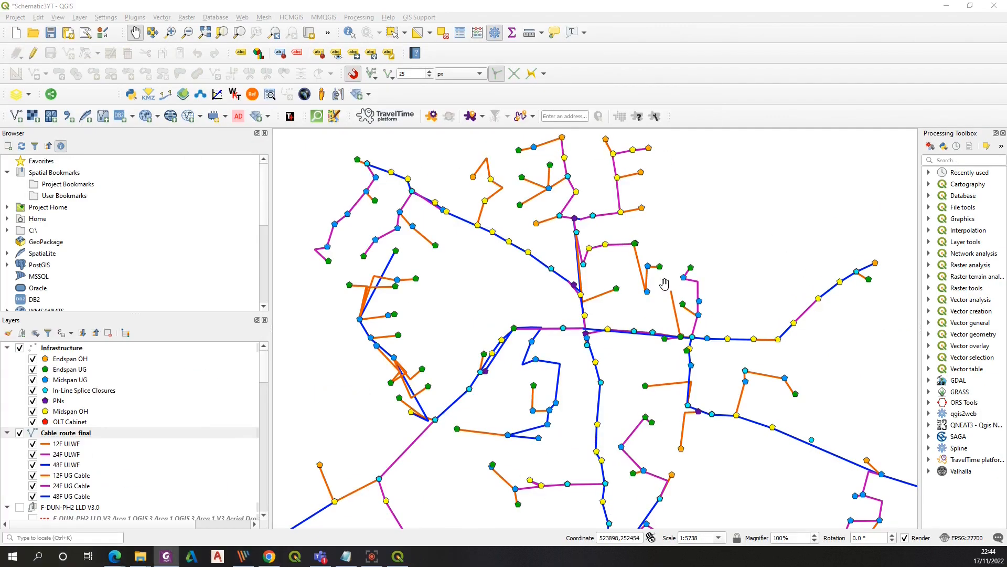
Open the Create grid tool and set a Line grid type with 25 m horizontal and vertical spacing
scroll(665, 284, "down", 1)
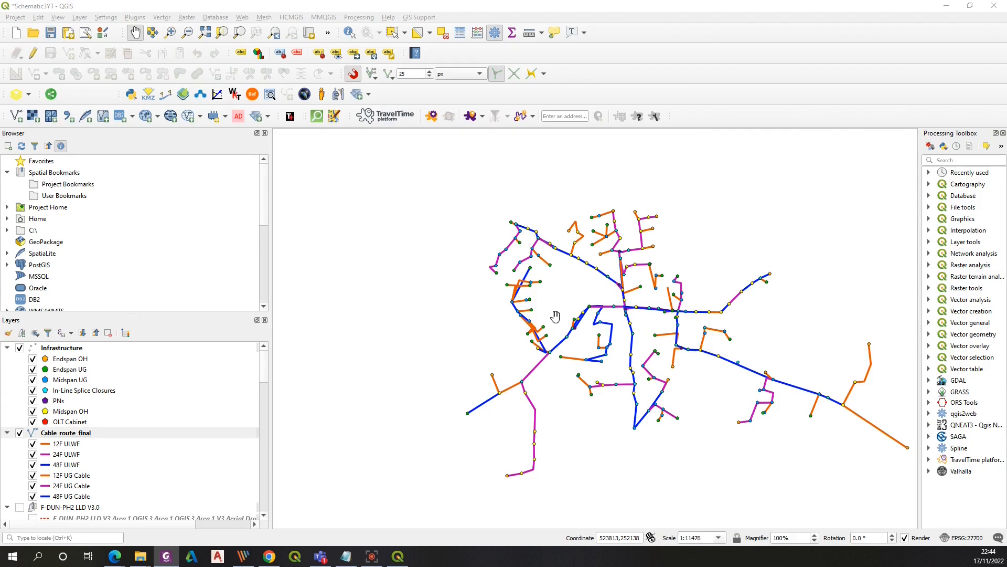
left_click_drag(555, 316, 462, 289)
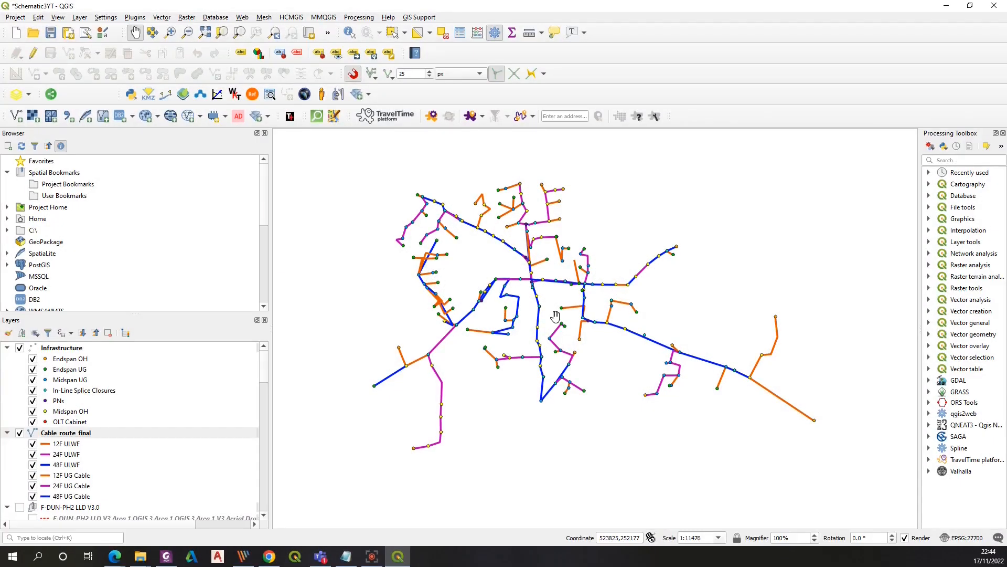
left_click(950, 159)
type("grid")
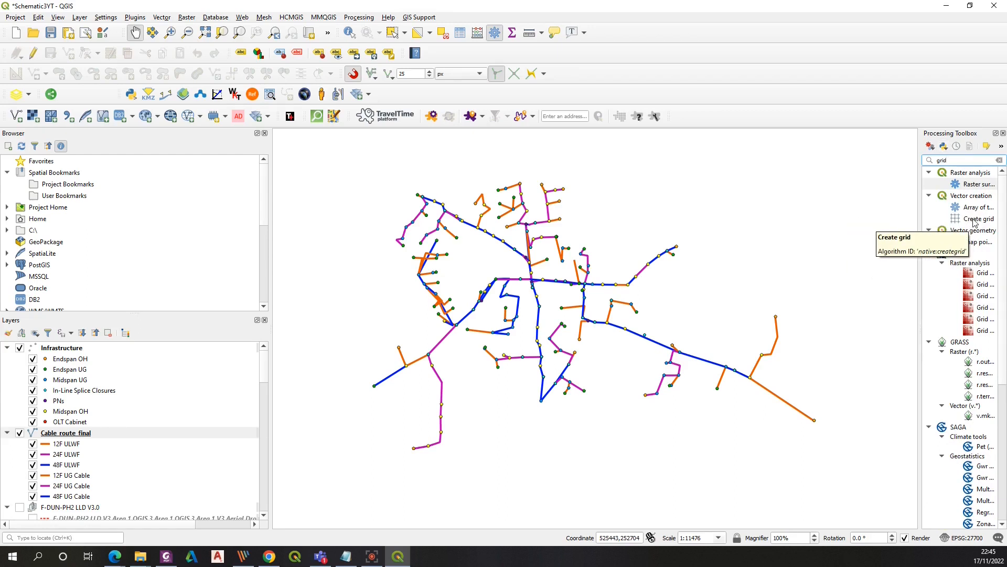
double_click(974, 220)
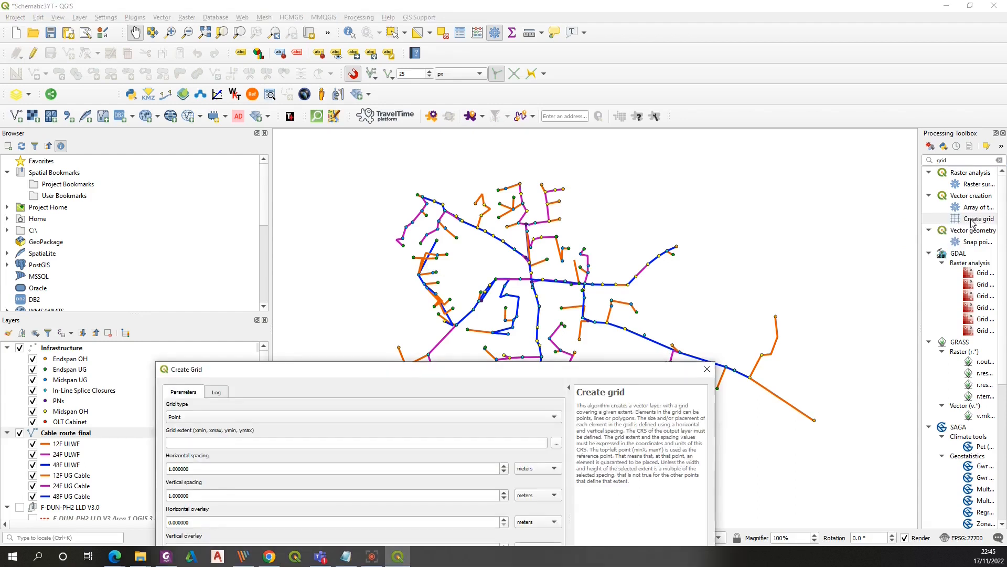
left_click_drag(422, 372, 475, 131)
left_click_drag(315, 129, 516, 88)
left_click(763, 133)
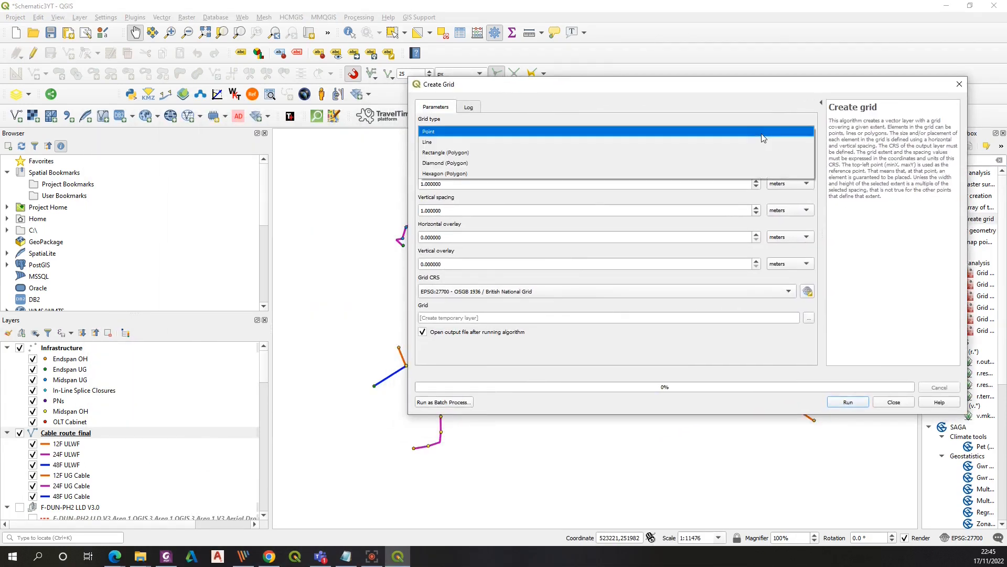
left_click(649, 143)
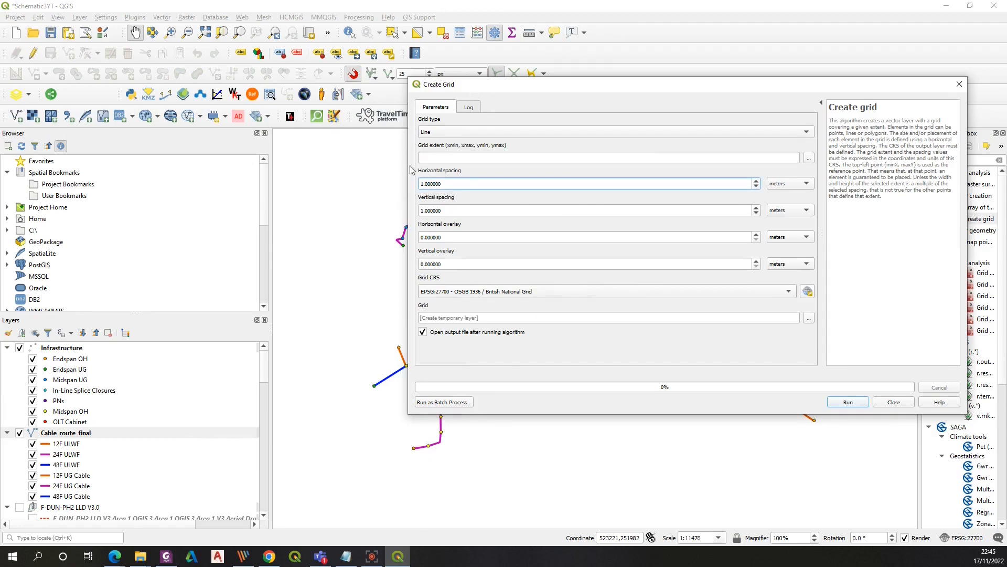
left_click_drag(423, 185, 419, 184)
type("25")
left_click_drag(424, 210, 419, 211)
type("25")
Set the grid extent from the Cable_route_final layer, run Create grid and close the dialog
left_click_drag(548, 87, 242, 210)
left_click(505, 281)
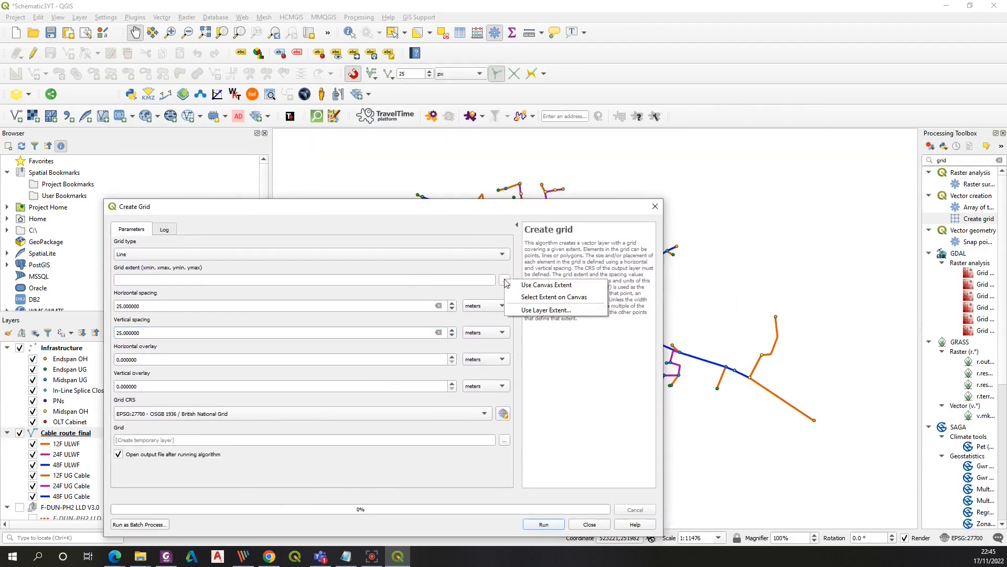
left_click(532, 310)
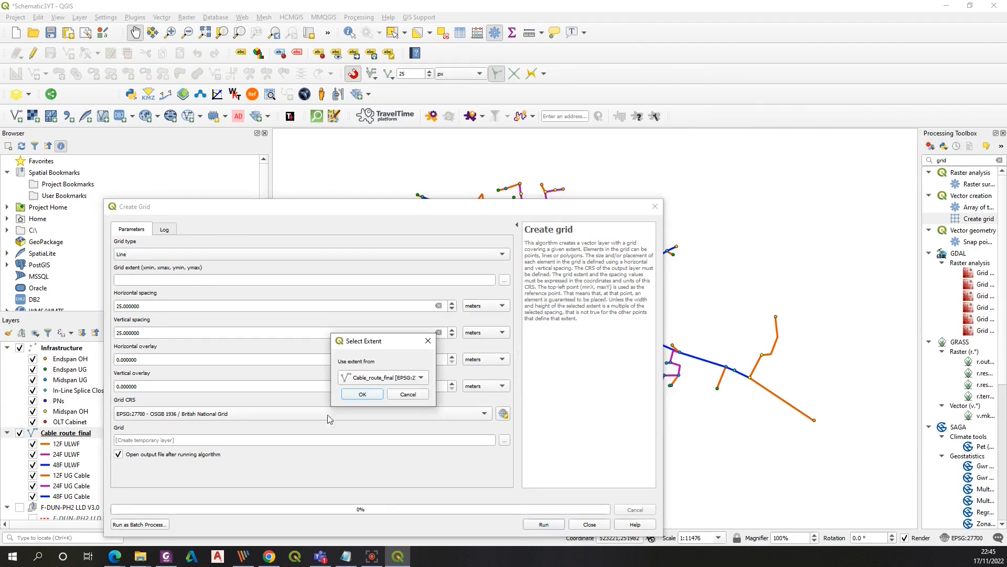
left_click(363, 394)
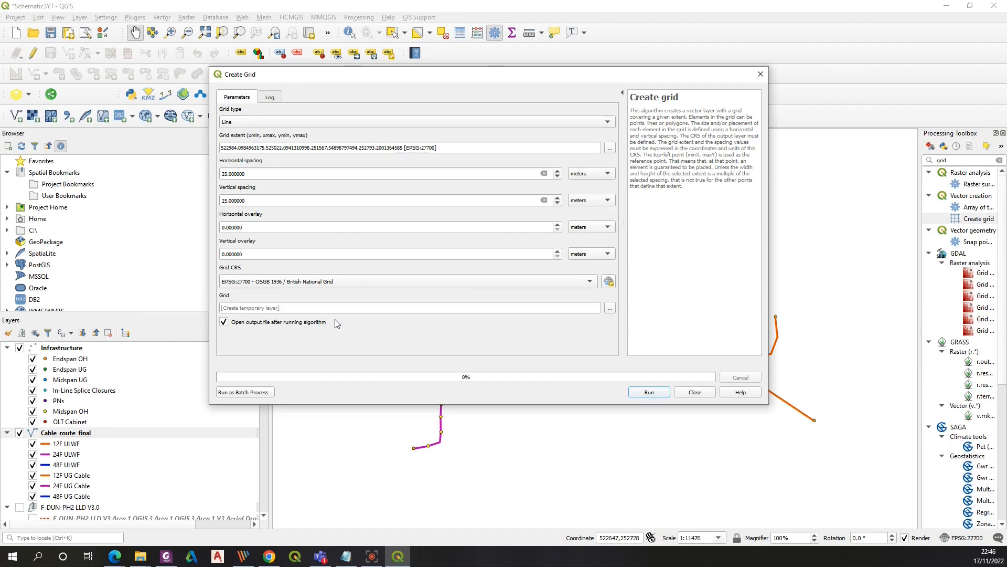
left_click(651, 393)
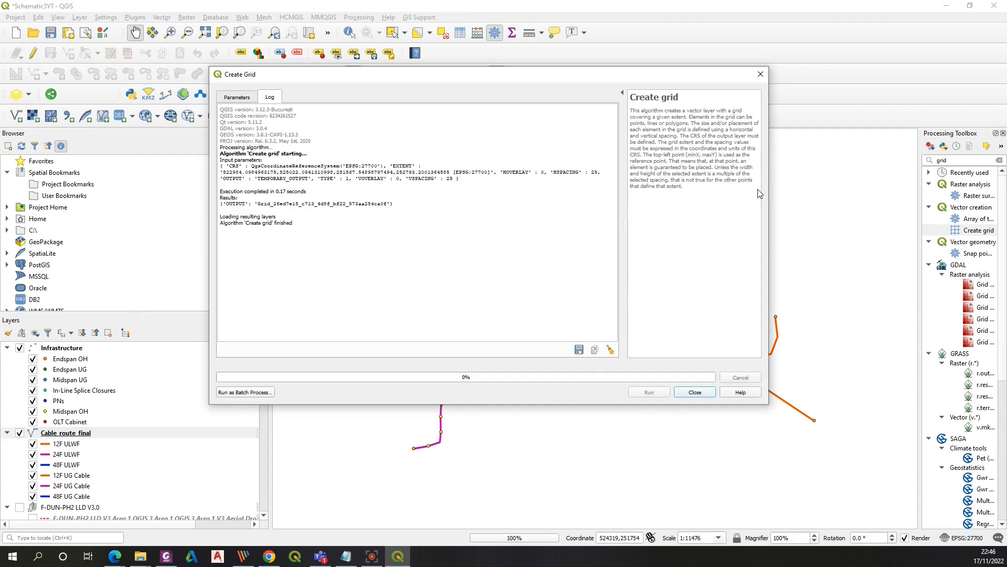
left_click(761, 74)
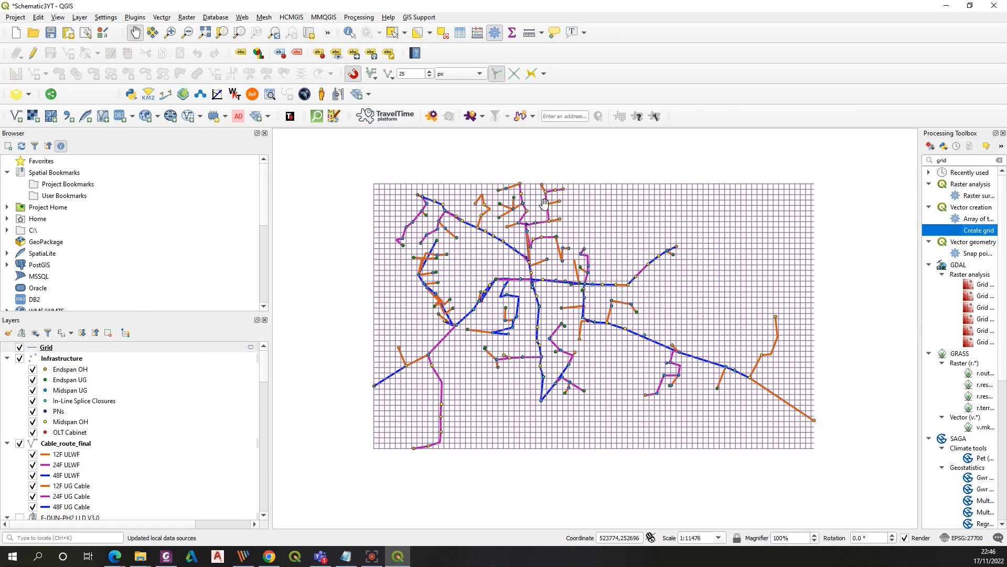
scroll(613, 248, "up", 2)
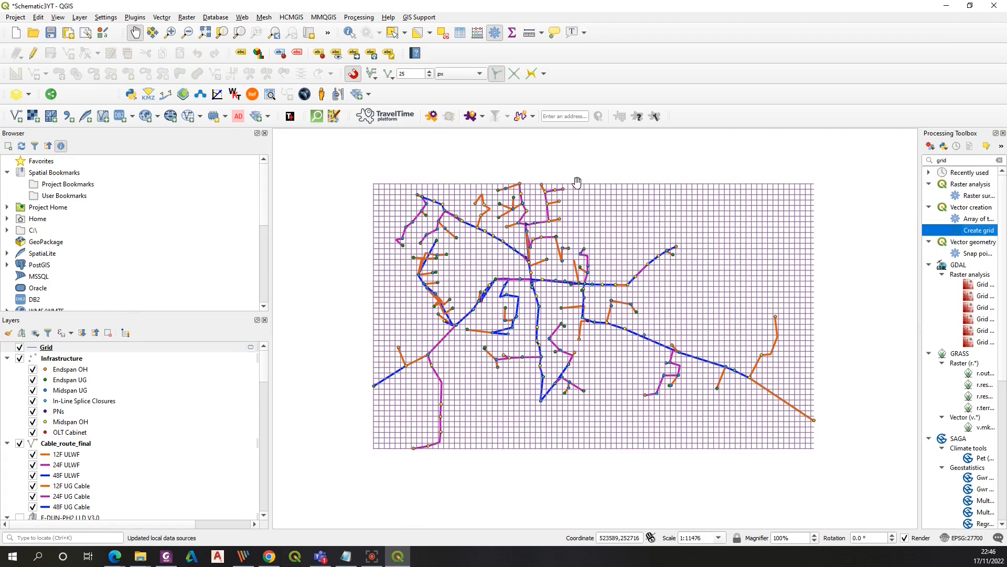
Enable the Snapping Toolbar and set snapping to the active layer only
scroll(524, 170, "up", 1)
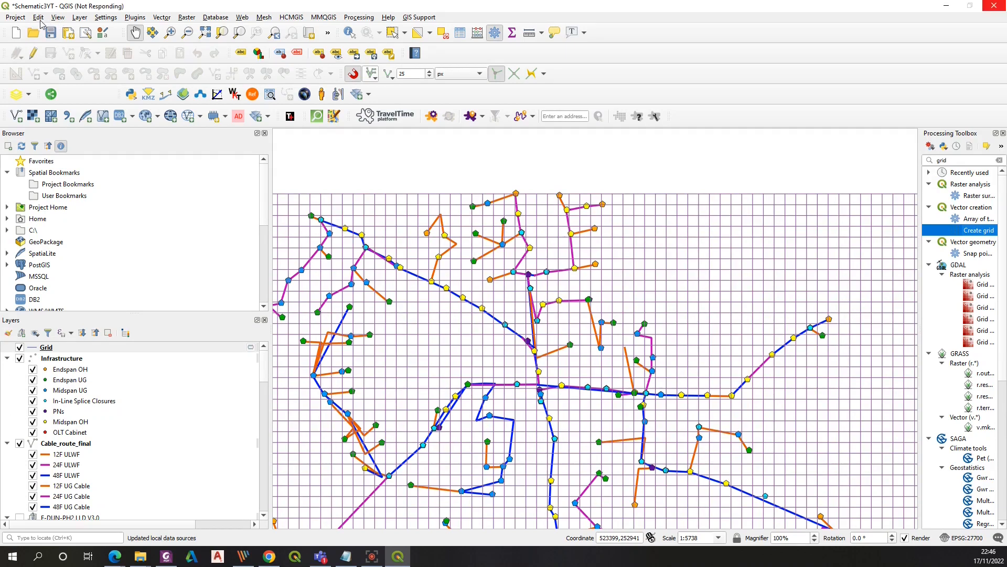
left_click(58, 17)
mouse_move(88, 385)
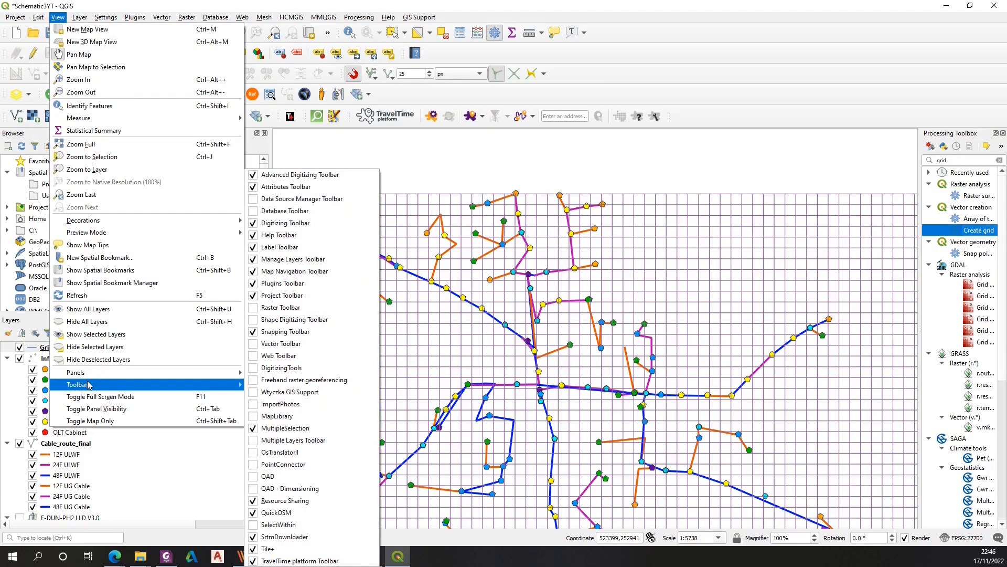
left_click(283, 331)
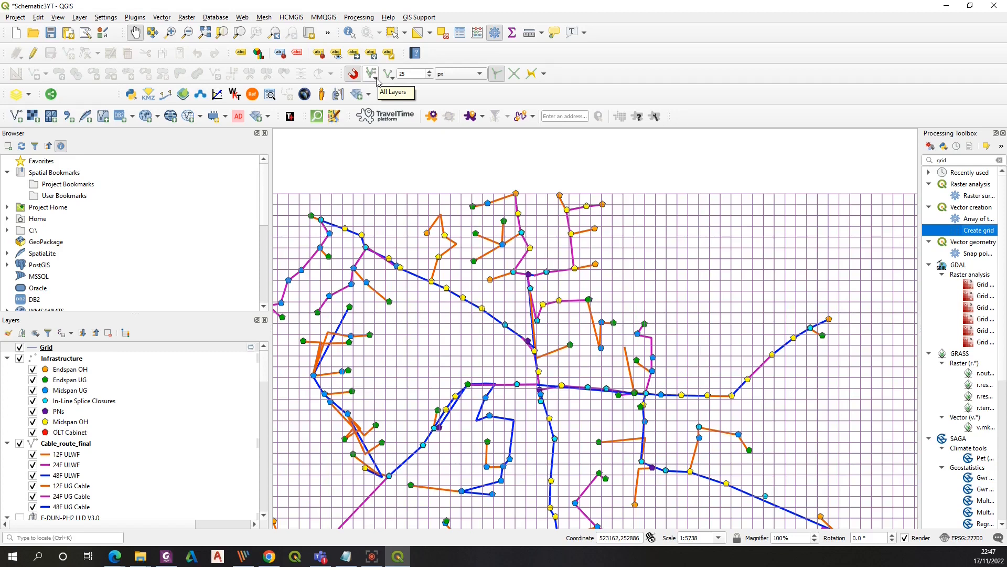
left_click(375, 78)
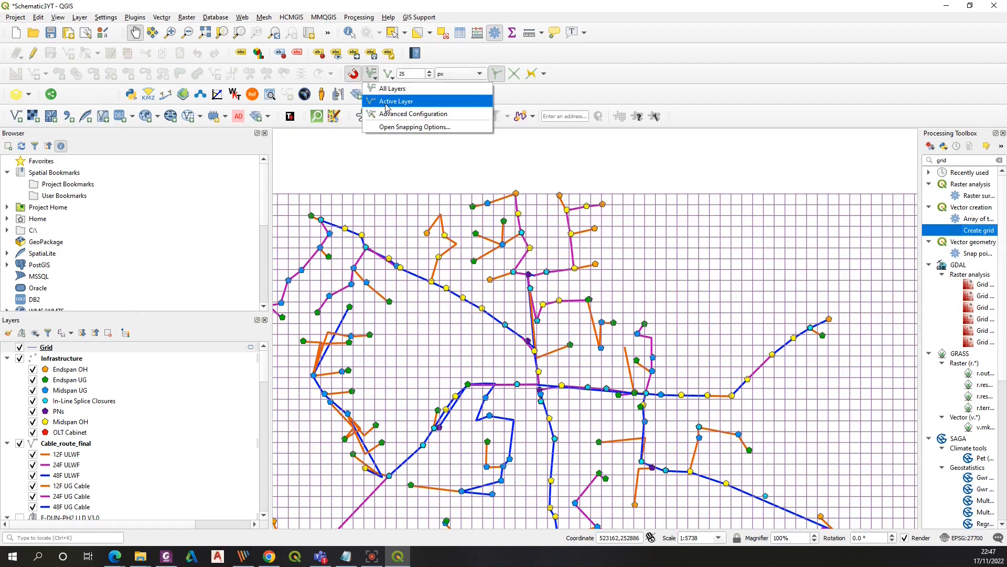
left_click(383, 102)
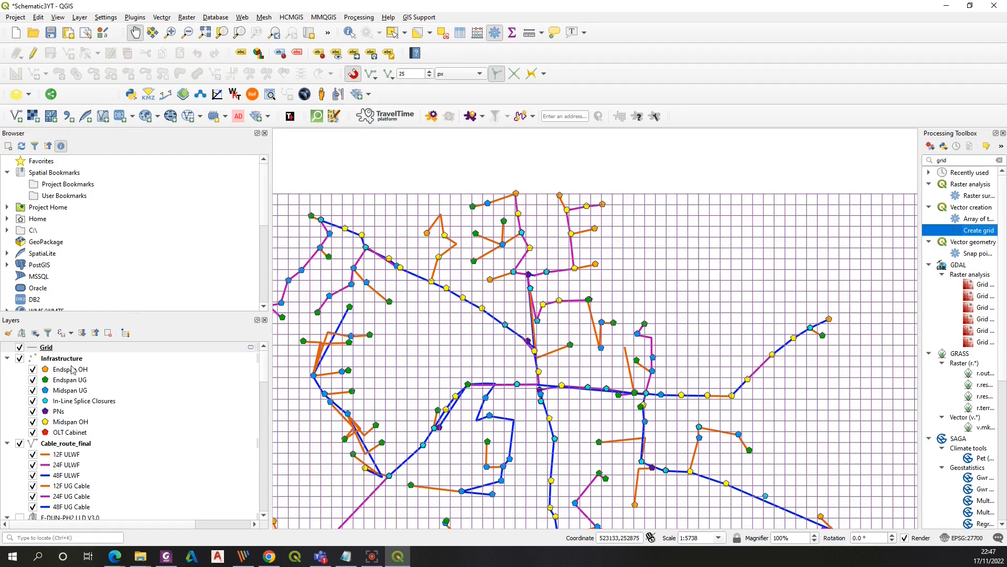
Toggle editing on the Infrastructure and Cable_route_final layers and activate the Vertex Tool for all layers
left_click(51, 360)
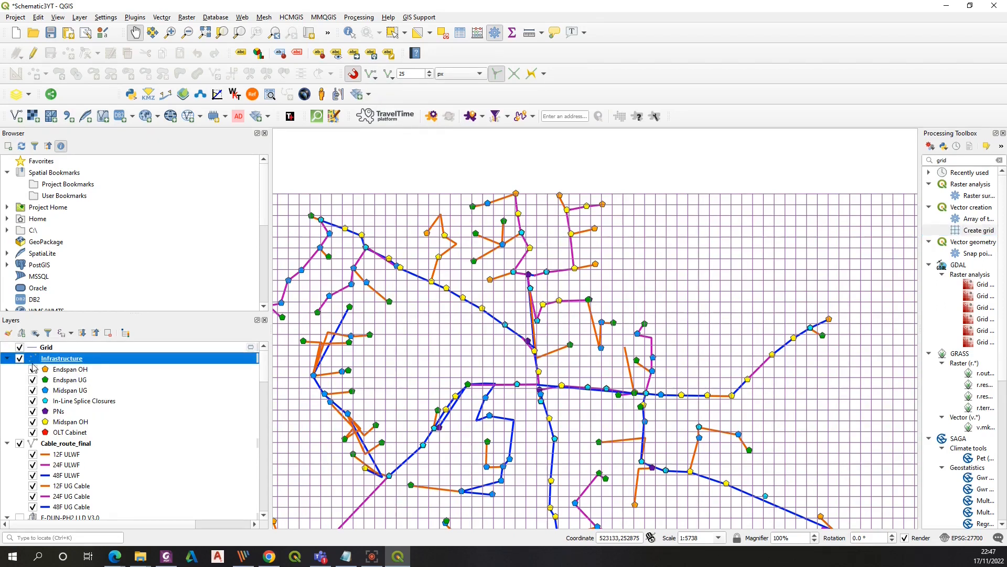
left_click(33, 53)
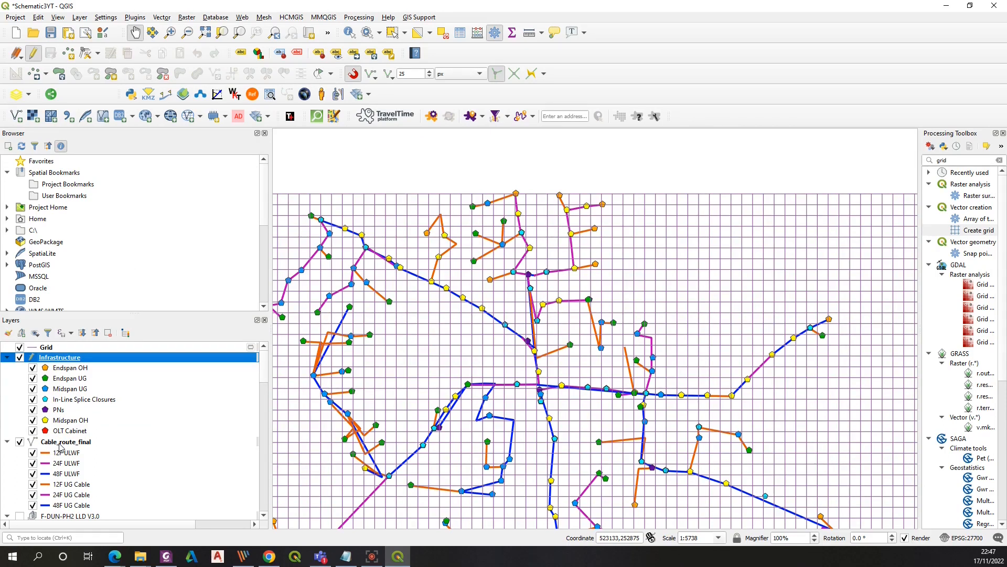
left_click(60, 444)
left_click(34, 54)
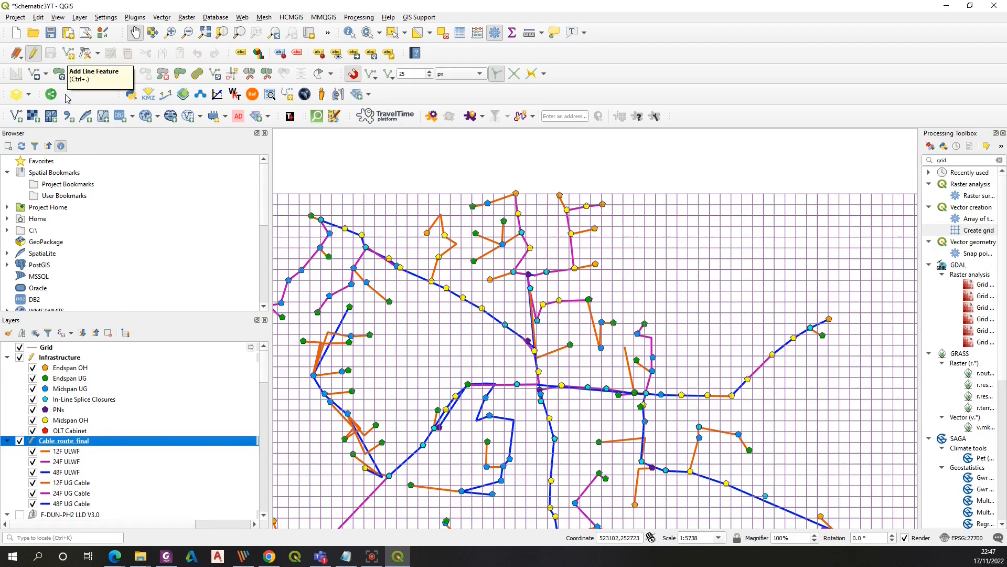
left_click(98, 54)
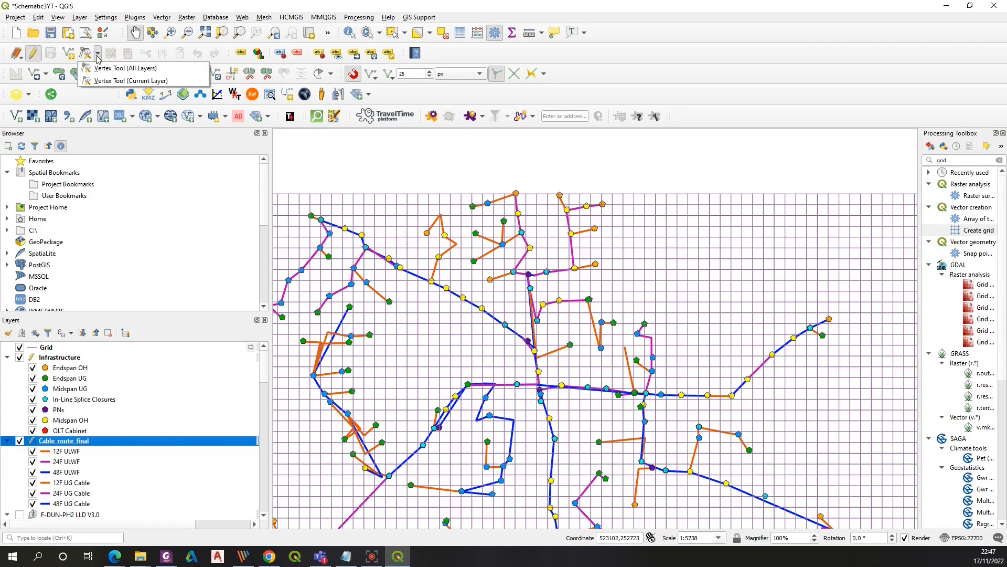
left_click(124, 69)
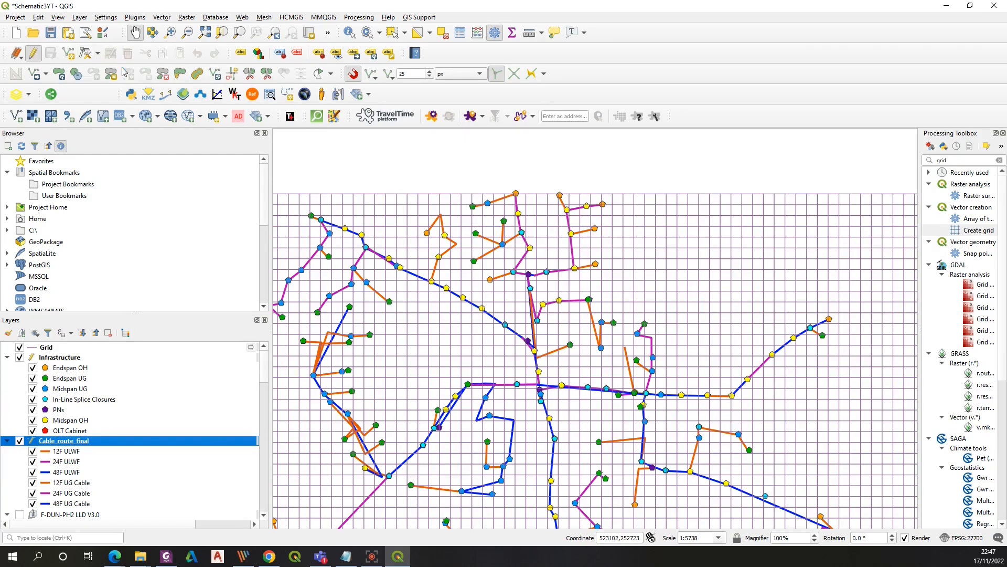
Move the western endspan node and the connecting cable vertices onto grid intersections
scroll(628, 232, "down", 1)
scroll(460, 238, "up", 1)
scroll(437, 299, "up", 1)
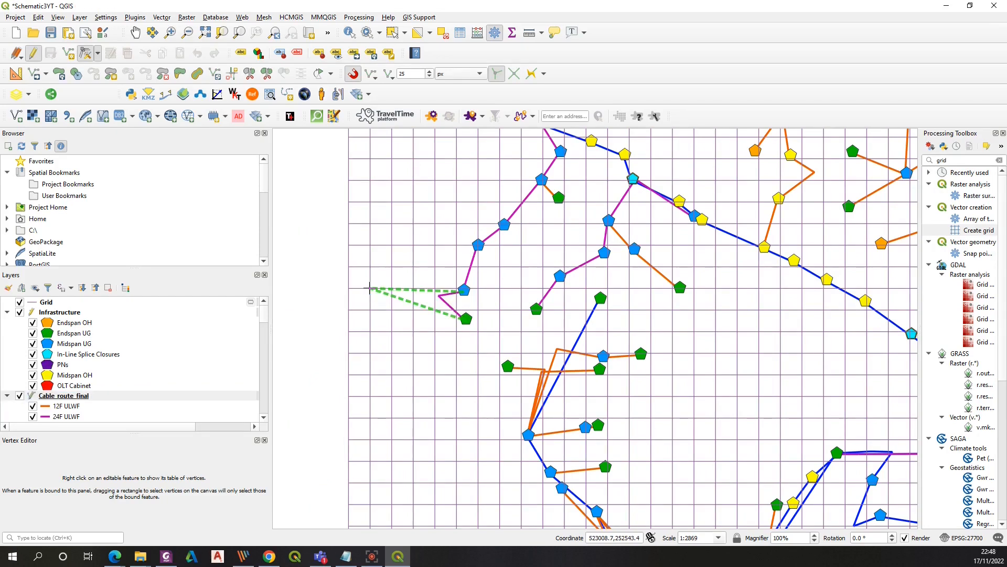
left_click(369, 287)
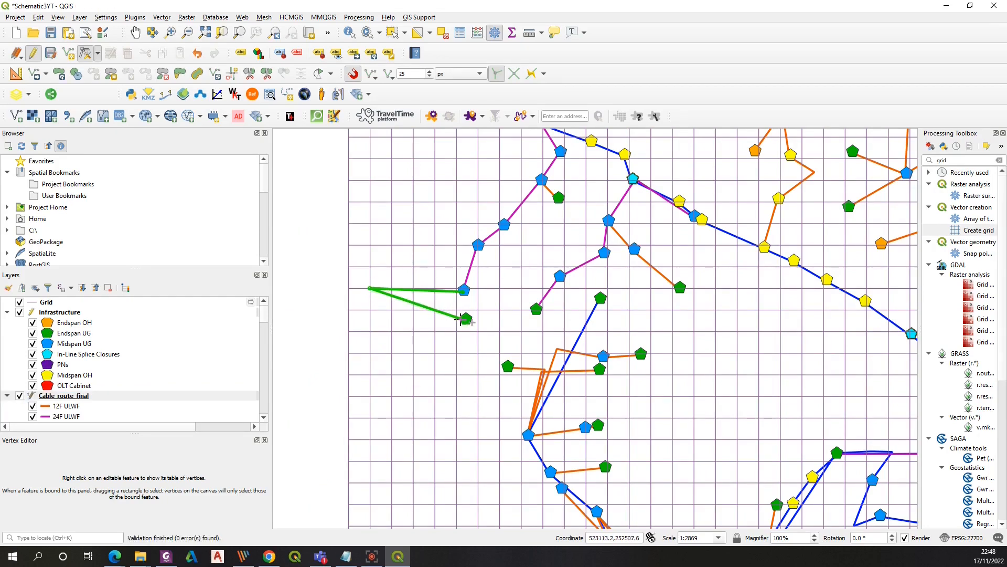
left_click(370, 311)
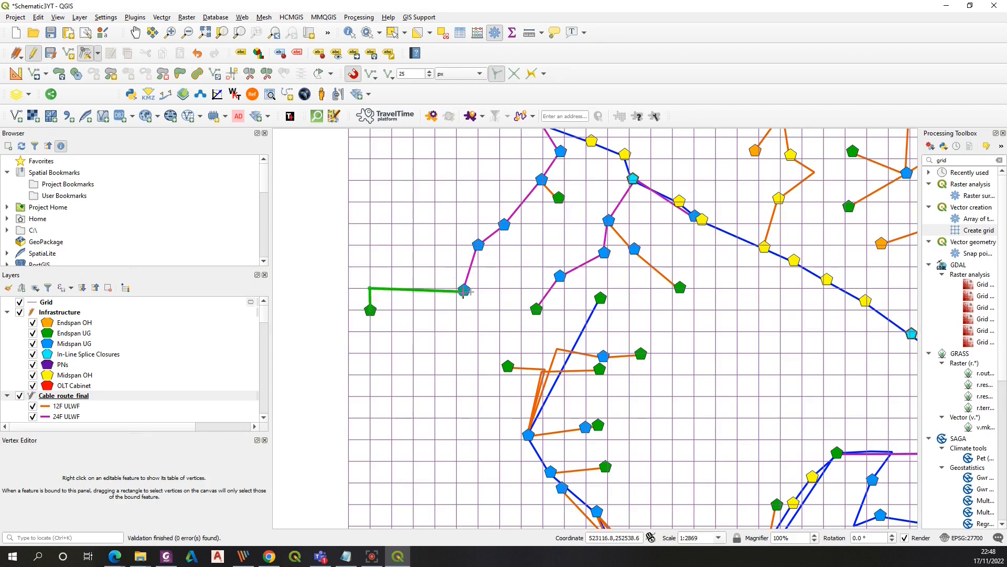
left_click(370, 74)
left_click(383, 94)
left_click(413, 267)
left_click(391, 245)
left_click(371, 310)
left_click(370, 334)
Set snapping to the active layer again and move the corner midspan node onto the grid intersection above the endspan
left_click(376, 79)
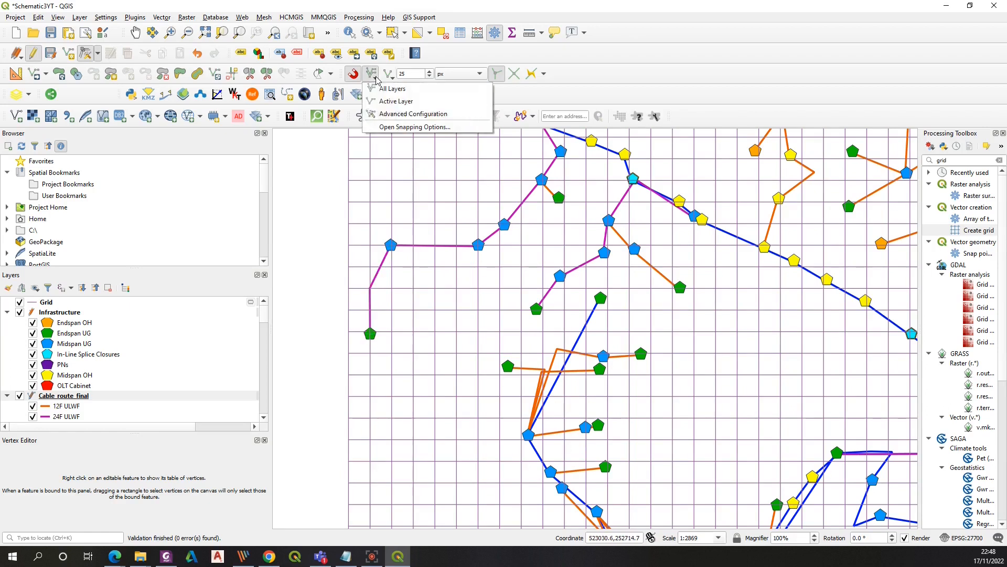
left_click(396, 101)
left_click(391, 245)
left_click(394, 268)
left_click(393, 276)
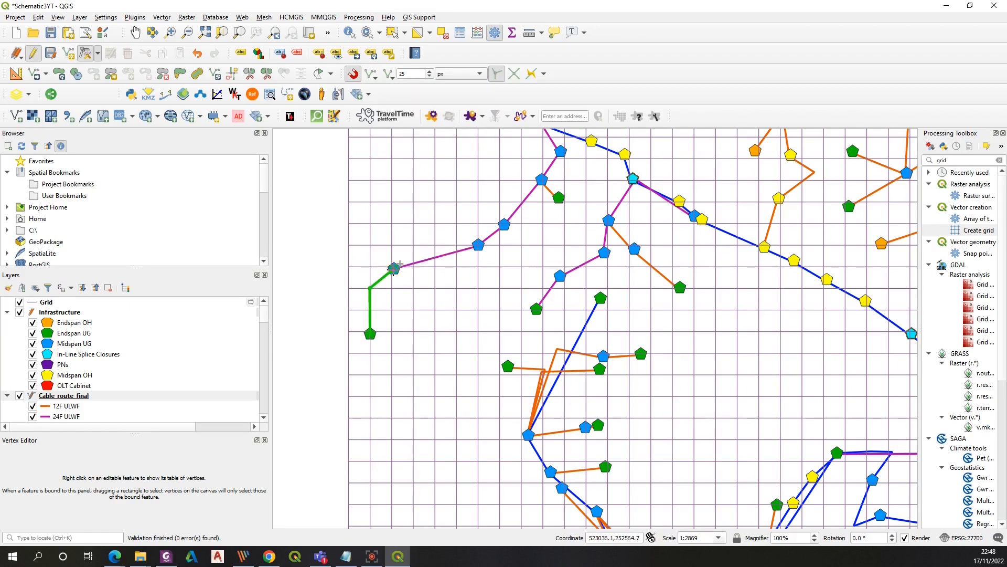
left_click(370, 223)
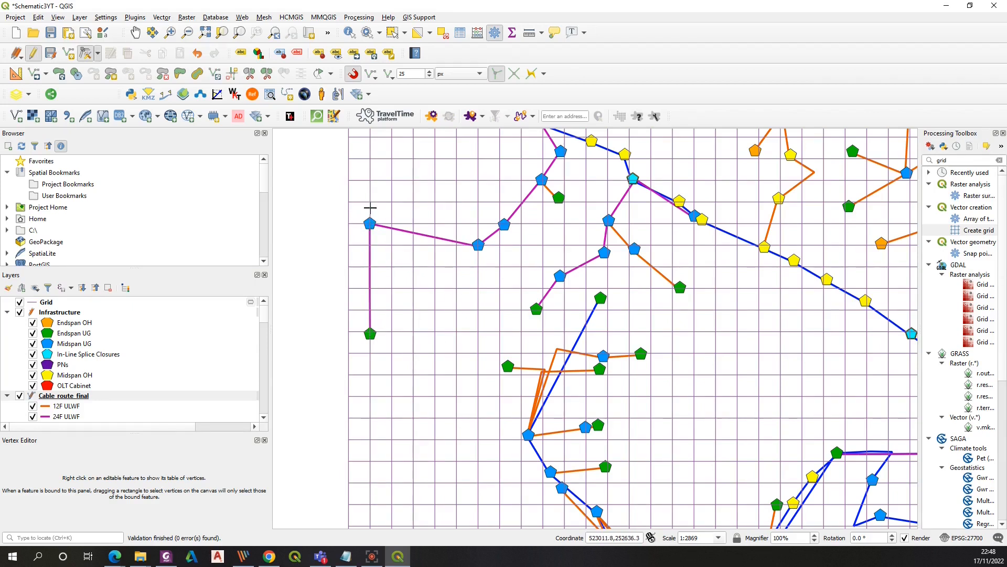
Move the next midspan node onto a grid intersection north of the western cable corner
left_click(478, 245)
left_click(457, 202)
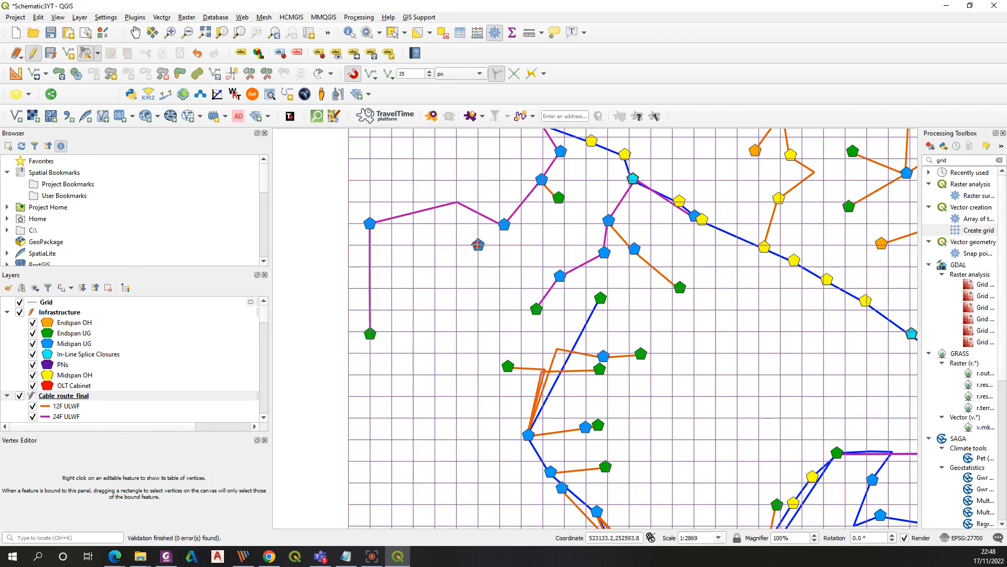
left_click(456, 205)
left_click(447, 194)
left_click(414, 158)
left_click(414, 160)
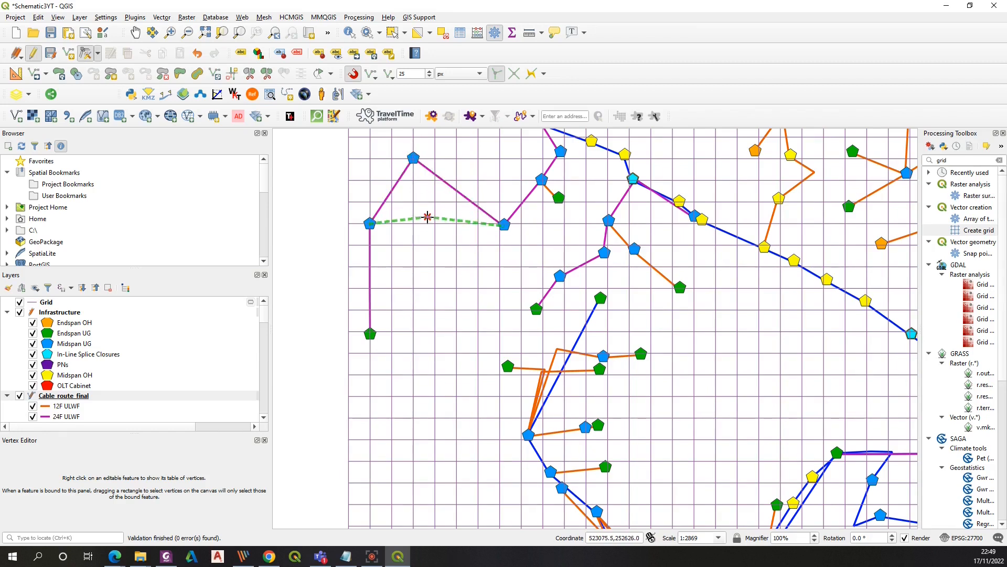
Reshape the 24F cable vertices into straight segments following the grid lines between the midspan nodes
left_click(420, 222)
left_click(538, 239)
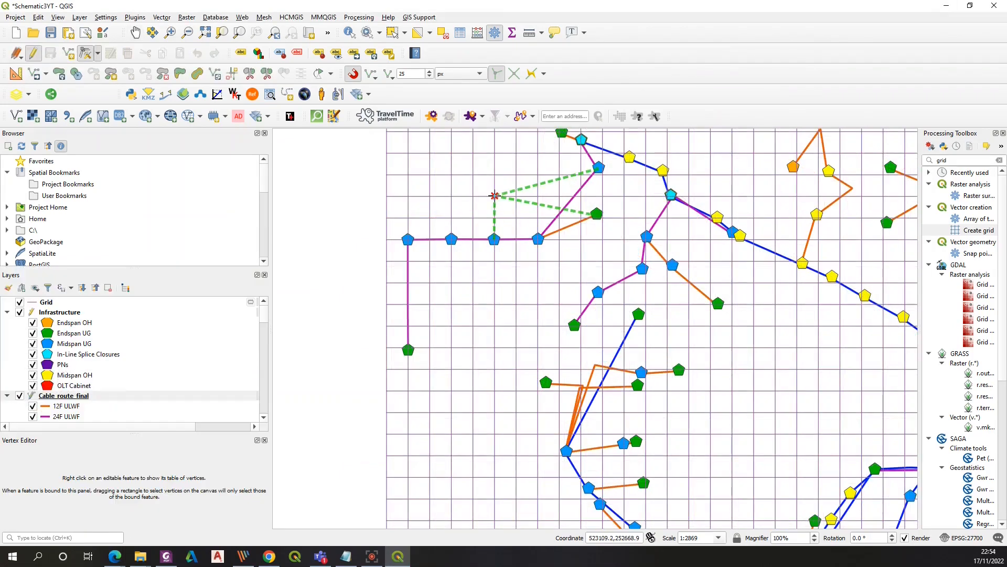
left_click(494, 196)
left_click(491, 195)
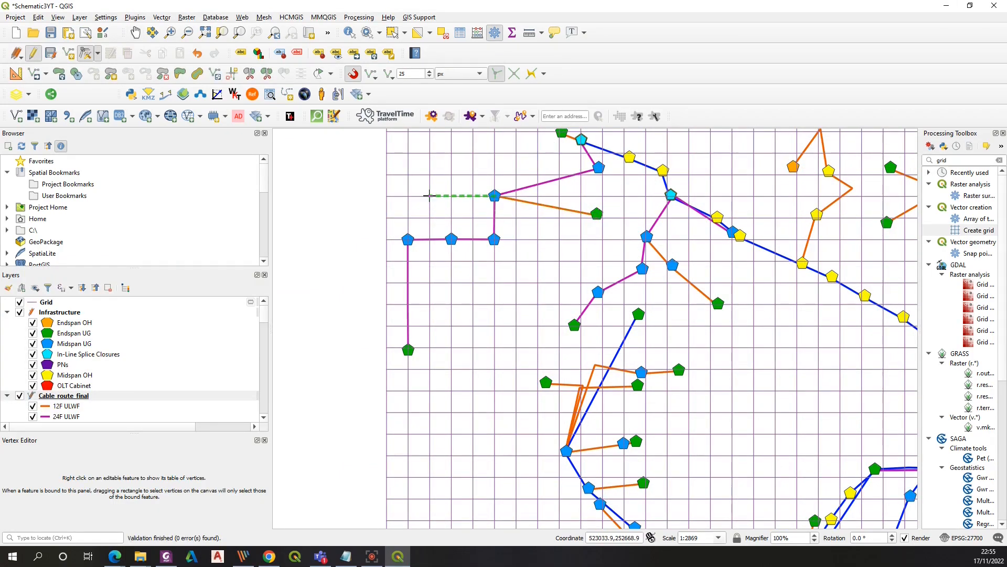
left_click(430, 195)
left_click(495, 196)
left_click(495, 175)
left_click(429, 197)
left_click(409, 175)
Pan the map and snap the 24F cable end vertices onto the midspan node near FDN140 at a grid intersection
left_click(135, 32)
left_click_drag(501, 205, 487, 334)
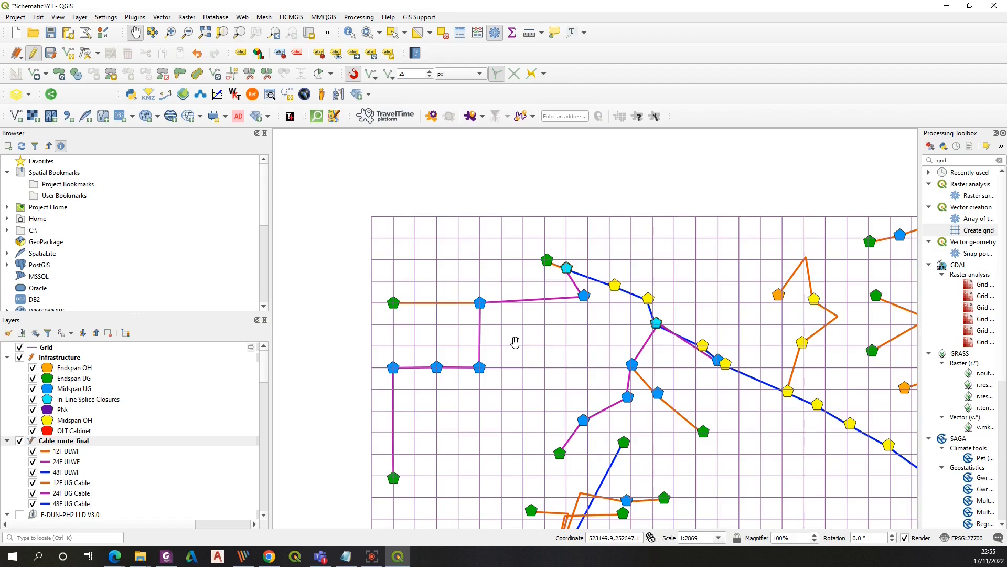
left_click_drag(515, 342, 524, 317)
left_click(593, 275)
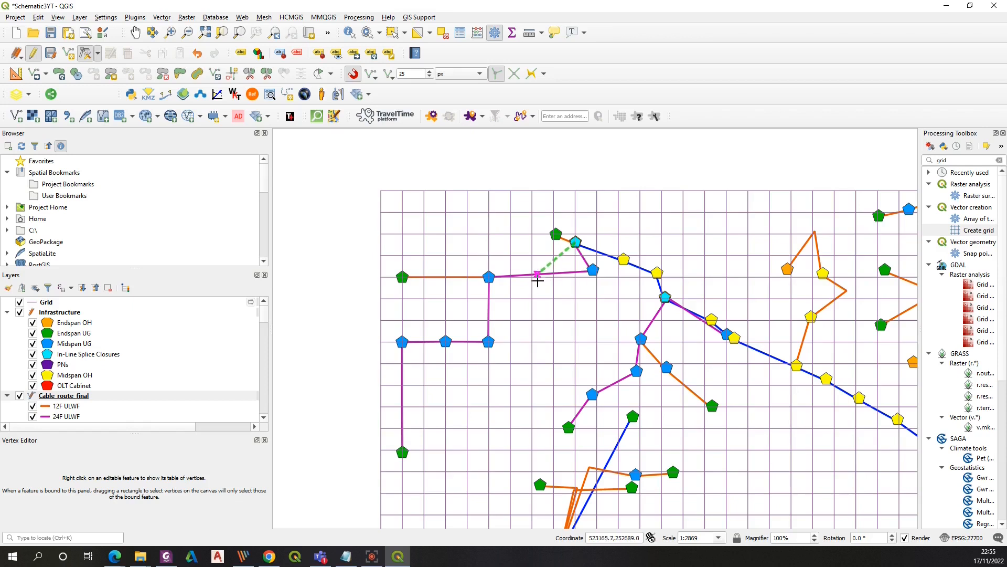
scroll(532, 281, "up", 2)
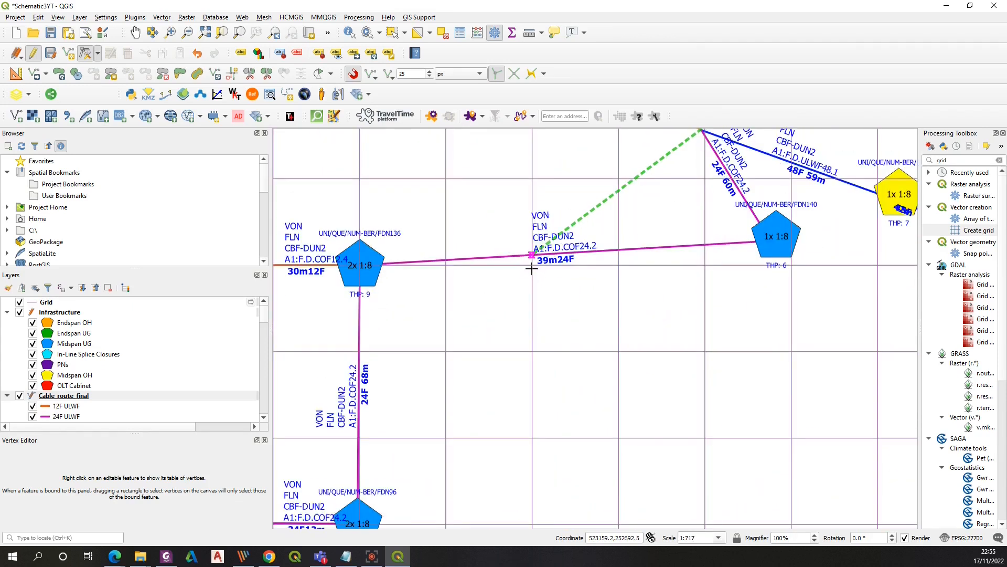
scroll(536, 270, "up", 2)
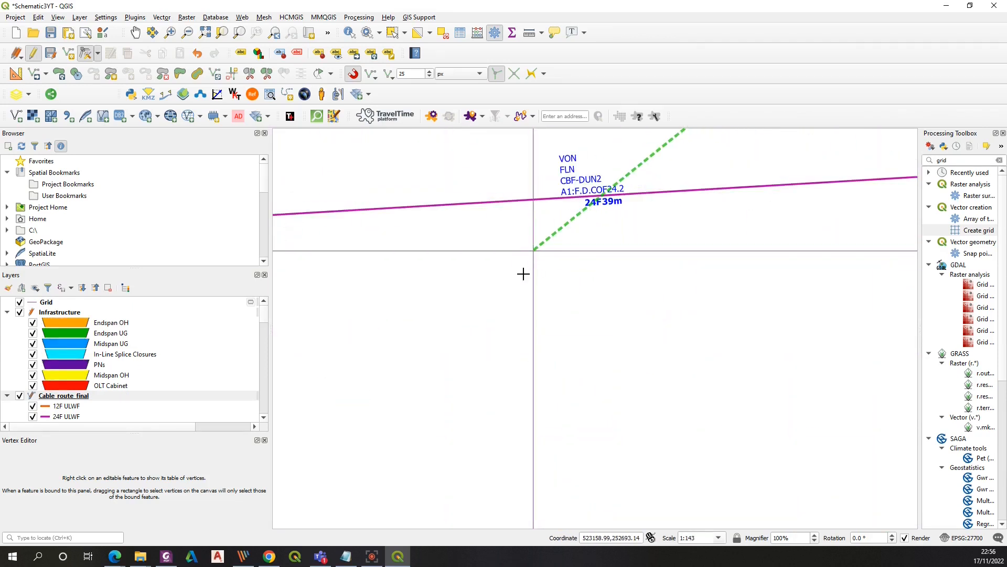
left_click(523, 274)
scroll(524, 279, "down", 2)
left_click(772, 238)
left_click(535, 266)
left_click(773, 235)
left_click(529, 262)
Move the FDN156 splice closure and FDN94 endspan nodes with their cable ends onto grid intersections above FDN140
scroll(536, 313, "down", 1)
left_click(575, 203)
left_click(619, 159)
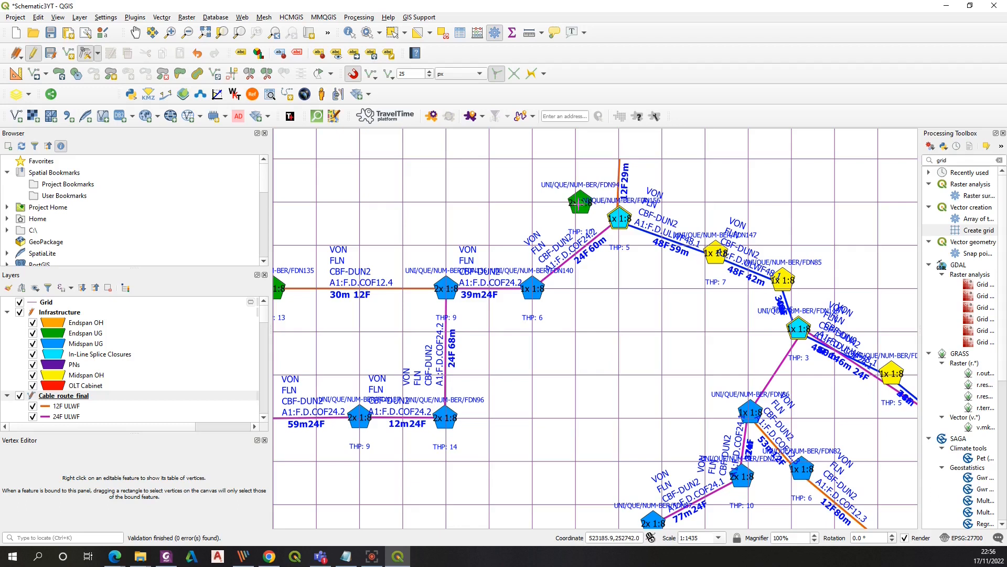
left_click(578, 204)
left_click(619, 159)
left_click(620, 219)
left_click(532, 201)
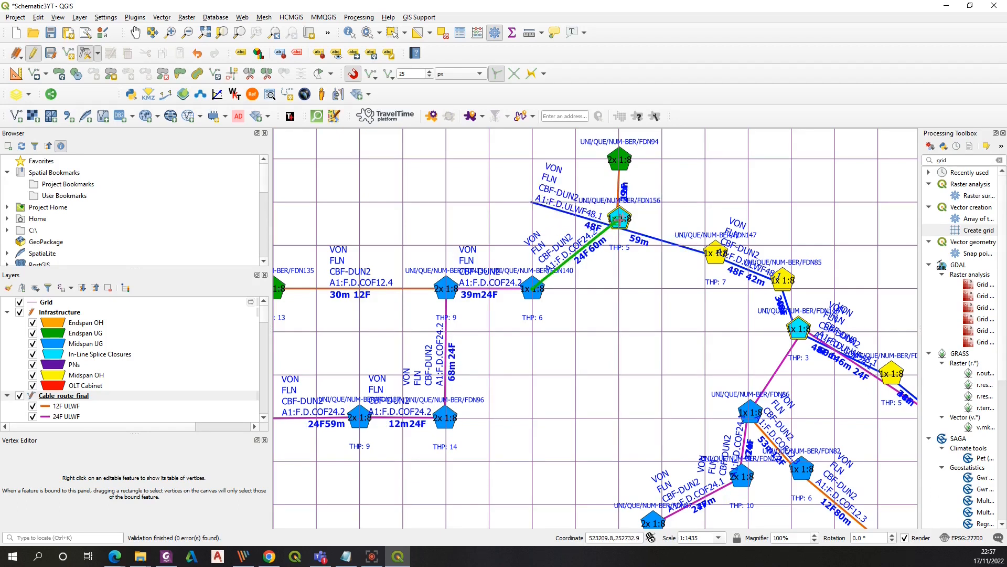
left_click(619, 219)
left_click(532, 202)
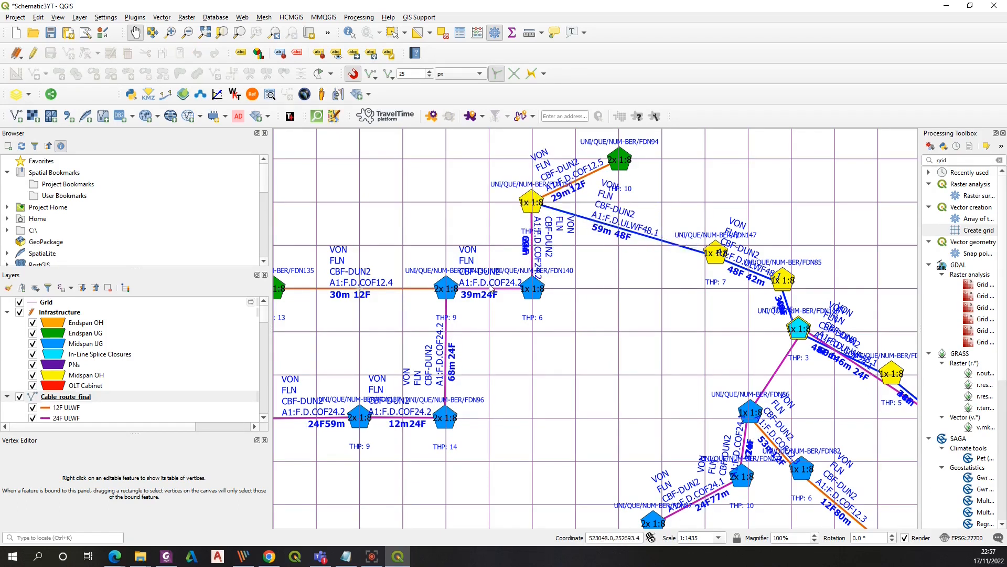
Toggle editing on the Infrastructure and Cable_route_final layers again and activate the Vertex Tool for all layers
left_click(59, 361)
left_click(33, 53)
left_click(488, 284)
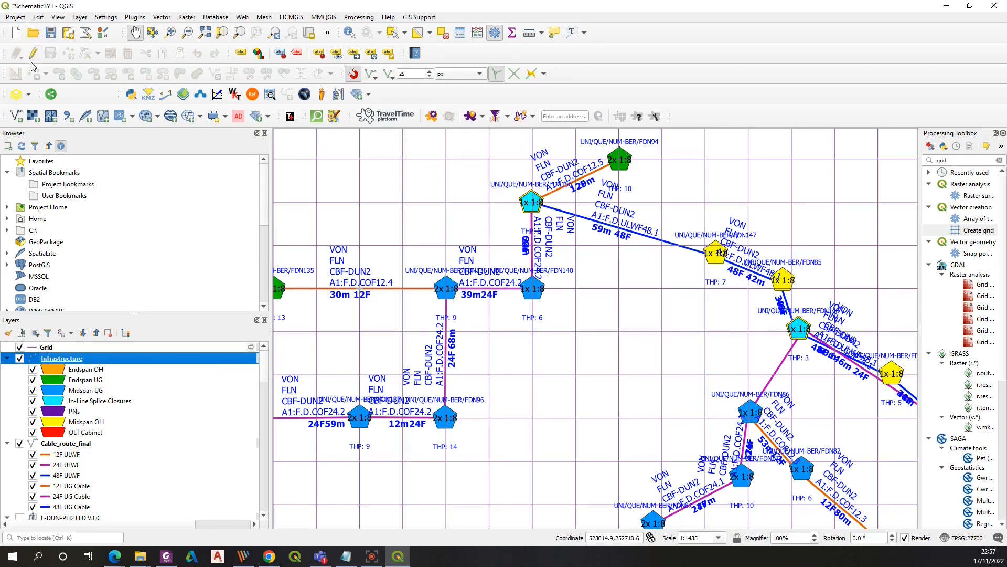
left_click(67, 442)
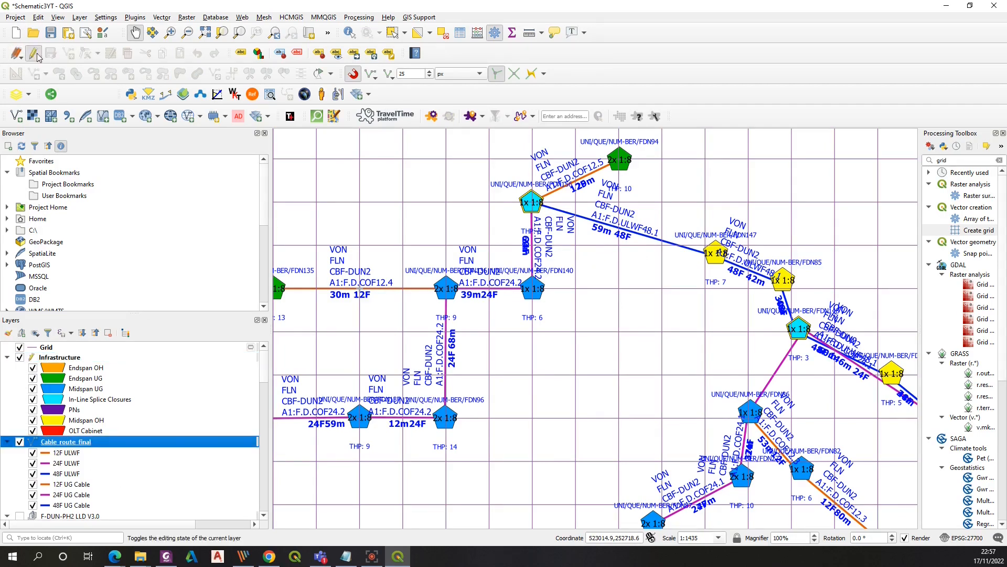
left_click(35, 54)
left_click(98, 53)
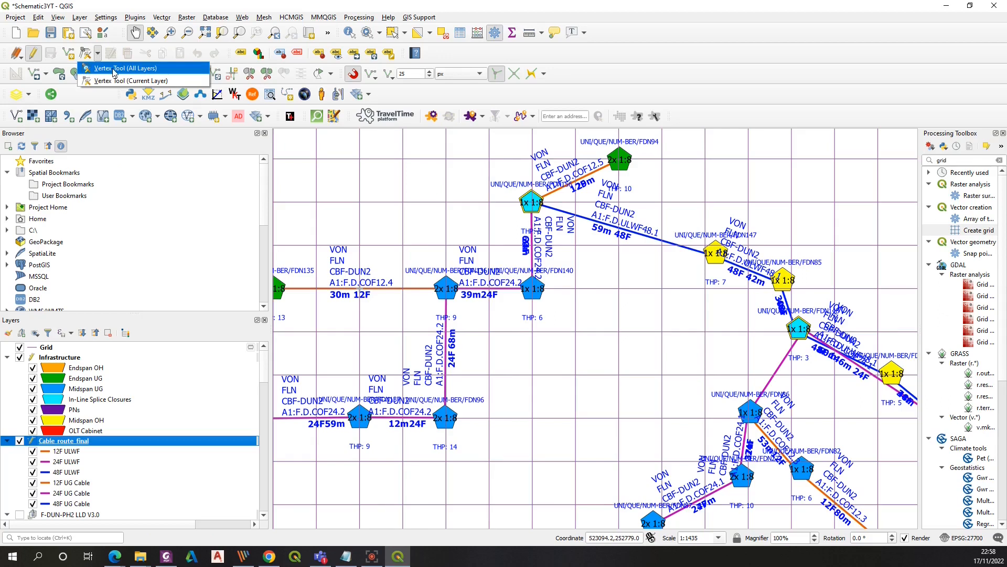
left_click(114, 69)
Move the FDN148 splice closure node west onto a grid intersection
left_click_drag(798, 328, 747, 332)
left_click(747, 333)
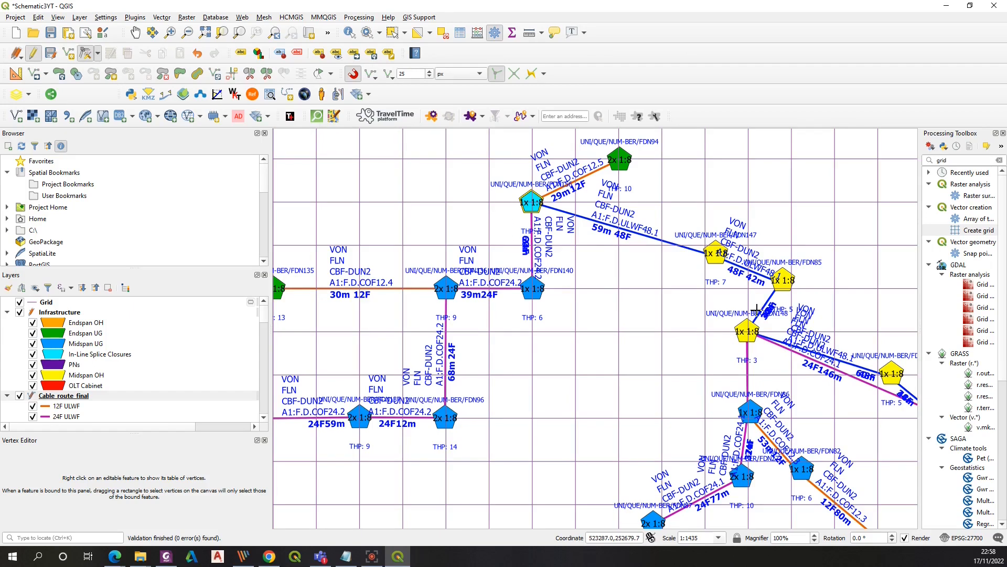
Move the two Midspan OH nodes onto grid intersections along the horizontal 48F ULWF cable and zoom in to check them
left_click(59, 311)
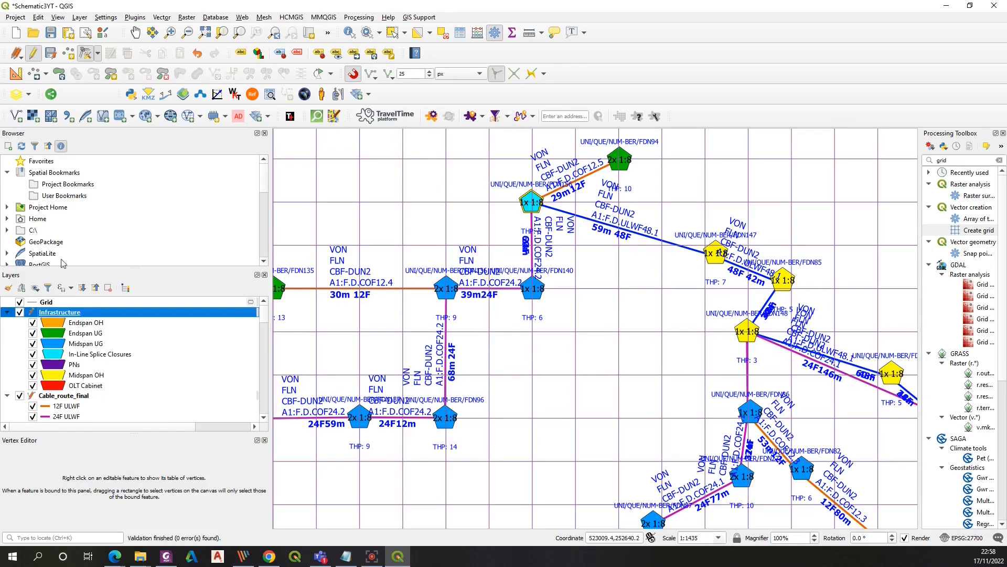
left_click(33, 53)
left_click(484, 286)
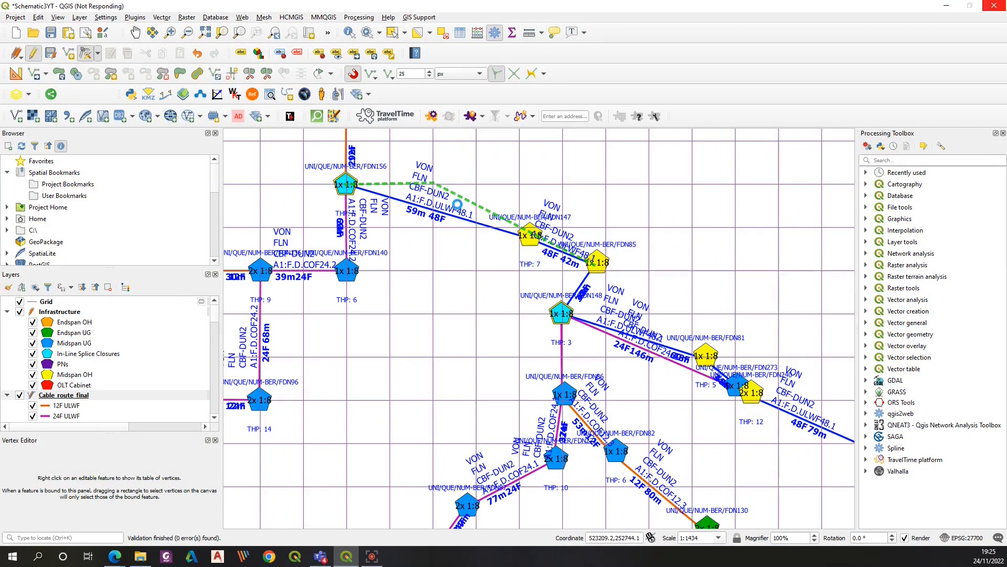
type("00")
key("Return")
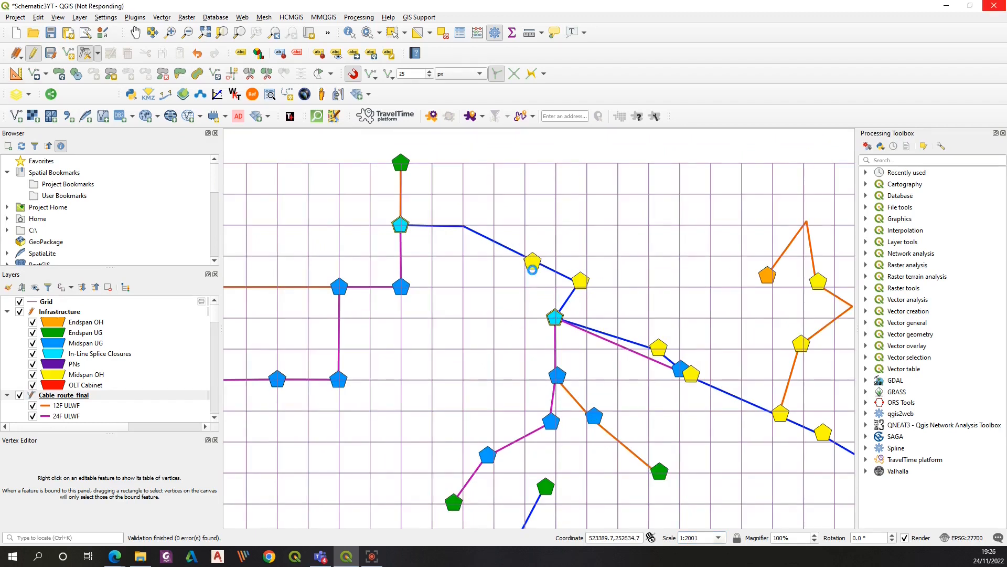
left_click(532, 262)
left_click(463, 226)
left_click(581, 281)
left_click(525, 226)
left_click(580, 281)
left_click(525, 225)
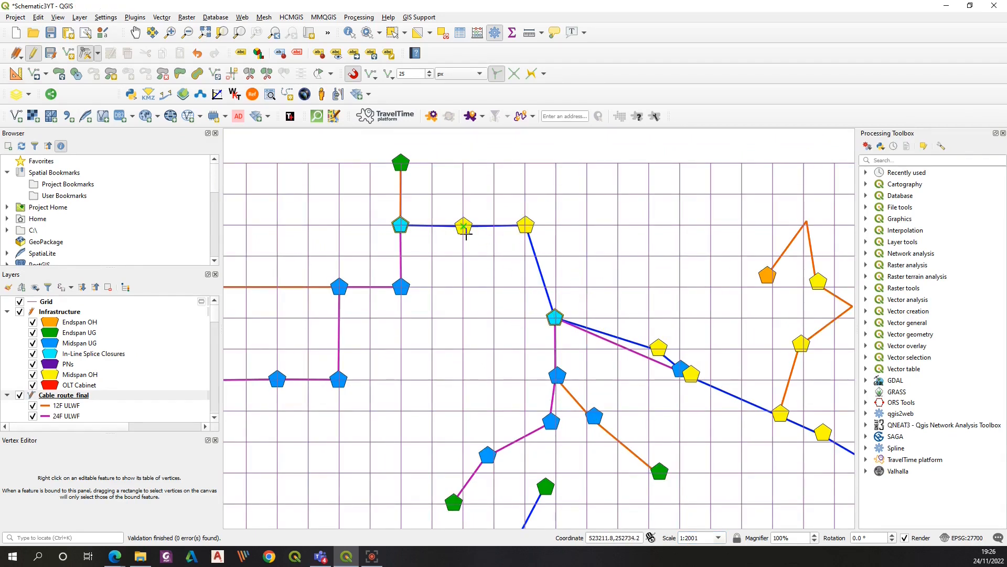
left_click(463, 225)
scroll(463, 227, "up", 3)
left_click(465, 217)
scroll(458, 247, "down", 2)
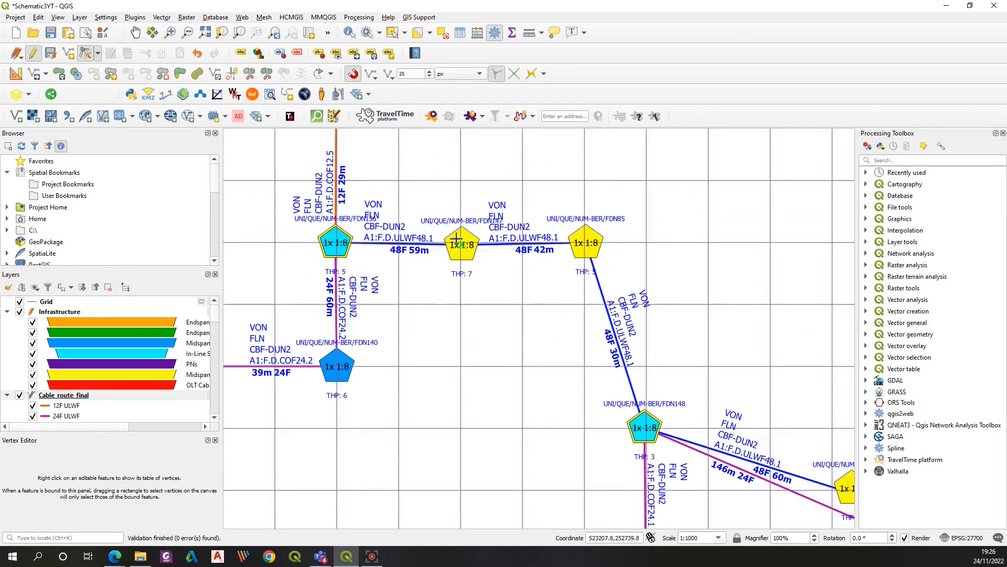
scroll(459, 243, "up", 2)
scroll(485, 292, "down", 4)
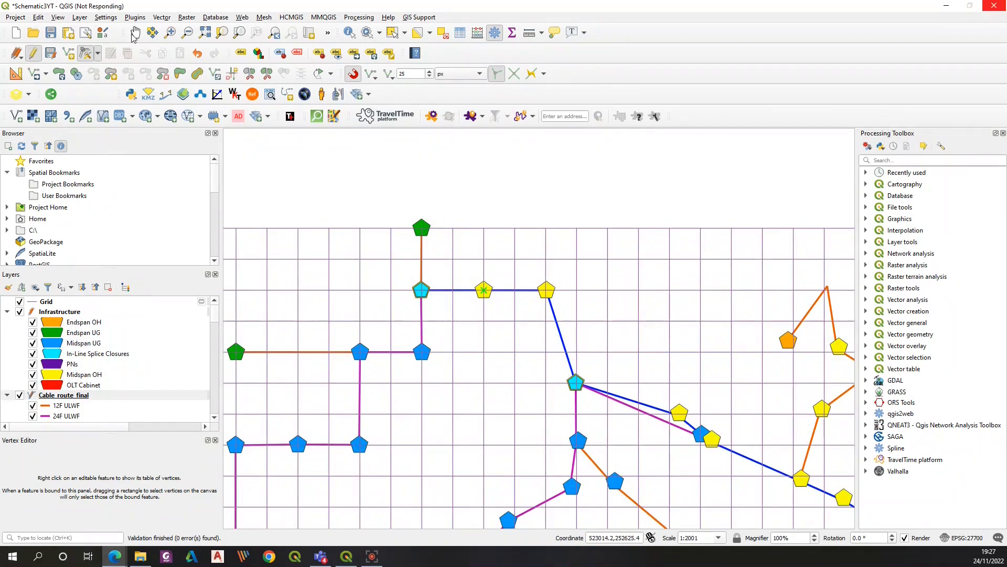
Move the Midspan UG node and the cable vertex west of the vertical 24F cable onto grid intersections
left_click(135, 33)
left_click_drag(539, 320, 338, 286)
left_click(86, 53)
left_click(374, 351)
left_click(406, 258)
left_click(376, 408)
left_click(406, 351)
left_click(370, 455)
left_click(344, 351)
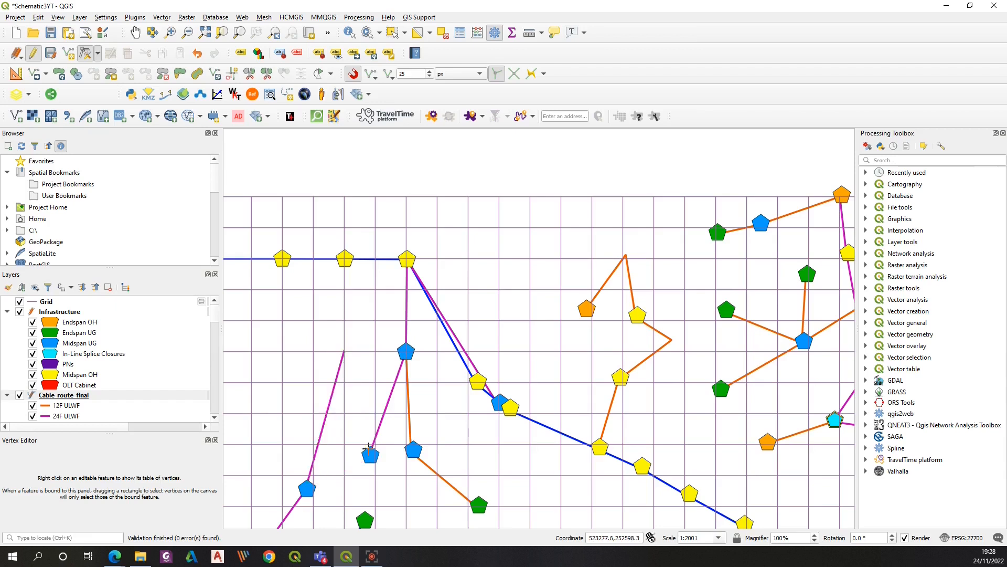
Move a second Midspan UG node further west and the Endspan UG node with its cable vertex onto the vertical grid line
left_click(345, 351)
left_click(313, 351)
left_click(412, 450)
left_click(406, 414)
left_click(475, 503)
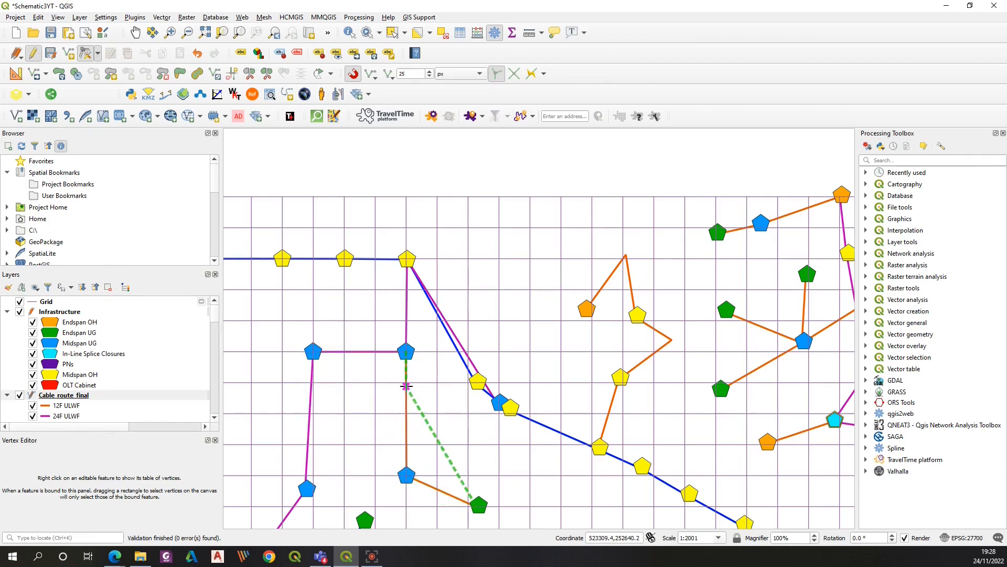
left_click(406, 506)
Reposition the midspan nodes and cable vertices further north onto grid intersections
left_click(136, 33)
left_click_drag(341, 446, 416, 265)
left_click(85, 53)
left_click(382, 306)
left_click(327, 231)
left_click(326, 231)
left_click(389, 262)
left_click(383, 306)
left_click(389, 263)
left_click(348, 354)
left_click(296, 262)
left_click(349, 354)
left_click(296, 263)
Move the Midspan OH nodes onto the horizontal grid line at the corner of the 48F cable
left_click(136, 32)
left_click_drag(538, 393, 125, 361)
left_click(86, 53)
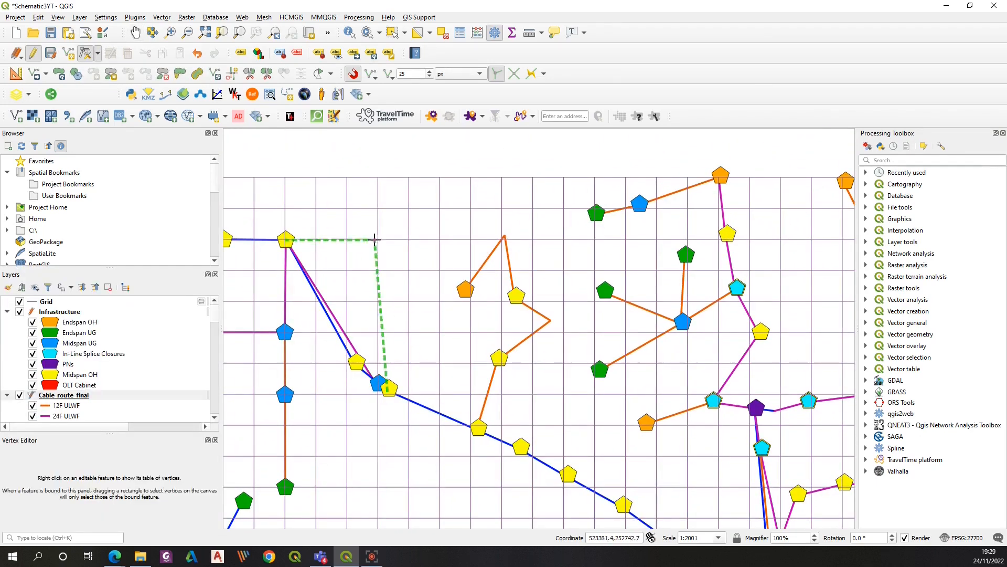
left_click(285, 177)
left_click(383, 386)
left_click(410, 239)
left_click(478, 428)
left_click(408, 425)
left_click(521, 446)
left_click(504, 425)
Straighten the 12F cable by moving its Midspan OH and Endspan OH nodes onto one vertical grid line
left_click(471, 363)
left_click(514, 291)
left_click(524, 231)
left_click(517, 296)
left_click(534, 239)
left_click(551, 320)
left_click(472, 308)
left_click(466, 290)
left_click(471, 178)
left_click(471, 304)
left_click(471, 270)
left_click(523, 231)
left_click(471, 271)
left_click(504, 235)
left_click(470, 206)
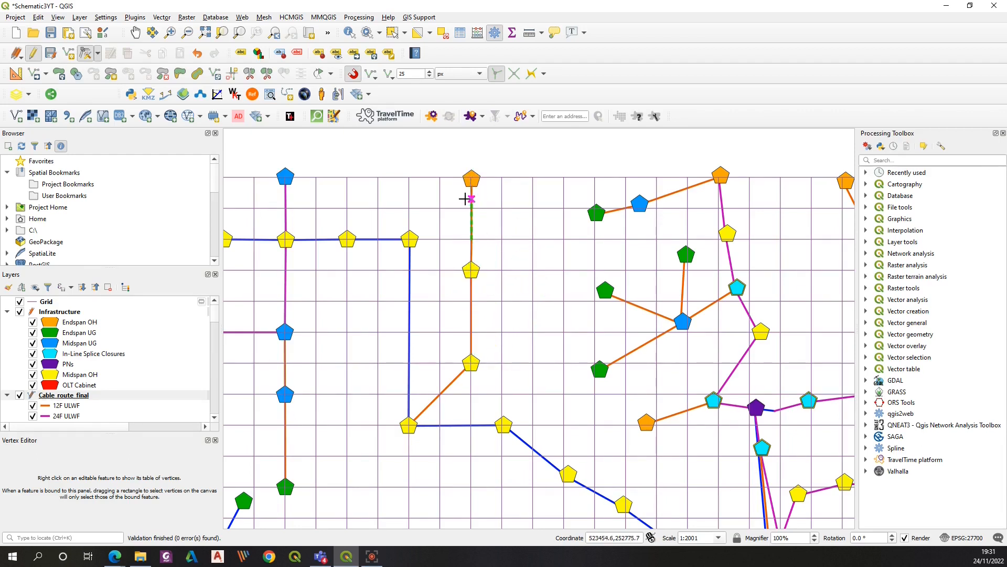
Move the upper PN southwest and reposition the nearby Endspan UG and midspan nodes onto grid intersections
left_click(135, 33)
left_click_drag(558, 360, 735, 173)
left_click_drag(628, 450, 603, 265)
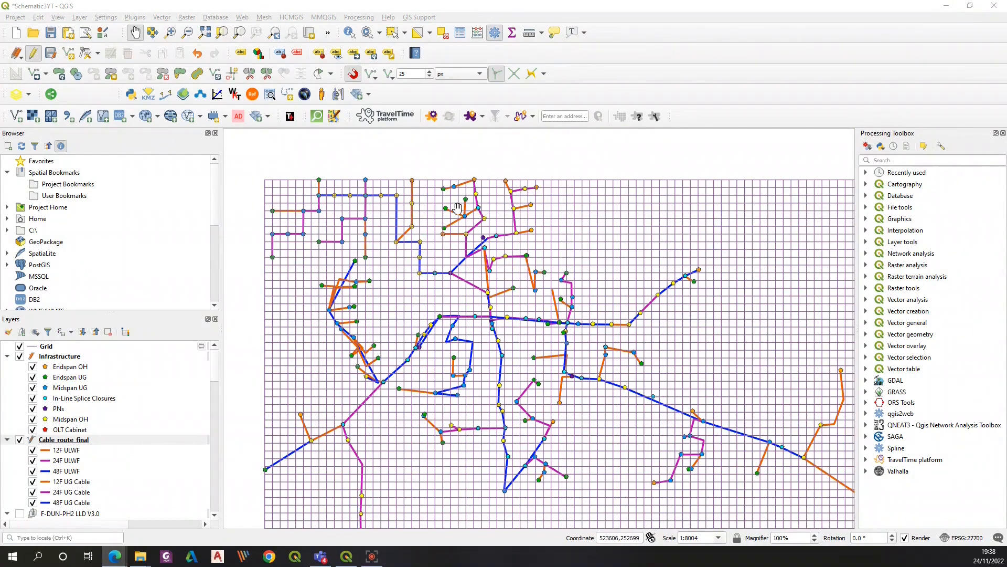
scroll(467, 234, "up", 1)
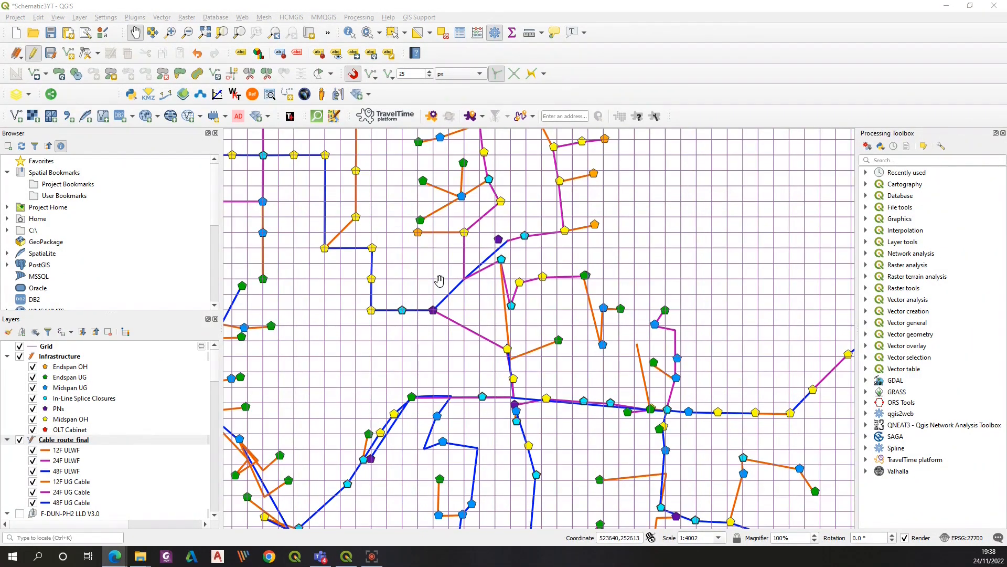
scroll(439, 280, "up", 1)
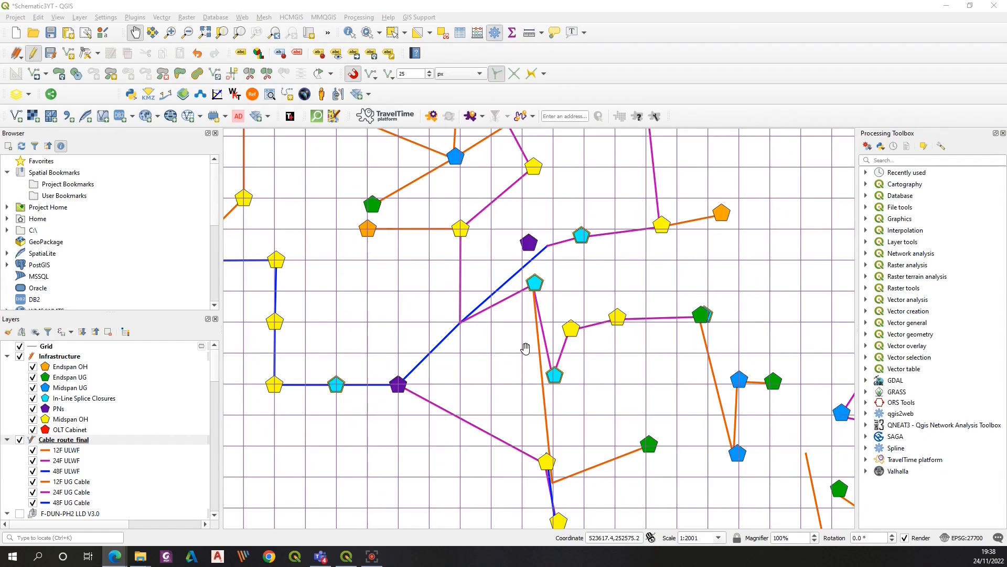
left_click_drag(503, 261, 525, 349)
left_click(85, 53)
left_click(551, 330)
left_click(482, 410)
left_click(395, 291)
left_click(326, 236)
left_click(477, 244)
left_click(420, 182)
left_click(556, 254)
left_click(482, 255)
left_click(532, 209)
left_click(544, 193)
left_click(532, 209)
left_click(544, 193)
left_click(532, 210)
left_click(545, 193)
left_click(544, 194)
Align the nodes and cable vertices north and west of the PN onto grid intersections
left_click(135, 32)
left_click_drag(424, 240, 416, 353)
left_click(85, 53)
left_click(513, 269)
left_click(536, 212)
left_click(514, 269)
left_click(536, 212)
left_click(536, 213)
left_click(506, 211)
left_click(471, 263)
left_click(507, 211)
left_click(474, 212)
left_click(507, 211)
left_click(474, 213)
left_click(472, 262)
left_click(474, 213)
left_click(426, 238)
left_click(412, 212)
left_click(426, 239)
left_click(412, 212)
left_click(382, 249)
left_click(350, 213)
left_click(472, 289)
left_click(444, 243)
left_click(411, 295)
left_click(441, 336)
left_click(394, 357)
left_click(320, 336)
left_click(349, 306)
left_click(394, 357)
left_click(412, 367)
Arrange the splice closure and Midspan OH nodes around the two PNs along vertical and horizontal grid lines
left_click_drag(619, 311, 415, 301)
left_click(361, 430)
left_click(317, 414)
left_click(317, 414)
left_click(336, 444)
left_click(336, 445)
left_click(336, 445)
left_click(336, 445)
left_click(476, 412)
left_click(398, 384)
left_click(475, 411)
left_click(397, 384)
left_click(475, 411)
left_click(397, 384)
left_click(534, 400)
left_click(553, 383)
left_click(464, 312)
left_click(397, 321)
left_click(464, 312)
left_click(397, 322)
left_click(397, 322)
left_click(397, 290)
left_click(464, 311)
left_click(397, 290)
left_click(532, 297)
left_click(459, 290)
left_click(453, 243)
left_click(398, 228)
left_click(453, 243)
left_click(397, 228)
left_click(397, 290)
left_click(397, 321)
left_click(397, 228)
left_click(397, 259)
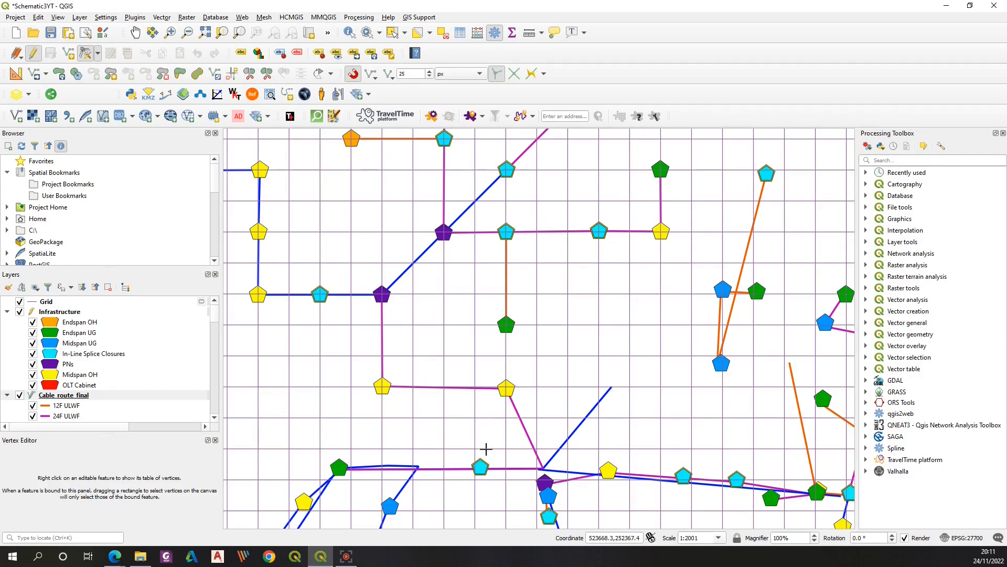
Reposition the node east of the upper PN to the point where its branch cables meet
left_click(507, 231)
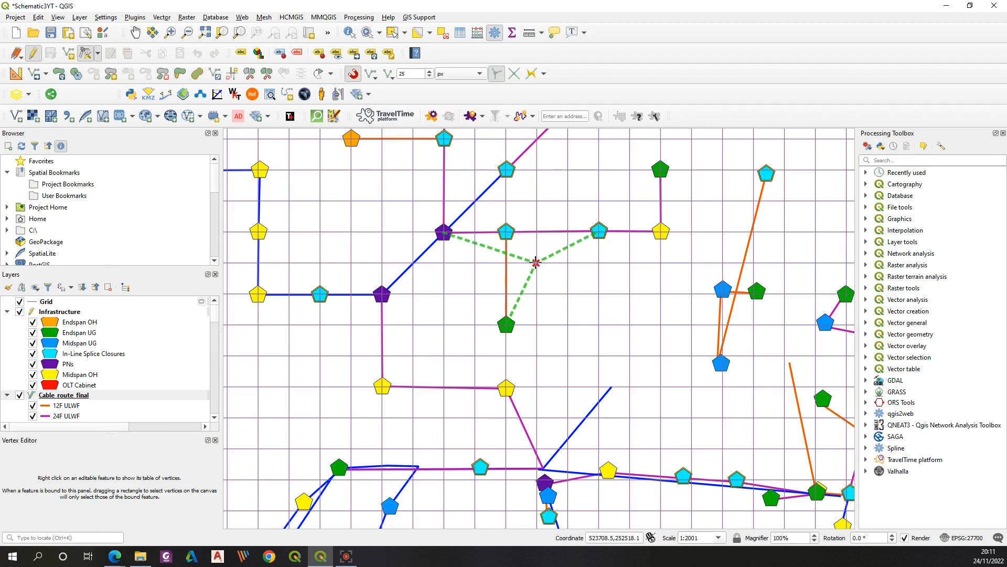
left_click(536, 261)
left_click(599, 231)
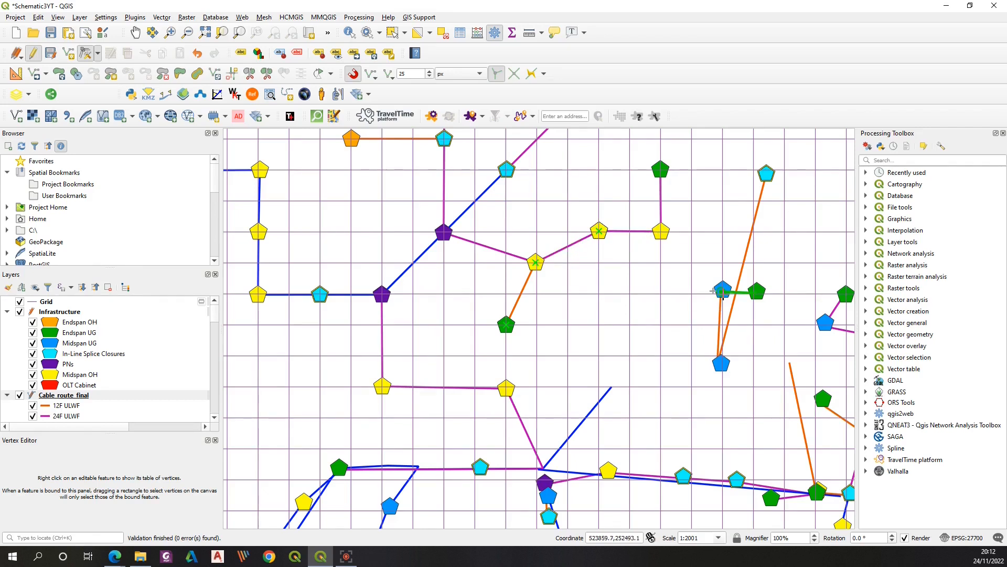
Set the snapping tolerance to 3 px and move the Midspan UG and Endspan UG nodes on the orange cable onto grid intersections
left_click(721, 291)
right_click(723, 325)
left_click(429, 77)
left_click(430, 77)
left_click(430, 76)
left_click(430, 77)
scroll(414, 76, "down", 1)
left_click(719, 319)
left_click(722, 324)
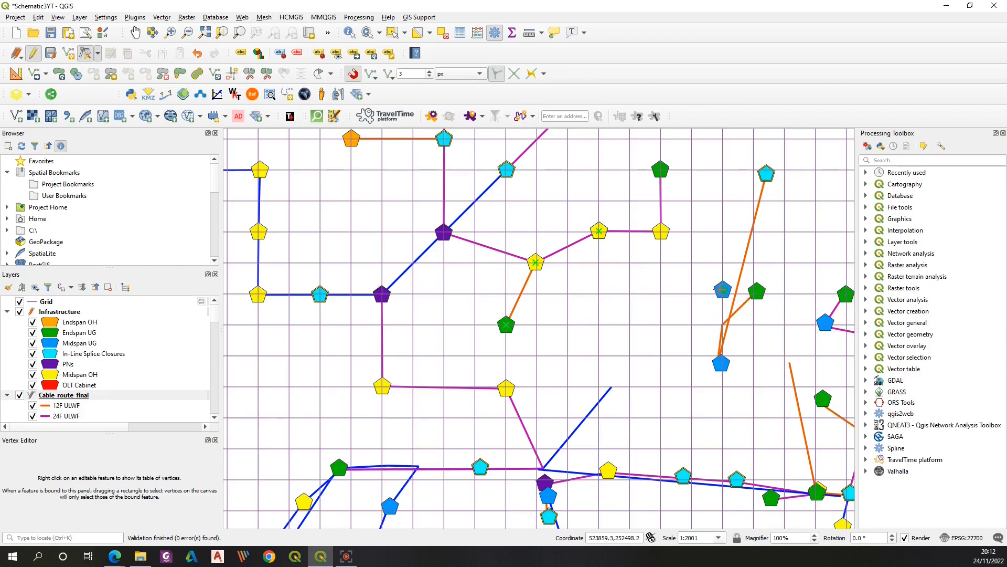
left_click(723, 323)
left_click(757, 292)
left_click(723, 293)
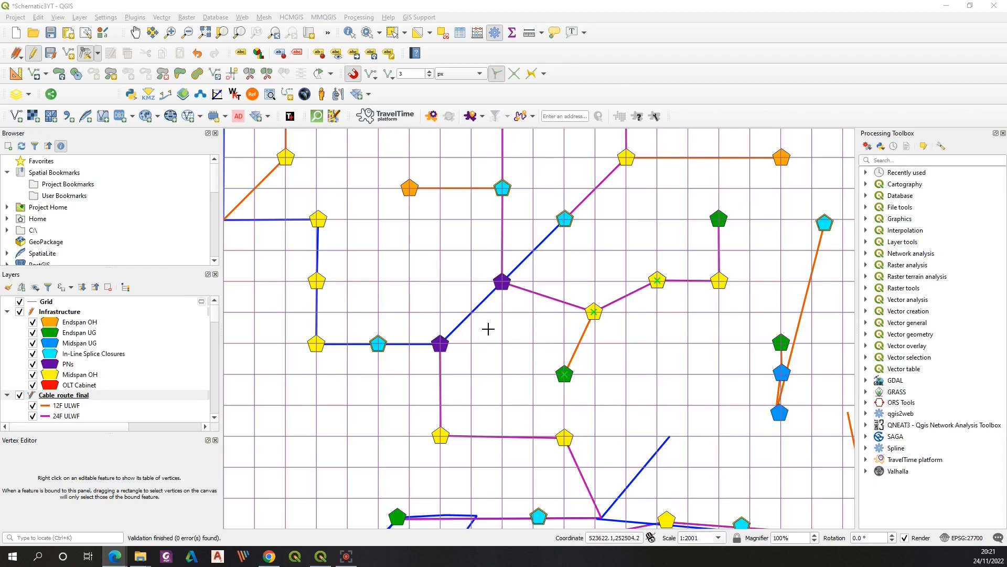
Zoom in to examine the cable labels around the PNs and return to the 1:2001 map scale
scroll(487, 311, "up", 1)
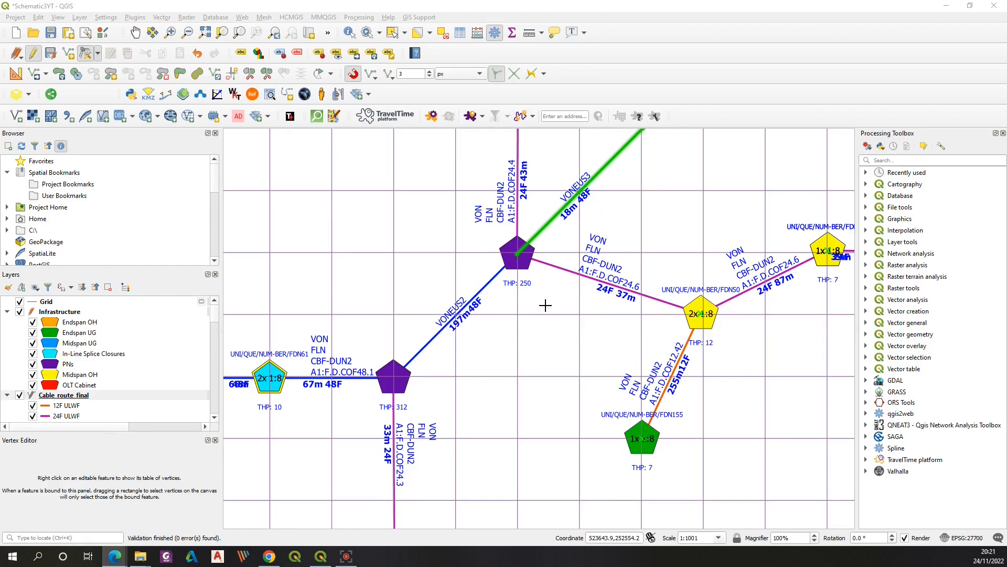
scroll(545, 305, "up", 1)
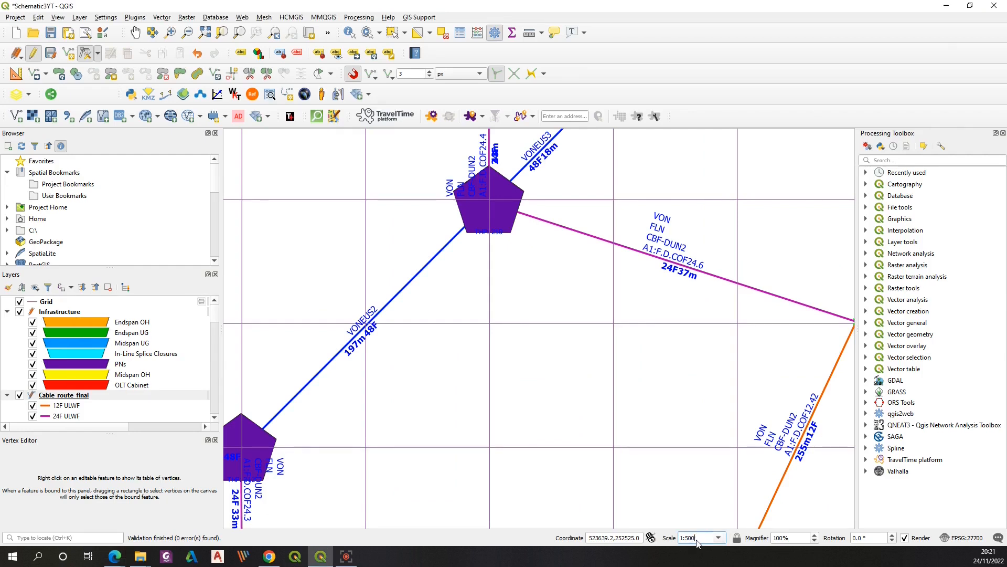
key("BackSpace")
key("BackSpace")
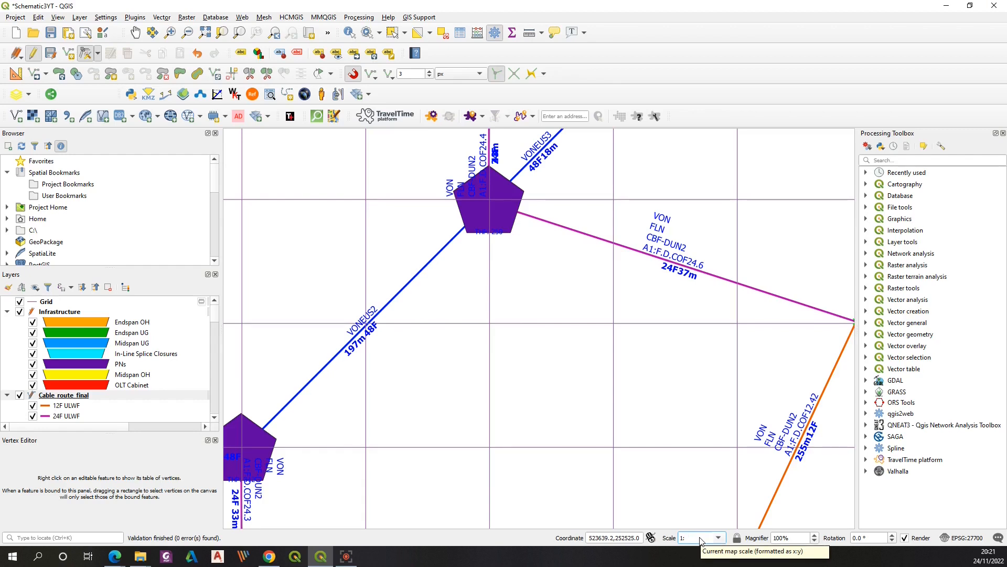
key("Return")
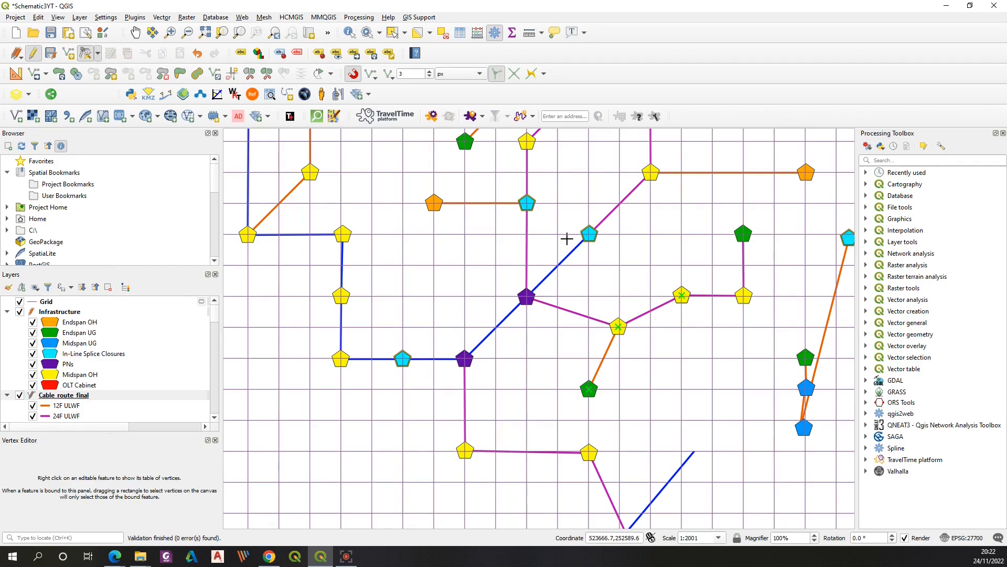
left_click(341, 296)
right_click(342, 234)
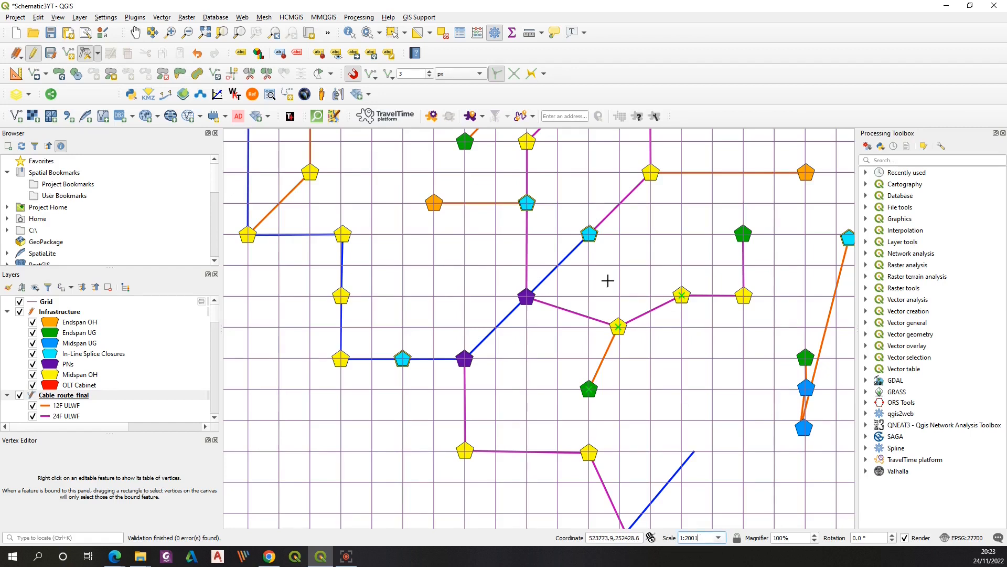
Move two nodes and their attached cable vertices vertically onto the nearest horizontal grid lines
scroll(613, 261, "down", 3)
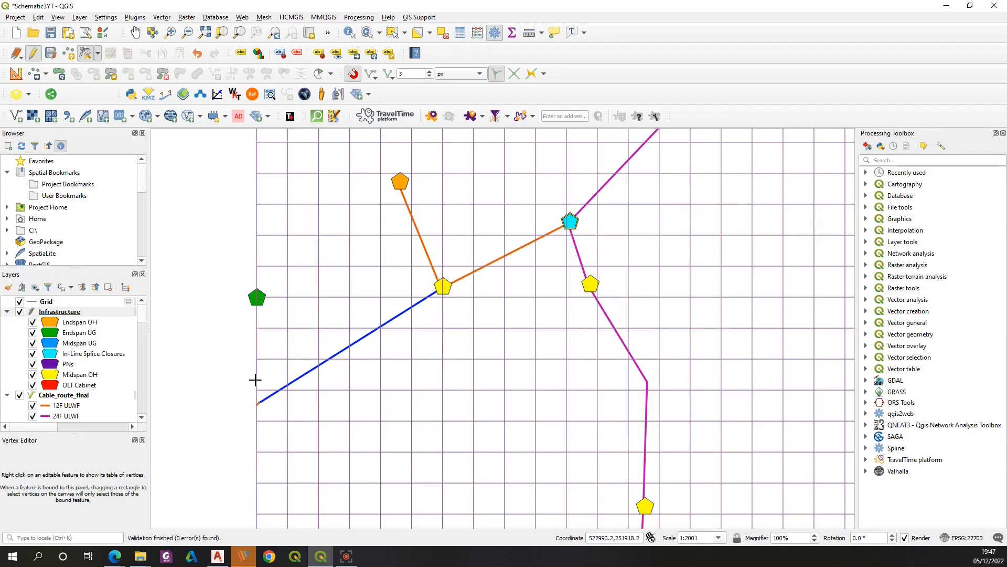
left_click(257, 403)
left_click(257, 298)
left_click(258, 402)
left_click(257, 298)
left_click(443, 286)
left_click(442, 297)
left_click(442, 286)
left_click(442, 297)
Move a node and its cable vertex diagonally onto a grid intersection, and snap another node and cable end to the grid
left_click(400, 182)
left_click(443, 204)
left_click(401, 183)
left_click(443, 204)
left_click(570, 221)
left_click(536, 297)
left_click(570, 222)
left_click(535, 297)
left_click(567, 225)
left_click(535, 297)
Shift another node east onto a grid intersection and re-snap the previous cable vertex to its node
left_click(590, 283)
left_click(690, 297)
left_click(589, 284)
left_click(690, 296)
left_click(567, 224)
left_click(536, 297)
left_click(567, 224)
left_click(535, 297)
Align three nodes in a column onto the same vertical grid line
left_click(135, 32)
left_click_drag(582, 373, 458, 277)
left_click(86, 53)
left_click(523, 285)
left_click(567, 294)
left_click(521, 410)
left_click(566, 416)
left_click(517, 481)
left_click(567, 508)
Switch to vertex editing and move cable vertices onto grid intersections along one horizontal grid line
left_click(97, 53)
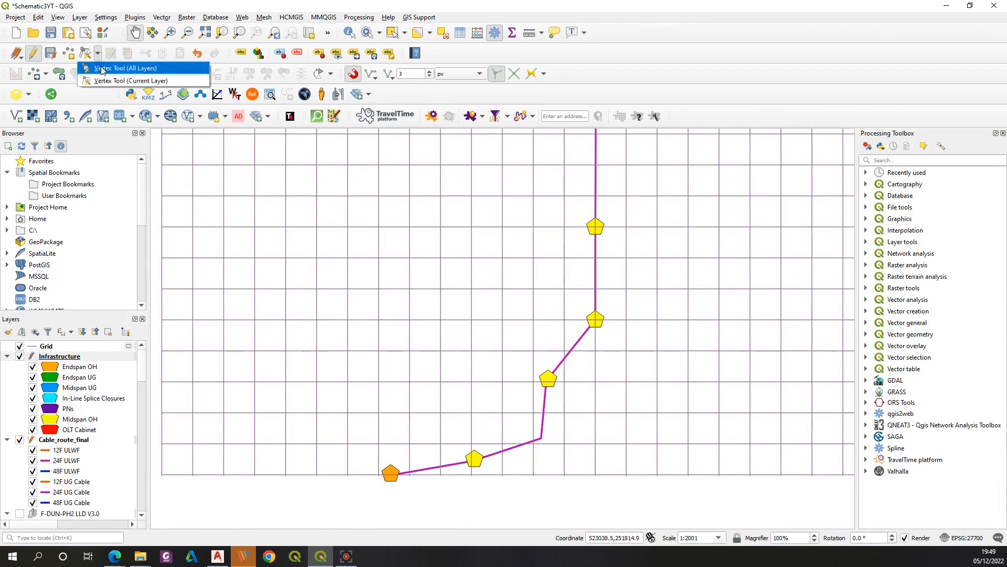
left_click(101, 70)
left_click(548, 378)
left_click(595, 413)
left_click(541, 438)
left_click(502, 413)
left_click(471, 412)
left_click(474, 459)
left_click(471, 413)
left_click(391, 473)
left_click(378, 413)
left_click(391, 474)
left_click(378, 413)
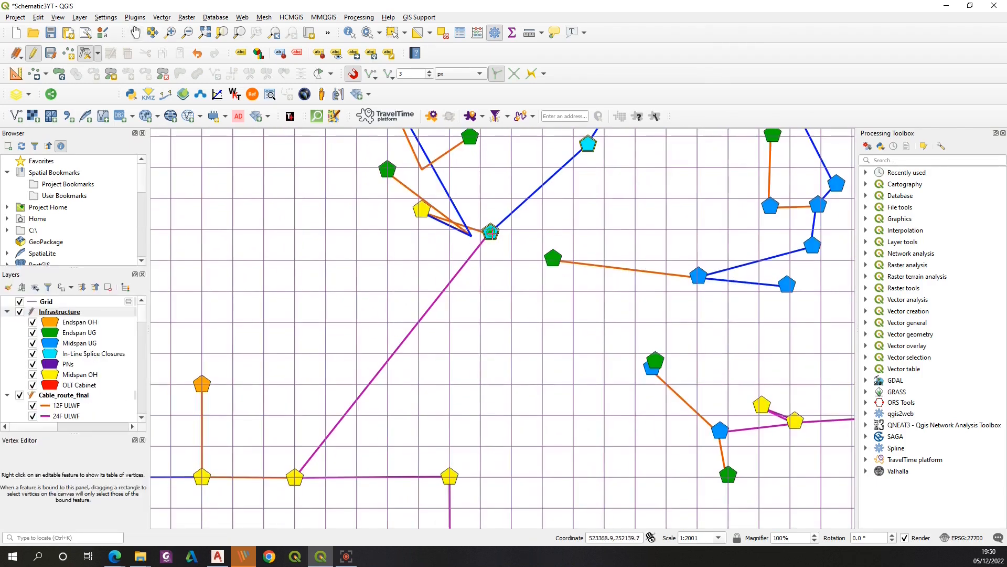
Reroute the blue and orange cable vertices near the Midspan OH nodes onto grid positions
left_click(489, 233)
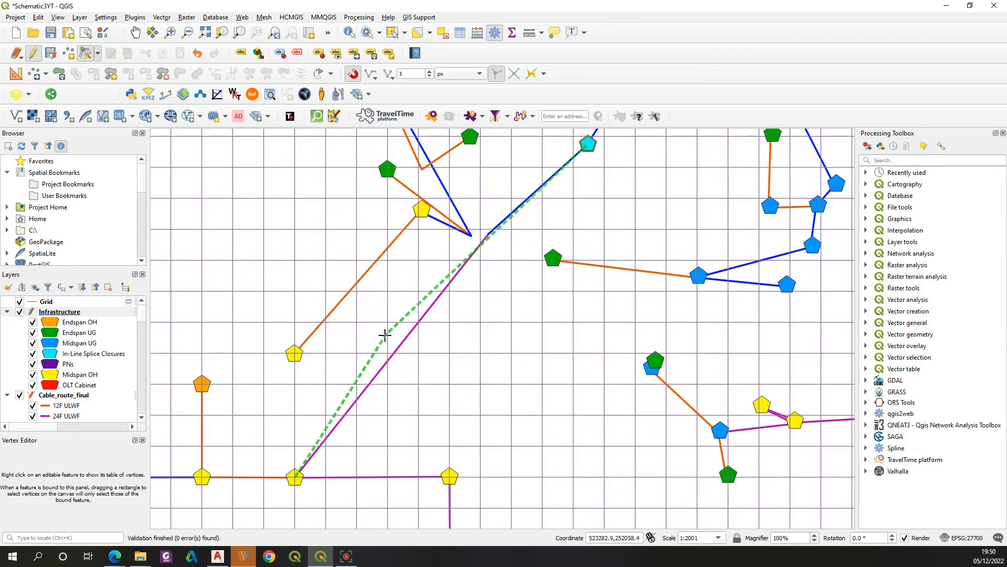
left_click(295, 353)
left_click(422, 210)
left_click(295, 260)
left_click(421, 210)
left_click(295, 260)
left_click(421, 209)
left_click(295, 260)
left_click(471, 235)
left_click(295, 167)
Move the orange cable's end vertex and its Endspan UG node west onto a grid intersection
left_click(136, 32)
left_click_drag(293, 245, 497, 299)
left_click(86, 53)
left_click(674, 290)
left_click(344, 314)
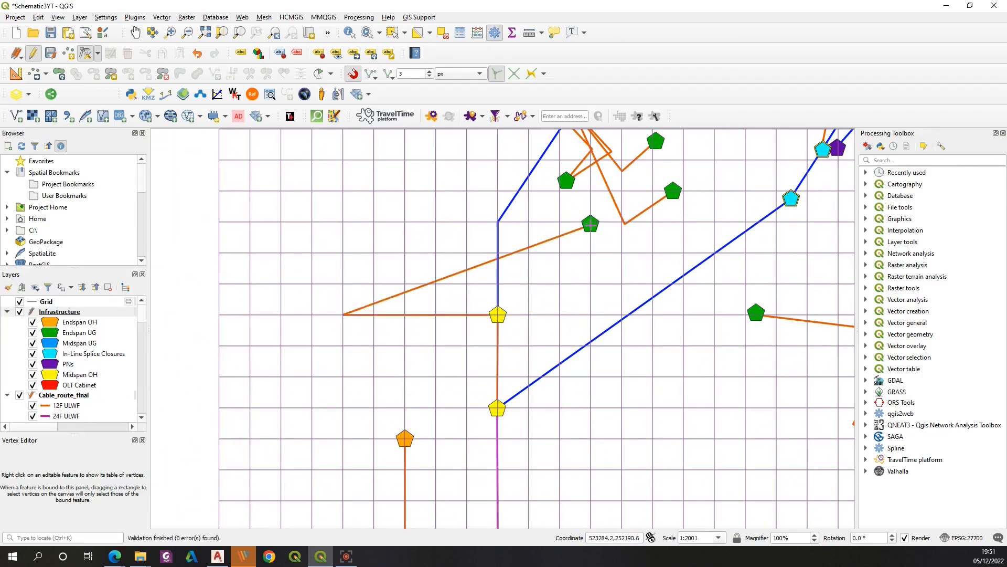
left_click(590, 225)
left_click(281, 314)
left_click(590, 225)
left_click(281, 315)
Move the node on the diagonal blue cable and its vertex down onto the grid row of the lower Midspan OH
left_click(136, 33)
left_click_drag(519, 234, 344, 247)
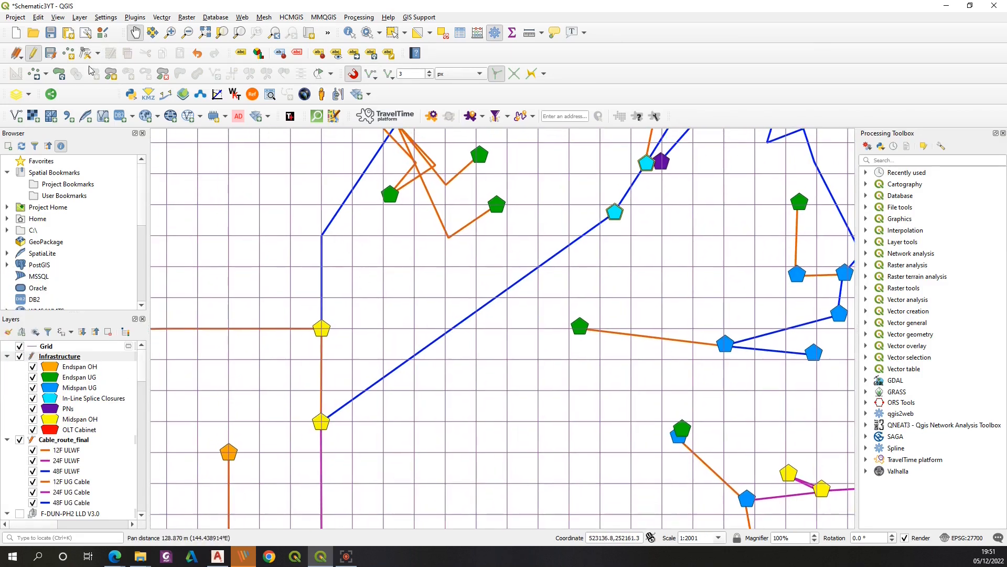
left_click(85, 53)
left_click(615, 211)
left_click(445, 422)
left_click(615, 212)
left_click(446, 421)
left_click(347, 556)
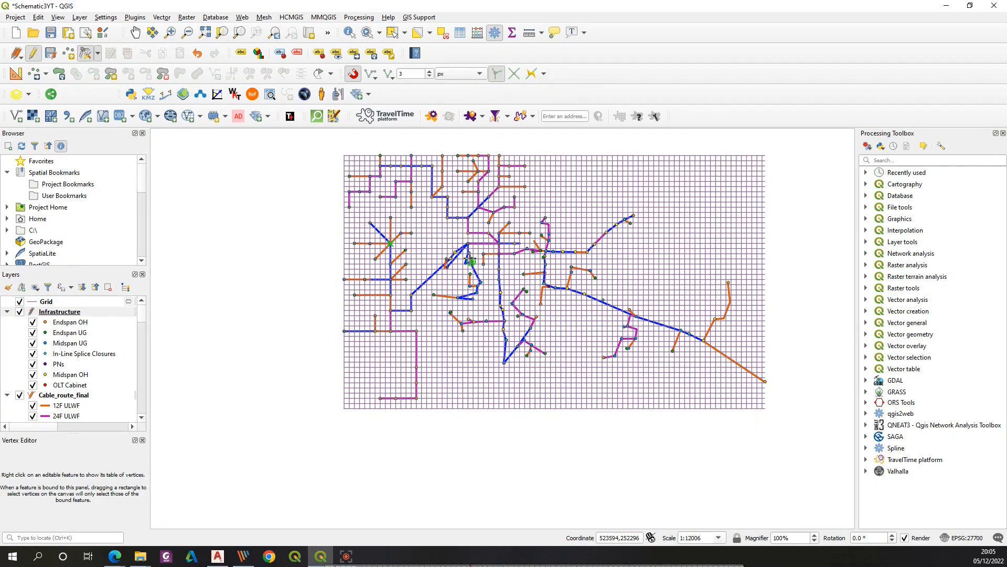
Move another node and its cable vertex down onto a grid intersection
scroll(469, 258, "up", 1)
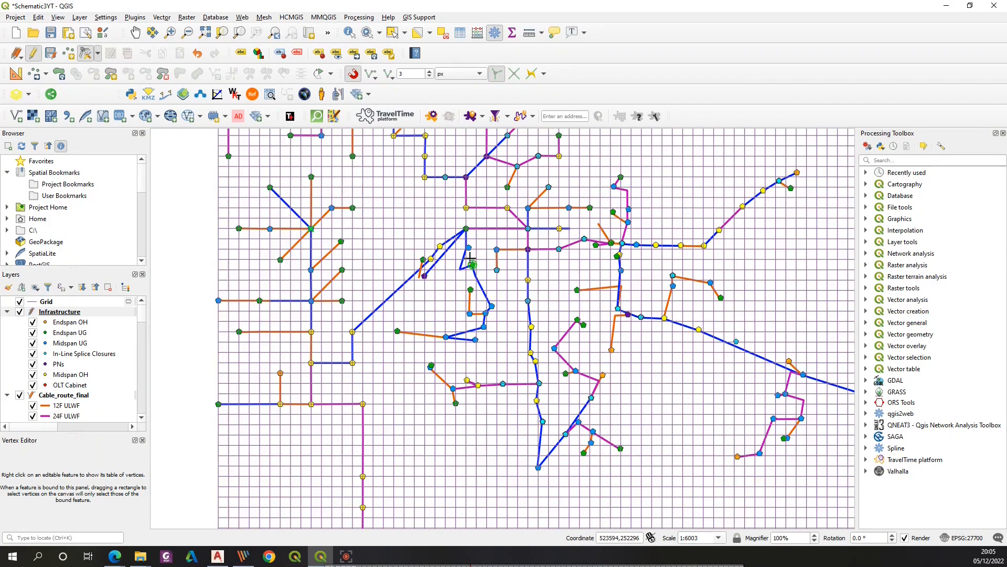
scroll(453, 395, "up", 2)
left_click(458, 421)
left_click(429, 515)
left_click(458, 421)
left_click(429, 515)
Rearrange the orange cable's vertices and nodes so they sit on grid intersections along a straight horizontal run
left_click(388, 306)
left_click(243, 299)
left_click(382, 314)
left_click(335, 330)
left_click(386, 306)
left_click(243, 299)
left_click(382, 315)
left_click(335, 360)
left_click(336, 330)
left_click(336, 360)
left_click(243, 299)
left_click(243, 360)
Move the Midspan UG node onto the horizontal cable line and the Endspan UG node directly below it on the grid
left_click(452, 376)
left_click(398, 361)
left_click(450, 377)
left_click(398, 361)
left_click(429, 516)
left_click(398, 485)
Place the branch Midspan OH node directly above its junction on the magenta cable, straightening the branch vertically
left_click(493, 351)
left_click(521, 322)
left_click(492, 352)
left_click(521, 324)
left_click(526, 366)
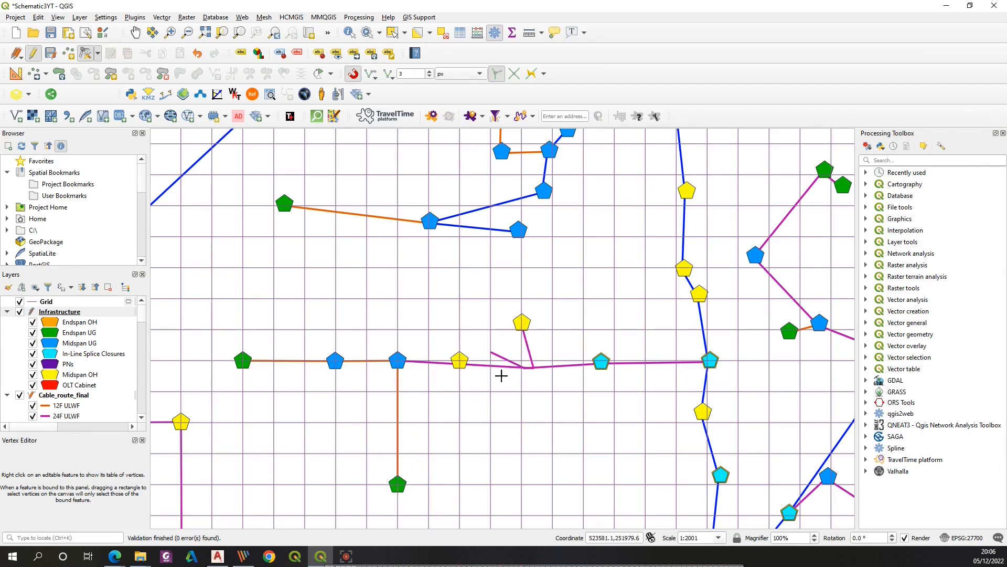
left_click(460, 360)
left_click(522, 323)
left_click(459, 298)
left_click(492, 352)
left_click(460, 360)
Move the node on the magenta cable west onto the adjacent grid intersection
left_click(601, 361)
left_click(552, 360)
left_click(602, 362)
left_click(552, 360)
left_click(552, 359)
Move the Endspan UG and Midspan UG nodes on the upper blue cable onto grid intersections
left_click(275, 205)
left_click(305, 206)
left_click(428, 220)
left_click(397, 205)
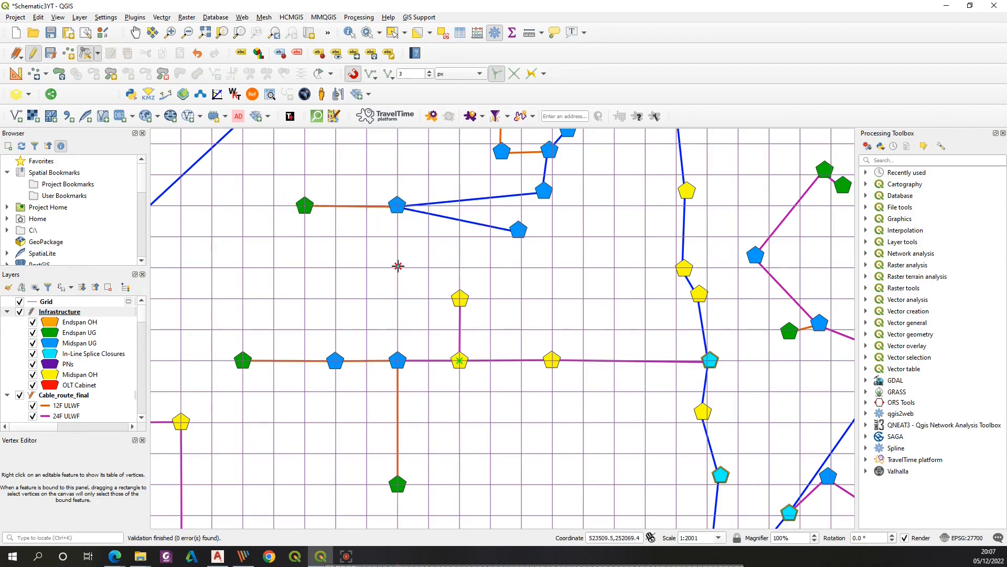
left_click(518, 230)
left_click(335, 268)
Switch tools and adjust blue cable vertices around the central Midspan UG nodes onto grid positions
left_click(86, 53)
left_click(96, 53)
left_click(445, 336)
left_click(393, 350)
left_click(451, 295)
left_click(485, 351)
left_click(470, 274)
left_click(485, 288)
Move the remaining vertices of that blue cable onto grid intersections
left_click(424, 287)
left_click(402, 299)
left_click(423, 288)
left_click(405, 224)
left_click(331, 289)
left_click(404, 226)
left_click_drag(545, 437, 493, 237)
left_click_drag(503, 454, 447, 317)
Snap the blue cable's bend vertex onto the Midspan UG node below and align the splice closure onto the same vertical line
left_click(86, 53)
left_click(498, 220)
left_click(501, 261)
left_click(496, 221)
left_click(501, 262)
left_click(499, 423)
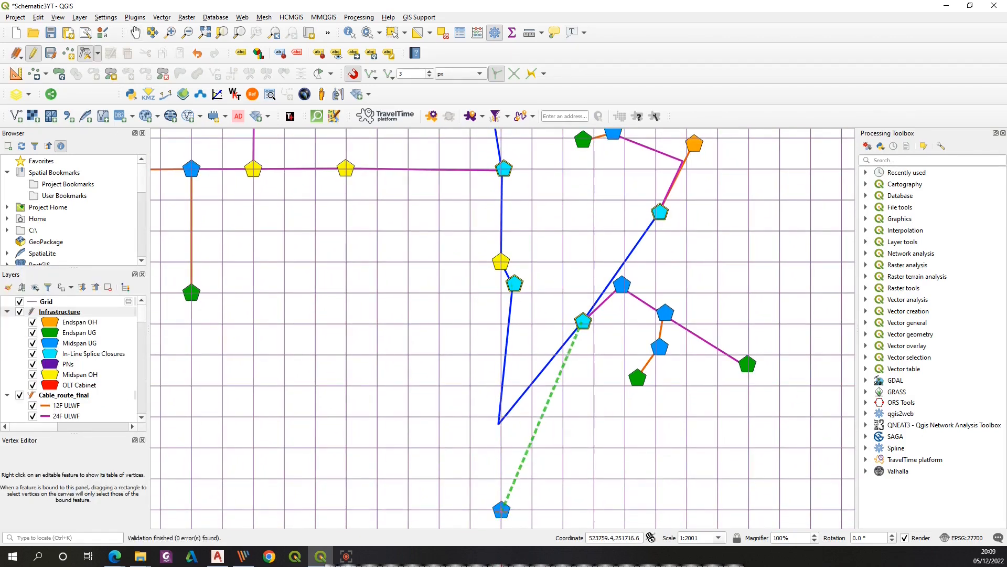
left_click(501, 509)
left_click(513, 283)
left_click(501, 354)
Move the Midspan OH node and the magenta cable's end vertex down to the grid intersection beside the Midspan UG node
left_click(136, 32)
left_click_drag(622, 417, 545, 257)
left_click(86, 53)
left_click(507, 161)
left_click(516, 350)
left_click(504, 164)
left_click(517, 350)
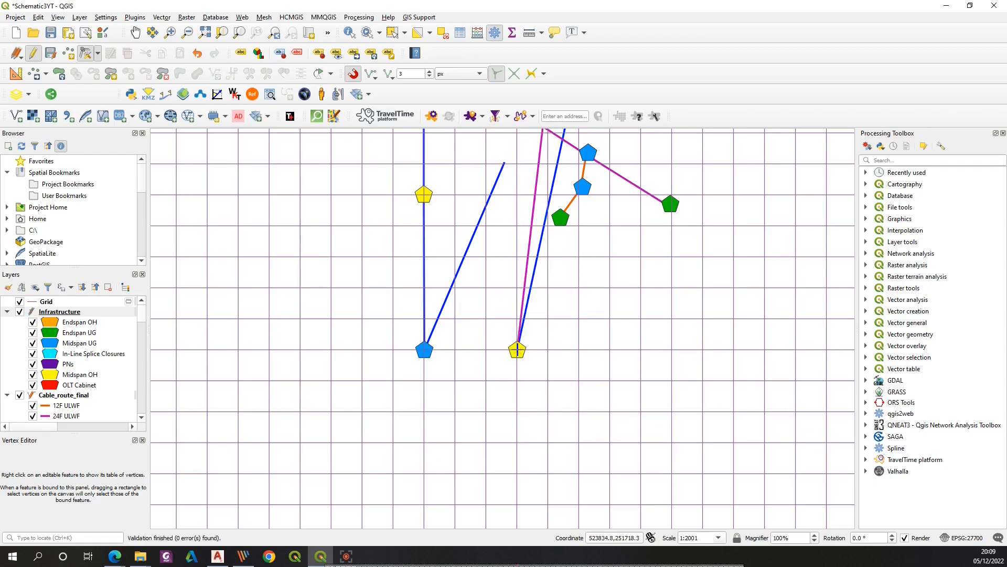
Move the nodes and vertices along the vertical blue cable onto the vertical grid line
left_click(431, 400)
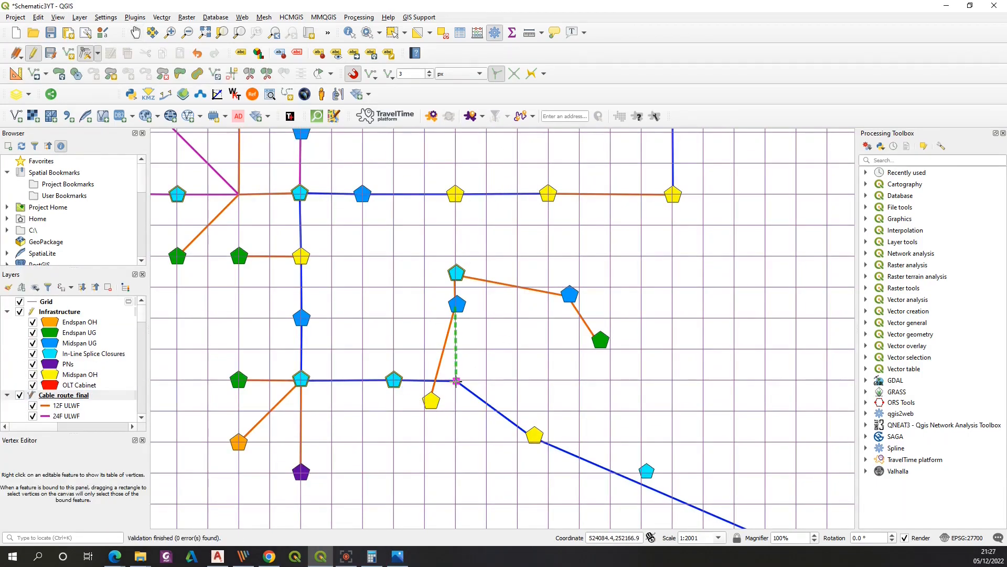
left_click(456, 381)
left_click(432, 400)
left_click(456, 381)
left_click(455, 307)
left_click(455, 318)
left_click(455, 318)
left_click(456, 276)
left_click(455, 256)
left_click(457, 273)
left_click(455, 256)
Move the neighbouring cable vertices and nodes in this section onto nearby grid intersections
left_click(570, 294)
left_click(580, 256)
left_click(569, 295)
left_click(579, 256)
left_click(570, 295)
left_click(580, 256)
left_click(600, 341)
left_click(641, 256)
left_click(600, 341)
left_click(641, 256)
left_click(535, 435)
left_click(547, 380)
left_click(535, 436)
left_click(548, 380)
left_click(547, 379)
In the next section, snap the yellow Midspan OH nodes and blue cable vertices onto one horizontal grid line
left_click(135, 32)
left_click_drag(680, 361, 413, 244)
left_click(86, 53)
left_click(378, 353)
left_click(373, 263)
left_click(279, 262)
left_click(373, 262)
left_click(537, 413)
left_click(528, 261)
left_click(536, 413)
left_click(528, 260)
left_click(577, 455)
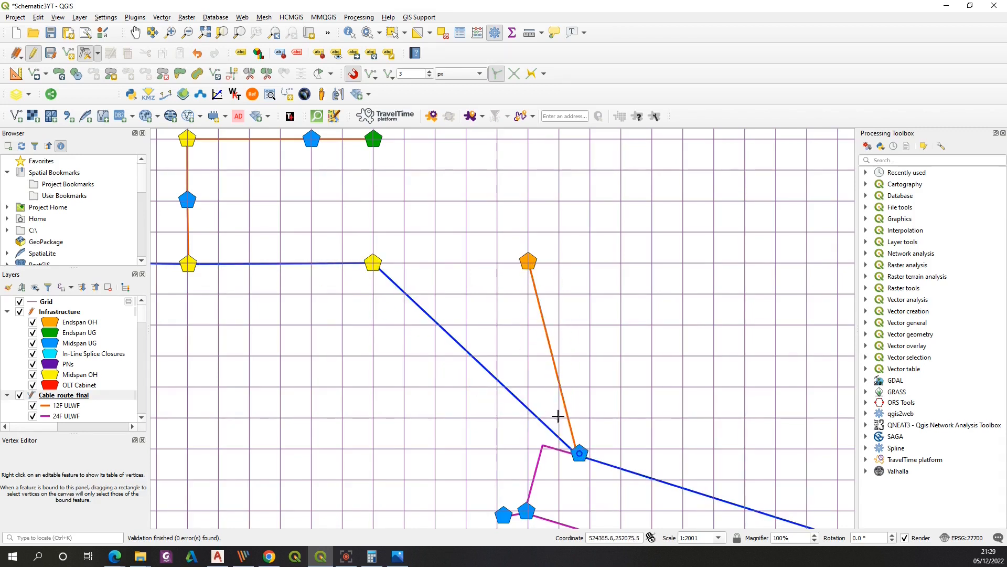
Move the orange cable's Endspan OH node and vertex up onto the grid line above the blue cable corner
left_click(496, 263)
left_click(528, 261)
left_click(497, 170)
left_click(528, 261)
left_click(497, 170)
Line up the three Midspan UG nodes and the magenta cable vertices along a single horizontal grid line
left_click(543, 445)
left_click(498, 386)
left_click(579, 453)
left_click(497, 387)
left_click(526, 511)
left_click(404, 386)
left_click(527, 510)
left_click(404, 386)
left_click(499, 513)
left_click(311, 387)
left_click(504, 515)
left_click(312, 387)
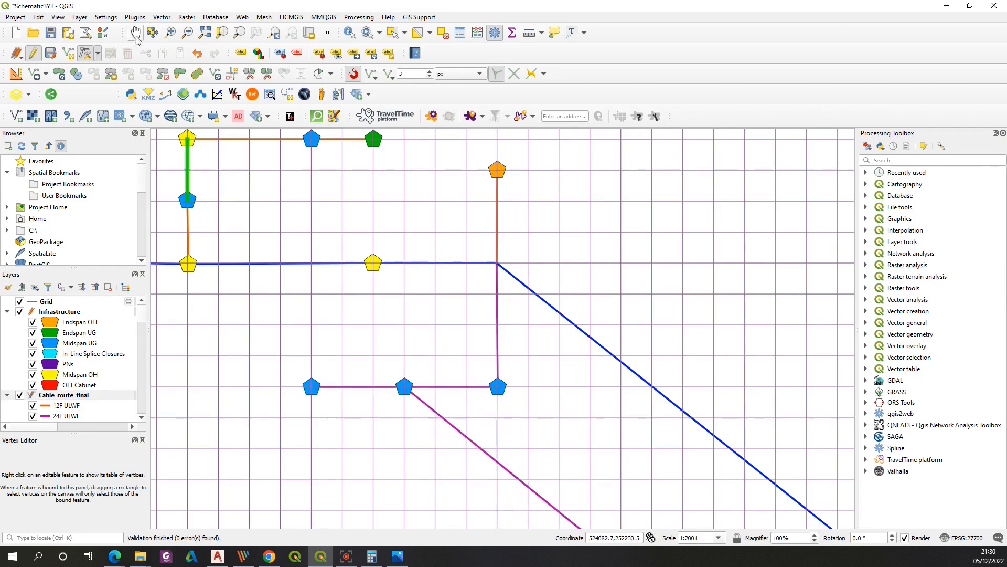
Rearrange the magenta and orange cables so their Midspan UG nodes and the green Endspan UG node sit on grid intersections
left_click(136, 33)
left_click_drag(457, 441, 474, 243)
left_click(85, 53)
left_click(598, 331)
left_click(422, 282)
left_click(422, 281)
left_click(508, 387)
left_click(422, 375)
left_click(509, 387)
left_click(422, 375)
left_click(549, 446)
left_click(515, 282)
left_click(550, 446)
left_click(608, 282)
left_click(539, 447)
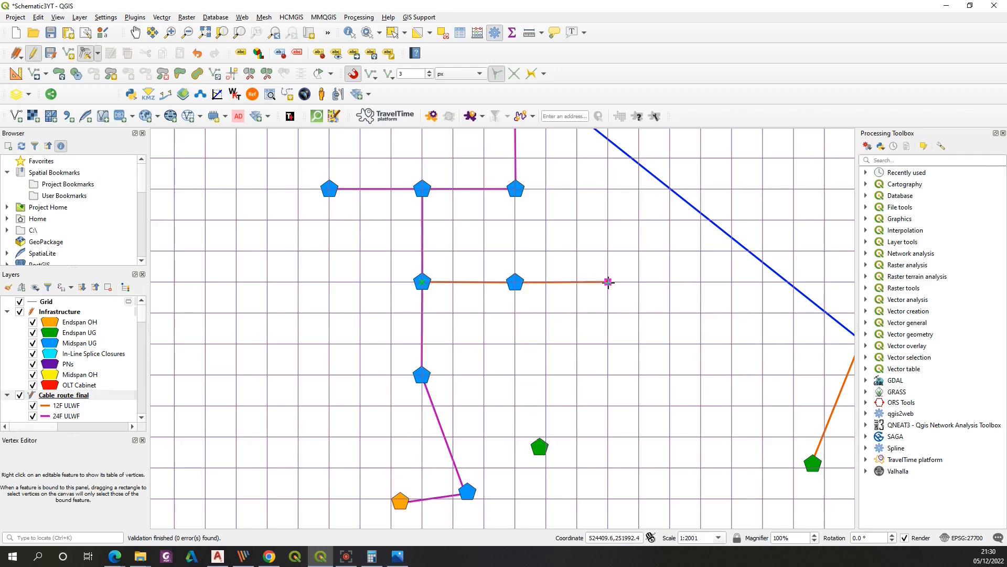
left_click(608, 282)
Move the magenta cable's lower vertex and Midspan UG node beneath the vertical magenta line
left_click(466, 493)
left_click(422, 499)
left_click(468, 492)
left_click(423, 498)
left_click(400, 501)
Move the blue cable's vertex and the In-Line Splice Closure up onto the grid line beside the junction
left_click(135, 32)
left_click_drag(678, 338, 522, 459)
left_click(86, 53)
left_click(707, 460)
left_click(359, 187)
left_click(706, 460)
left_click(359, 187)
left_click(359, 186)
left_click(756, 480)
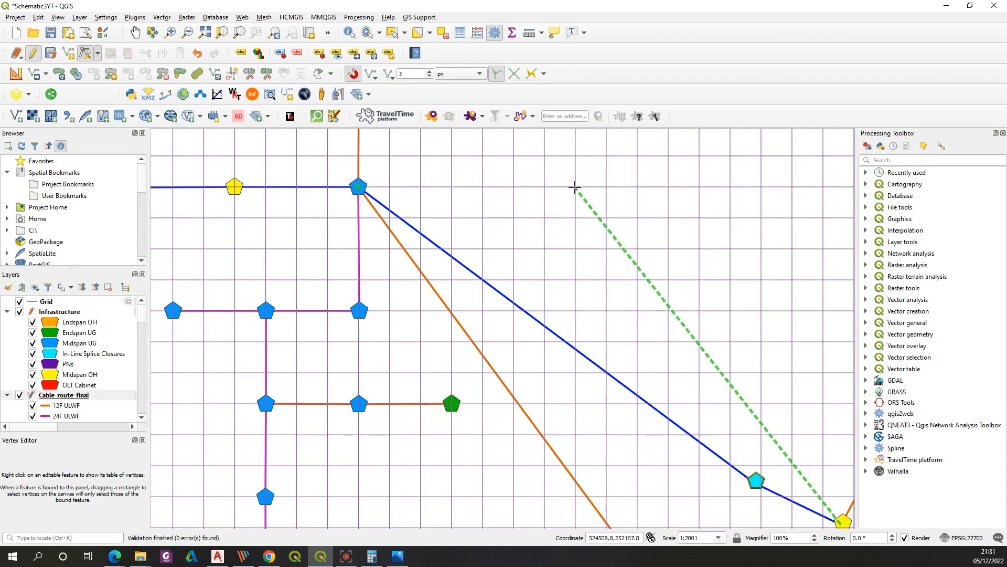
left_click(576, 186)
left_click(756, 481)
left_click(575, 186)
Reposition the green Endspan UG node at the orange cable's end onto a grid intersection
left_click(135, 33)
left_click_drag(574, 325, 451, 237)
left_click(85, 53)
left_click(529, 496)
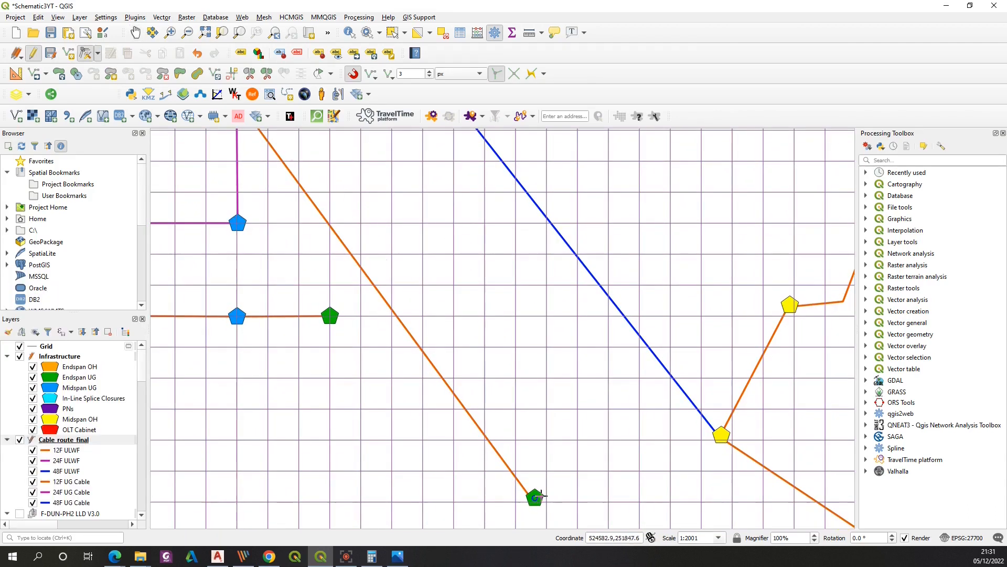
left_click(359, 223)
left_click(533, 497)
left_click(360, 223)
Move the yellow Midspan OH node and blue cable end vertex up onto the horizontal grid line
left_click(135, 33)
left_click_drag(550, 273, 395, 334)
left_click(86, 52)
left_click(562, 499)
left_click(450, 160)
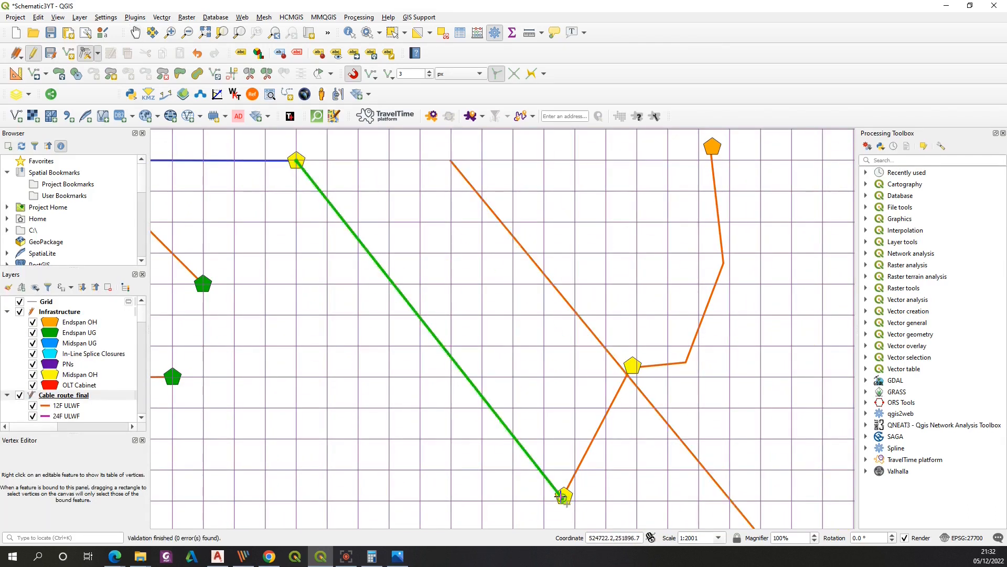
left_click(561, 498)
left_click(449, 160)
left_click(563, 497)
left_click(449, 160)
Move the orange cable's vertices and Endspan OH node onto that same horizontal grid line
left_click(632, 366)
left_click(574, 160)
left_click(633, 366)
left_click(574, 160)
left_click(686, 362)
left_click(668, 160)
left_click(723, 263)
left_click(760, 160)
left_click(712, 147)
left_click(823, 160)
Switch tools and move one more cable vertex onto a grid intersection
left_click(98, 53)
left_click(105, 68)
left_click(552, 336)
left_click(429, 242)
left_click(553, 336)
left_click(429, 242)
Stop editing, save the layer edits and hide the Grid layer
left_click(135, 32)
left_click_drag(340, 228, 623, 373)
left_click(66, 440)
left_click(34, 53)
left_click(490, 285)
left_click(59, 356)
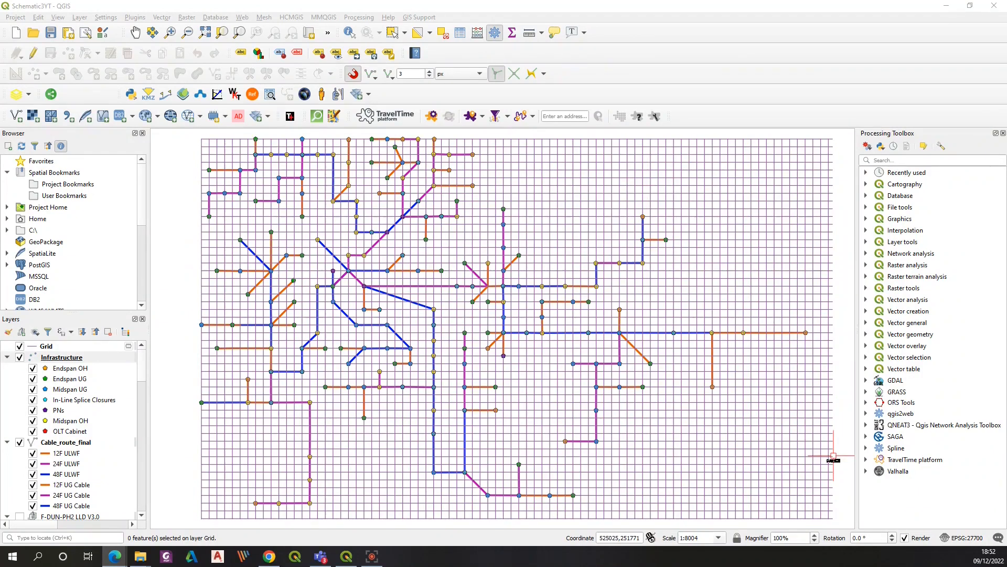
left_click(19, 347)
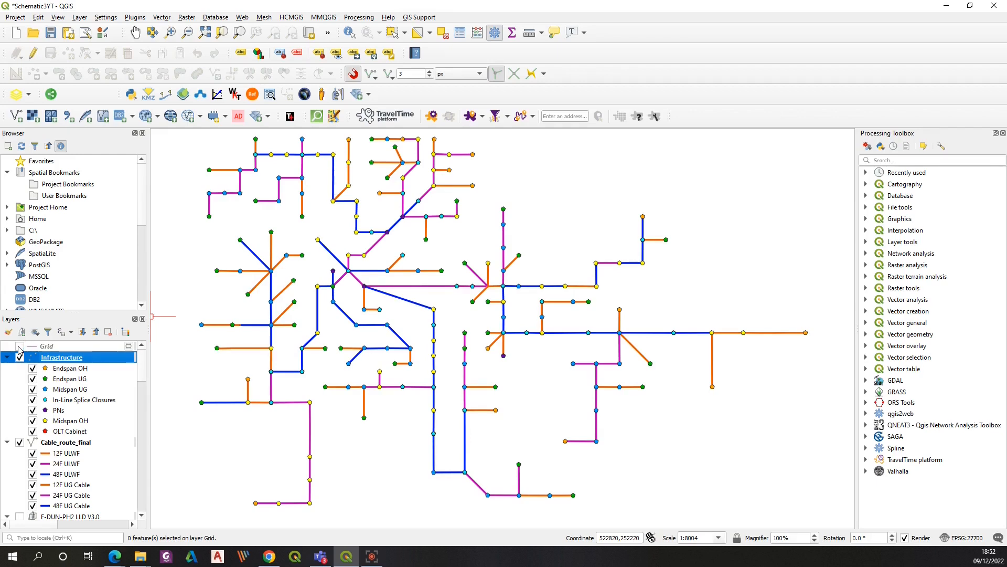
Open the Area 1 LLD SLD V2.pdf reference in Foxit PhantomPDF to compare layouts, then return to QGIS
left_click_drag(0, 45, 477, 72)
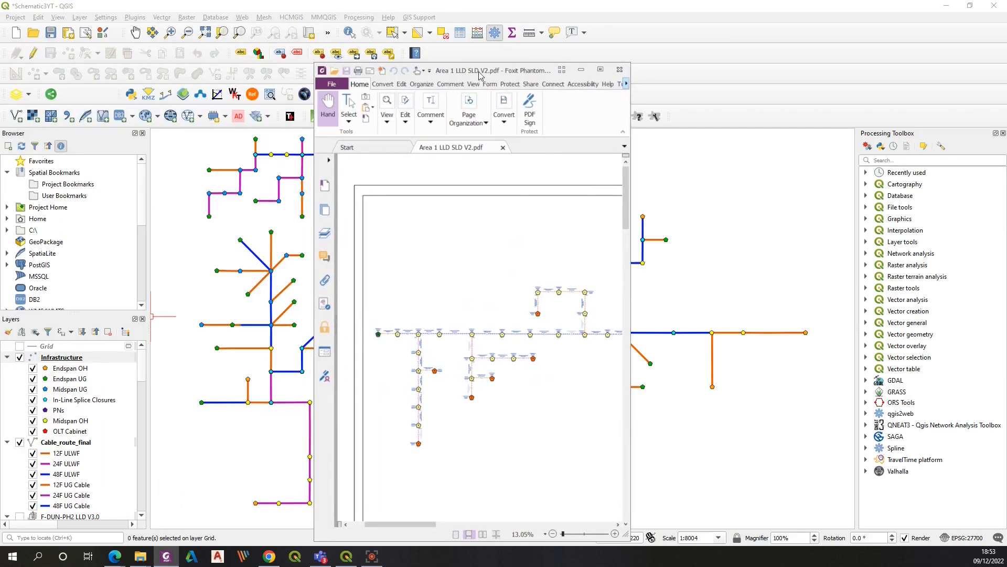
left_click(601, 70)
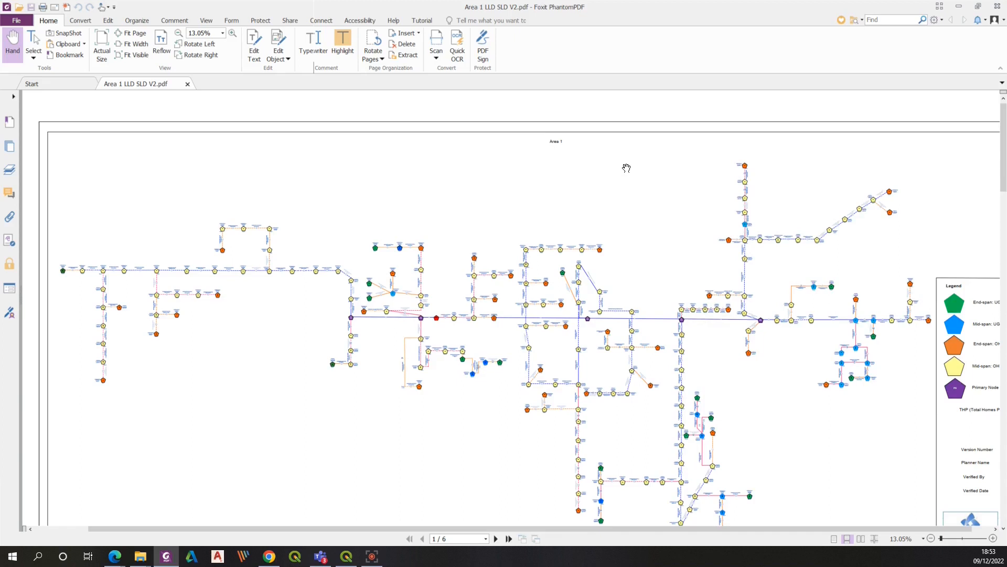
left_click(978, 10)
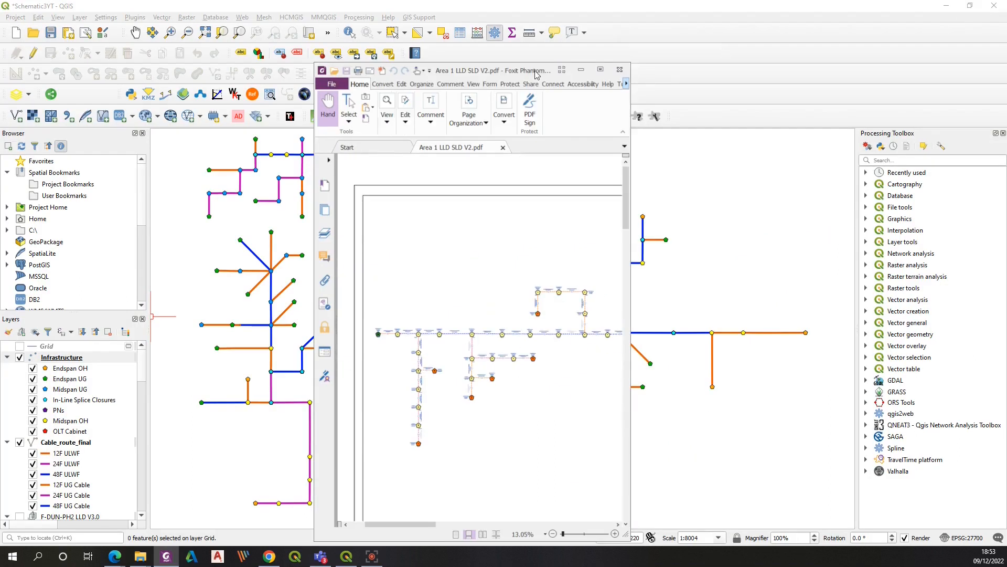
left_click(600, 72)
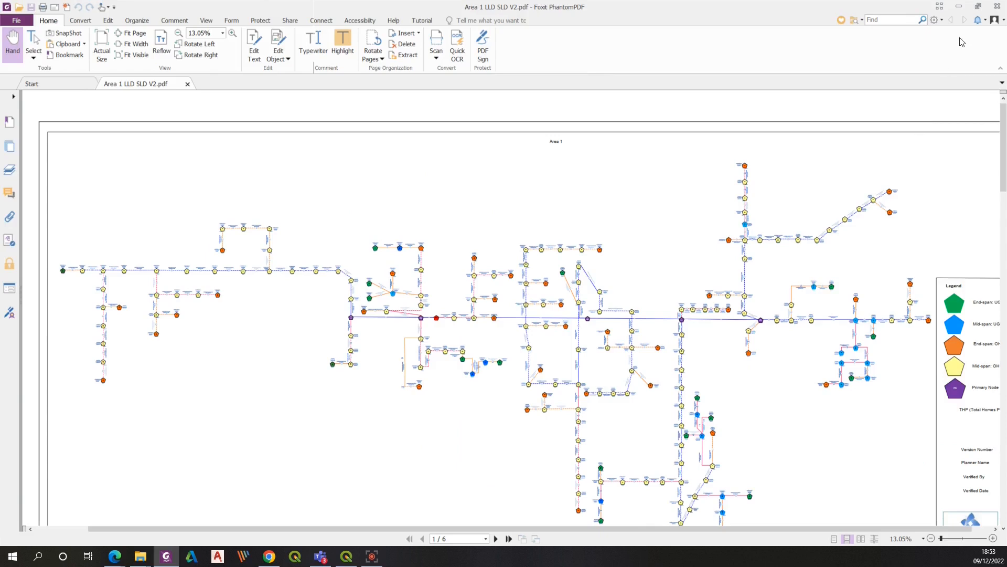
left_click(981, 9)
left_click_drag(516, 70, 2, 116)
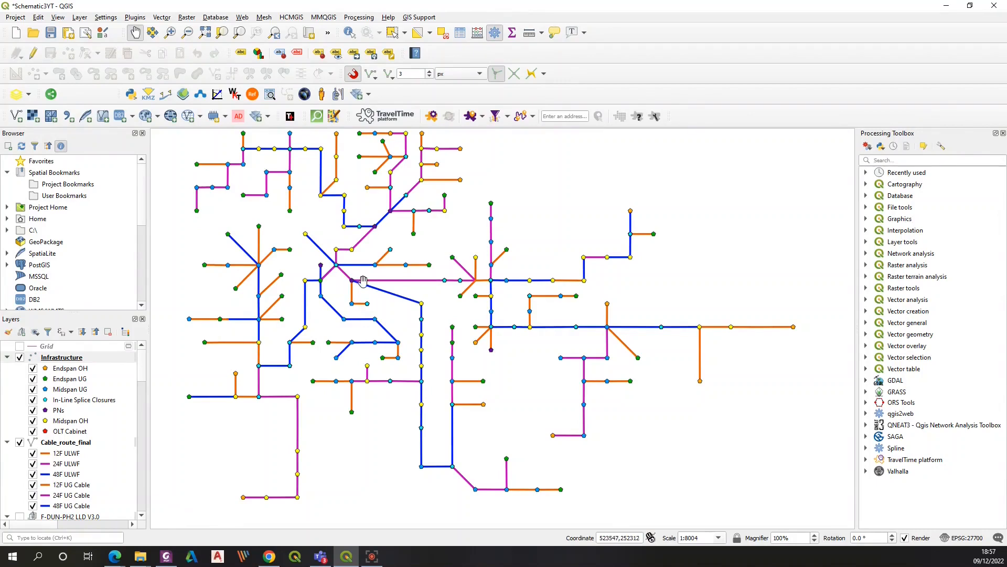
Zoom in and pan across the schematic to examine node and cable labels
scroll(351, 268, "up", 2)
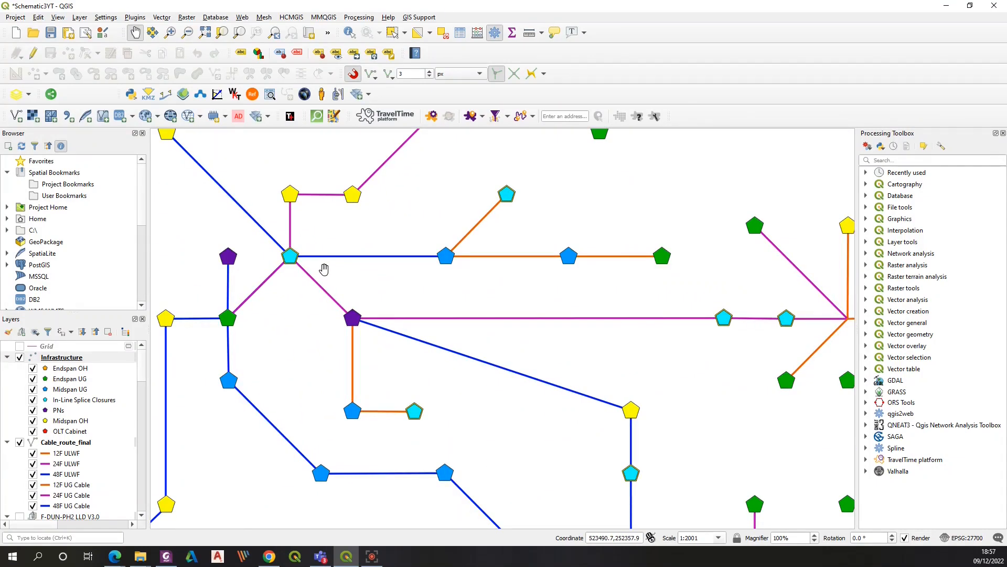
scroll(323, 269, "up", 2)
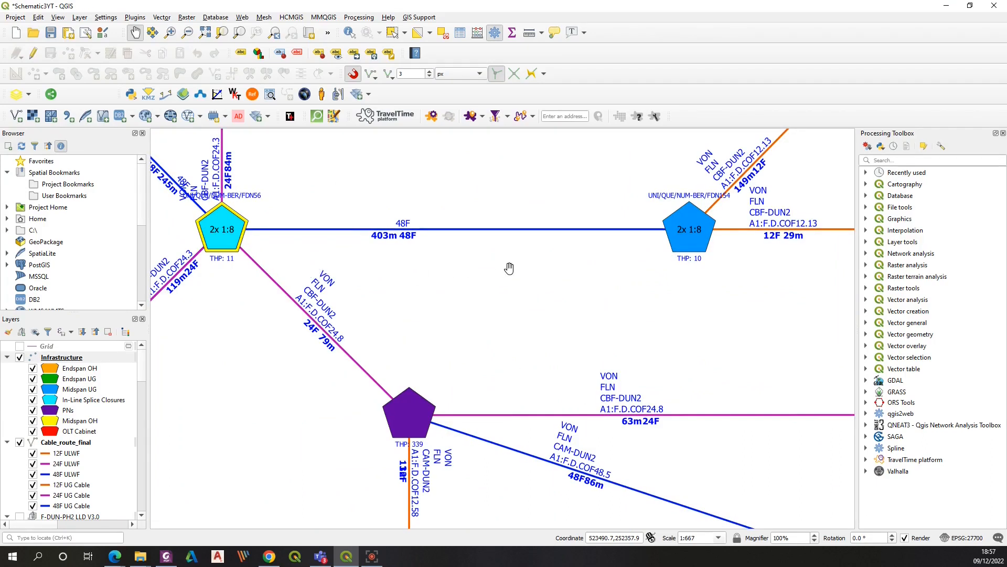
left_click_drag(423, 331, 509, 271)
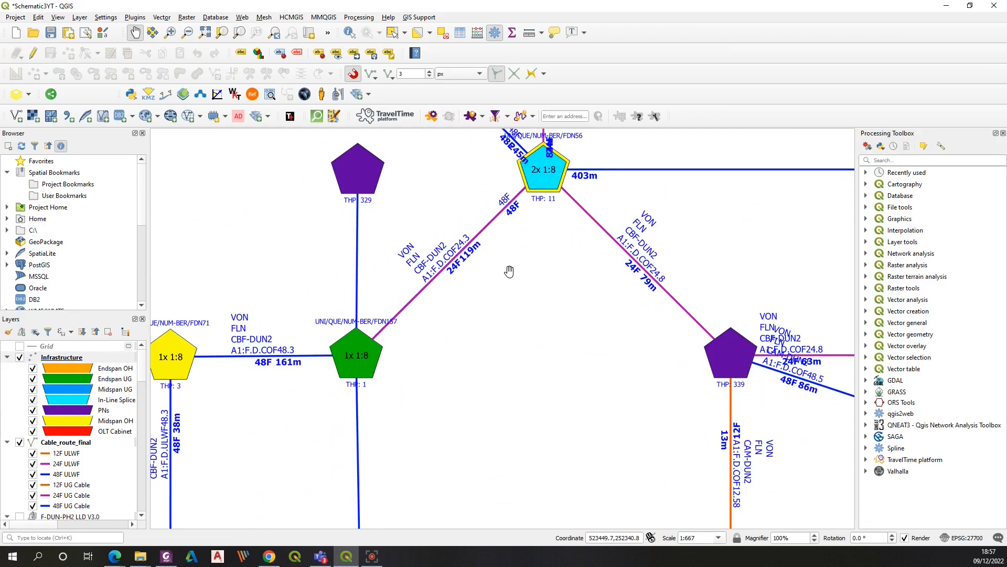
left_click_drag(588, 264, 580, 317)
left_click_drag(461, 372, 562, 315)
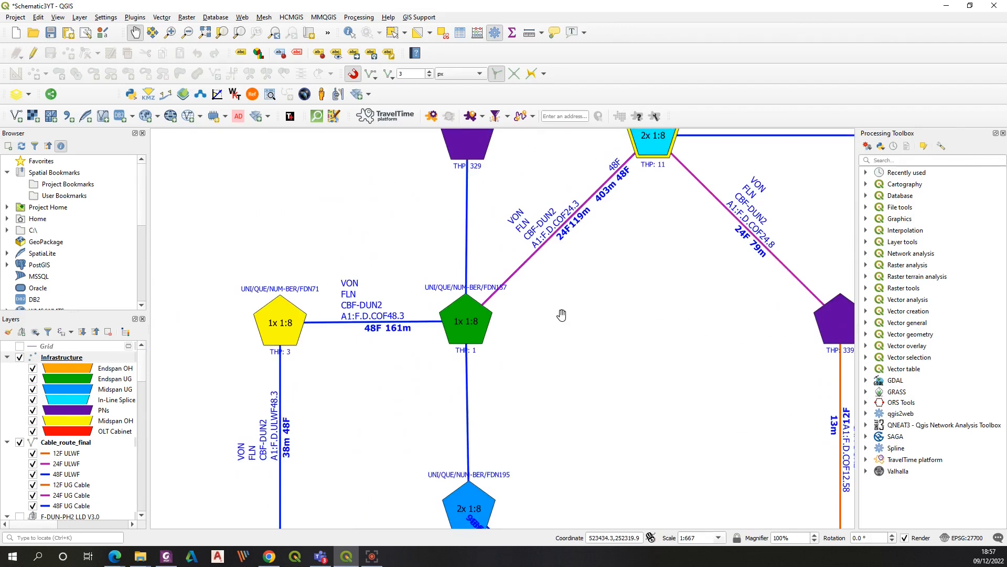
left_click_drag(407, 331, 527, 315)
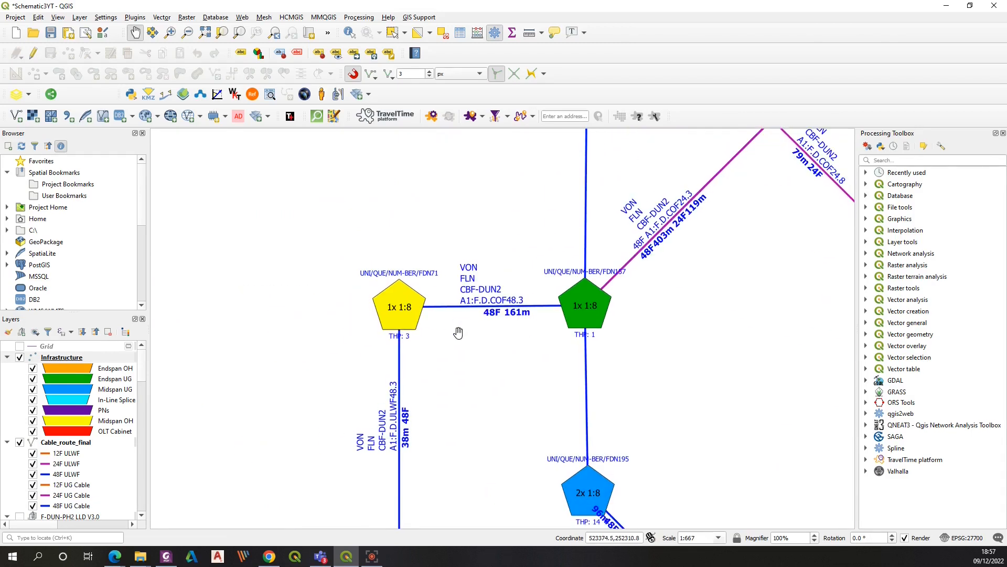
left_click_drag(616, 326, 330, 342)
left_click_drag(449, 251, 400, 359)
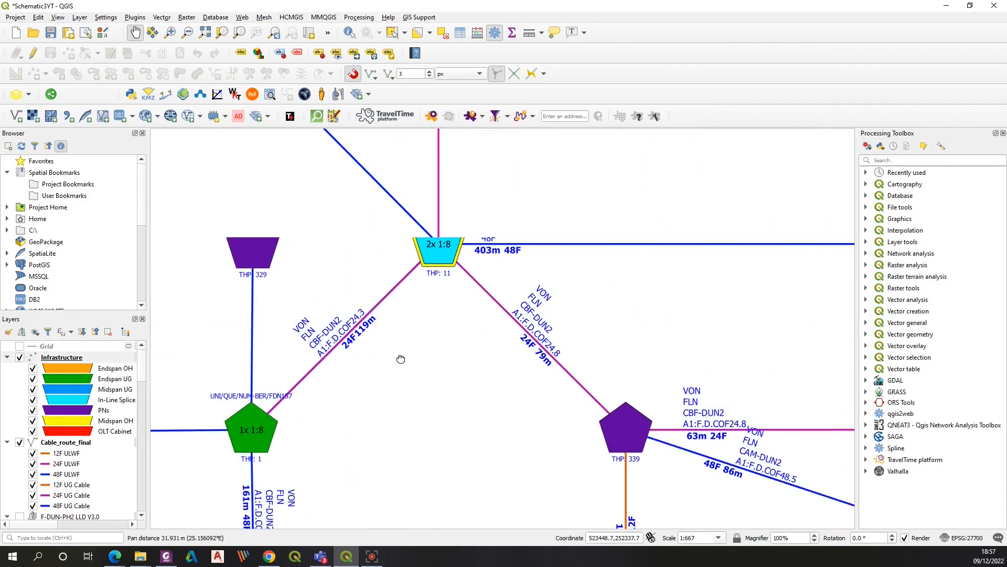
left_click_drag(469, 294, 476, 356)
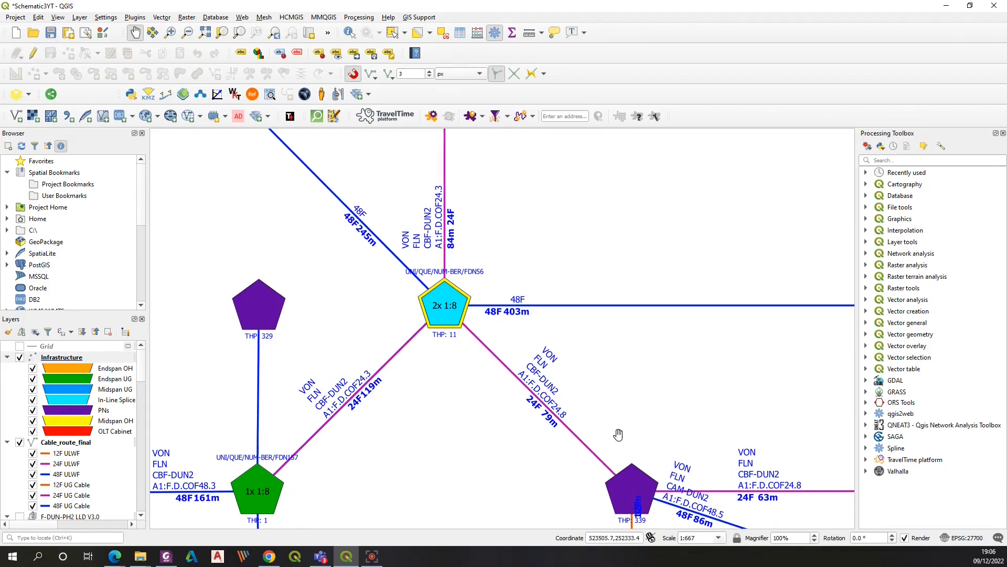
left_click_drag(157, 400, 175, 400)
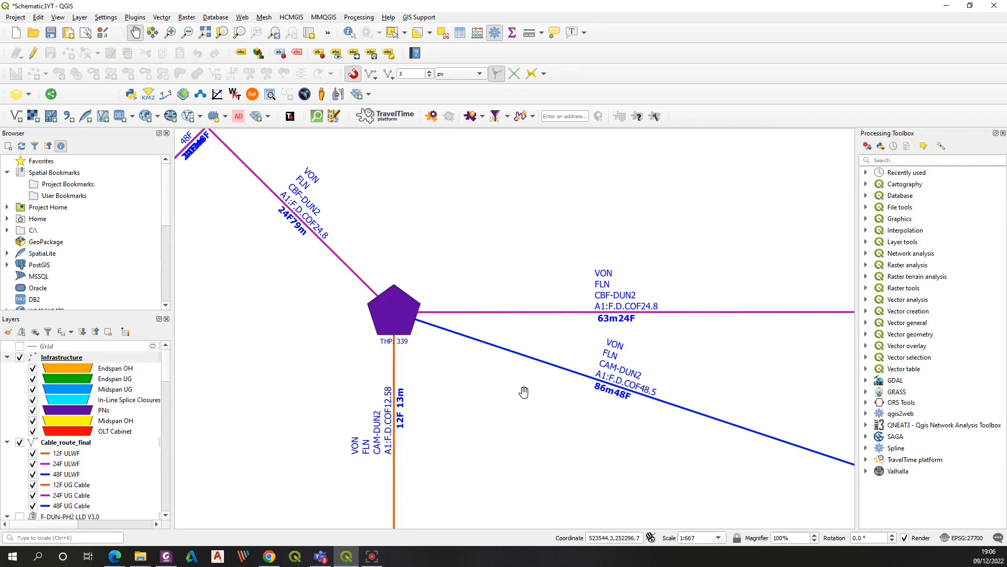
left_click_drag(445, 272, 510, 280)
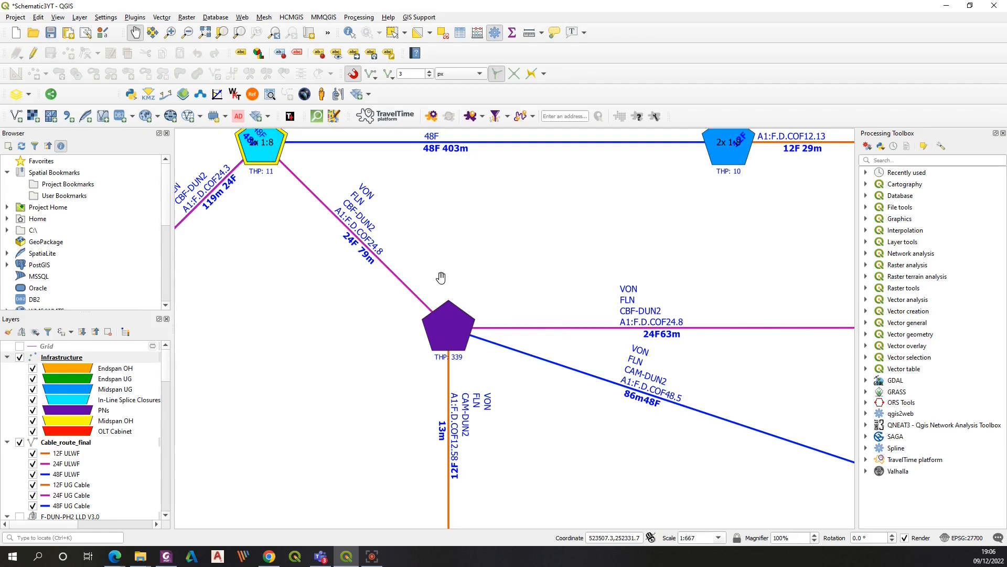
left_click_drag(316, 244, 529, 336)
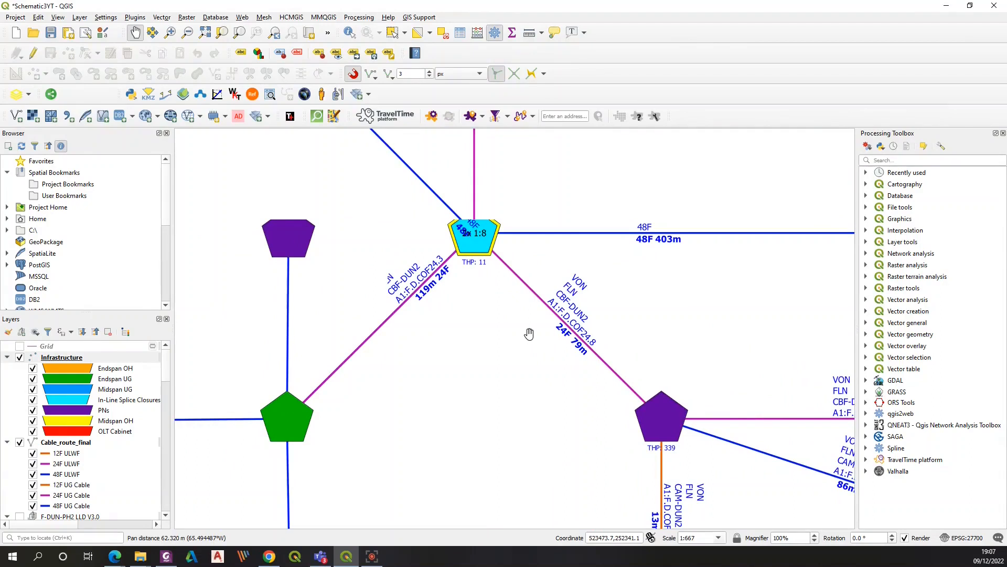
left_click_drag(478, 302, 776, 252)
left_click_drag(662, 208, 464, 441)
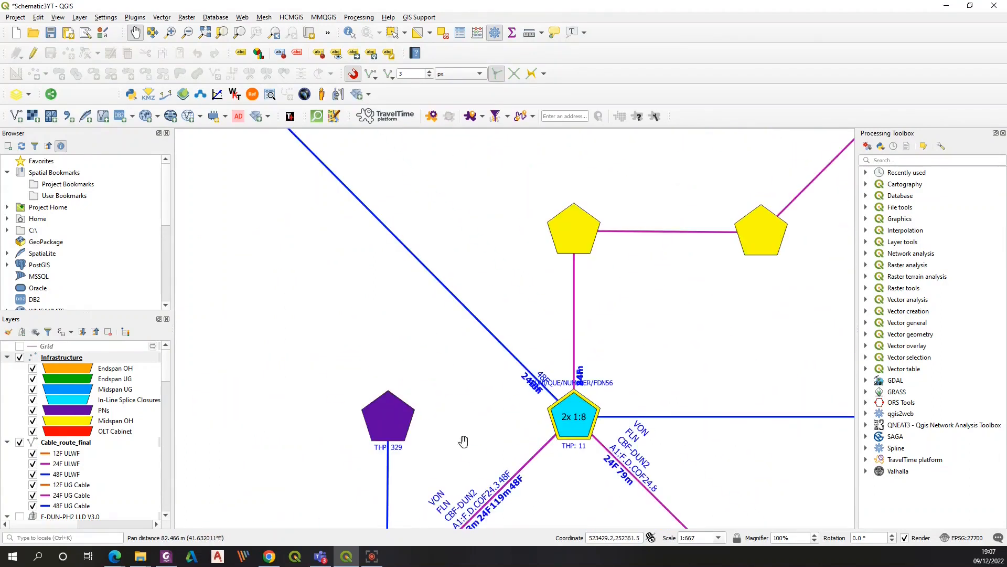
left_click_drag(677, 212, 436, 336)
left_click_drag(439, 264, 297, 440)
left_click_drag(506, 355, 427, 401)
left_click_drag(637, 326, 536, 427)
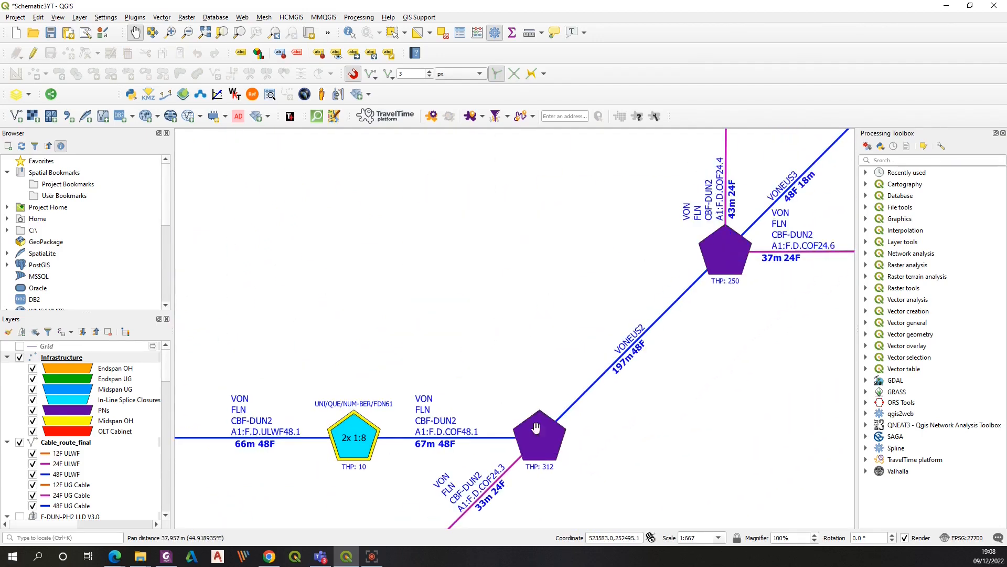
scroll(569, 336, "down", 1)
left_click_drag(654, 283, 633, 349)
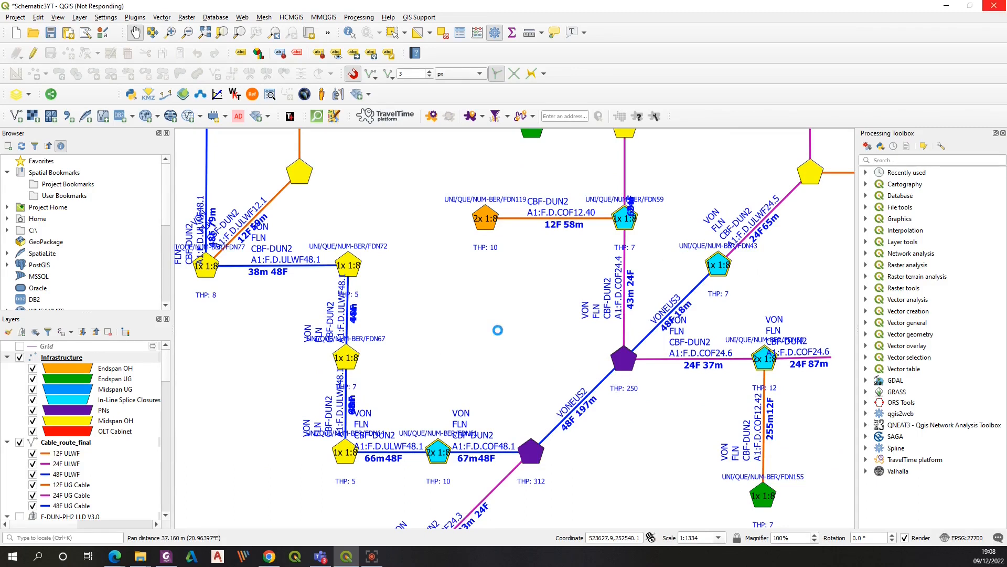
left_click_drag(666, 240, 497, 330)
left_click_drag(590, 259, 447, 407)
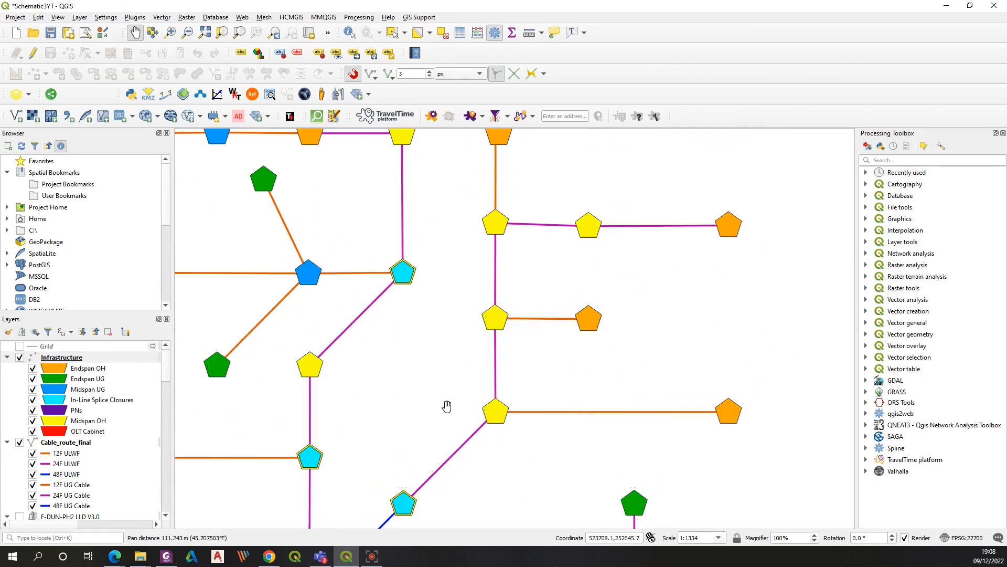
left_click_drag(446, 270, 507, 368)
left_click_drag(375, 327, 518, 318)
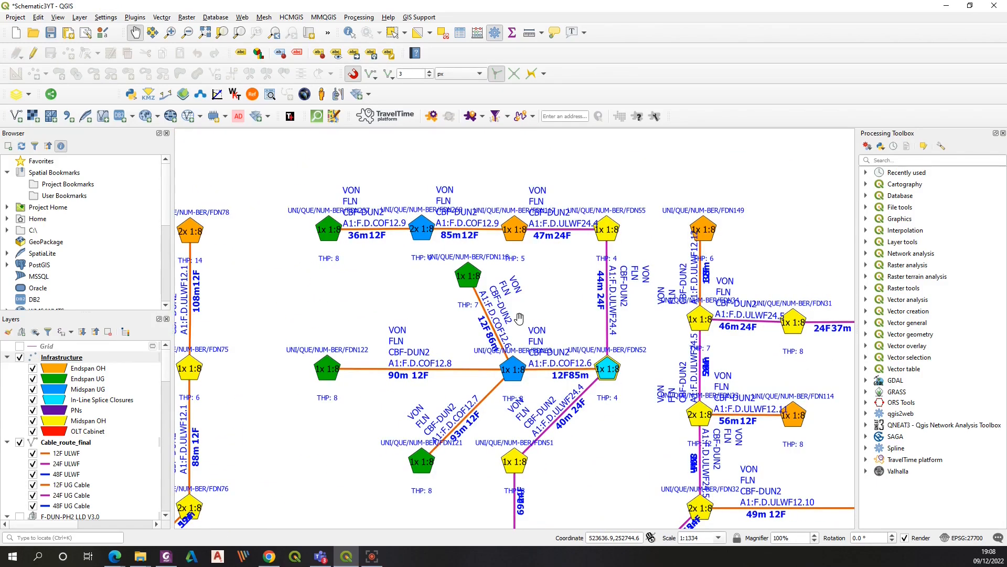
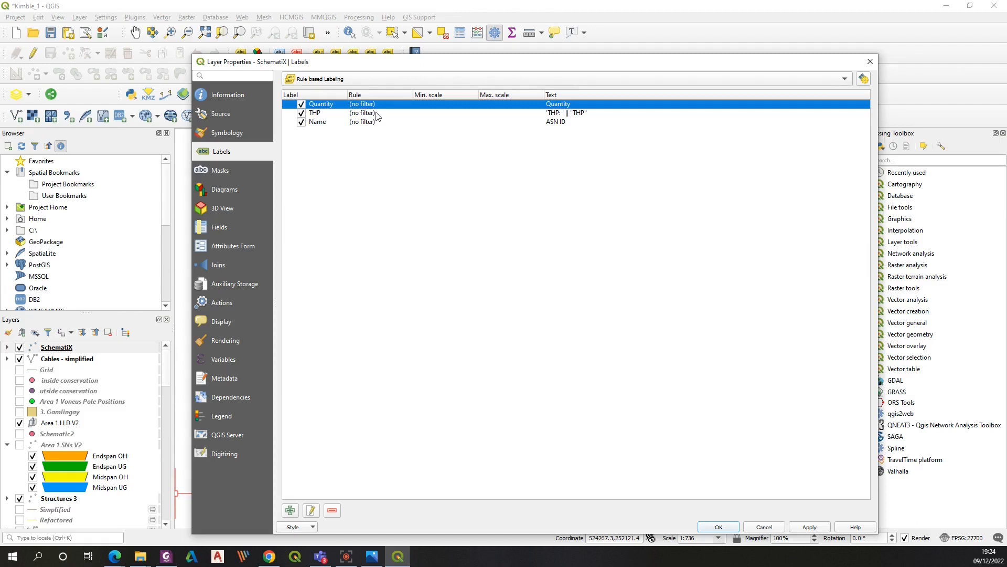
Inspect the Quantity label rule's data-defined rotation expression, then close the rule and layer properties without changes
double_click(369, 106)
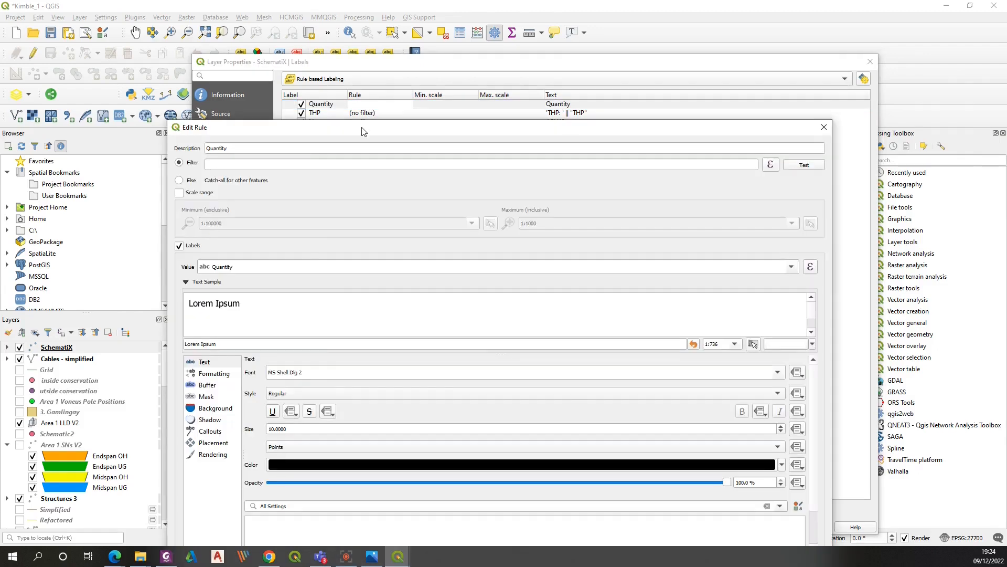
left_click(349, 358)
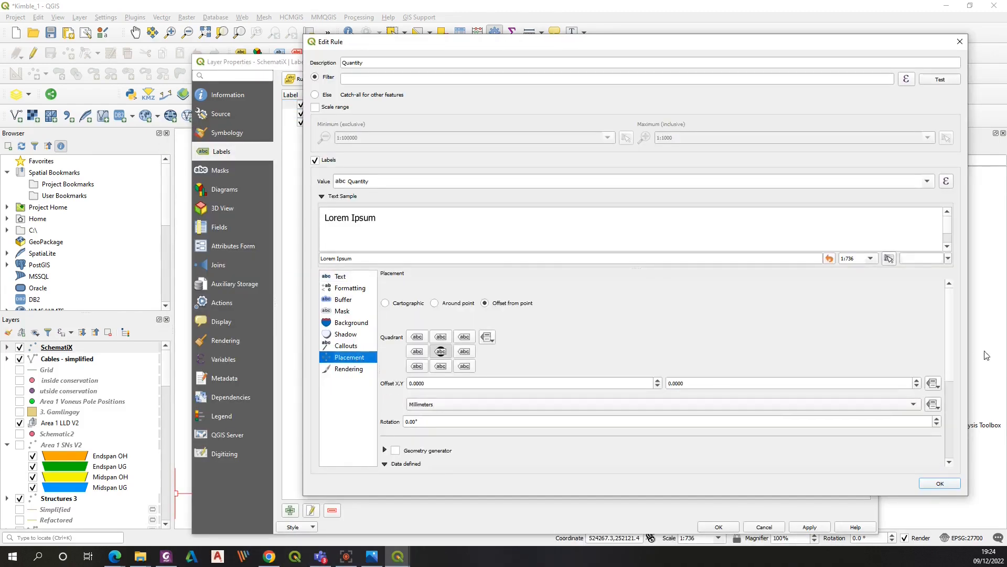
left_click_drag(951, 320, 951, 398)
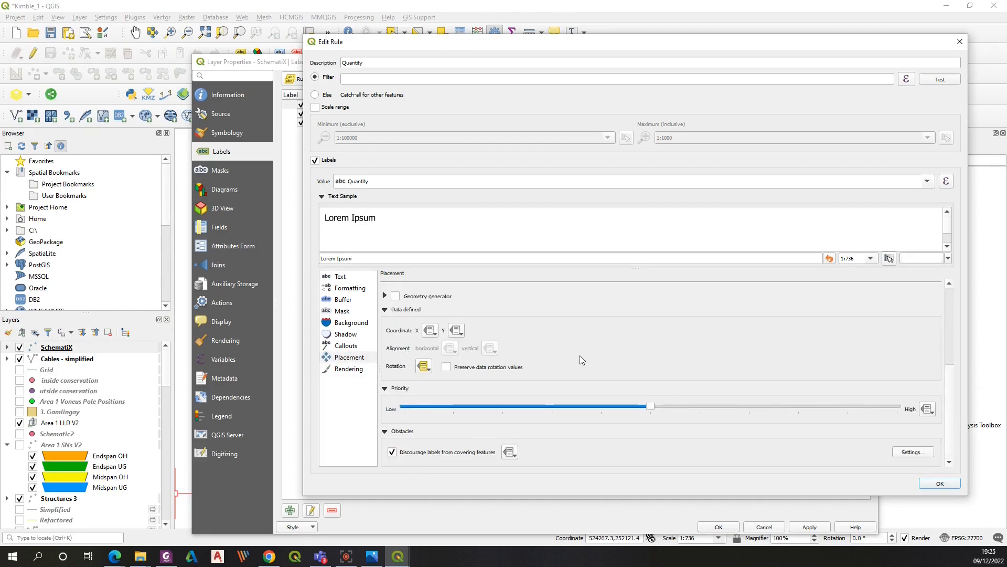
left_click(424, 370)
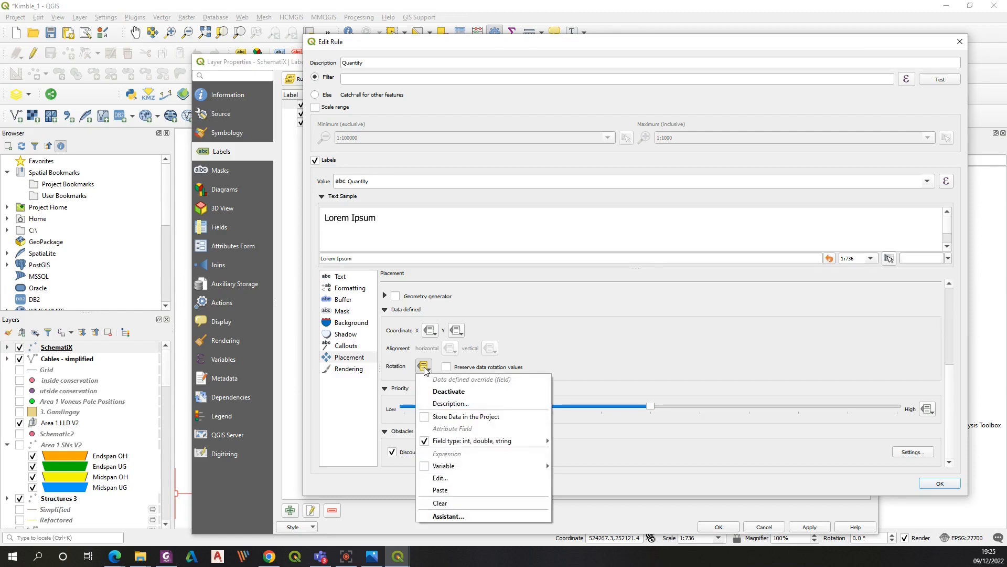
left_click(440, 478)
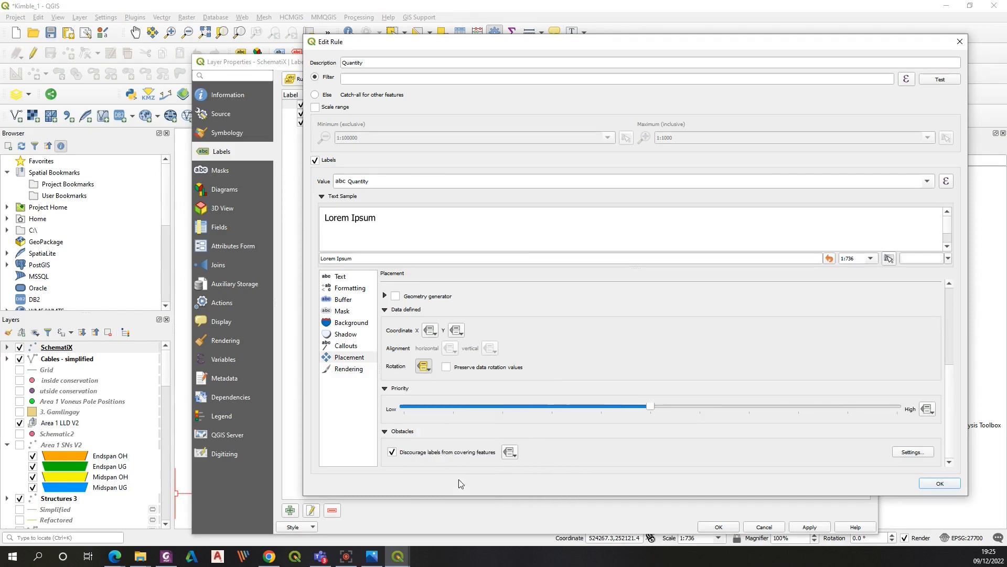
left_click_drag(400, 257, 466, 151)
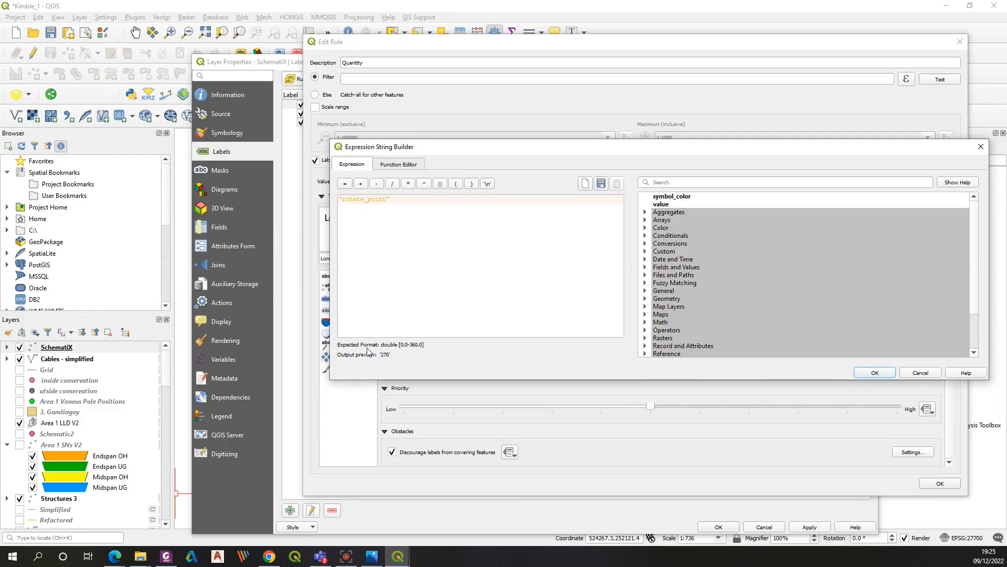
left_click(921, 372)
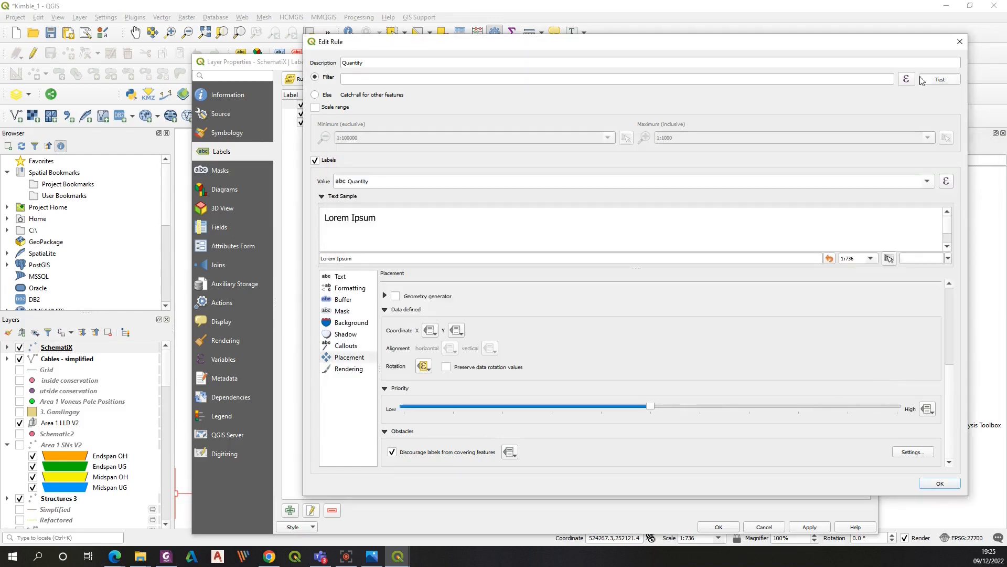
left_click(959, 42)
left_click(870, 62)
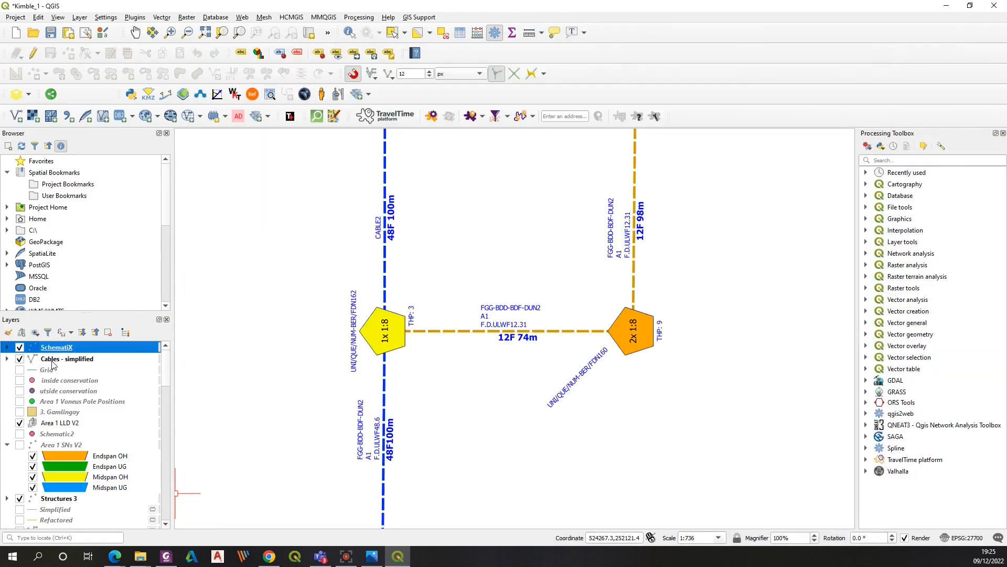
Open the SchematiX attribute table and scroll across to the rotate_point, rotate_label and config fields
right_click(62, 349)
left_click(79, 203)
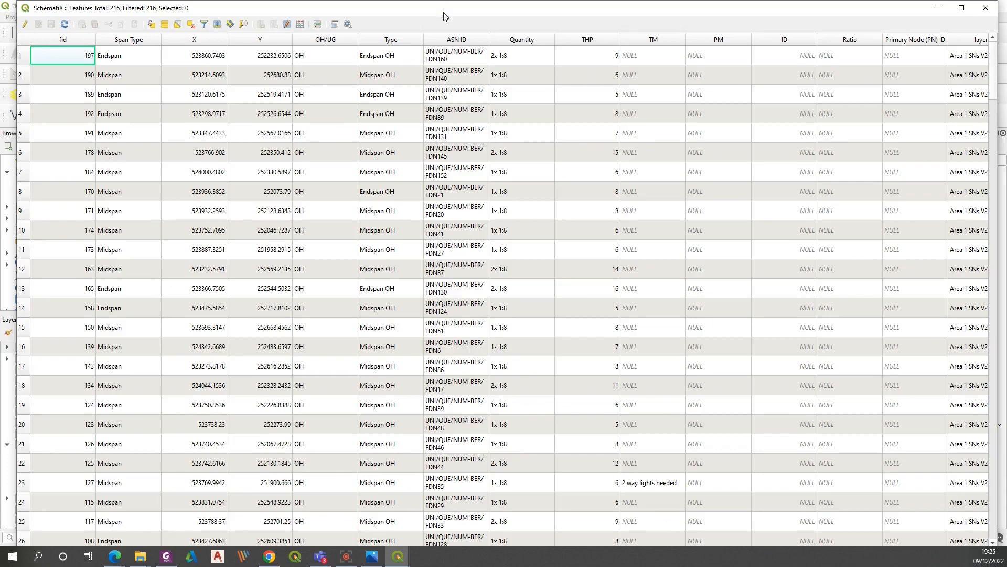
left_click_drag(453, 5, 498, 19)
left_click_drag(543, 513, 939, 511)
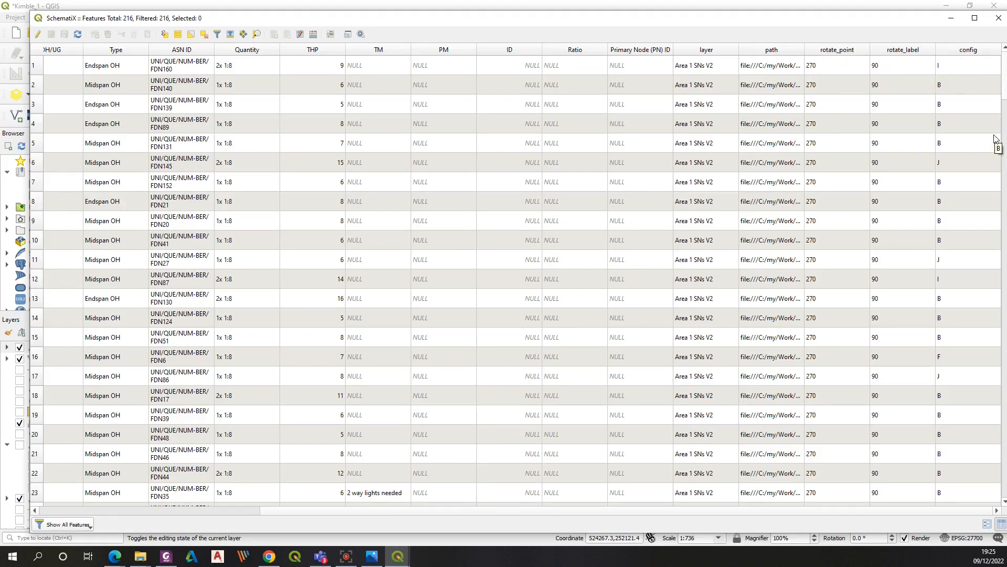
View the SLD schematic pattern image for reference, then close the attribute table
left_click(372, 557)
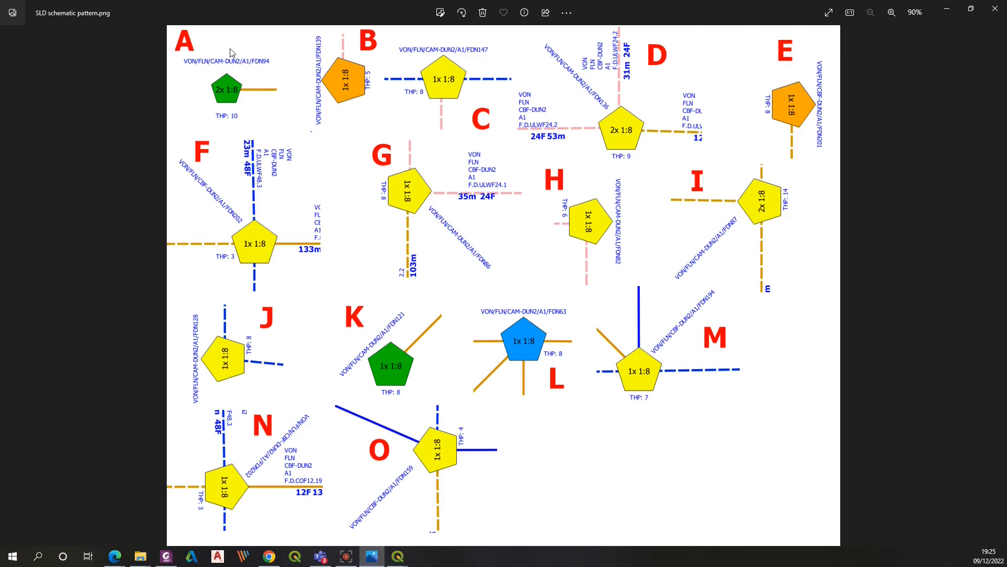
left_click(947, 10)
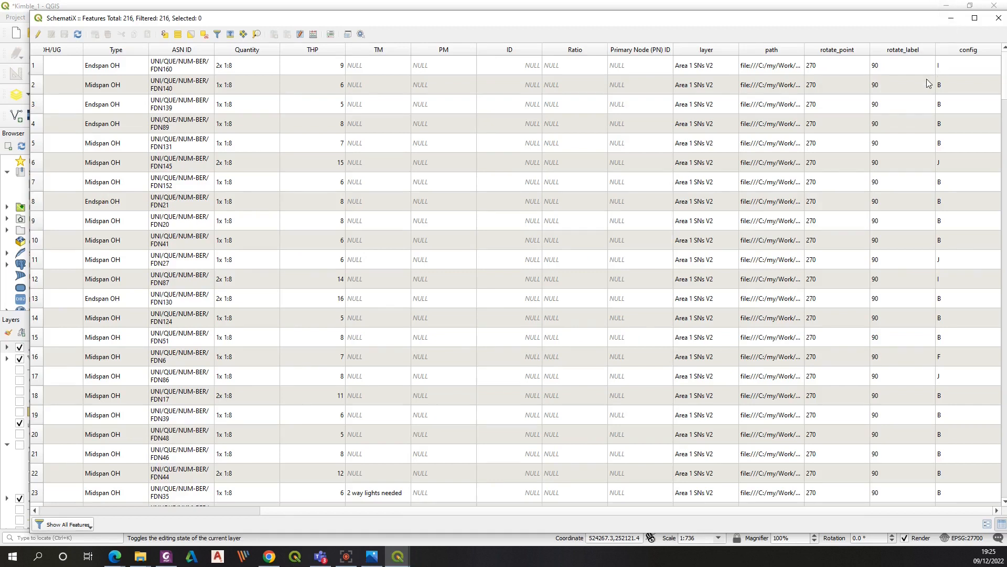
left_click_drag(1004, 83, 1002, 60)
left_click(951, 17)
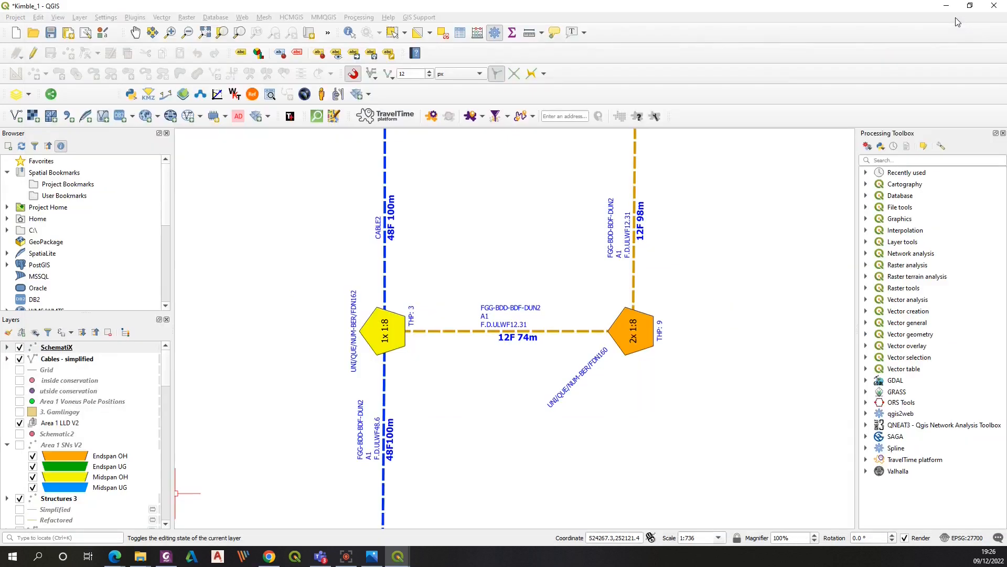
Reopen the SchematiX labelling rules and review the Quantity rule's placement rotation expression and rendering settings
right_click(50, 350)
left_click(78, 315)
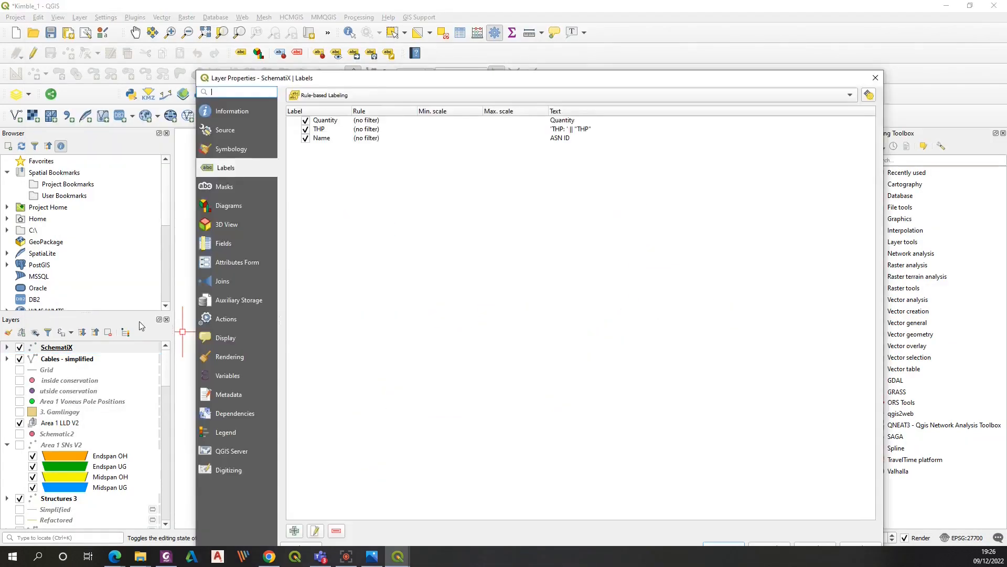
left_click(357, 163)
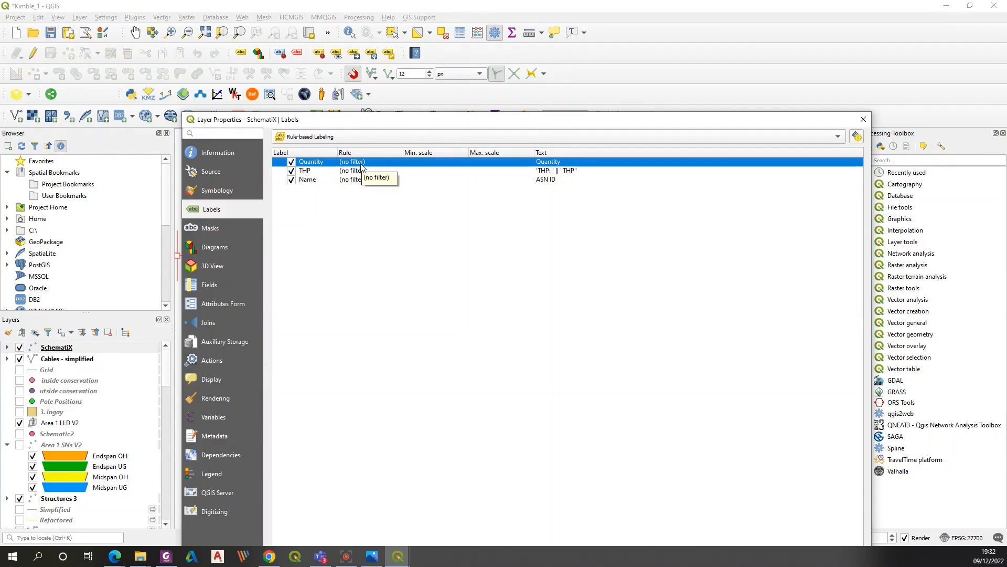
double_click(361, 167)
left_click(351, 391)
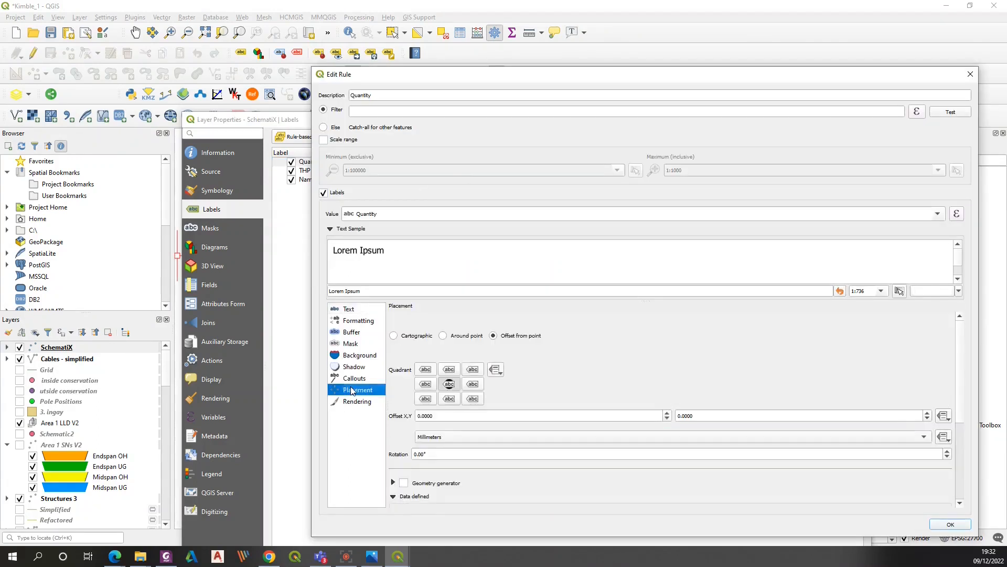
scroll(516, 408, "down", 5)
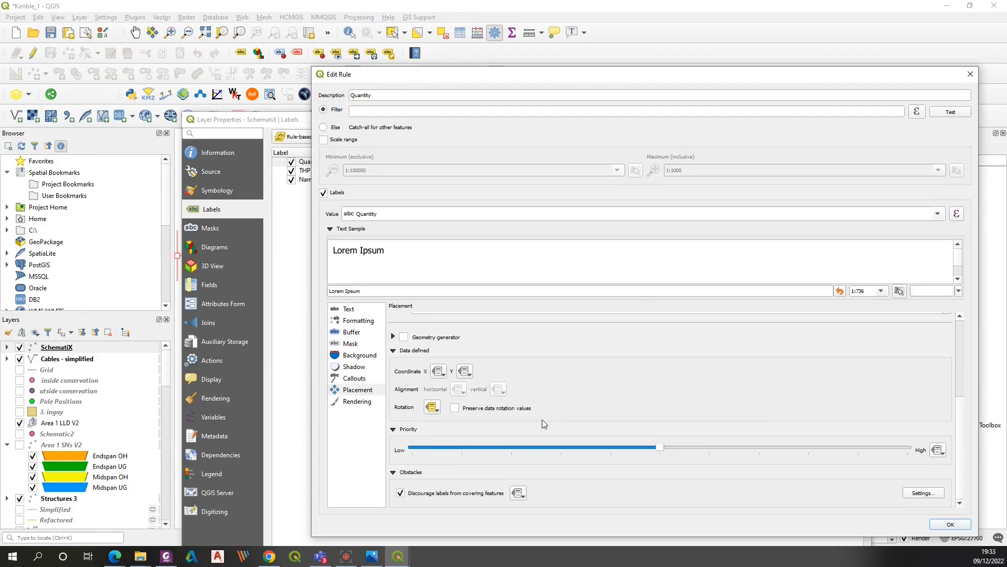
left_click(431, 409)
left_click(449, 518)
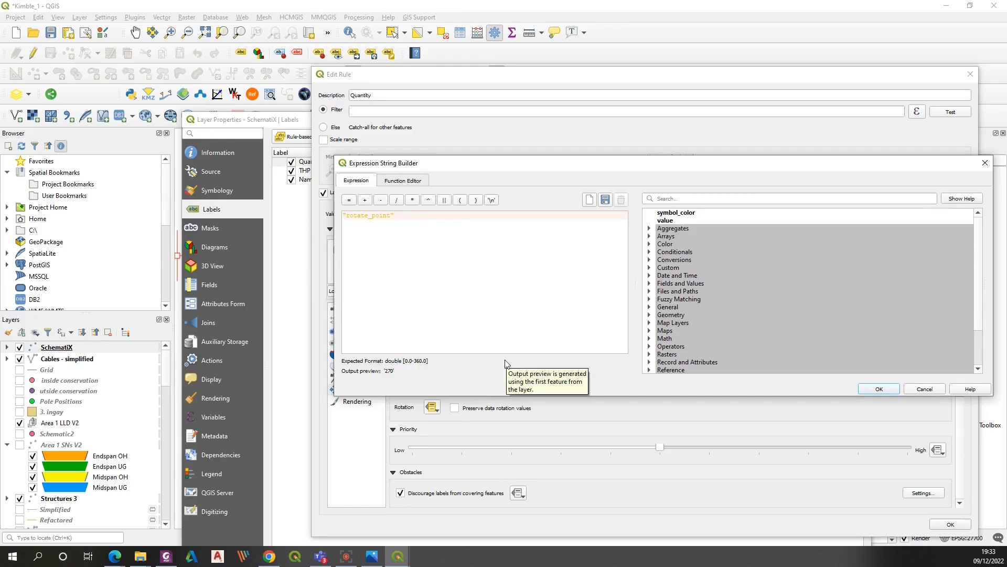
left_click(890, 392)
scroll(965, 389, "down", 6)
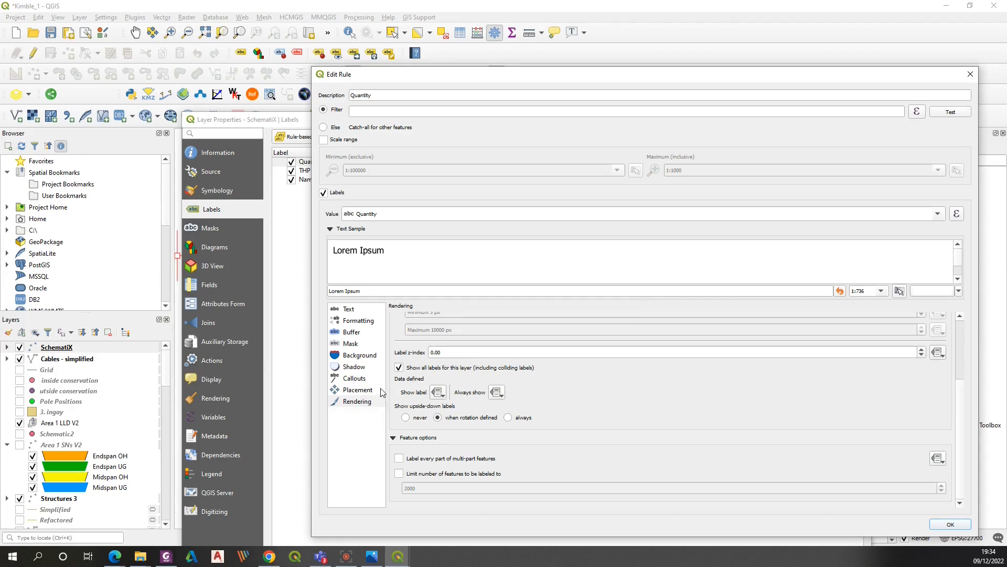
left_click(357, 390)
key("Escape")
Open the THP label rule's data-defined quadrant expression and read through its rotate_label and config cases
double_click(321, 172)
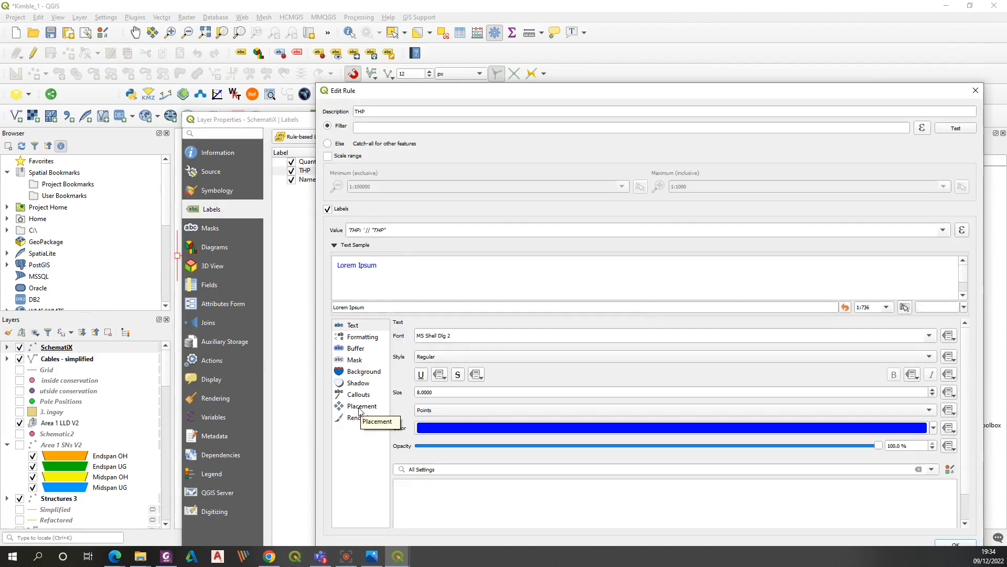
left_click(361, 407)
left_click_drag(844, 93, 686, 27)
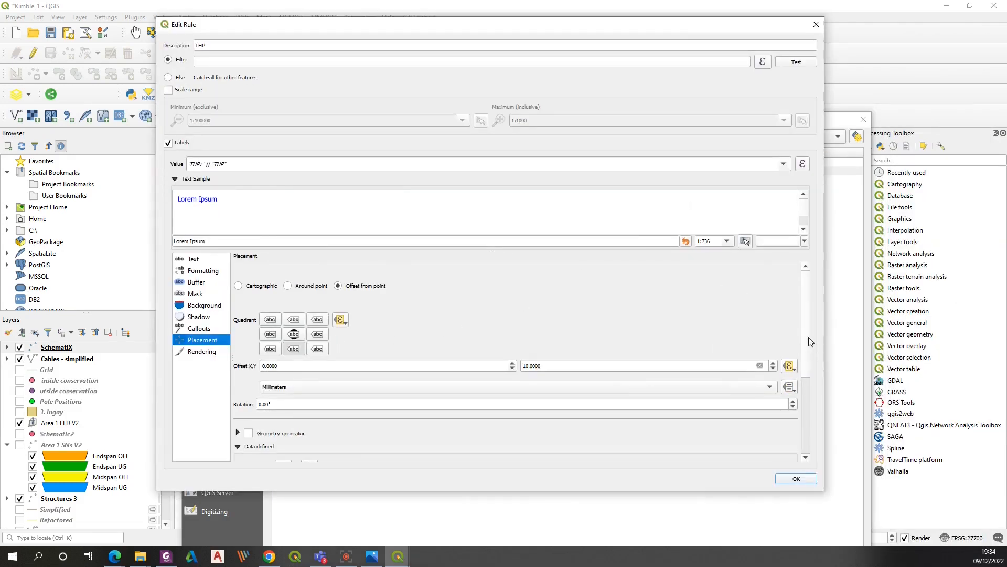
scroll(808, 341, "down", 1)
left_click(340, 314)
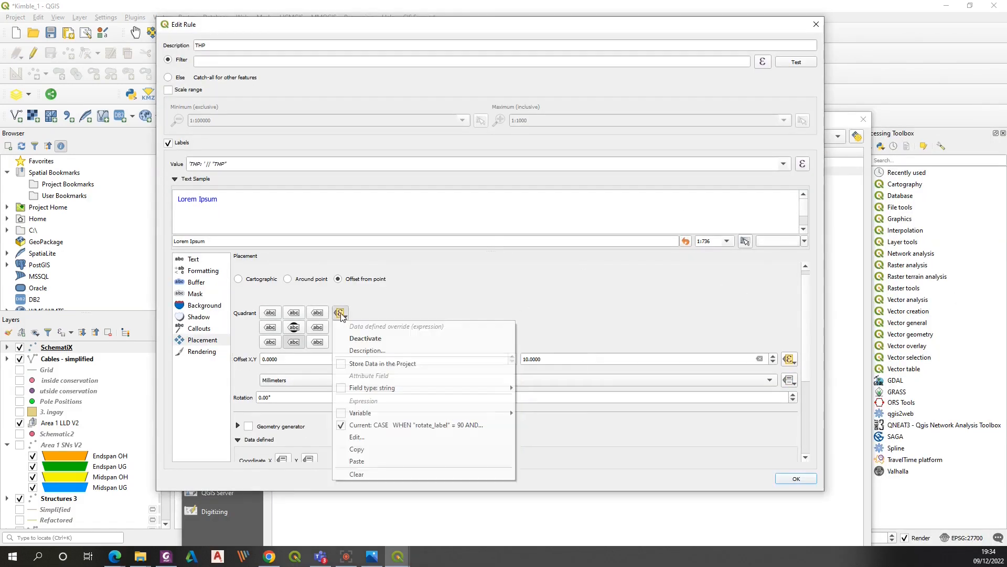
left_click(366, 437)
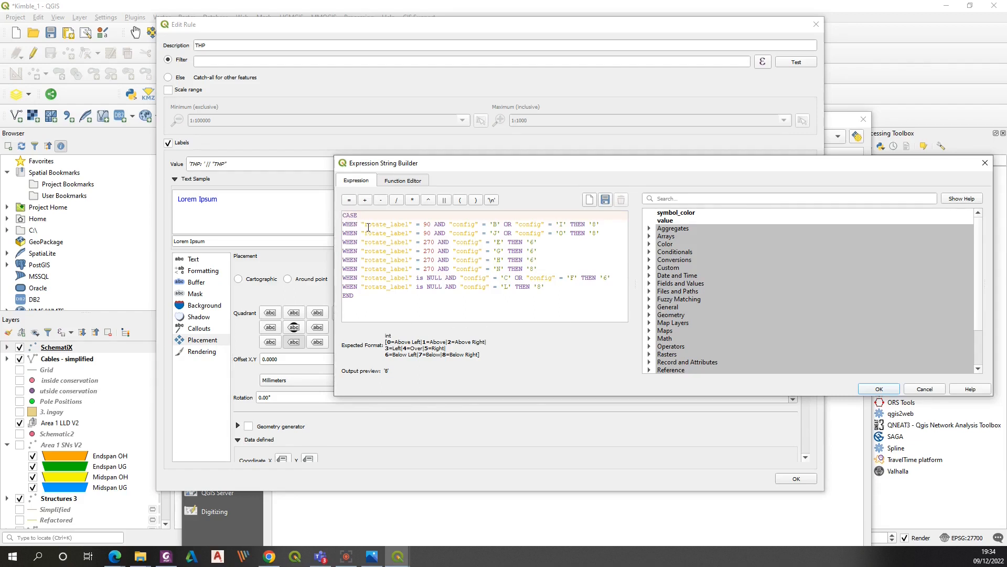
left_click_drag(366, 226, 408, 223)
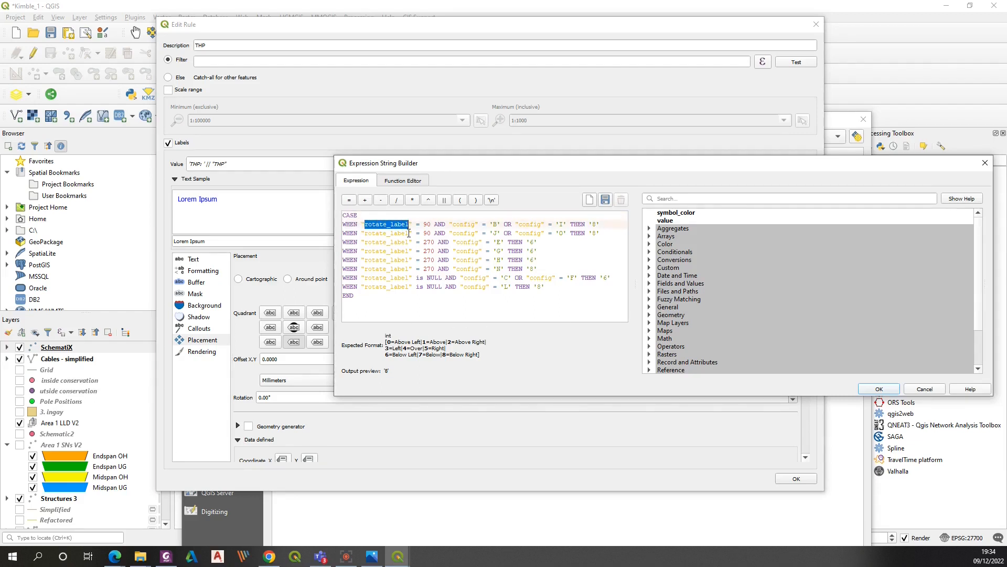
left_click_drag(454, 224, 592, 224)
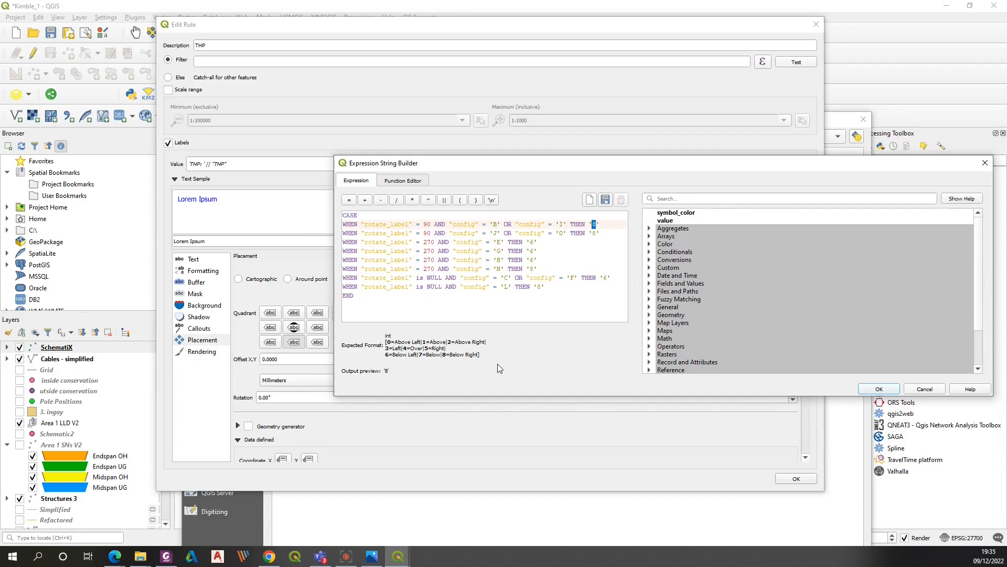
Compare the quadrant cases against the SLD schematic pattern image, then close the expression builder
left_click(377, 556)
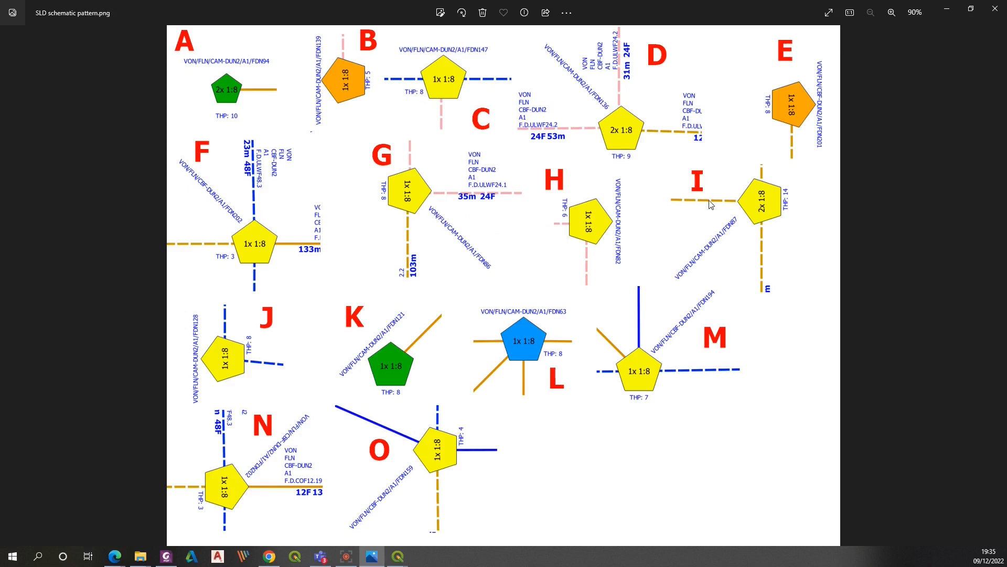
left_click(954, 10)
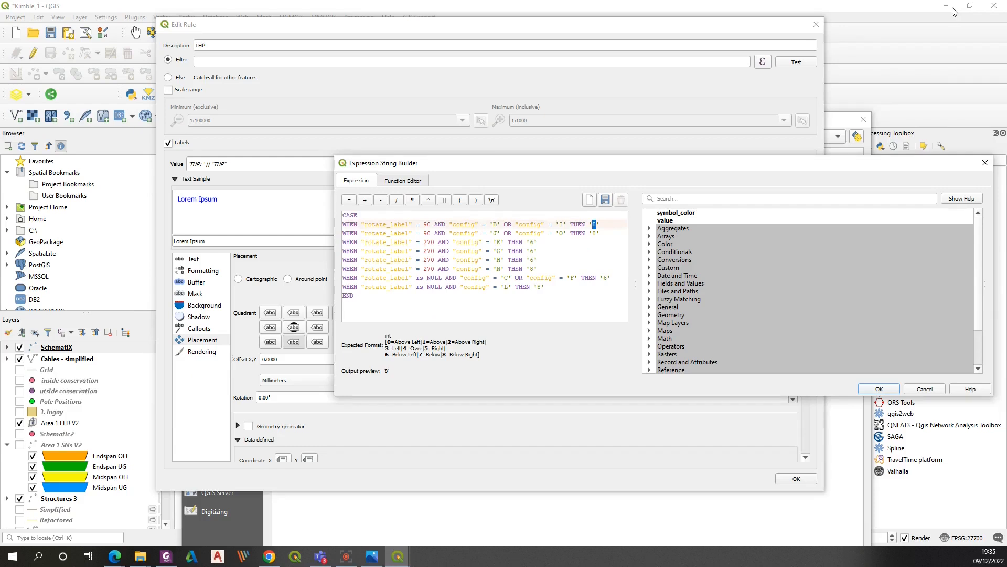
key("alt+Tab")
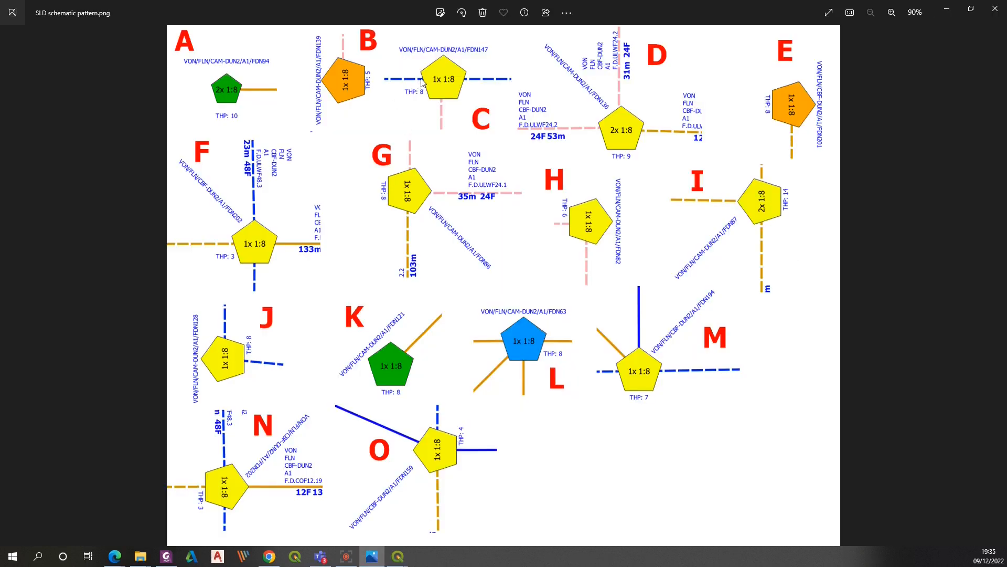
left_click(949, 9)
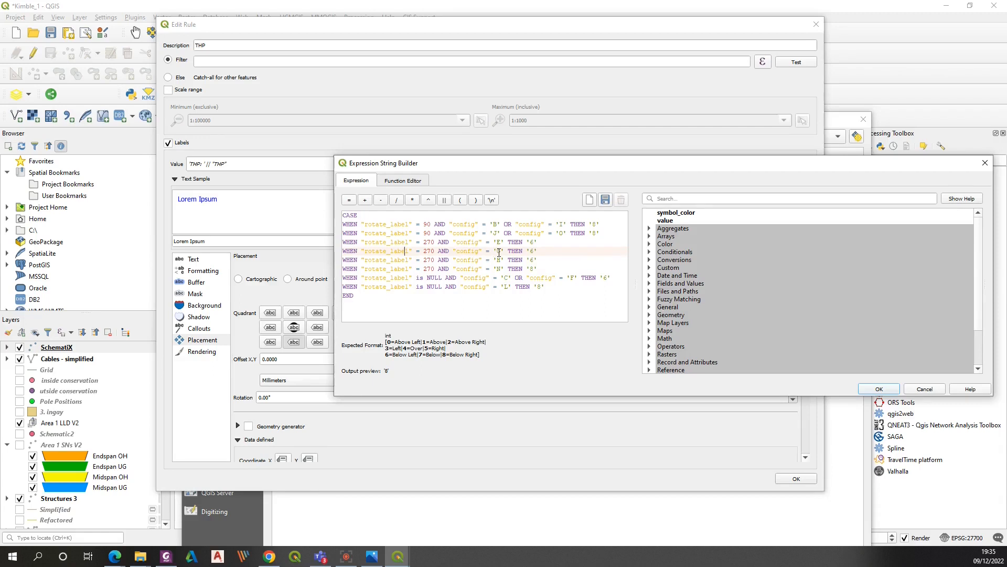
double_click(533, 251)
left_click(372, 556)
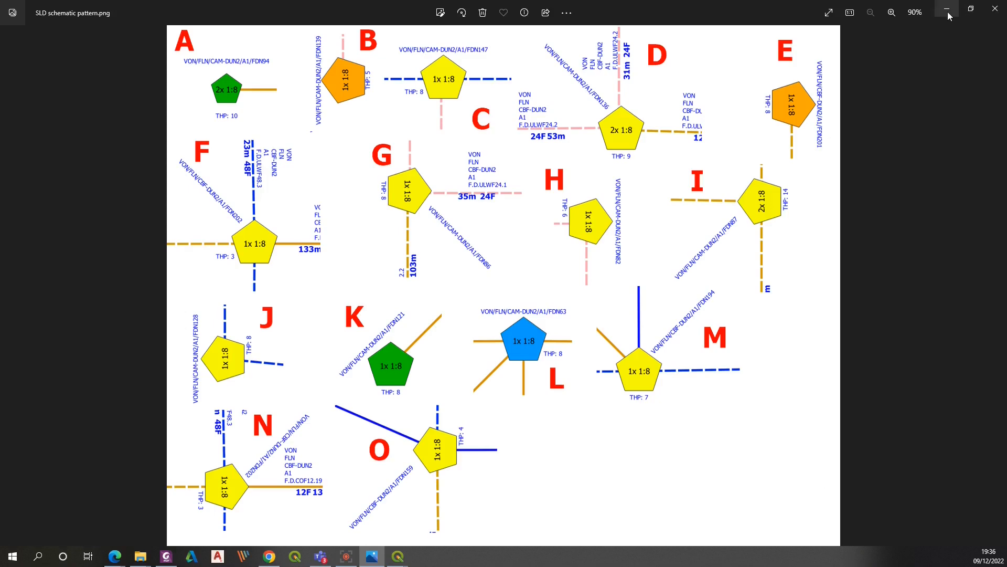
left_click(986, 14)
left_click(879, 389)
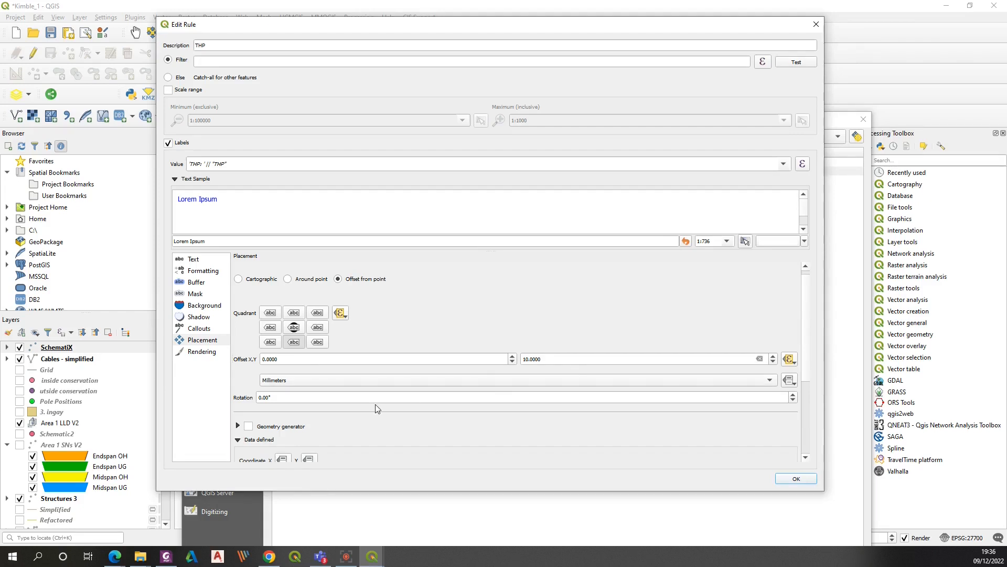
Review the THP label's data-defined offset expression, close the rule, and open the Name label rule
left_click(789, 360)
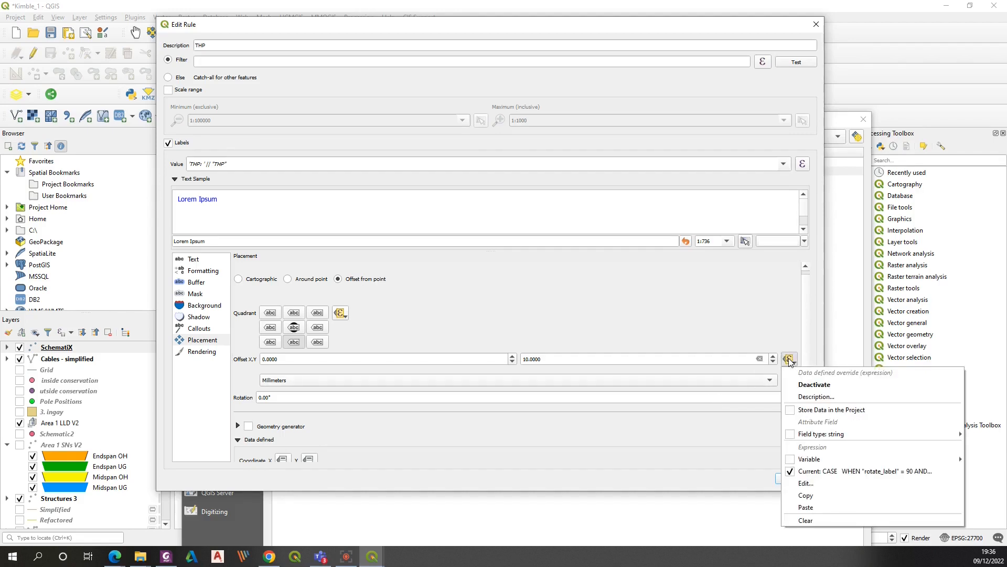
left_click(805, 483)
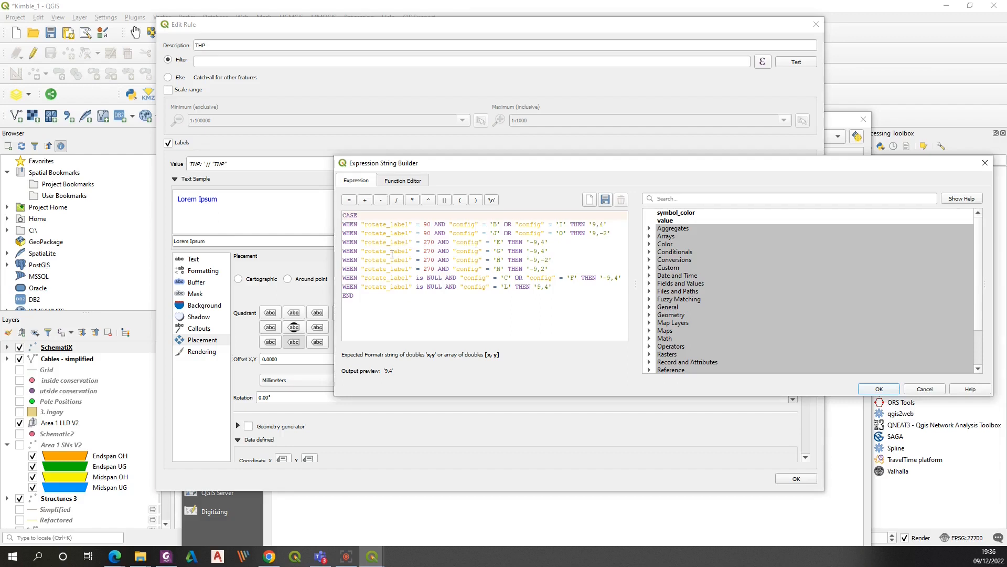
left_click_drag(543, 165, 467, 50)
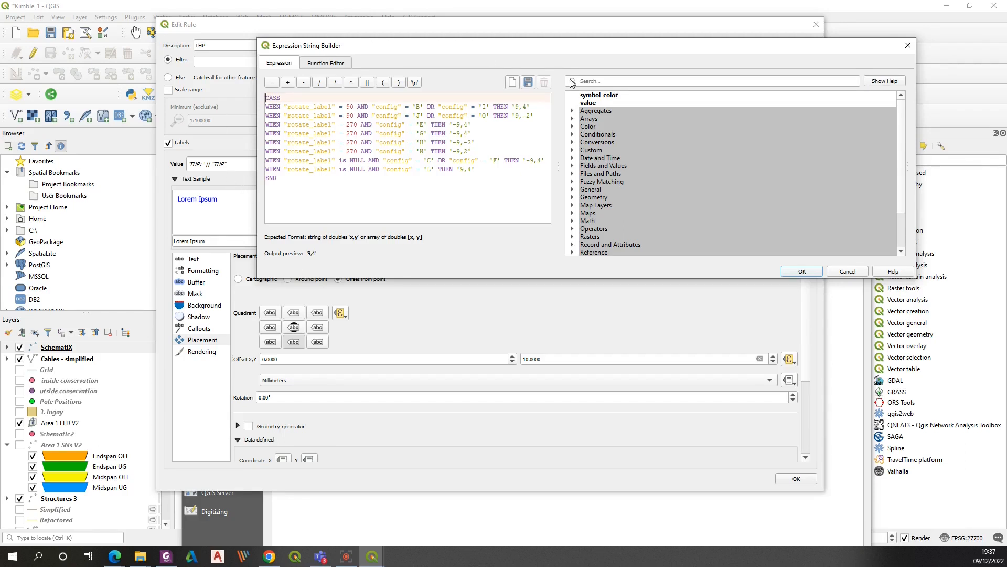
left_click(805, 270)
left_click(812, 26)
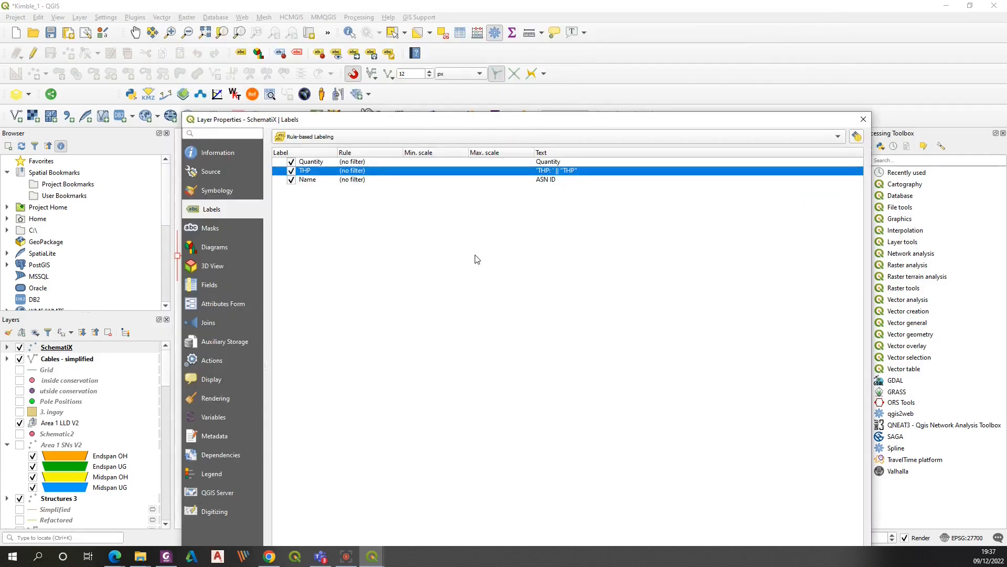
double_click(332, 180)
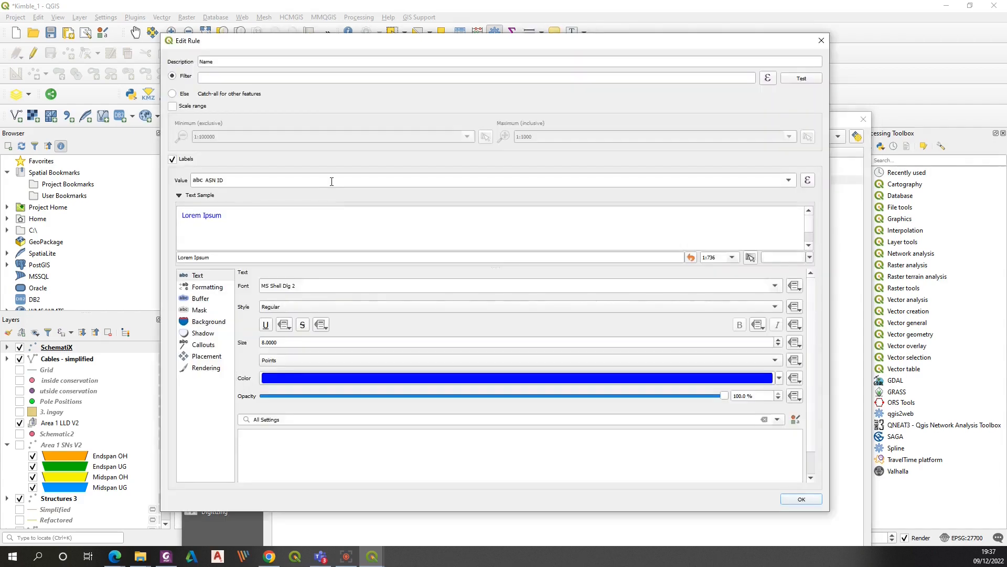
Open the Name label rule's placement settings and its data-defined quadrant expression, reading through the rotate_label cases
left_click(205, 358)
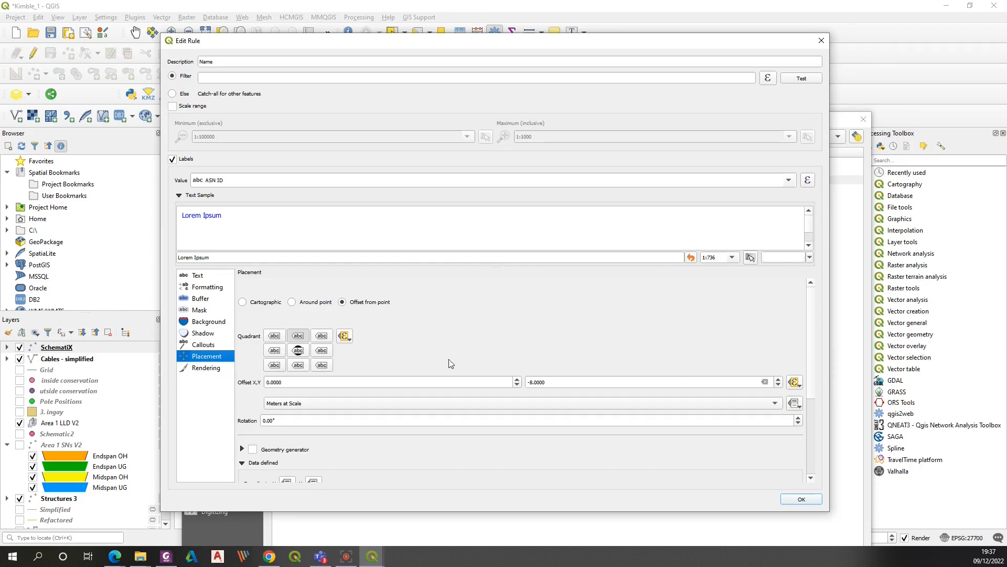
left_click(344, 336)
left_click(369, 458)
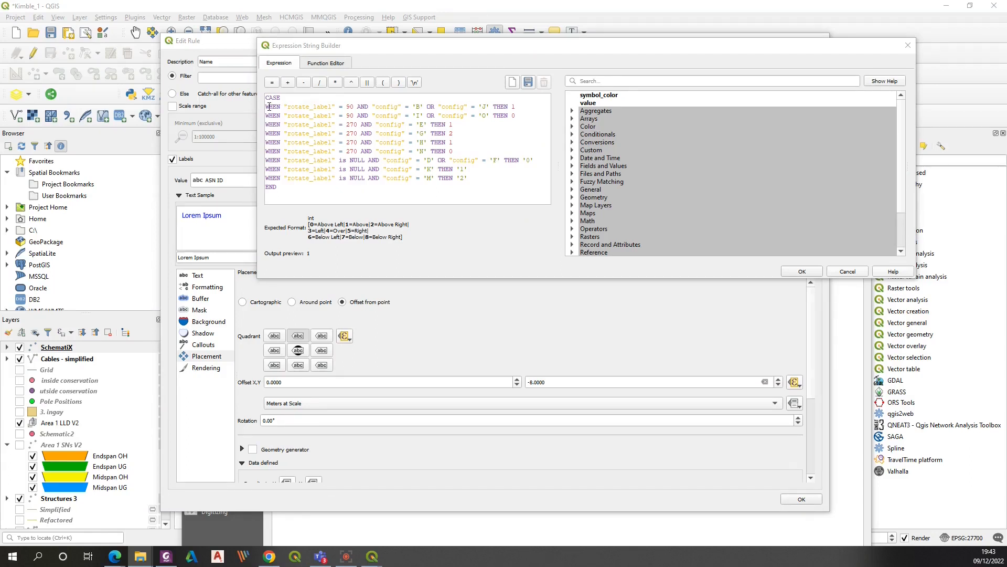
left_click_drag(285, 106, 333, 106)
double_click(350, 107)
double_click(418, 107)
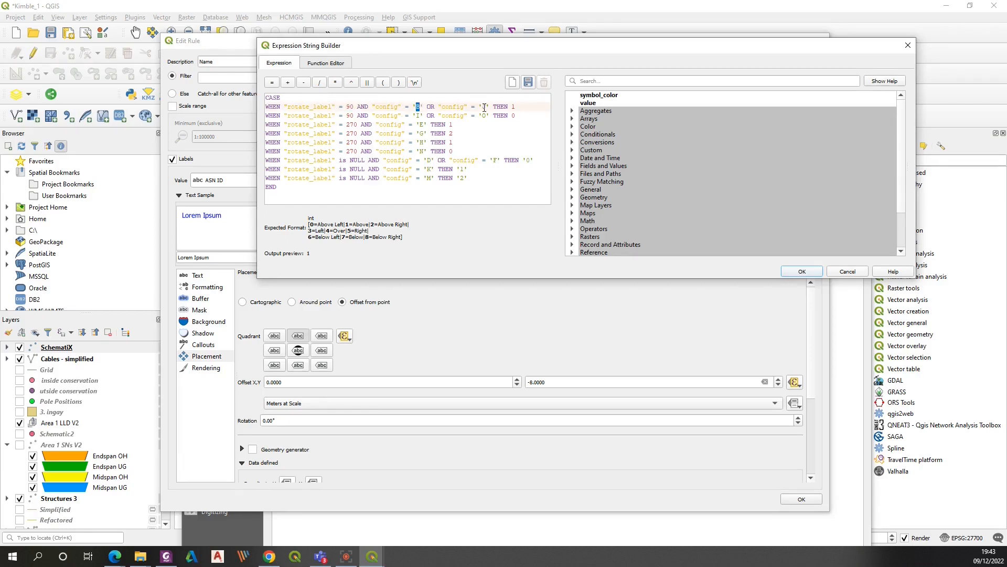
double_click(513, 107)
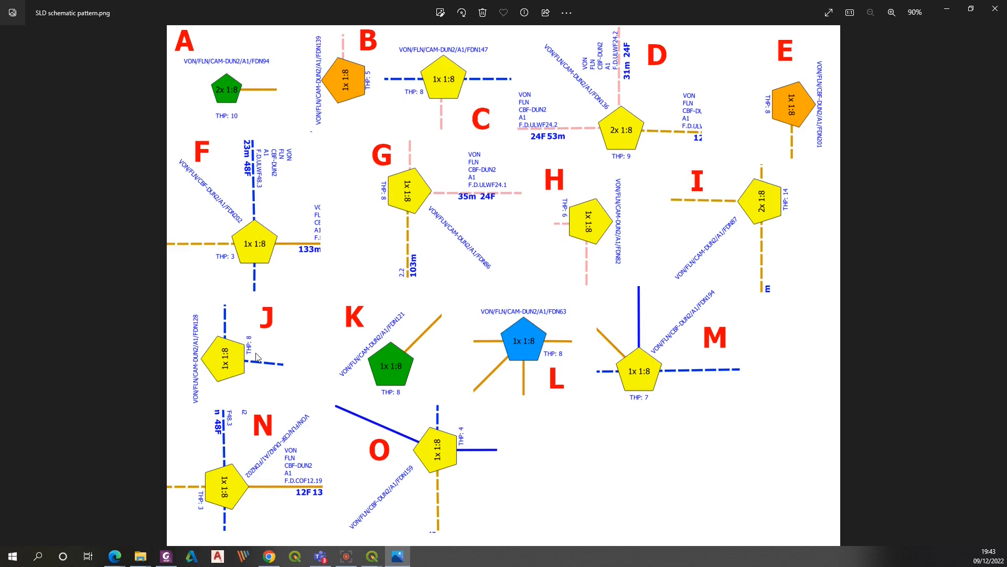
Check the Name label's quadrant cases against the SLD schematic pattern image and close the expression builder
left_click(944, 11)
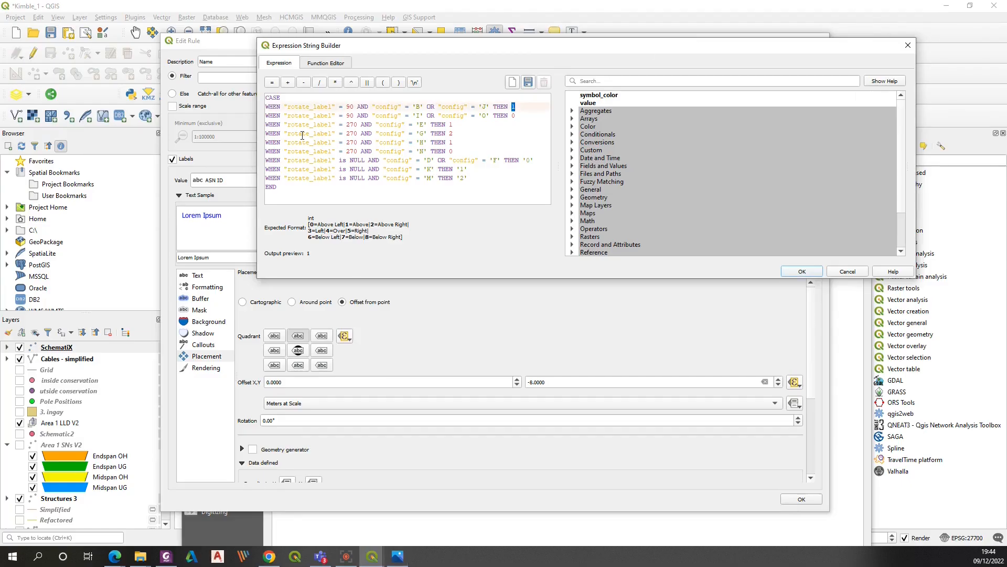
left_click(357, 115)
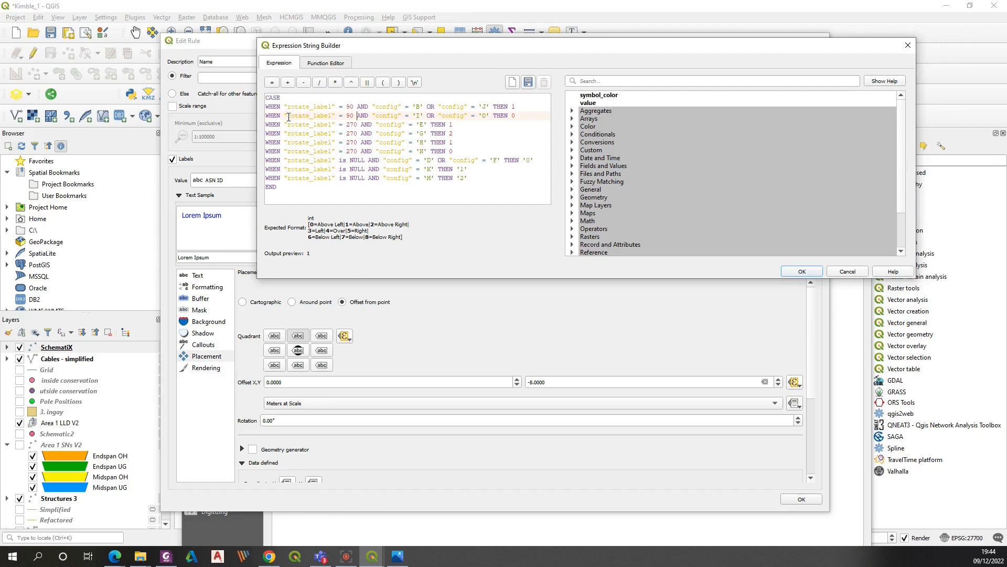
double_click(350, 116)
left_click(417, 116)
double_click(513, 115)
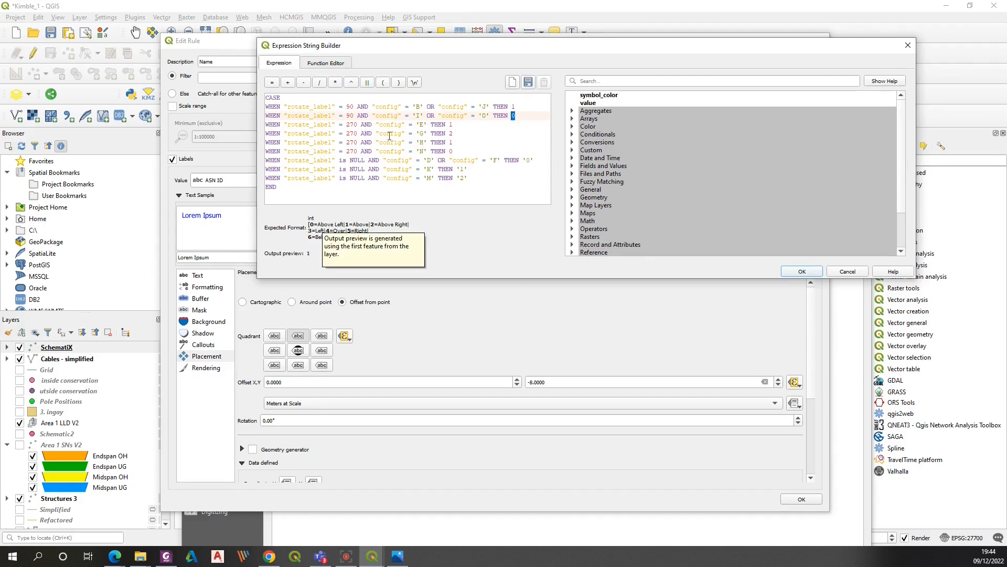
key("alt+Tab")
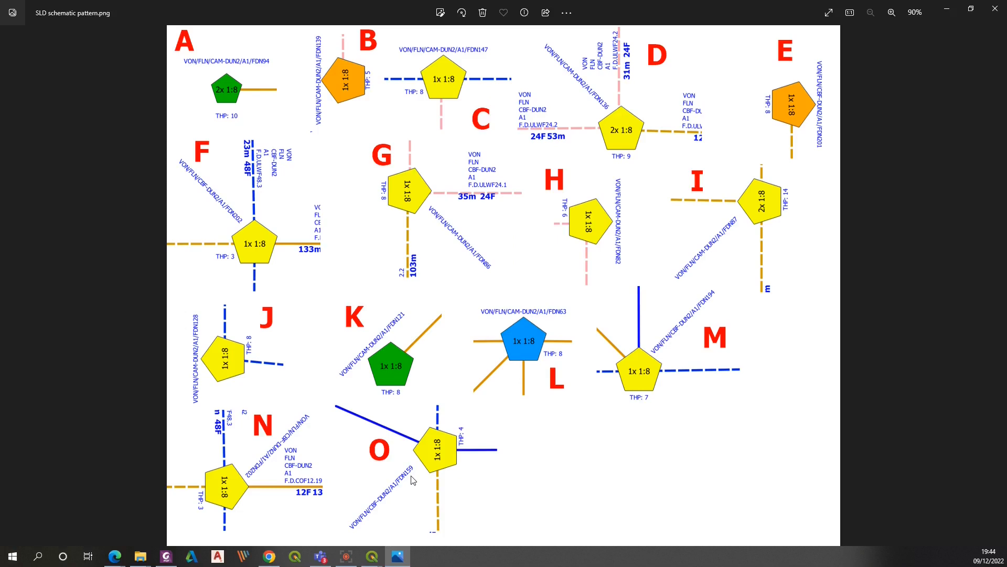
left_click(946, 8)
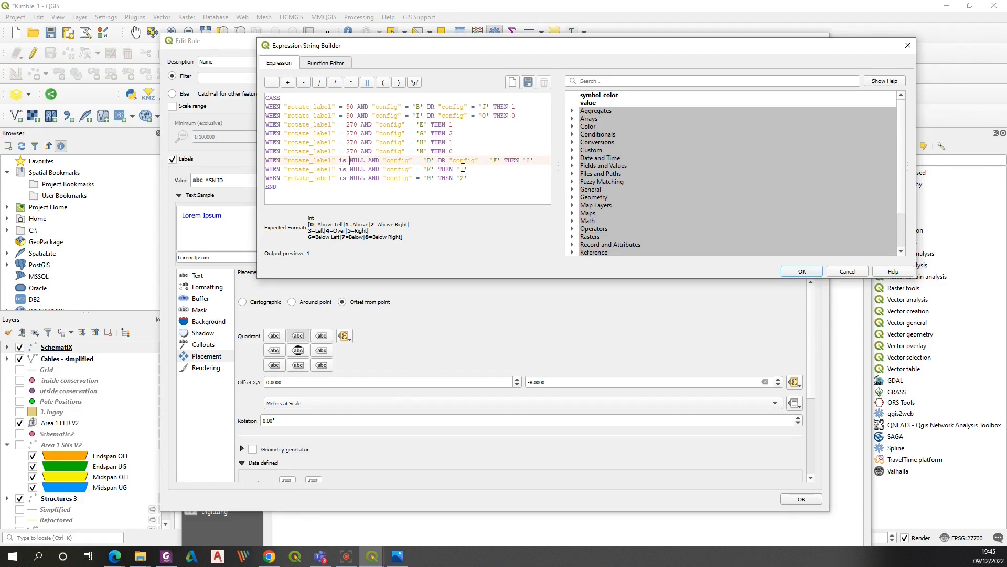
key("alt+Tab")
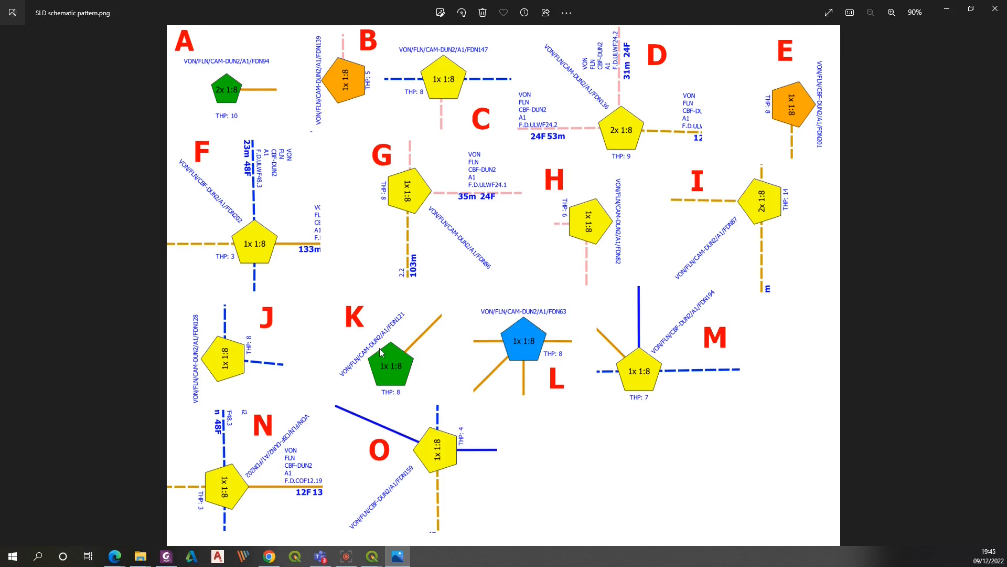
left_click(993, 7)
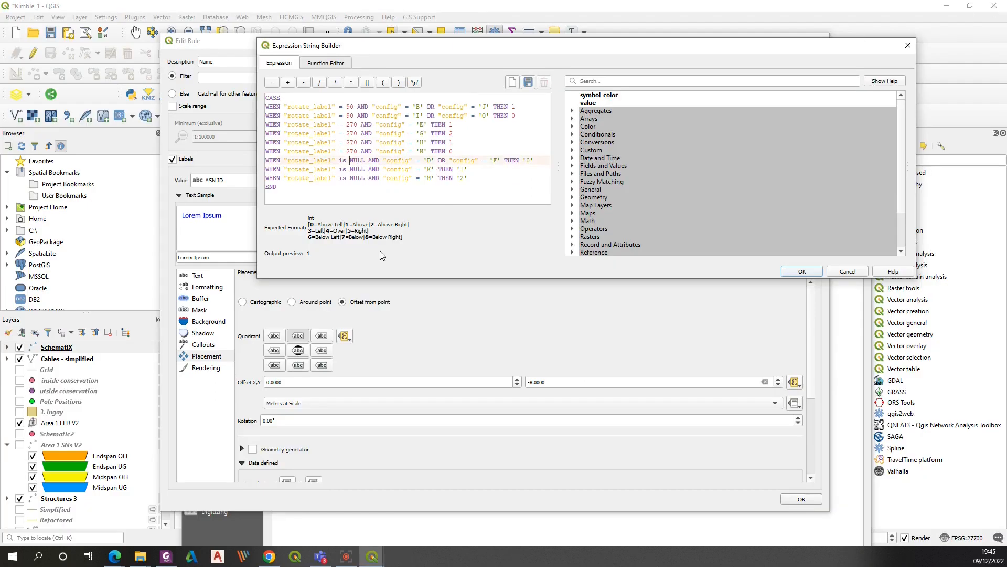
left_click(907, 39)
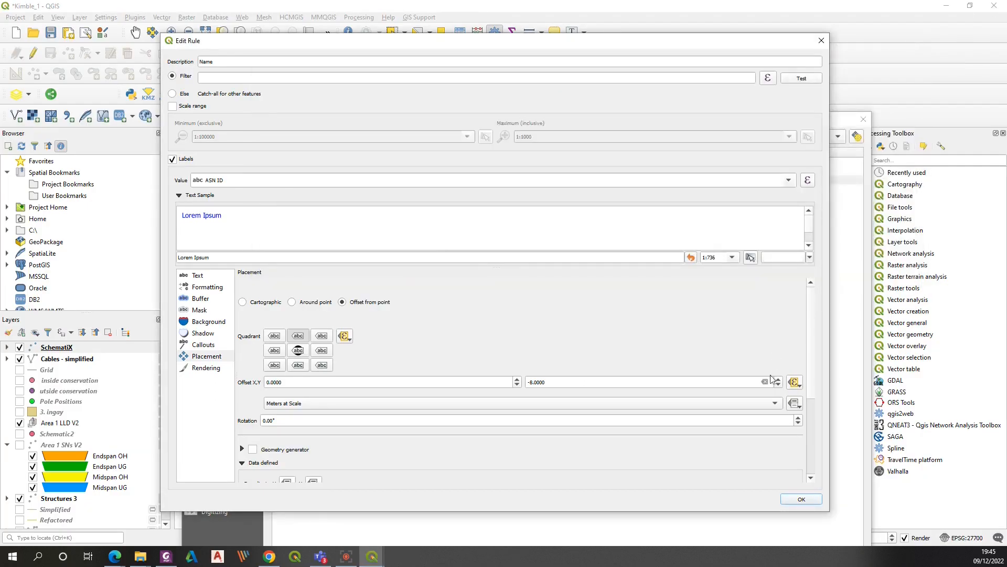
Open the Name label's data-defined offset expression, review its cases, and close it
left_click(793, 383)
left_click(808, 506)
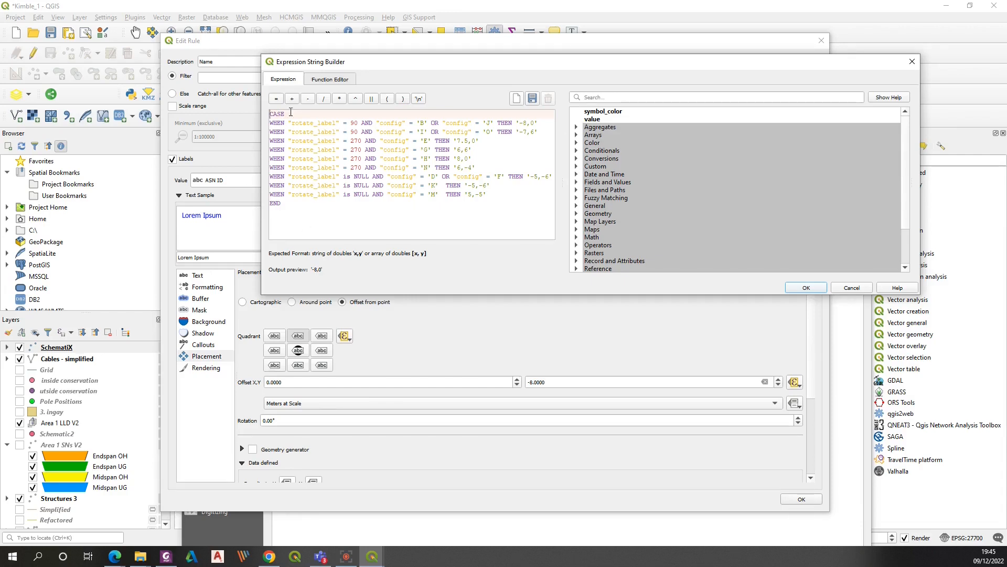
left_click(810, 288)
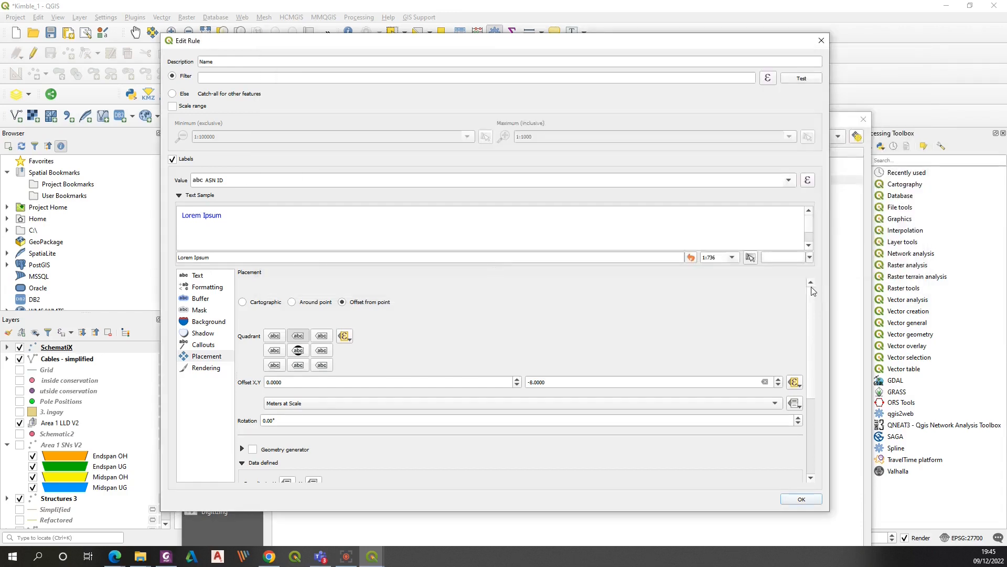
Open the Name label's data-defined rotation expression and read through its rotate_point cases
scroll(804, 392, "down", 5)
left_click(281, 383)
left_click(295, 505)
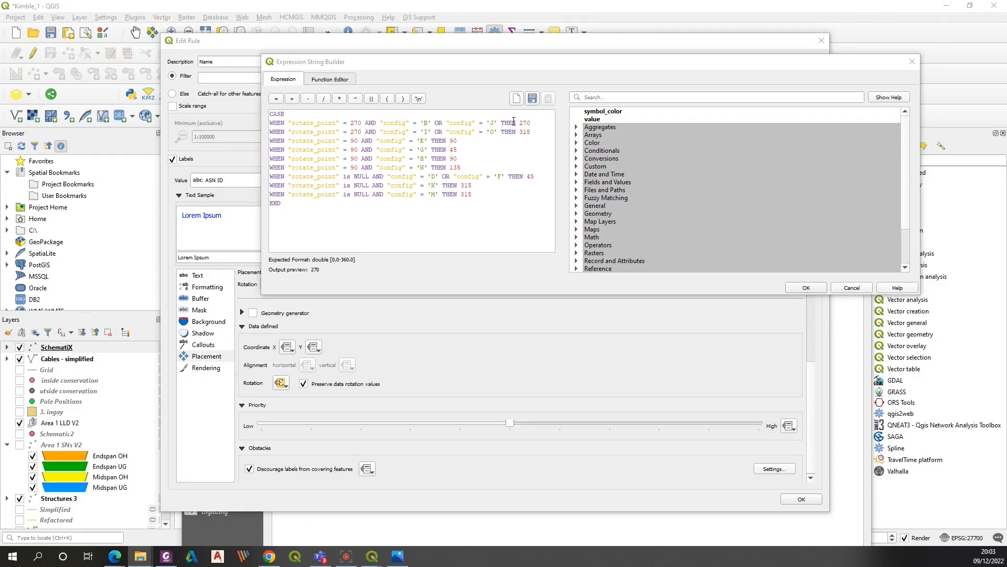
left_click_drag(519, 123, 532, 124)
left_click(533, 145)
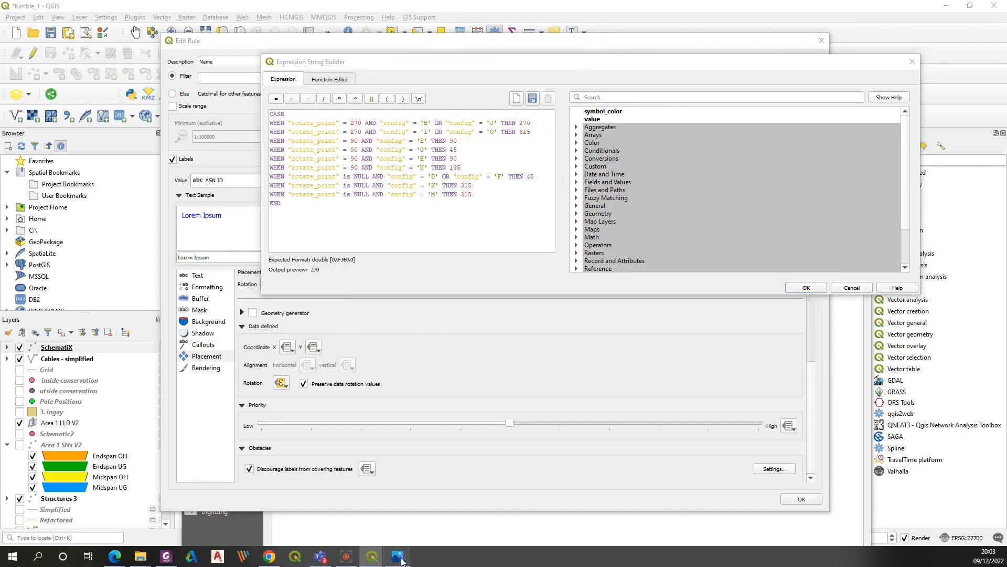
left_click(397, 556)
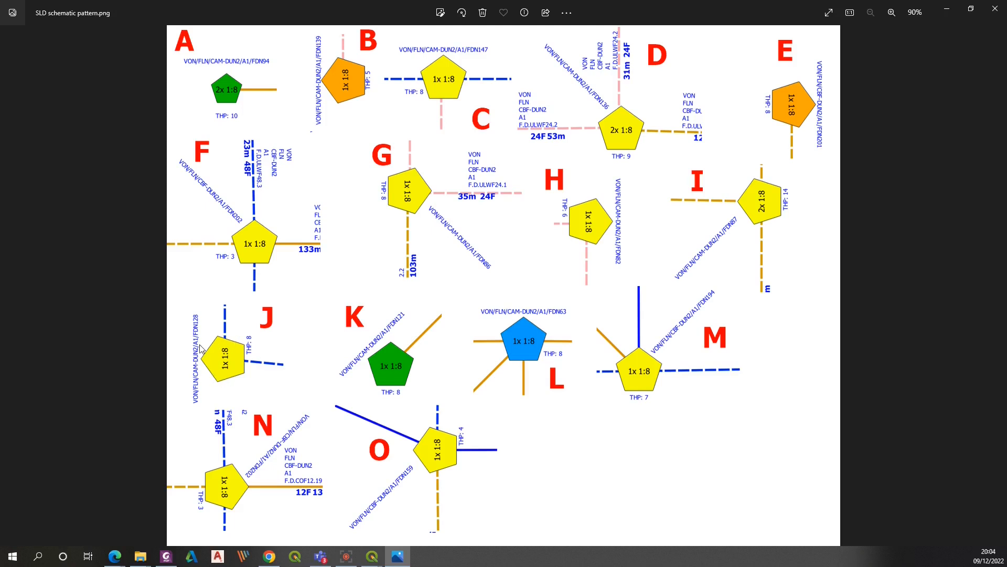
Compare the rotation expression's config cases against the SLD schematic pattern image
key("alt+Tab")
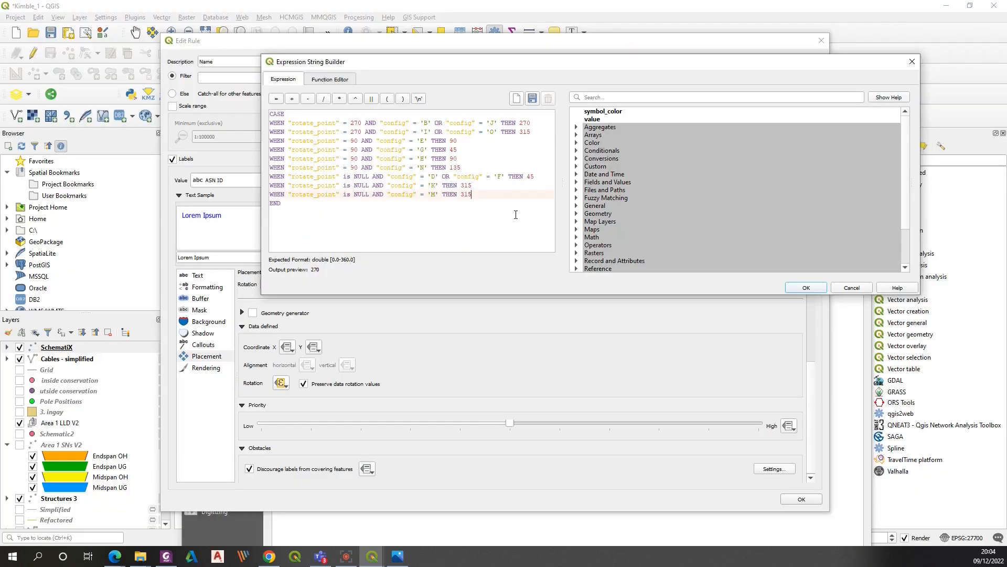
left_click(303, 159)
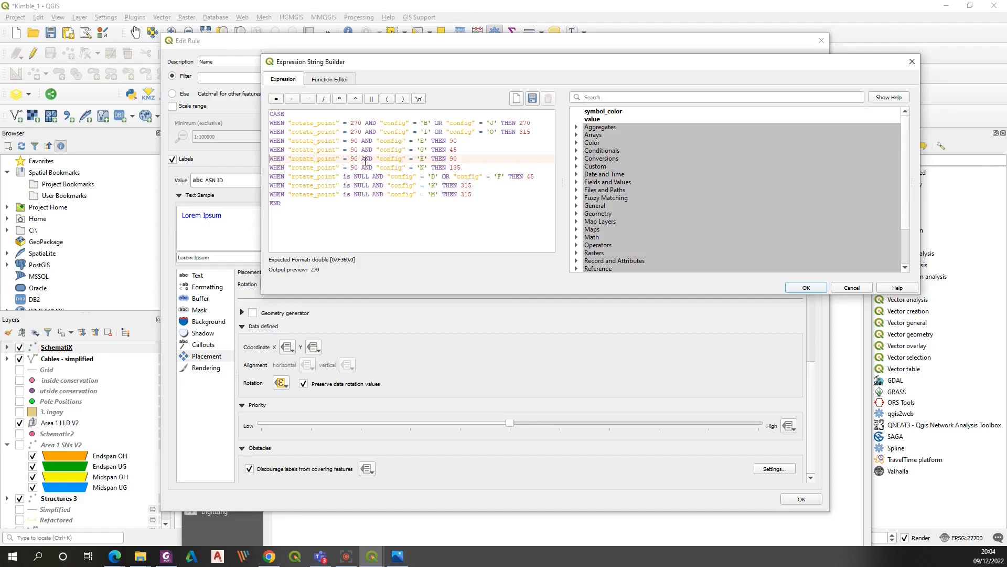
double_click(454, 159)
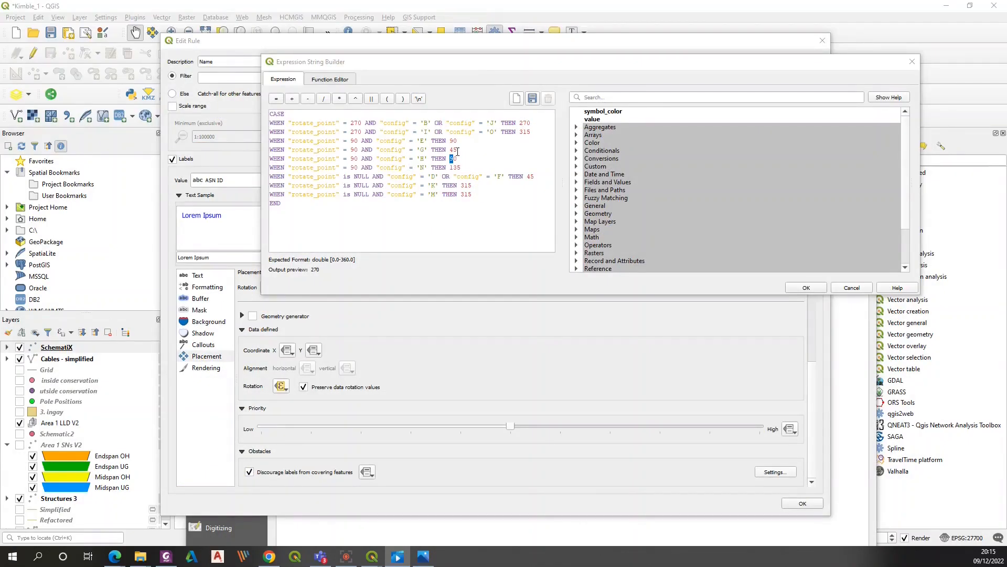
left_click(454, 150)
double_click(452, 150)
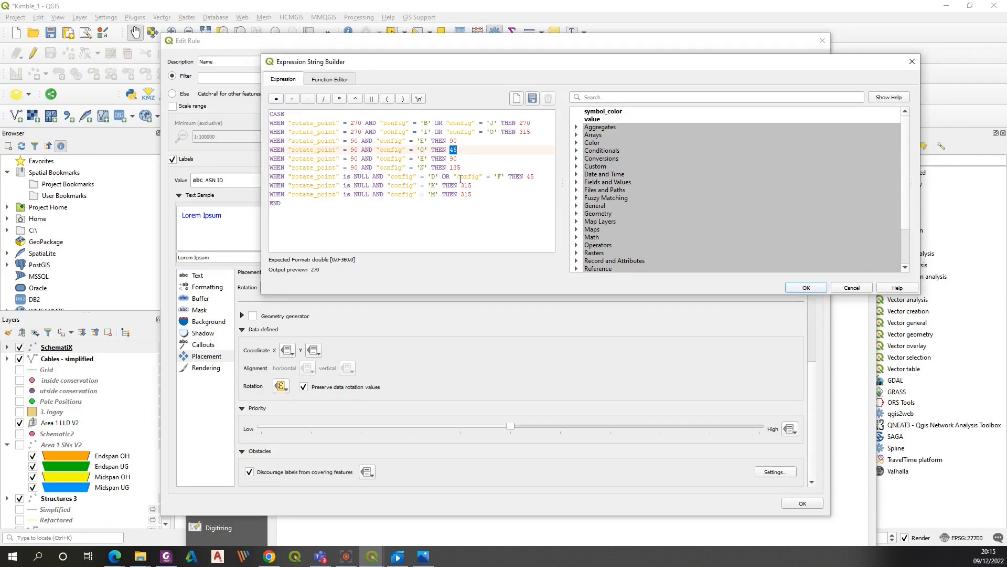
left_click(426, 557)
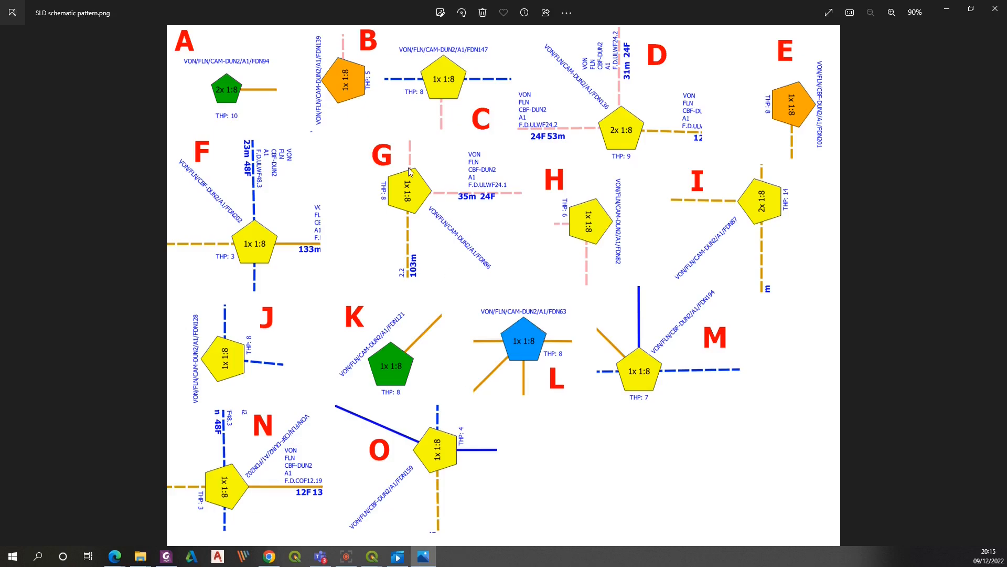
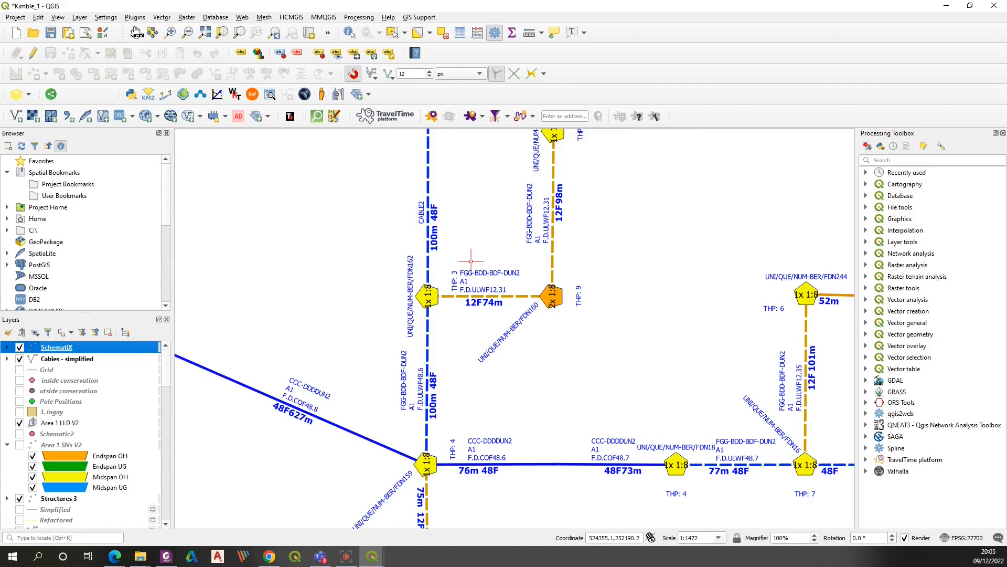
Pan across the schematic map to inspect node positions and label placement
left_click(135, 32)
left_click_drag(571, 411, 291, 301)
left_click_drag(520, 315, 476, 359)
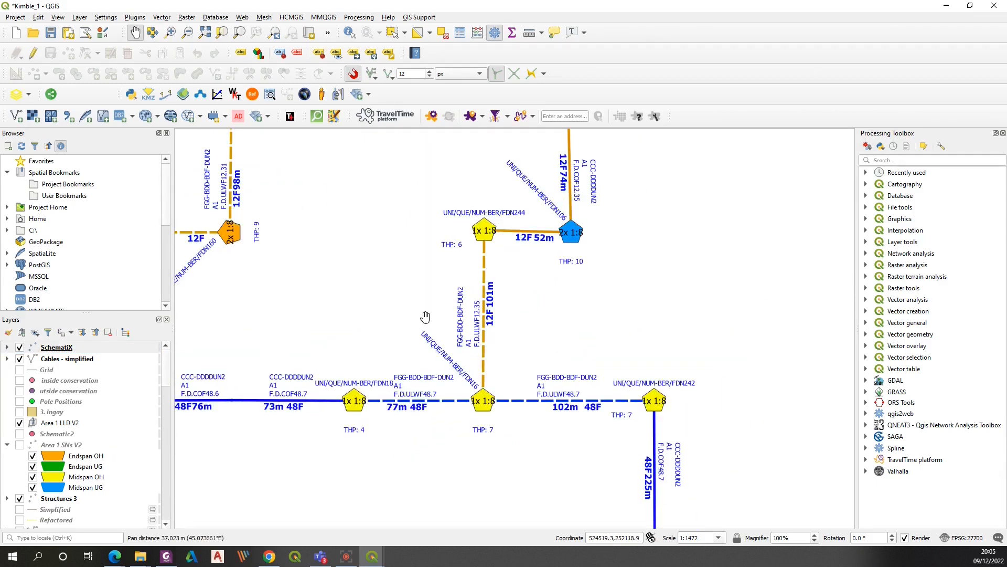
left_click_drag(426, 427, 581, 309)
left_click_drag(358, 280, 572, 294)
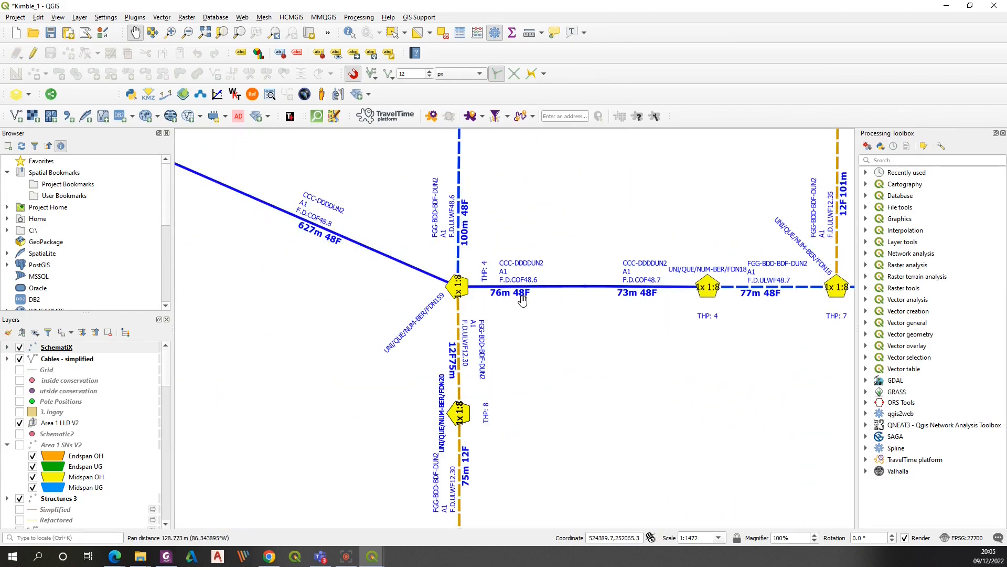
left_click_drag(406, 227, 523, 301)
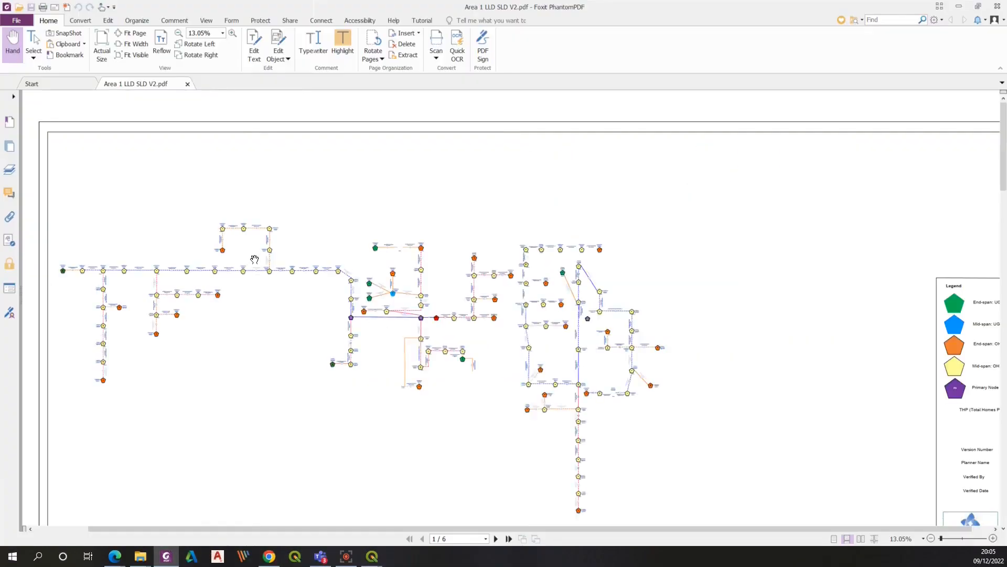
Review the Area 1 LLD SLD V2 pattern PDF, then return to the map
scroll(254, 259, "up", 3, "ctrl")
left_click(993, 539)
left_click_drag(1003, 149, 1003, 149)
left_click_drag(293, 529, 320, 556)
left_click_drag(234, 531, 548, 546)
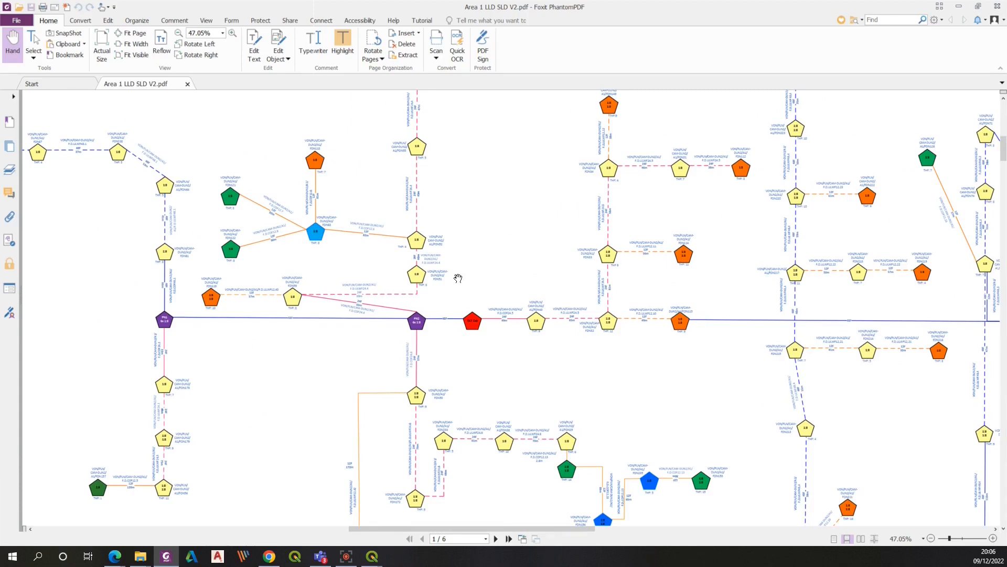
left_click(959, 7)
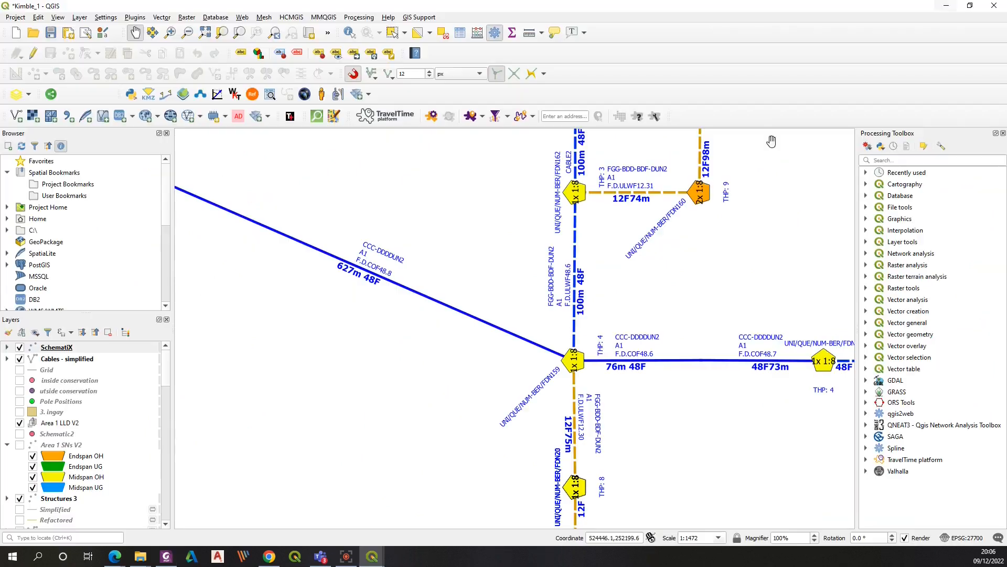
Set the map scale to 1:1800 and pan across the schematic, checking labels against the pattern
left_click_drag(639, 276, 587, 329)
left_click_drag(700, 536, 685, 534)
type("1800")
key("Return")
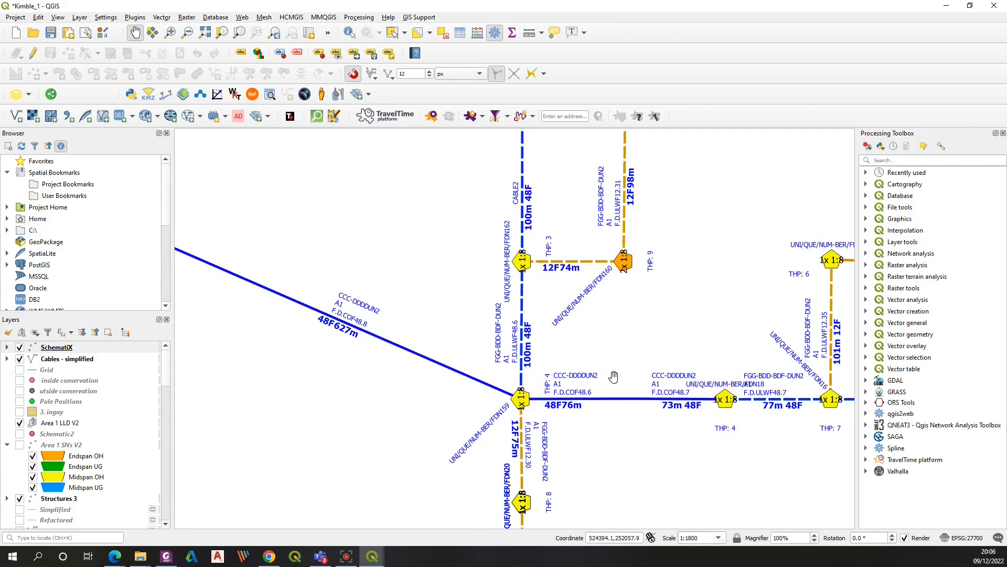
left_click_drag(698, 225, 470, 431)
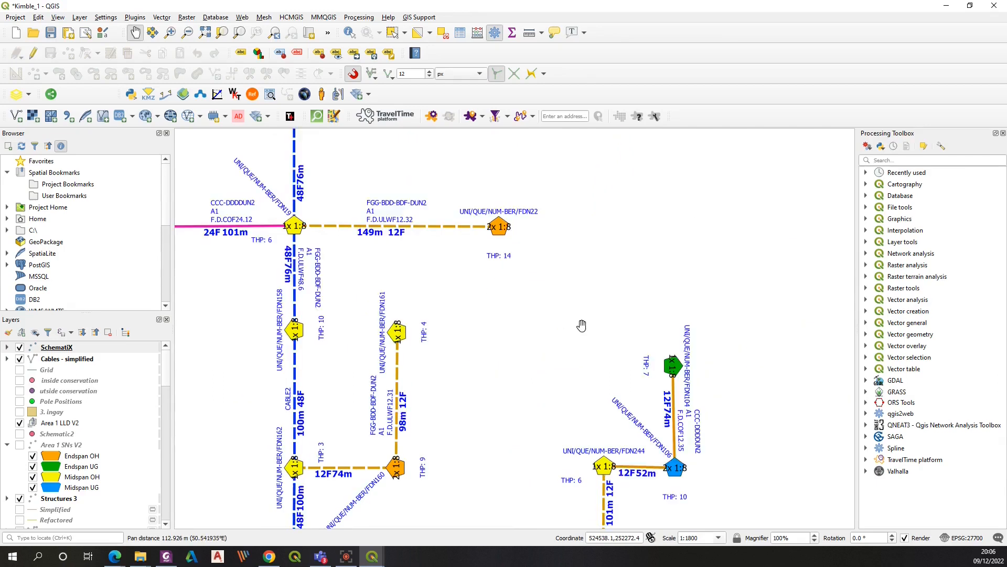
left_click_drag(386, 209, 607, 328)
left_click_drag(338, 234, 590, 340)
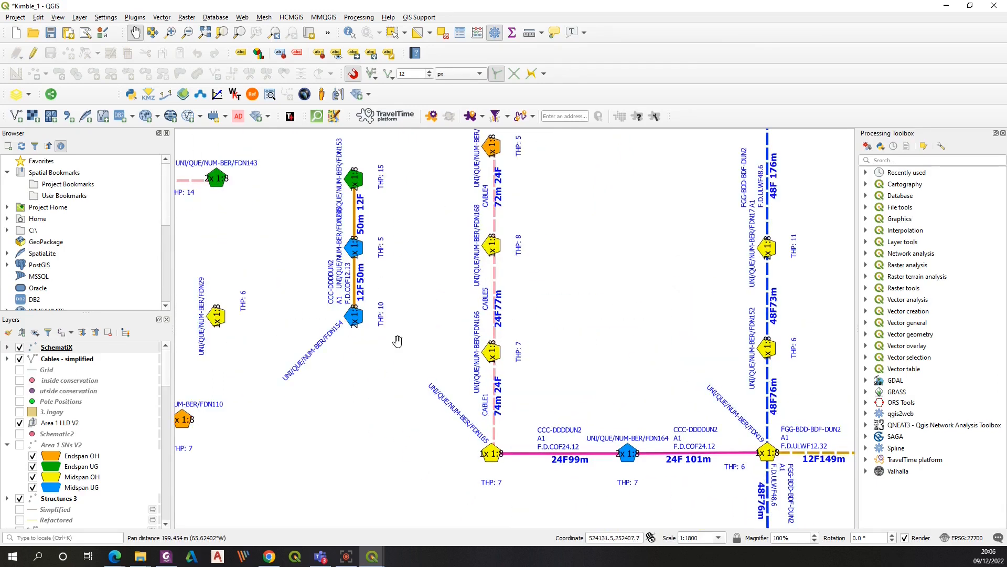
left_click_drag(398, 340, 590, 352)
left_click_drag(244, 308, 553, 235)
left_click_drag(395, 286, 594, 329)
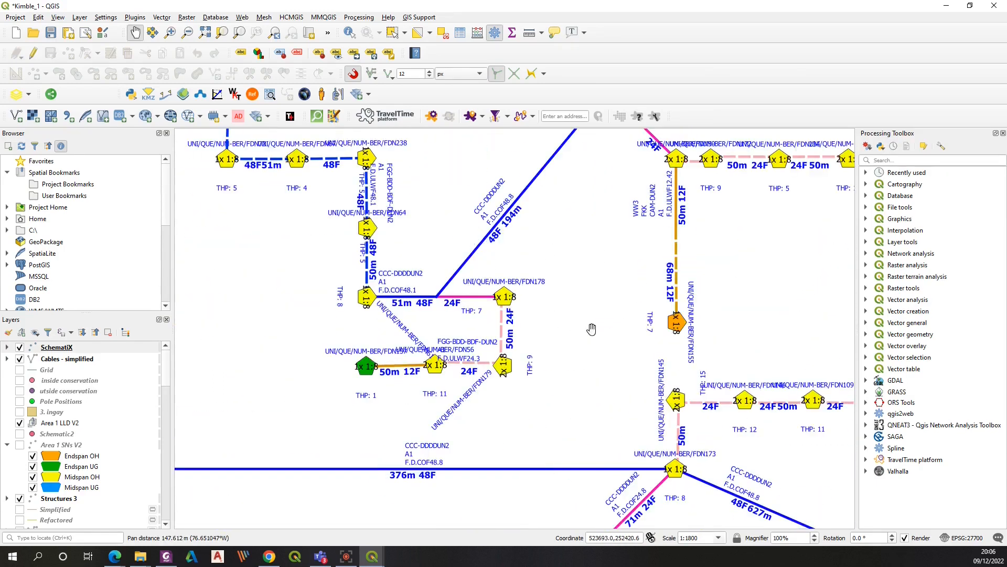
Pan through the central schematic around the OLT cabinet to inspect cable and node labels
left_click_drag(393, 221, 471, 319)
left_click_drag(374, 177, 461, 281)
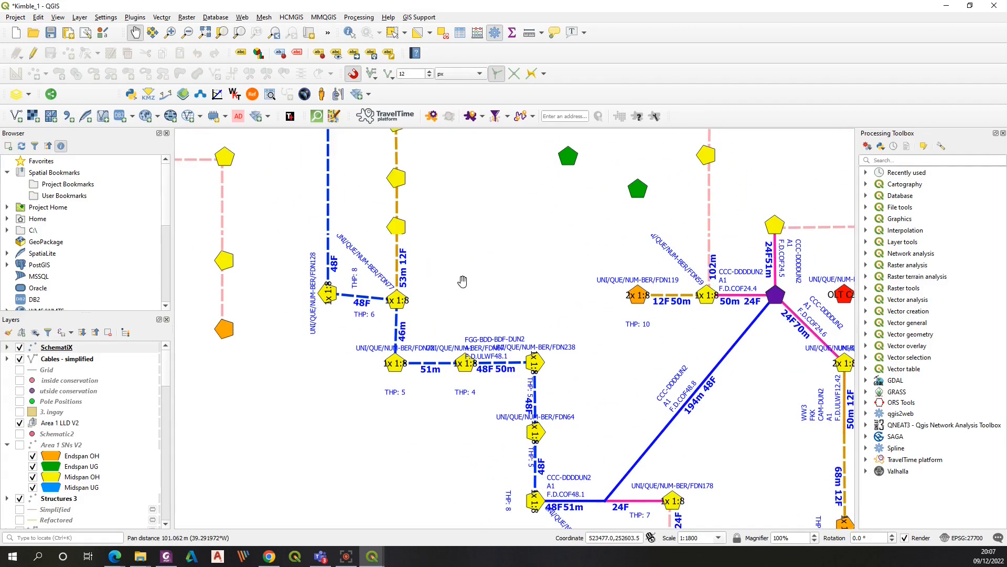
left_click_drag(558, 249, 347, 361)
left_click_drag(306, 286, 275, 356)
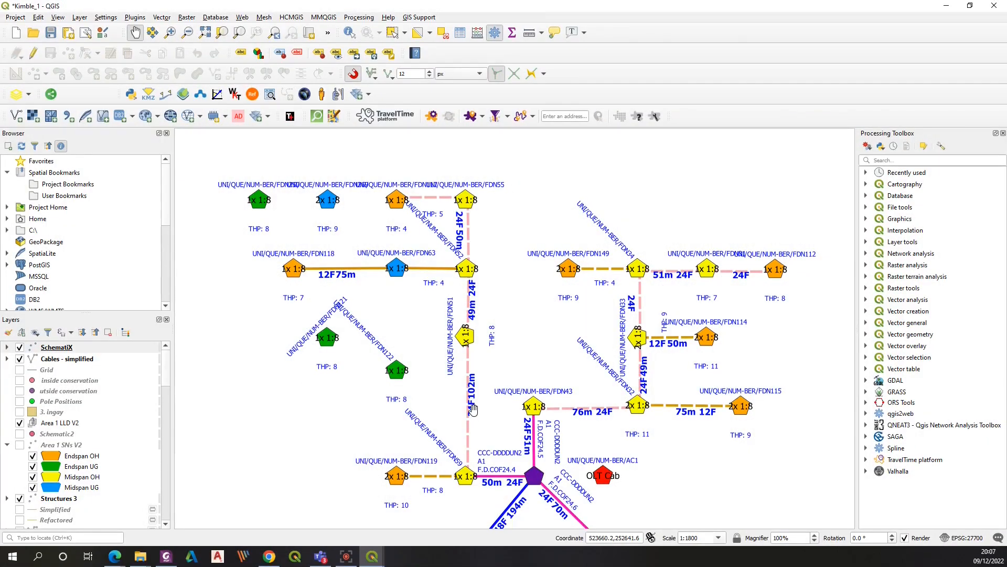
left_click_drag(559, 396, 430, 181)
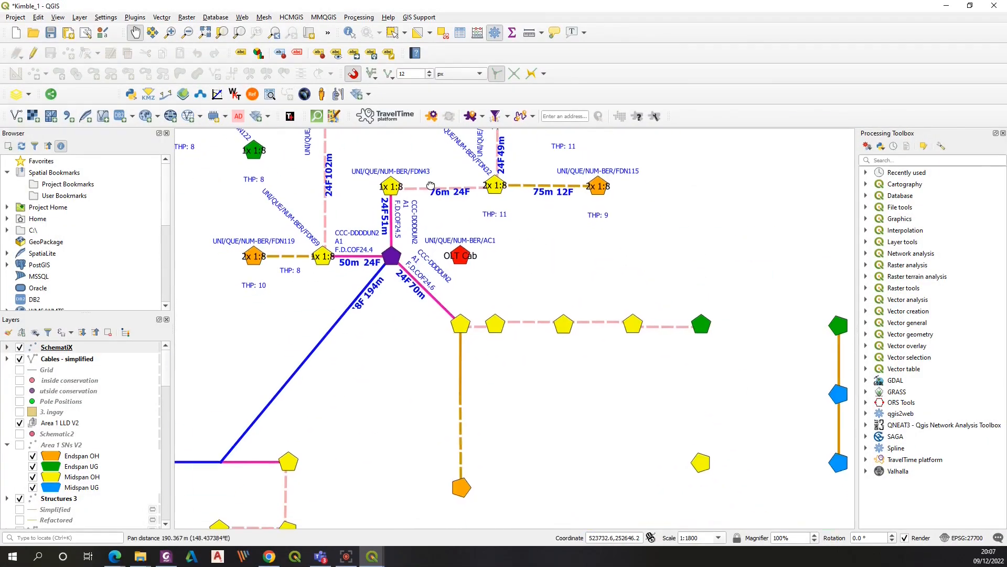
left_click_drag(418, 410, 496, 304)
left_click_drag(418, 403, 559, 357)
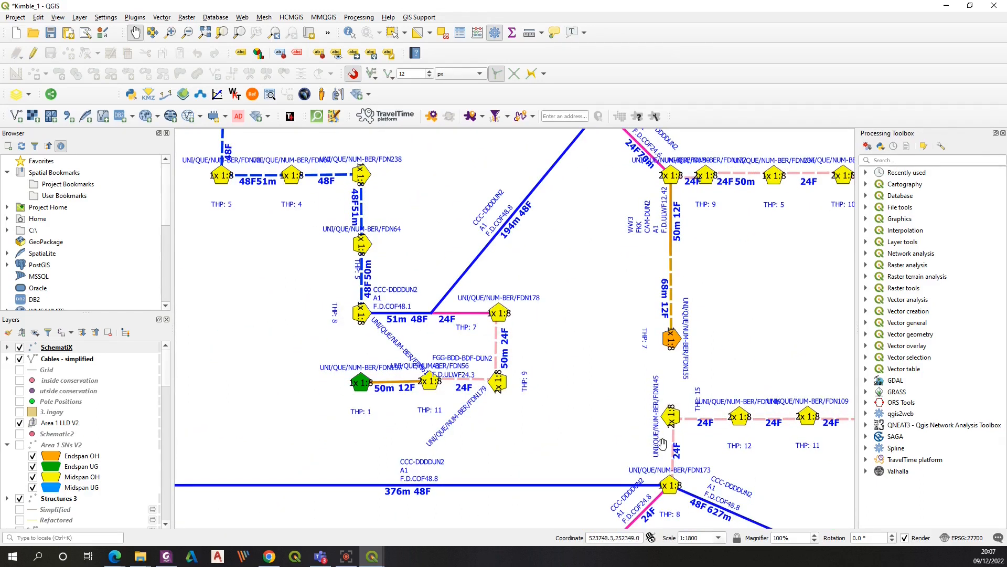
left_click_drag(699, 495, 594, 417)
left_click_drag(469, 448, 570, 353)
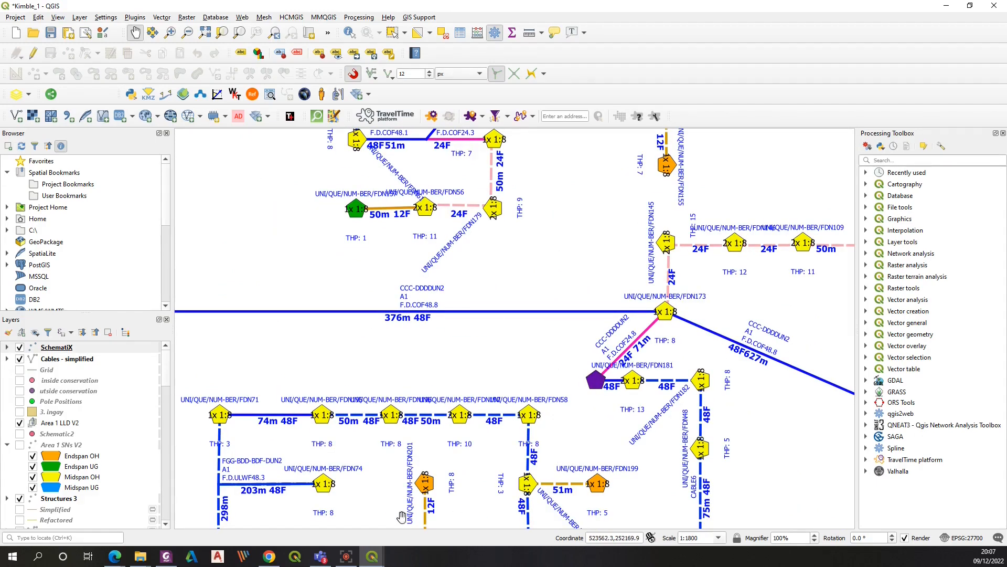
Set the map scale to 1:700 and pan to inspect label placement around nearby nodes closely
double_click(687, 538)
type("500")
key("Return")
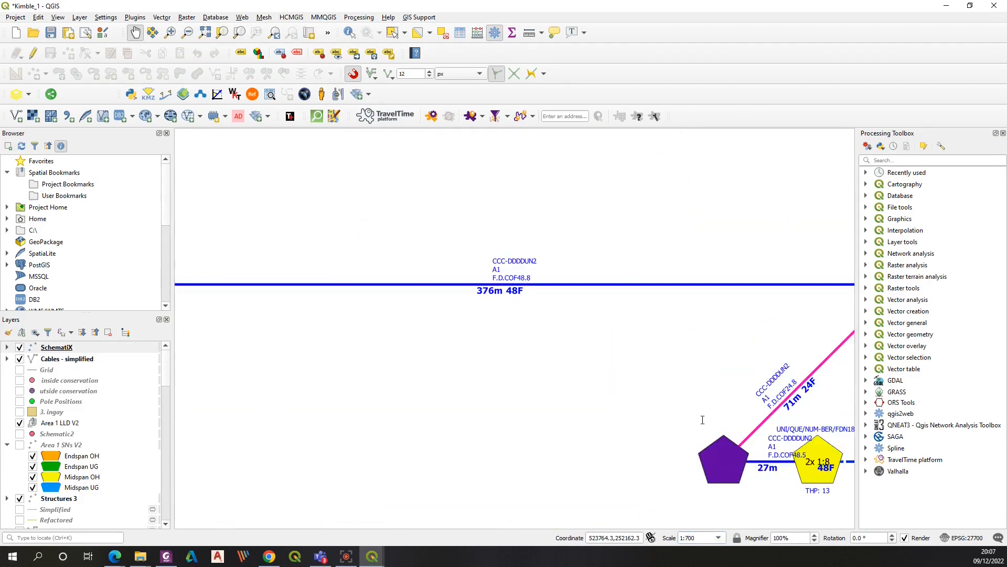
left_click_drag(626, 473, 407, 338)
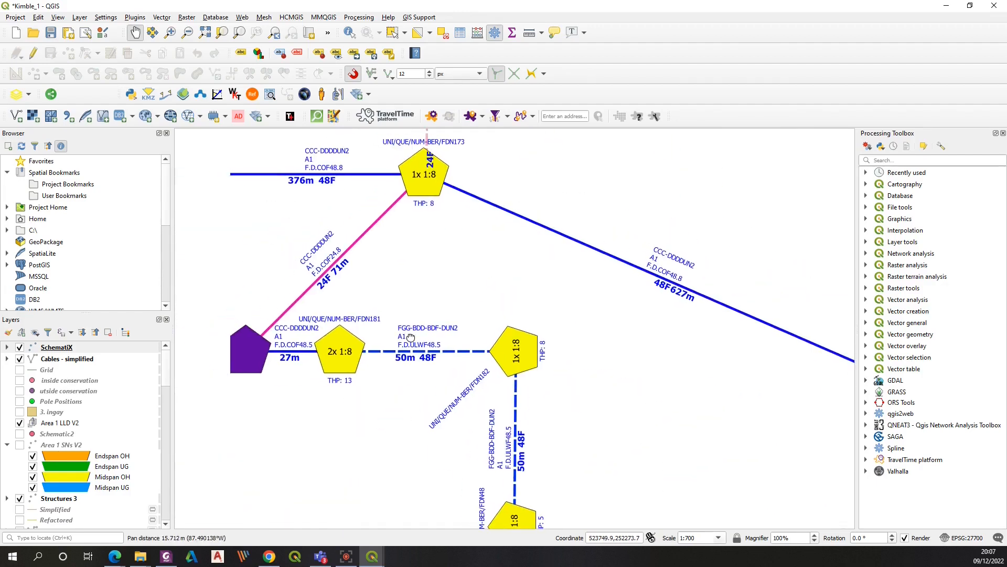
left_click_drag(607, 449, 647, 282)
left_click_drag(390, 395, 672, 262)
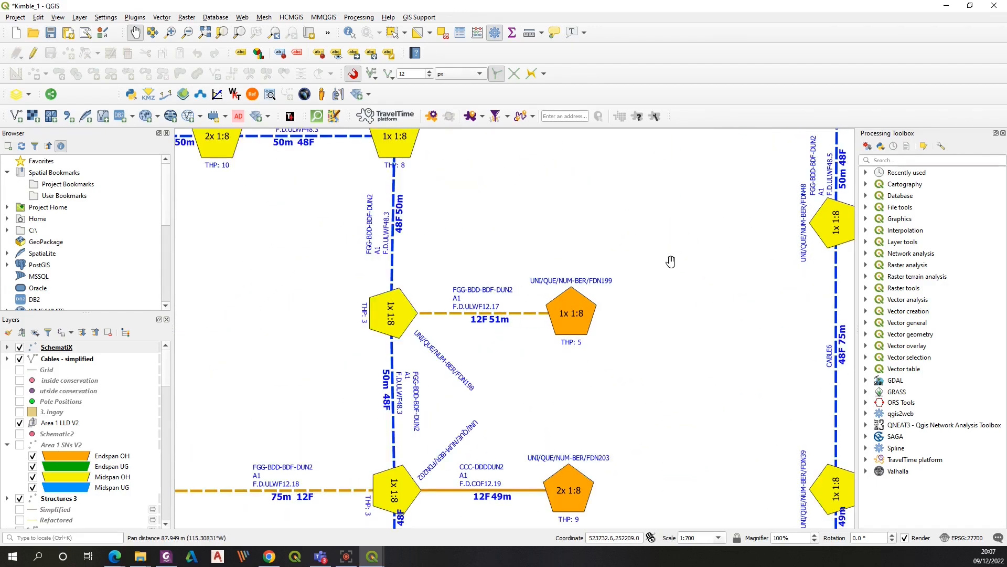
left_click_drag(520, 438, 562, 323)
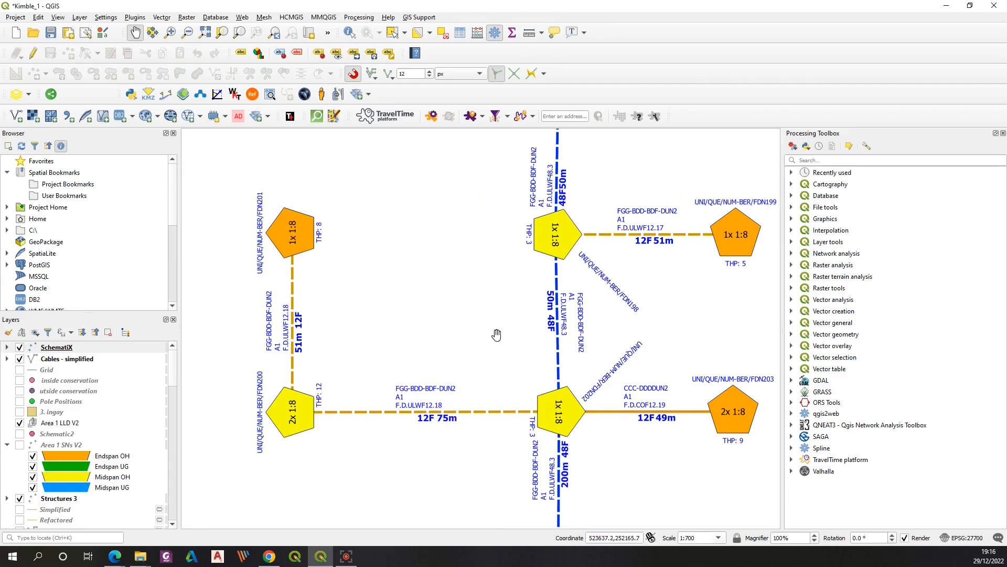
Try map scales of 1:650 and 1:800 to compare how the node labels render
left_click_drag(480, 336, 438, 333)
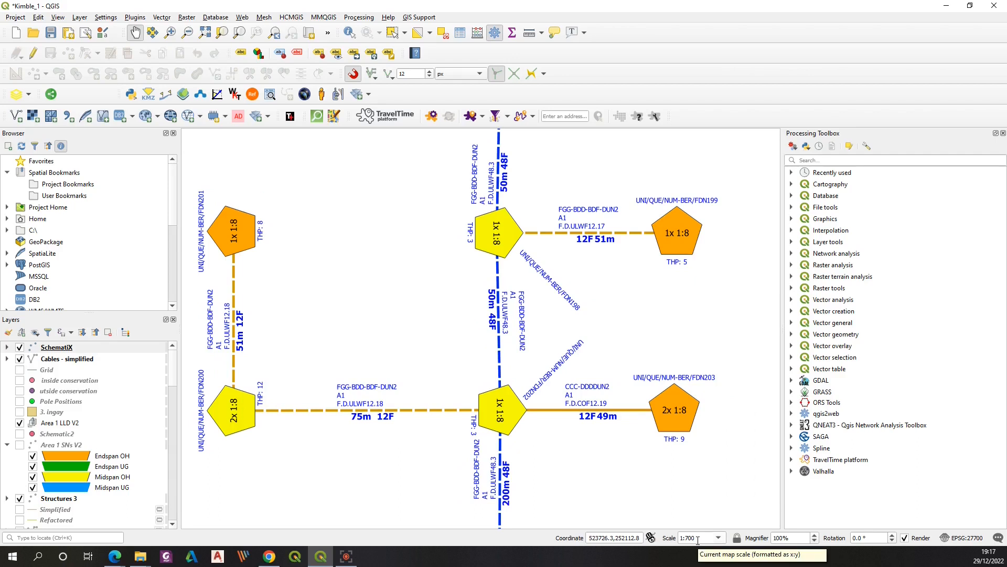
left_click_drag(706, 537, 687, 538)
type("85")
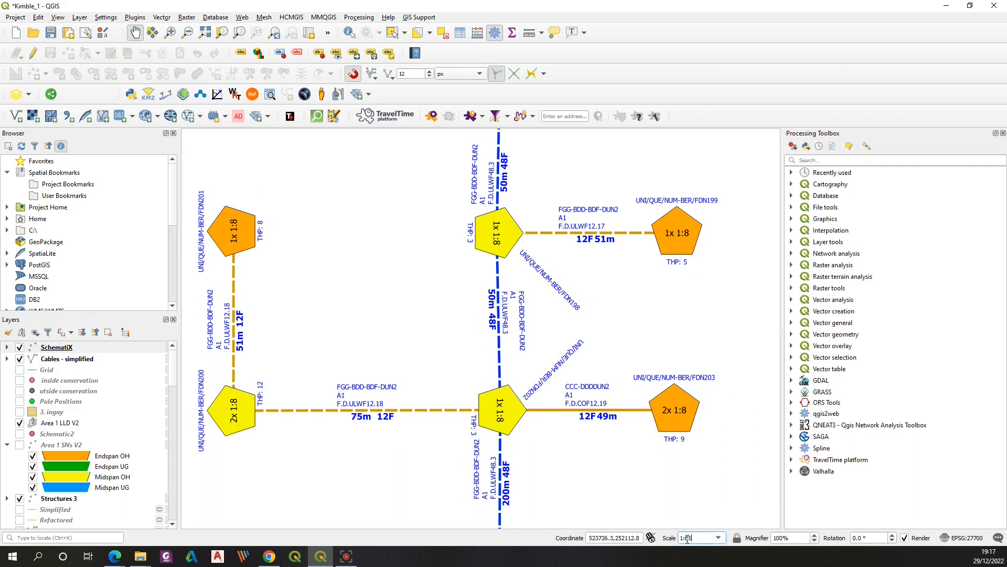
type("0")
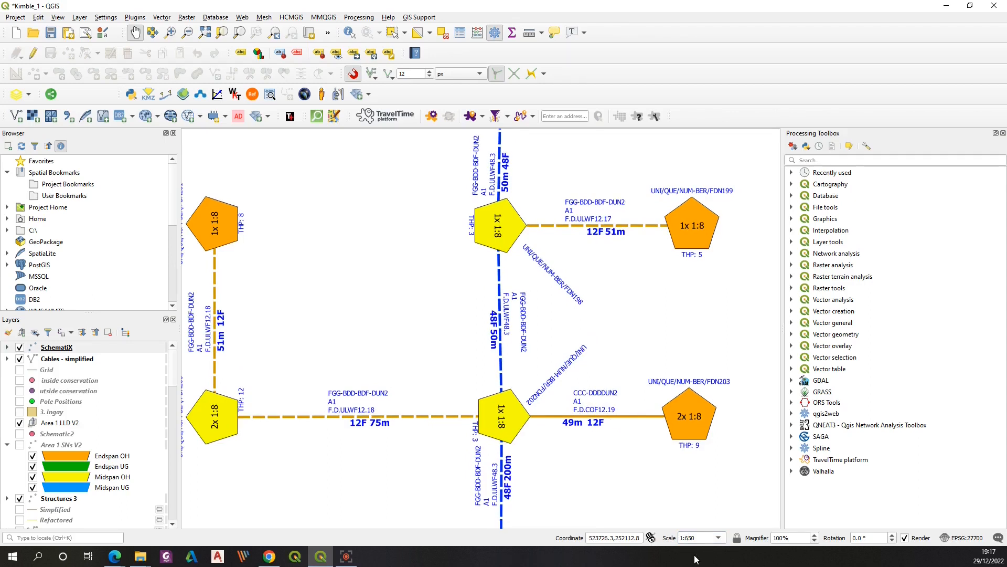
key("ctrl+shift+Left")
type("800")
key("Return")
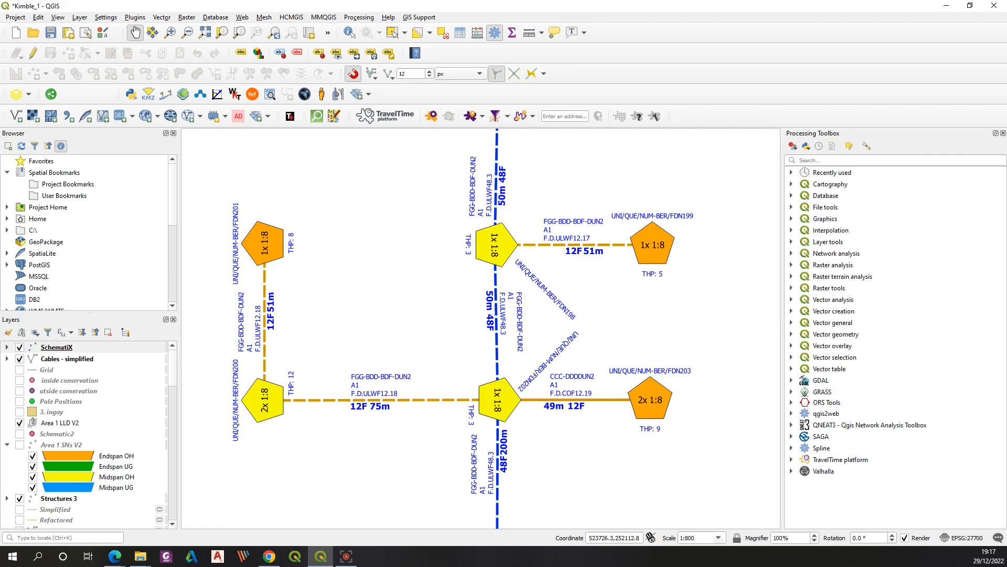
left_click(691, 537)
key("BackSpace")
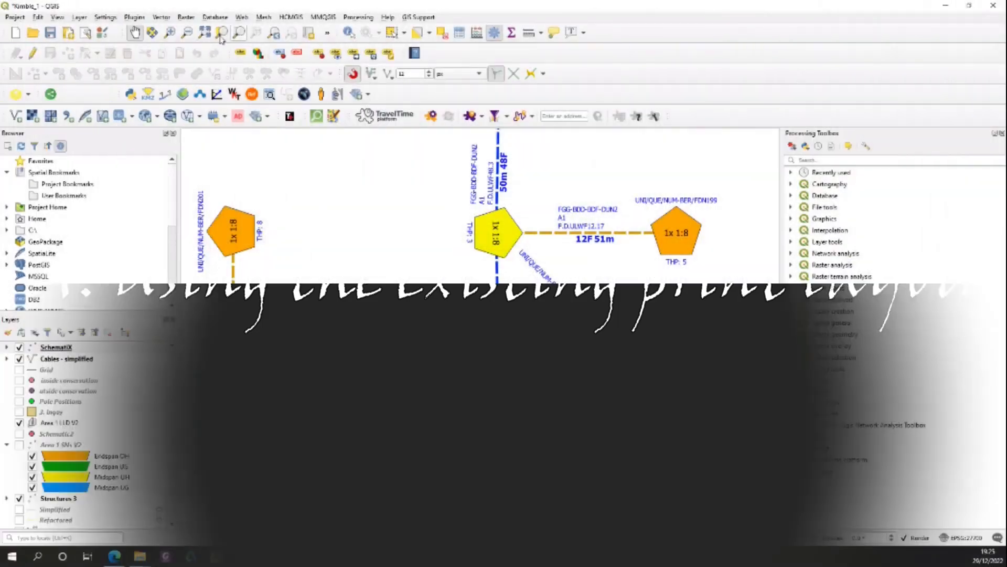
Open the existing SLD print layout
left_click(15, 17)
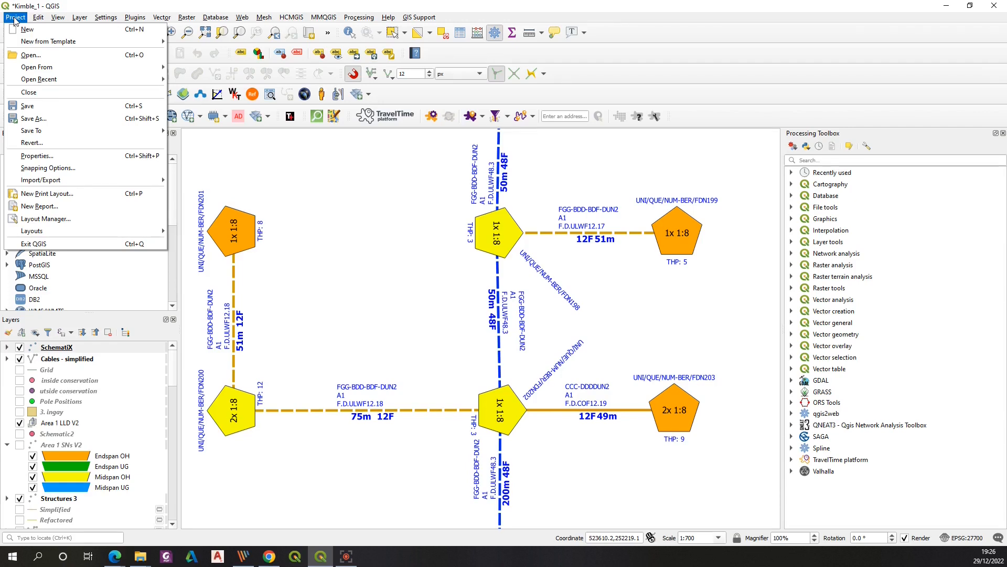
mouse_move(42, 234)
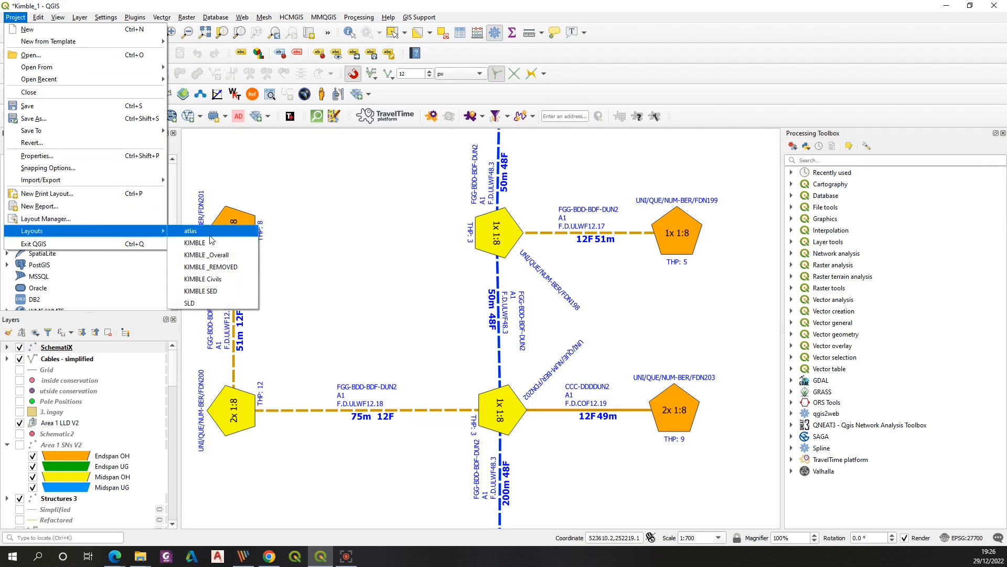
left_click(189, 304)
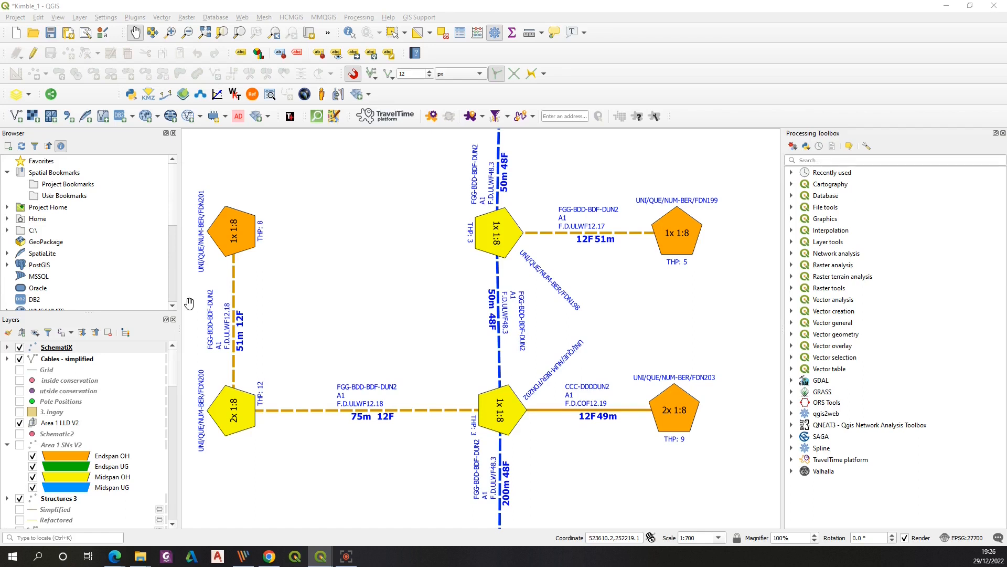
Zoom the layout to its full extent and pan around to review the KIMBLE SLD PLAN map
left_click_drag(0, 44, 528, 95)
left_click(737, 91)
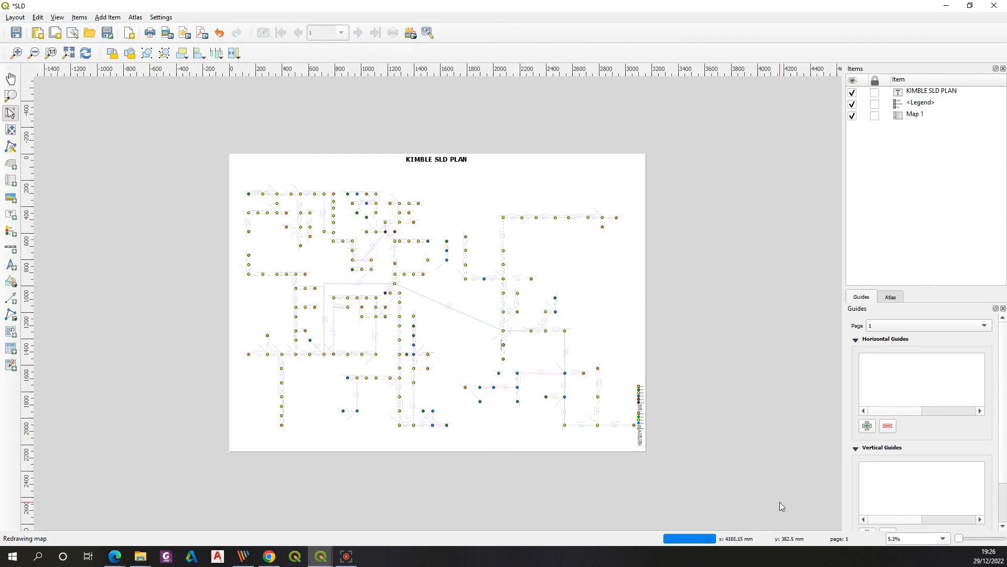
left_click(16, 52)
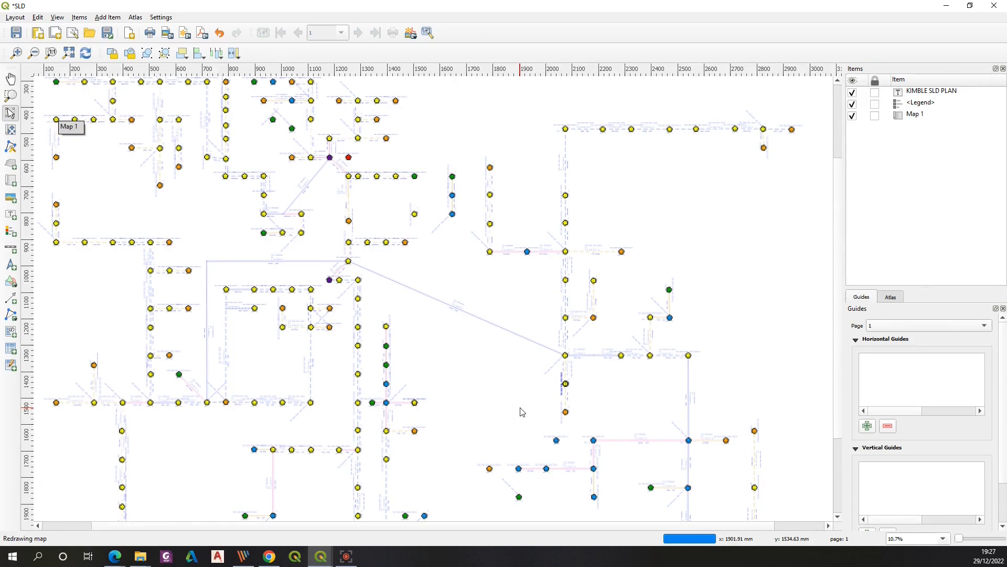
scroll(522, 412, "up", 3)
scroll(522, 412, "down", 5)
scroll(522, 412, "up", 5)
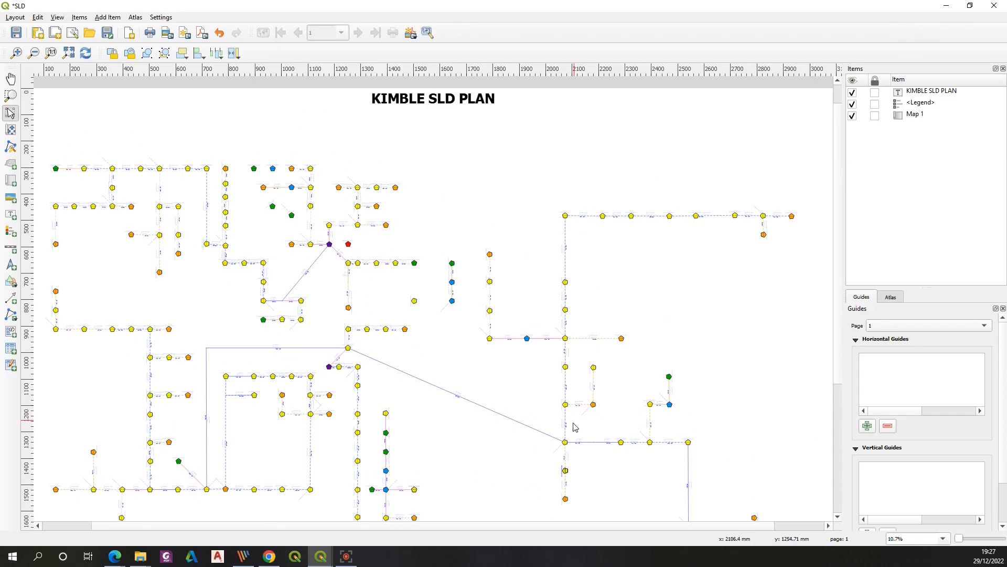
left_click_drag(488, 528, 338, 546)
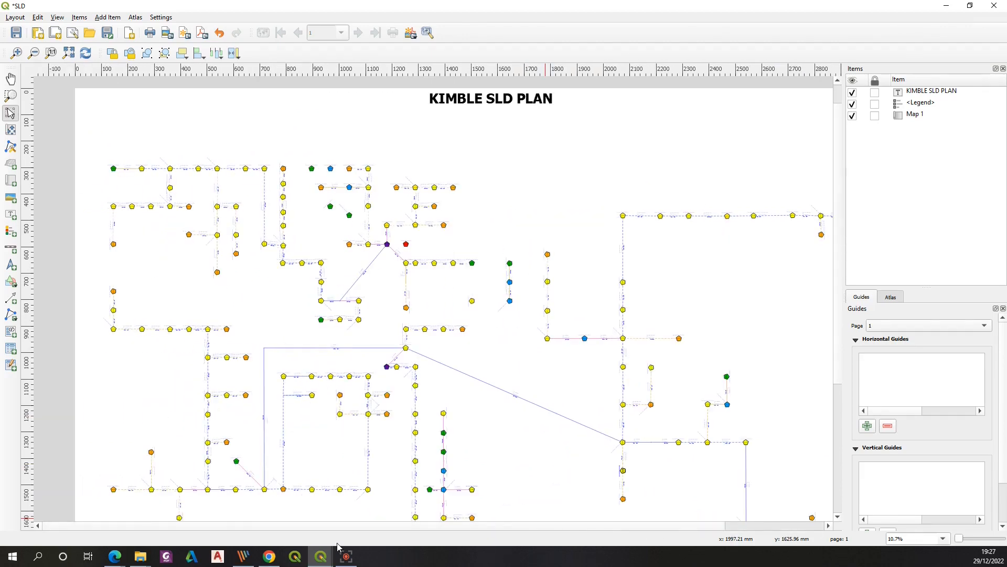
left_click_drag(839, 157, 844, 135)
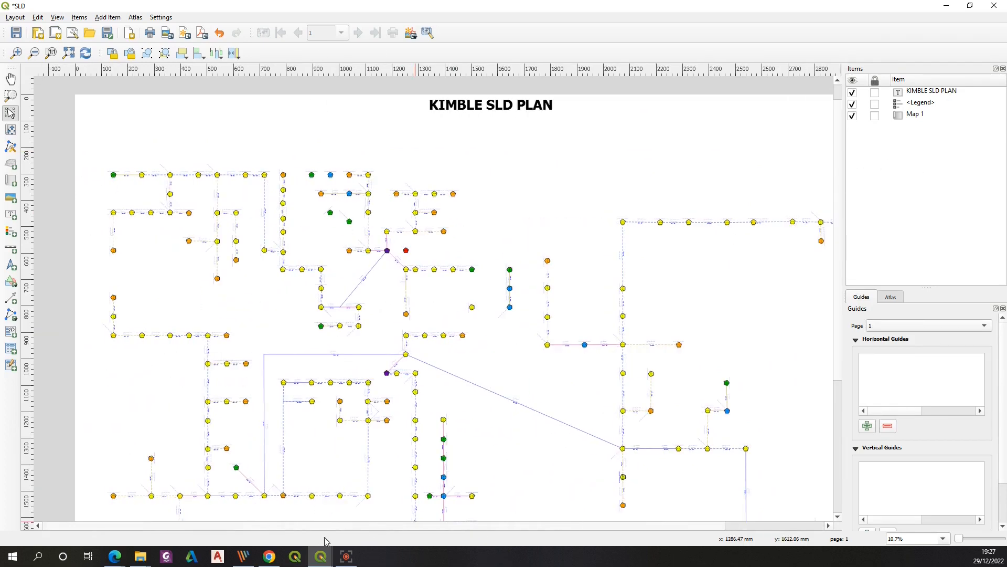
left_click_drag(485, 525, 582, 525)
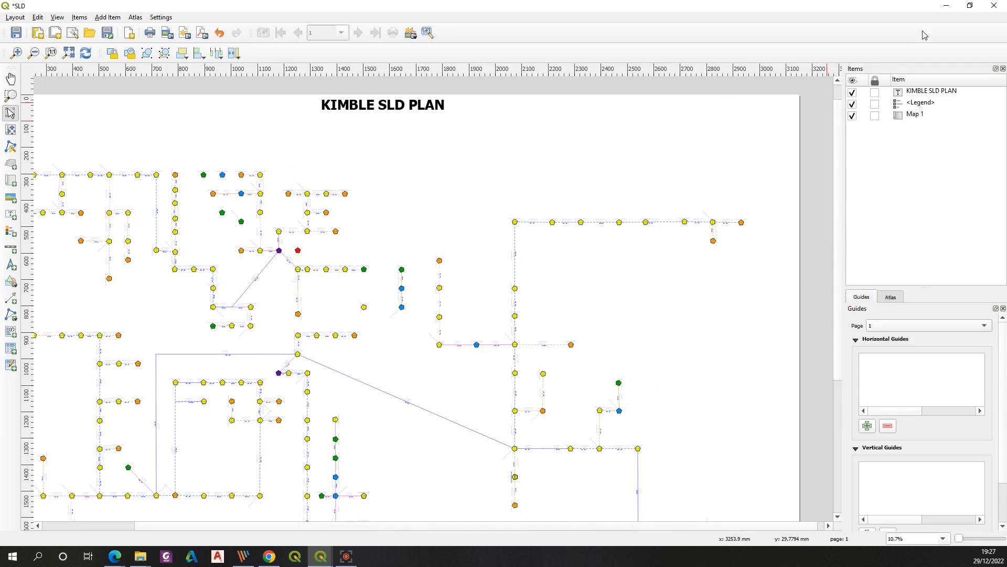
Create a new print layout titled sld2
left_click(947, 6)
left_click(15, 17)
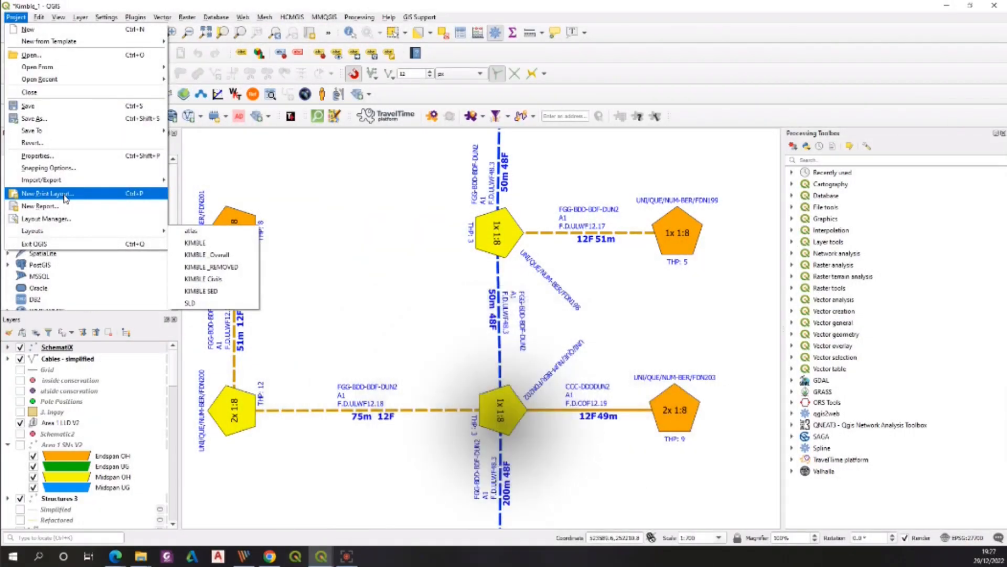
left_click(48, 196)
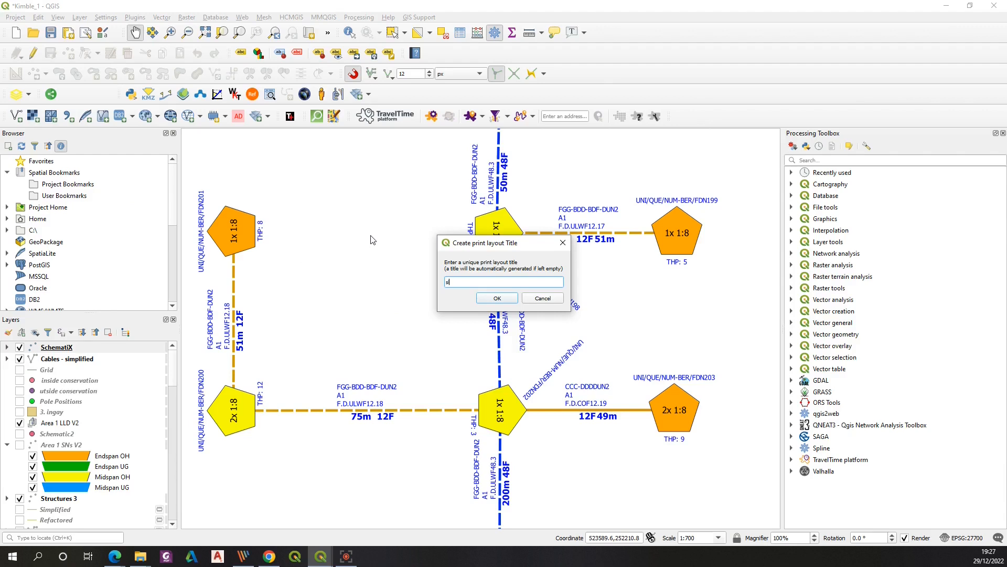
left_click(497, 298)
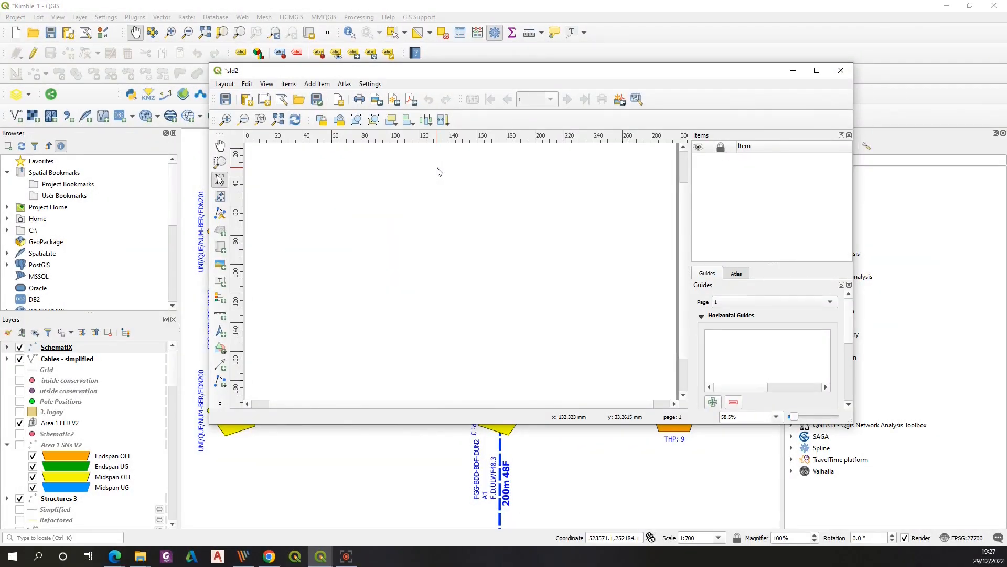
Set the sld2 layout's page size to A0 landscape and maximize the layout window
right_click(439, 172)
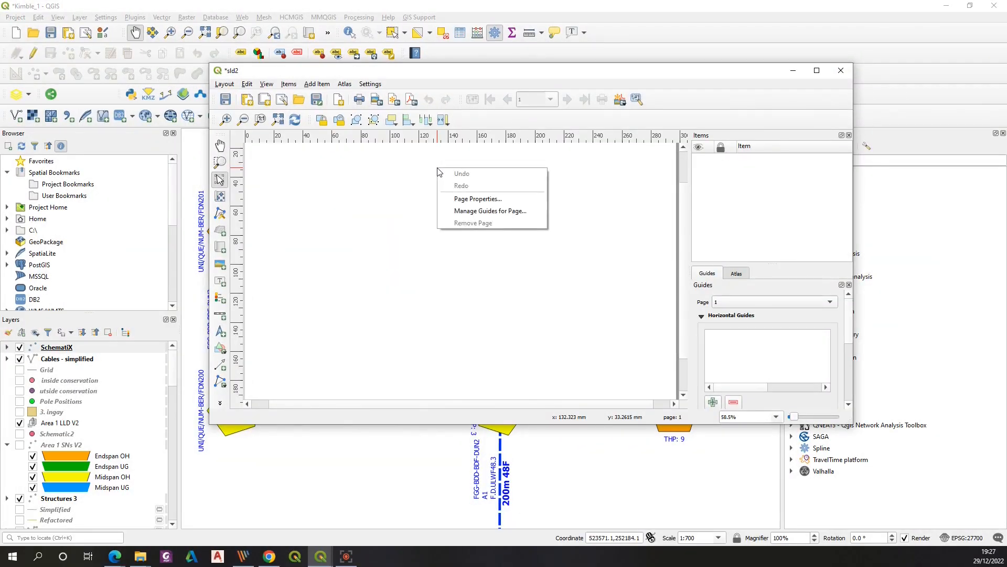
left_click(461, 196)
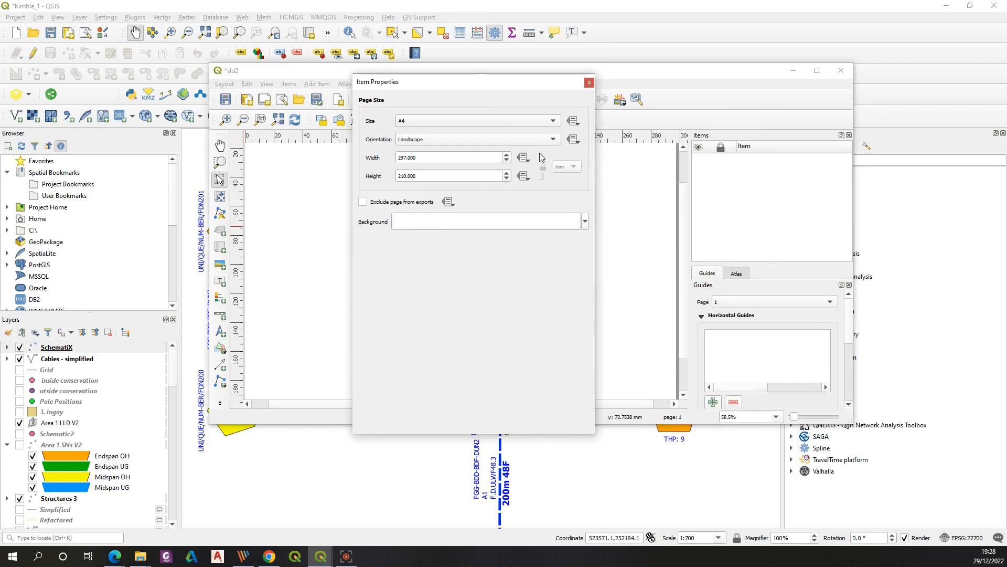
left_click(557, 121)
left_click(467, 162)
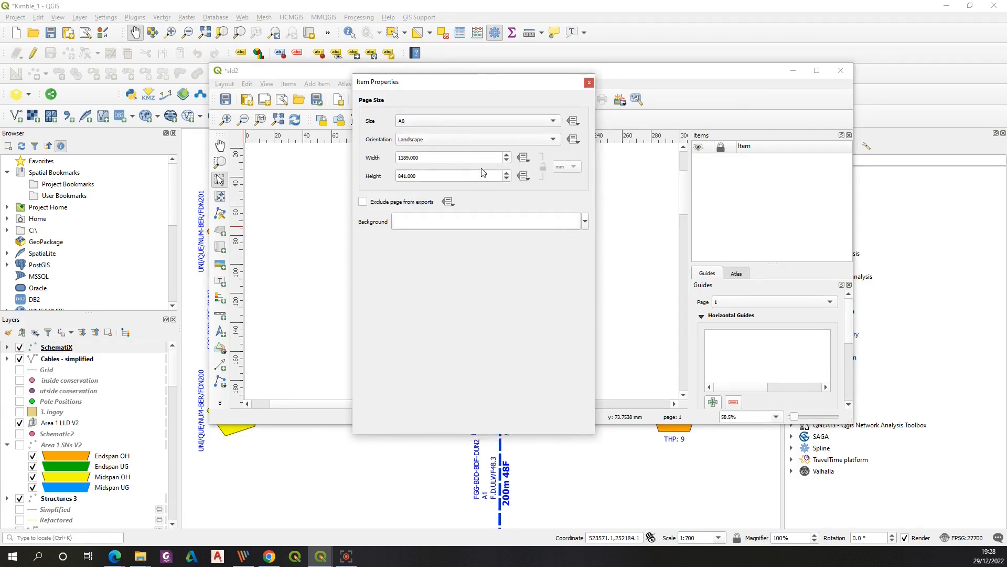
left_click(410, 158)
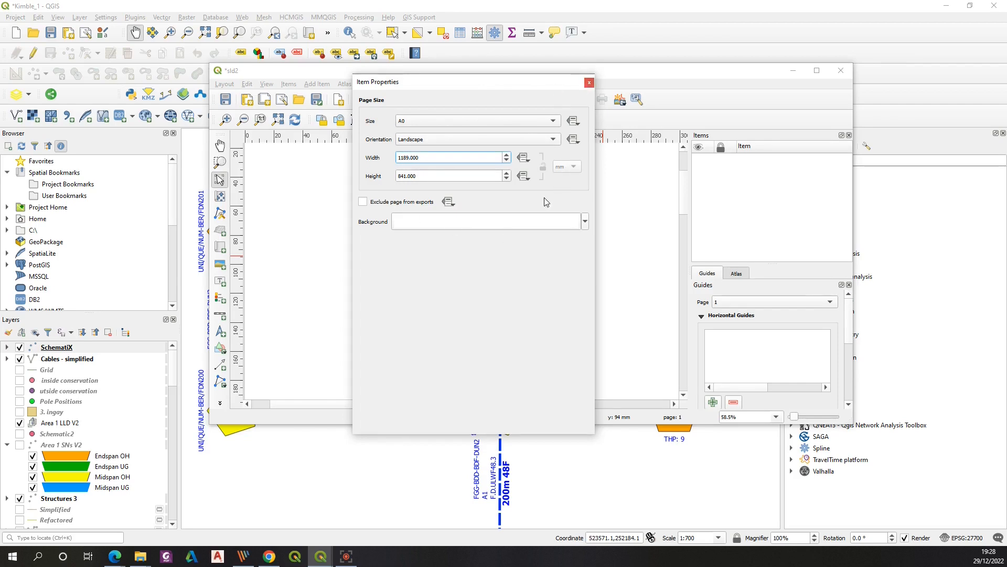
left_click(589, 82)
left_click(816, 70)
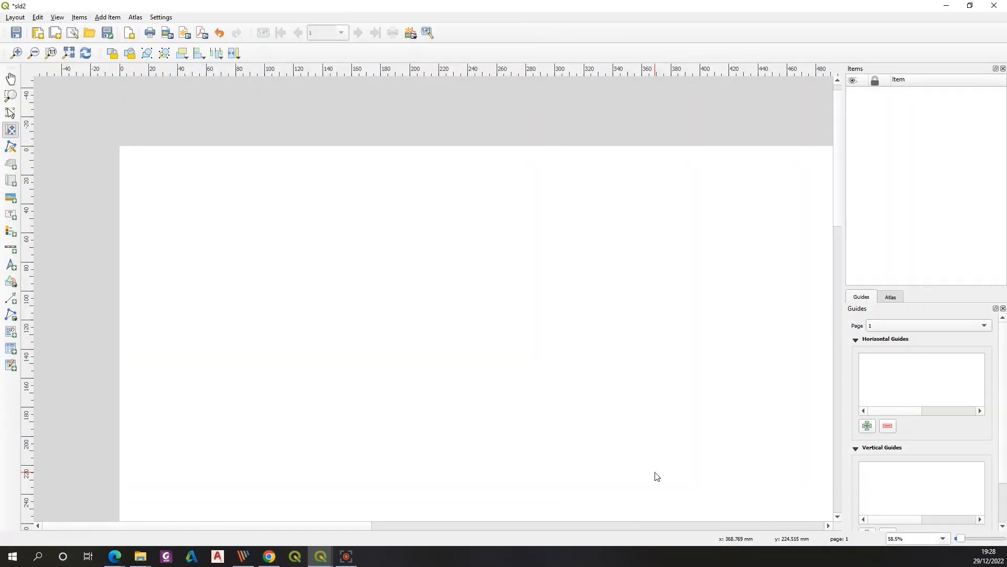
Add a map item spanning the whole page
scroll(315, 243, "down", 3)
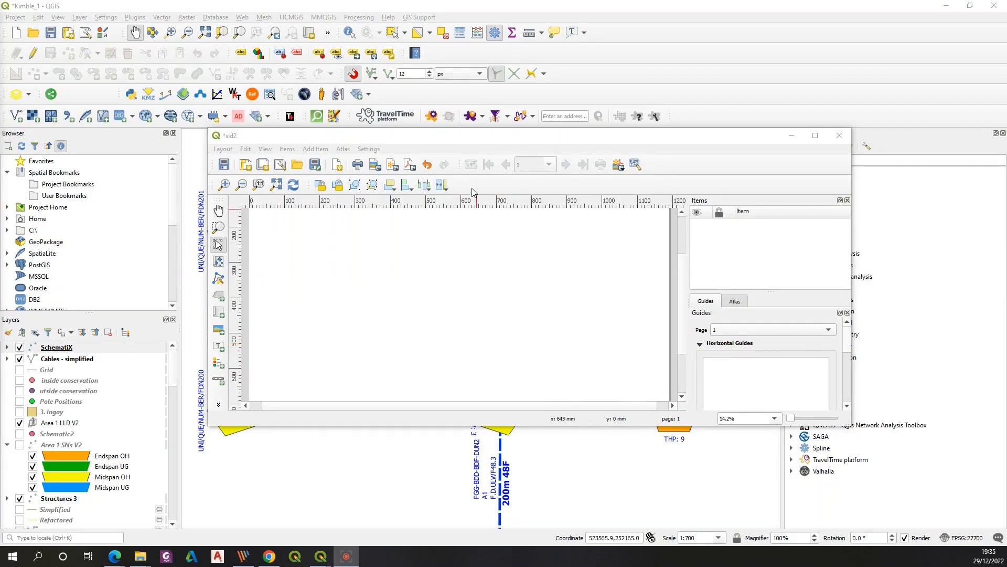
left_click(815, 135)
left_click(11, 180)
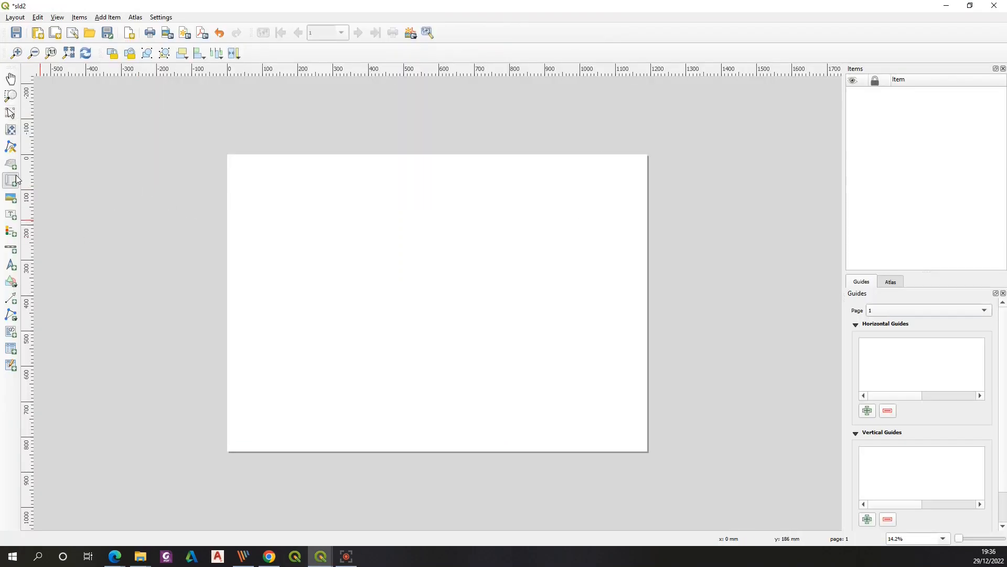
left_click_drag(233, 159, 644, 450)
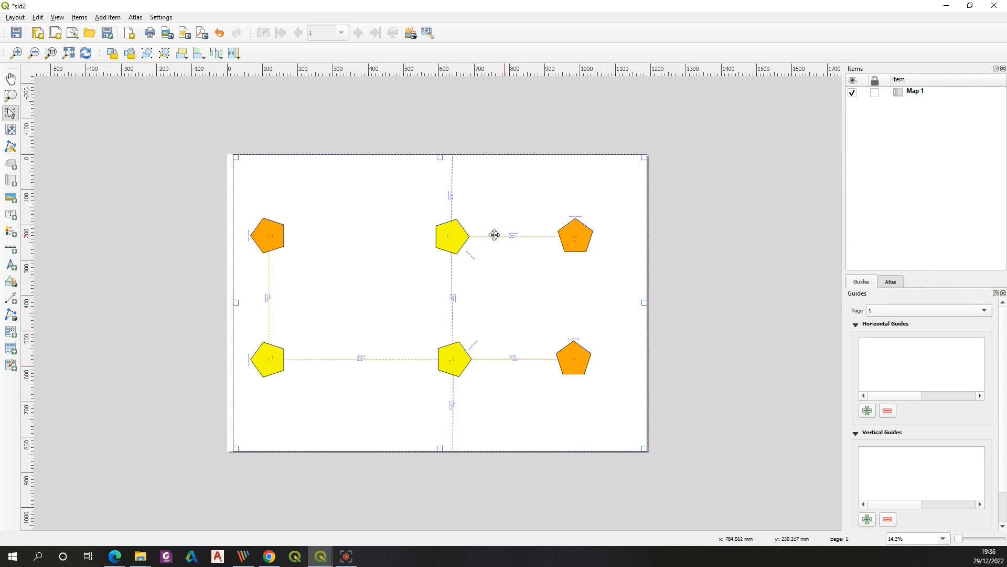
Change the map item's scale in its item properties and close the dialog
right_click(915, 91)
left_click(934, 111)
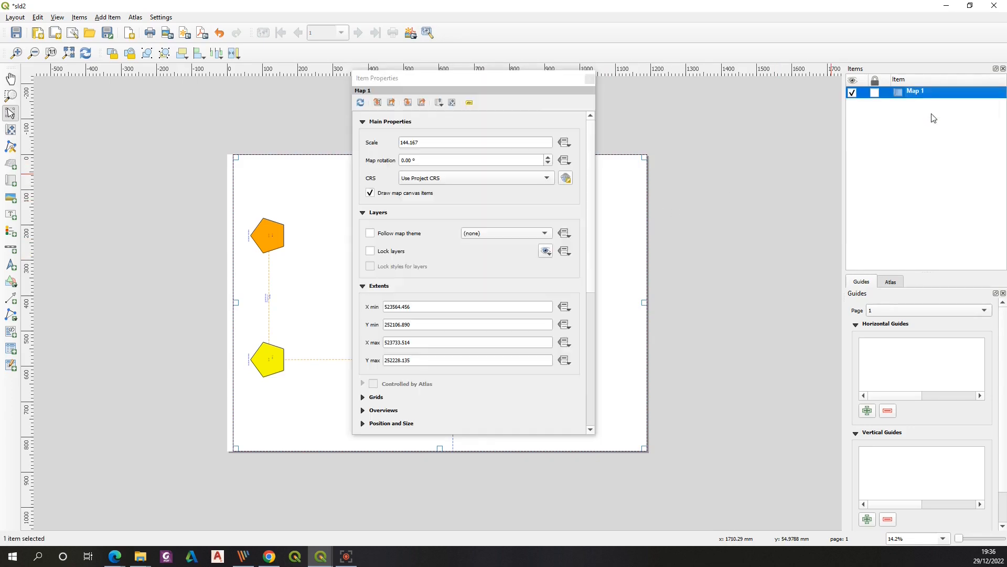
left_click_drag(479, 85, 785, 129)
left_click_drag(756, 196, 720, 193)
type("700")
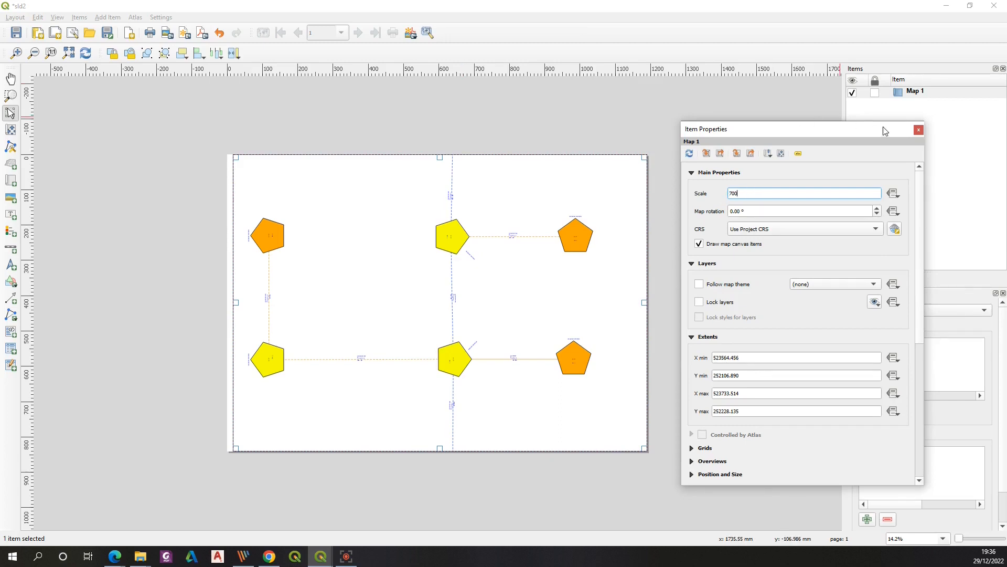
left_click(745, 210)
left_click(919, 130)
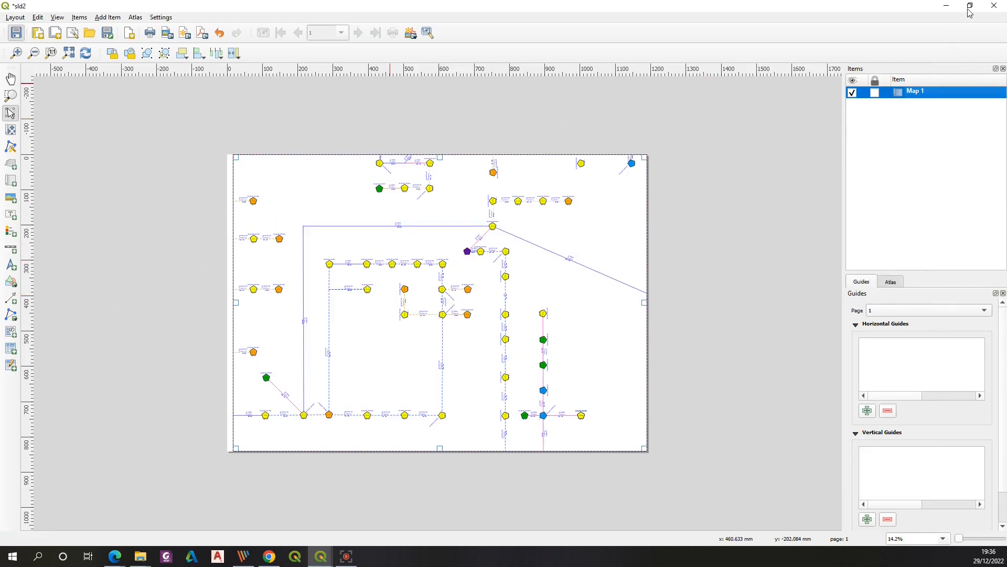
Save the sld2 layout and minimize its window
key("ctrl+s")
left_click(949, 10)
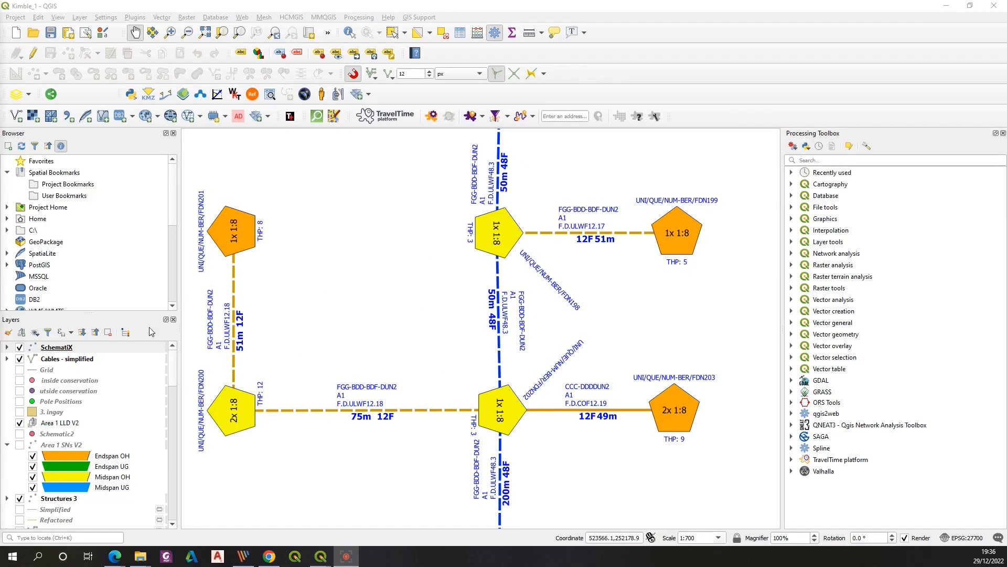
Open the existing SLD print layout and zoom to its full page
left_click(23, 17)
mouse_move(32, 227)
left_click(209, 308)
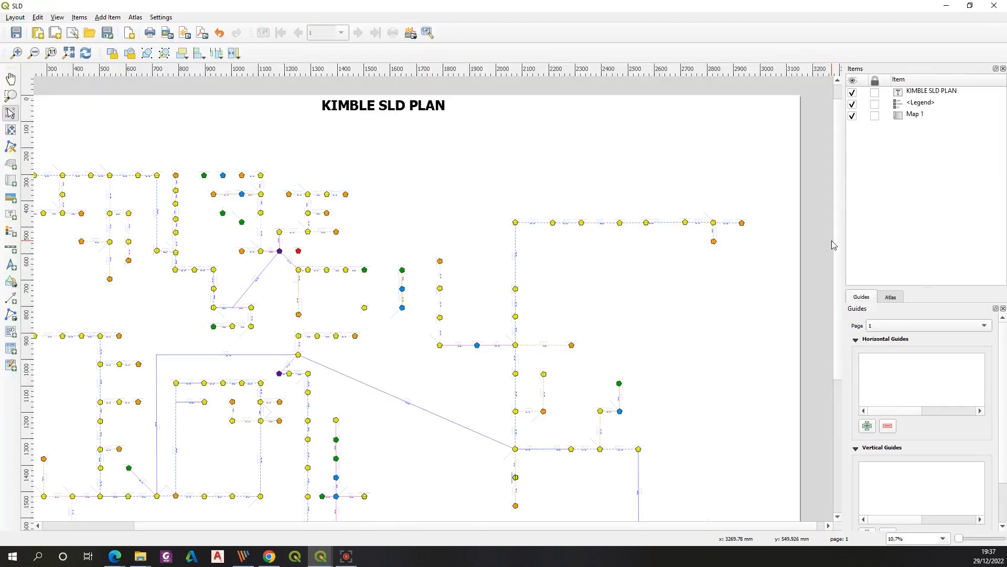
left_click(33, 53)
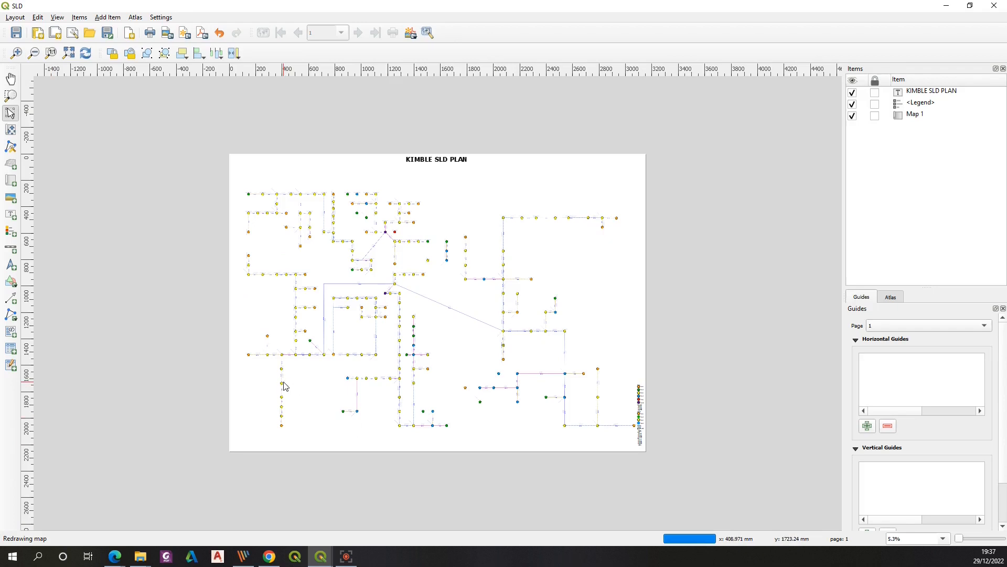
Inspect the SLD layout's page properties to read its custom width and height
left_click(323, 562)
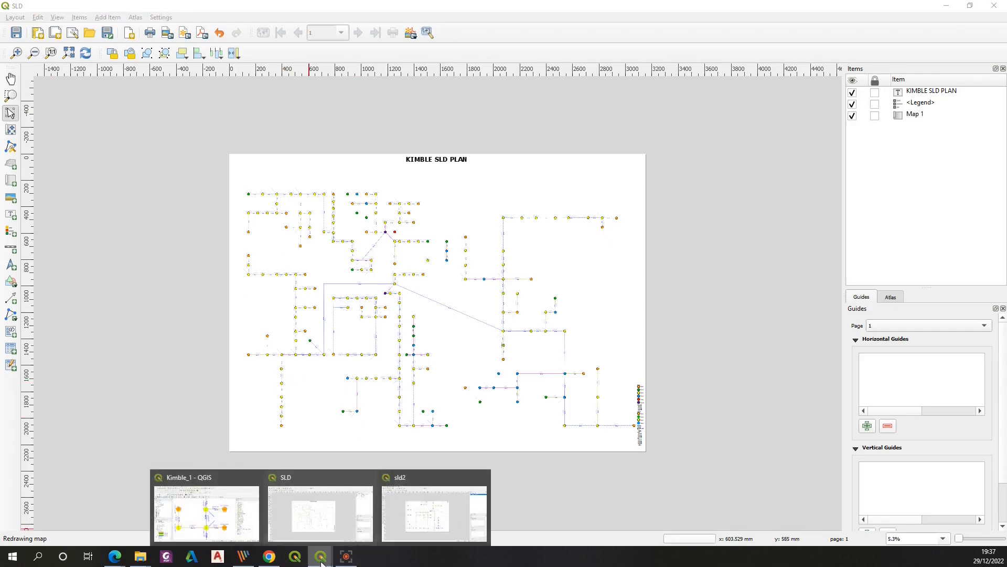
left_click(444, 513)
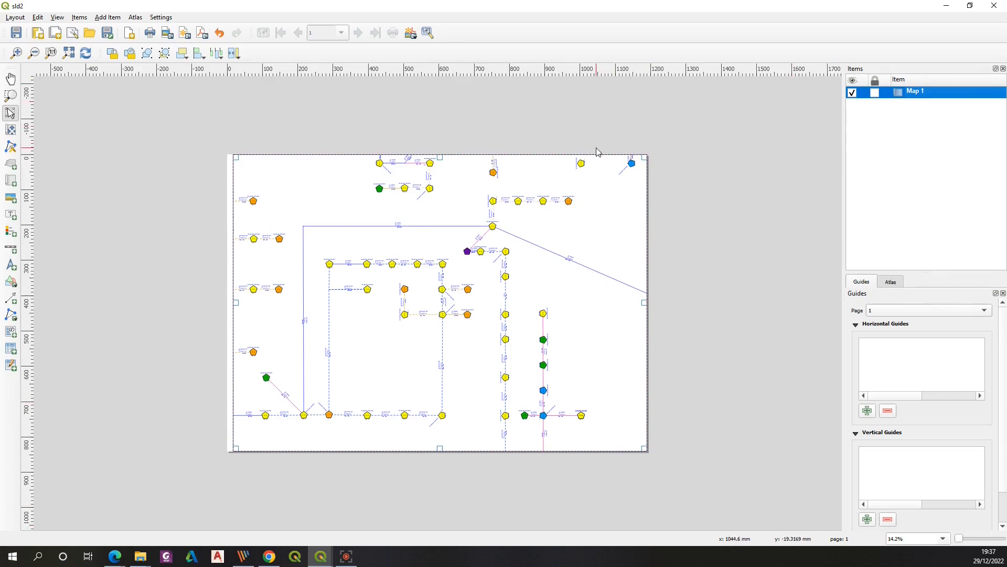
key("alt+Tab")
right_click(476, 183)
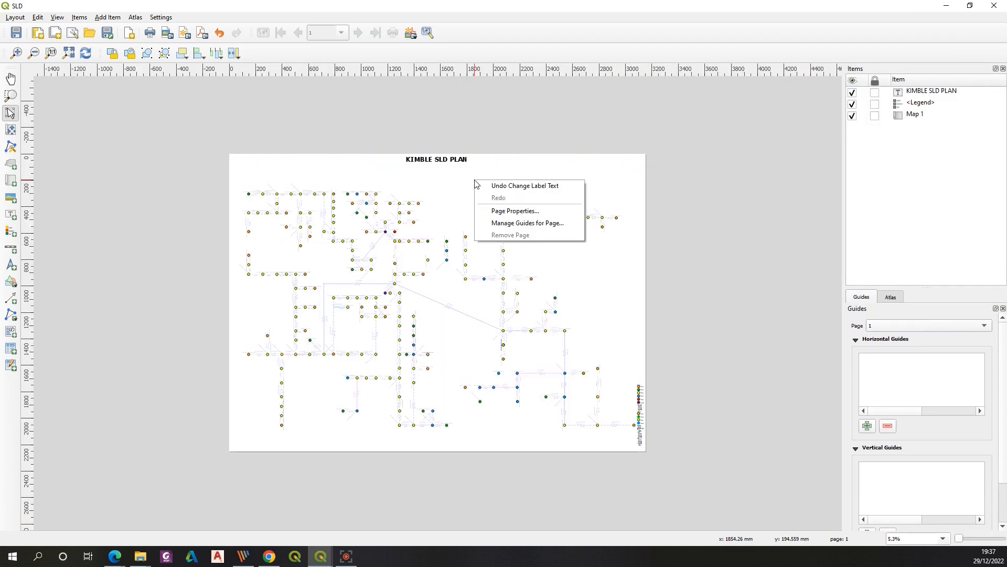
left_click(509, 210)
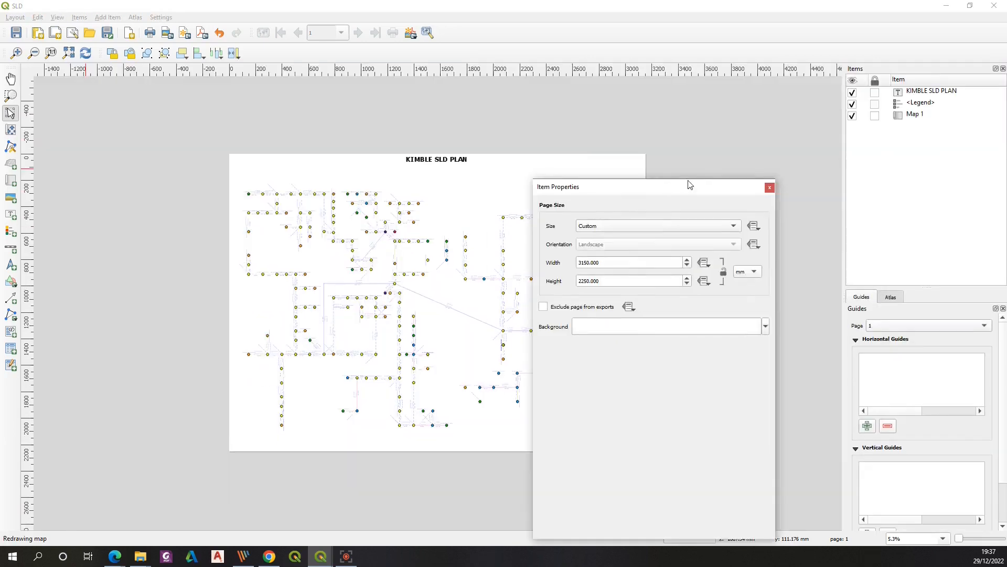
left_click_drag(688, 182, 721, 128)
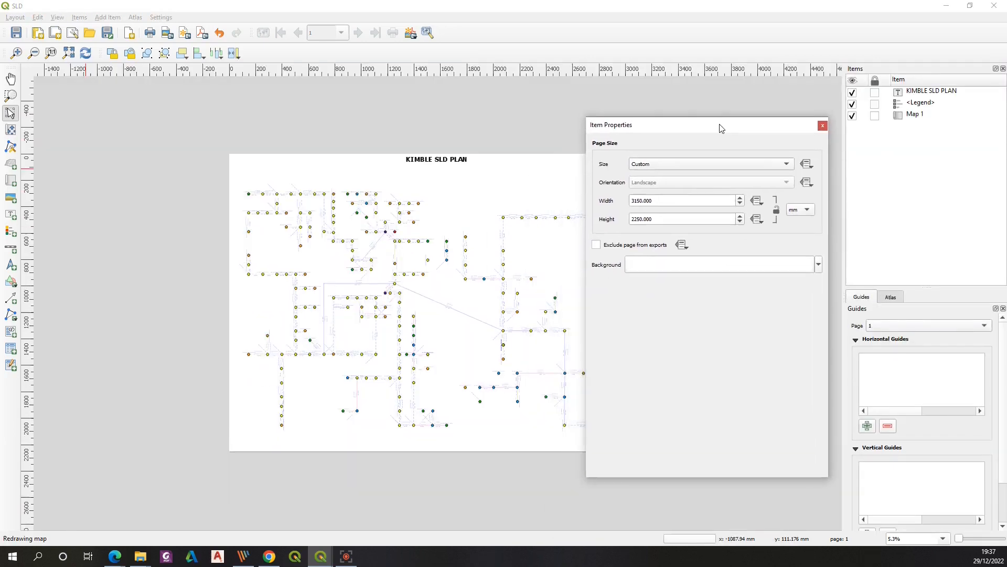
left_click(794, 164)
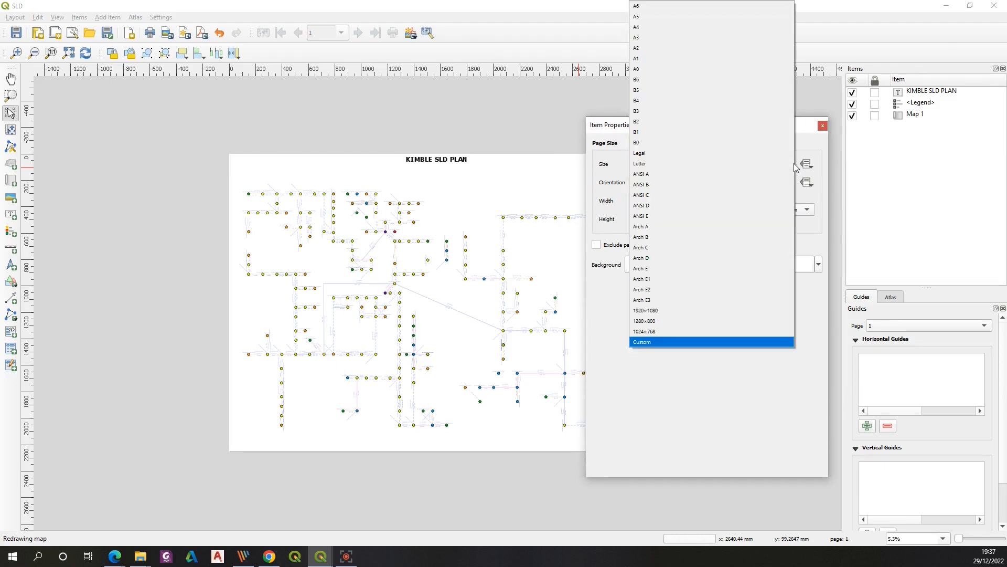
left_click(695, 344)
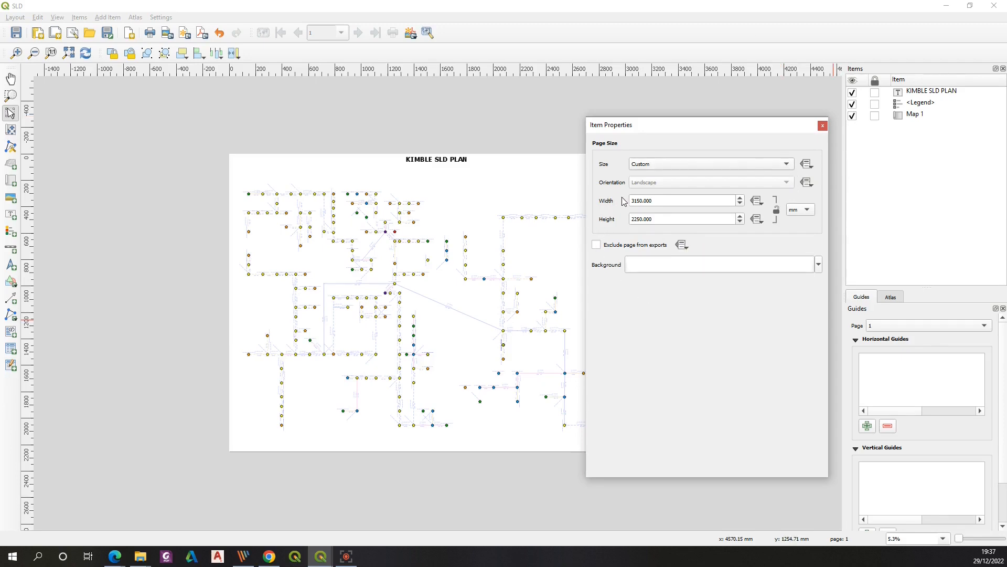
left_click_drag(634, 200, 664, 200)
left_click(669, 199)
left_click_drag(631, 221, 662, 220)
left_click(715, 243)
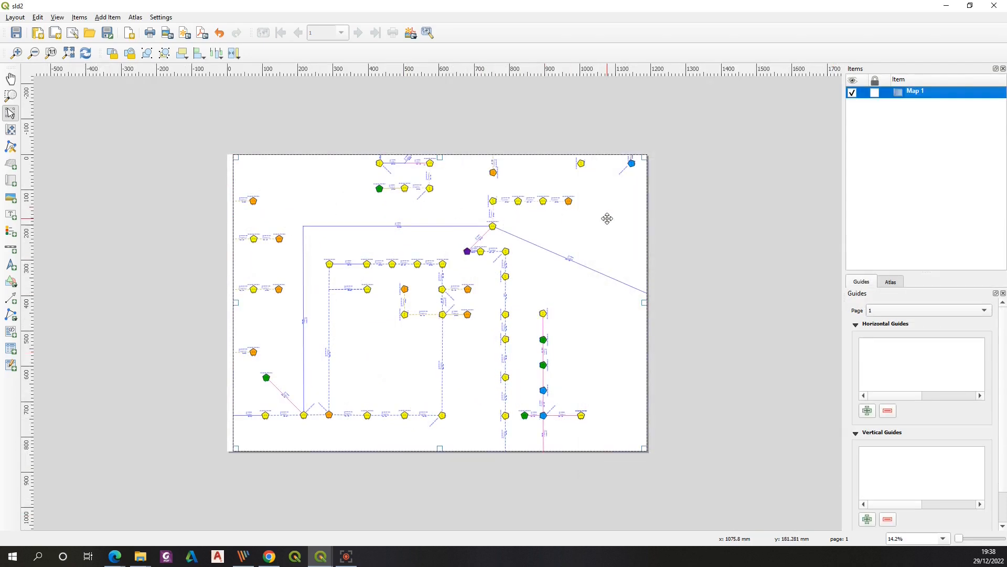
Set the sld2 page size to Custom with width 3150 mm and height 2250 mm
right_click(607, 218)
left_click(625, 311)
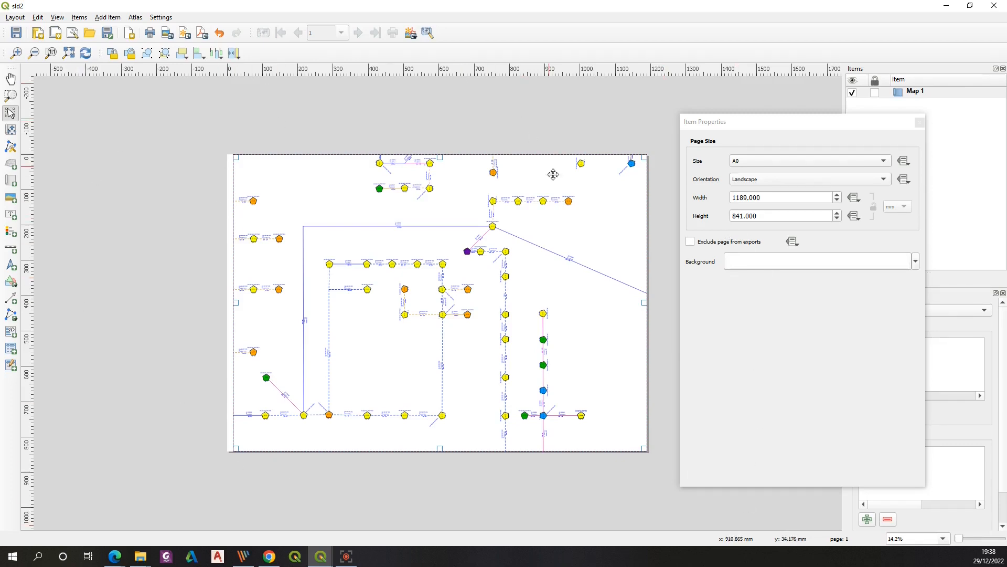
mouse_move(321, 555)
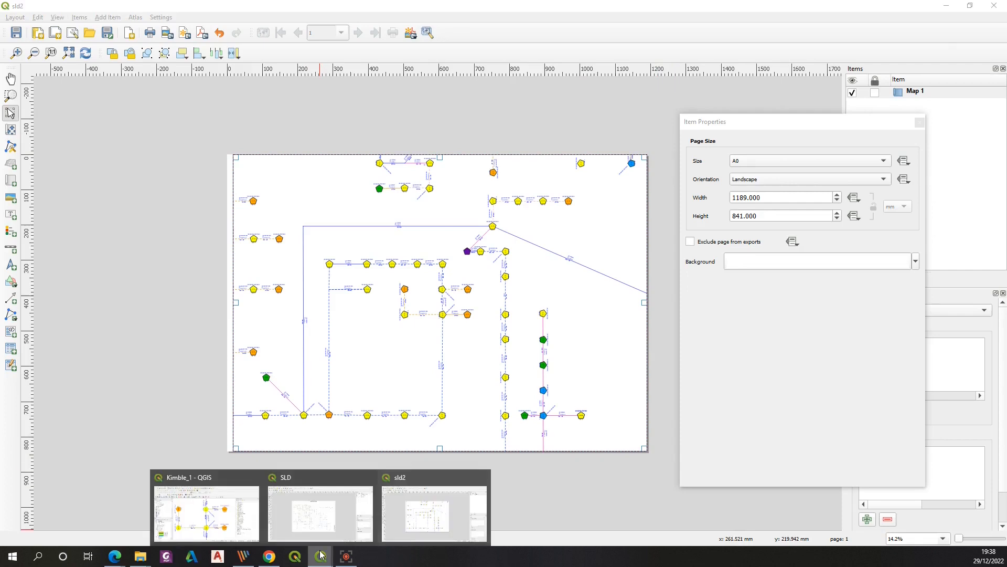
left_click(350, 527)
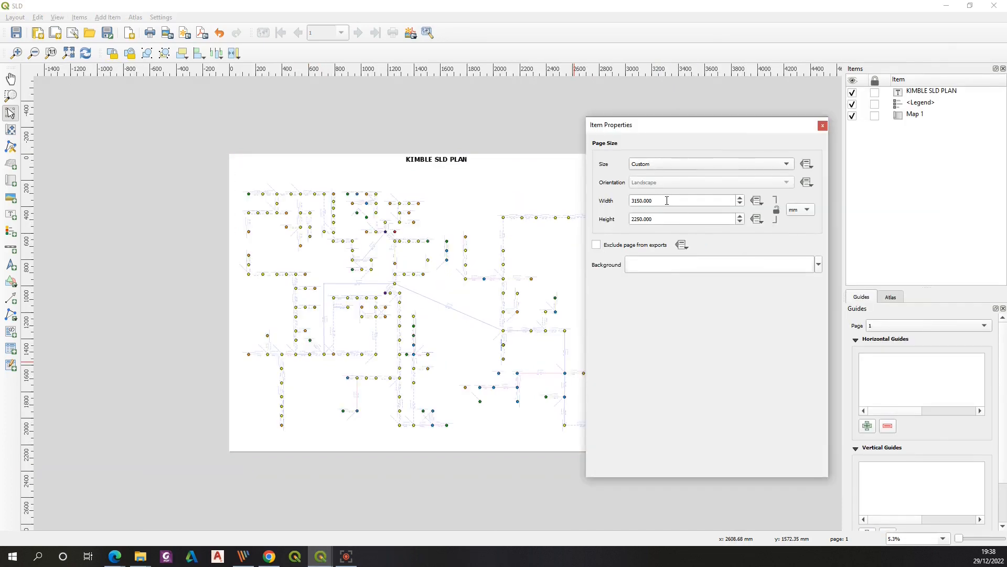
mouse_move(320, 555)
left_click(389, 515)
left_click(793, 163)
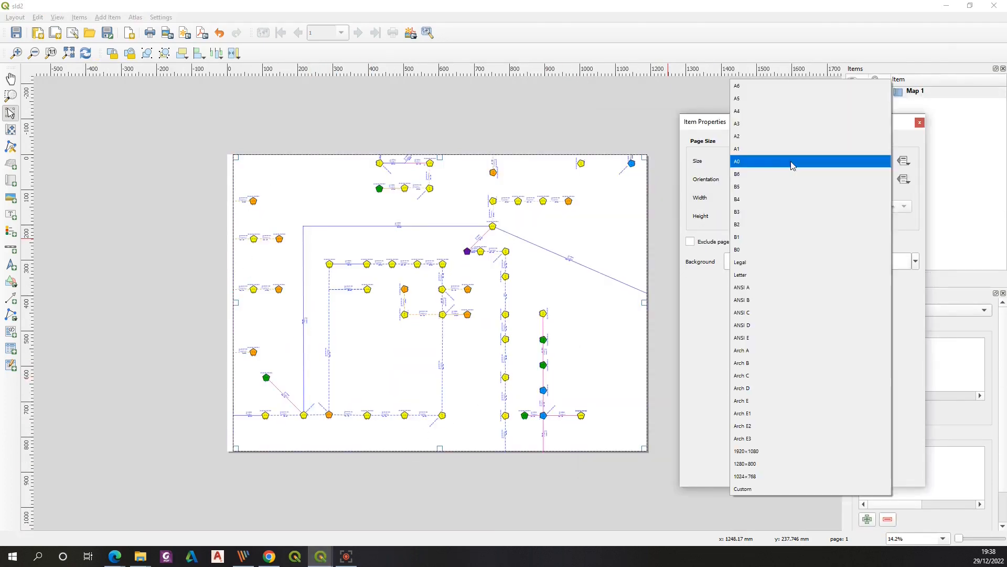
left_click(742, 489)
left_click_drag(748, 198, 710, 196)
type("31")
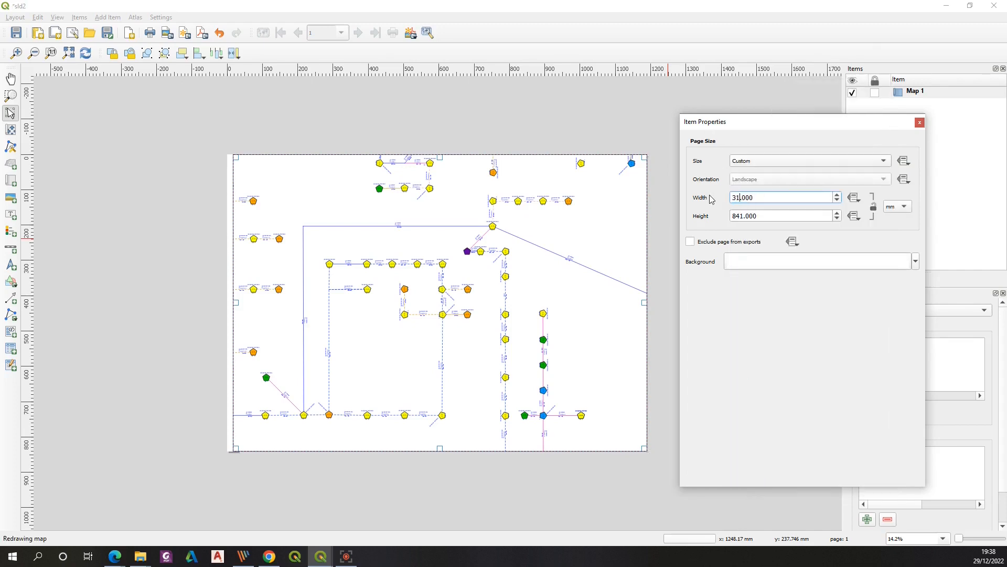
type("50")
left_click_drag(766, 125, 659, 184)
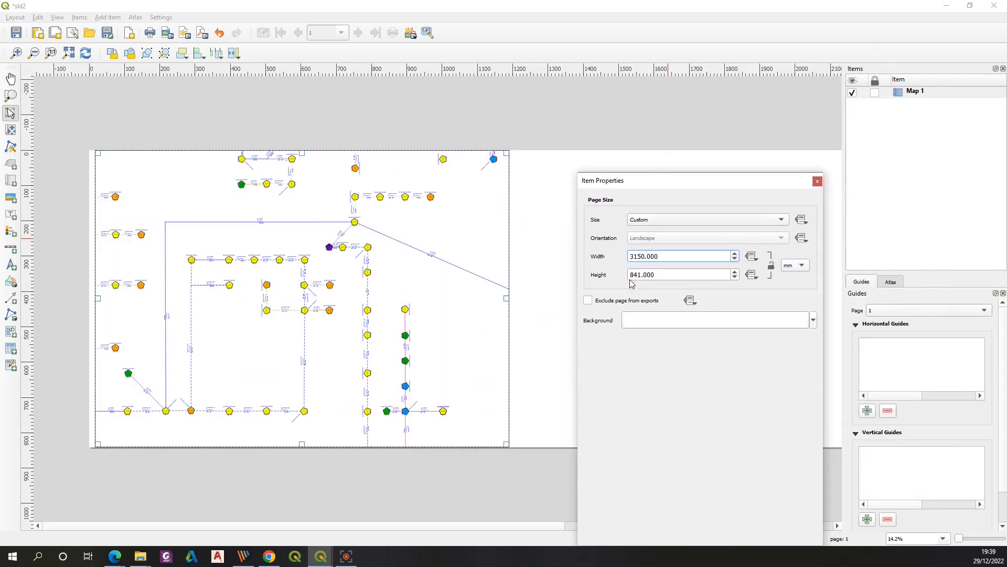
left_click_drag(642, 274, 628, 277)
type("2250")
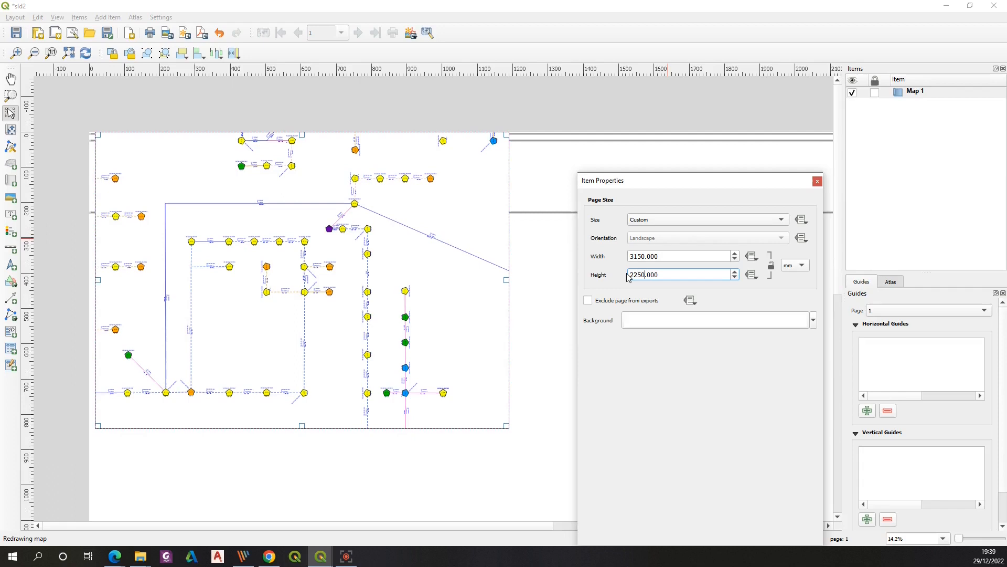
left_click(818, 183)
Stretch the map item to fill the enlarged page and set its scale to 700
left_click(34, 53)
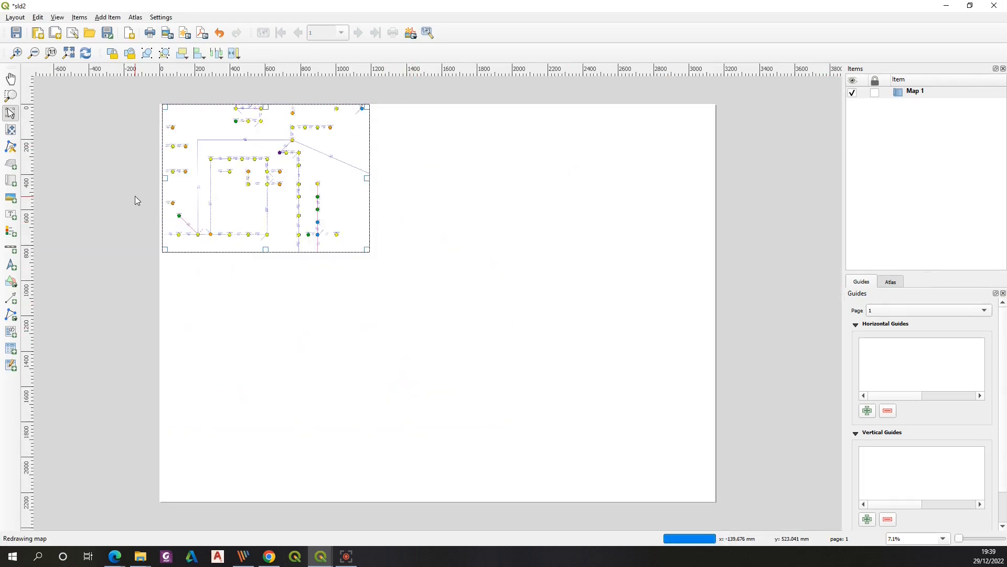
left_click_drag(367, 249, 713, 498)
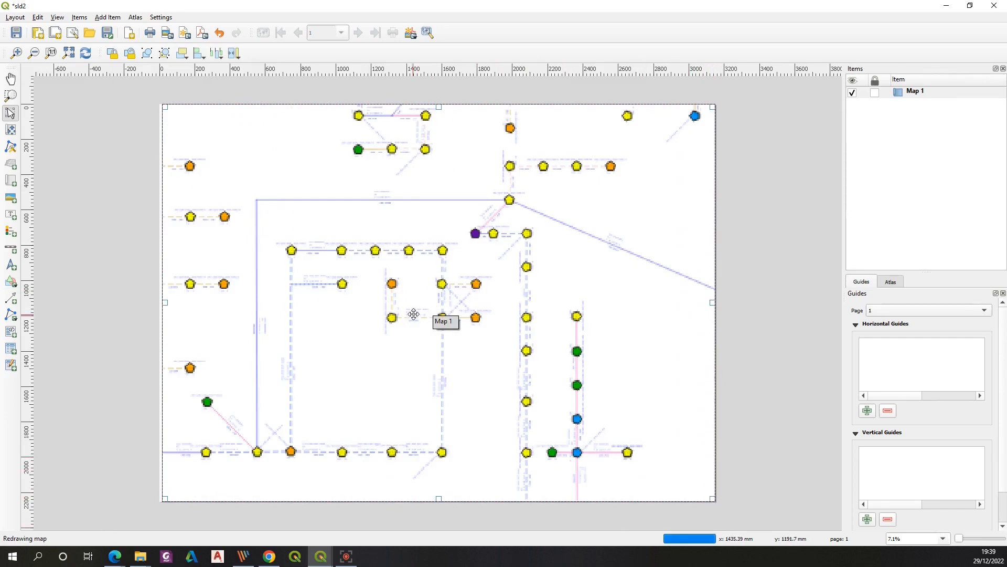
right_click(903, 92)
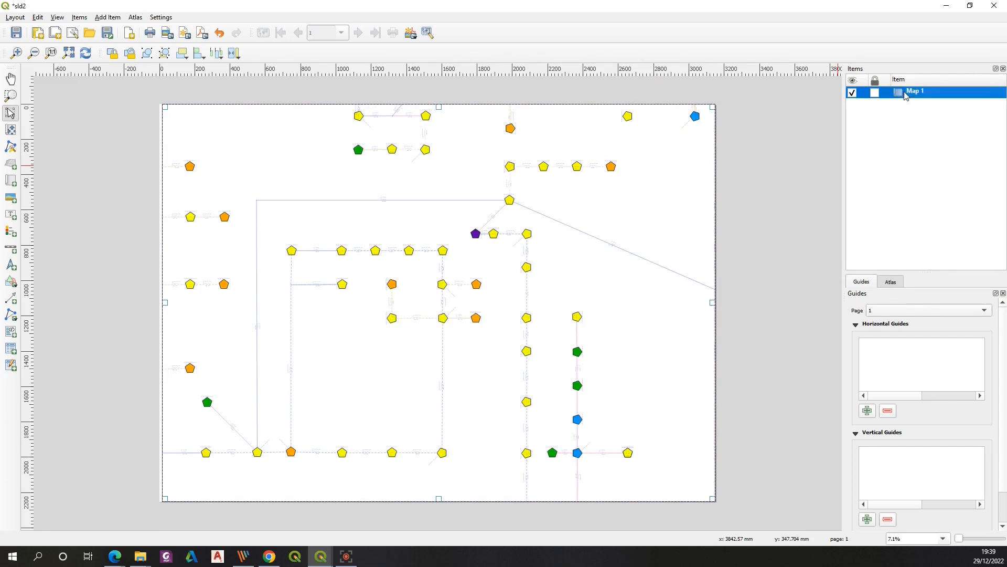
left_click(916, 109)
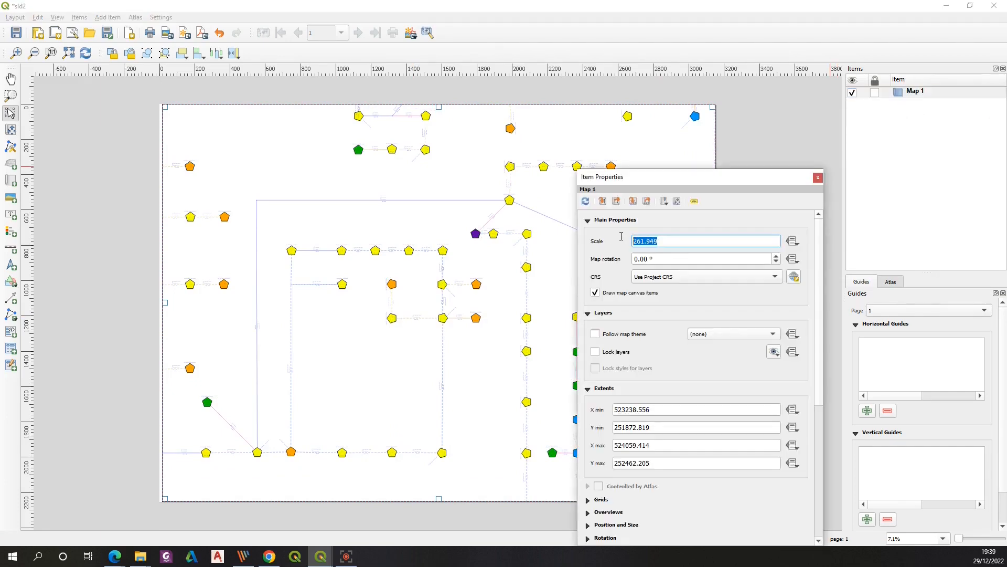
type("700")
key("Return")
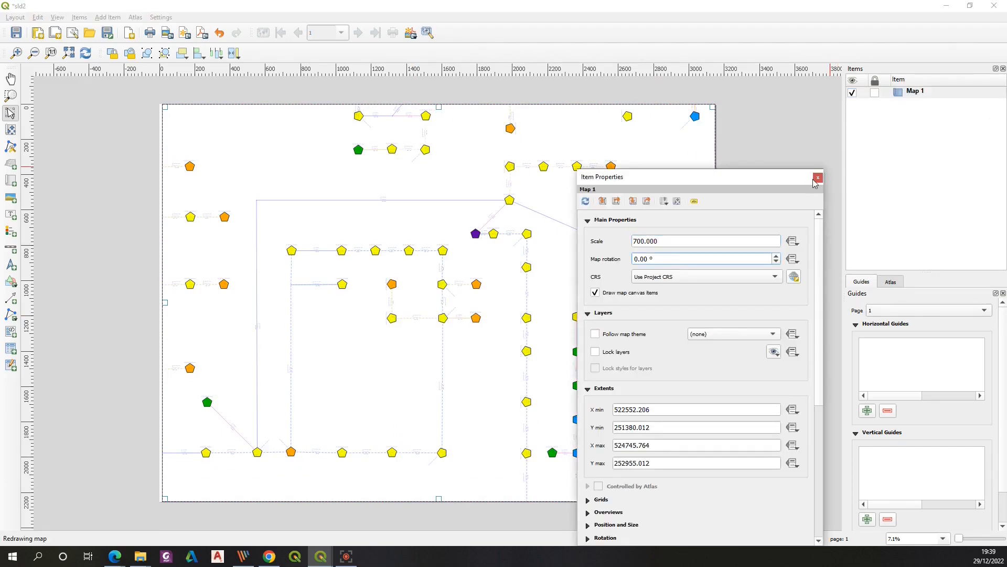
left_click(818, 178)
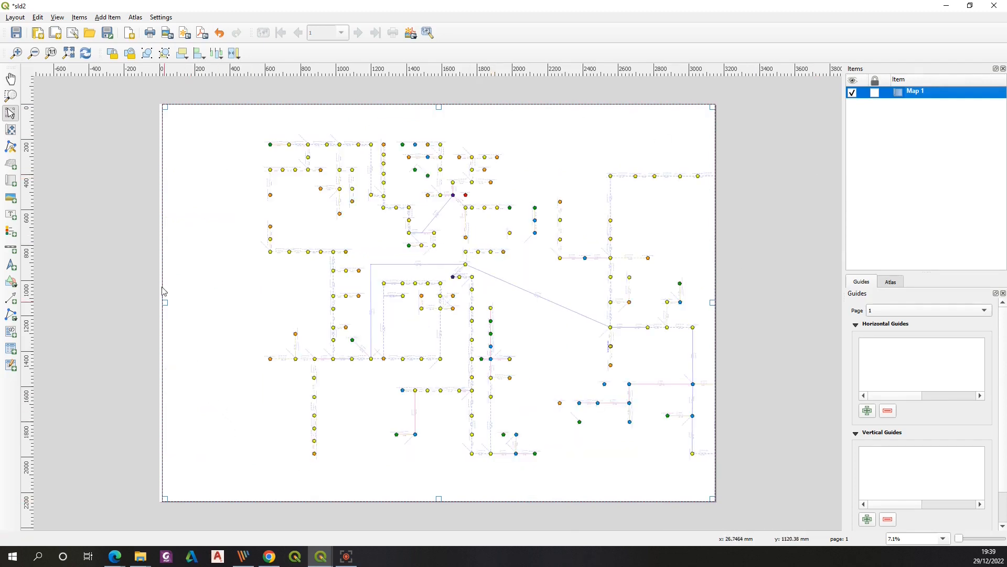
Shift the schematic within the sld2 map frame so it sits centred on the page
left_click(12, 132)
left_click_drag(537, 281, 453, 257)
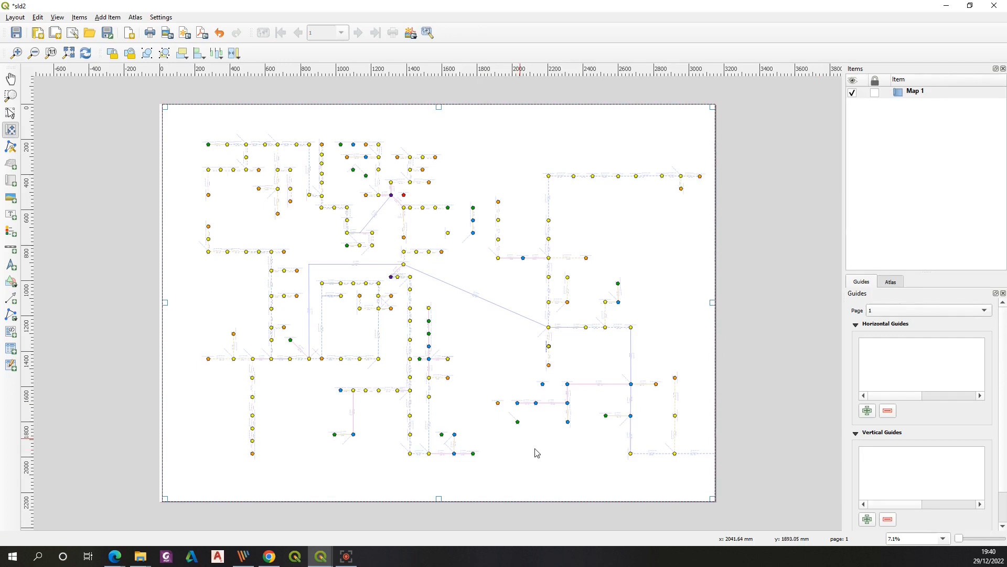
left_click_drag(608, 290, 585, 284)
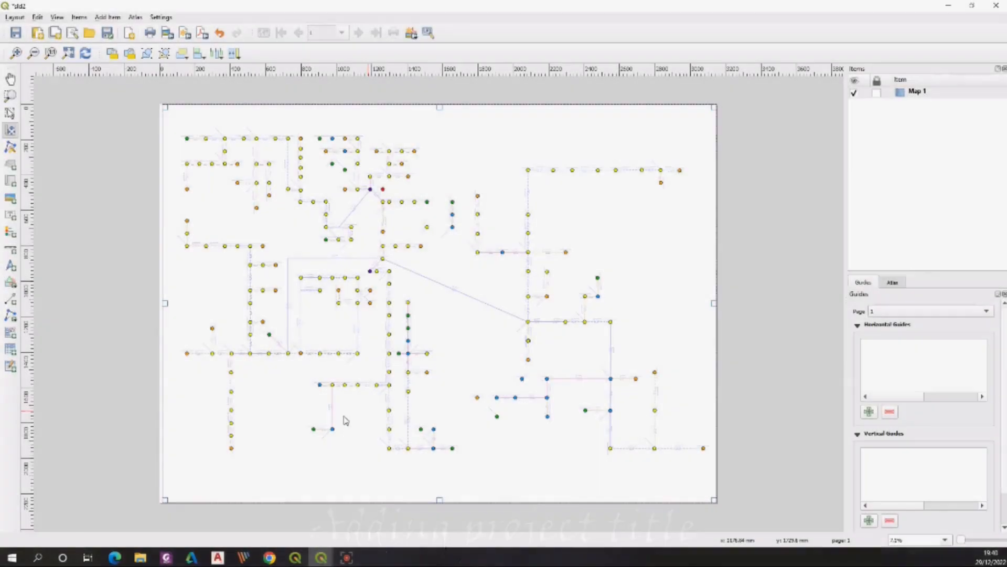
Switch to the SLD layout and open the item properties of its KIMBLE SLD PLAN title
mouse_move(316, 562)
left_click(309, 519)
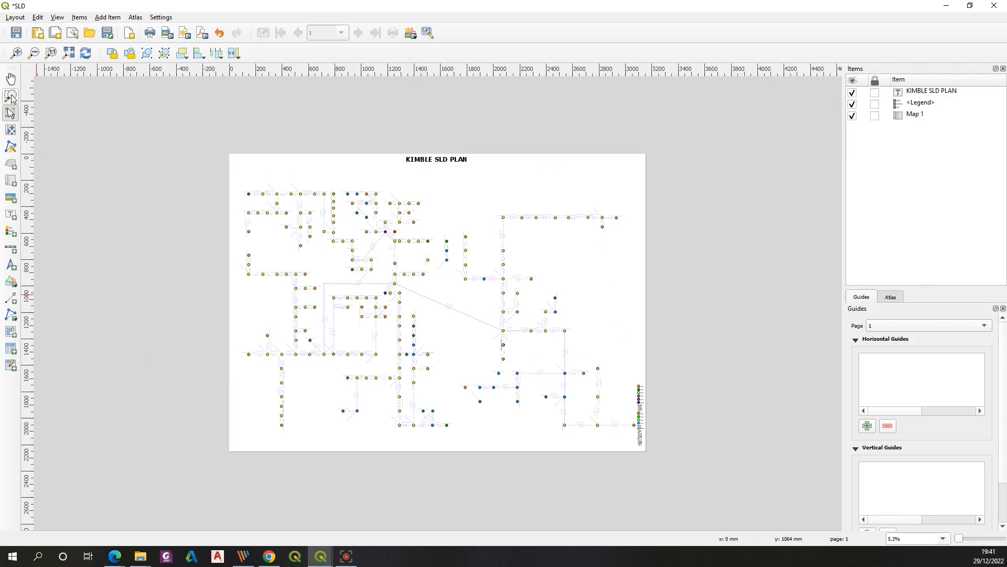
left_click(440, 160)
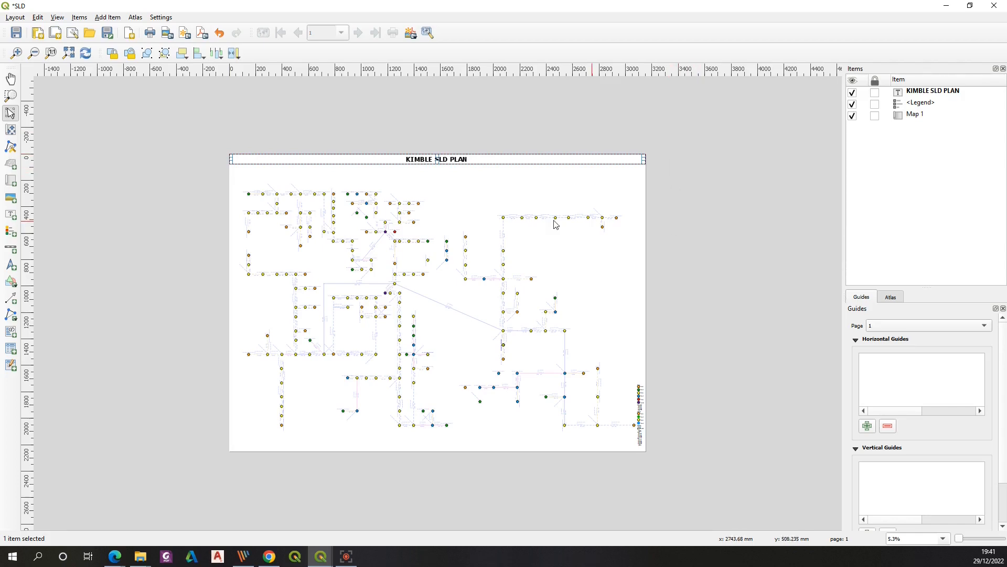
right_click(423, 158)
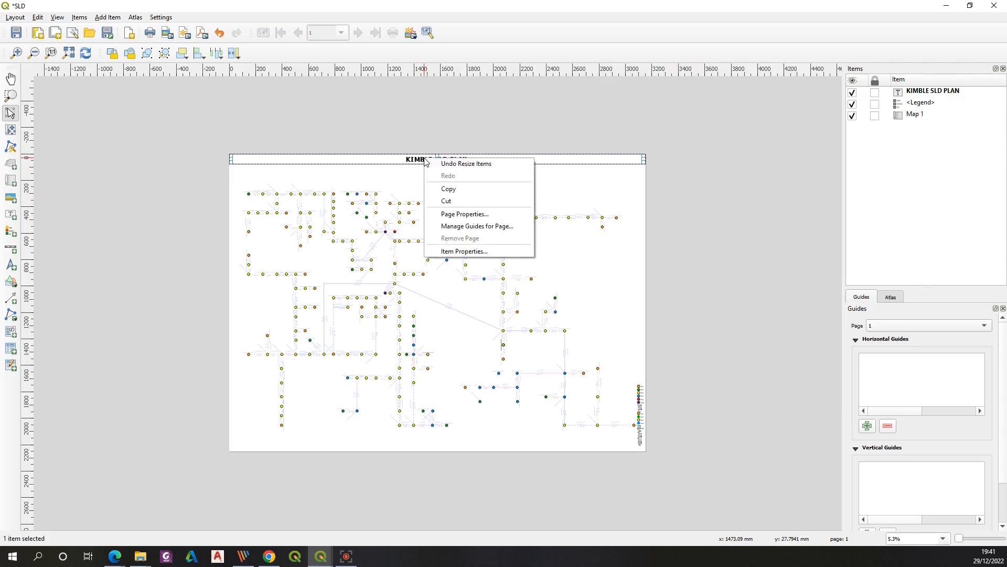
left_click(934, 92)
right_click(939, 91)
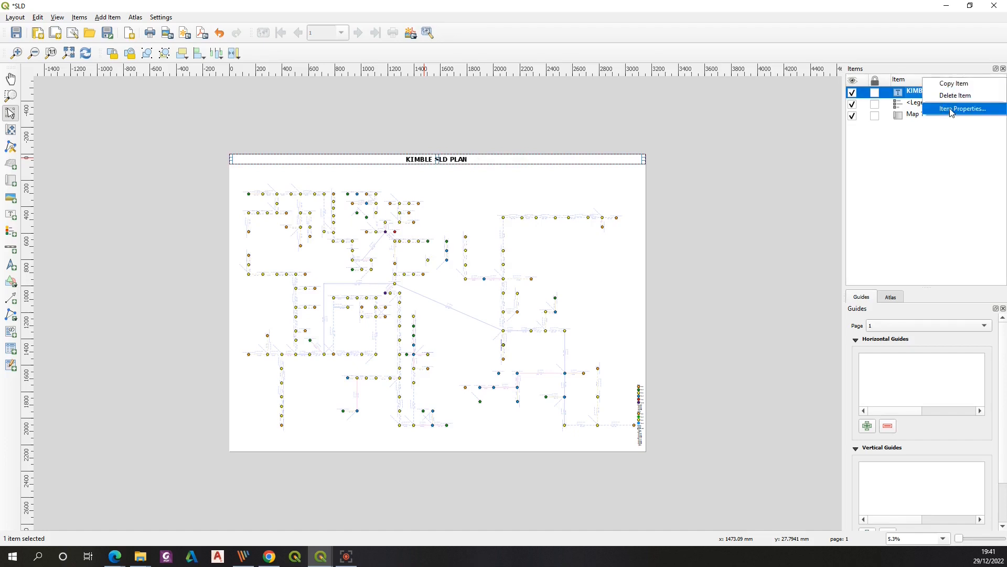
left_click(950, 109)
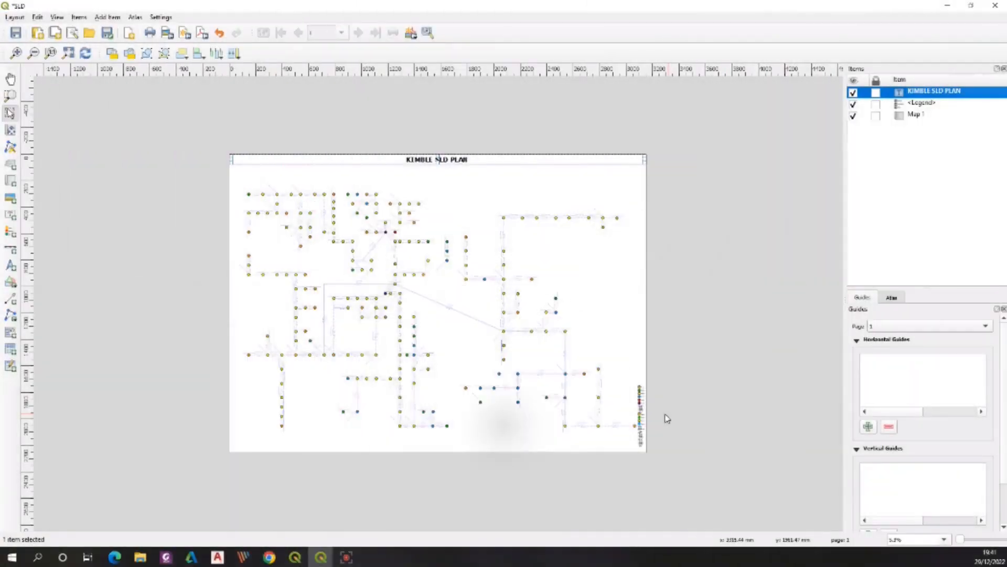
Zoom into the SLD layout's legend and set its title to LEGEND
left_click(10, 95)
left_click_drag(535, 324, 715, 480)
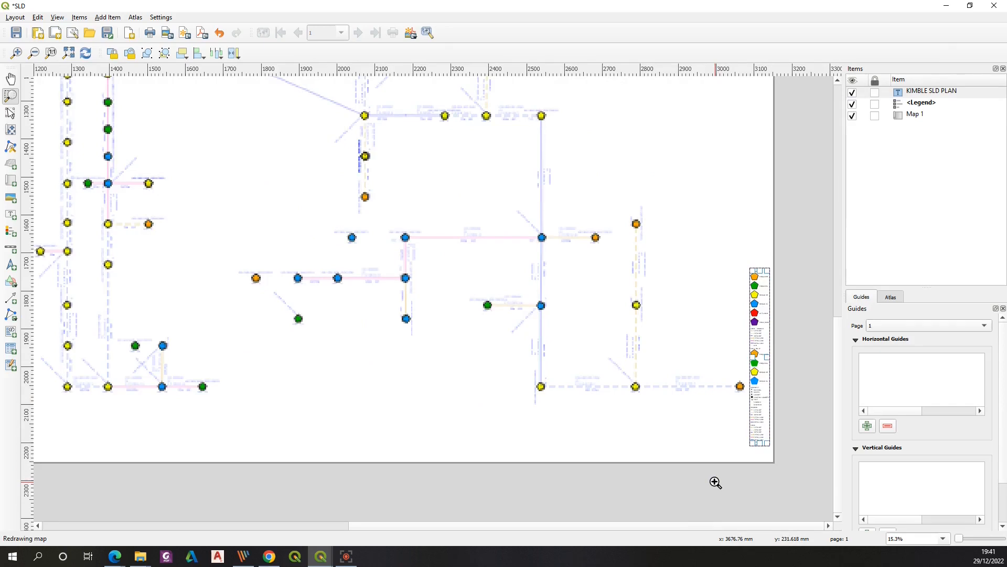
key("p")
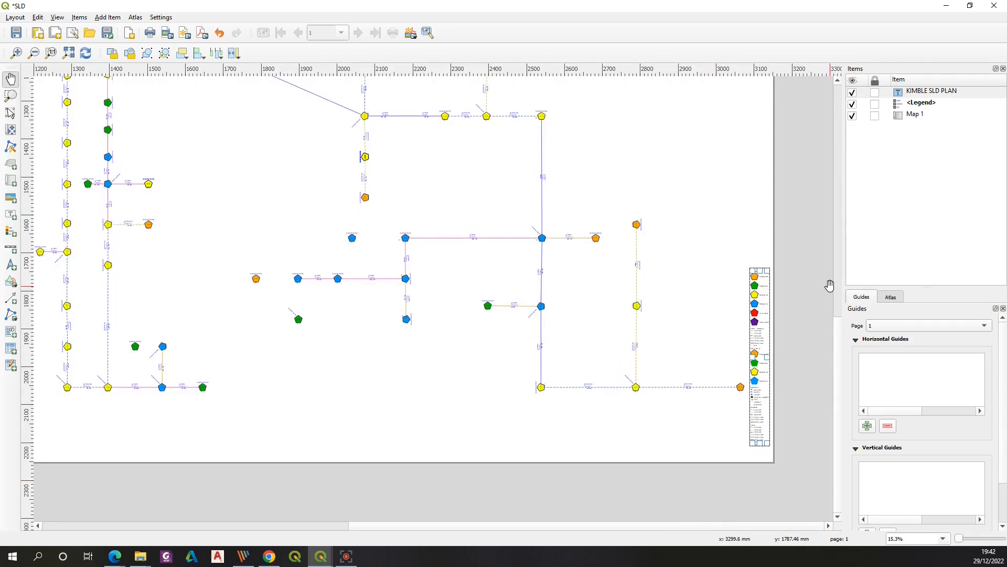
right_click(926, 102)
left_click(947, 123)
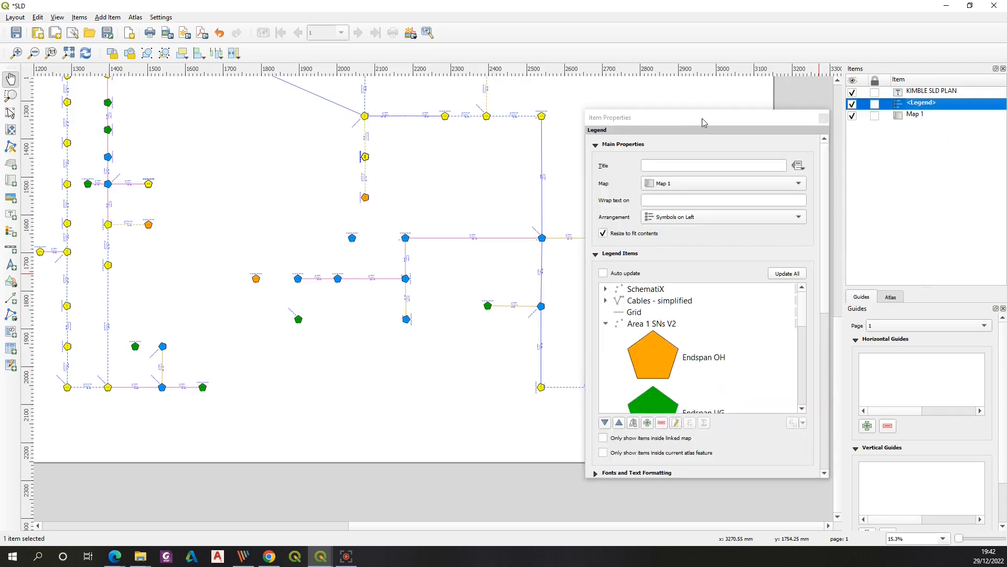
left_click_drag(703, 121, 467, 90)
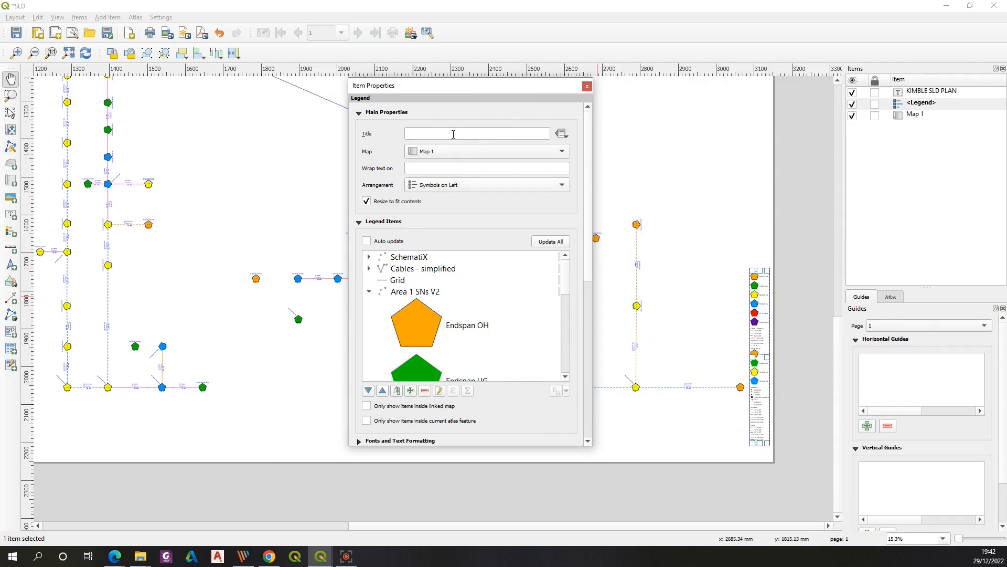
left_click(421, 132)
type("LEGEND")
left_click(442, 167)
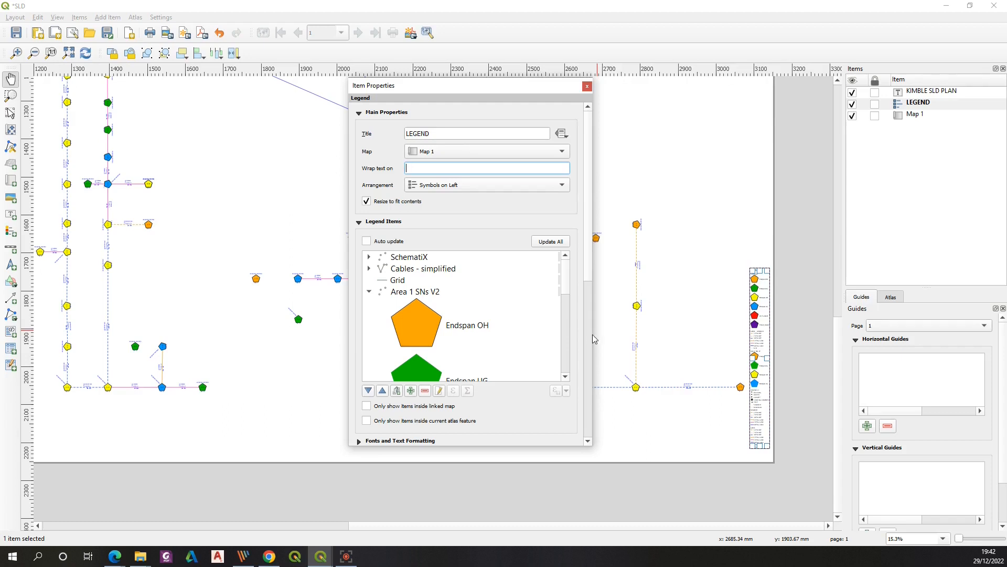
scroll(559, 348, "down", 10)
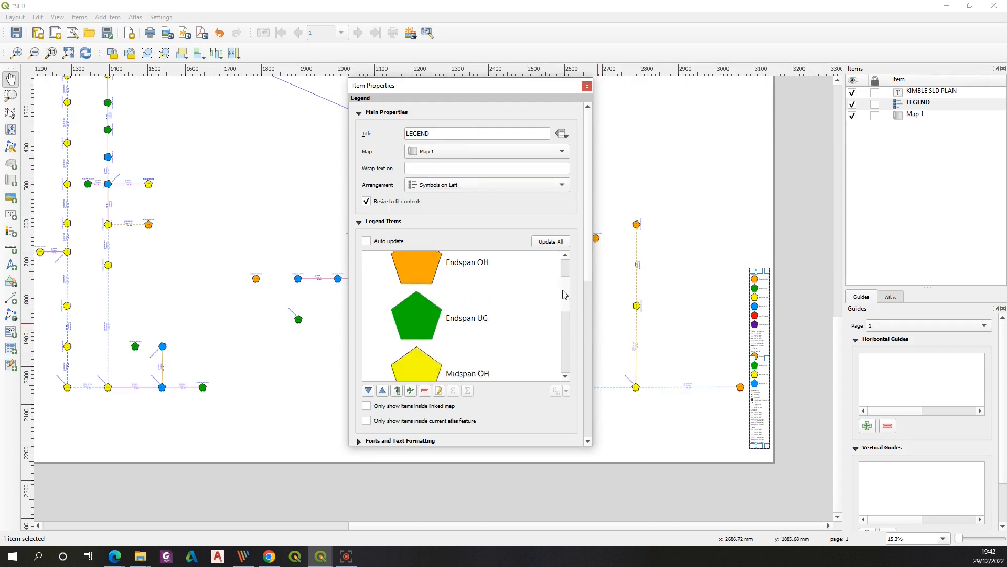
scroll(559, 348, "up", 10)
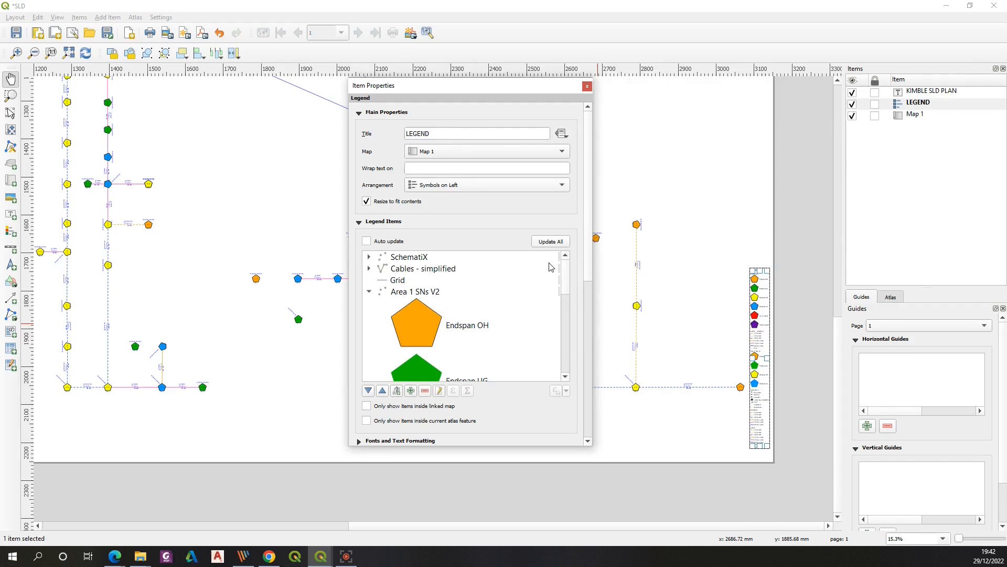
left_click(587, 87)
Switch to the sld2 layout and add a tall legend along the right edge of the map
mouse_move(320, 556)
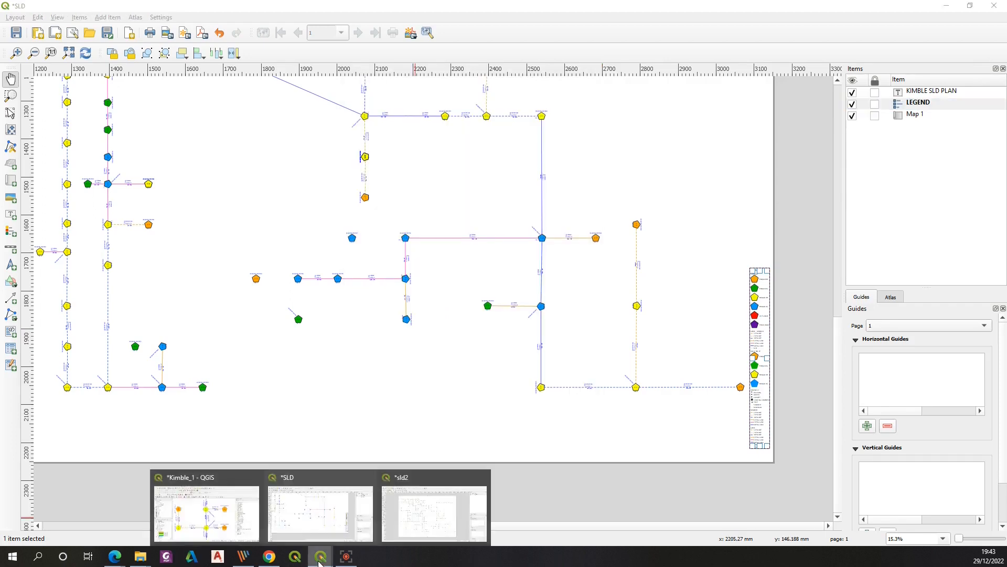
left_click(424, 518)
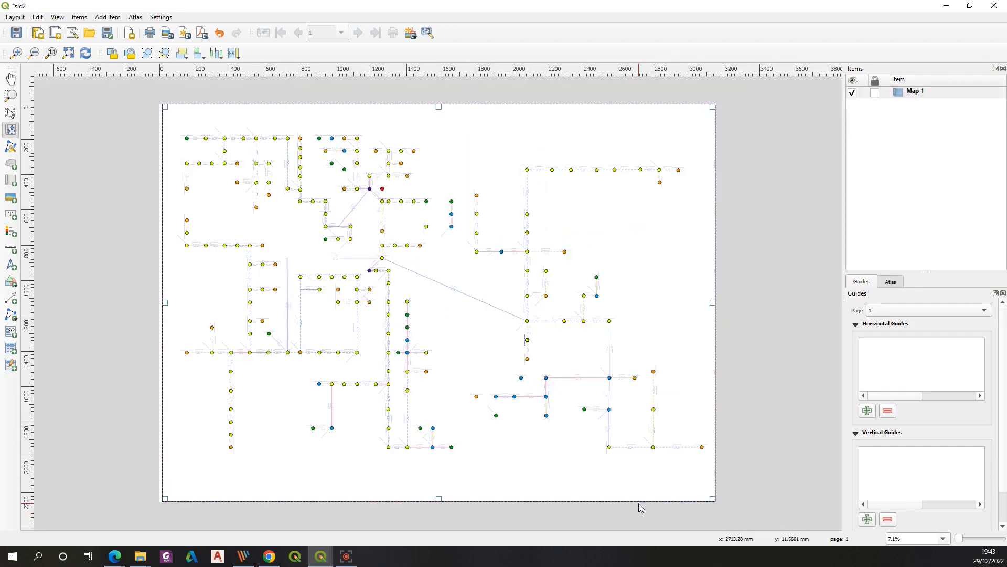
left_click(11, 234)
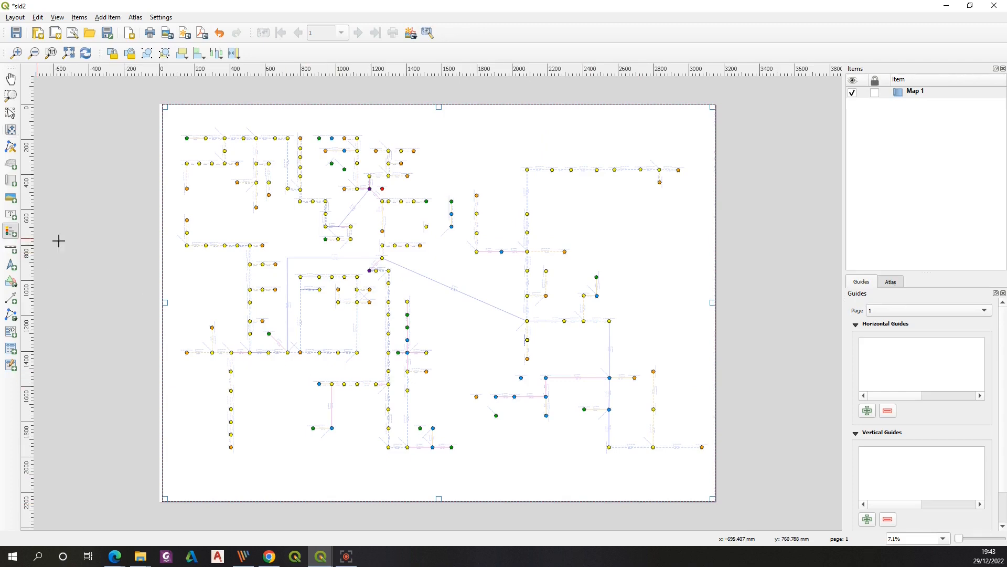
left_click_drag(662, 224, 716, 423)
left_click_drag(668, 273, 702, 206)
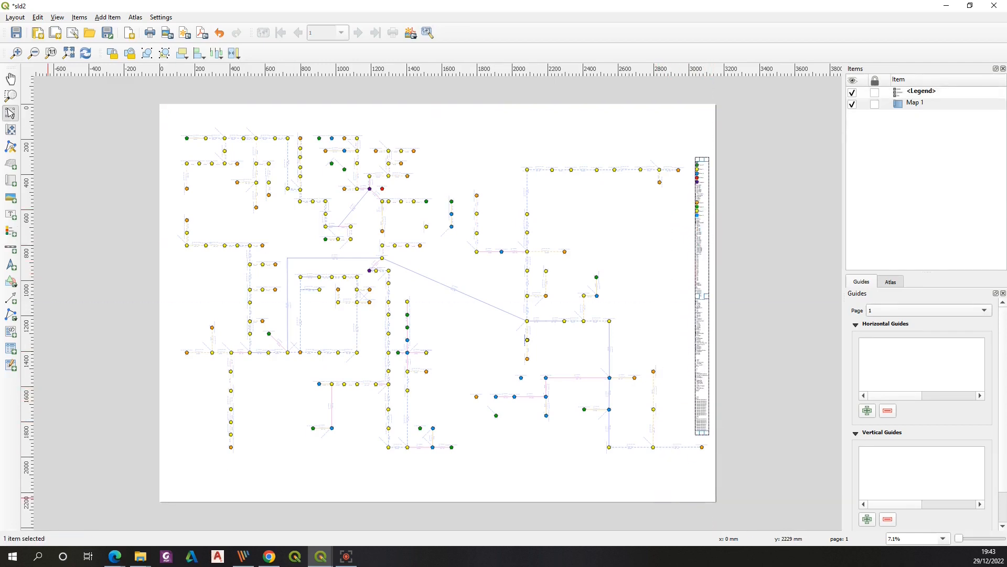
Examine the new sld2 legend up close and compare it with the main project's map canvas
left_click(17, 53)
left_click_drag(397, 526, 669, 526)
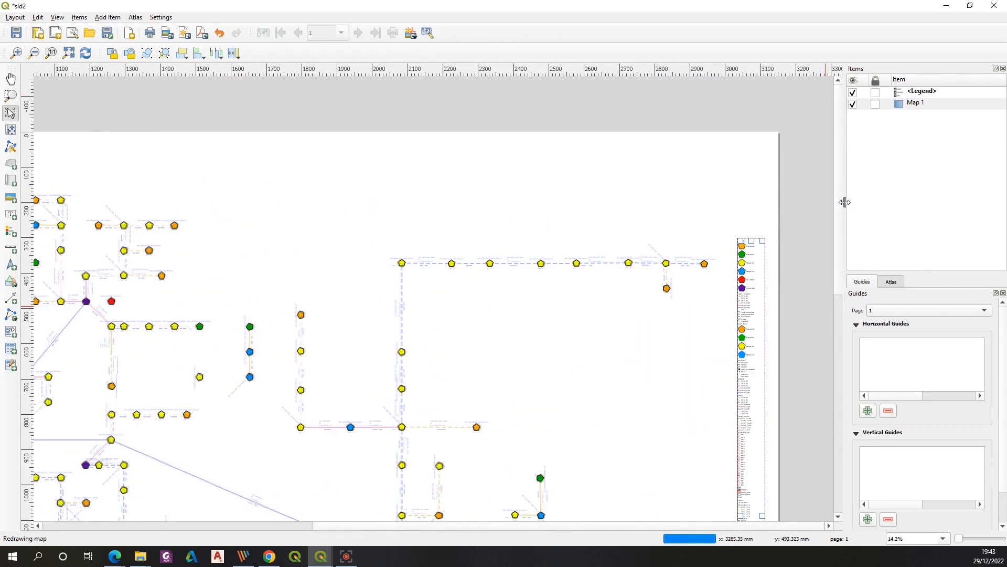
left_click(944, 5)
left_click(947, 5)
left_click_drag(173, 371, 162, 297)
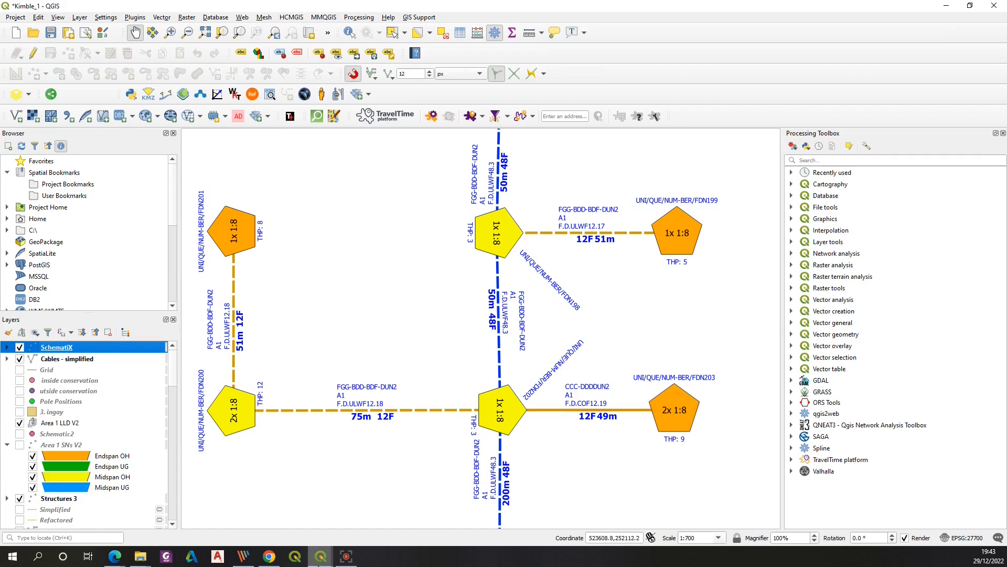
mouse_move(321, 556)
left_click(439, 523)
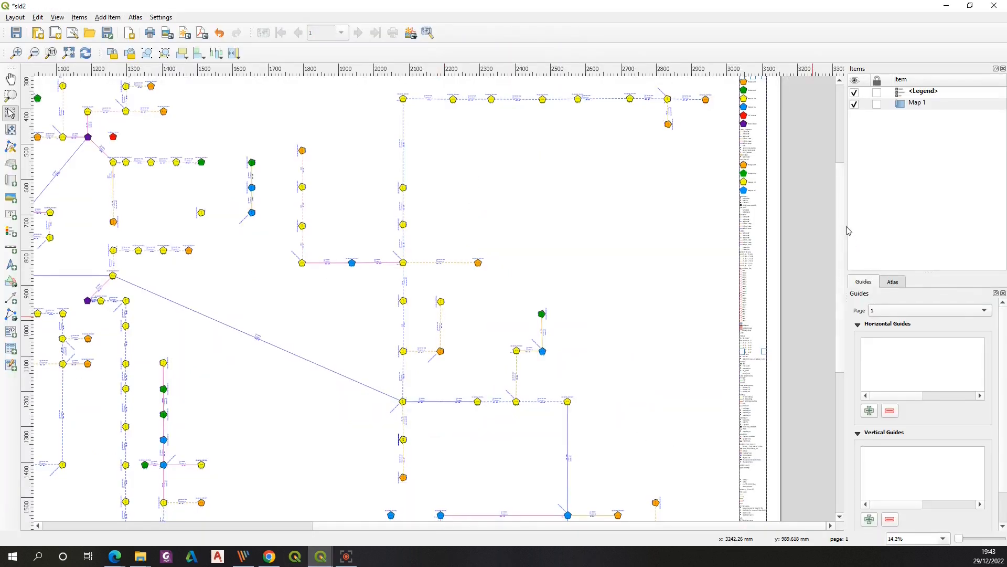
scroll(745, 241, "up", 3)
Turn off auto update in the sld2 legend and remove the conservation and Area 1 LLD V2 entries
right_click(744, 241)
left_click(755, 333)
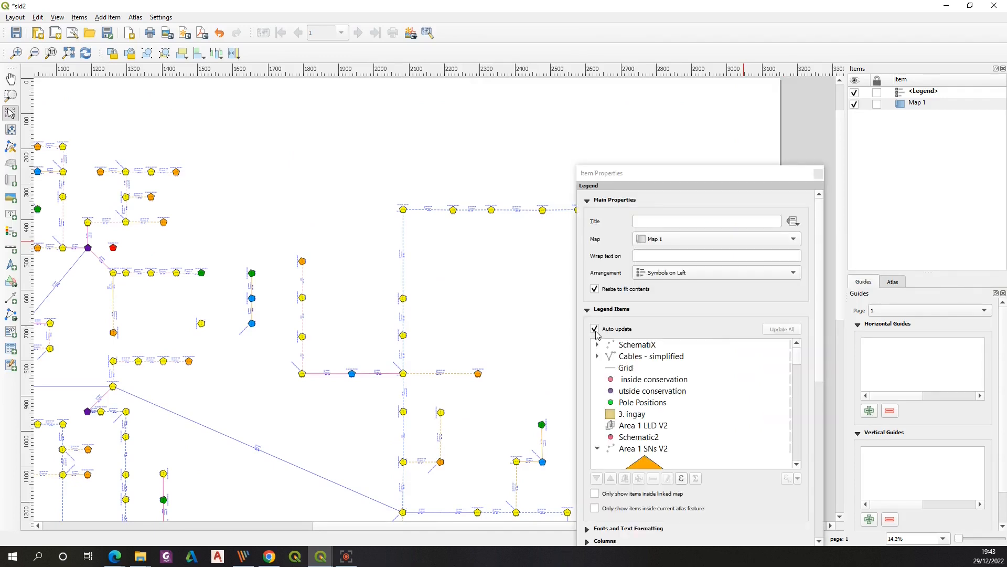
left_click(595, 330)
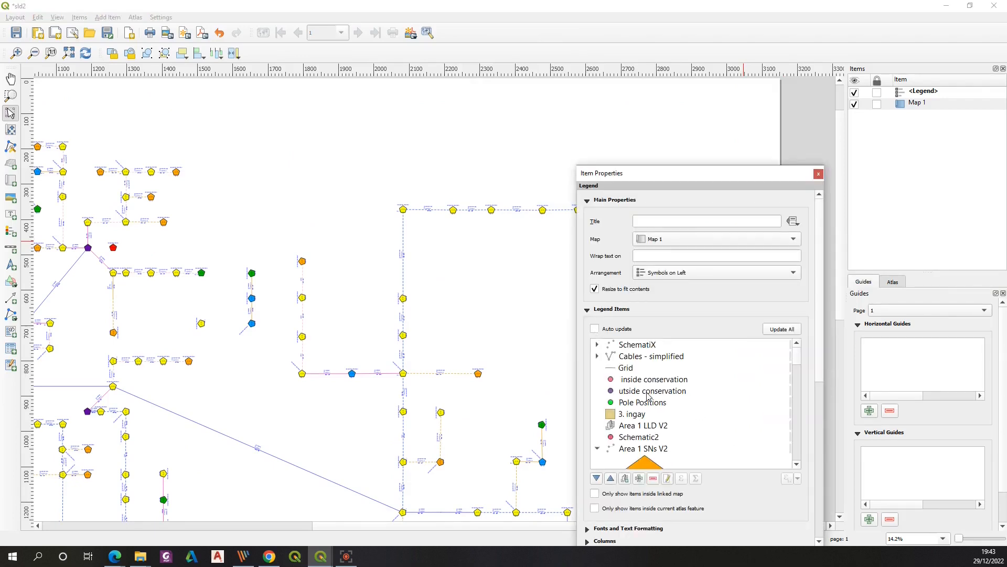
left_click(649, 396)
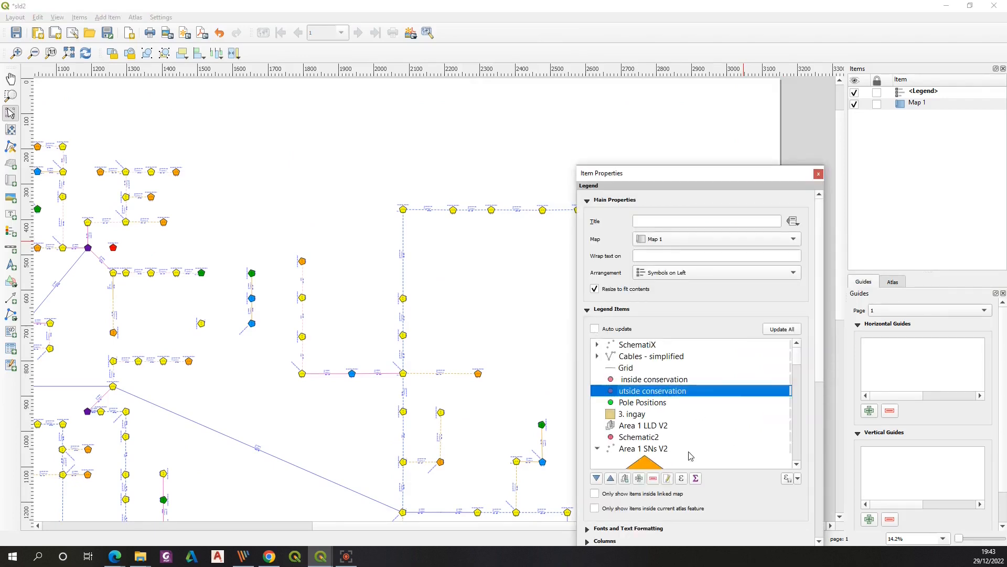
left_click(654, 479)
left_click(654, 478)
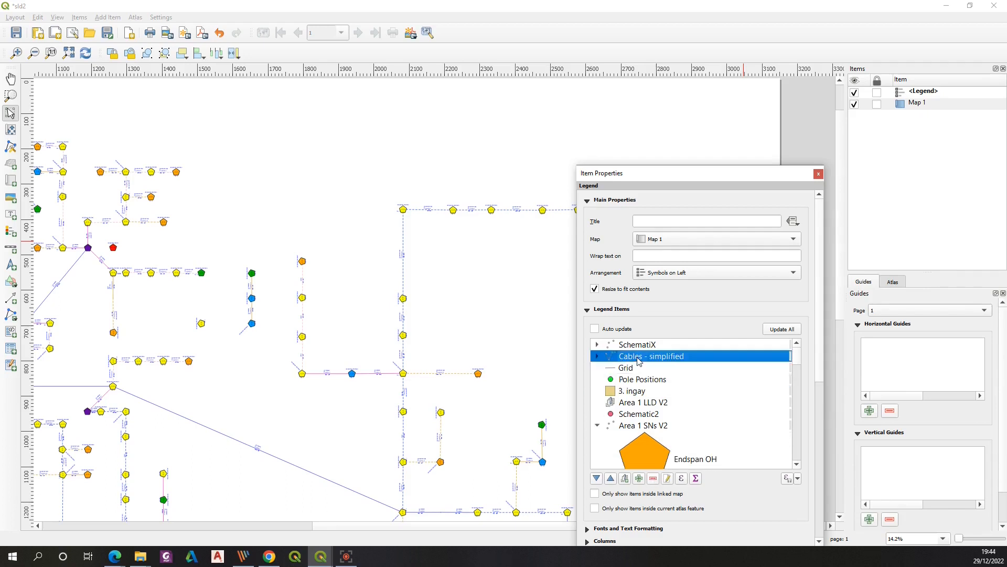
left_click(653, 479)
left_click(818, 175)
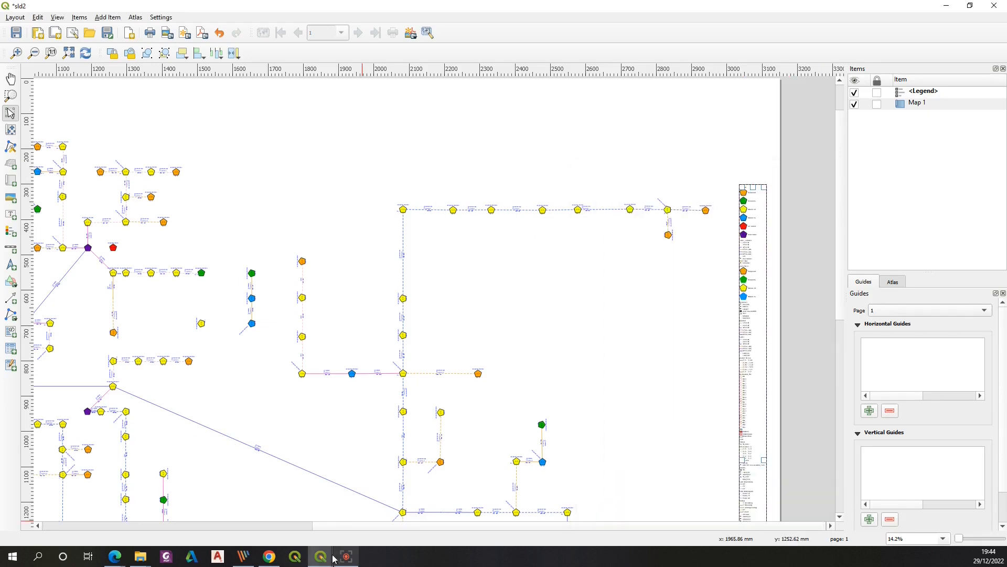
Export the SLD layout to PDF as SLD in the QGIS schematics folder and open the exported file
left_click(322, 556)
left_click(309, 519)
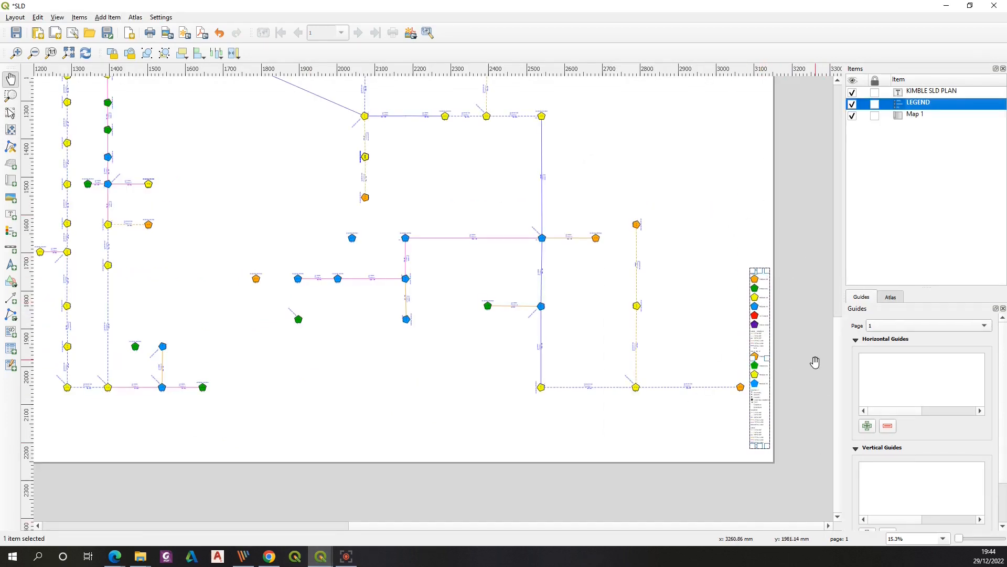
left_click(10, 97)
left_click_drag(666, 234, 818, 479)
left_click_drag(651, 108, 780, 481)
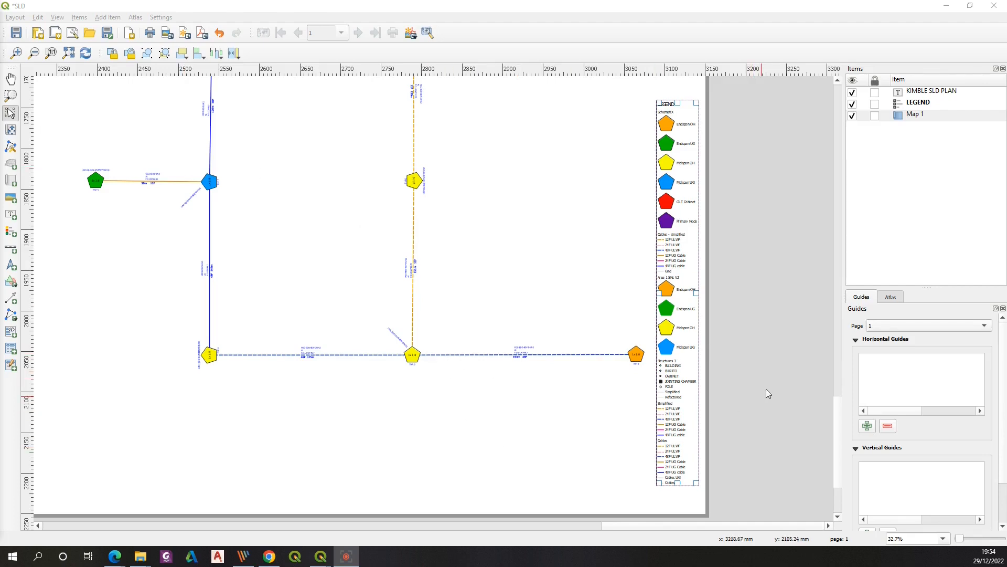
scroll(834, 404, "up", 1)
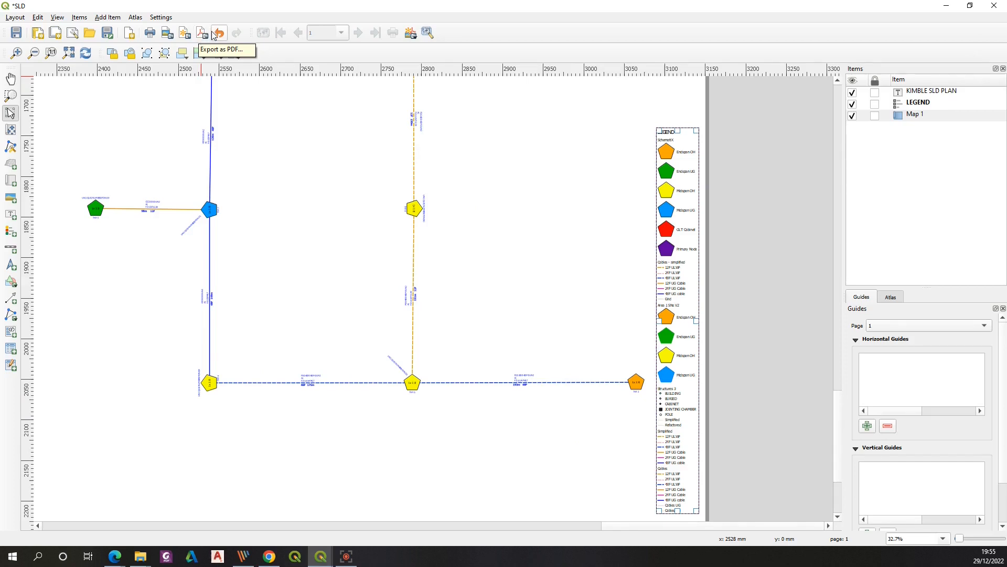
left_click(203, 35)
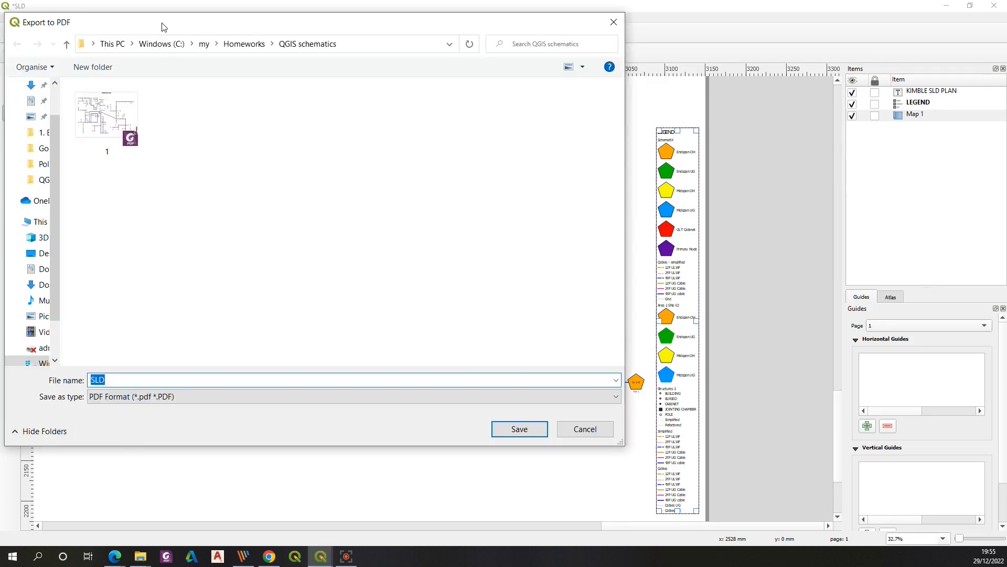
left_click_drag(161, 22, 352, 52)
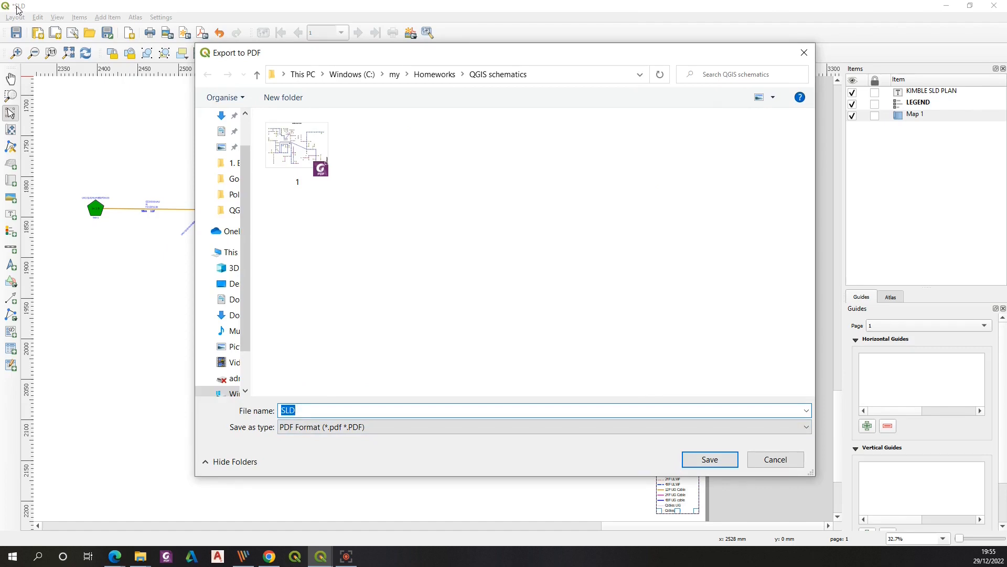
left_click(717, 462)
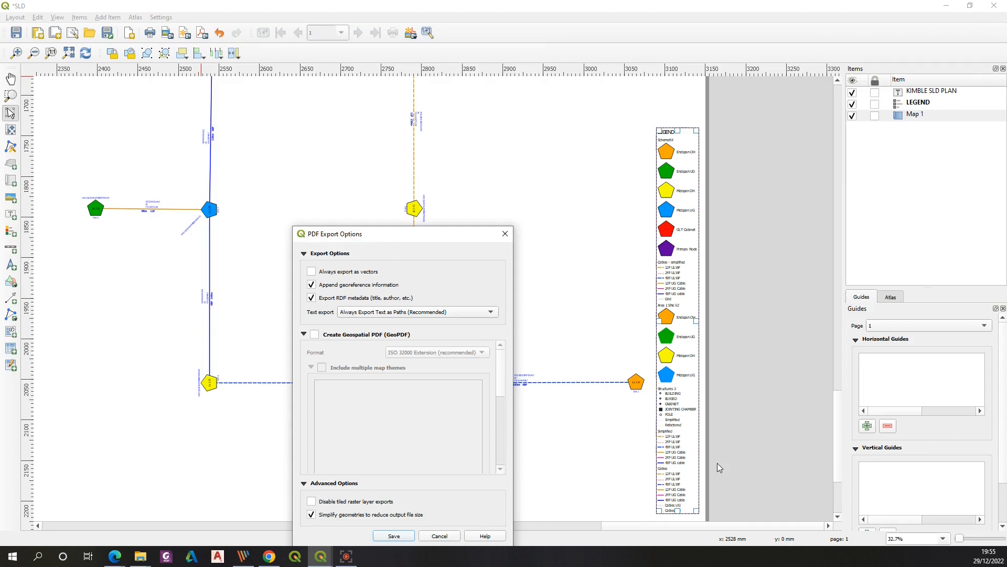
left_click_drag(392, 232, 379, 74)
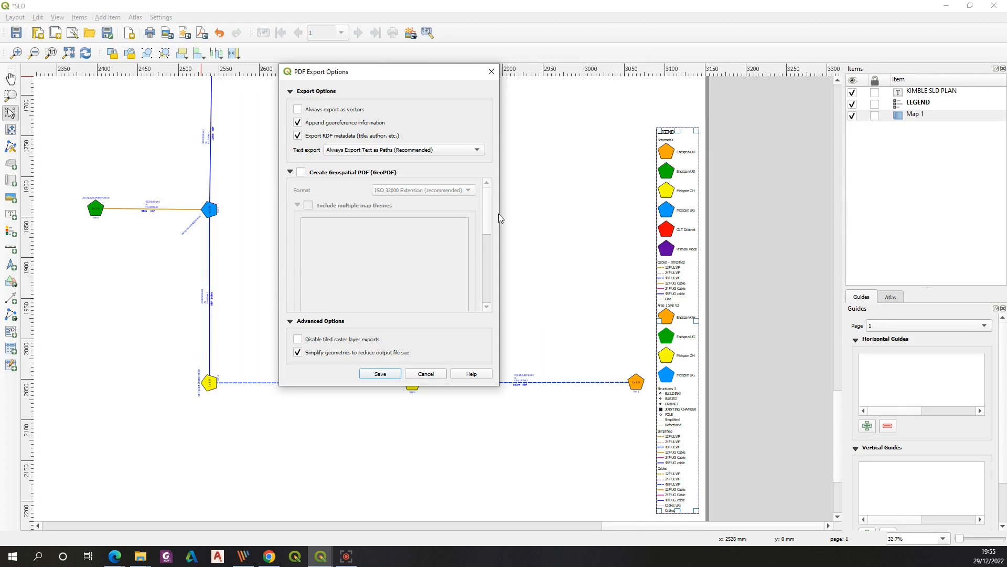
left_click(381, 374)
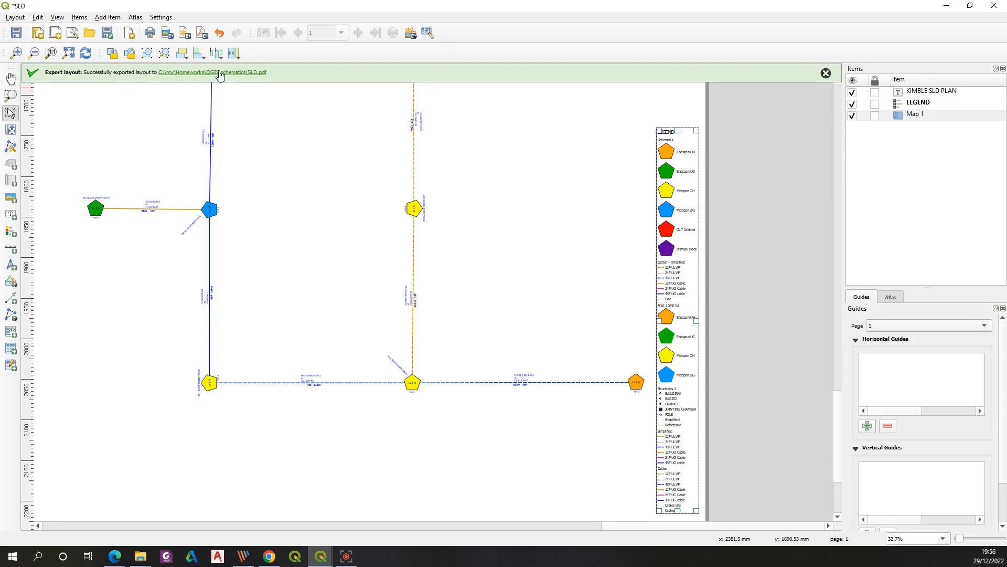
left_click(249, 75)
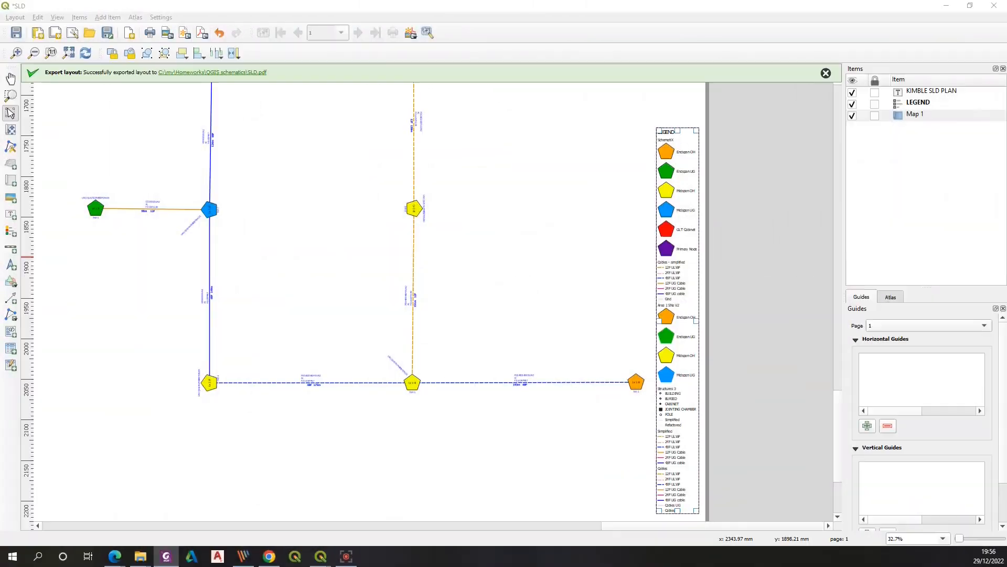
Open the exported SLD PDF, zoom in and pan across the schematic to inspect its labels and symbols
left_click(587, 104)
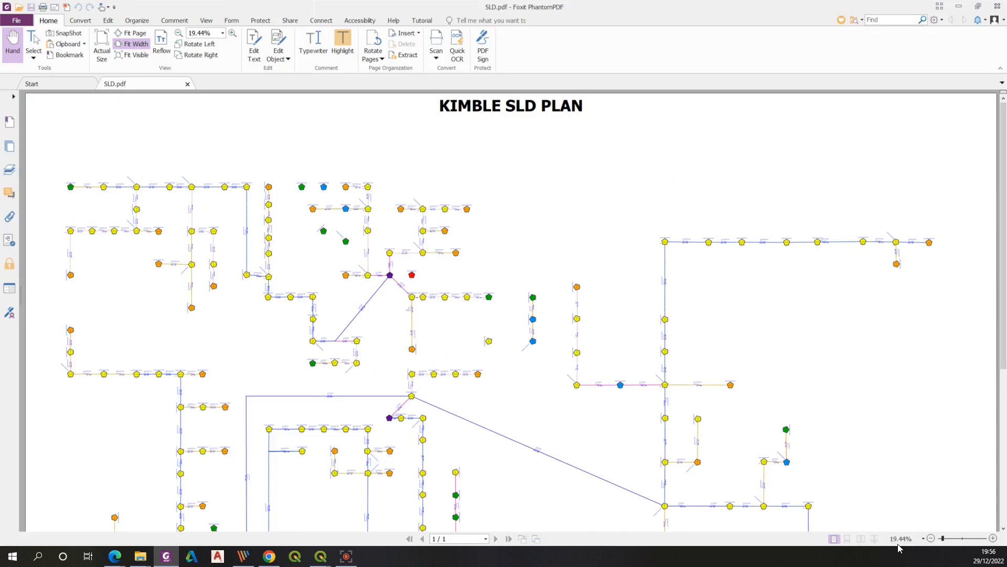
left_click(963, 539)
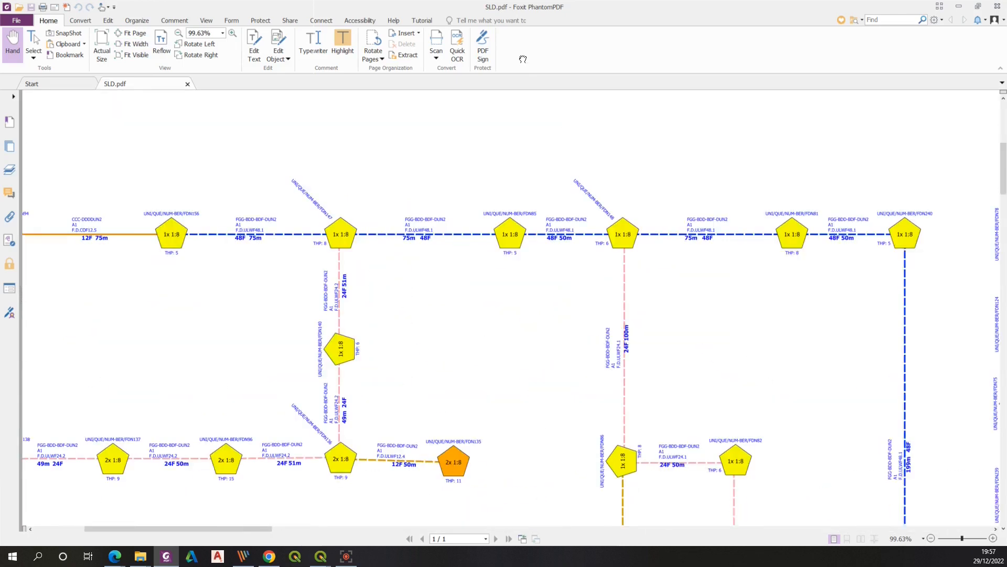
left_click_drag(677, 418, 511, 339)
left_click_drag(435, 226, 337, 331)
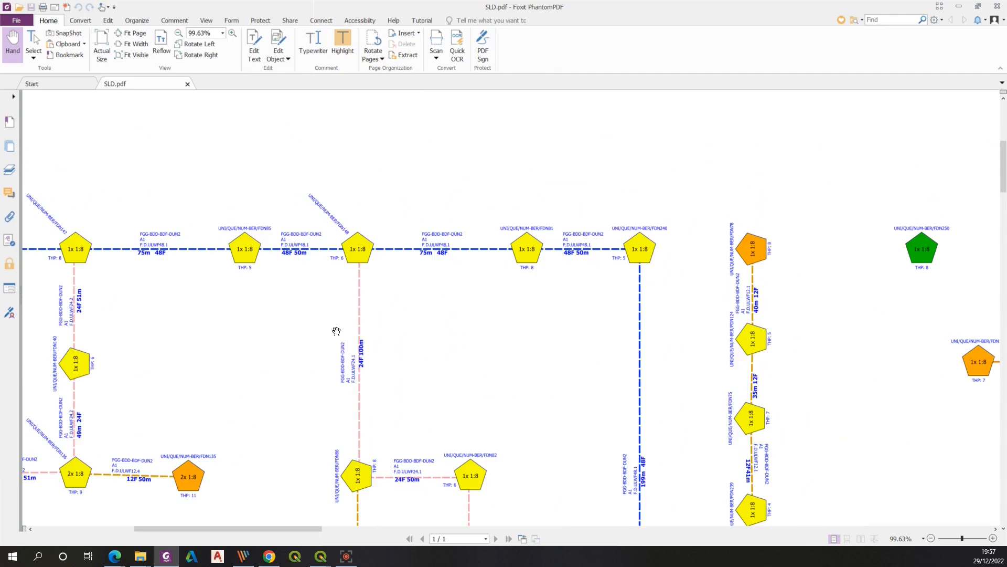
left_click_drag(663, 351, 491, 313)
left_click_drag(754, 343, 408, 273)
left_click_drag(695, 274, 430, 314)
left_click_drag(663, 447, 482, 147)
left_click_drag(430, 415, 330, 135)
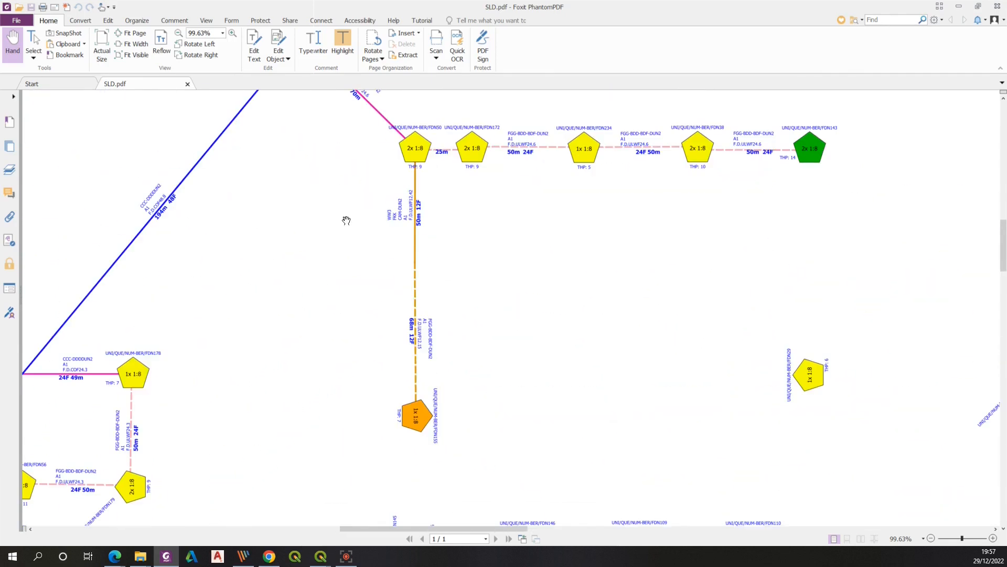
left_click_drag(250, 293, 641, 205)
left_click_drag(370, 213, 628, 320)
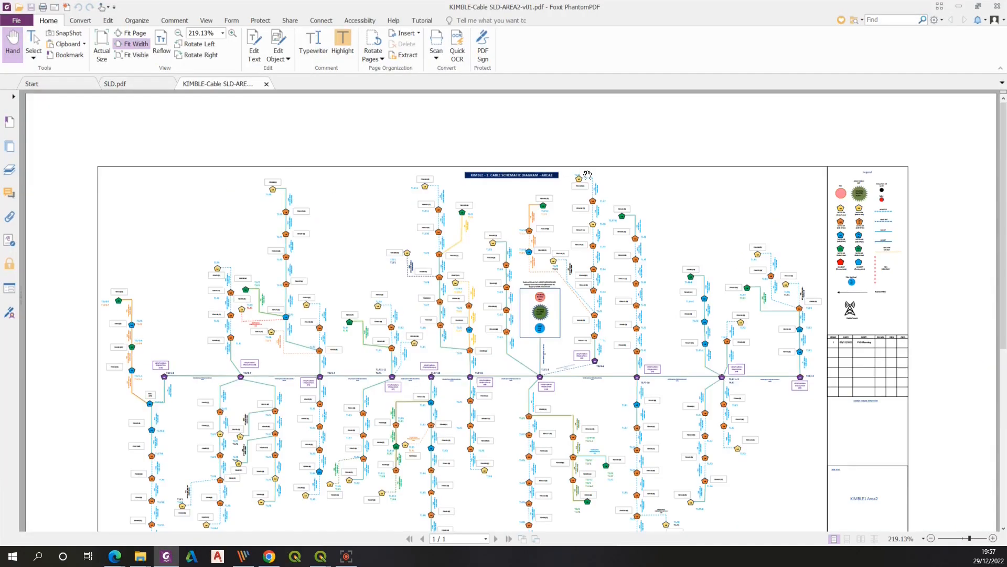
Compare the exported SLD PDF against the KIMBLE-Cable SLD-AREA2 reference schematic, switching between the two documents
left_click_drag(1004, 342, 1004, 349)
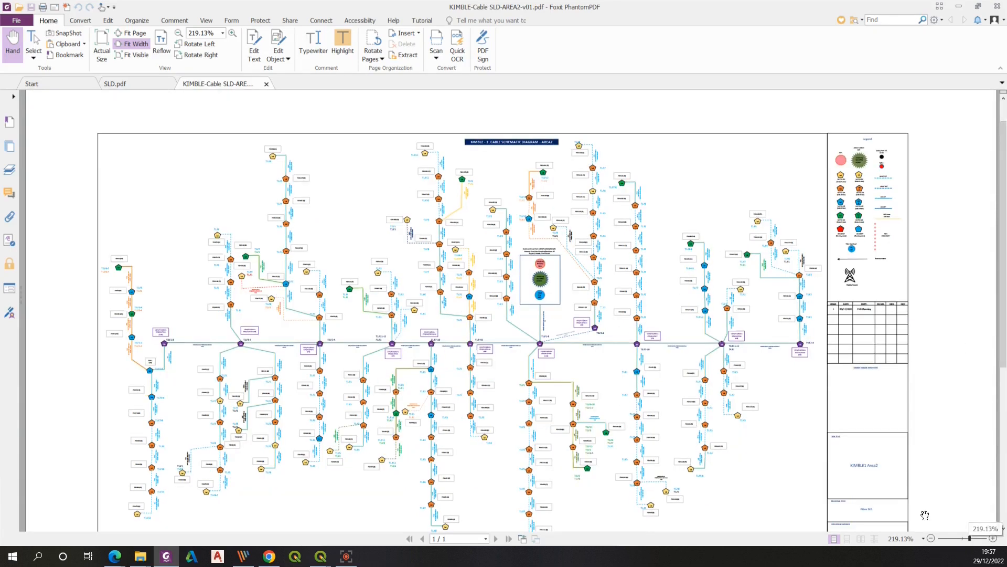
left_click(127, 84)
left_click_drag(962, 539, 942, 540)
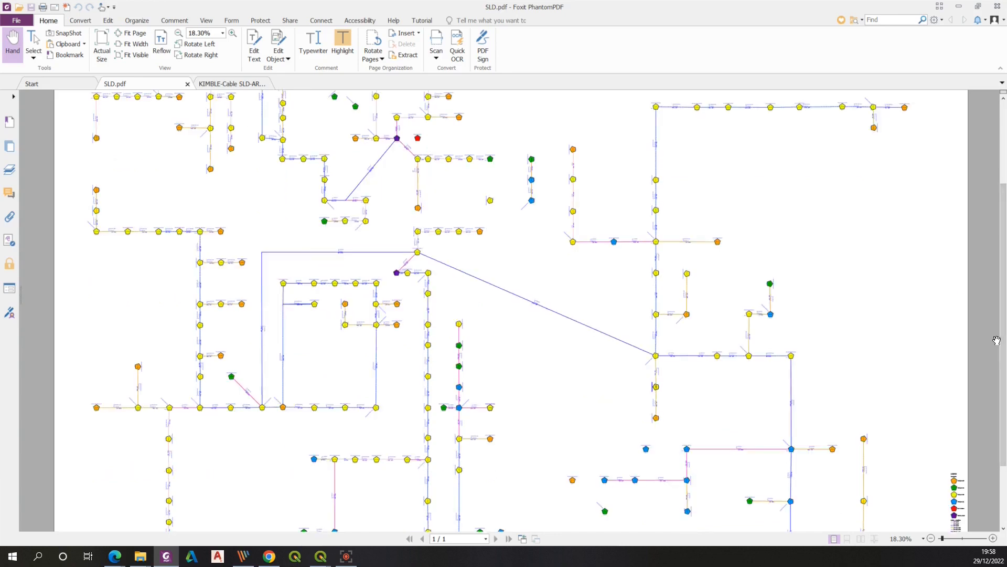
scroll(993, 362, "down", 1)
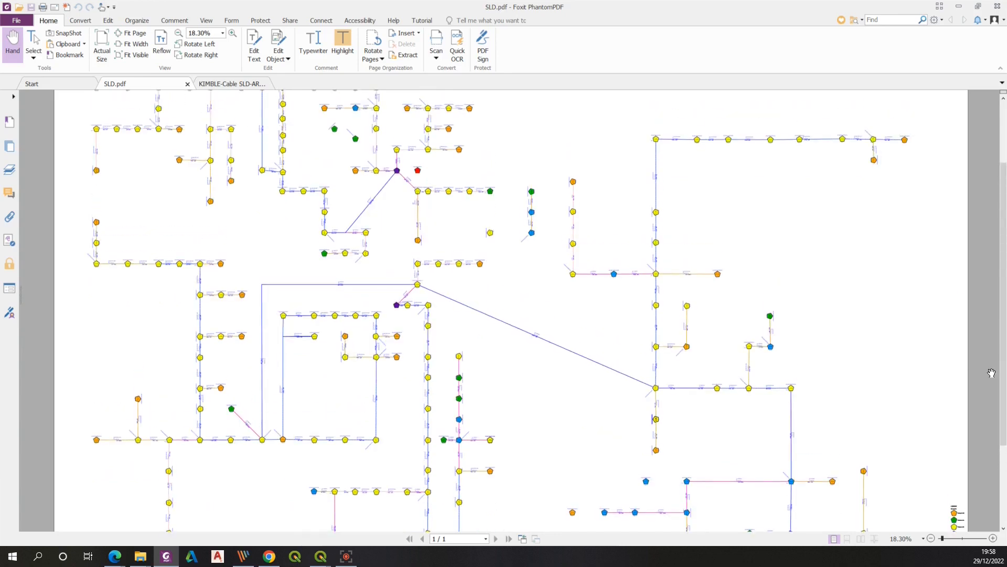
key("ctrl+Tab")
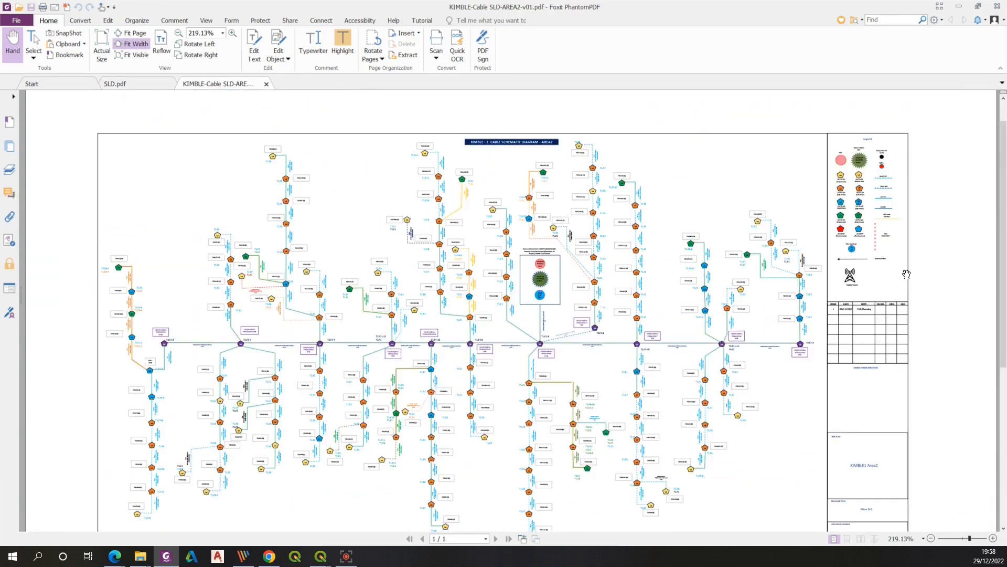
left_click_drag(1003, 318, 1004, 326)
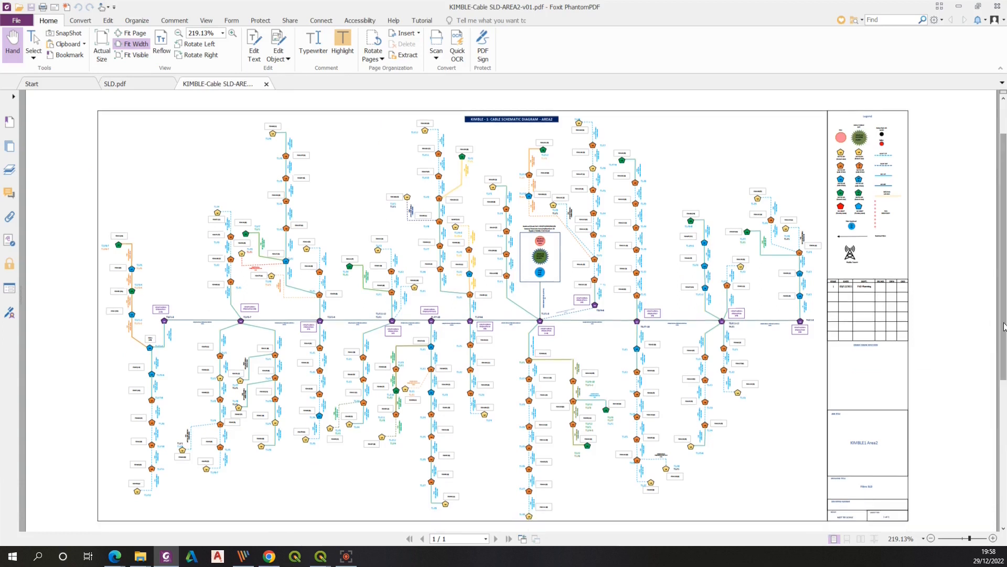